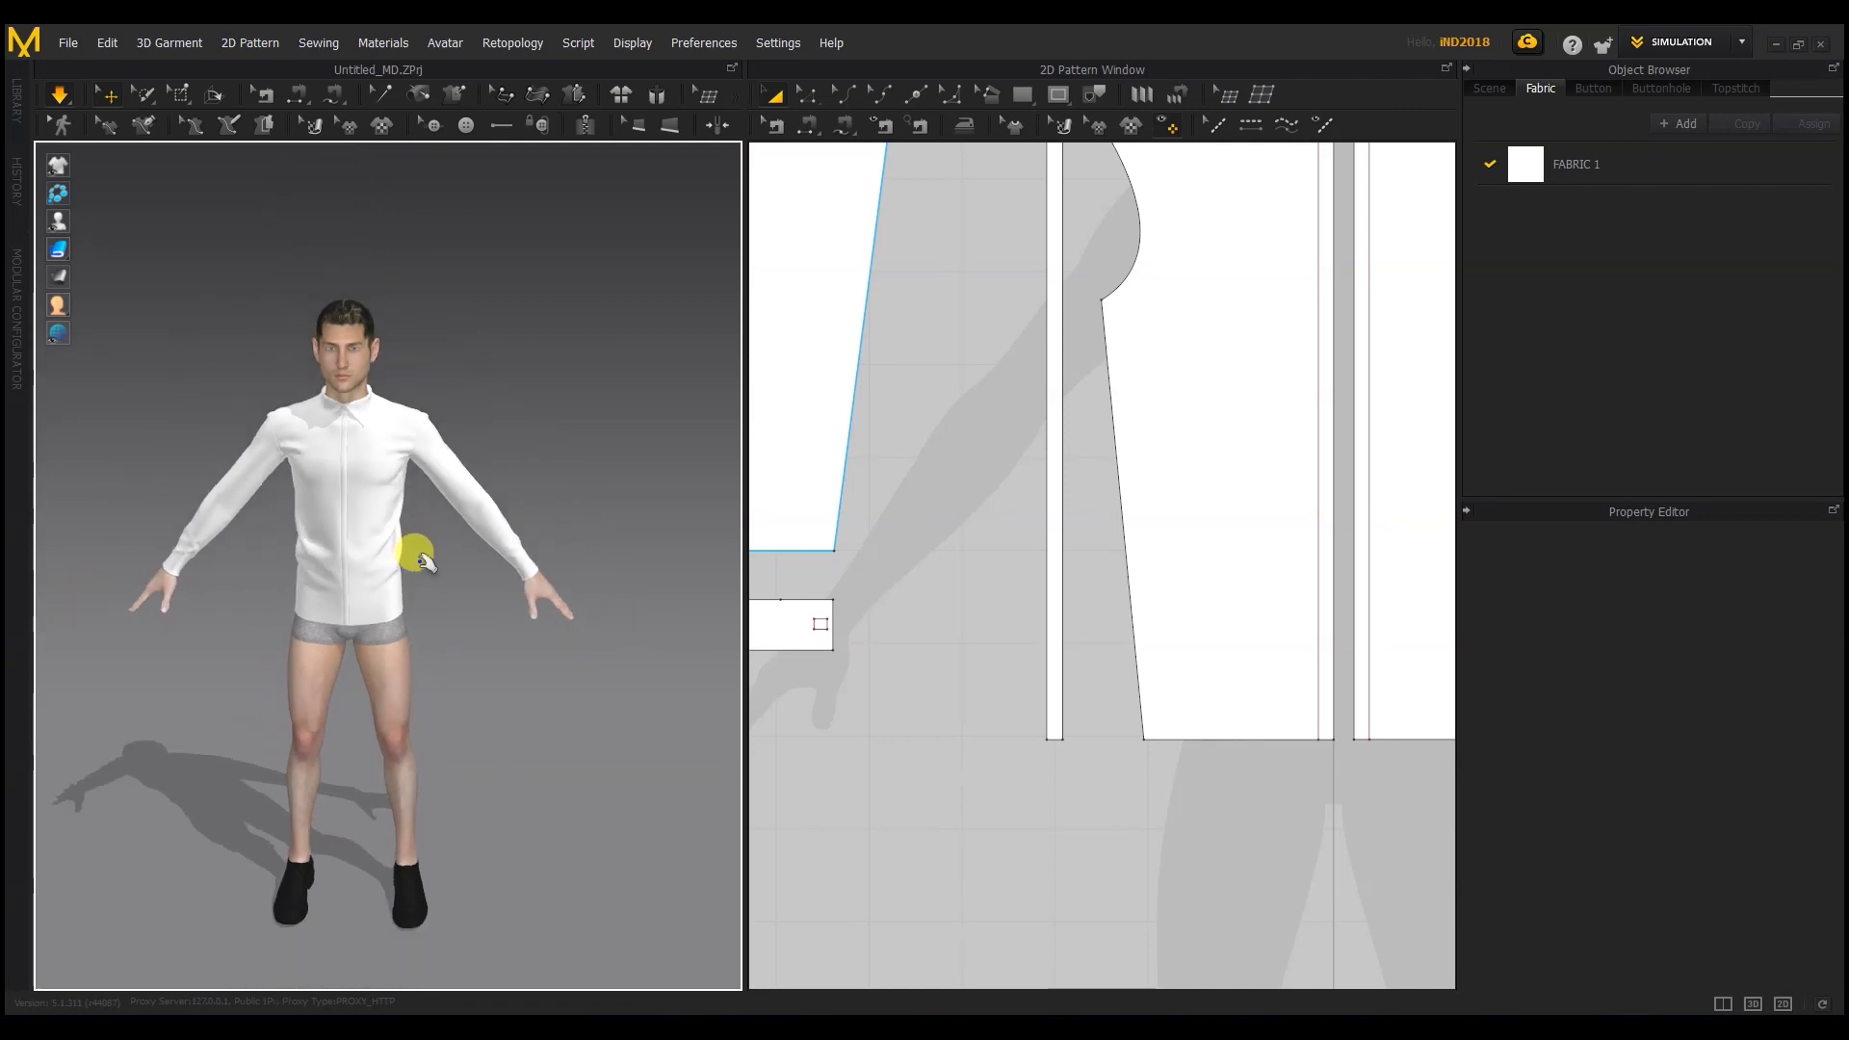
right_drag(441, 523, 530, 870)
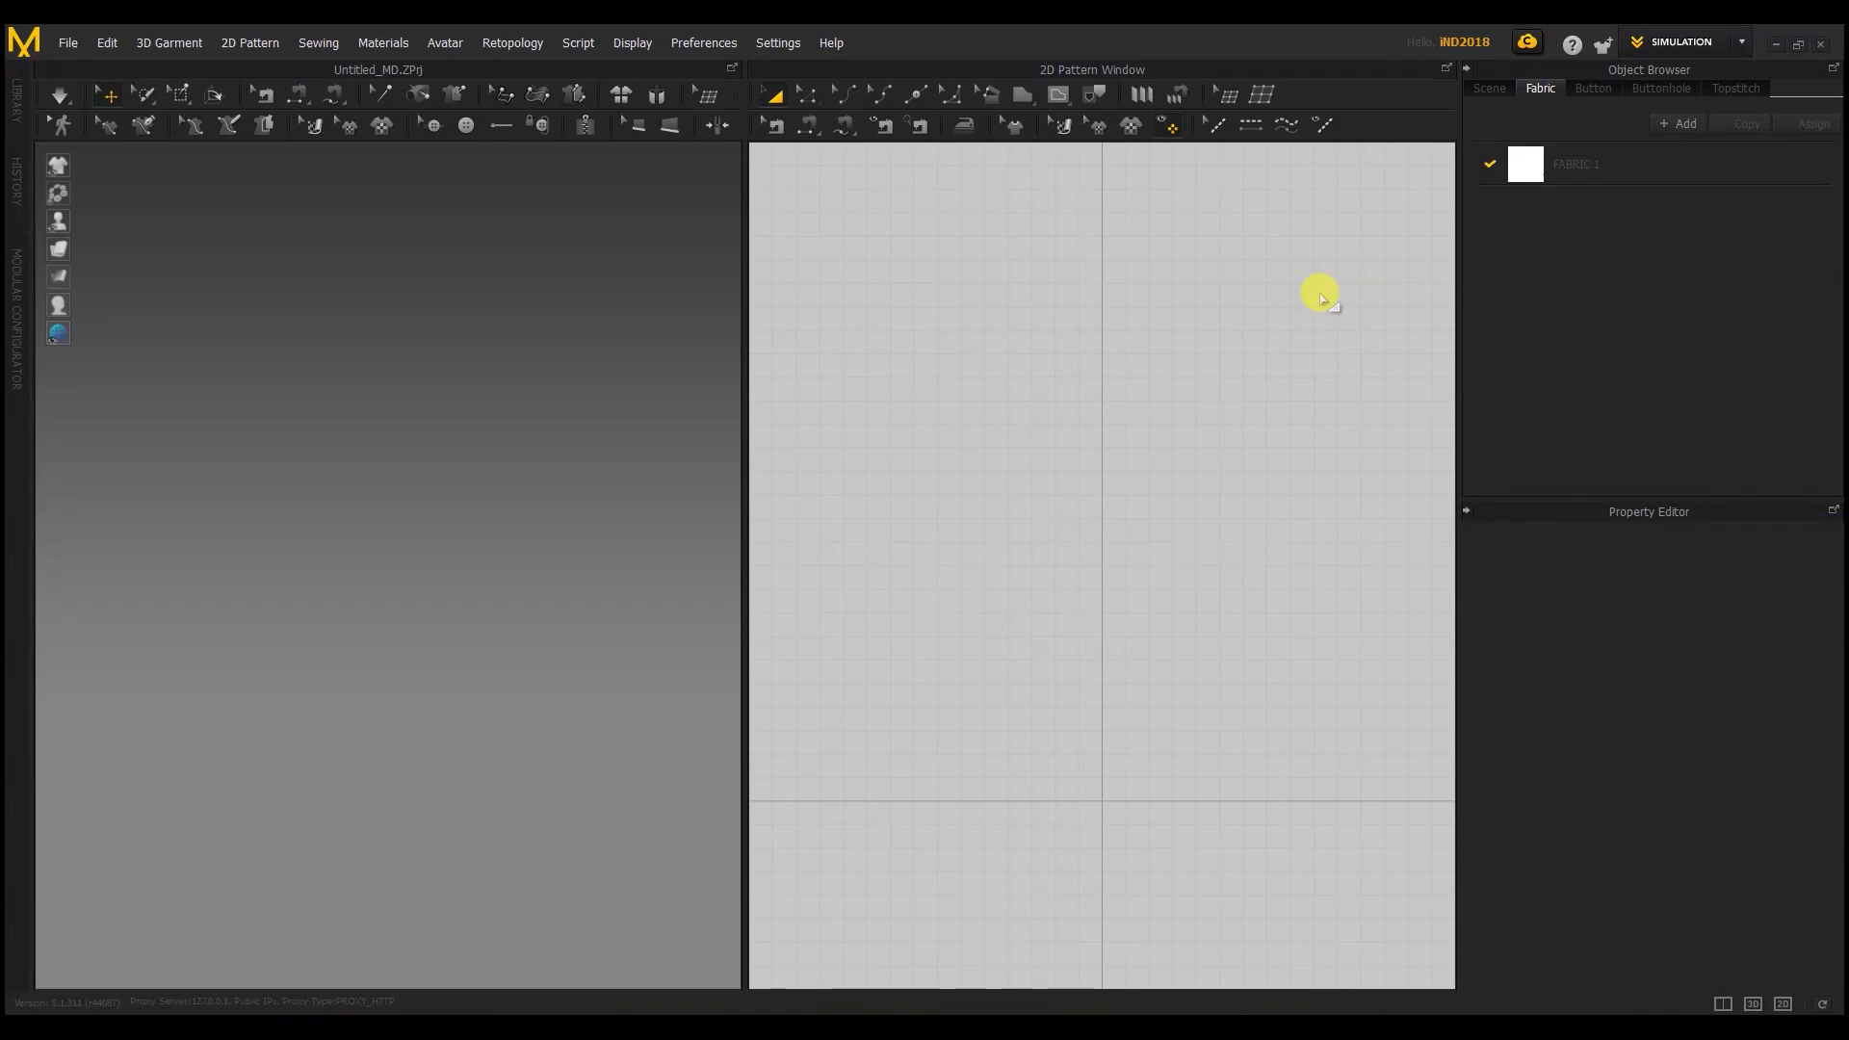
Step: Load the male avatar into the empty scene and show its silhouette in the 2D pattern view
click(86, 44)
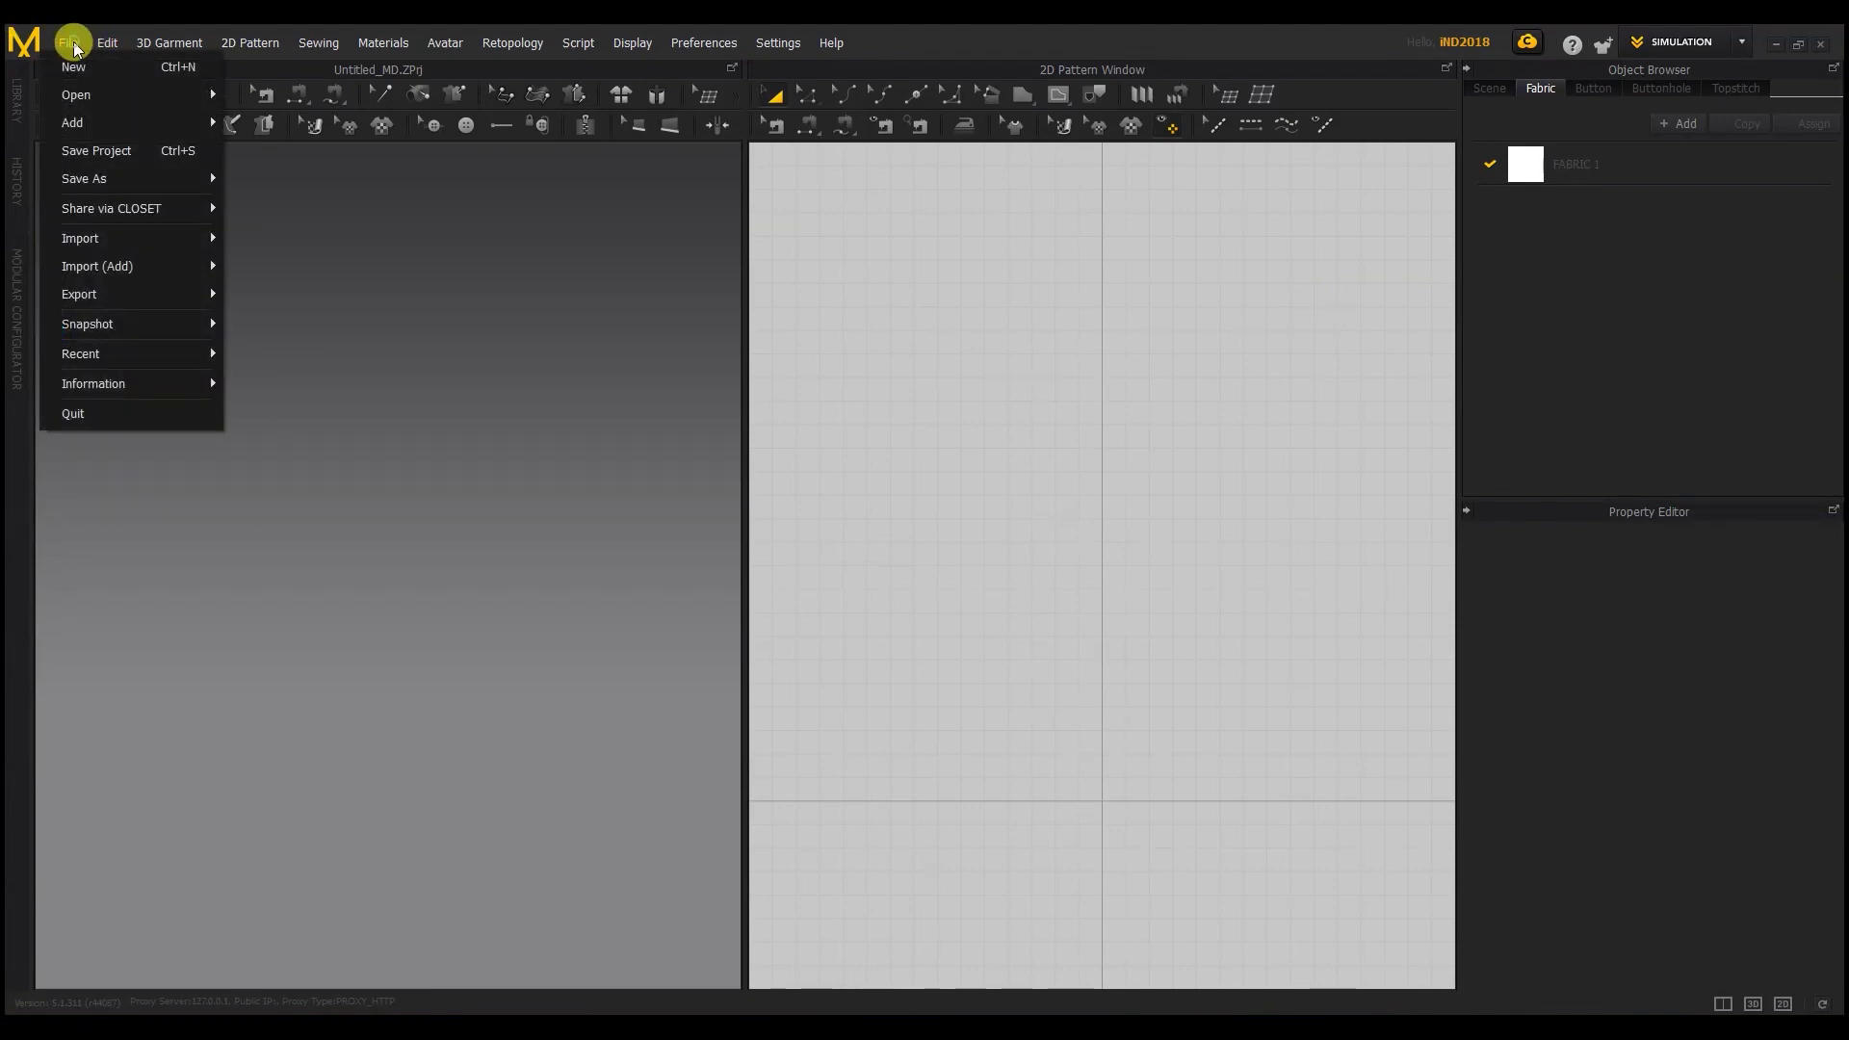
mouse_move(86, 120)
click(265, 184)
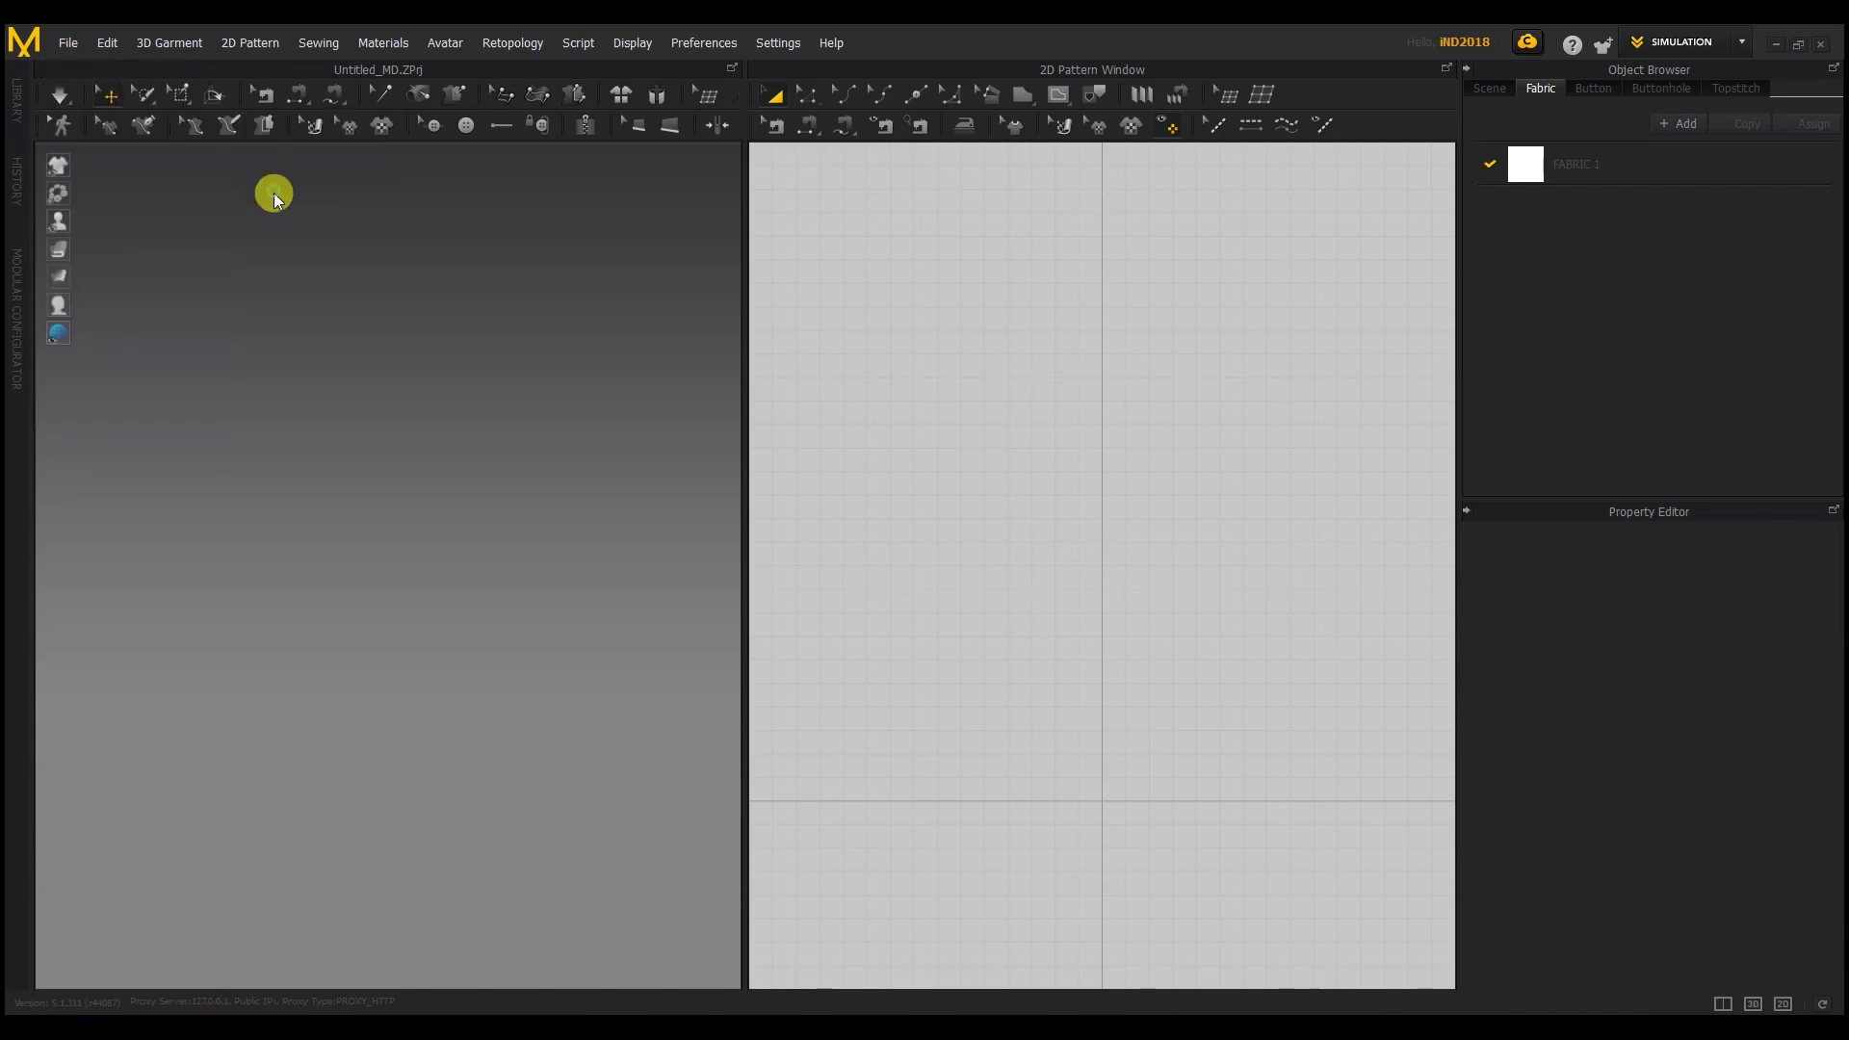
double_click(550, 327)
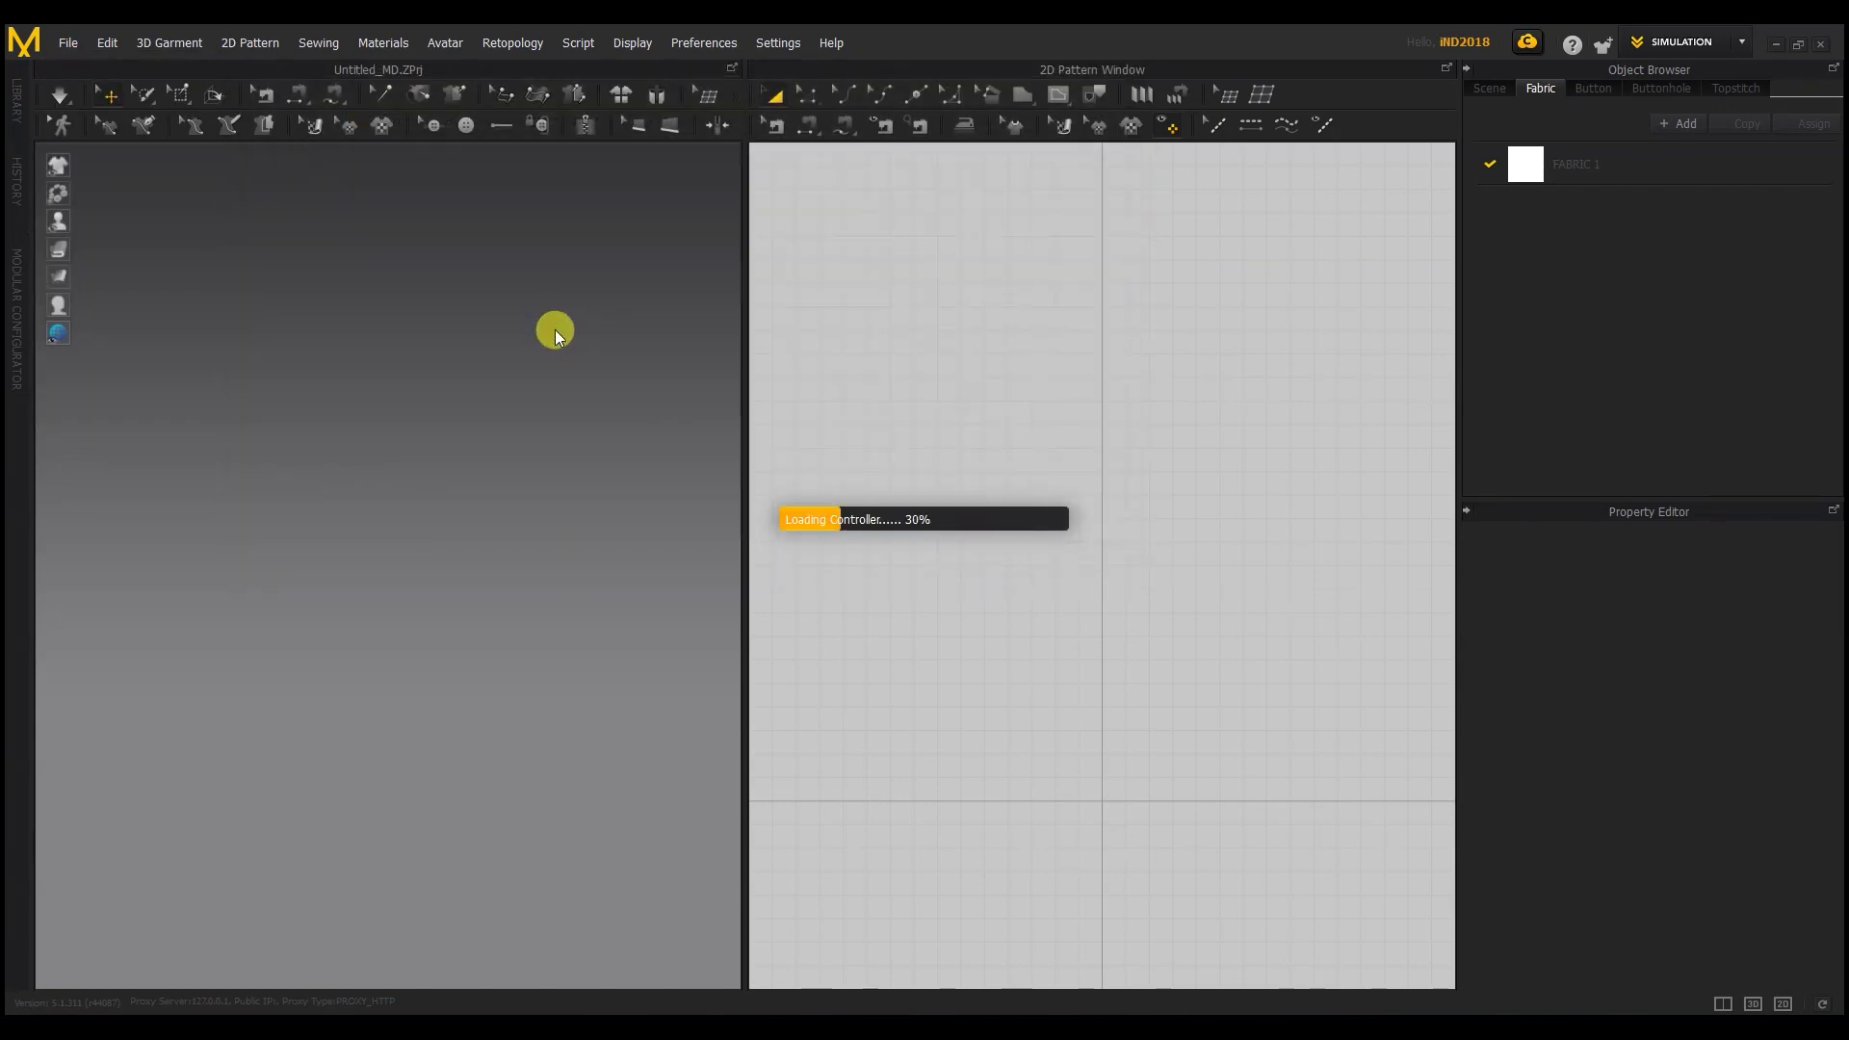
middle_drag(1054, 414, 1001, 501)
scroll(1024, 282, up, 2)
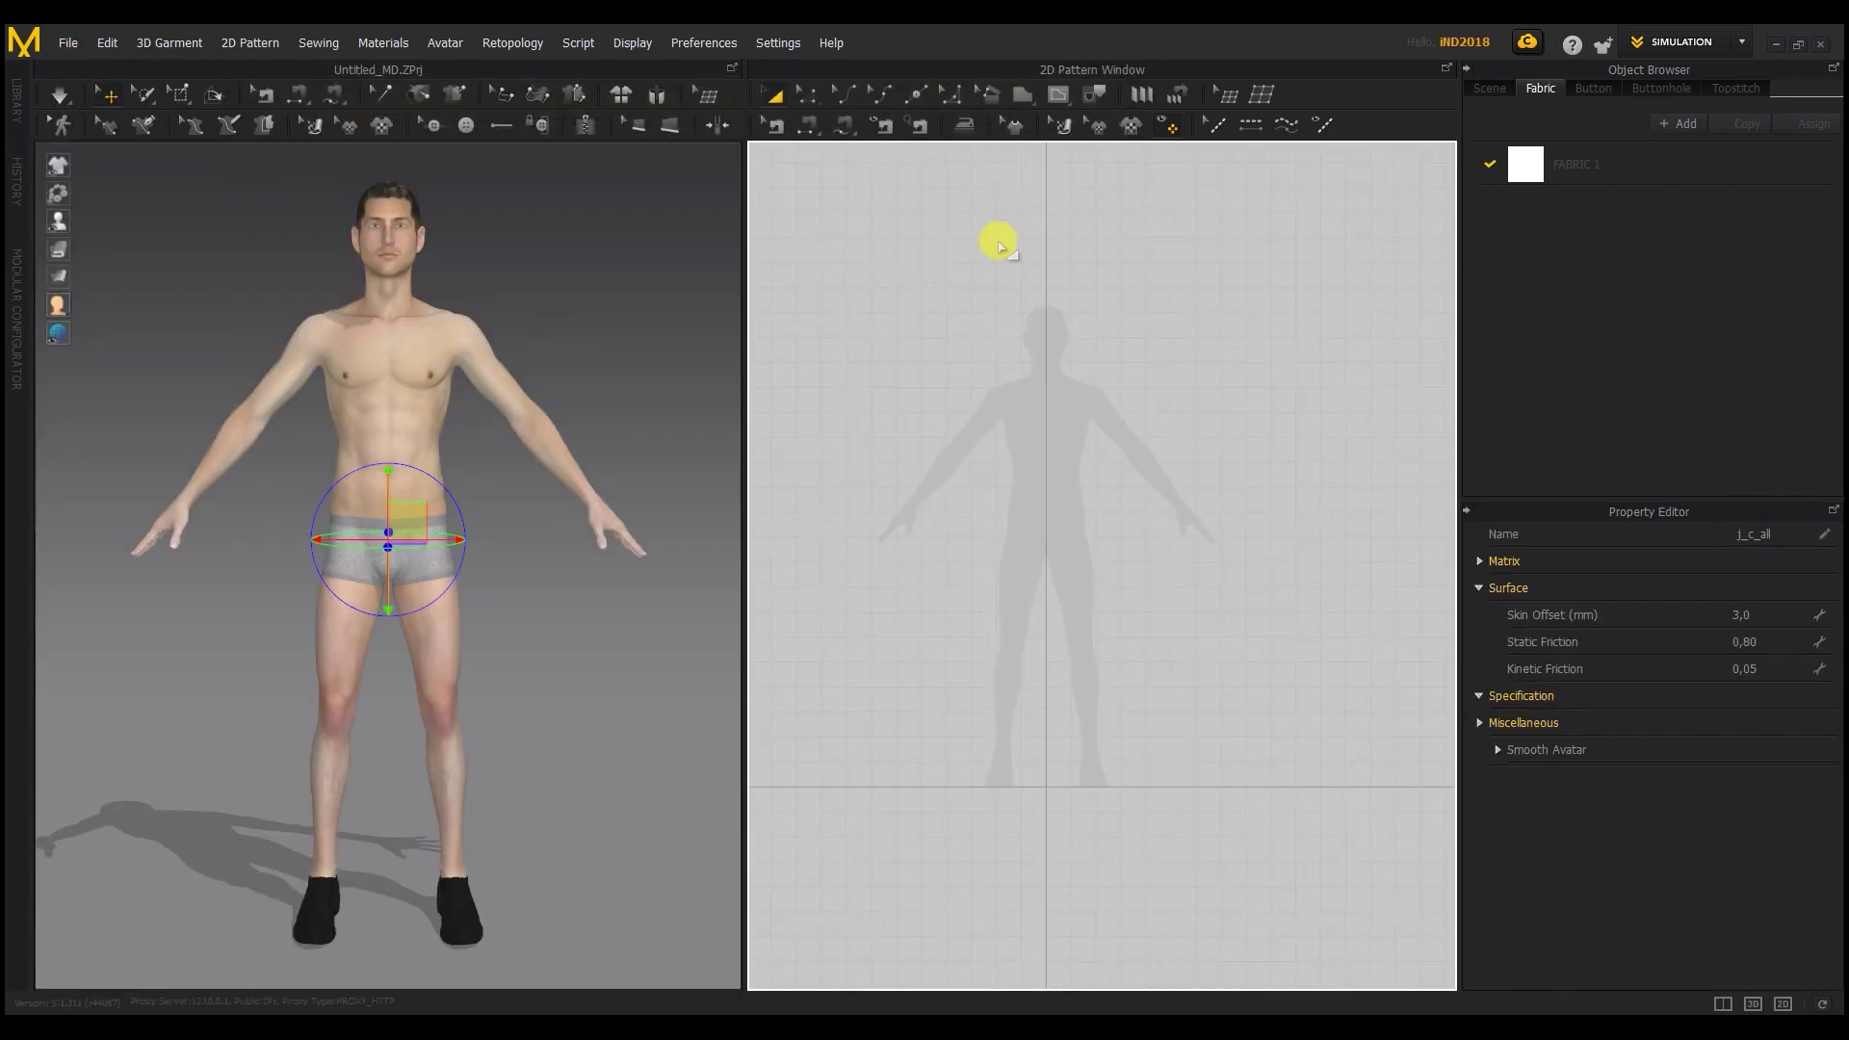
Step: Create a rectangular pattern 25 cm wide and 75 cm high beside the centre line of the avatar's silhouette
click(1026, 97)
click(1044, 152)
click(976, 292)
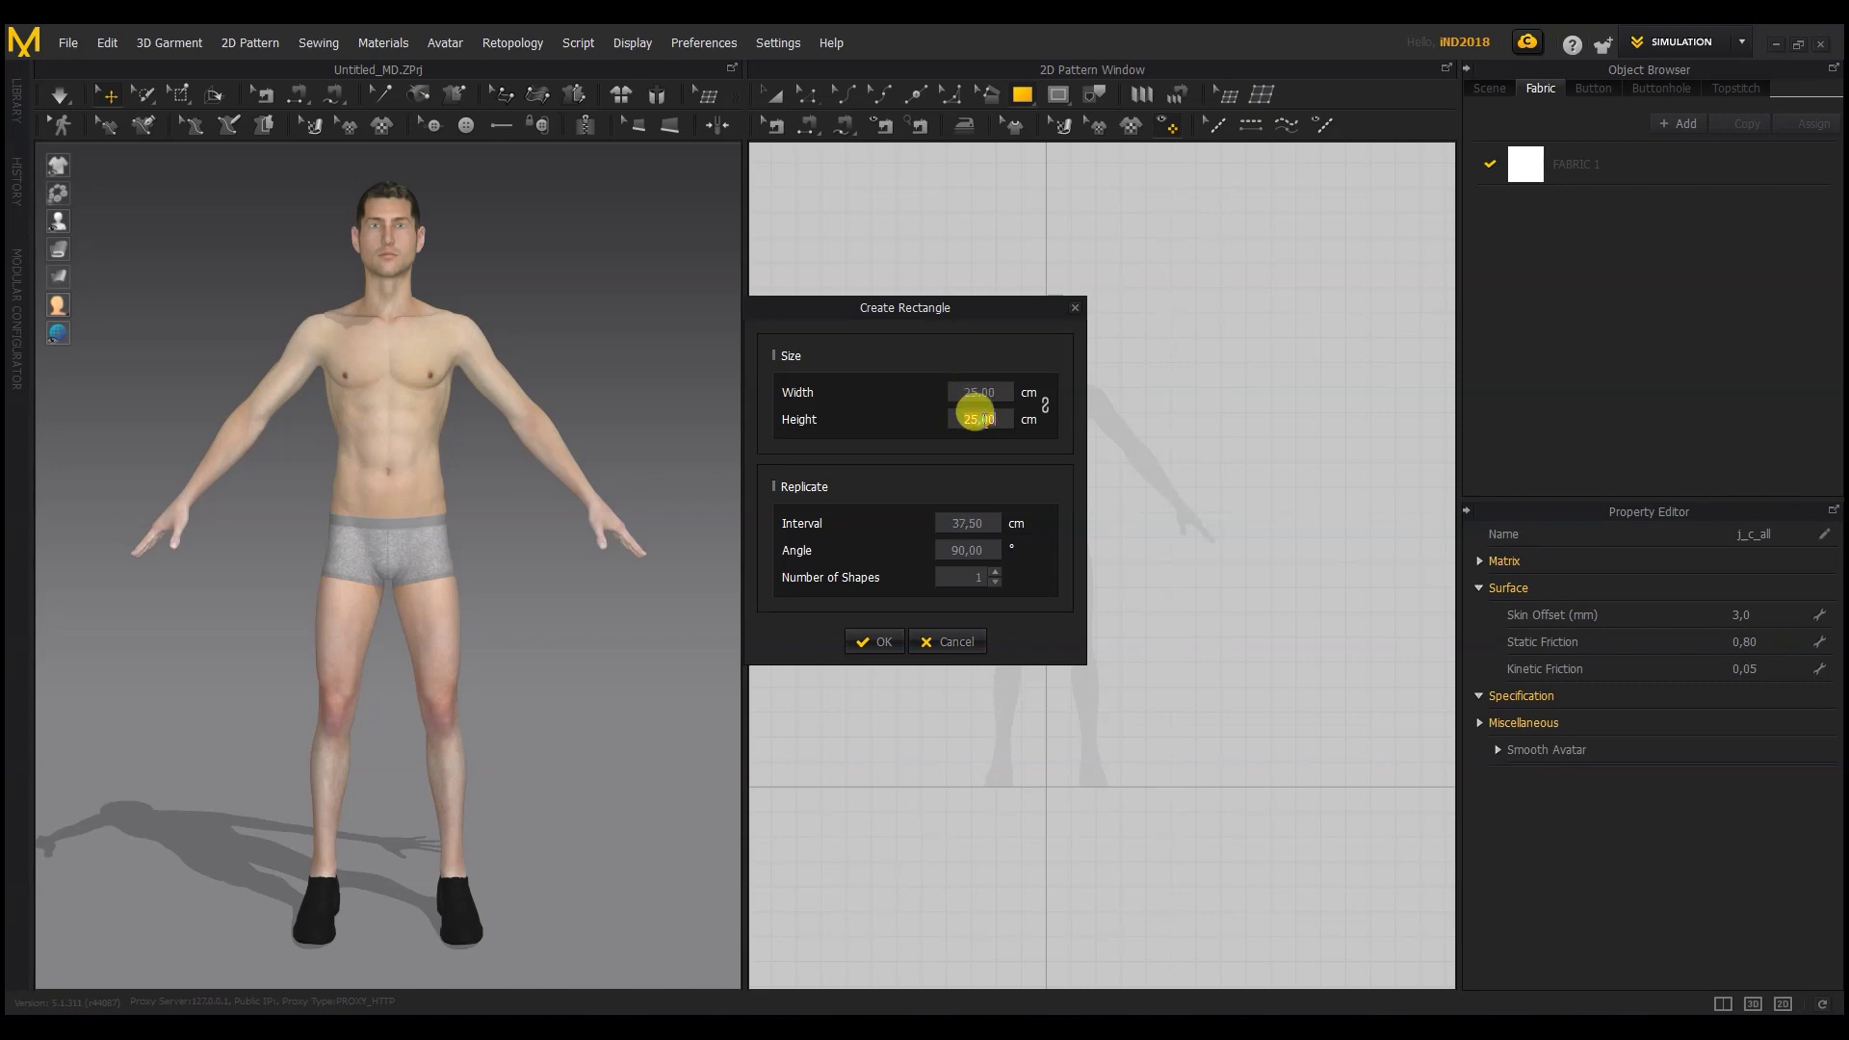
click(876, 642)
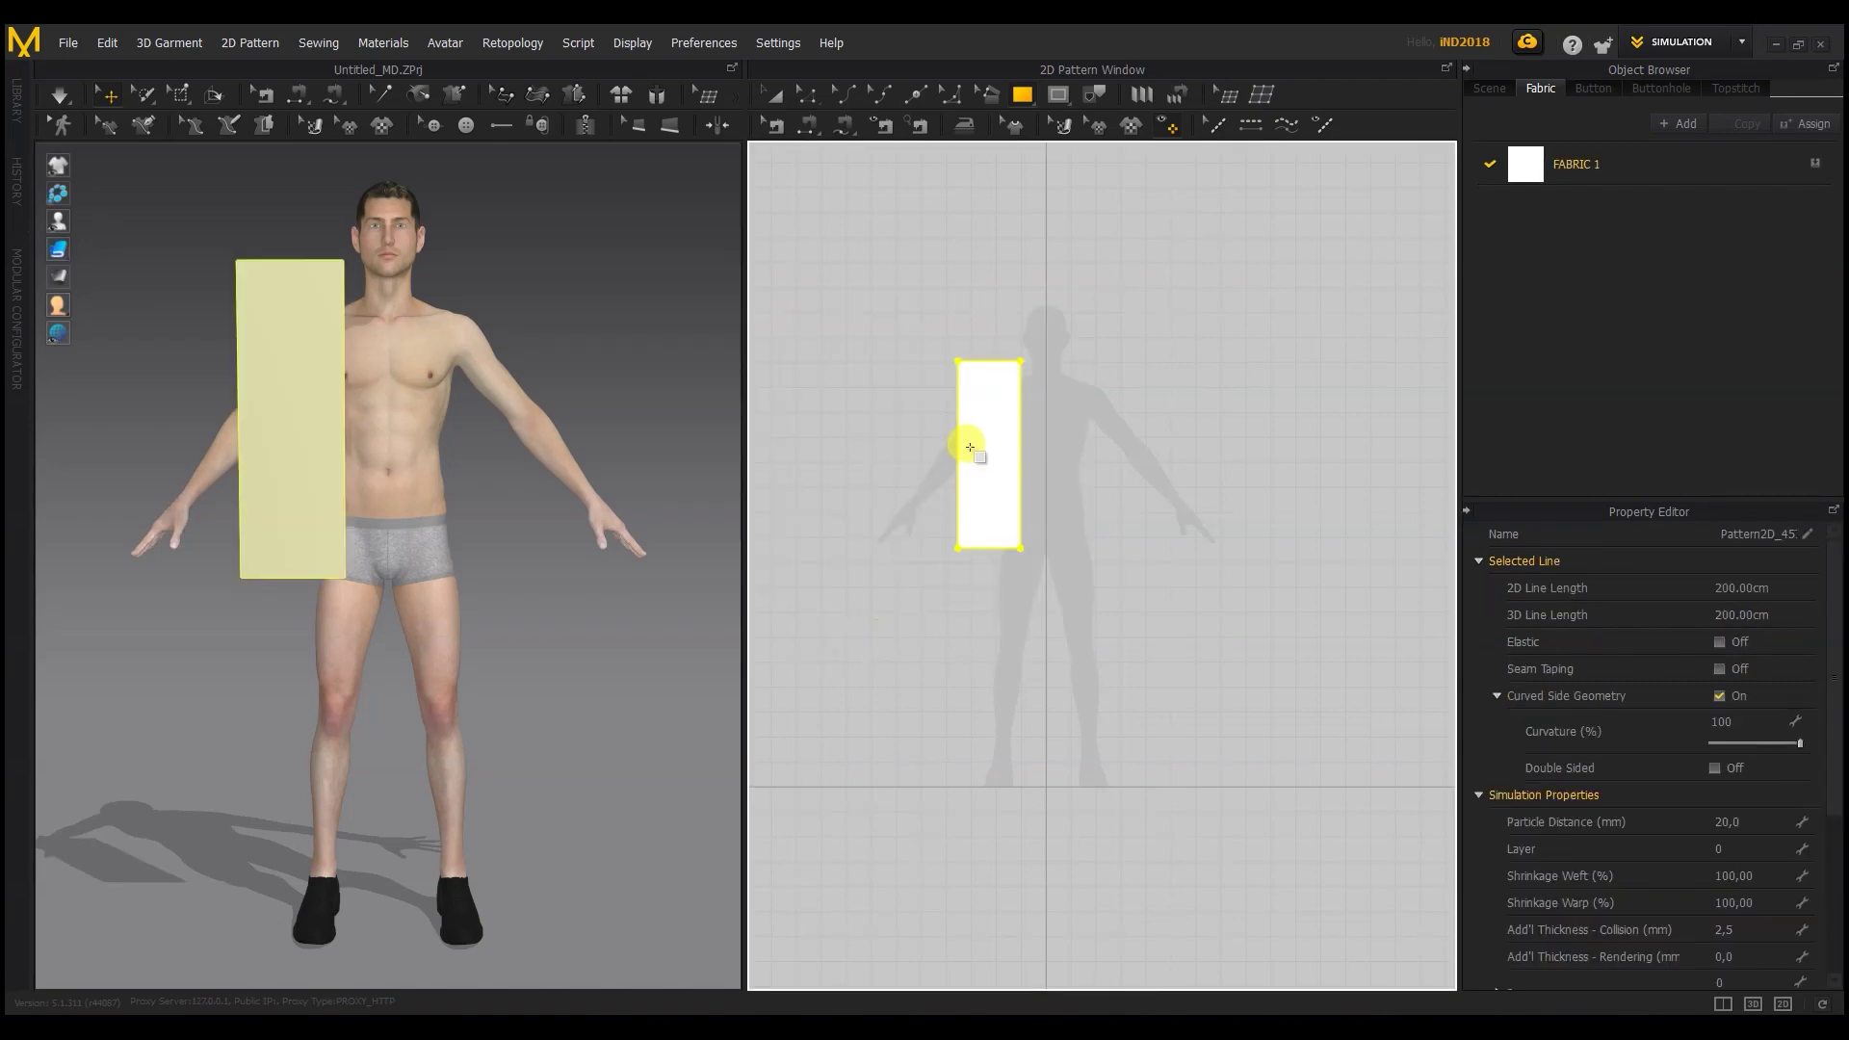
Step: Move the rectangle slightly toward the avatar's centre line and choose the garment's surface display style for the 3D view
key(a)
drag(982, 462, 999, 481)
right_drag(541, 325, 423, 394)
mouse_move(63, 244)
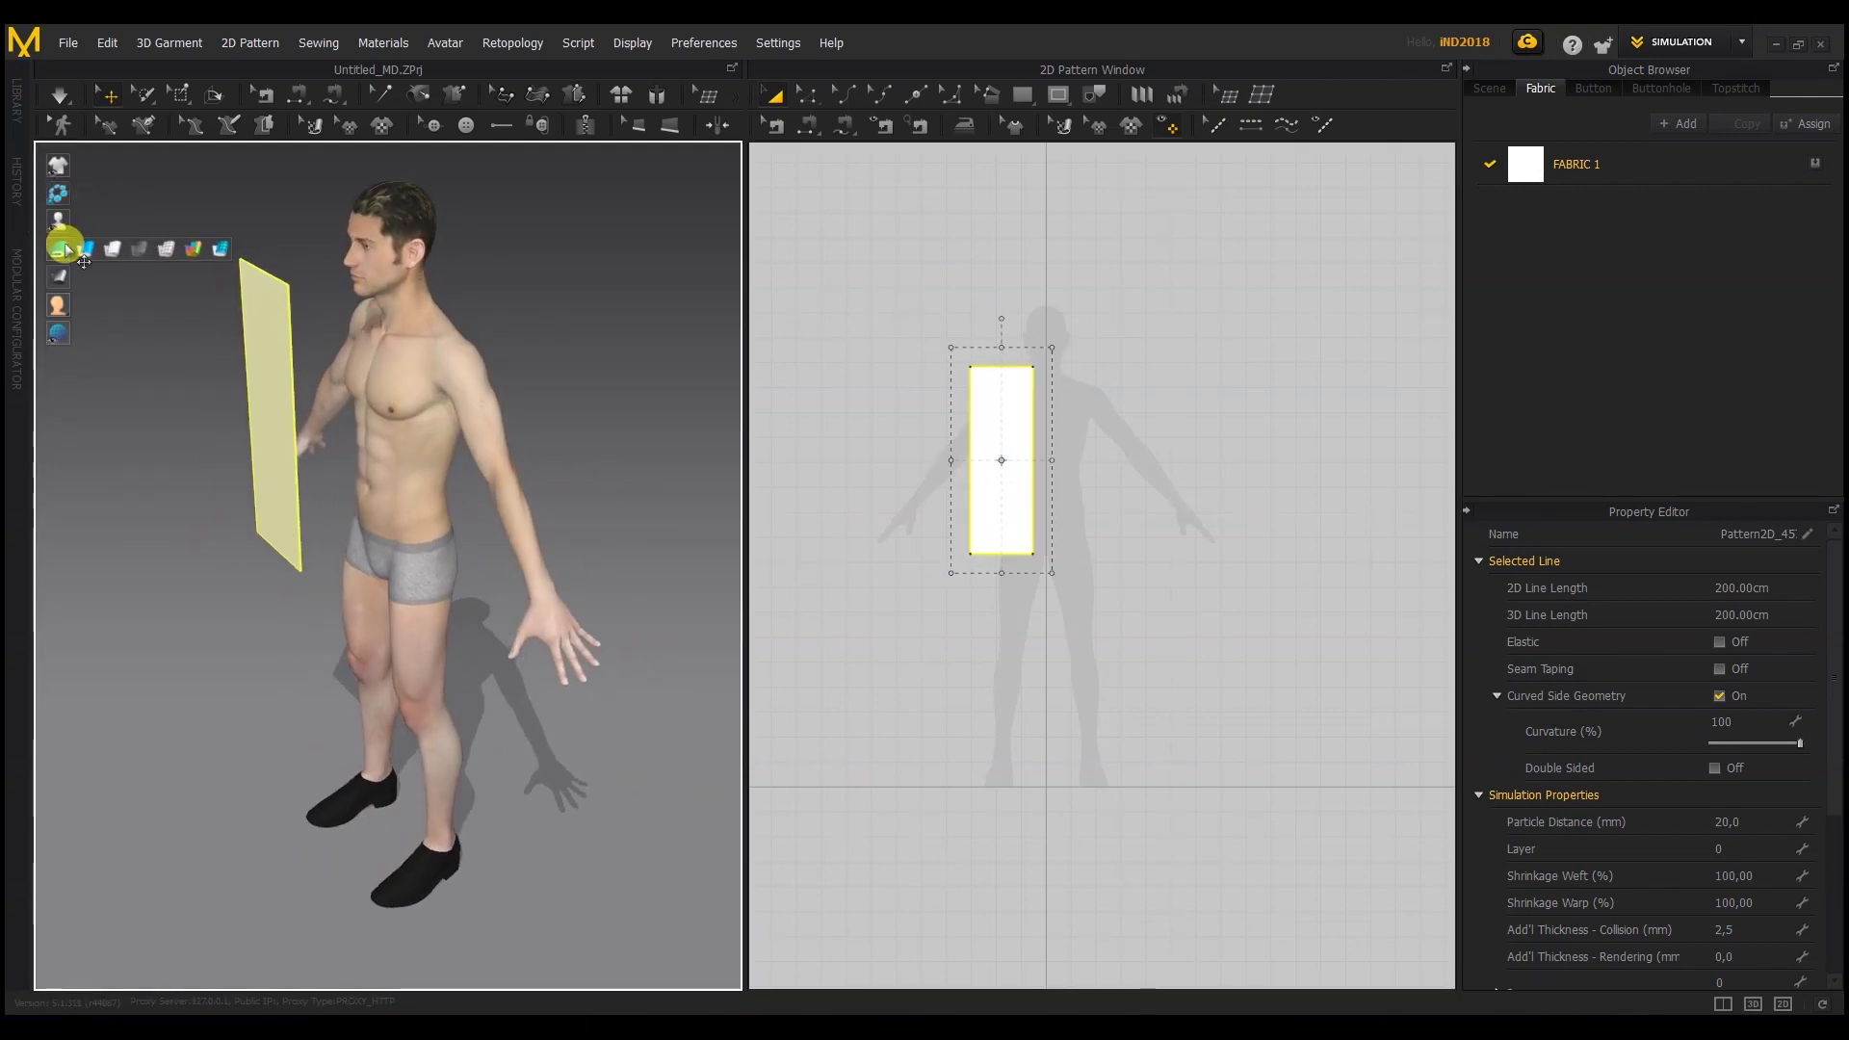
click(86, 248)
right_drag(248, 352, 479, 421)
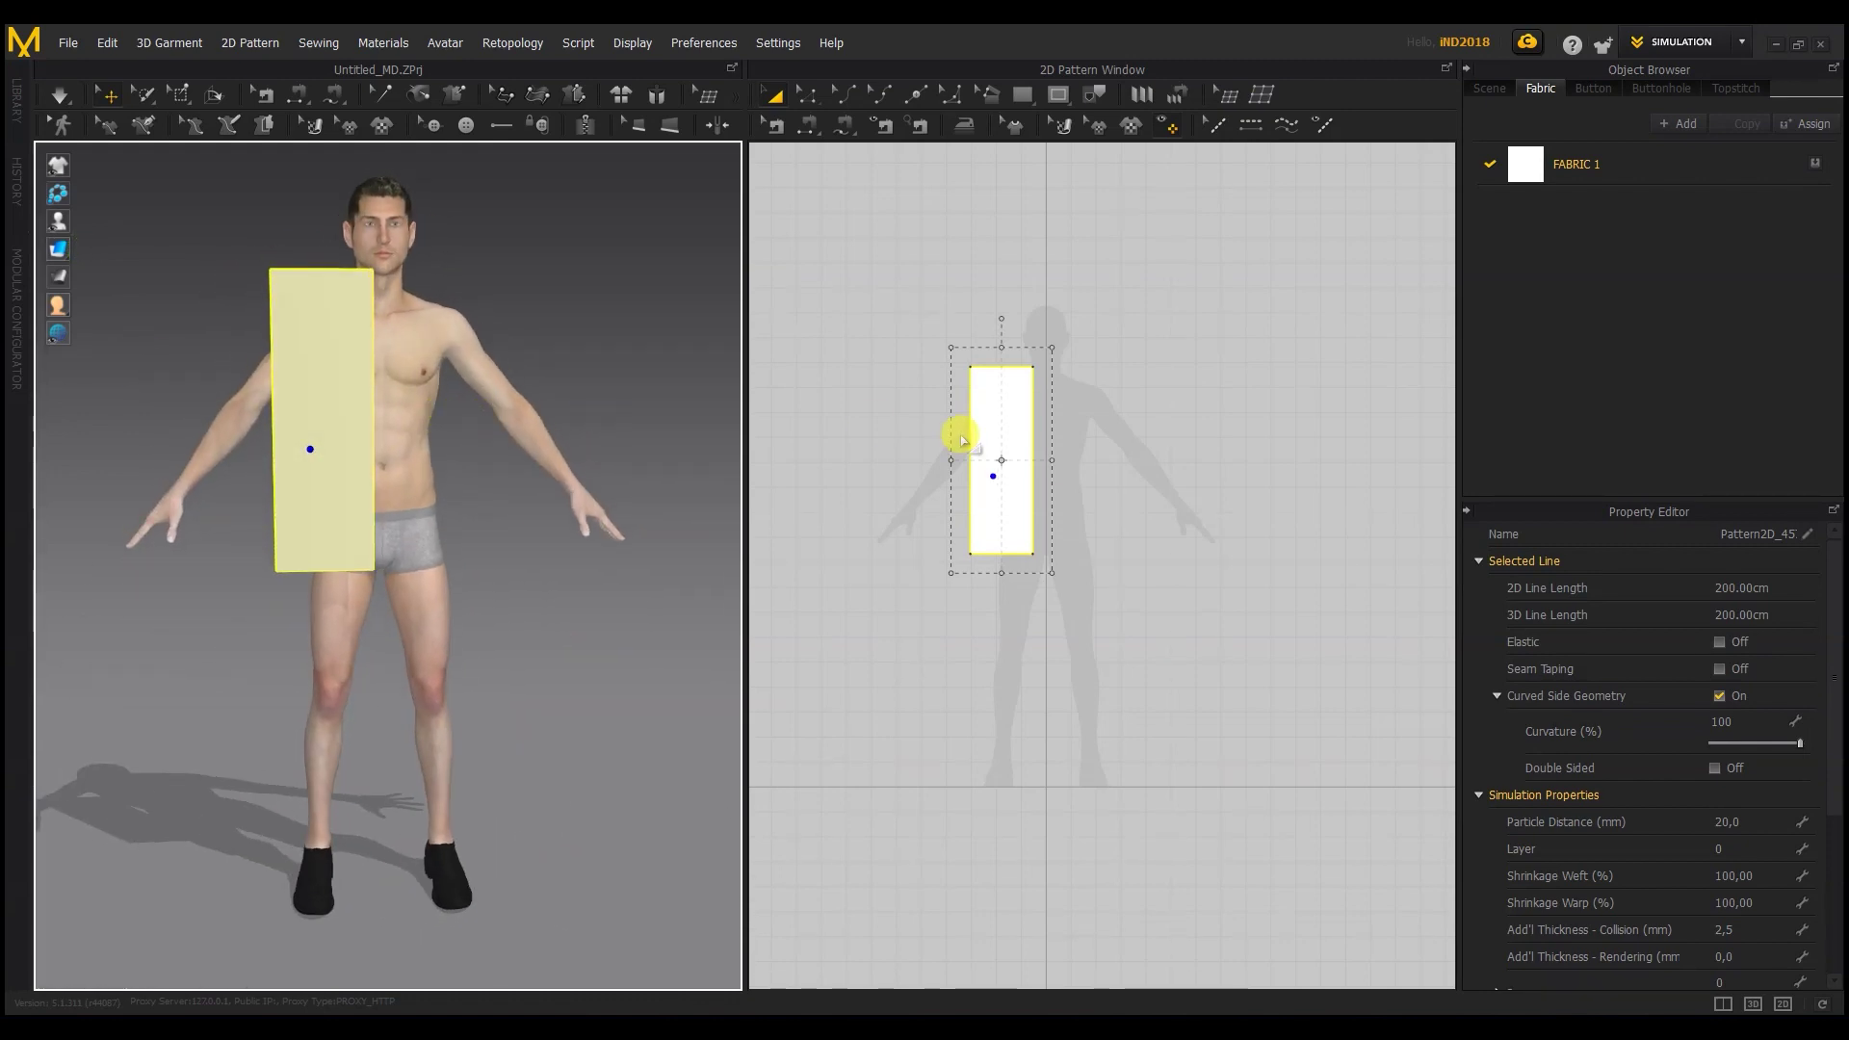
Step: Split the rectangle's upper edge 16.75 cm from its outer corner and its outer side edge 47.34 cm above the lower corner
click(1156, 558)
scroll(992, 423, up, 3)
click(1020, 413)
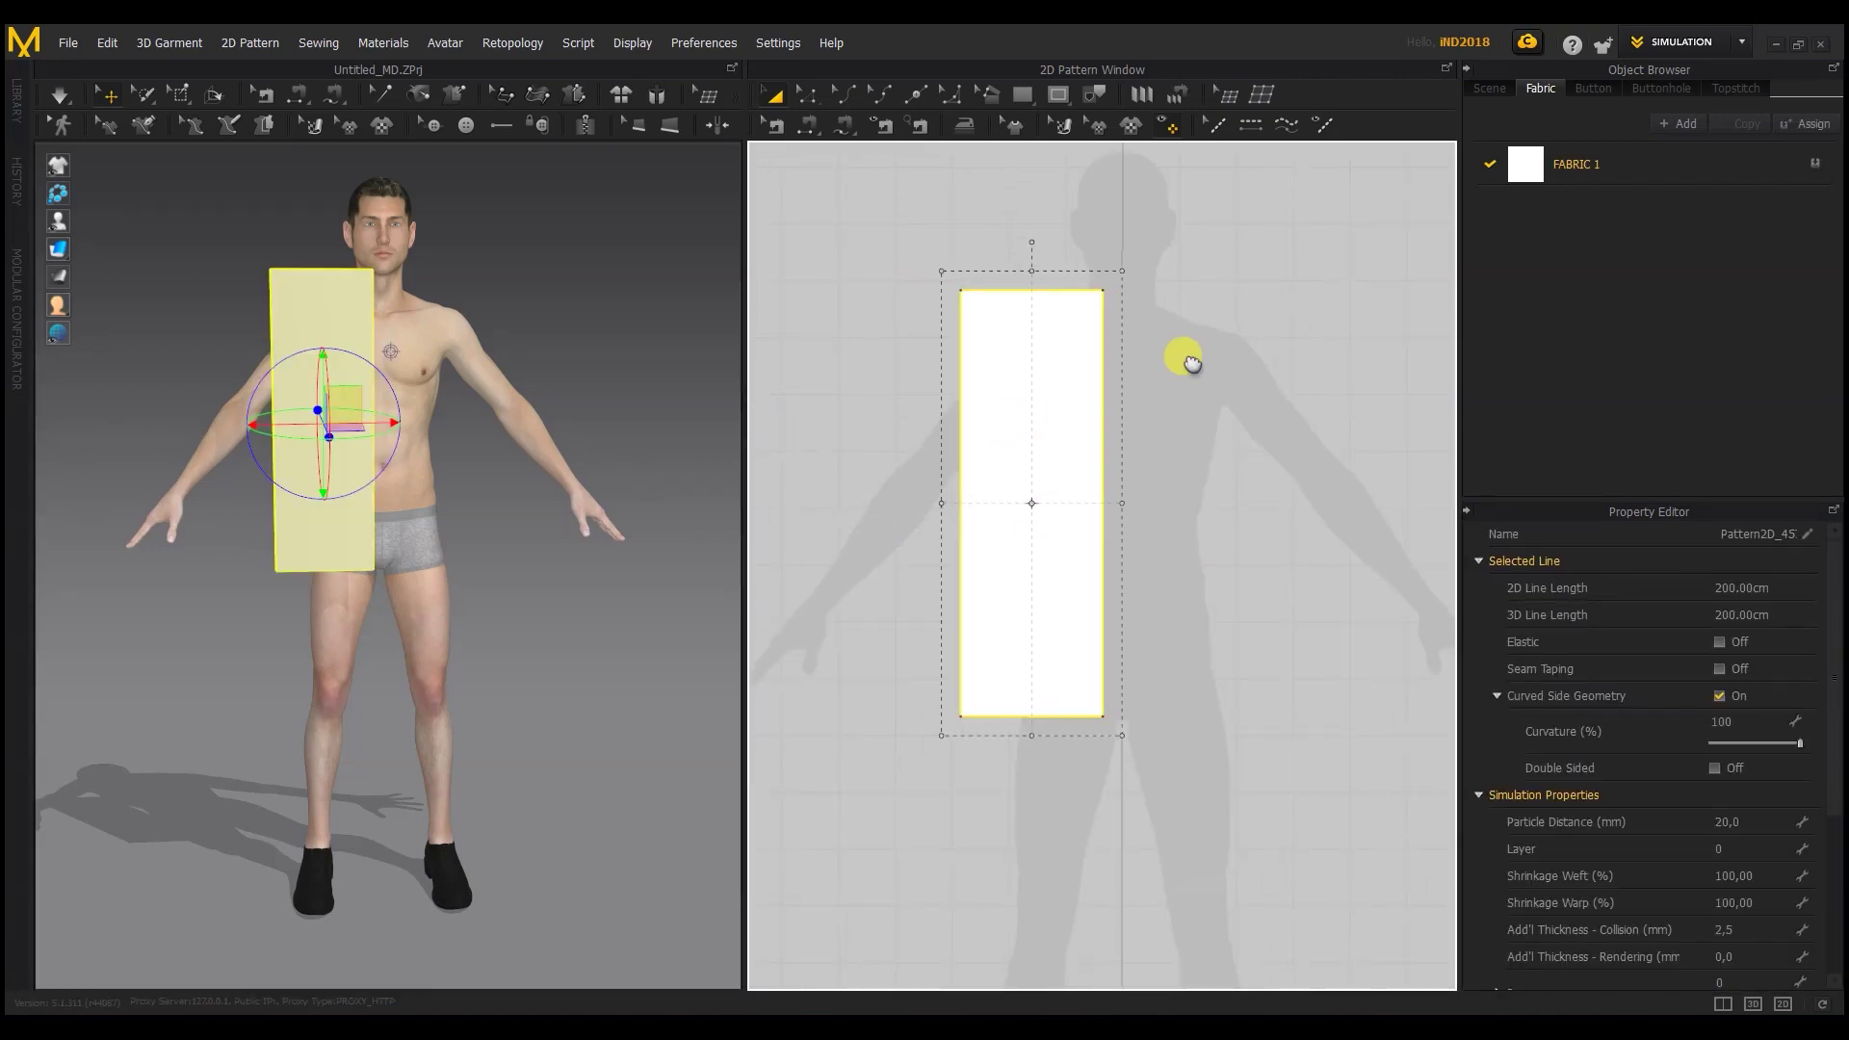
right_drag(1191, 363, 1162, 377)
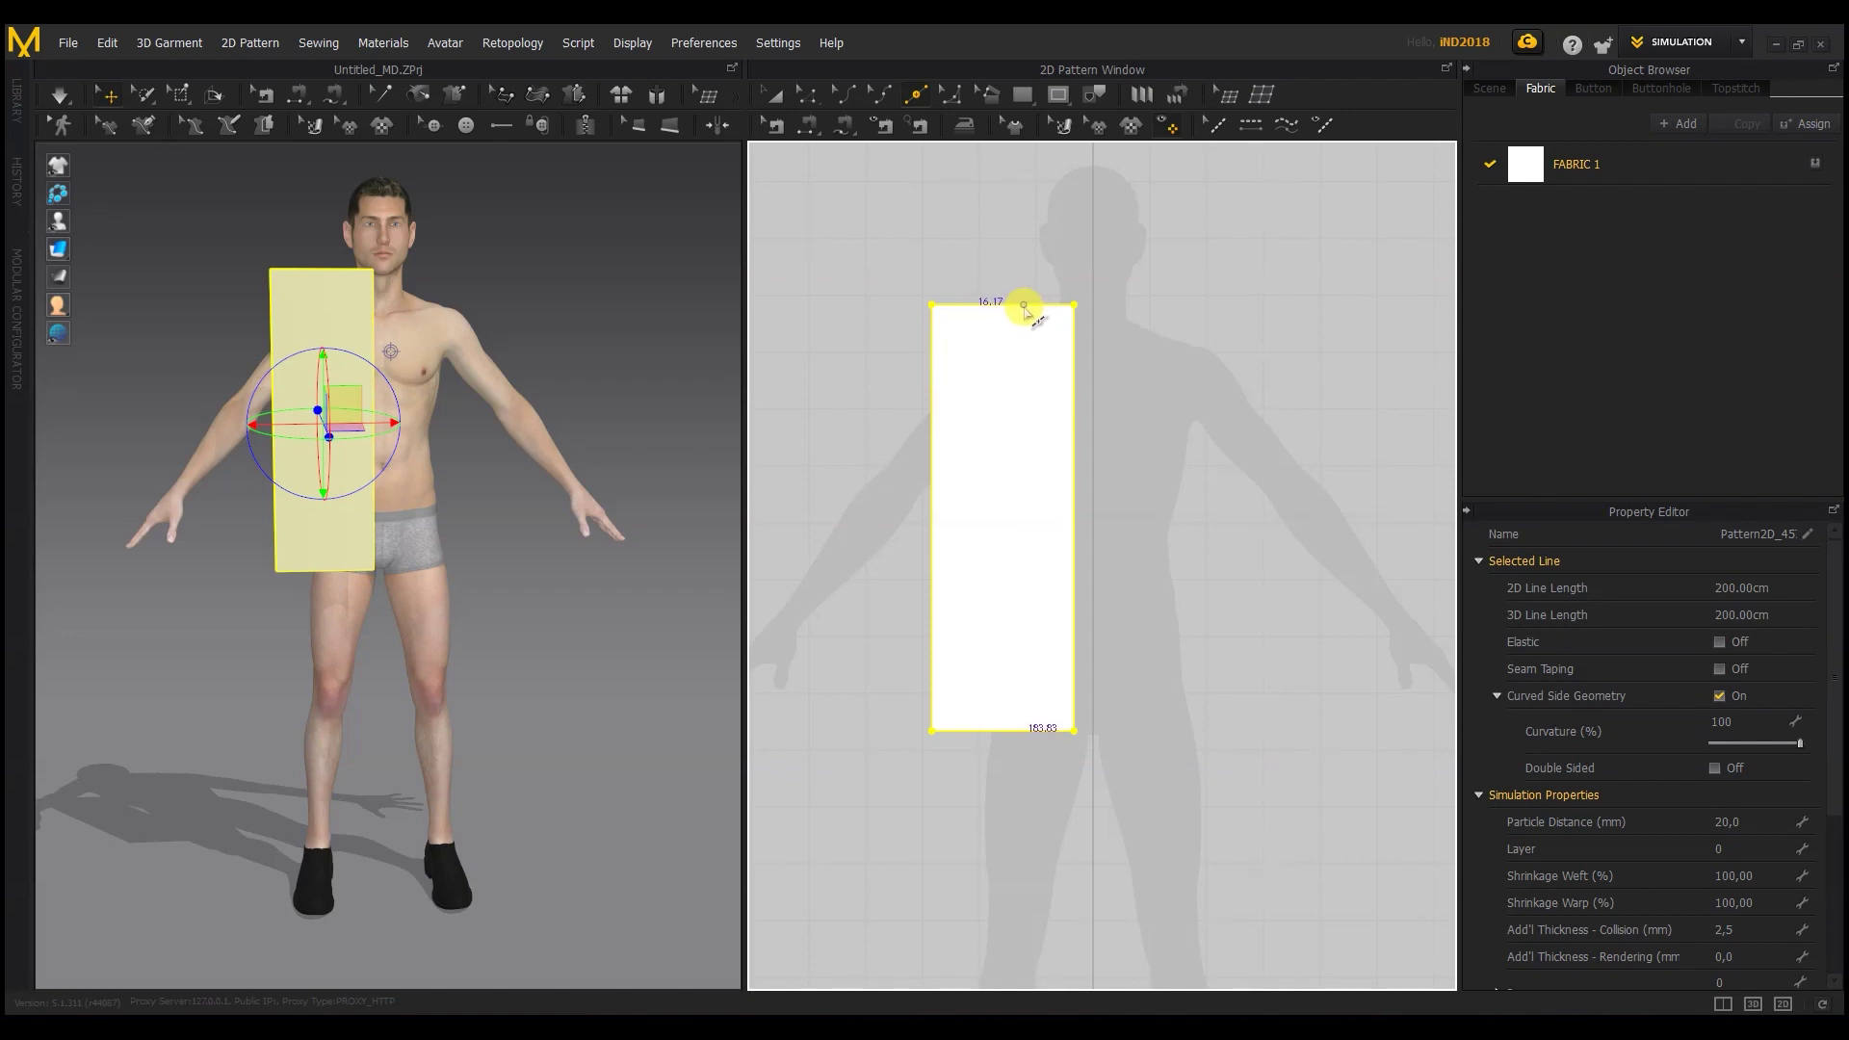
right_click(1024, 306)
click(860, 359)
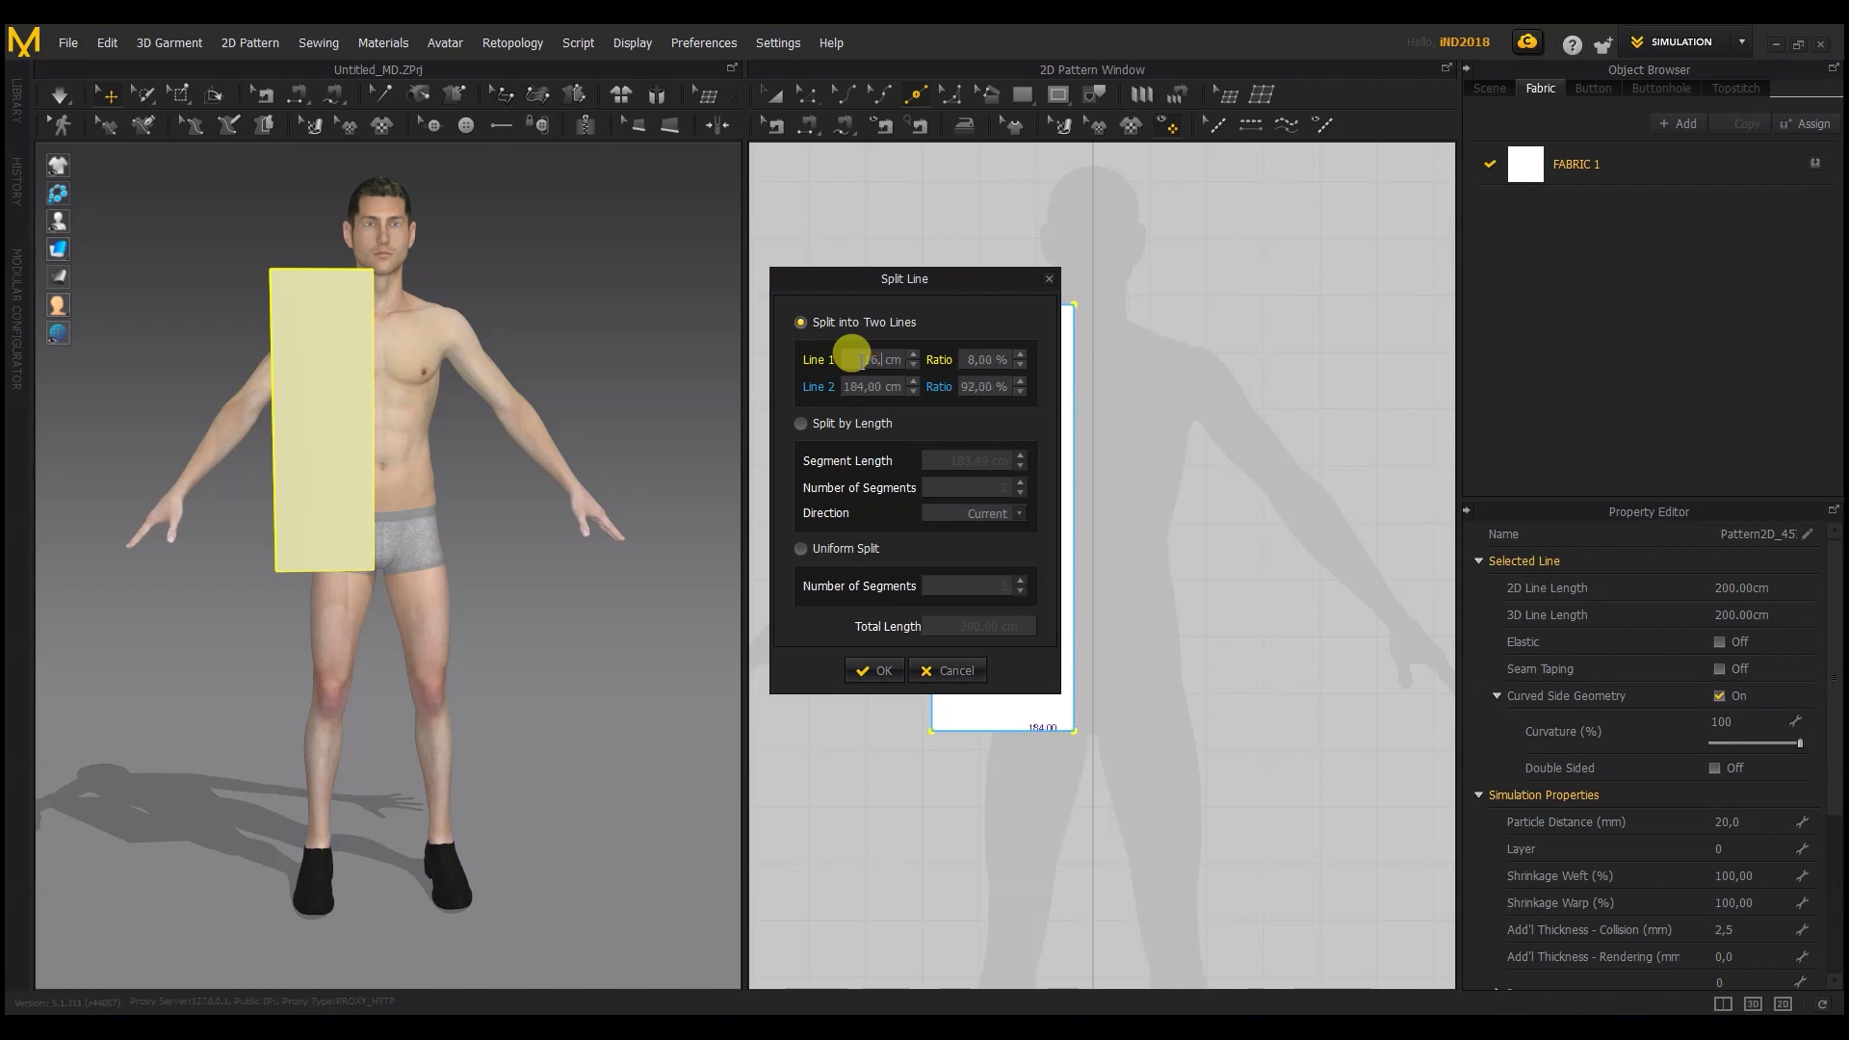
click(876, 670)
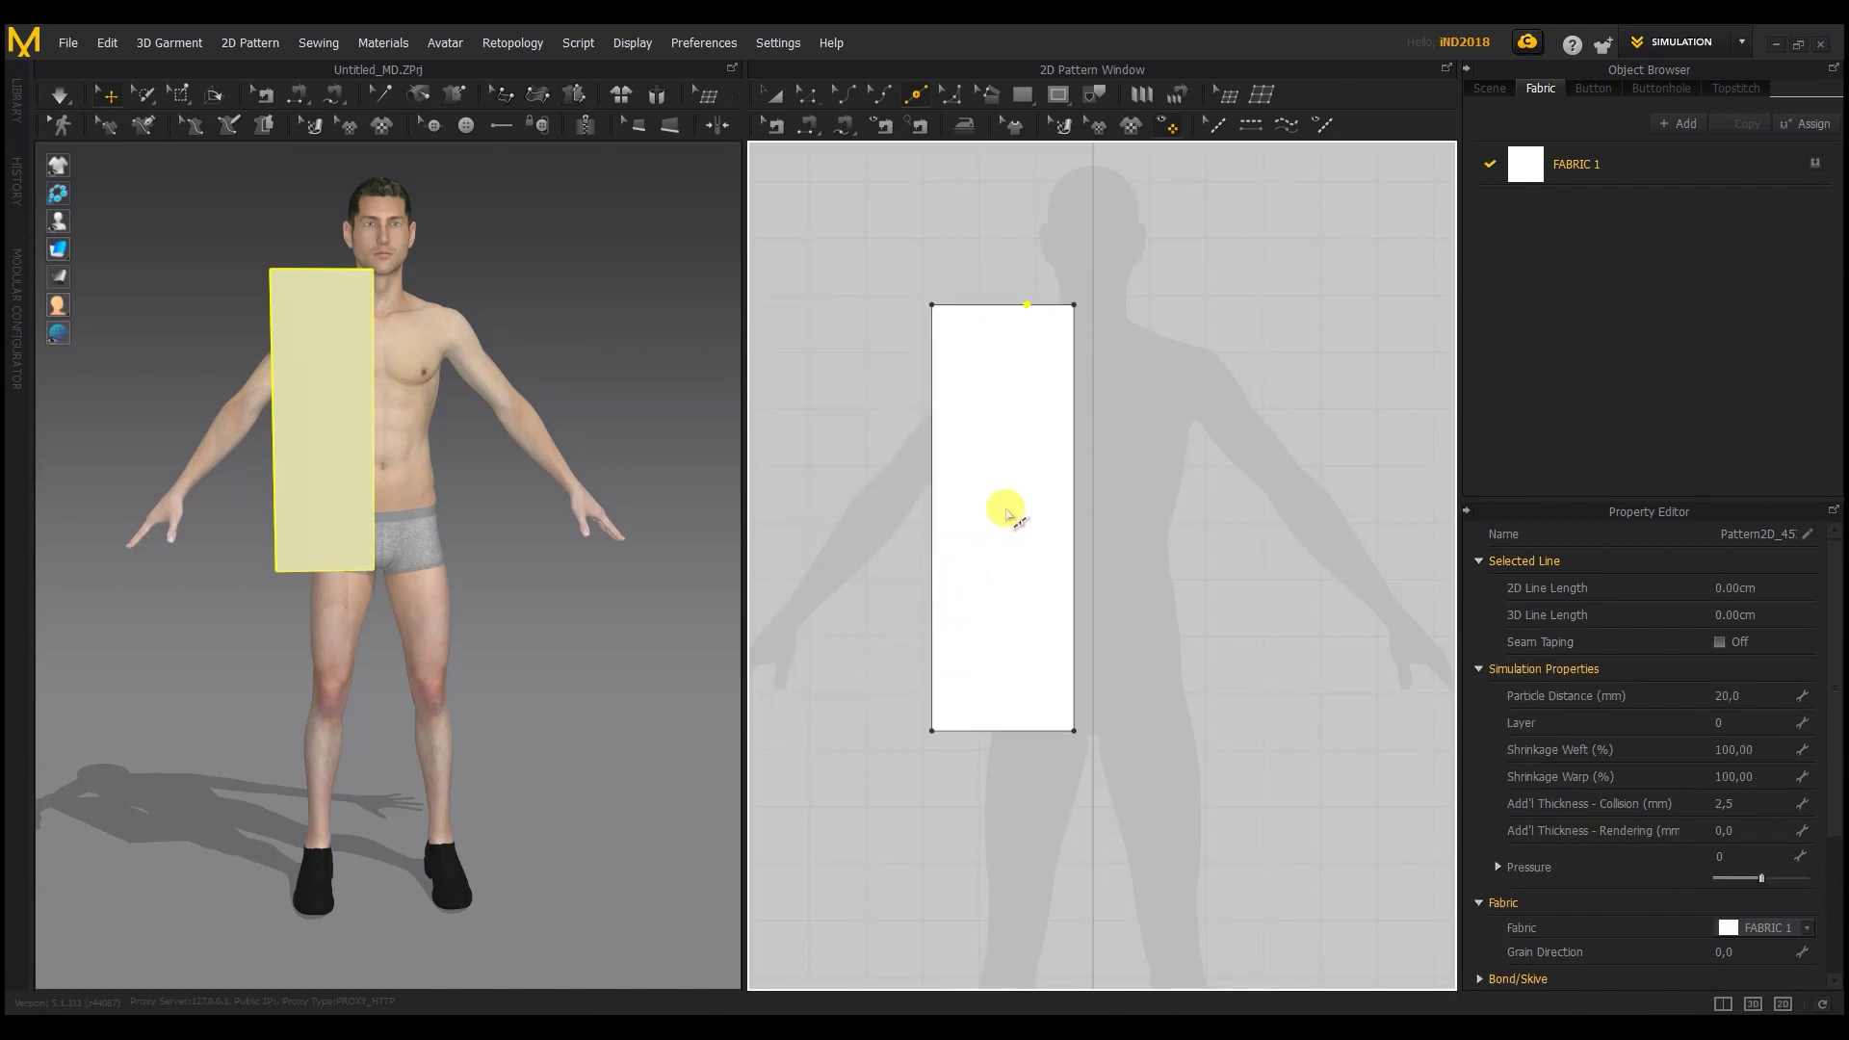
right_click(932, 413)
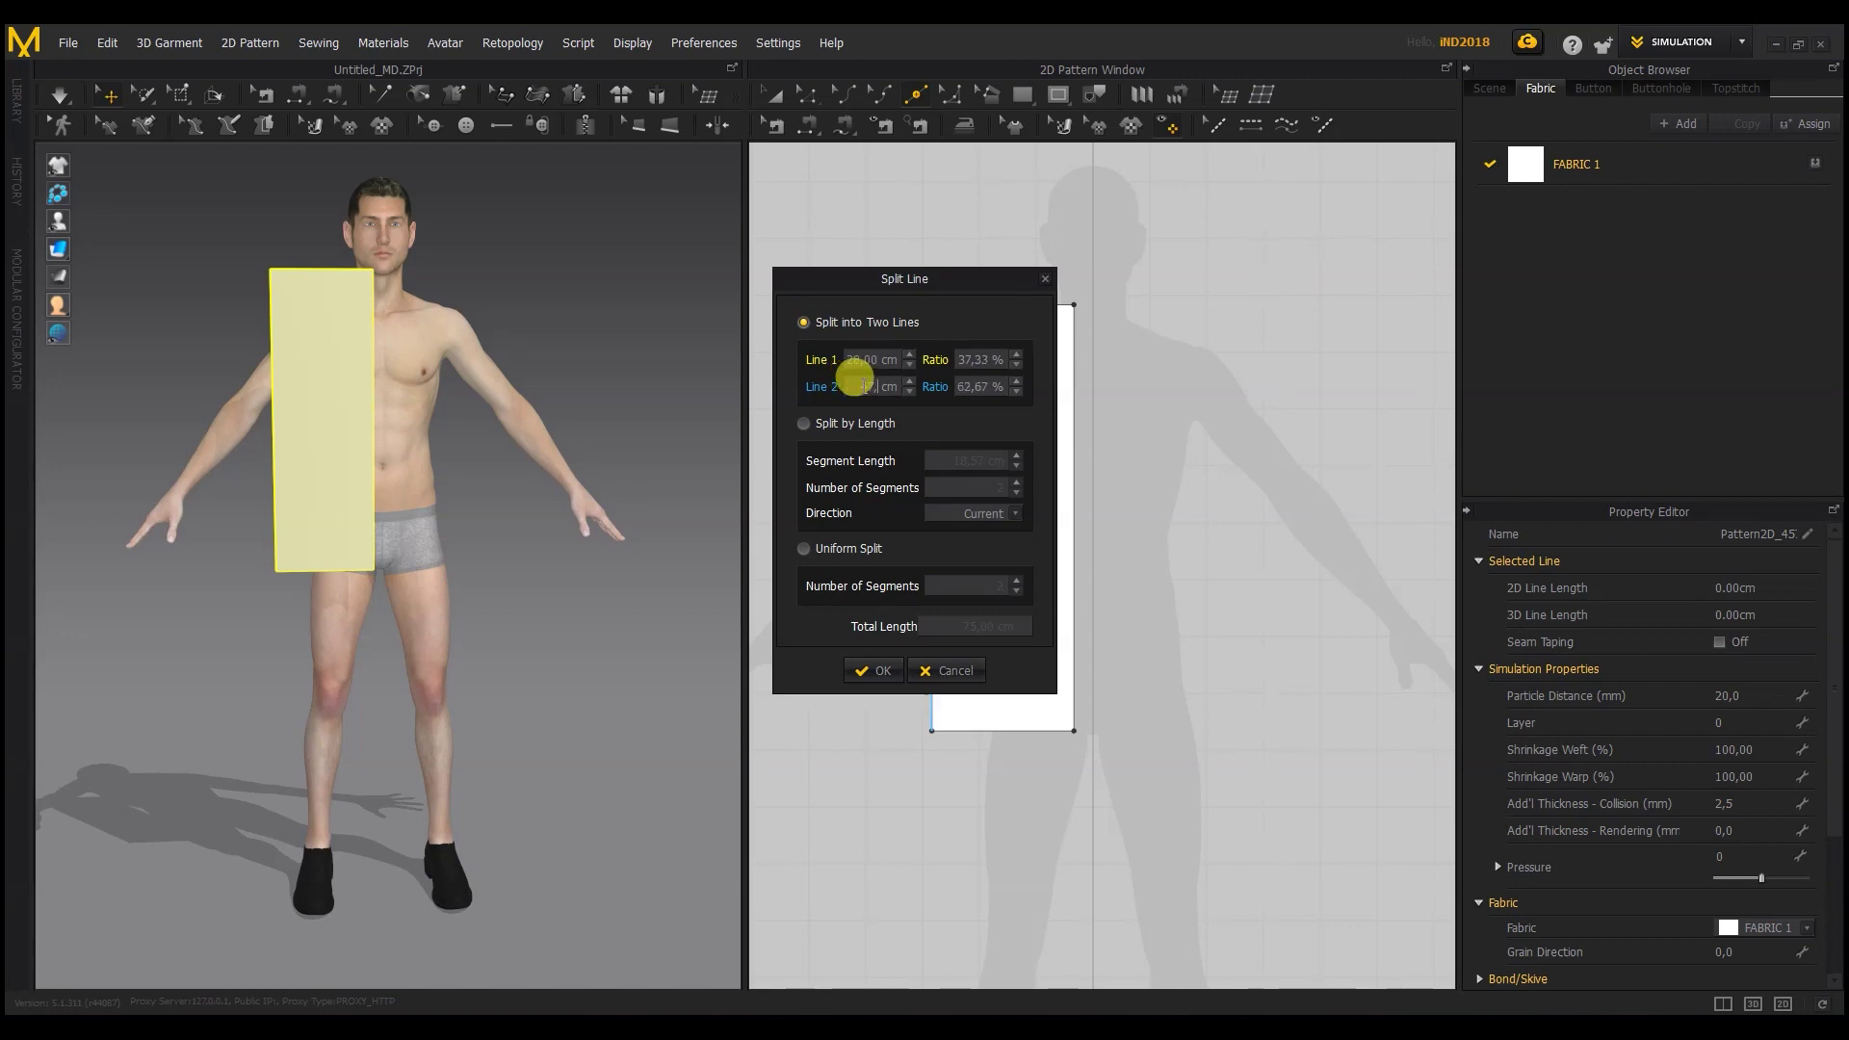
key(Return)
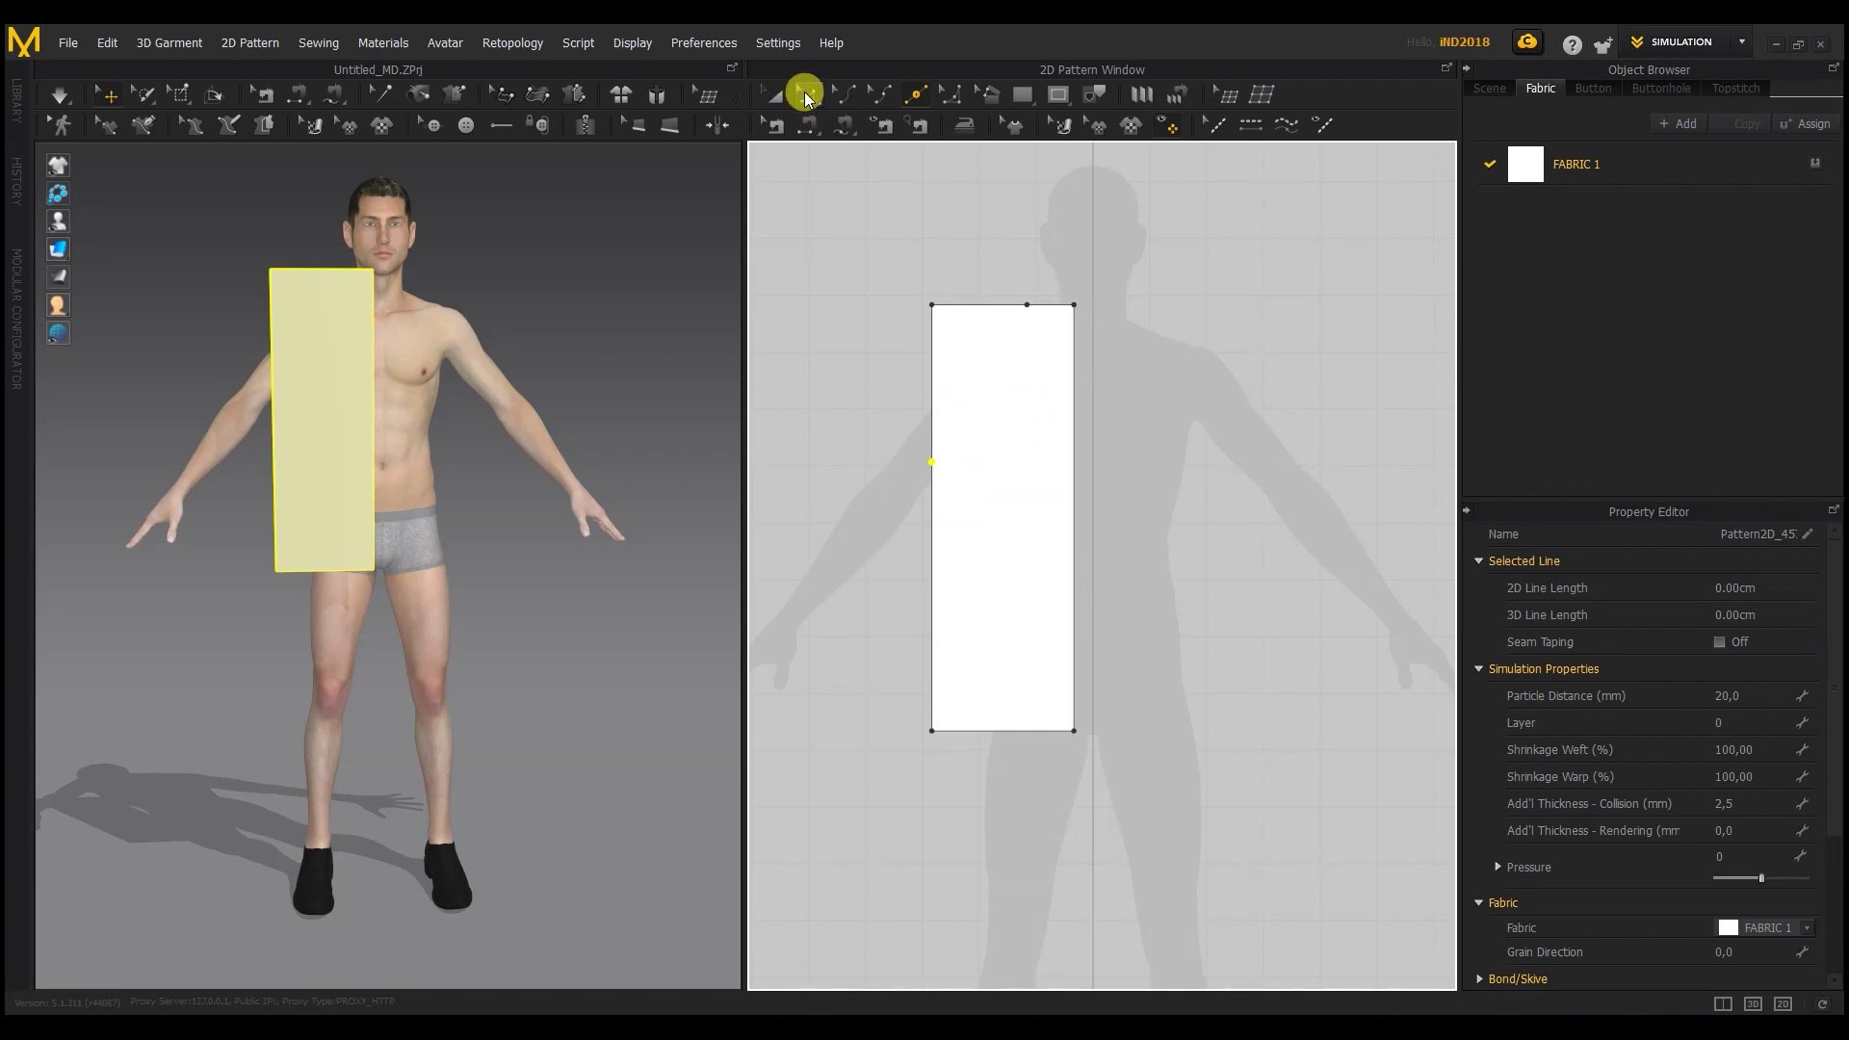
Step: Lower the upper corner at the centre front, leaving that edge about 65.7 cm long, and curve the slanted edge into a neckline
click(807, 96)
drag(1076, 306, 1074, 357)
click(846, 113)
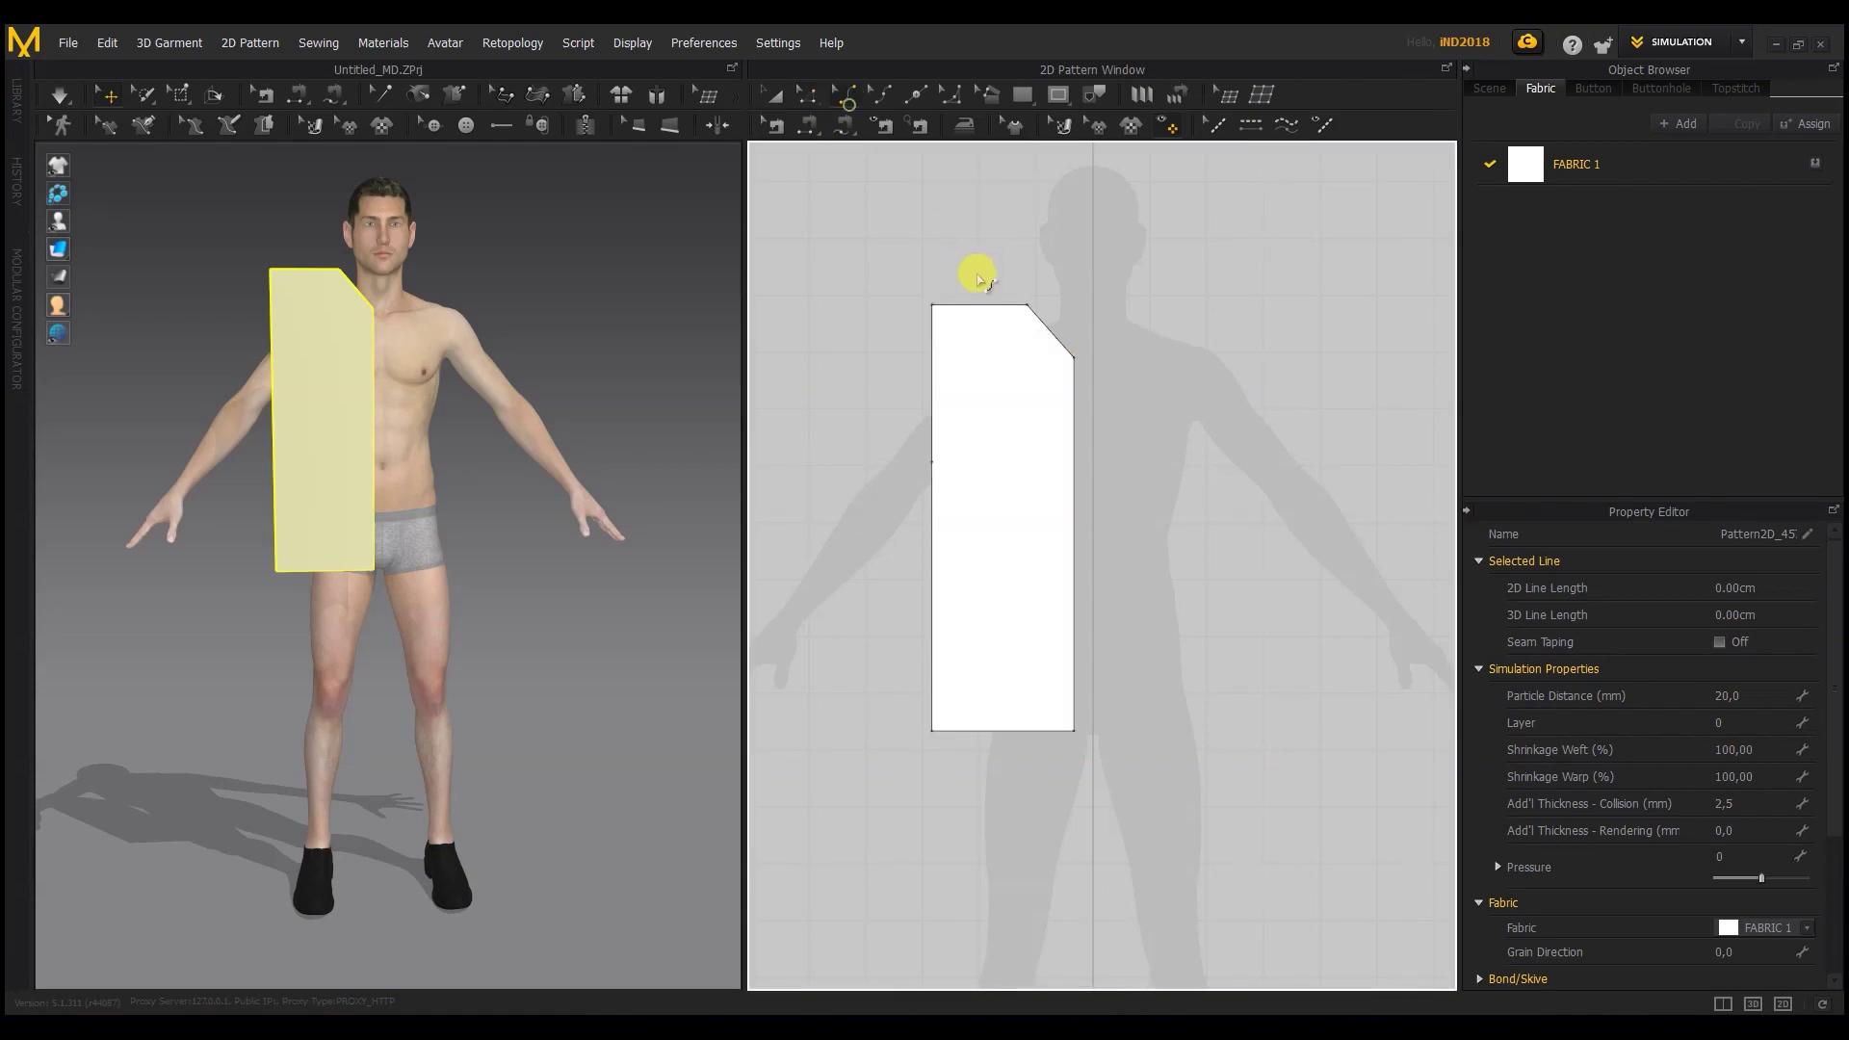
click(1055, 350)
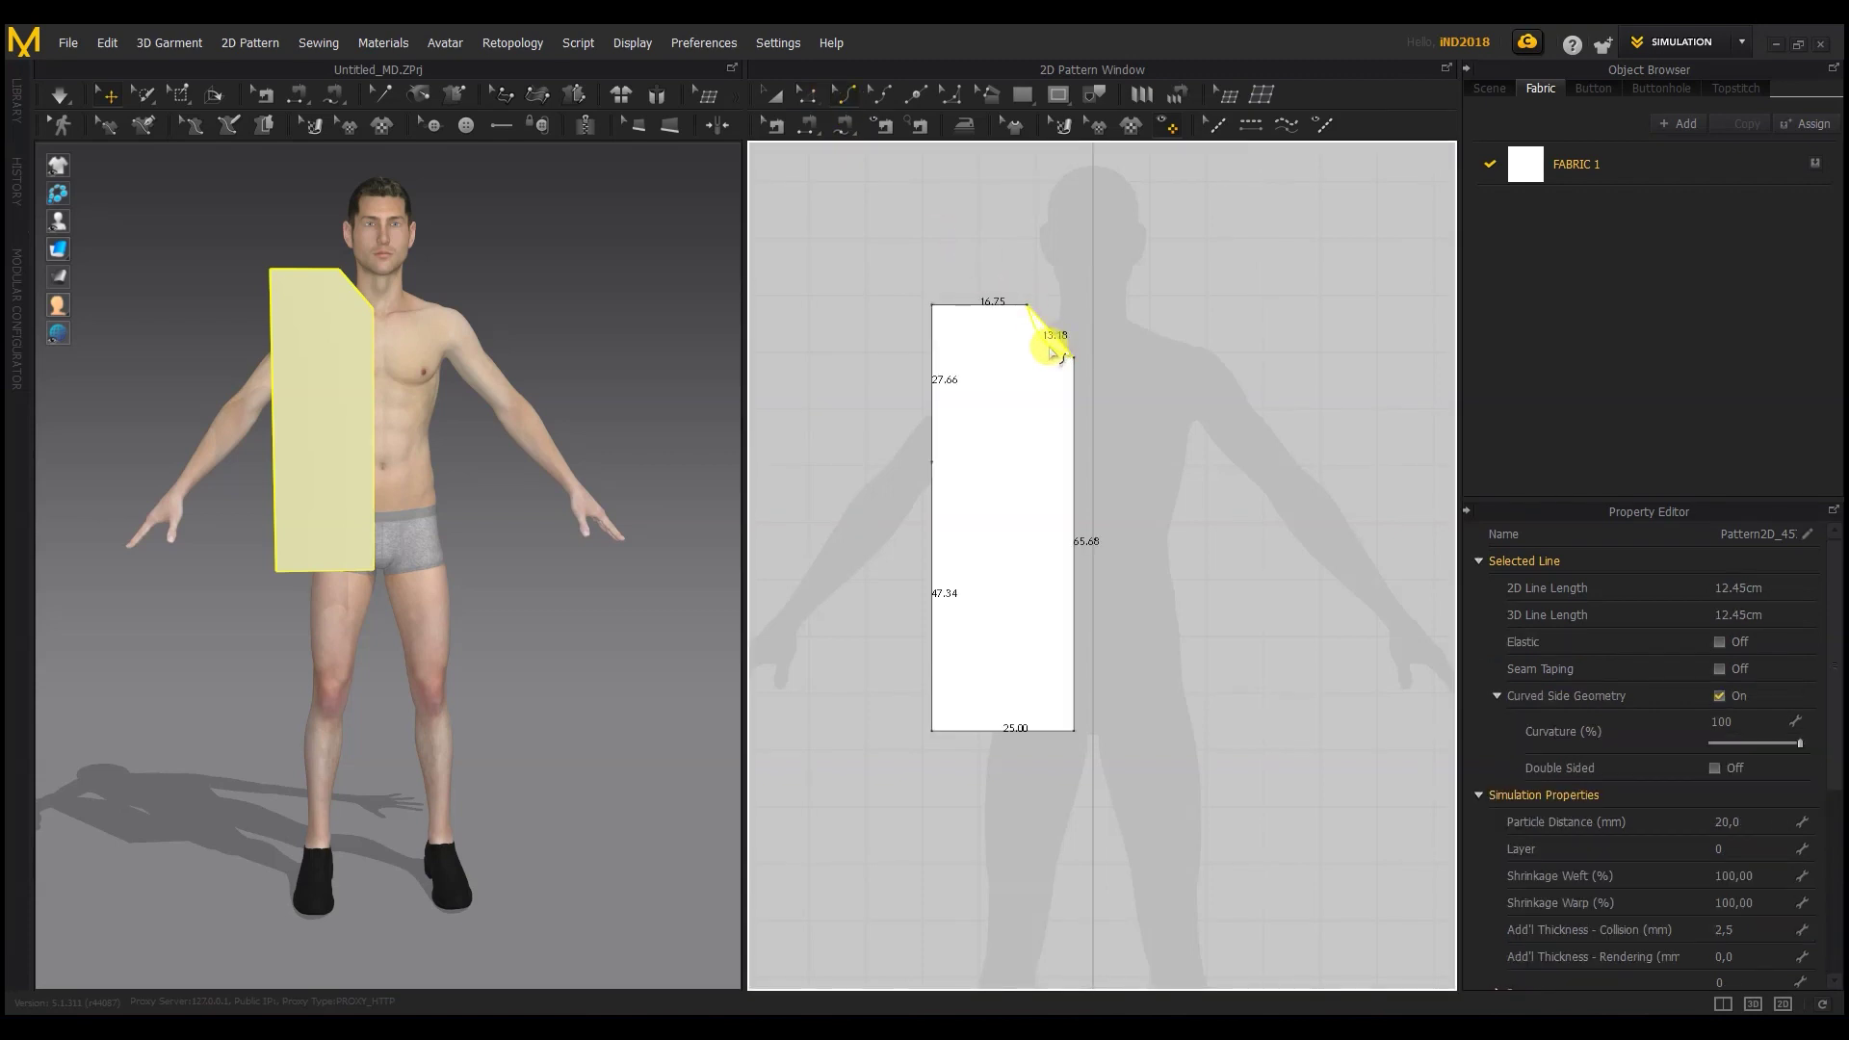
Step: Lower the outer shoulder corner about 5 cm and curve the side segment below it into an armhole about 24 cm long
click(931, 304)
key(z)
drag(932, 306, 931, 337)
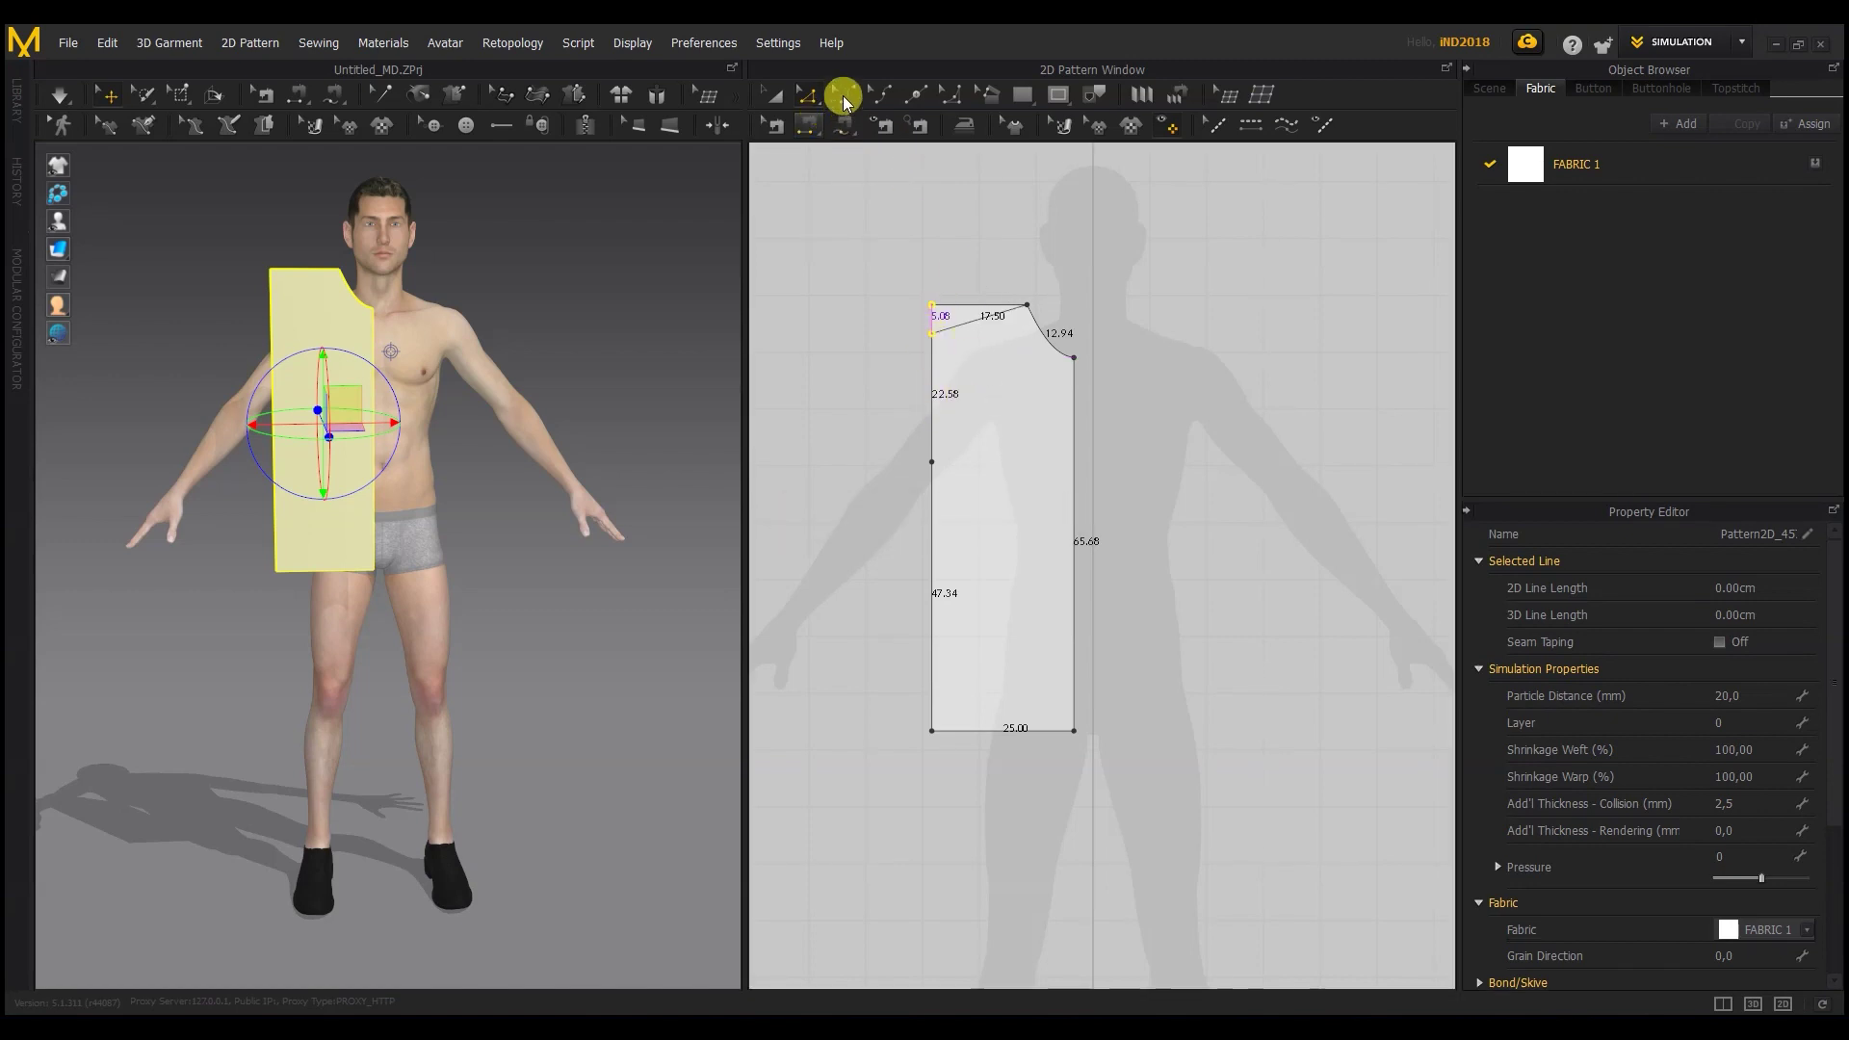
click(844, 96)
drag(928, 423, 949, 414)
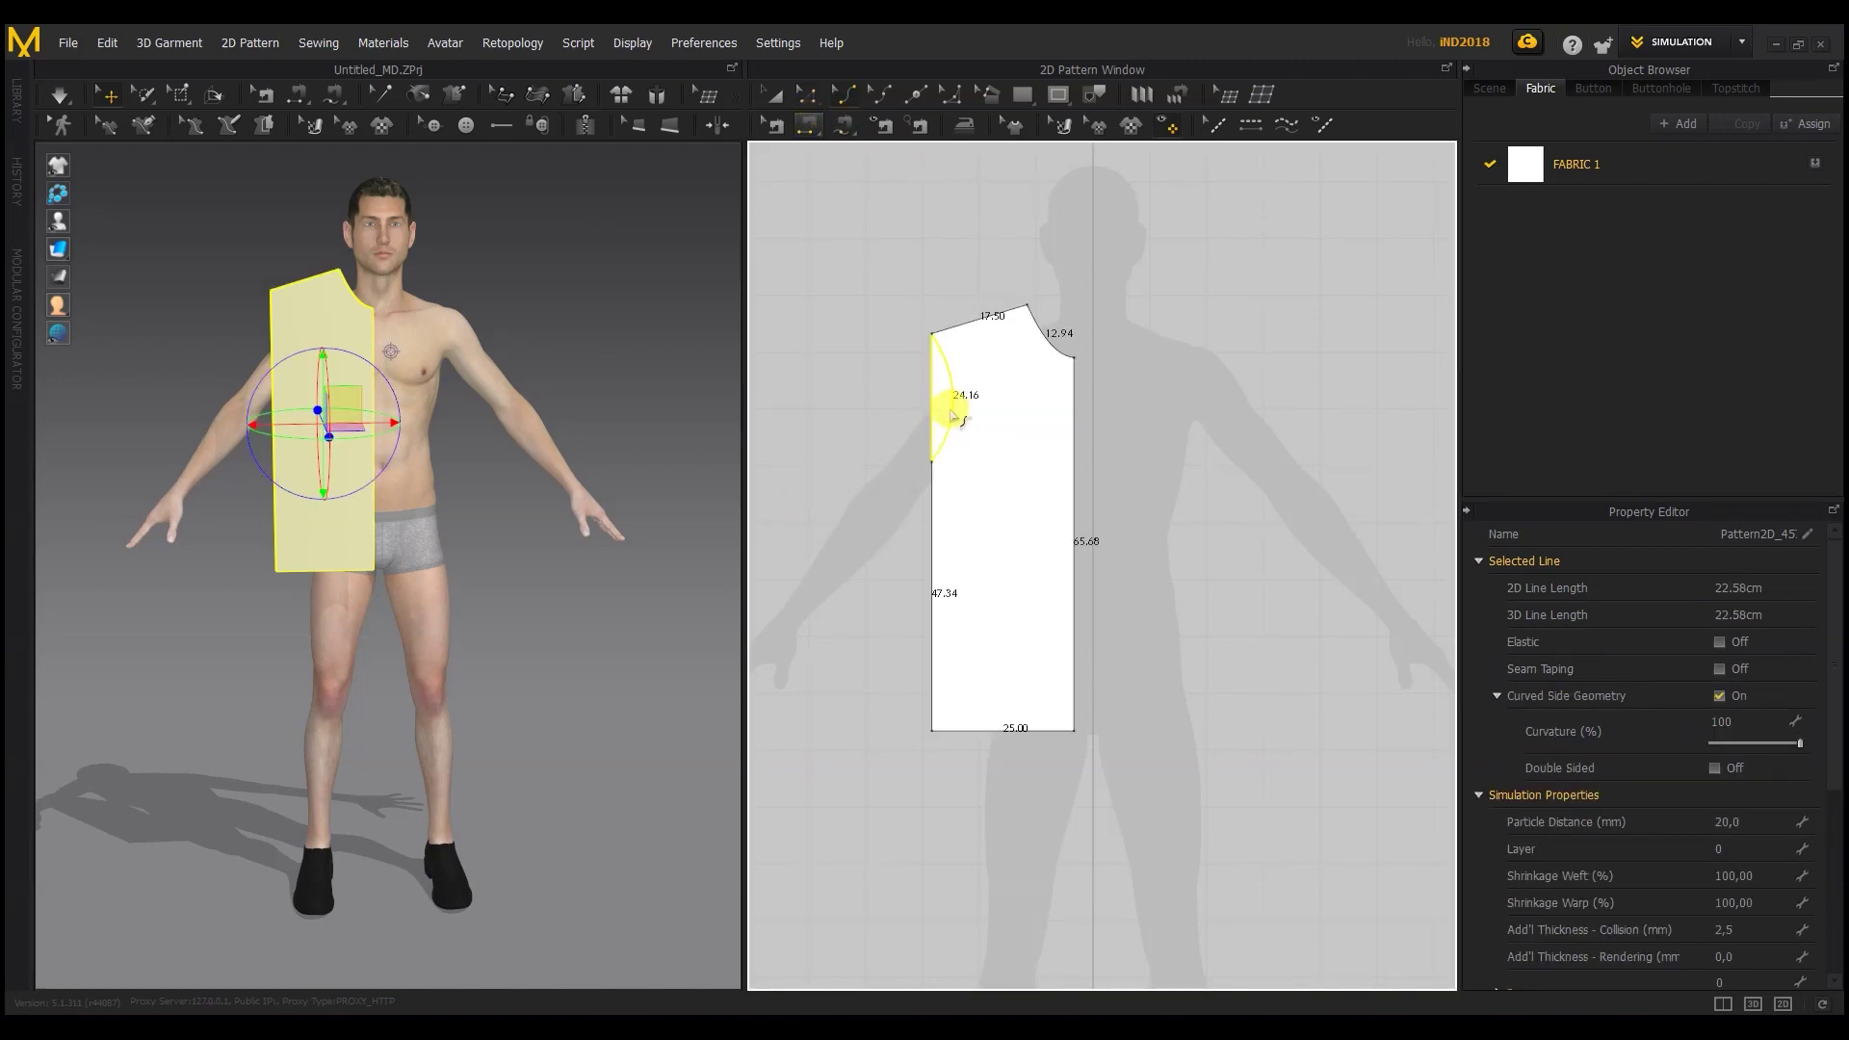
click(807, 95)
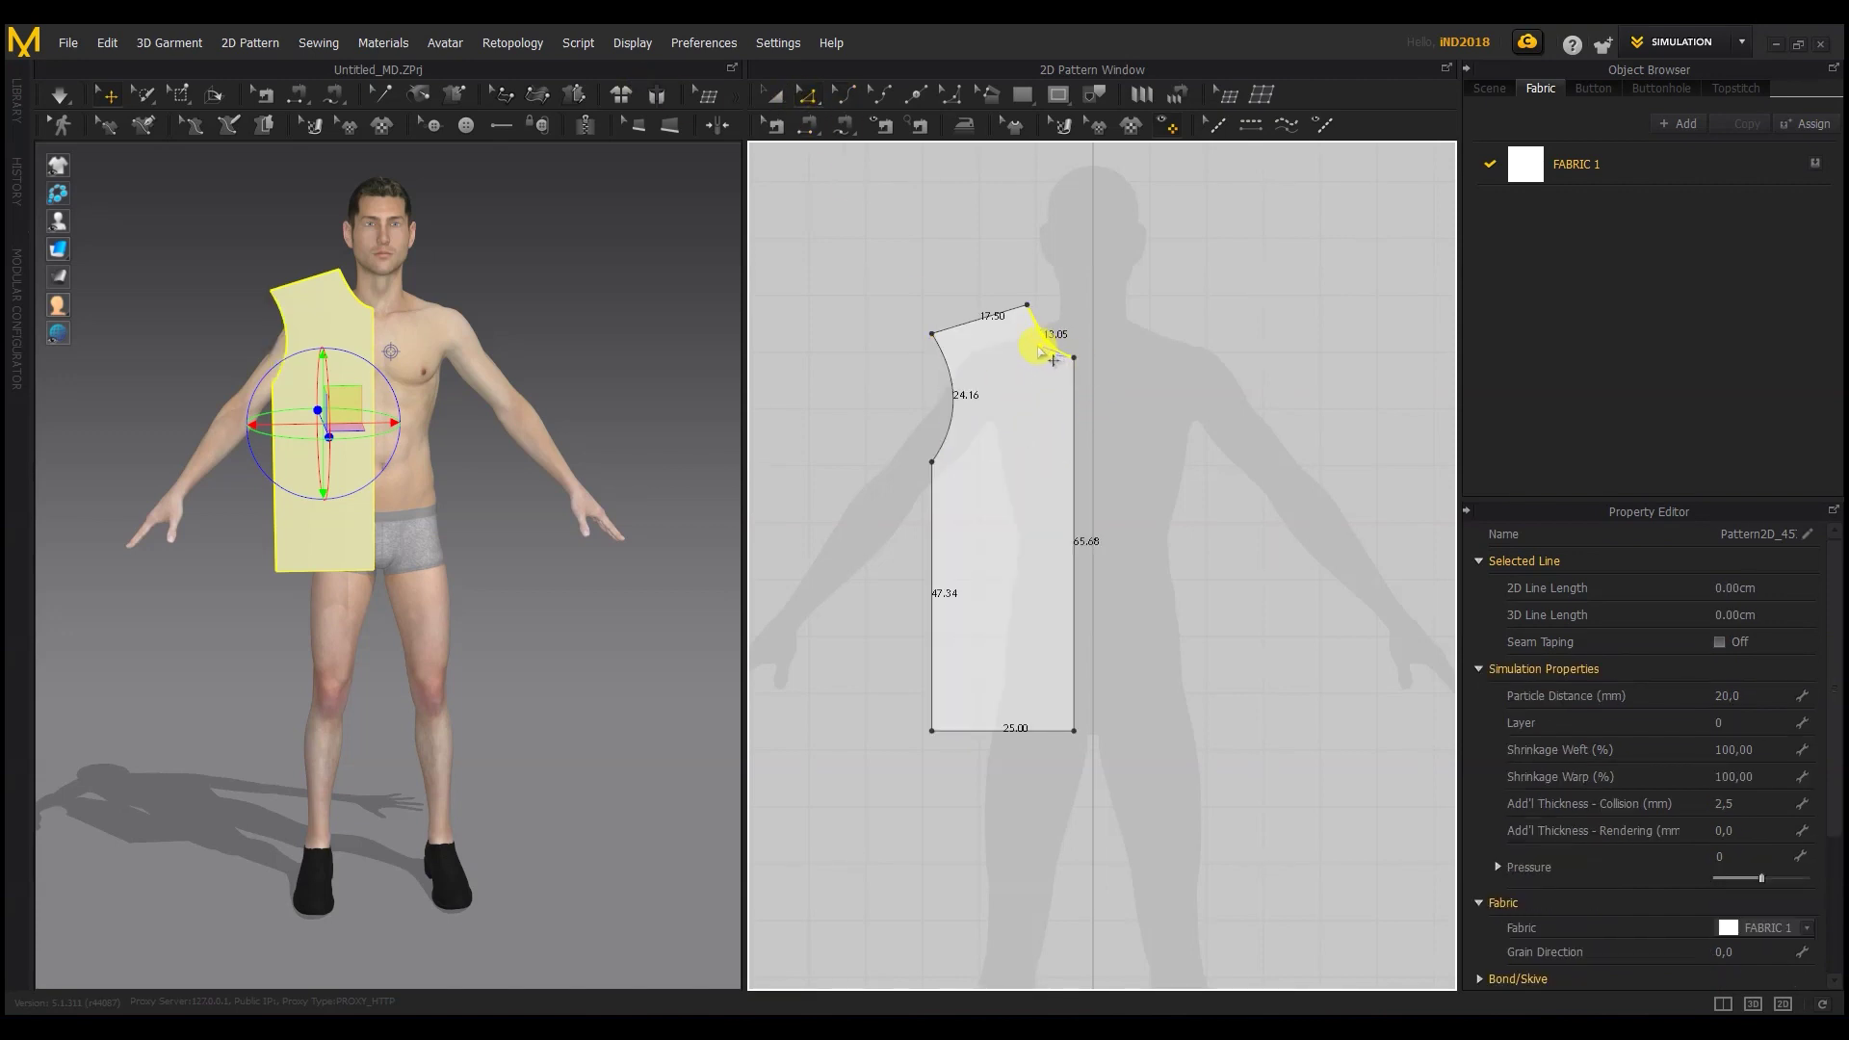
Step: Move the front pattern sideways so its straight front edge sits close to the avatar's centre line
click(771, 99)
click(1011, 442)
right_drag(639, 392, 403, 412)
click(933, 322)
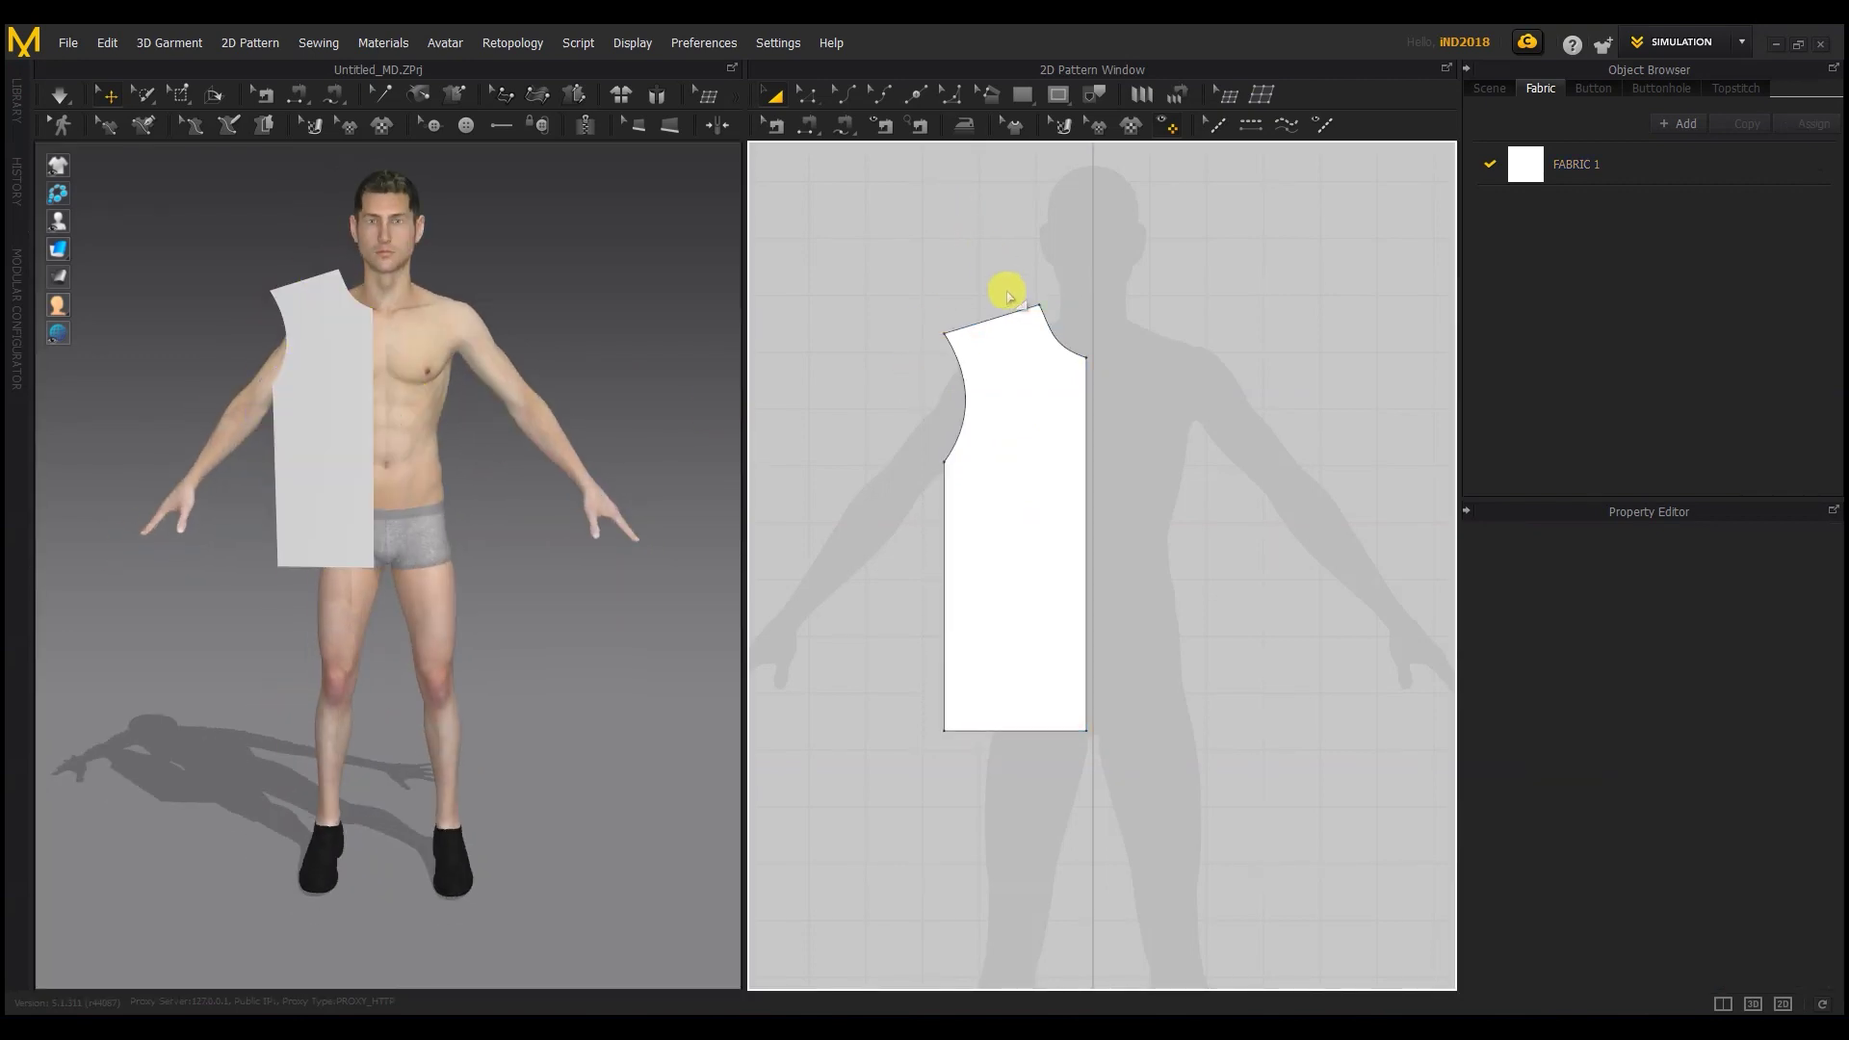
Step: Move the front pattern's outer hem corner inward to taper the side seam, making it about 47.6 cm long
scroll(979, 539, down, 2)
click(879, 94)
drag(955, 663, 976, 666)
right_drag(461, 480, 524, 537)
click(1028, 521)
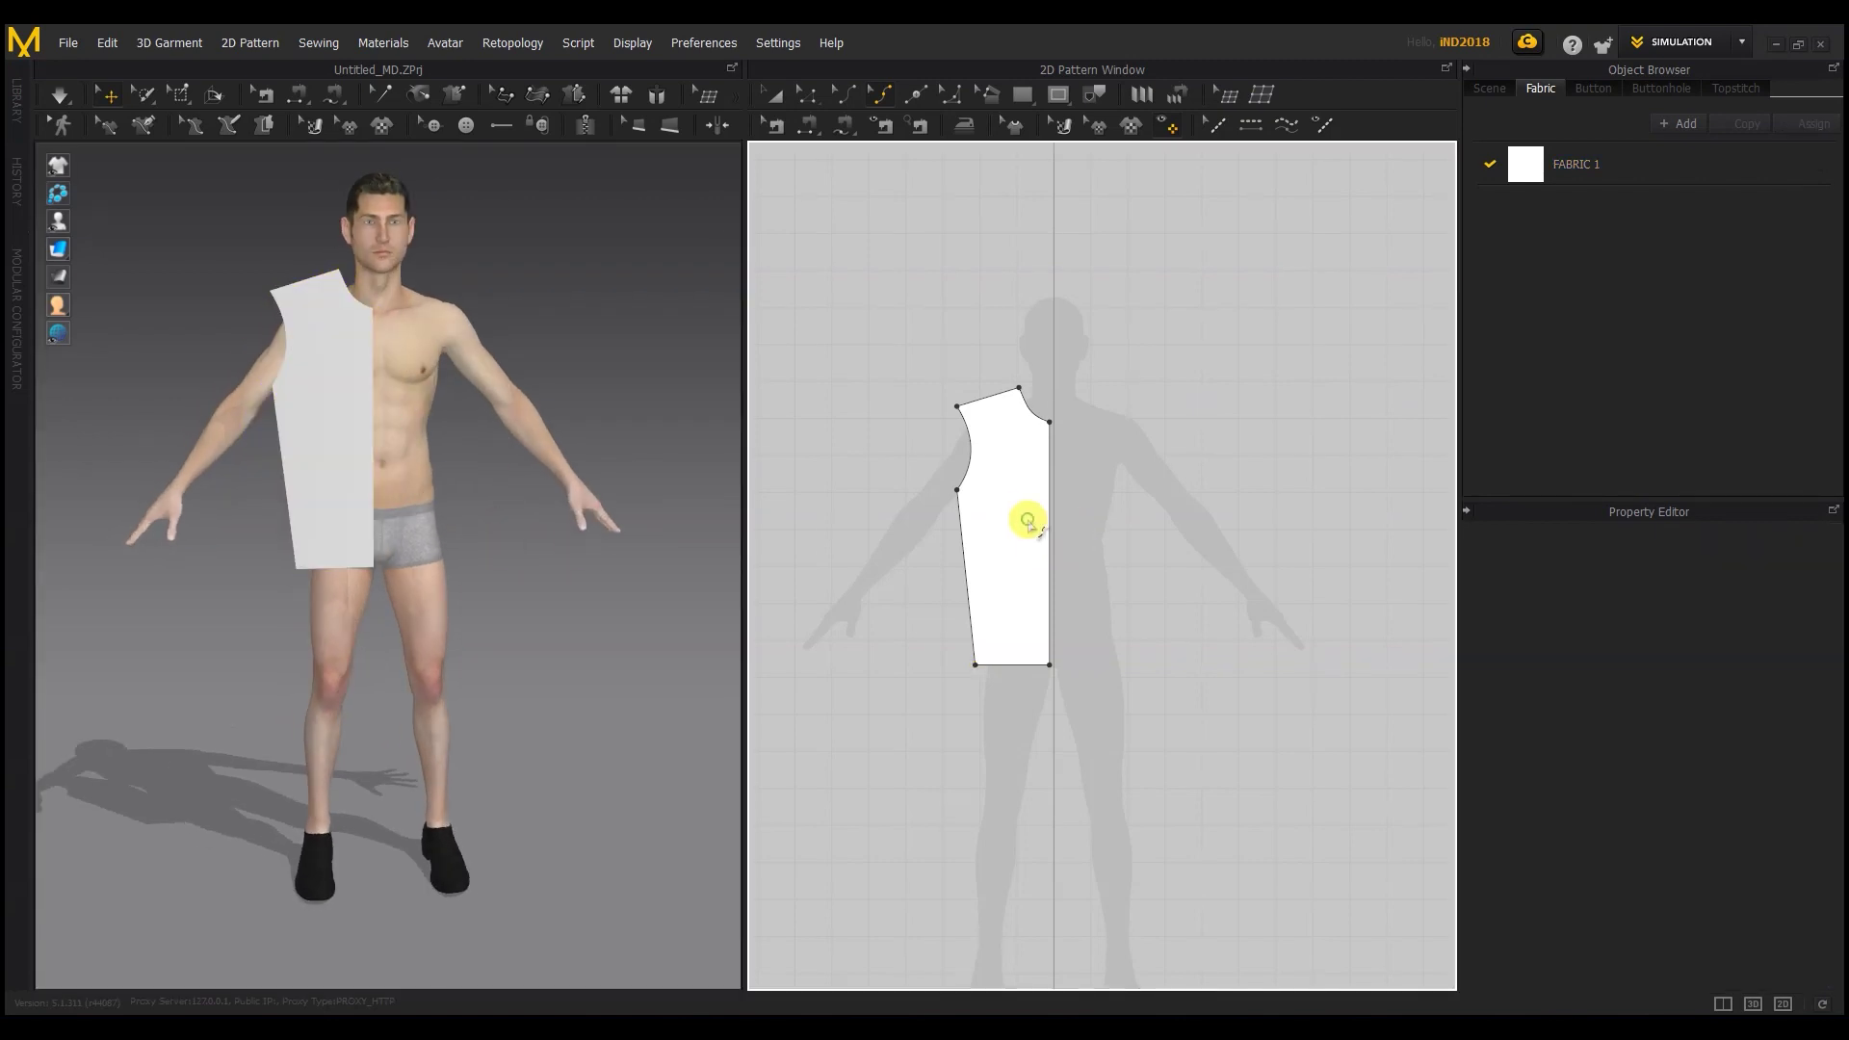
Step: Mirror-paste the front pattern on the other side of the centre line, about 26 cm from the original
click(978, 454)
right_click(1152, 477)
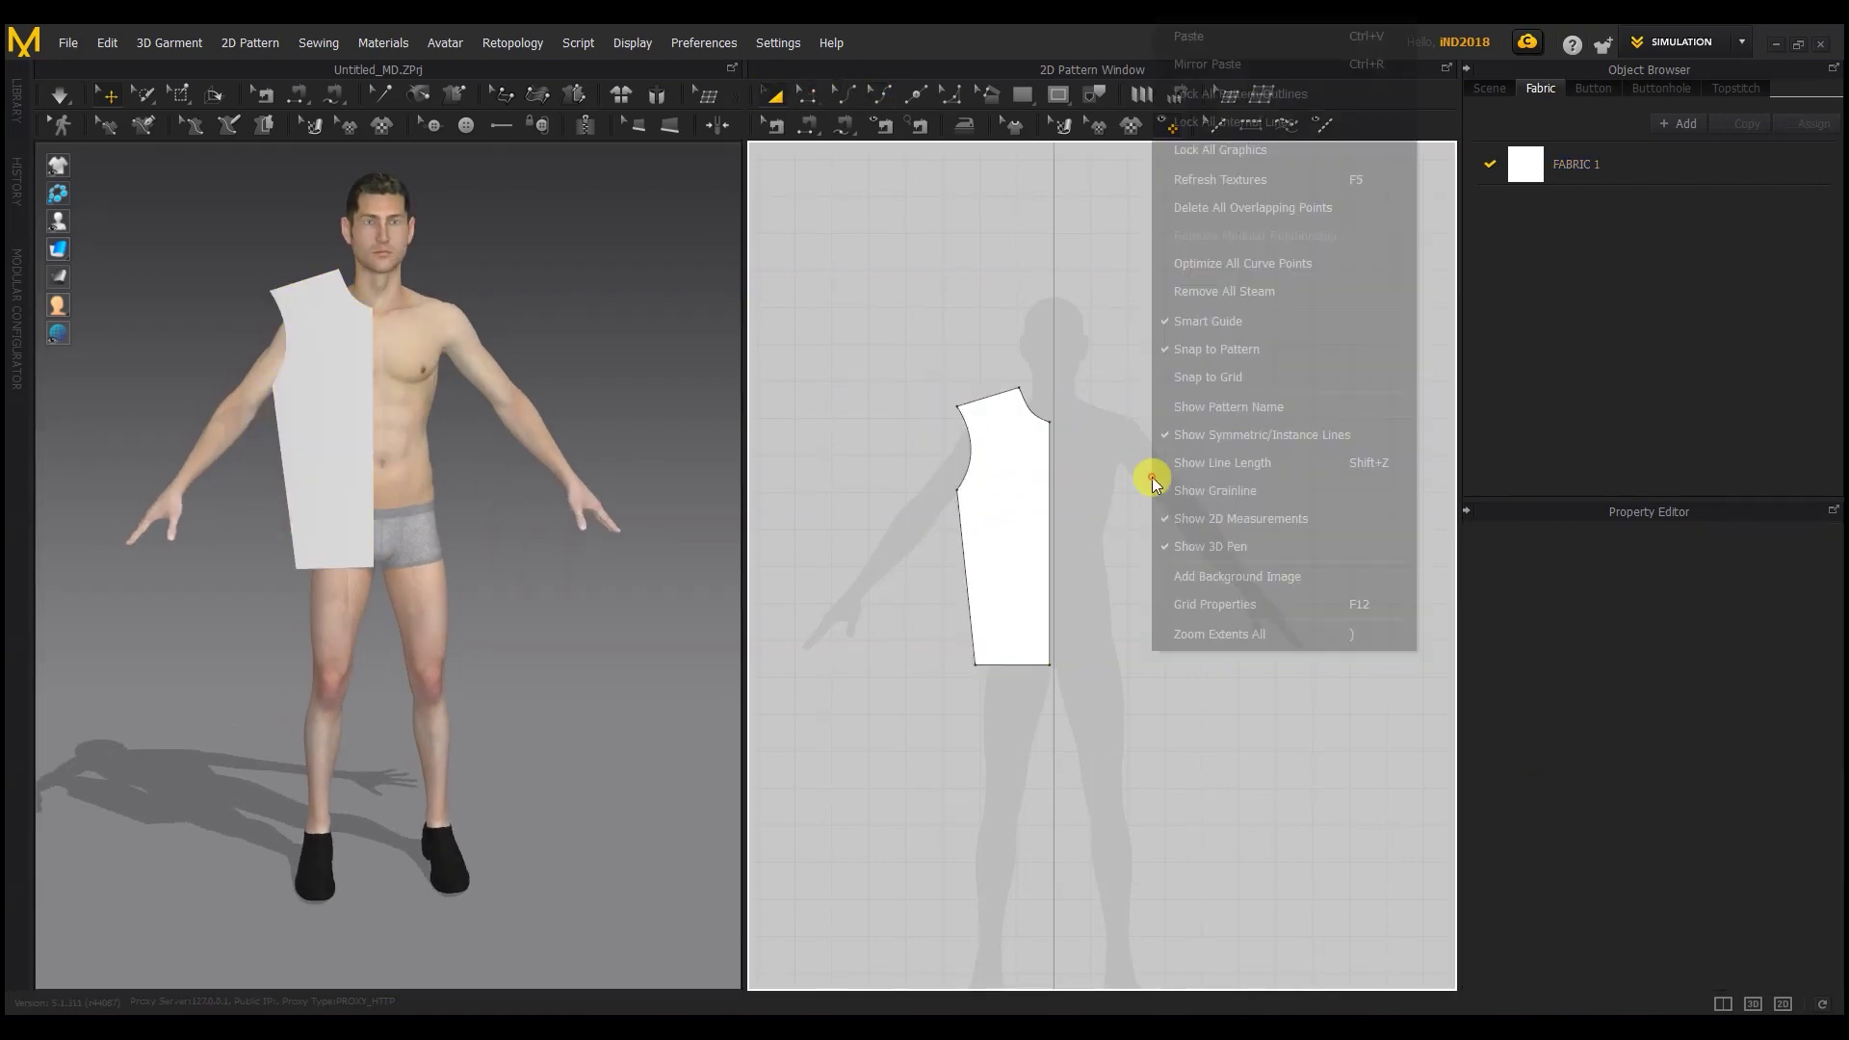
click(1204, 61)
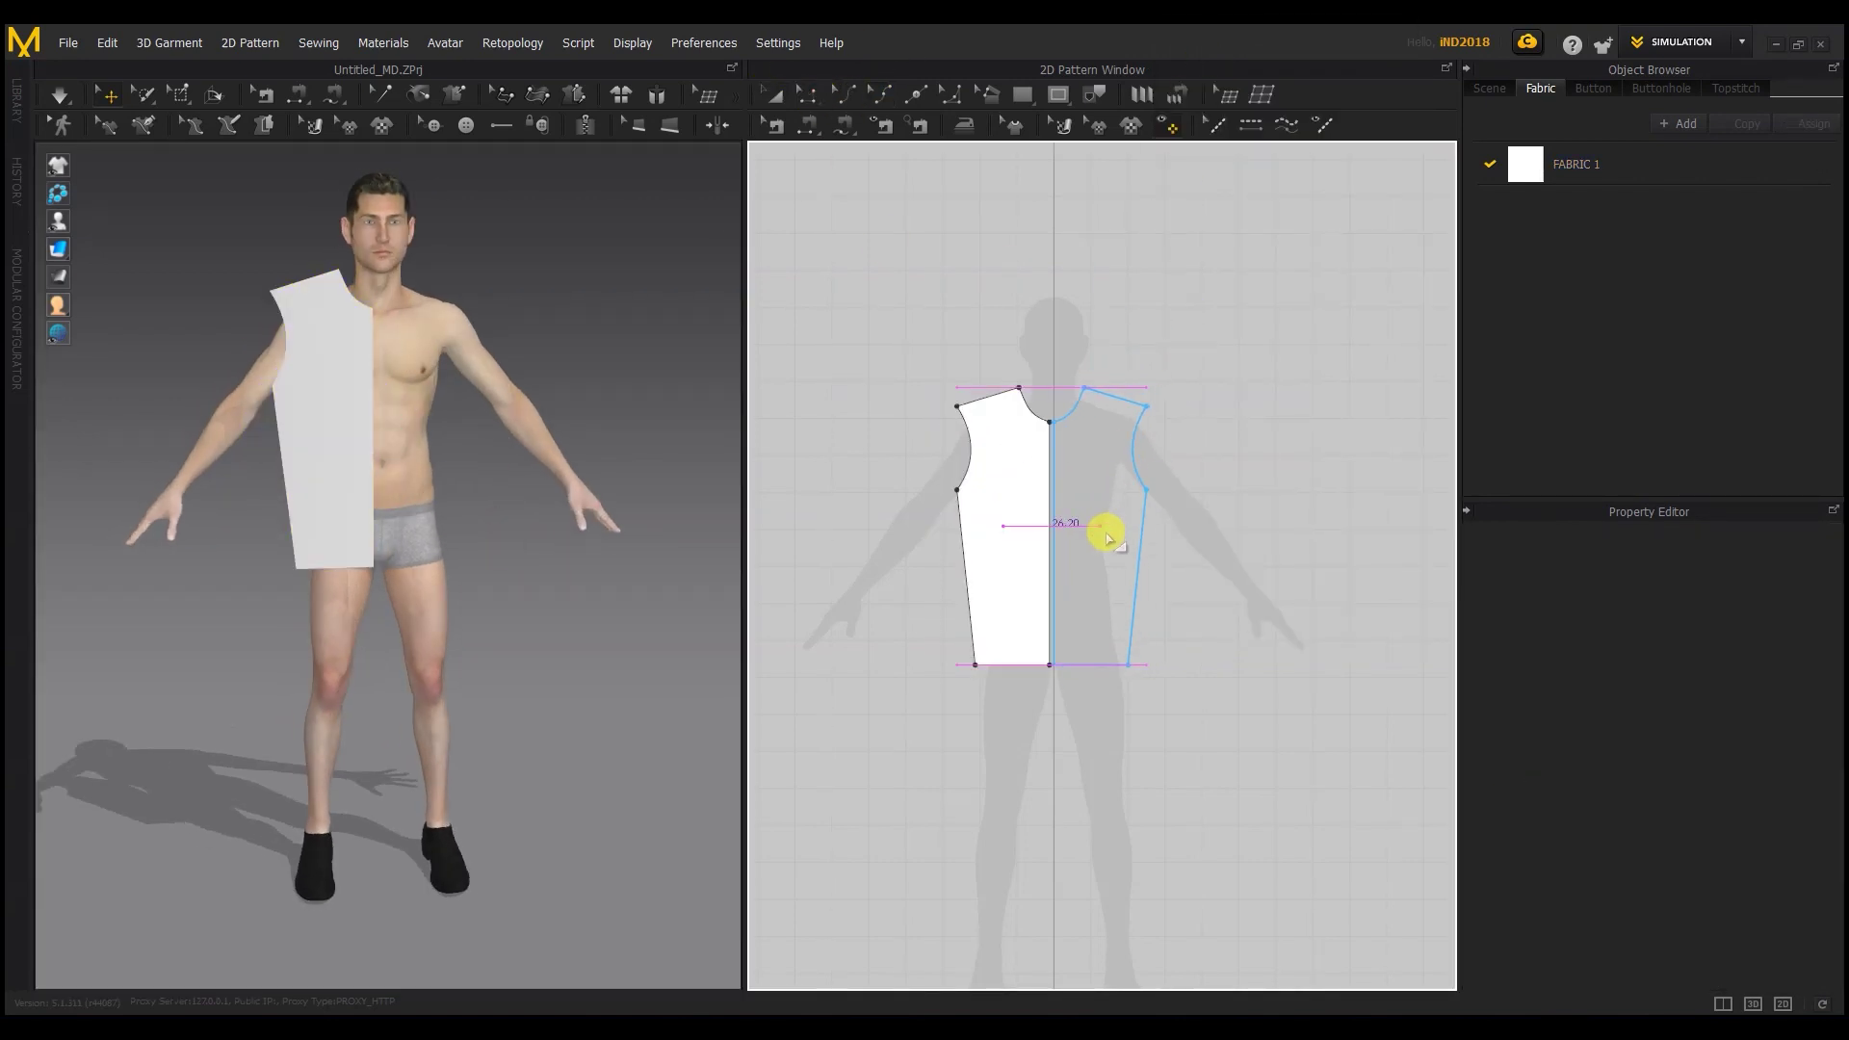
click(1107, 532)
Step: Paste another unmirrored copy of the front pattern beside the pair, level with the original and about 82 cm from it
right_drag(611, 466, 272, 633)
scroll(1078, 520, down, 2)
shift+click(1058, 491)
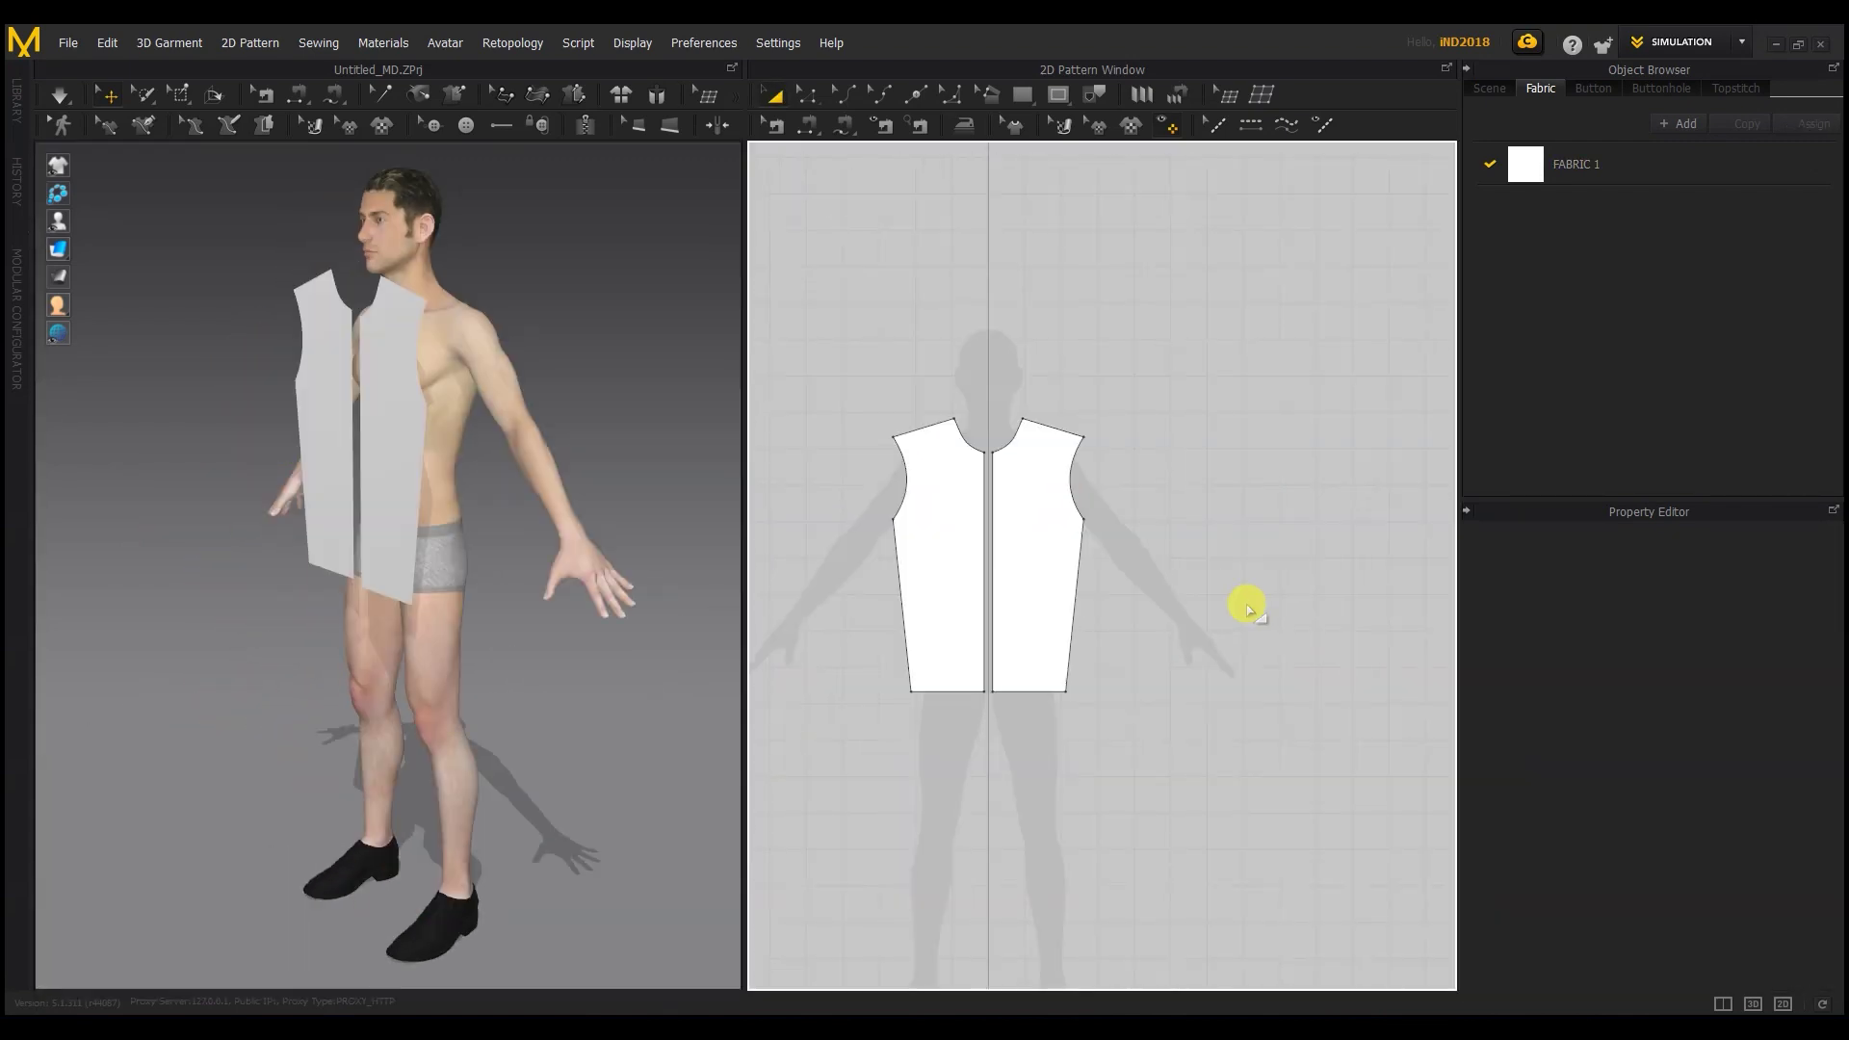
key(ctrl+v)
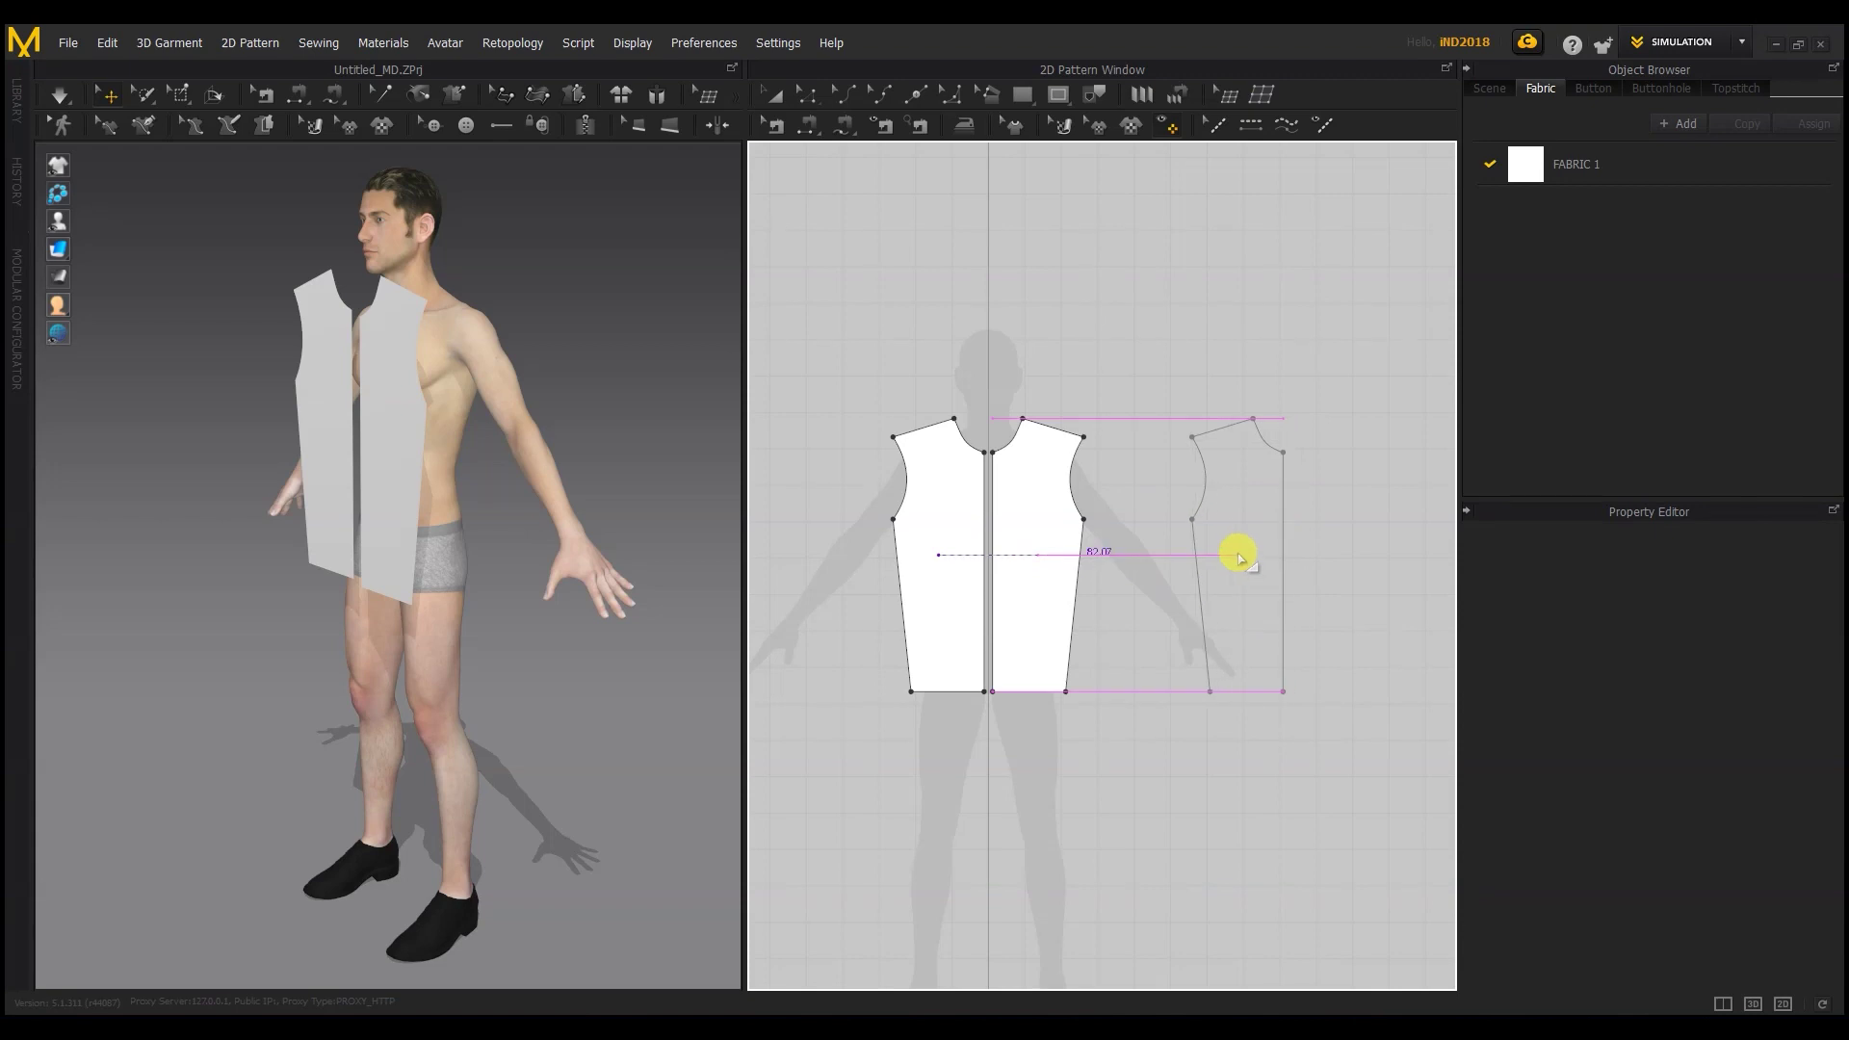
click(1239, 559)
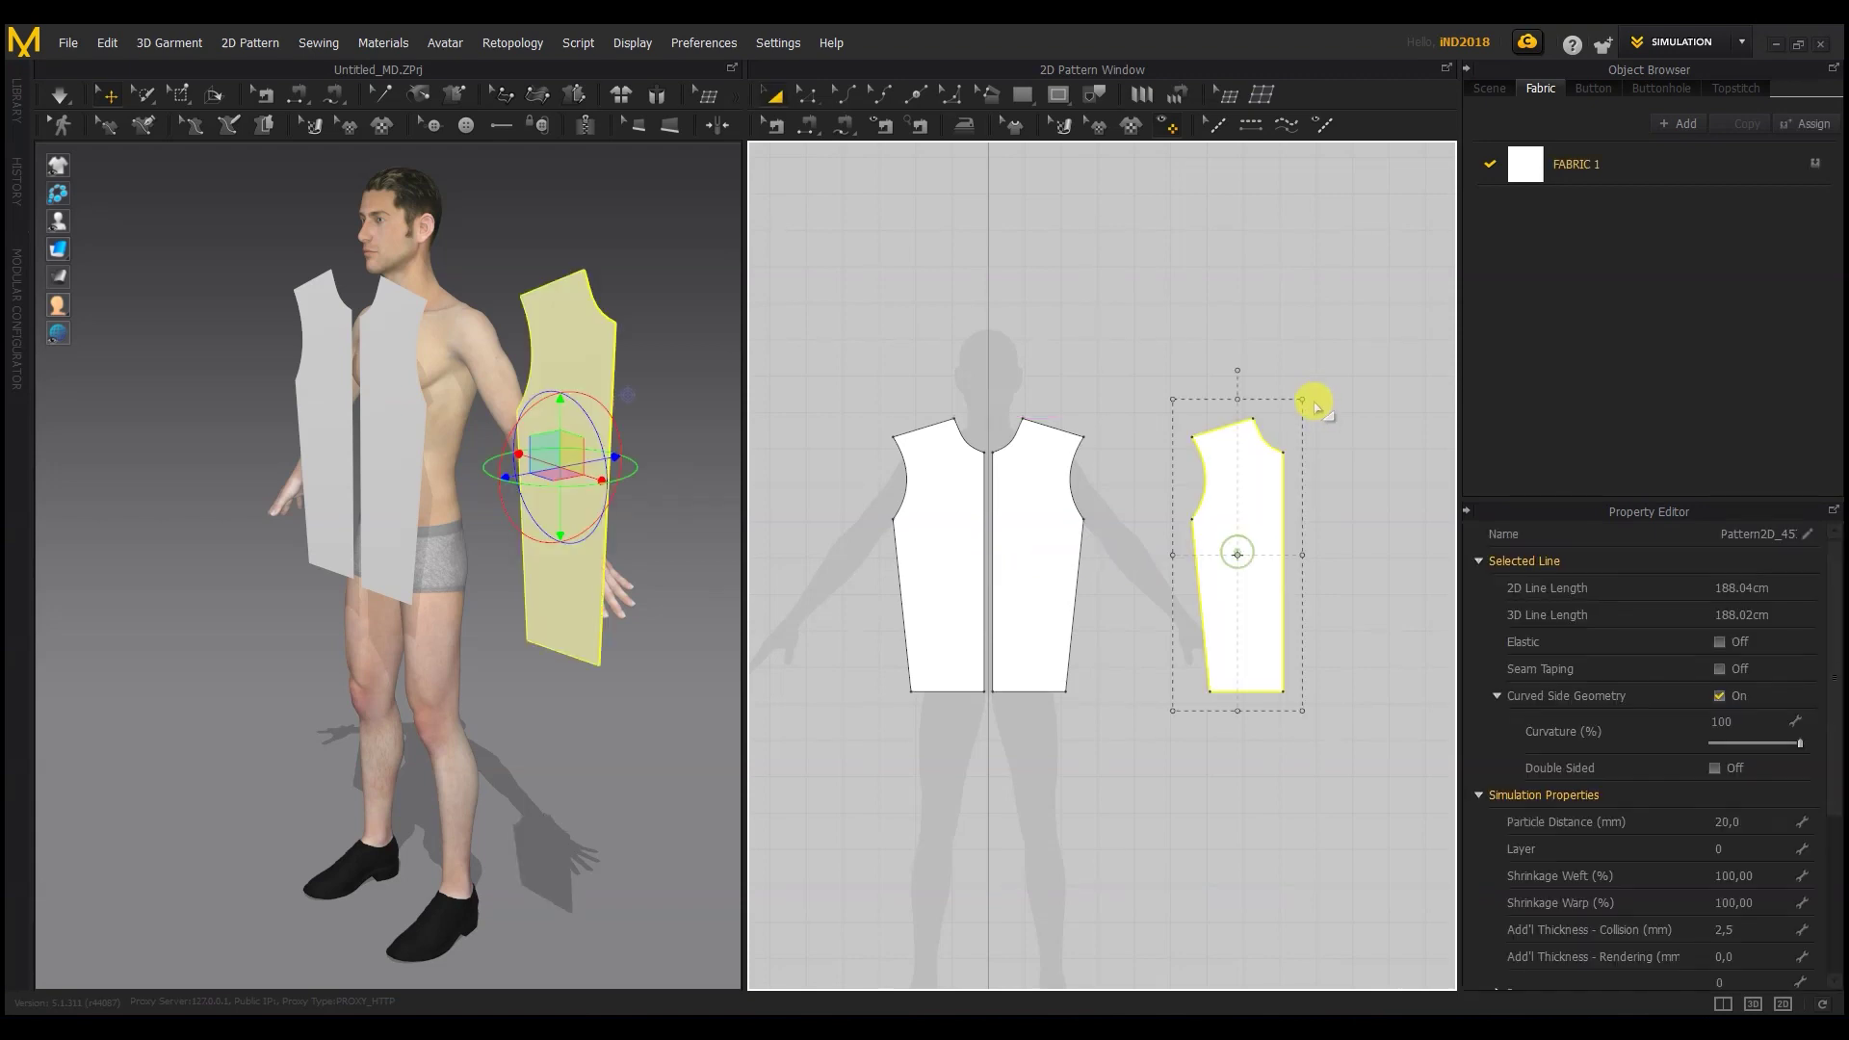
Step: Raise the centre neck corner of the separate copy to reshape it into a shallow back neckline
scroll(1304, 414, up, 3)
click(1246, 458)
click(1242, 483)
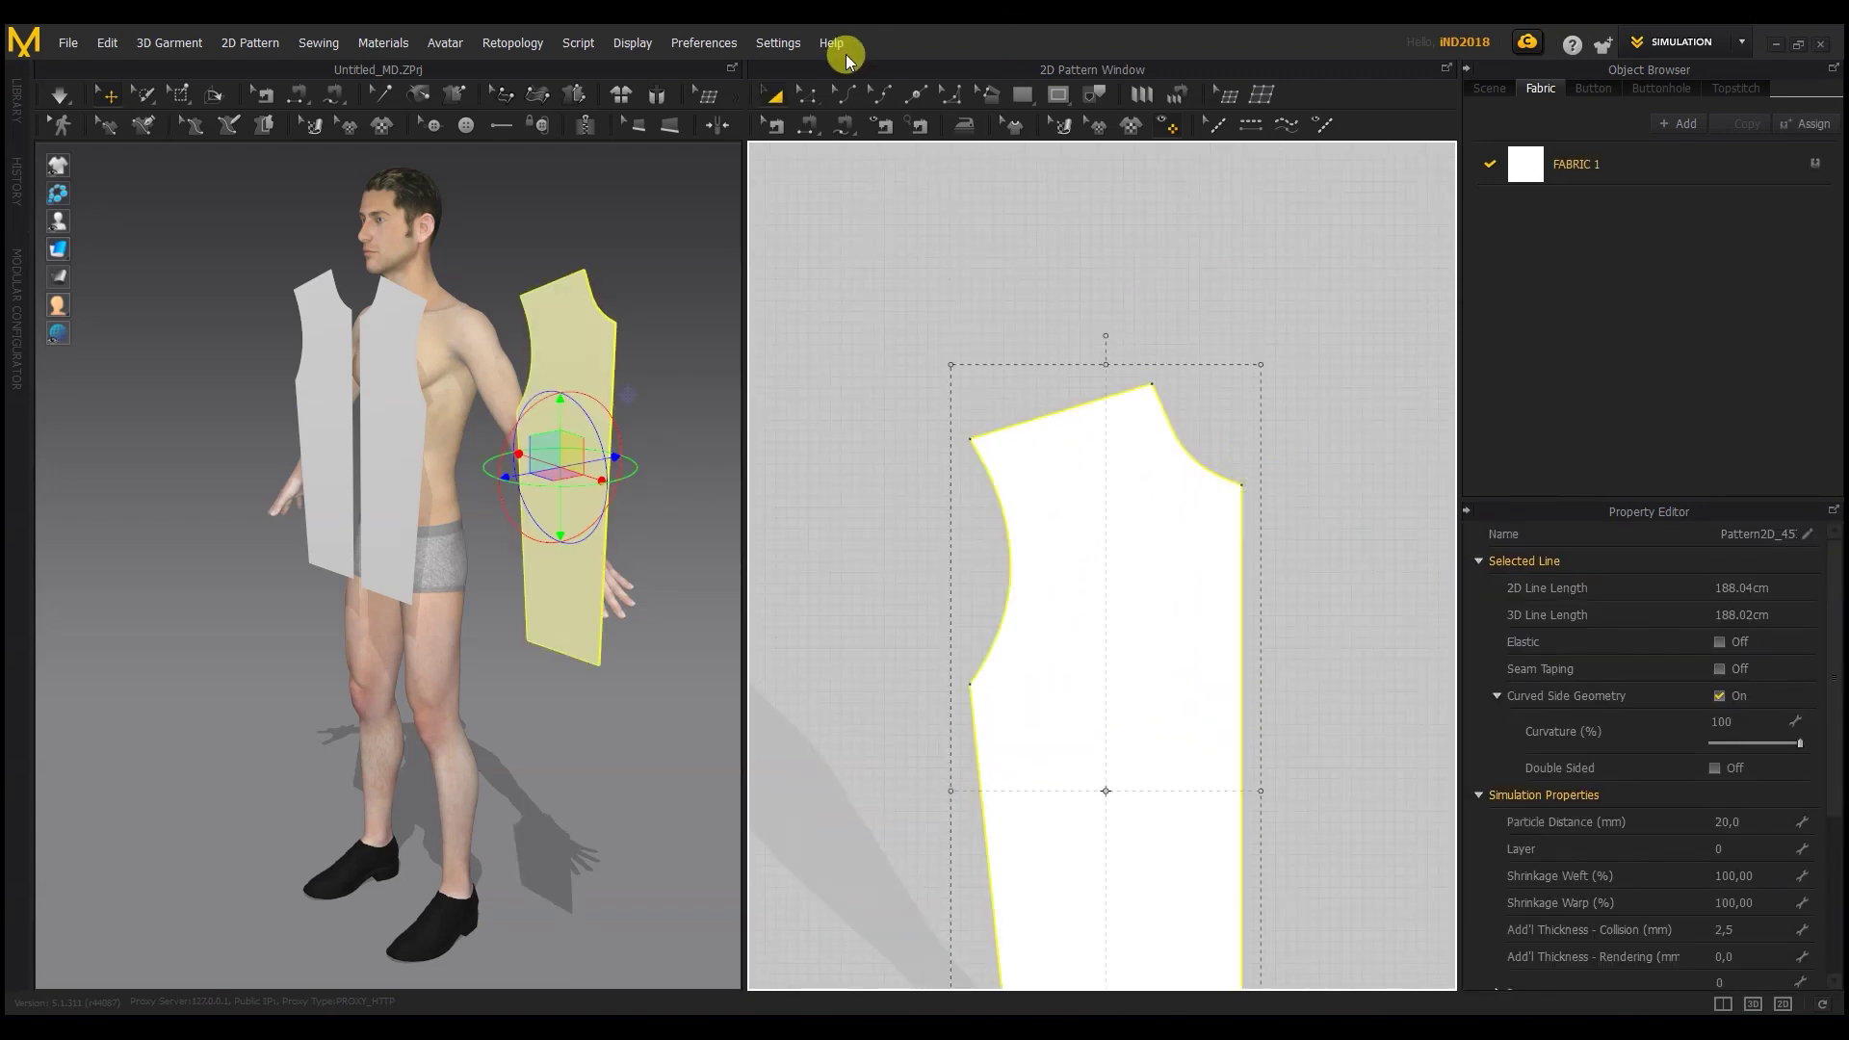
click(810, 96)
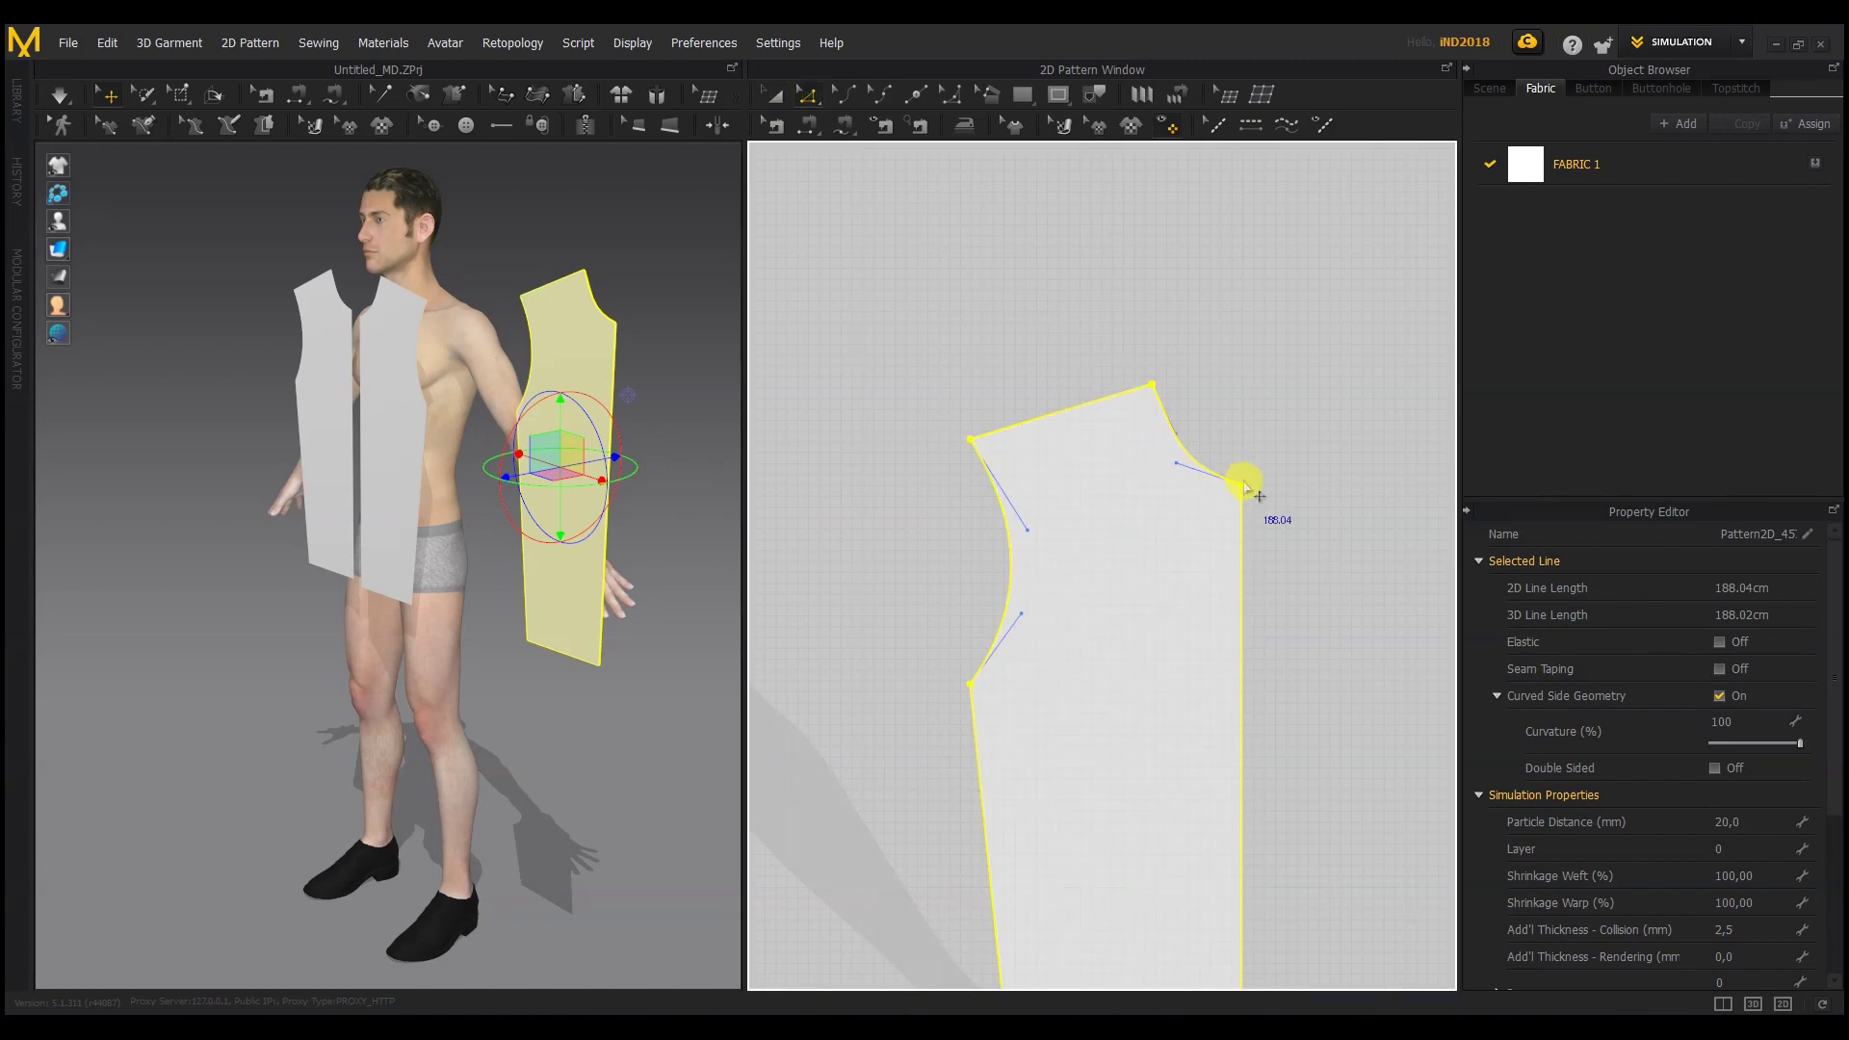
drag(1252, 499, 1245, 423)
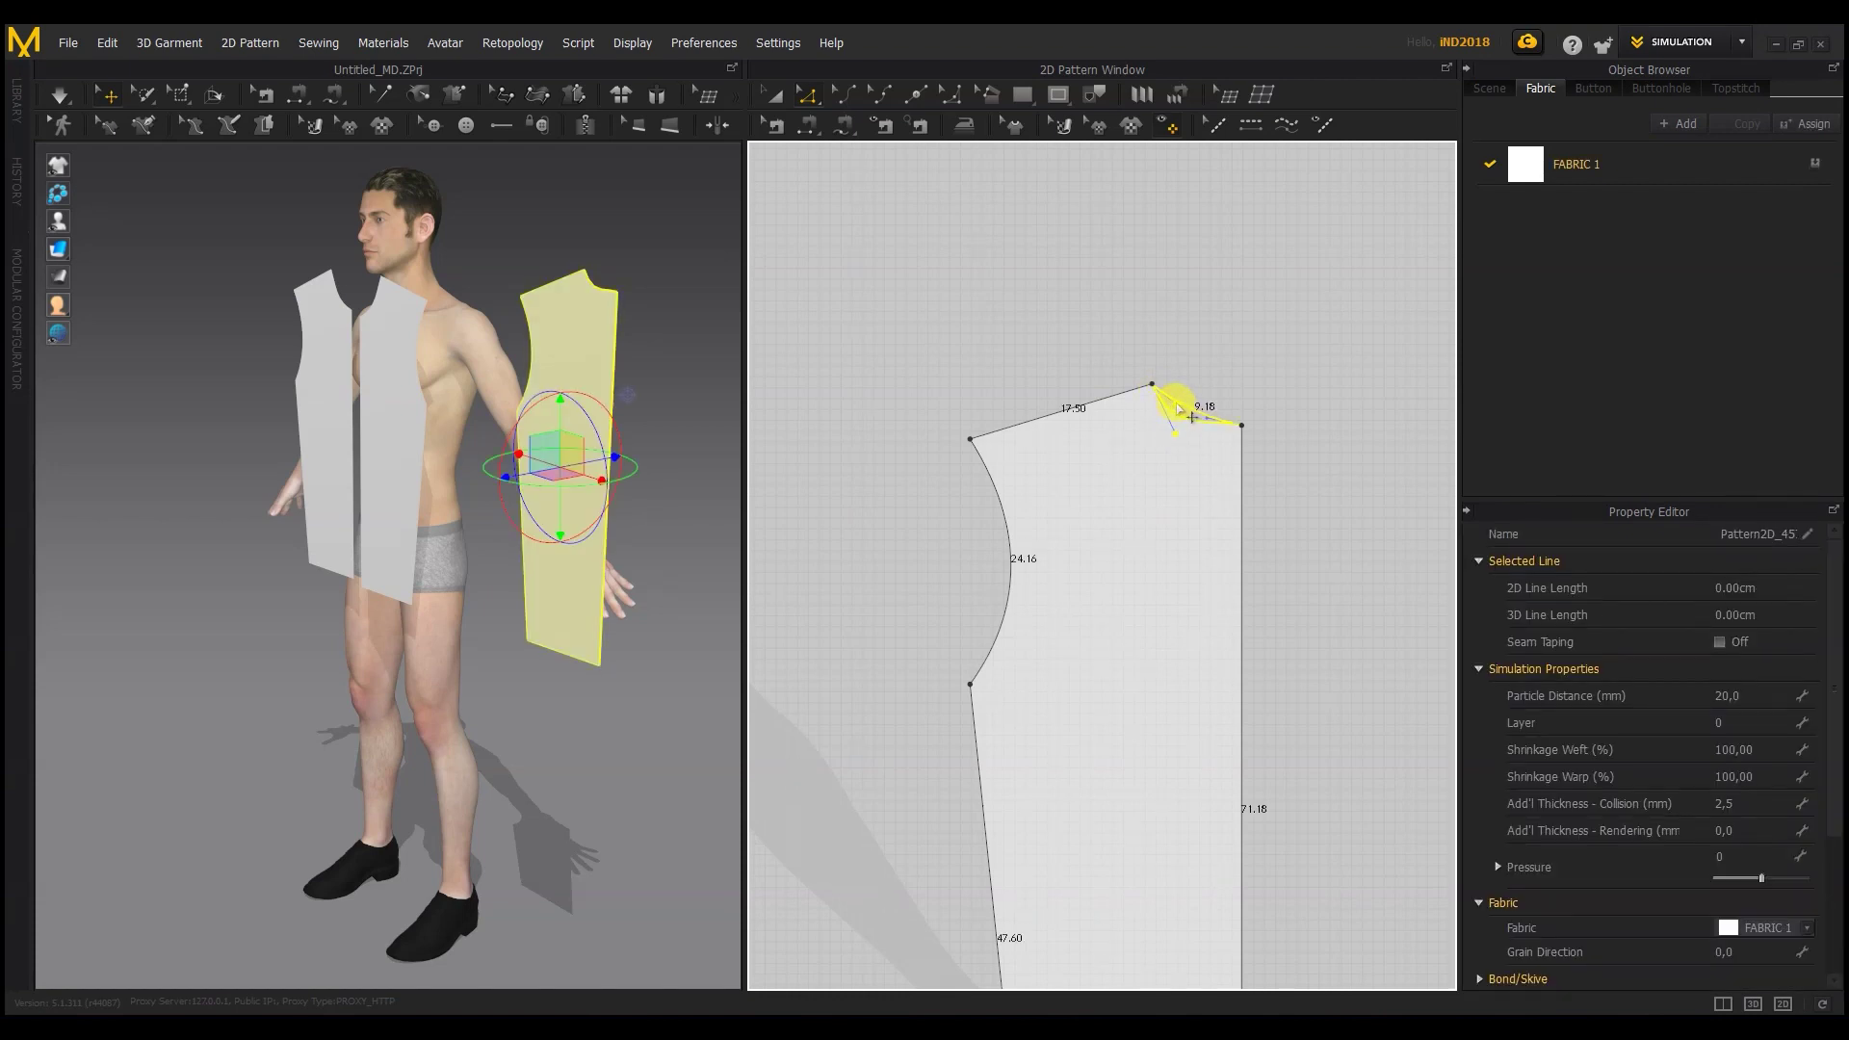
drag(1242, 414, 1242, 409)
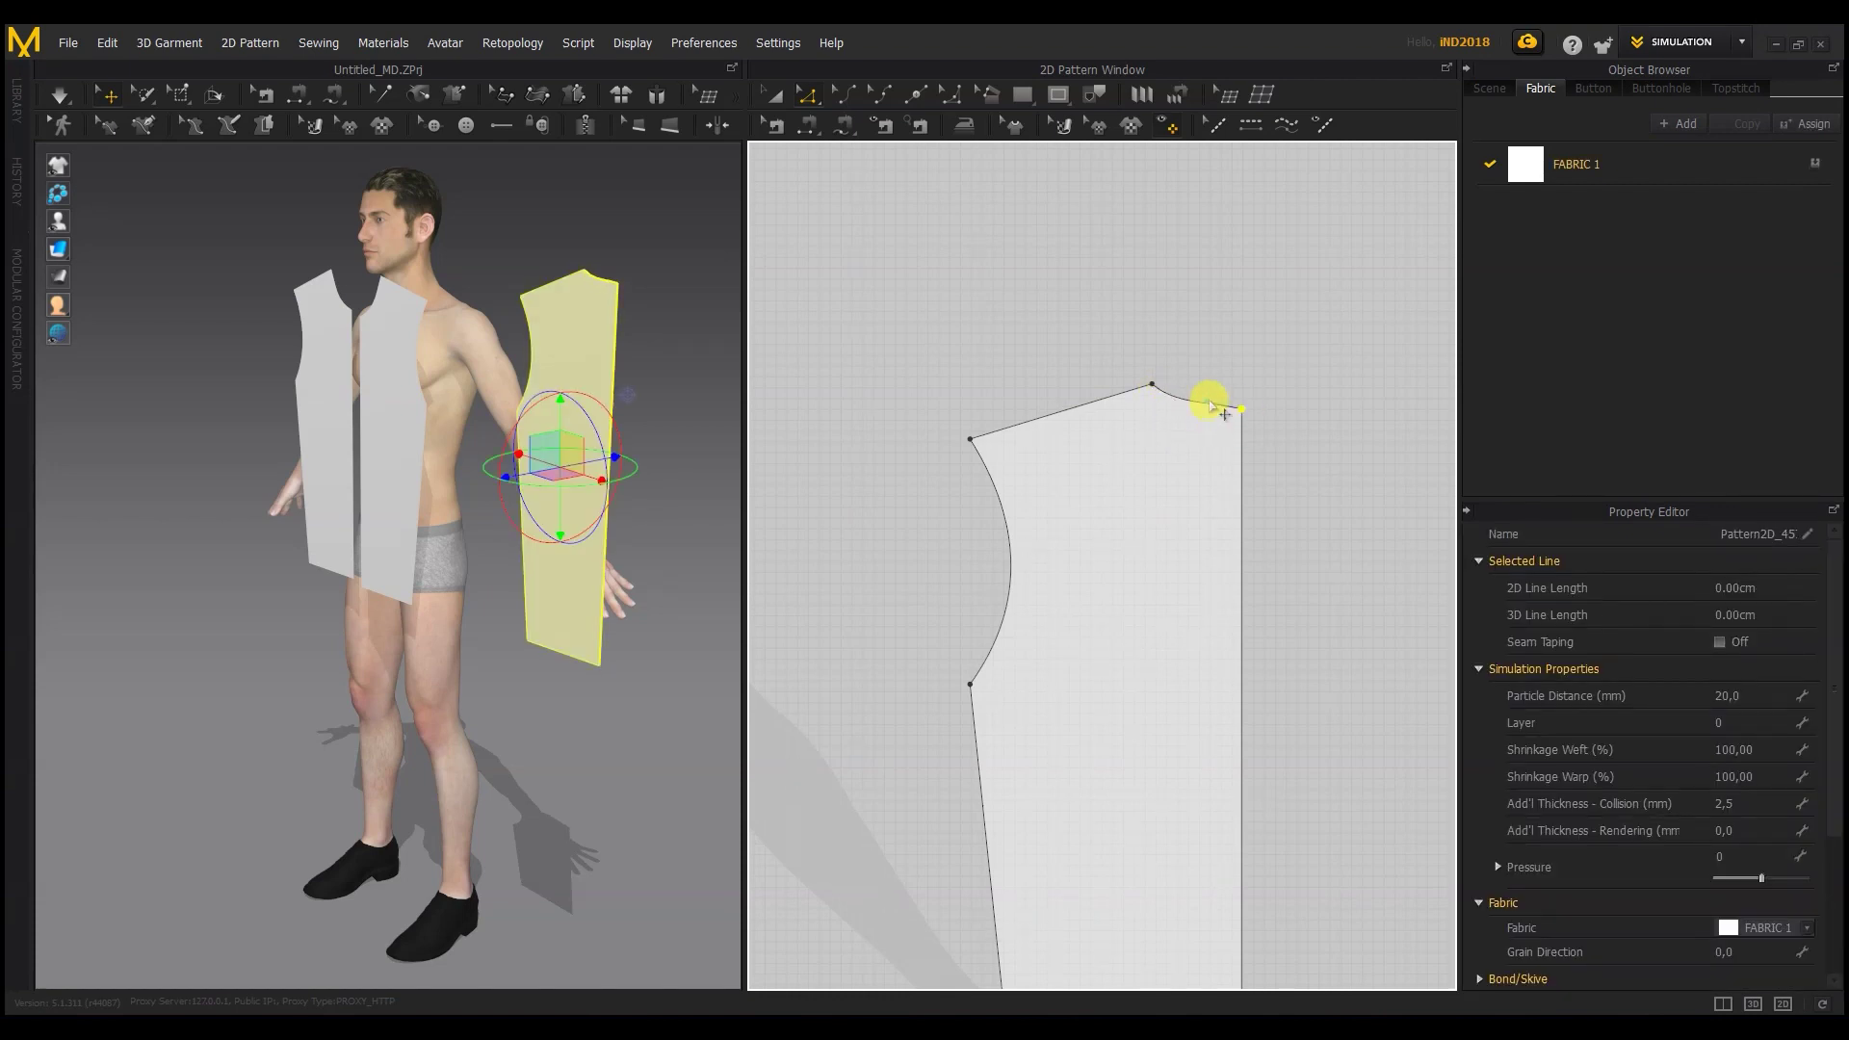
click(1248, 440)
scroll(1109, 510, down, 3)
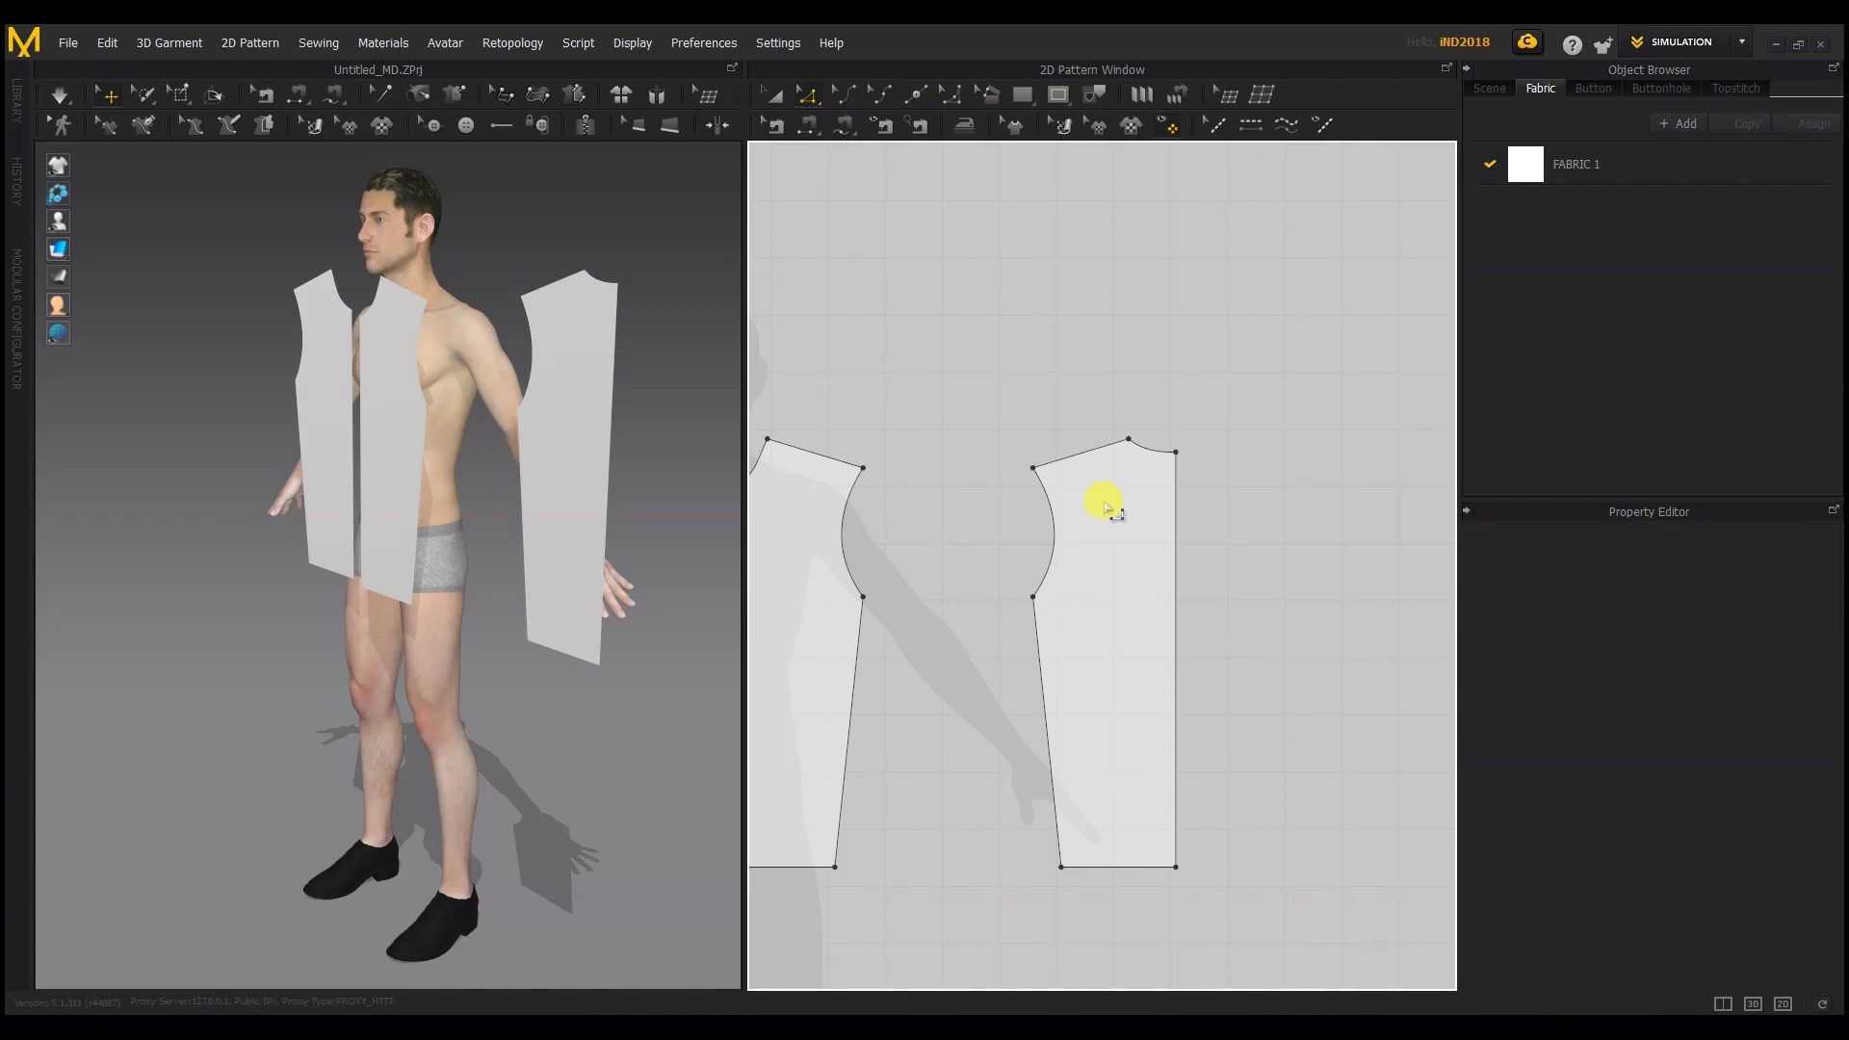
Step: Place the back pattern behind the avatar in the 3D view and flip its normal so the outer side faces outward
click(567, 506)
right_drag(567, 504, 356, 496)
middle_drag(558, 503, 348, 479)
scroll(347, 479, down, 2)
right_drag(369, 442, 501, 450)
drag(501, 451, 654, 470)
right_click(666, 482)
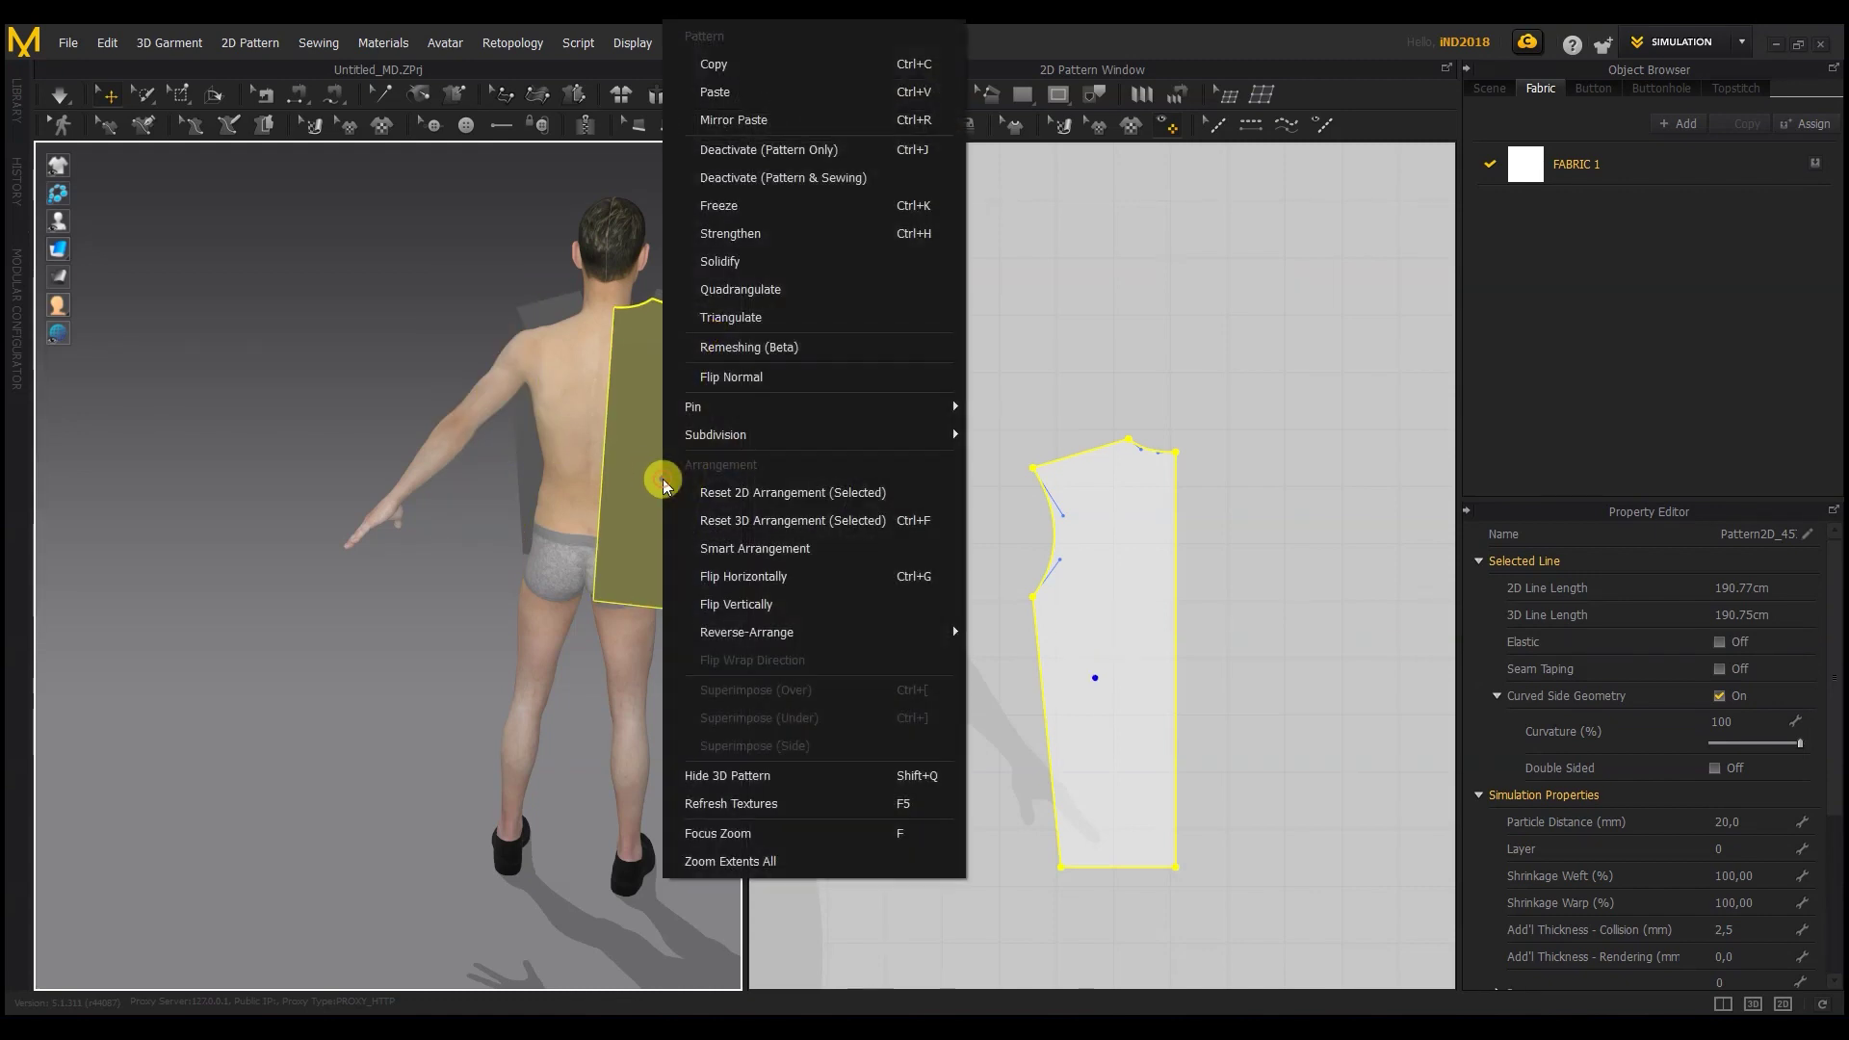
click(718, 377)
click(919, 349)
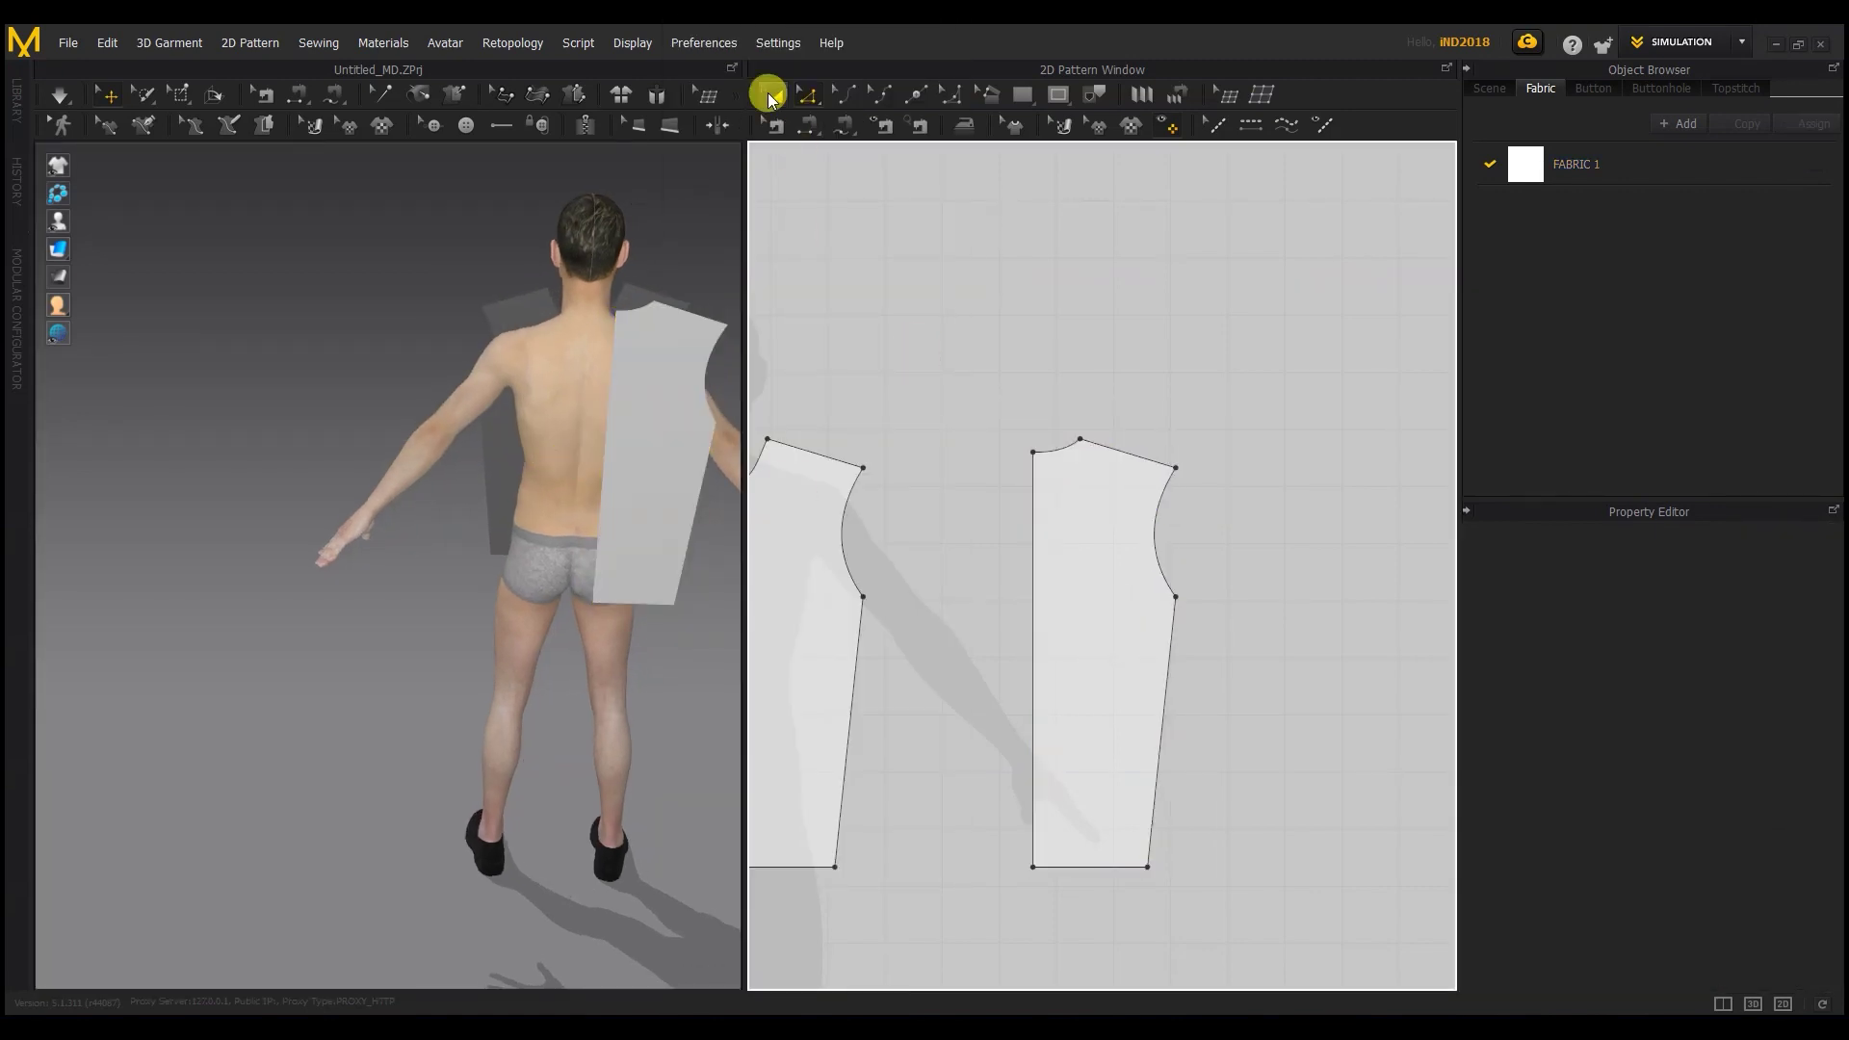
Step: Mirror-paste the back pattern about 27 cm beside the original and shift the pair farther from the front patterns
click(768, 96)
click(1081, 569)
right_click(1025, 619)
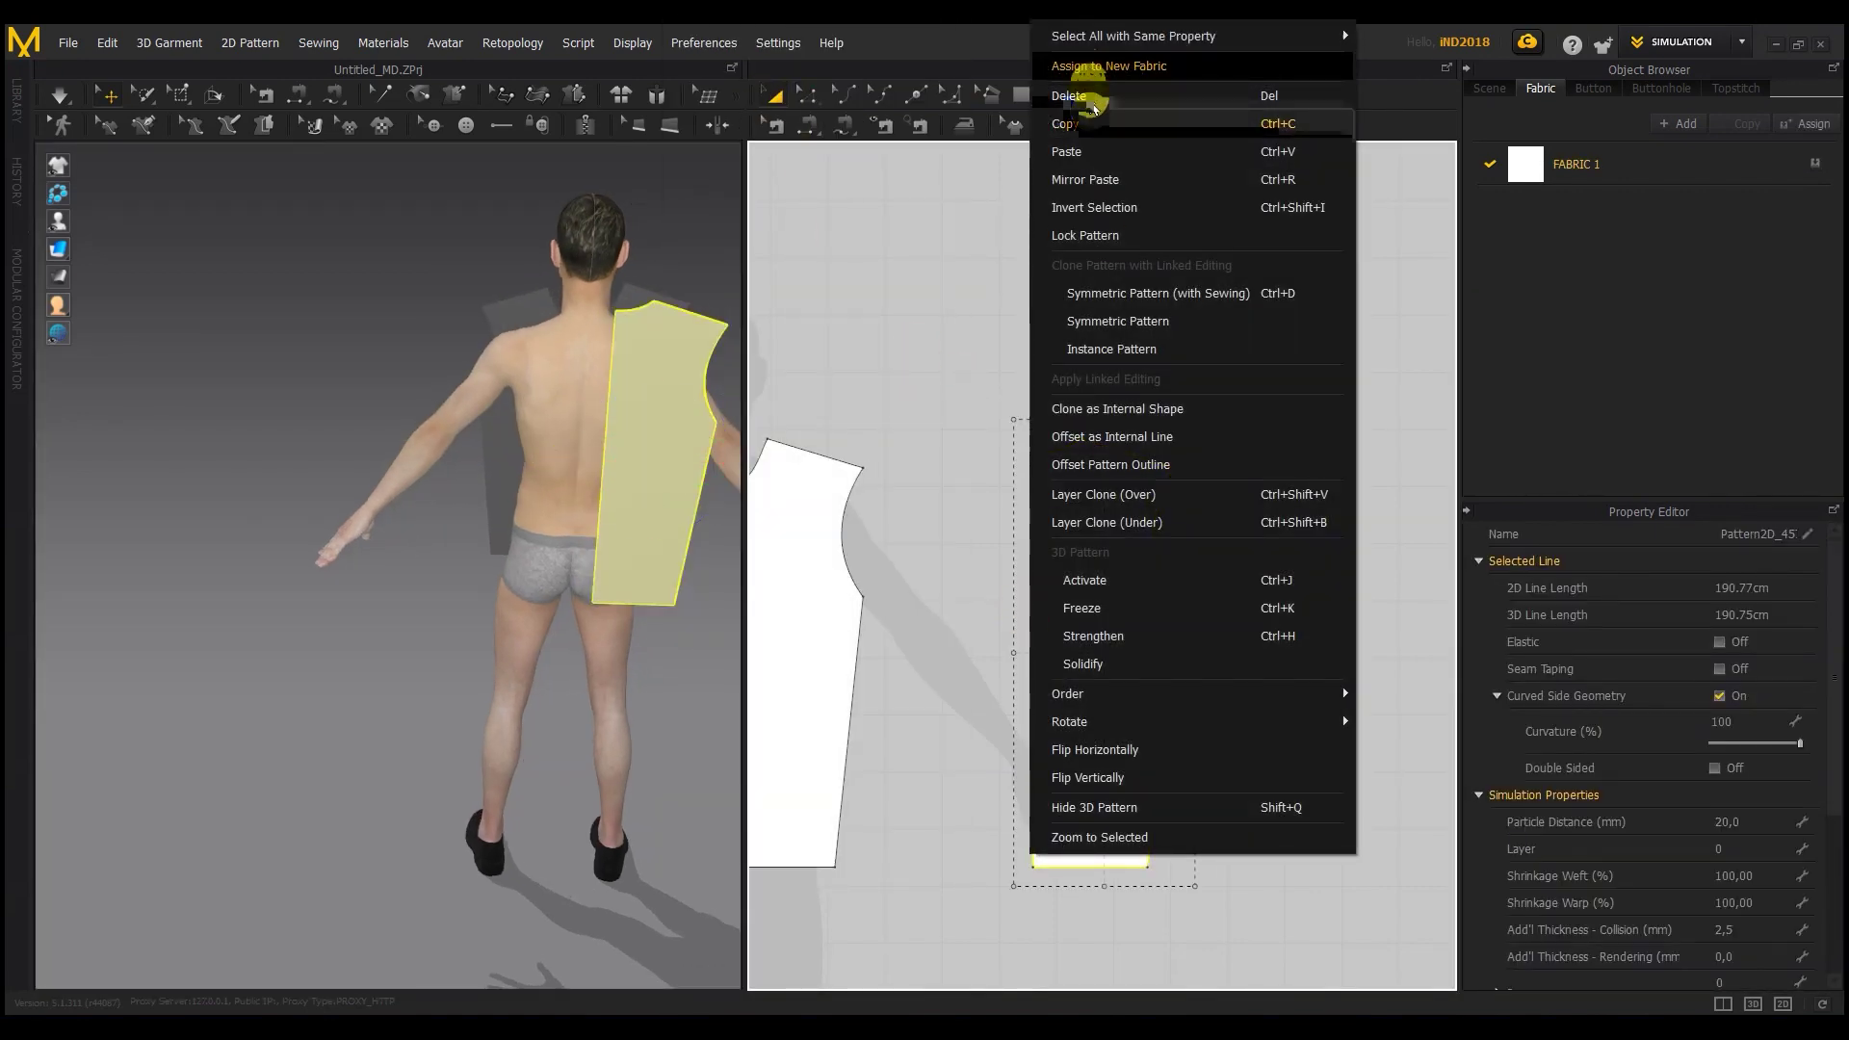
click(1071, 179)
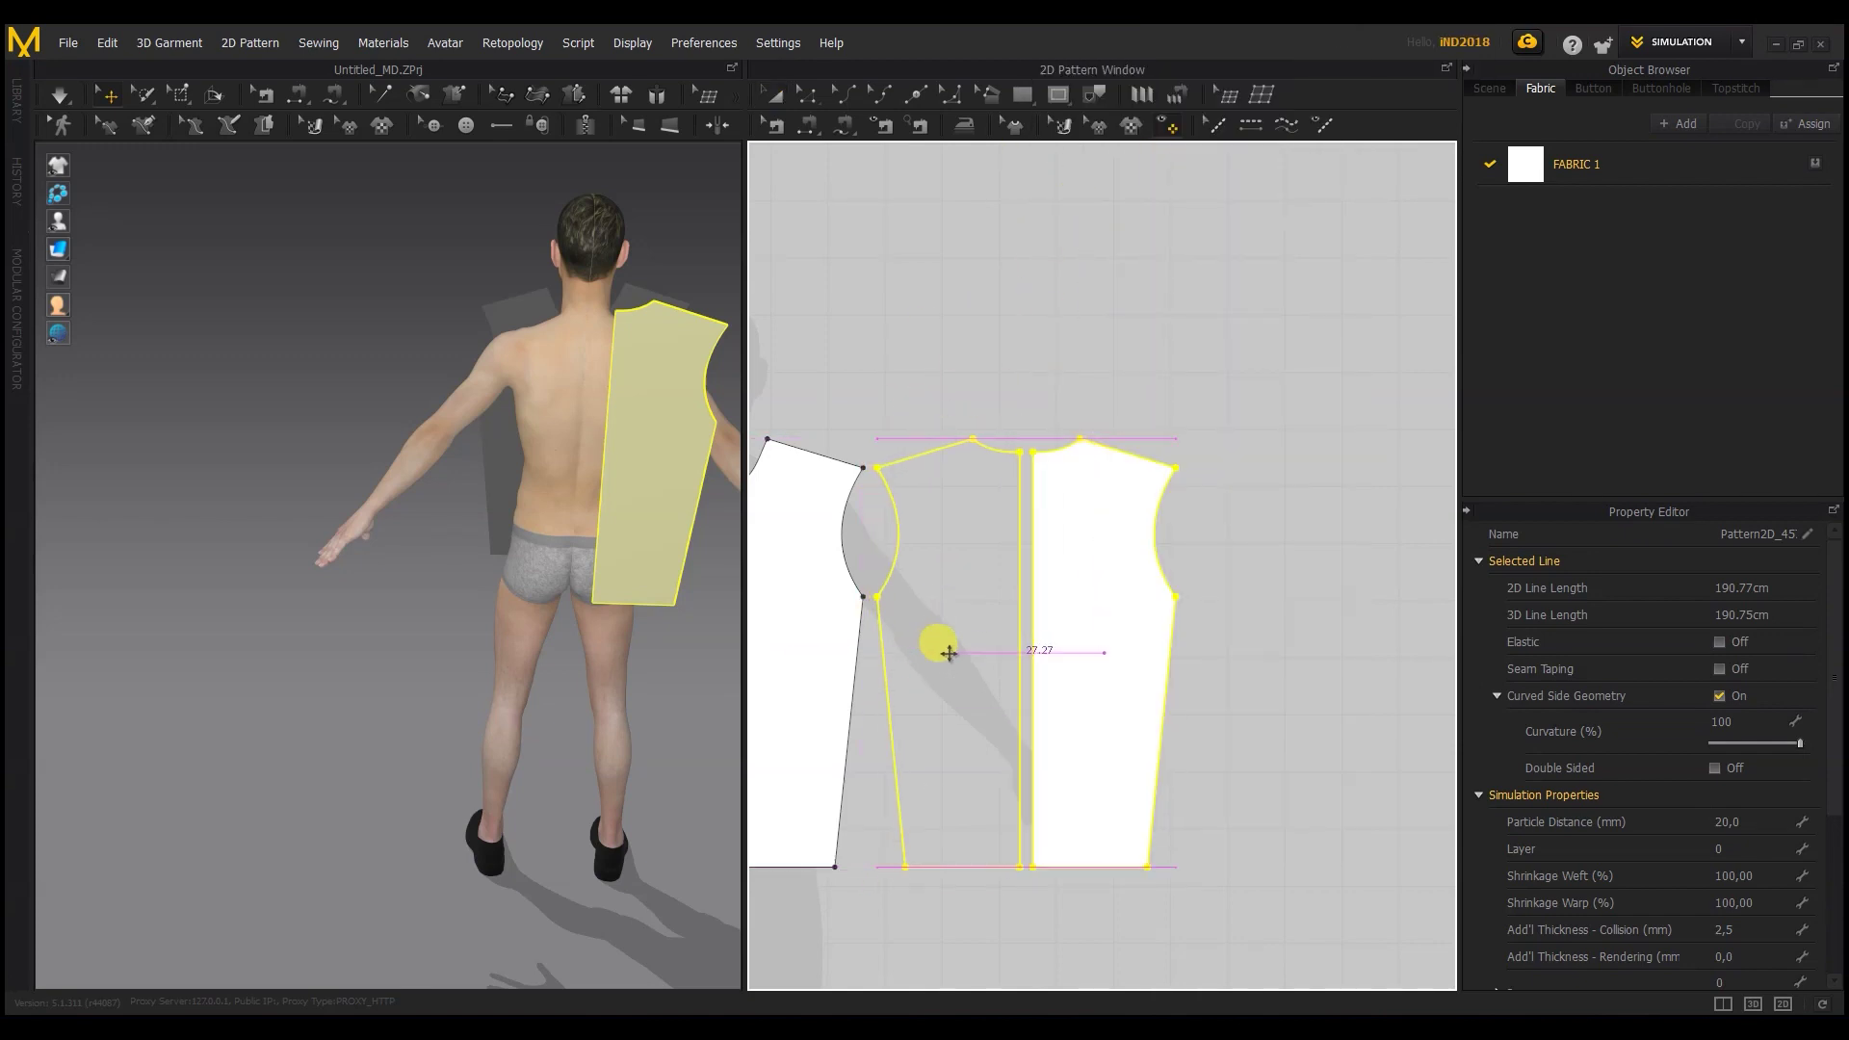
click(949, 653)
shift+drag(1102, 594, 1188, 591)
Step: Place the mirrored back half behind the avatar in the 3D view, next to the other back half
scroll(475, 582, down, 4)
click(475, 581)
click(632, 513)
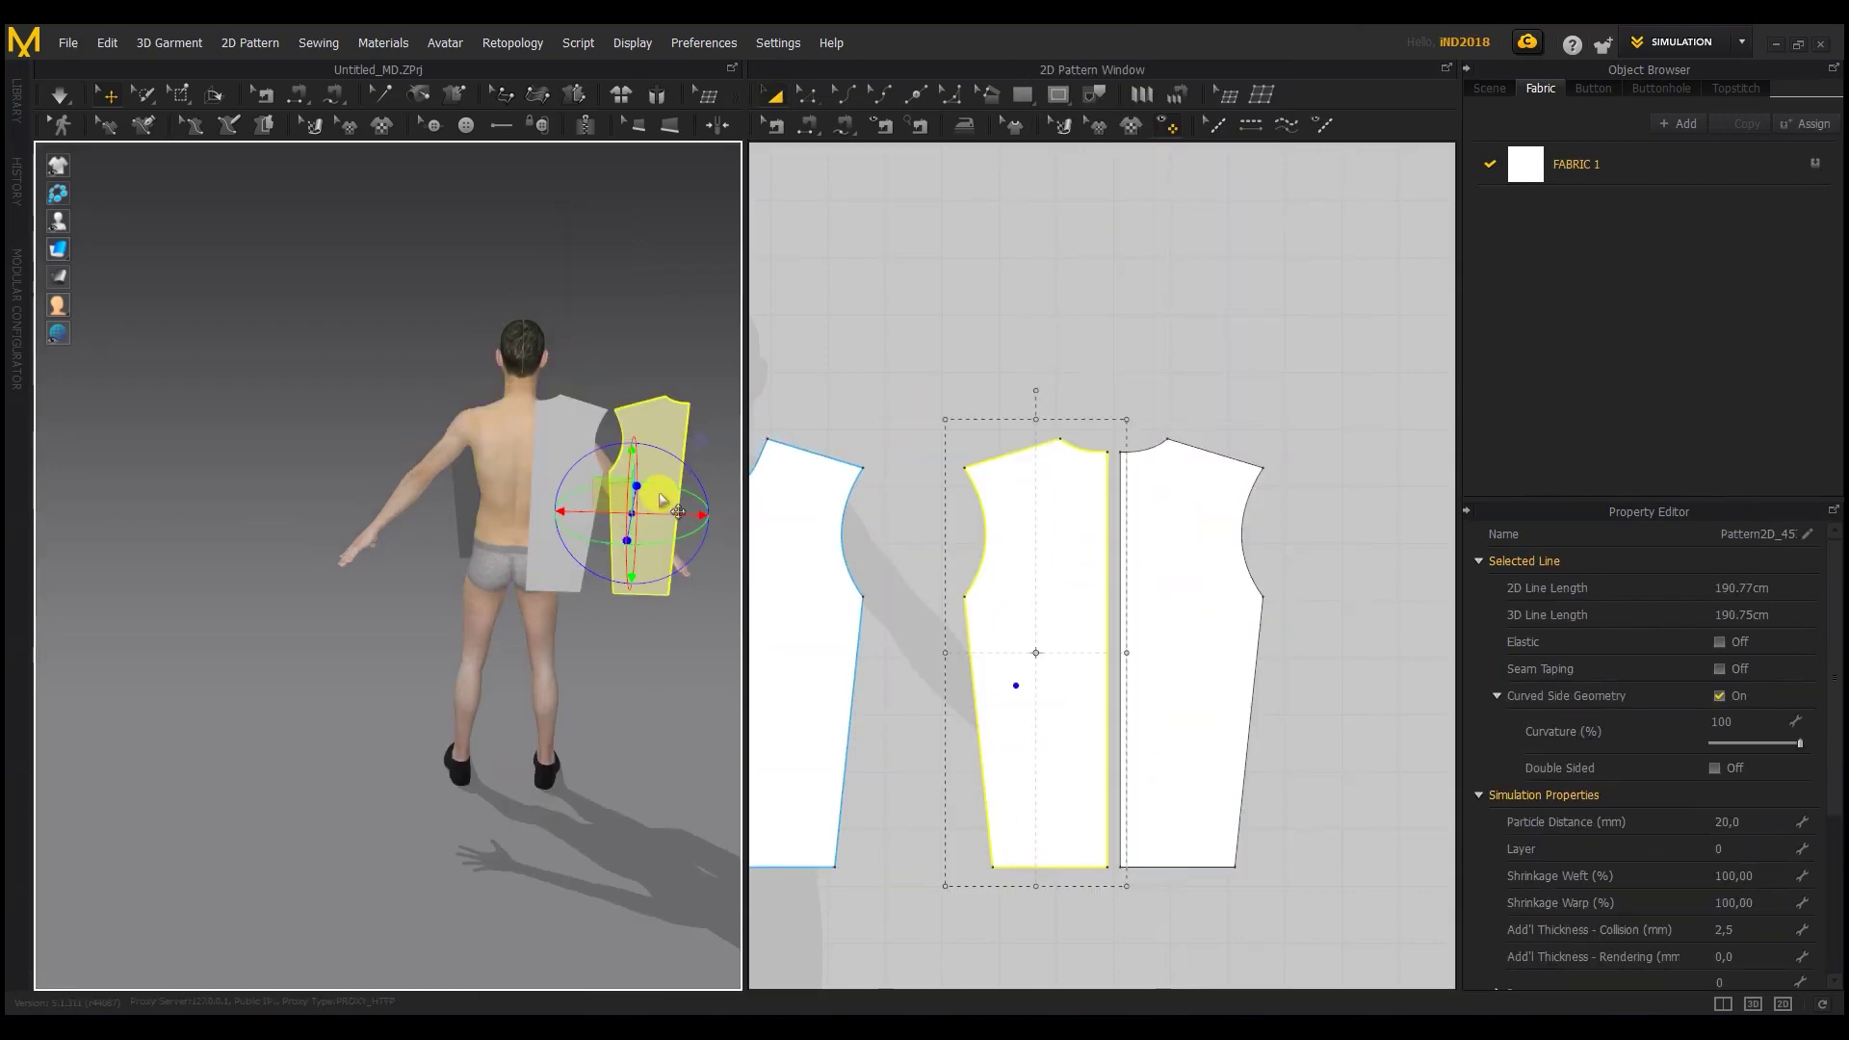
drag(662, 499, 509, 502)
click(941, 359)
scroll(942, 359, down, 3)
scroll(875, 198, up, 1)
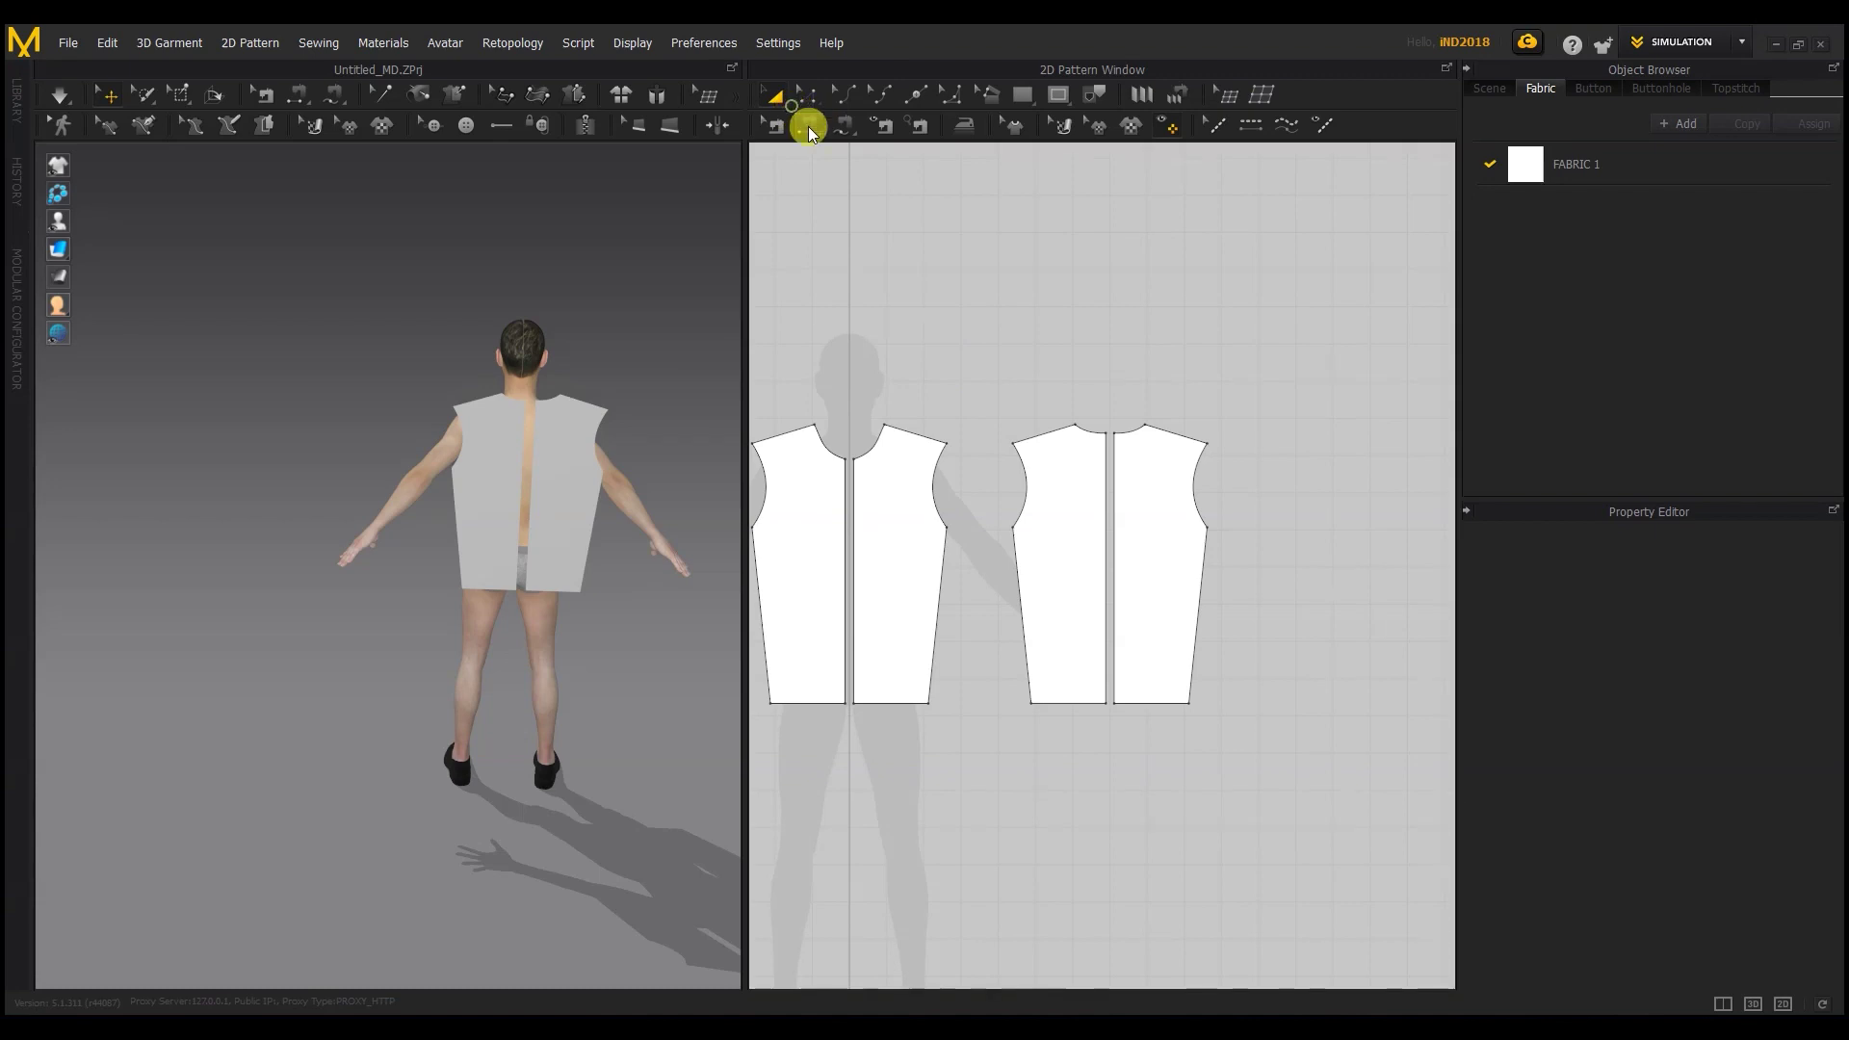
Step: Sew the front and back shoulder edges together on both sides with segment sewing
click(807, 125)
click(541, 372)
click(578, 401)
click(488, 385)
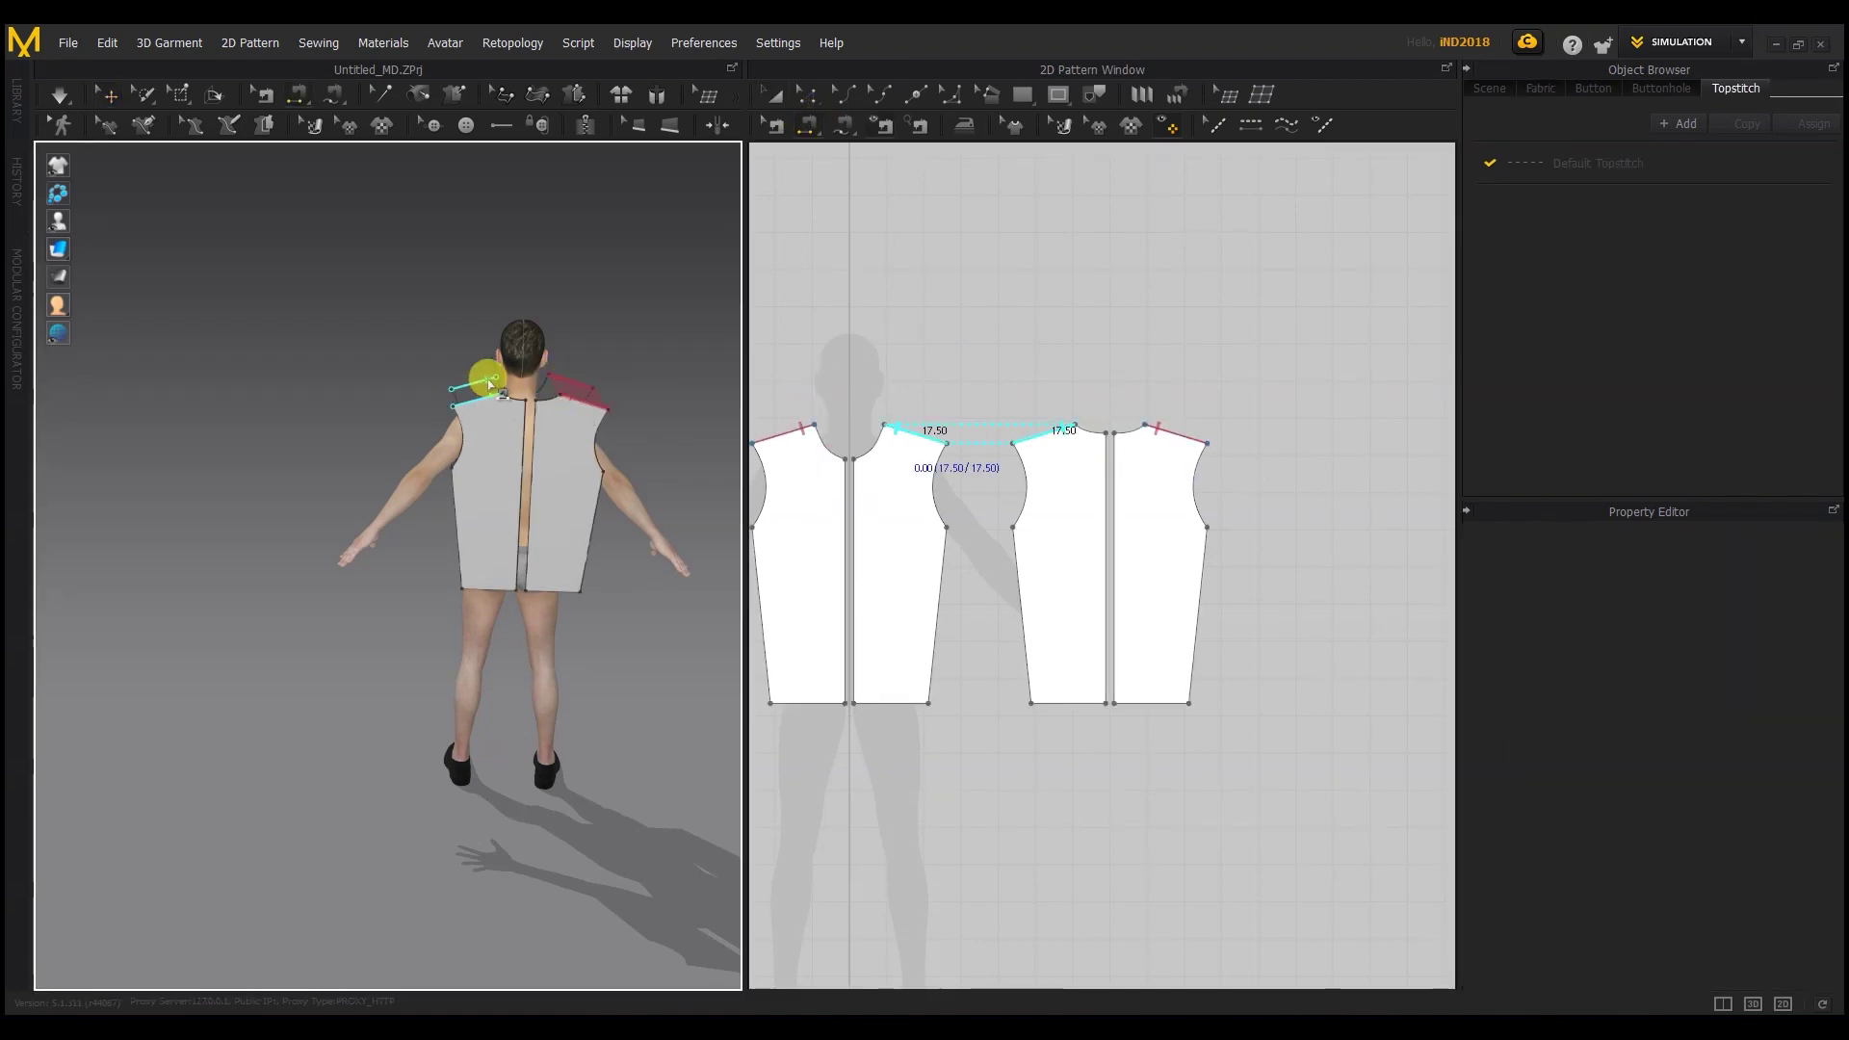
click(568, 400)
Step: Sew the front and back side edges together below the armholes on both sides of the body
right_drag(568, 400, 488, 525)
click(462, 525)
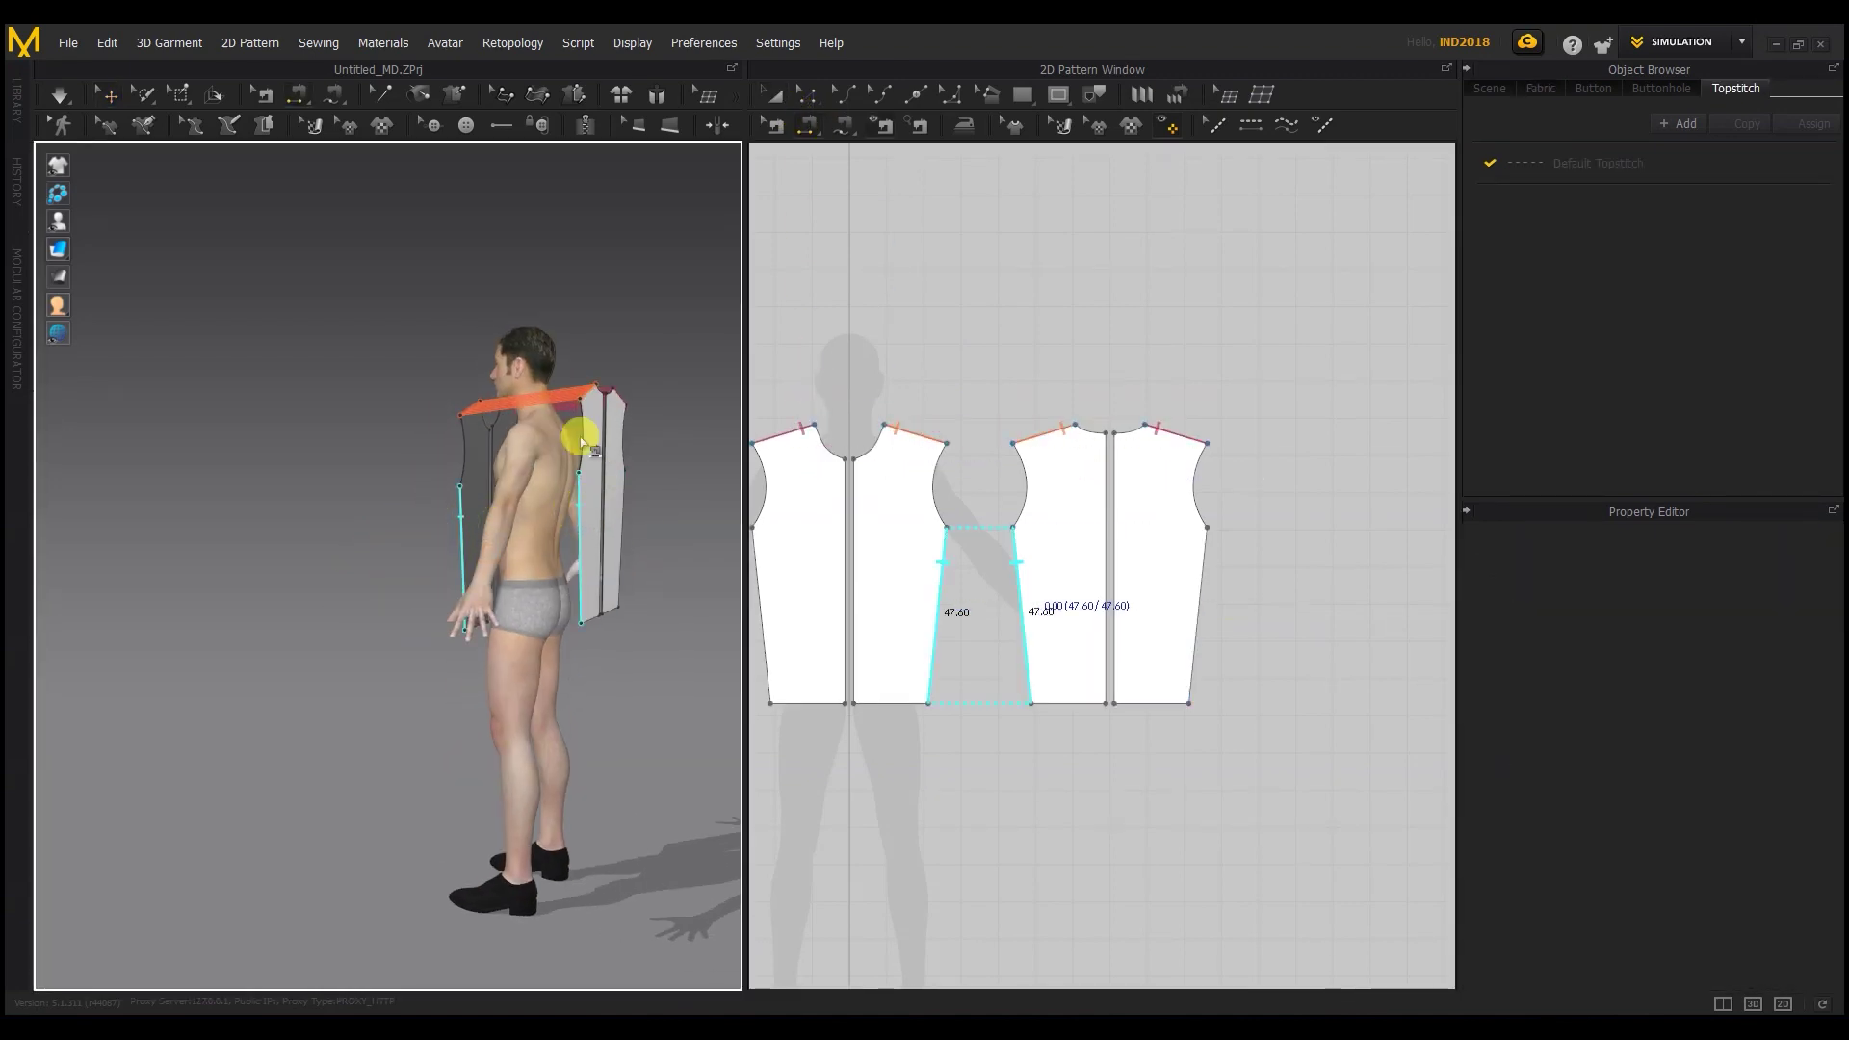
click(570, 524)
click(516, 525)
right_drag(516, 525, 487, 528)
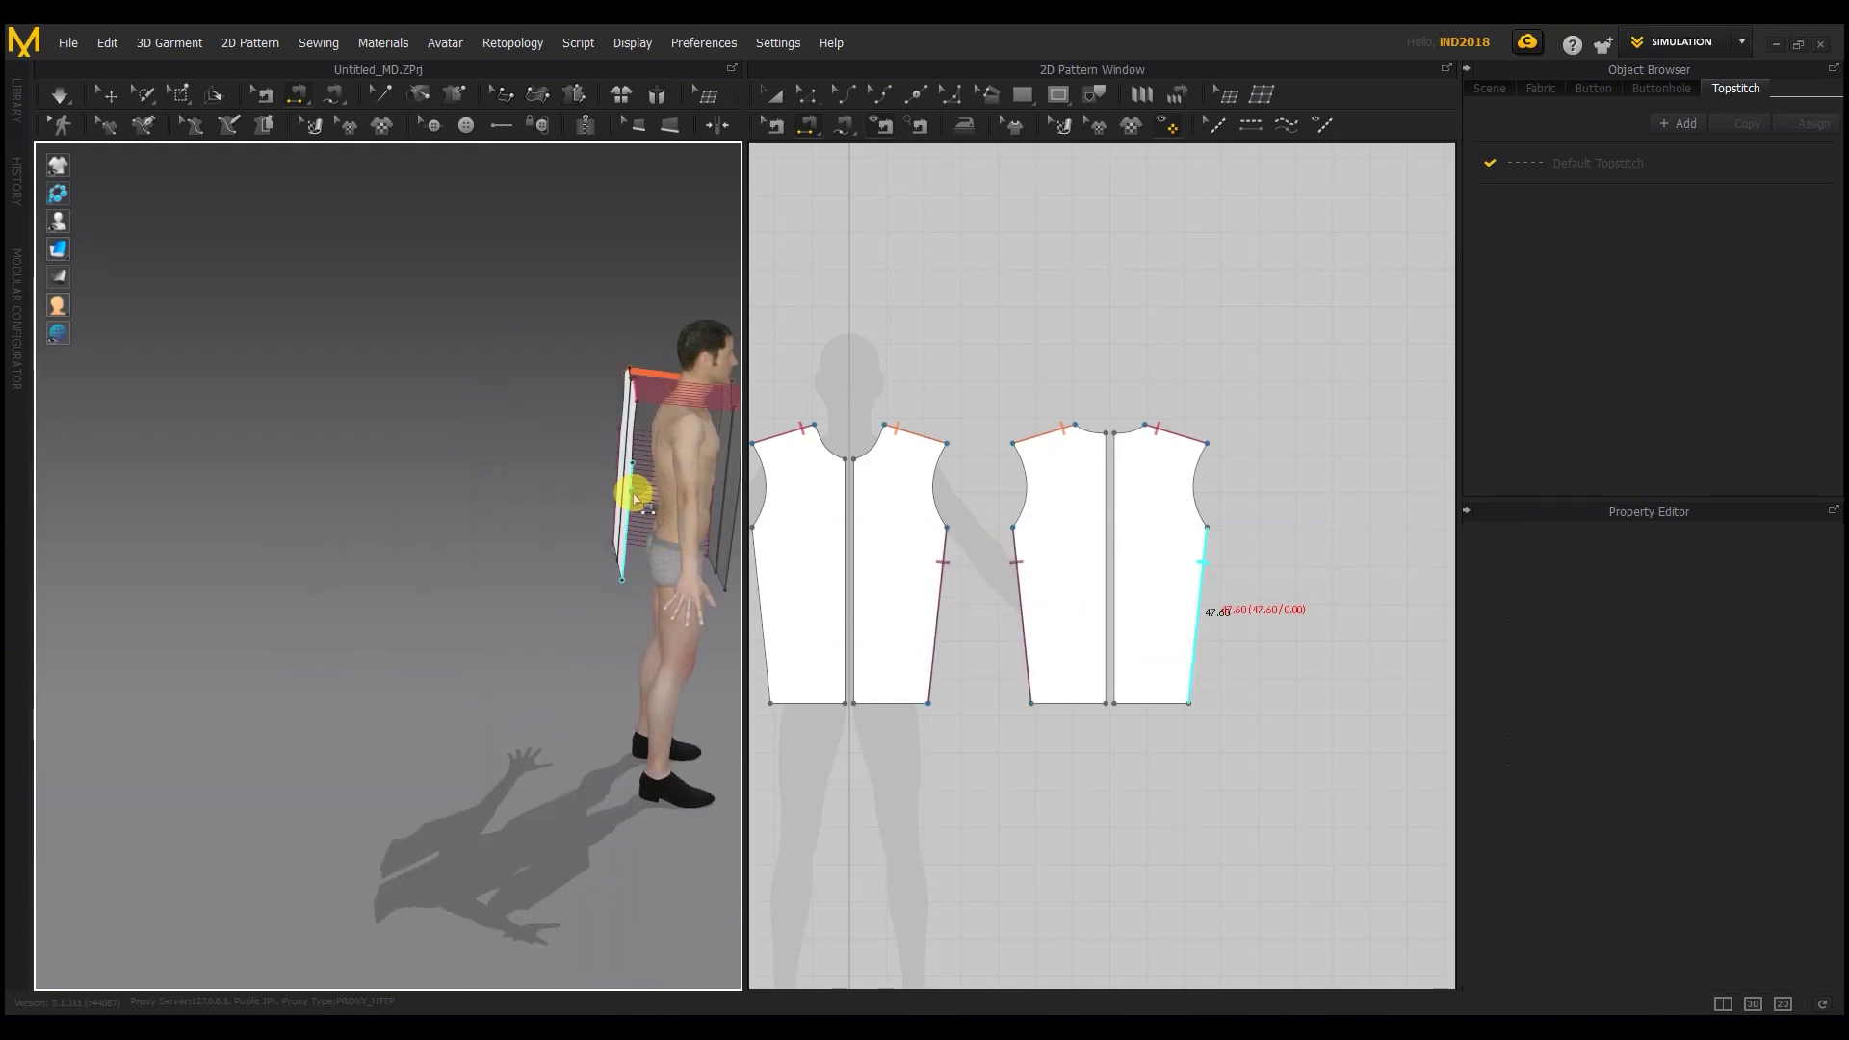
click(632, 497)
middle_drag(732, 503, 663, 506)
click(663, 507)
Step: Sew the two front halves together along the centre front and the two back halves along the centre back
click(844, 491)
click(856, 490)
click(1105, 496)
click(1114, 645)
Step: Simulate the sewn body on the avatar and check its fit from the front and side
key(2)
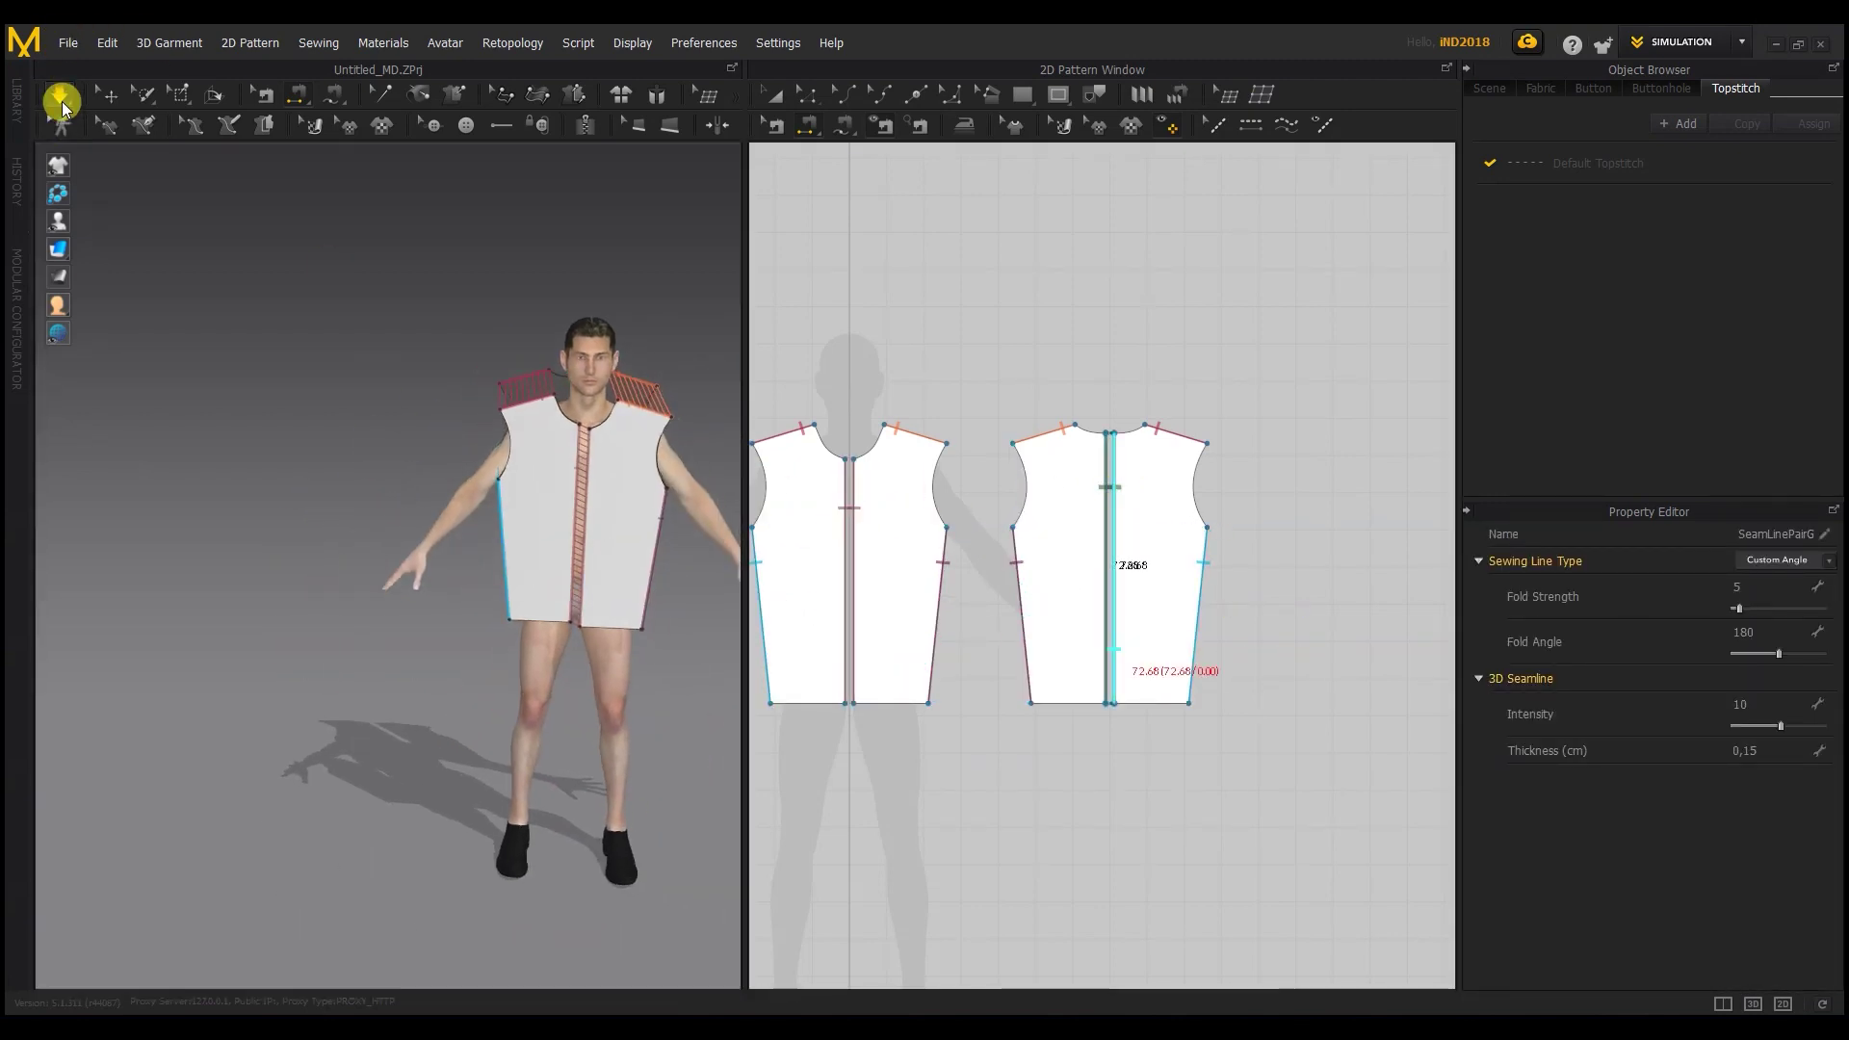
click(61, 101)
right_drag(661, 437, 660, 545)
click(557, 403)
click(870, 781)
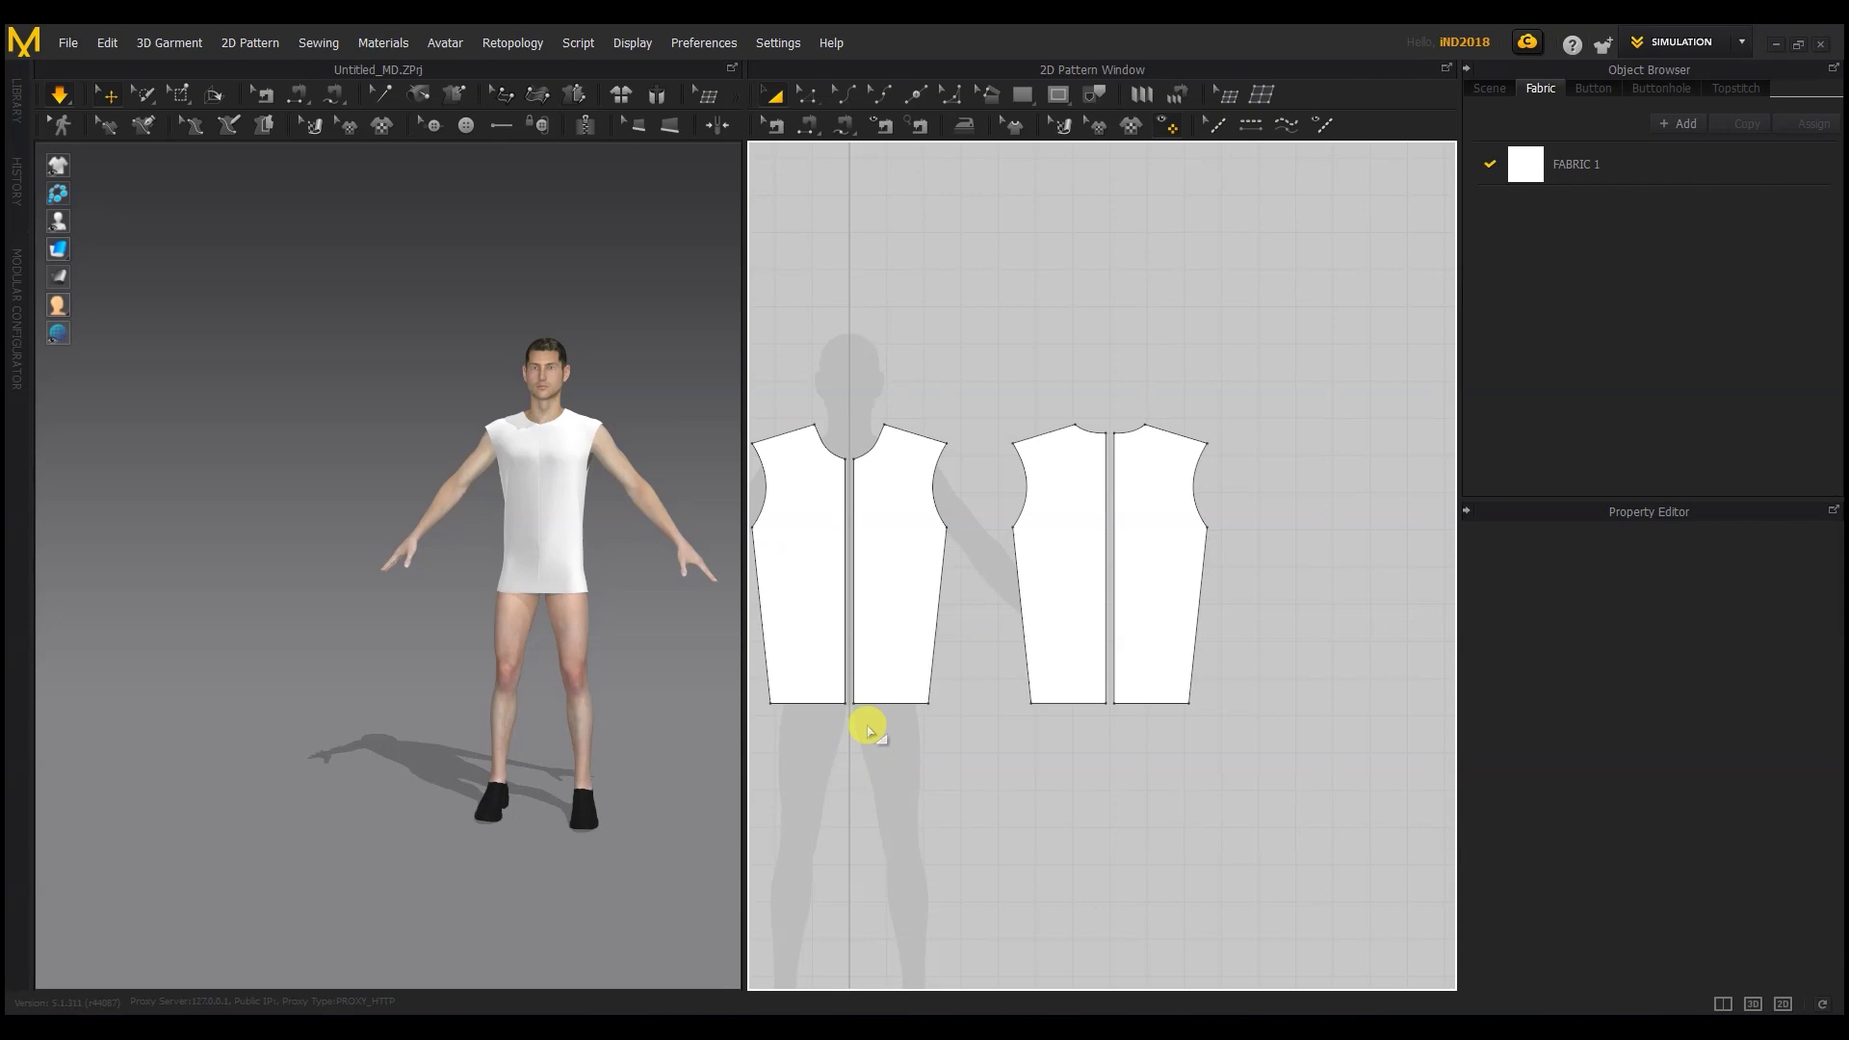
right_drag(736, 563, 795, 718)
click(789, 693)
click(997, 767)
Step: Select the hem edges of all four body patterns and raise them slightly to shorten the shirt
click(806, 95)
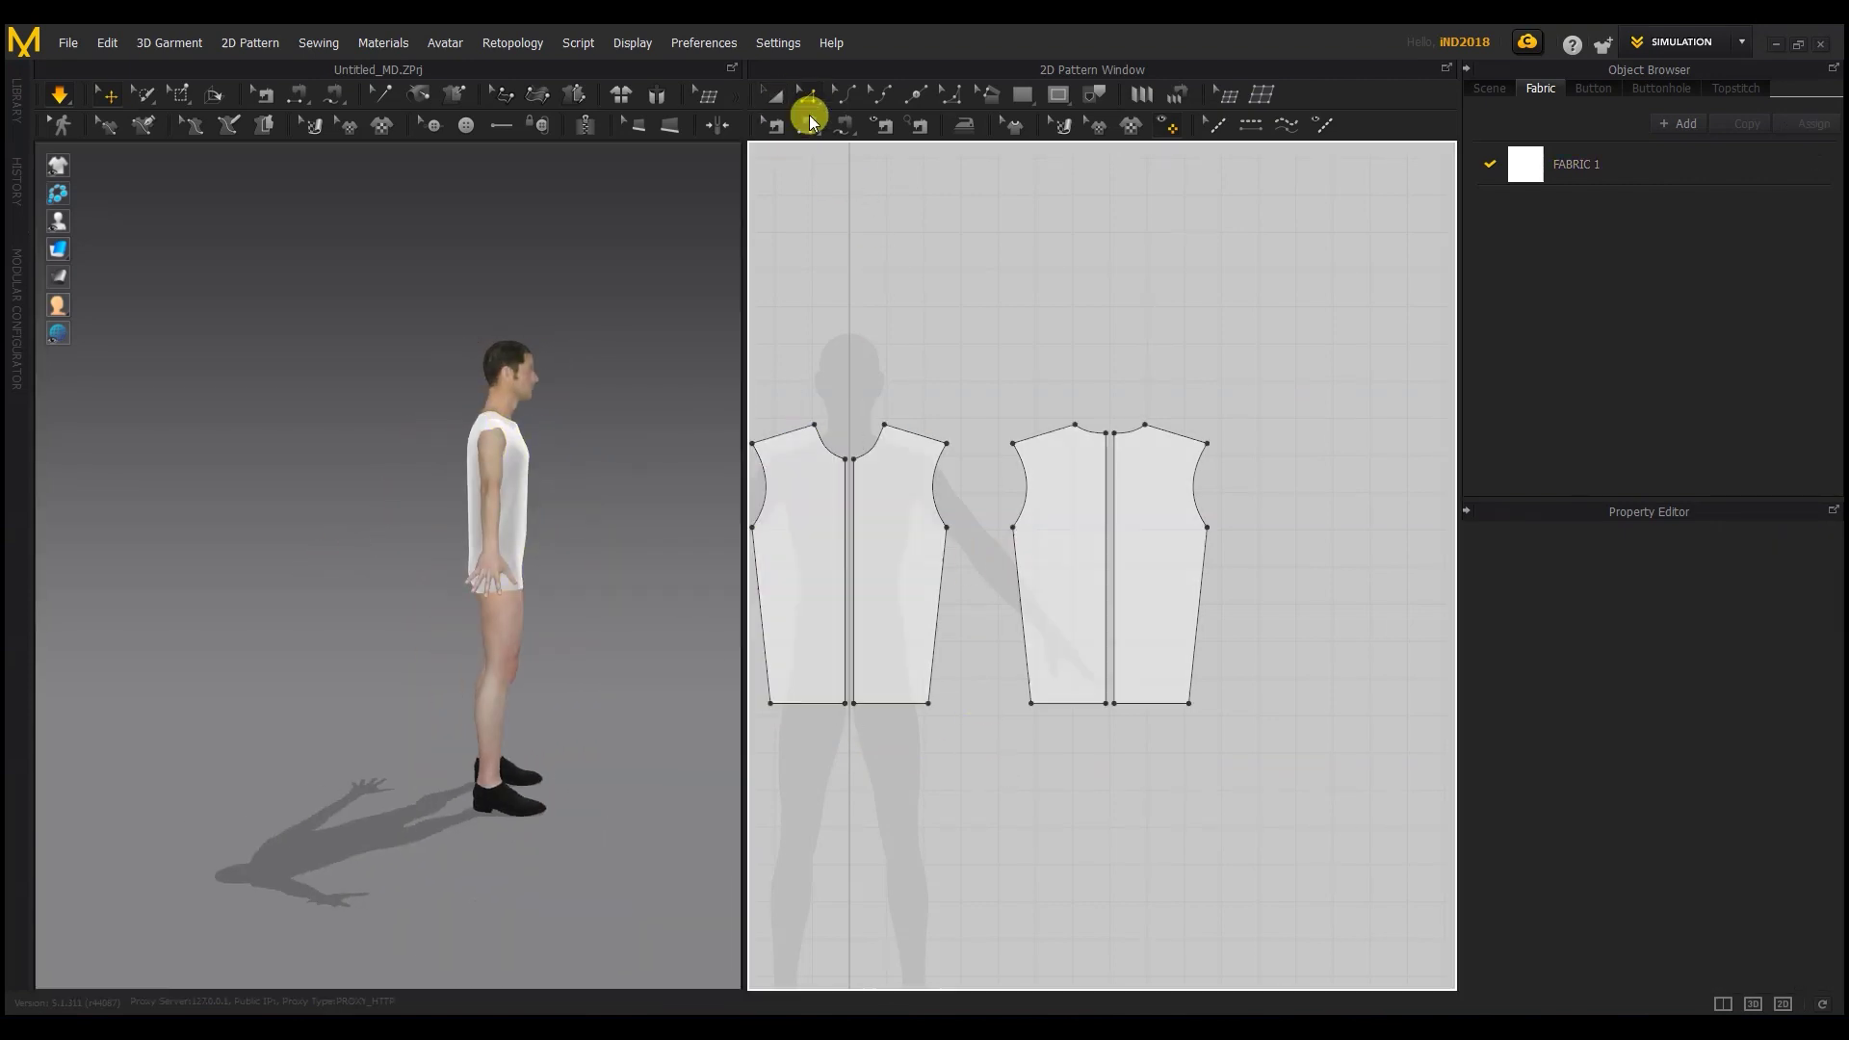
click(798, 704)
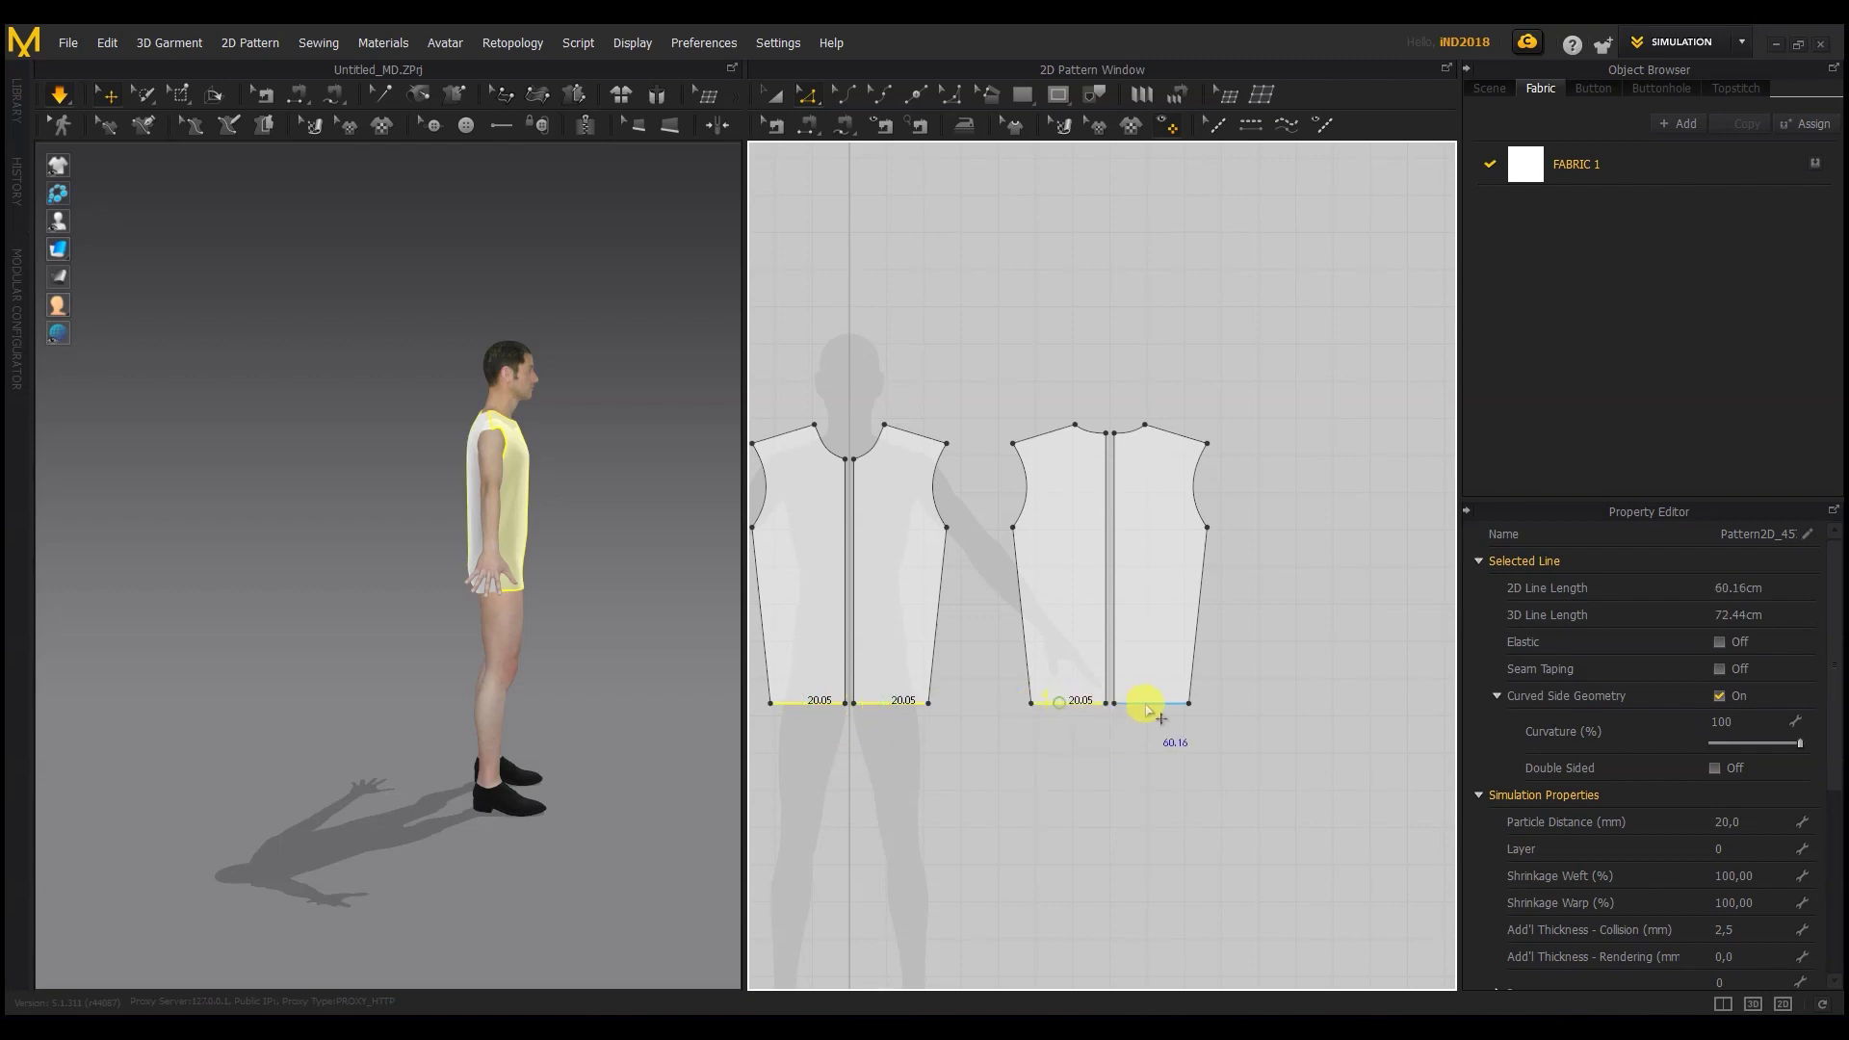
drag(1341, 729, 1340, 722)
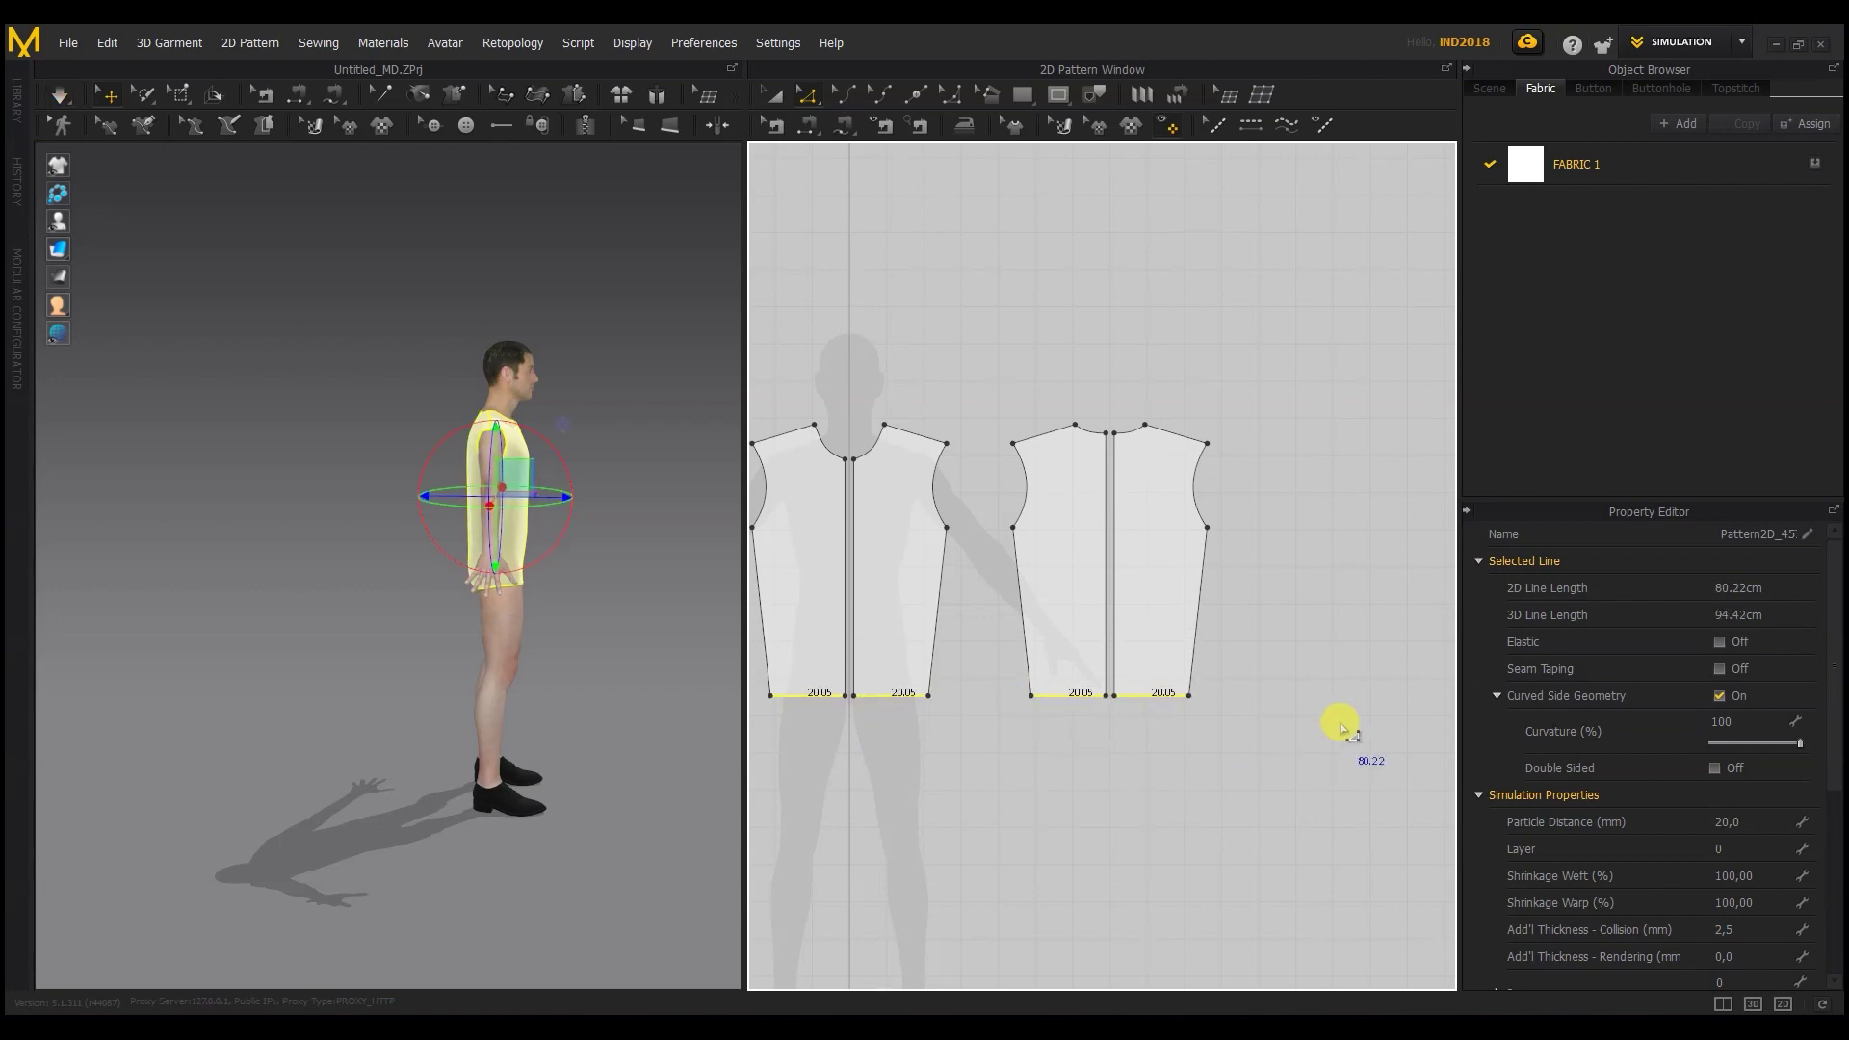
key(Up)
key(Up)
Step: Select the underarm points of all four body patterns and raise them together to make the armholes shallower
click(994, 626)
click(753, 528)
shift+click(947, 527)
shift+click(1013, 529)
shift+click(1209, 528)
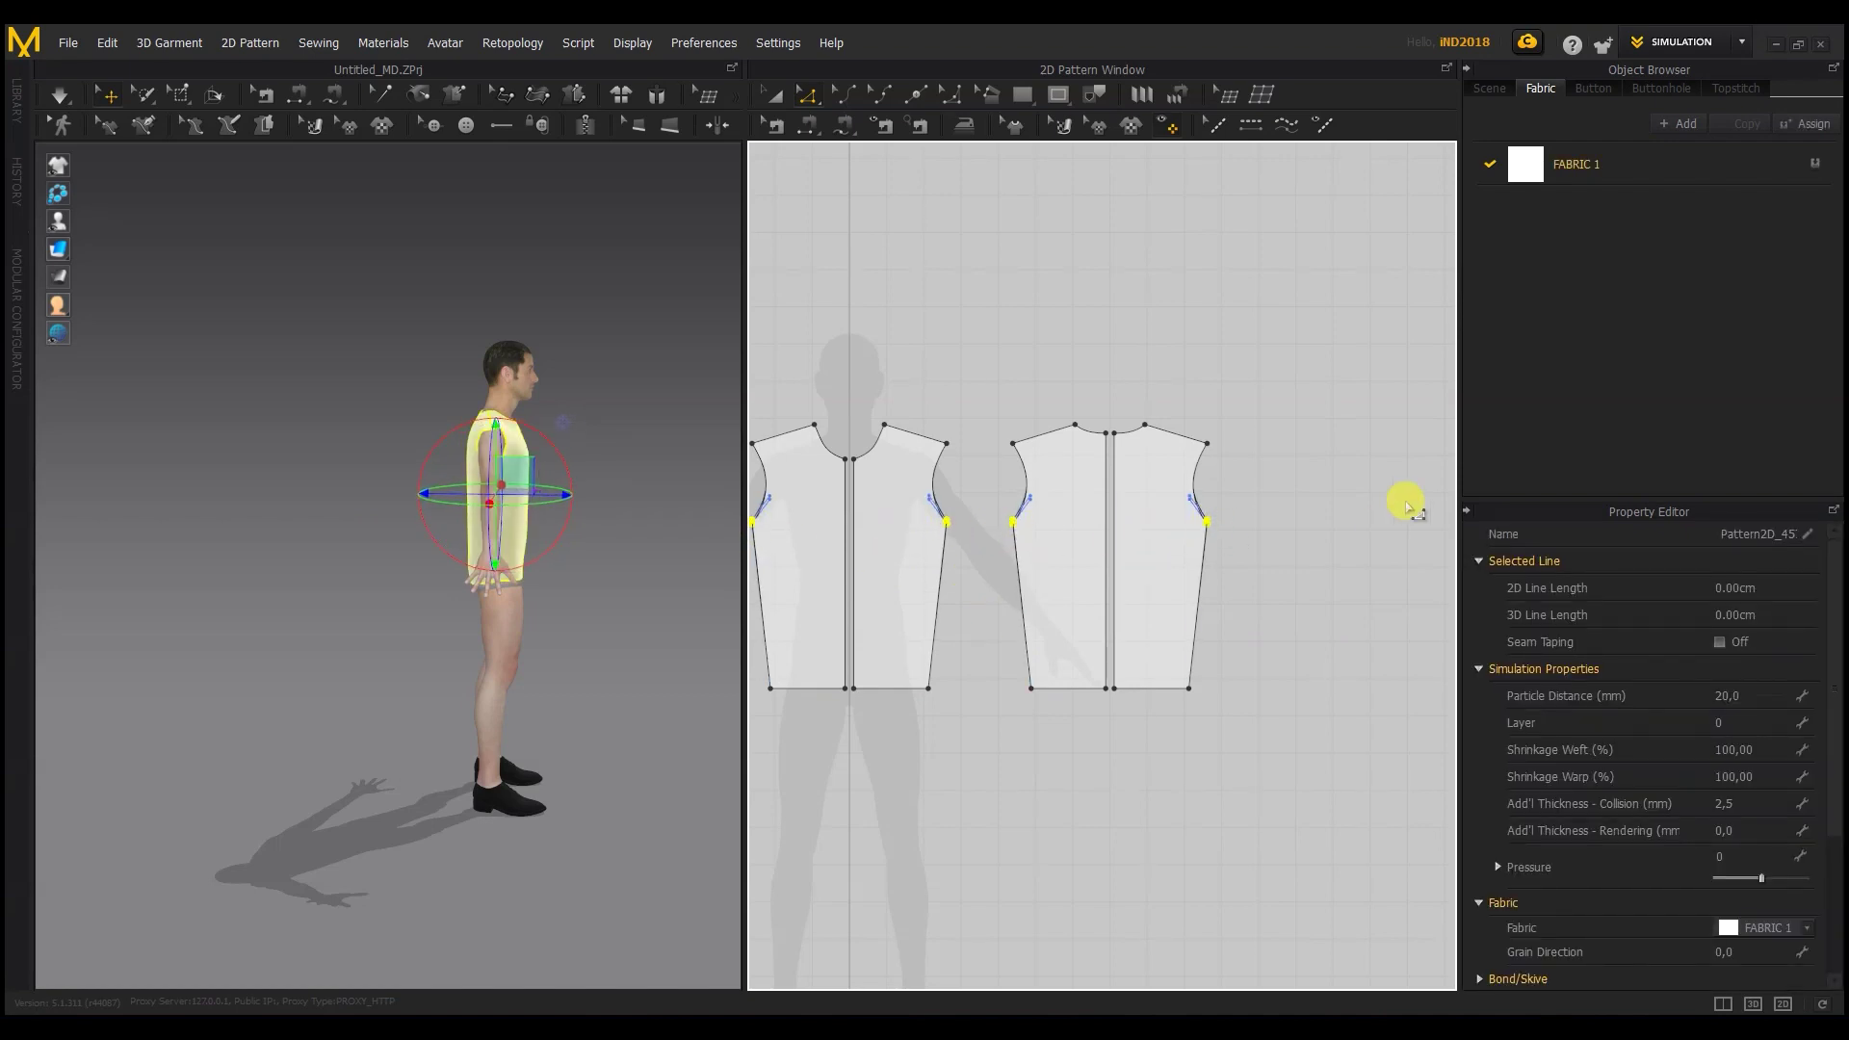
Step: Simulate the shortened body on the avatar and examine the drape from the front
click(60, 94)
right_drag(433, 528, 430, 591)
click(430, 591)
scroll(693, 413, up, 5)
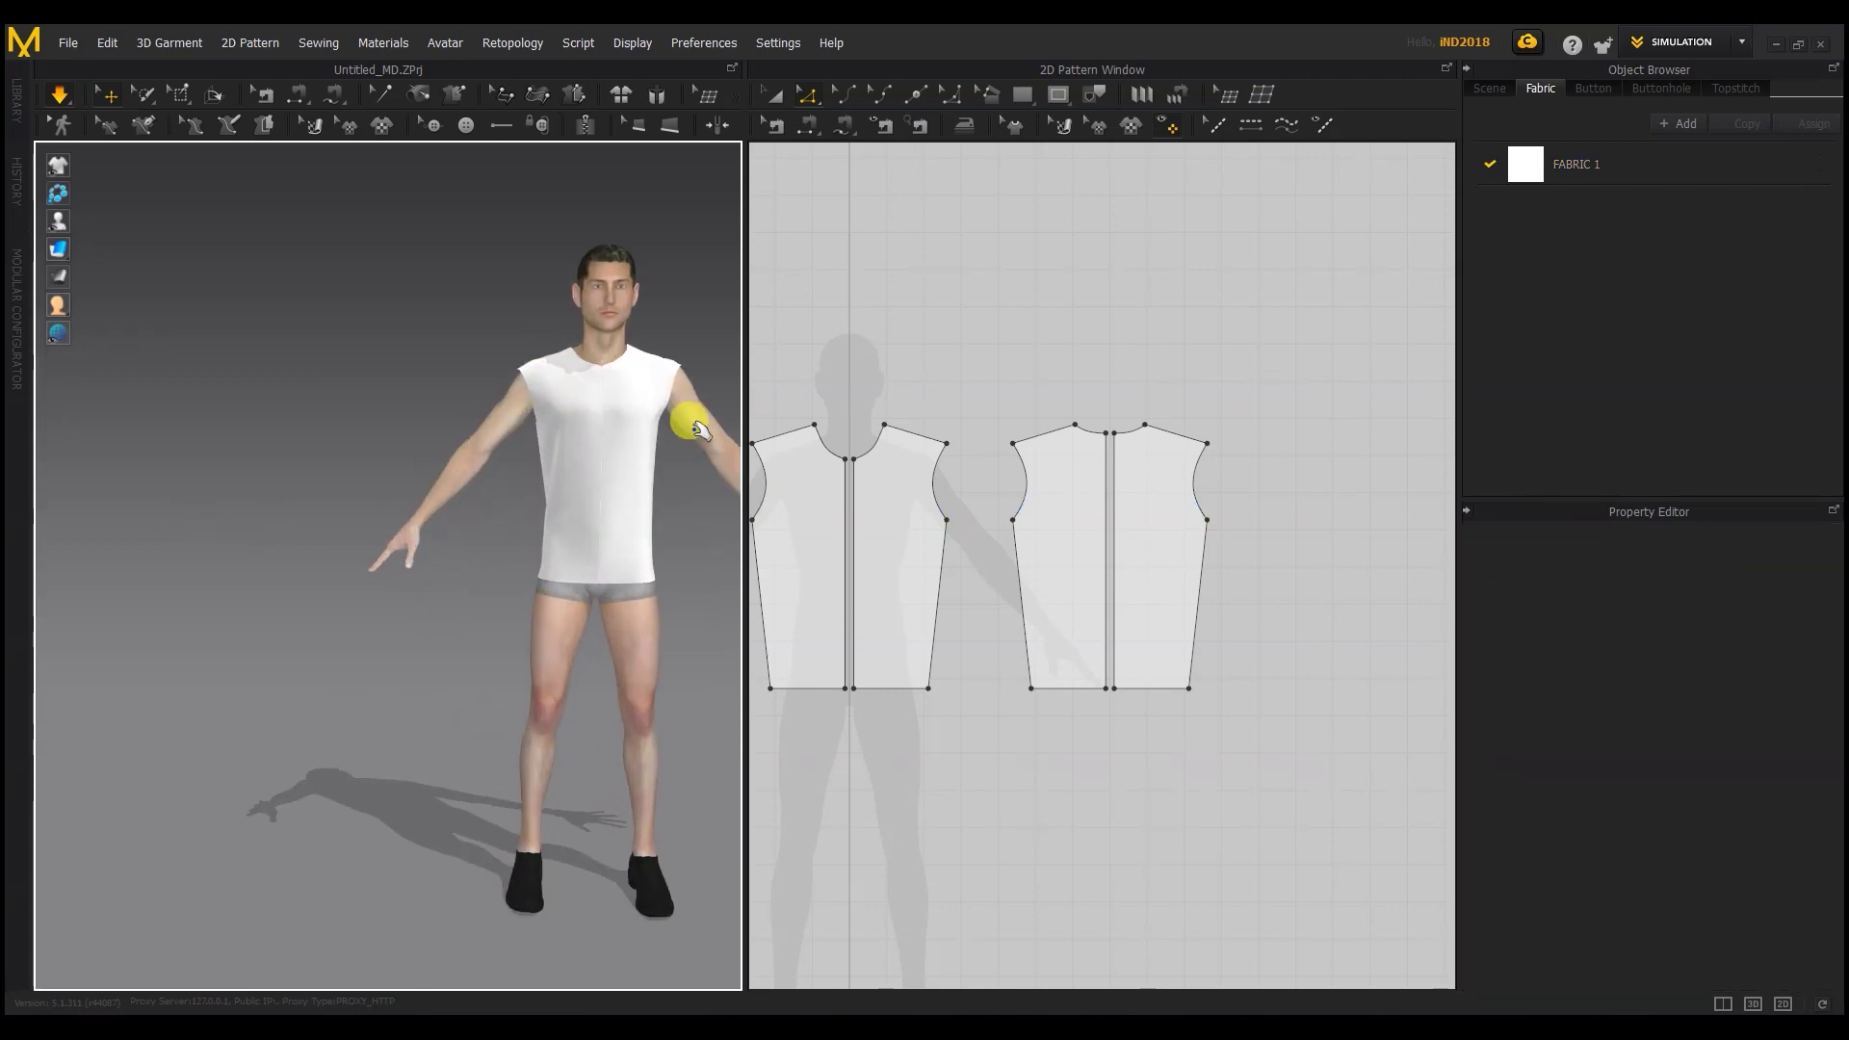
scroll(499, 451, up, 4)
middle_drag(616, 359, 487, 446)
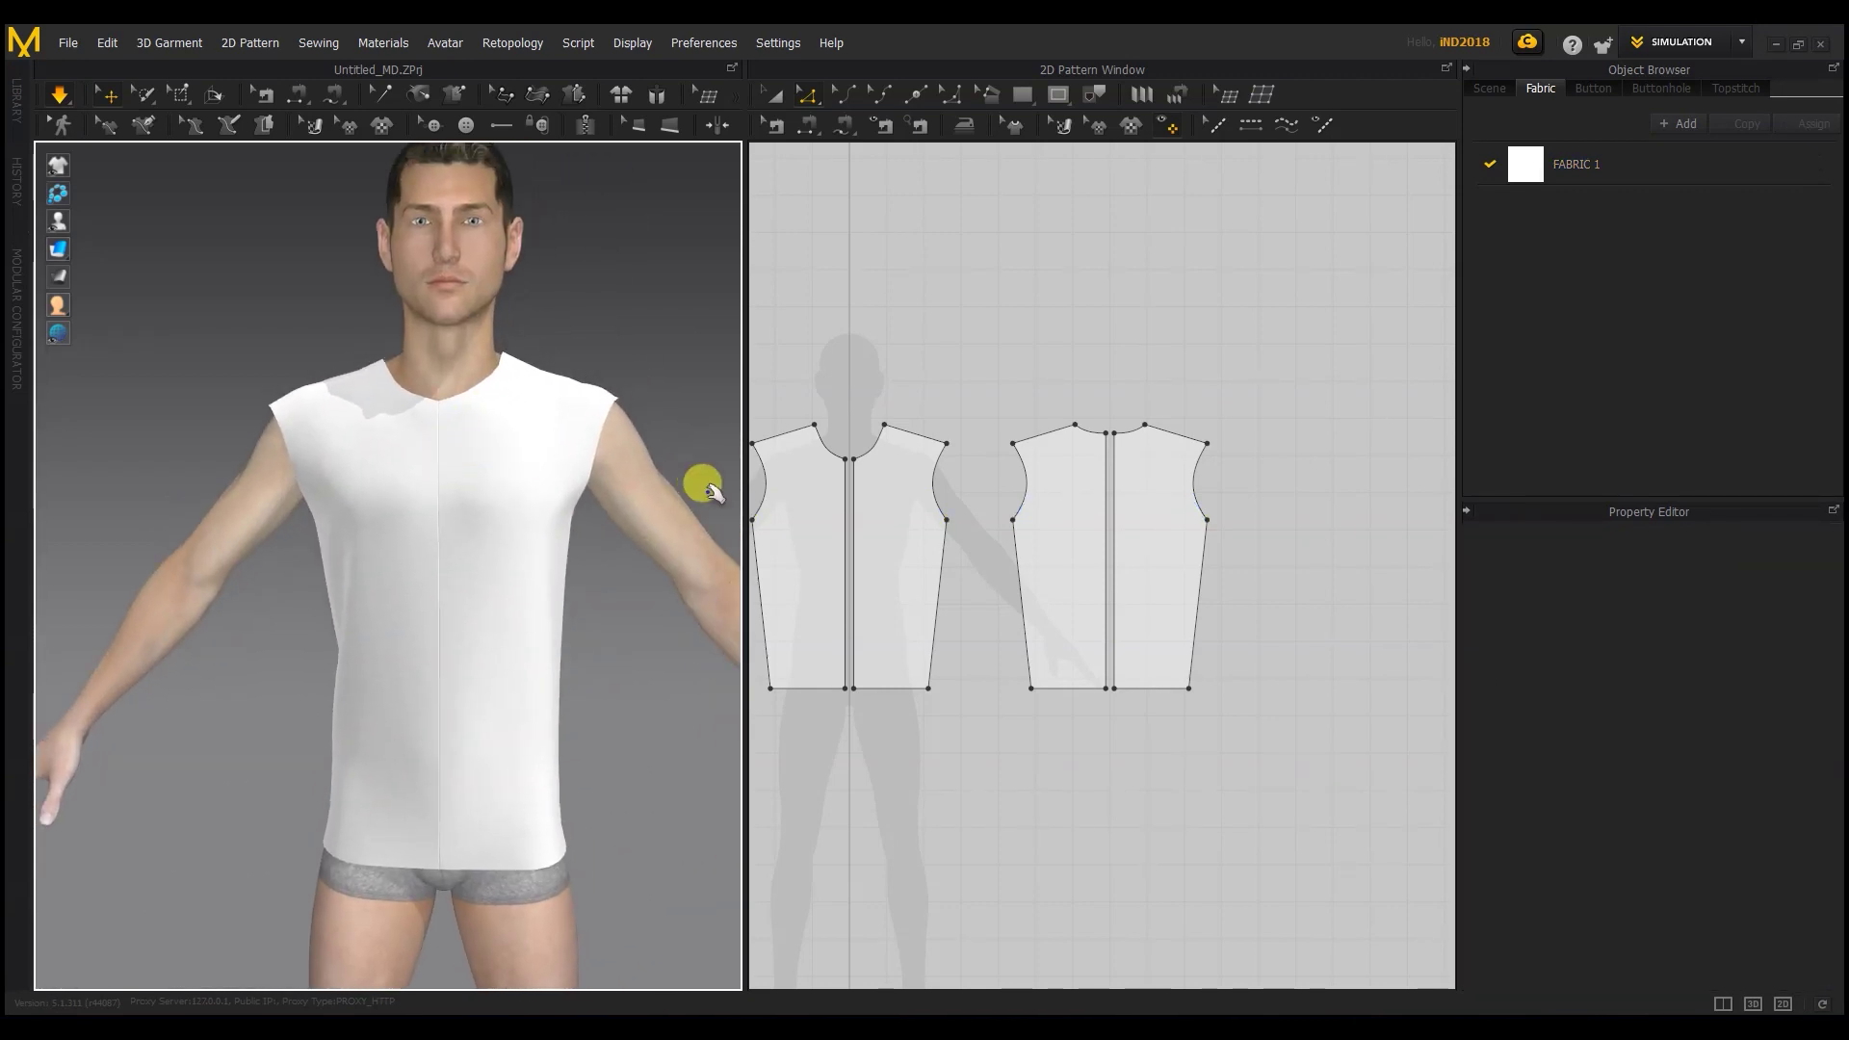
Step: Split the neckline of both front halves, adding a point 2 cm from the centre front corner
click(916, 93)
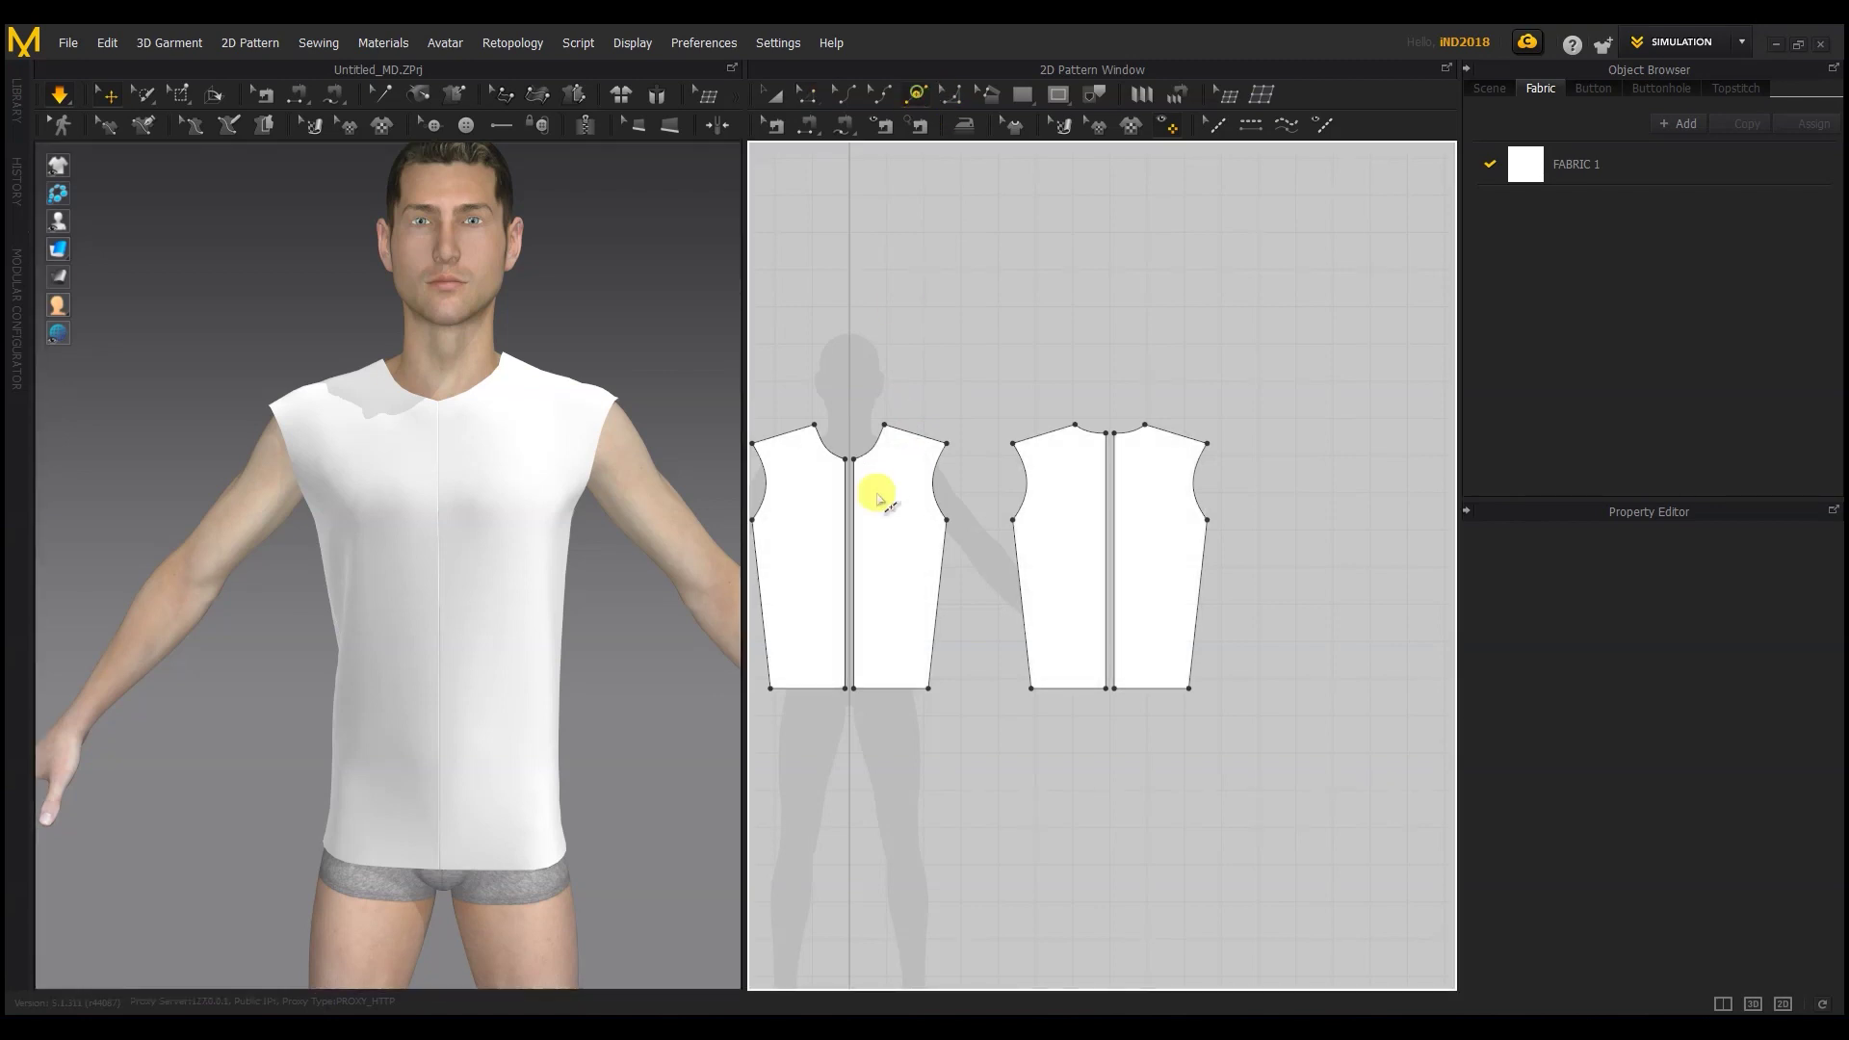
scroll(879, 477, up, 6)
right_click(884, 529)
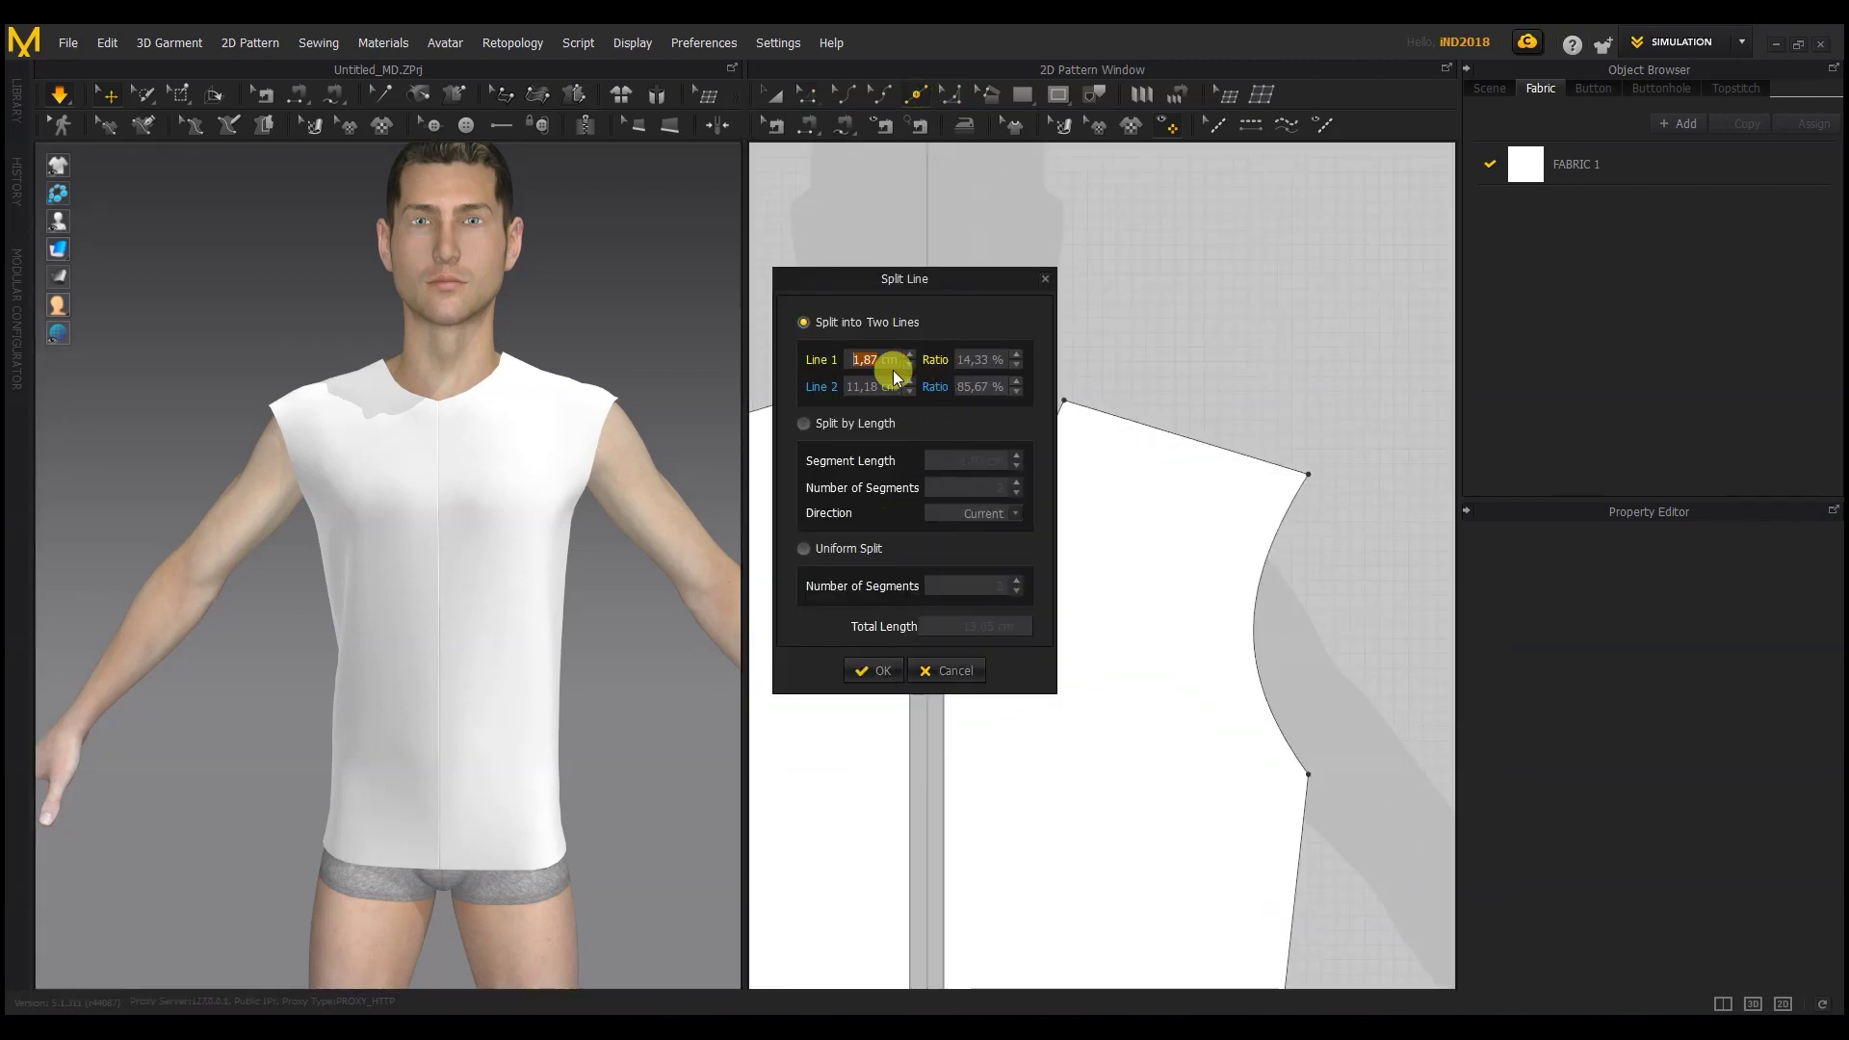
click(874, 670)
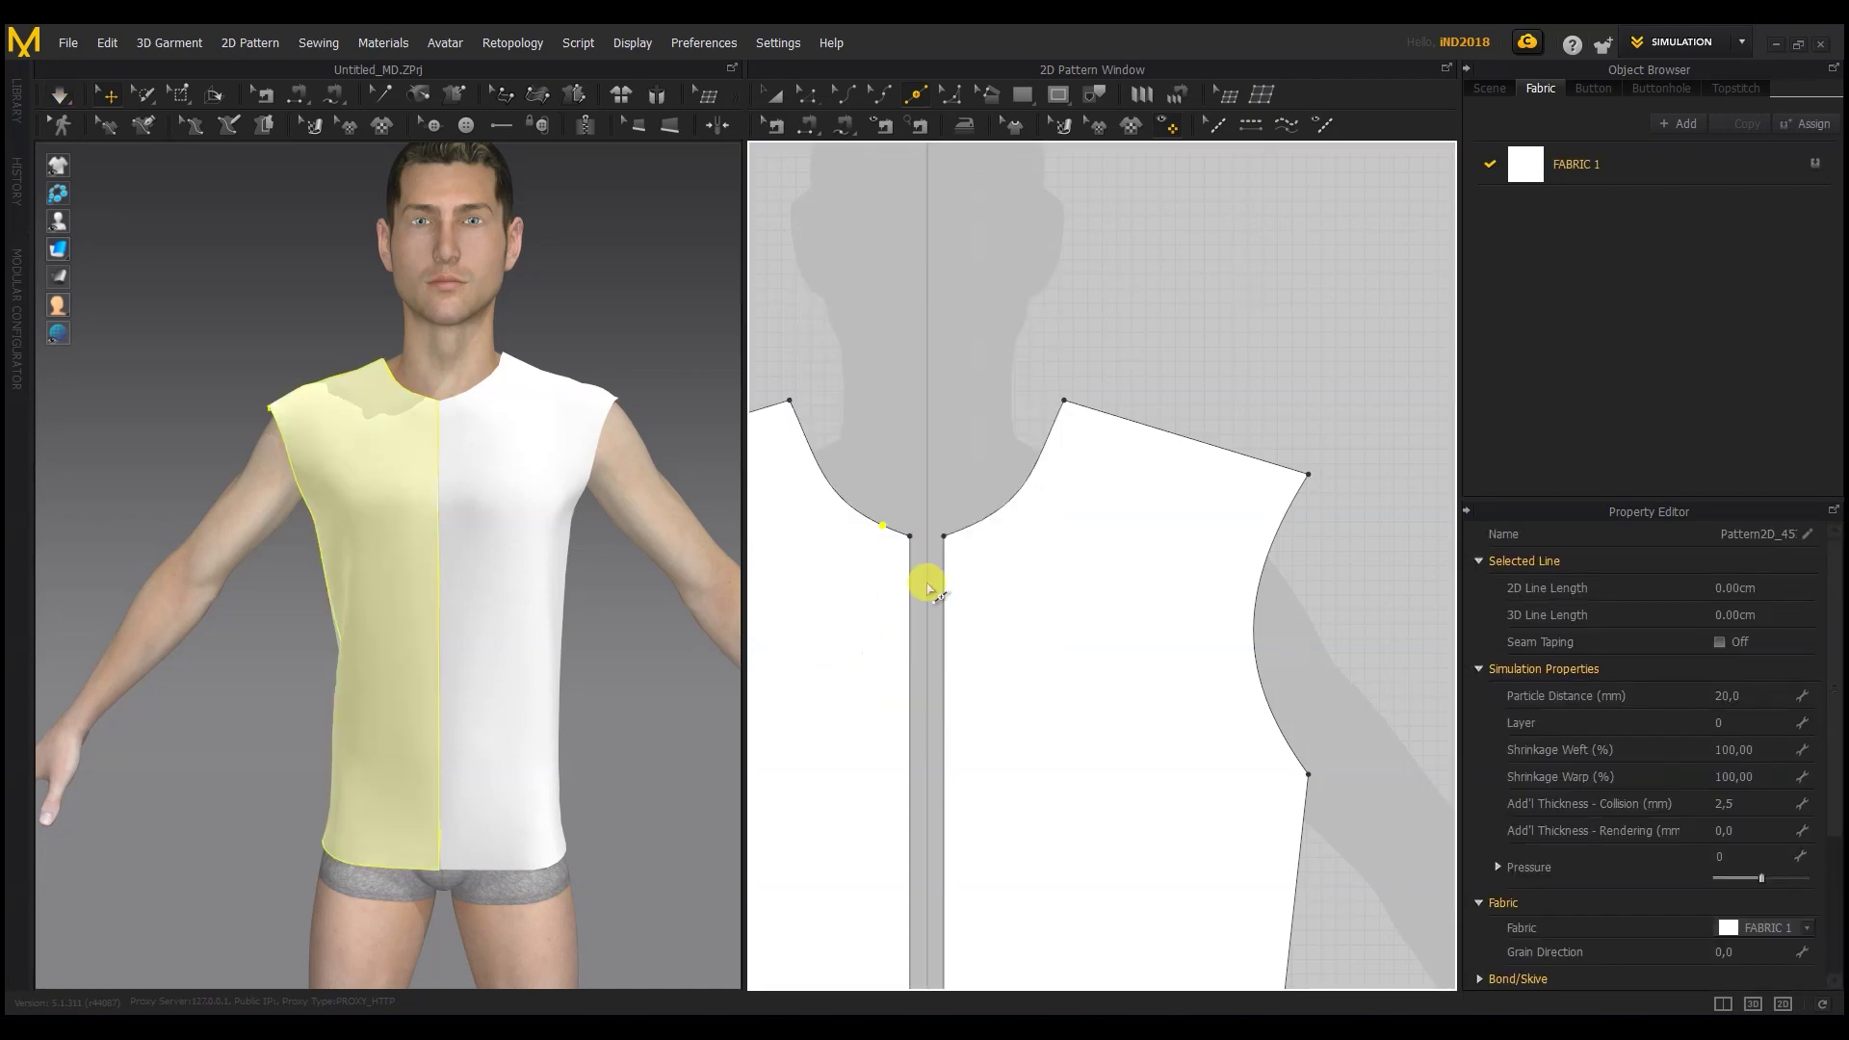
right_click(967, 534)
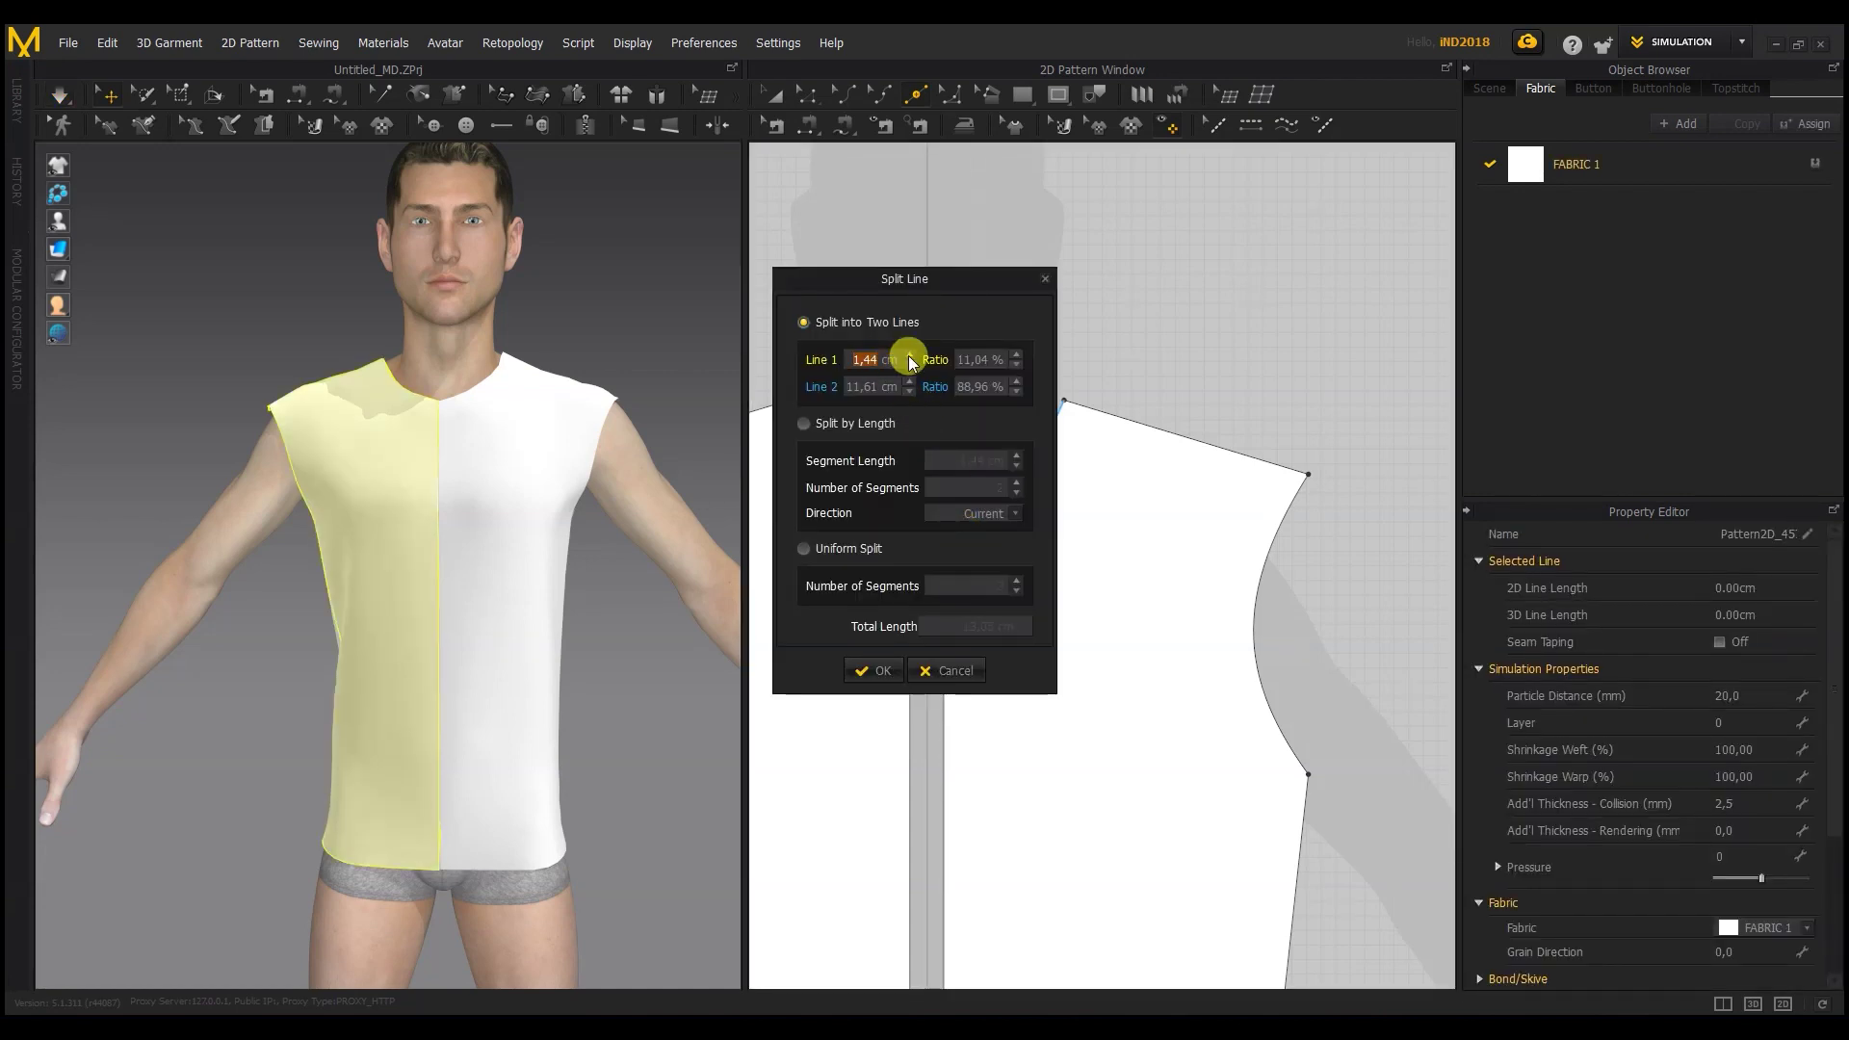
text(2)
key(Return)
scroll(1061, 401, down, 4)
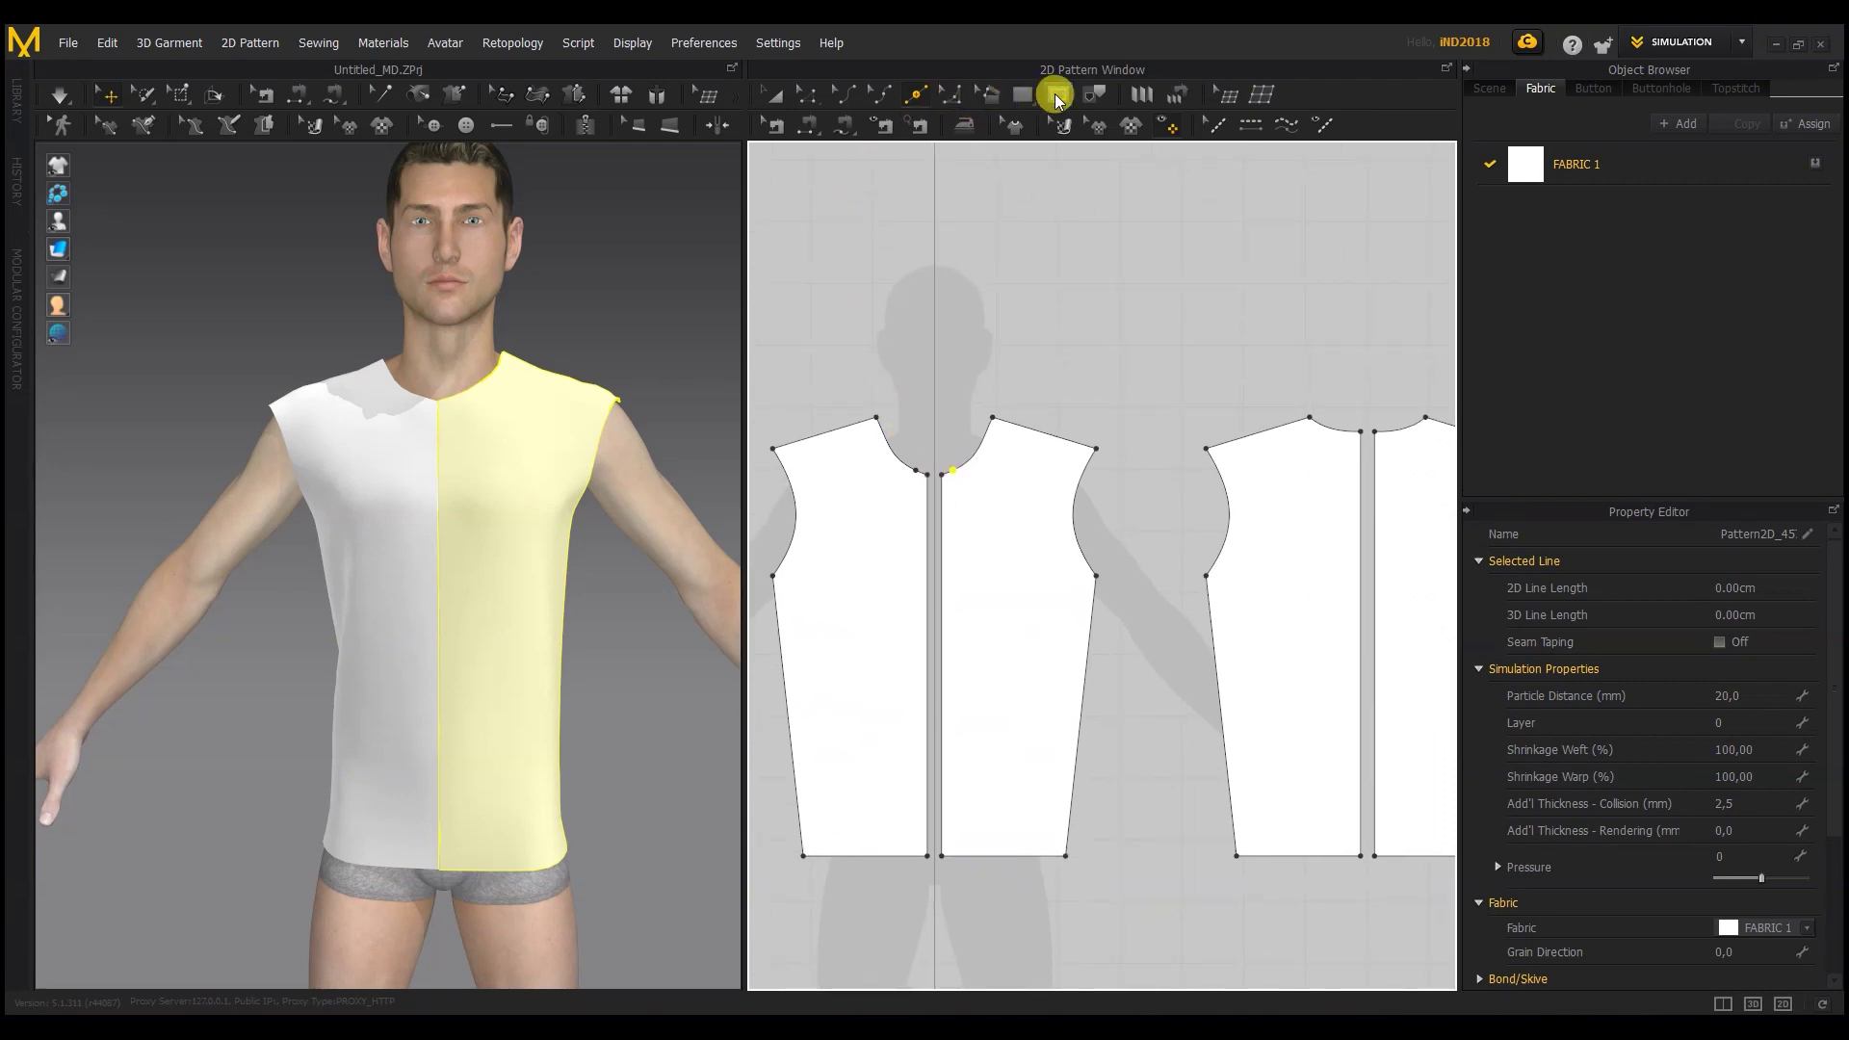
Step: Draw a vertical internal line about 62 cm long on each front half, from the new neckline point to the hem
click(1057, 100)
click(1078, 128)
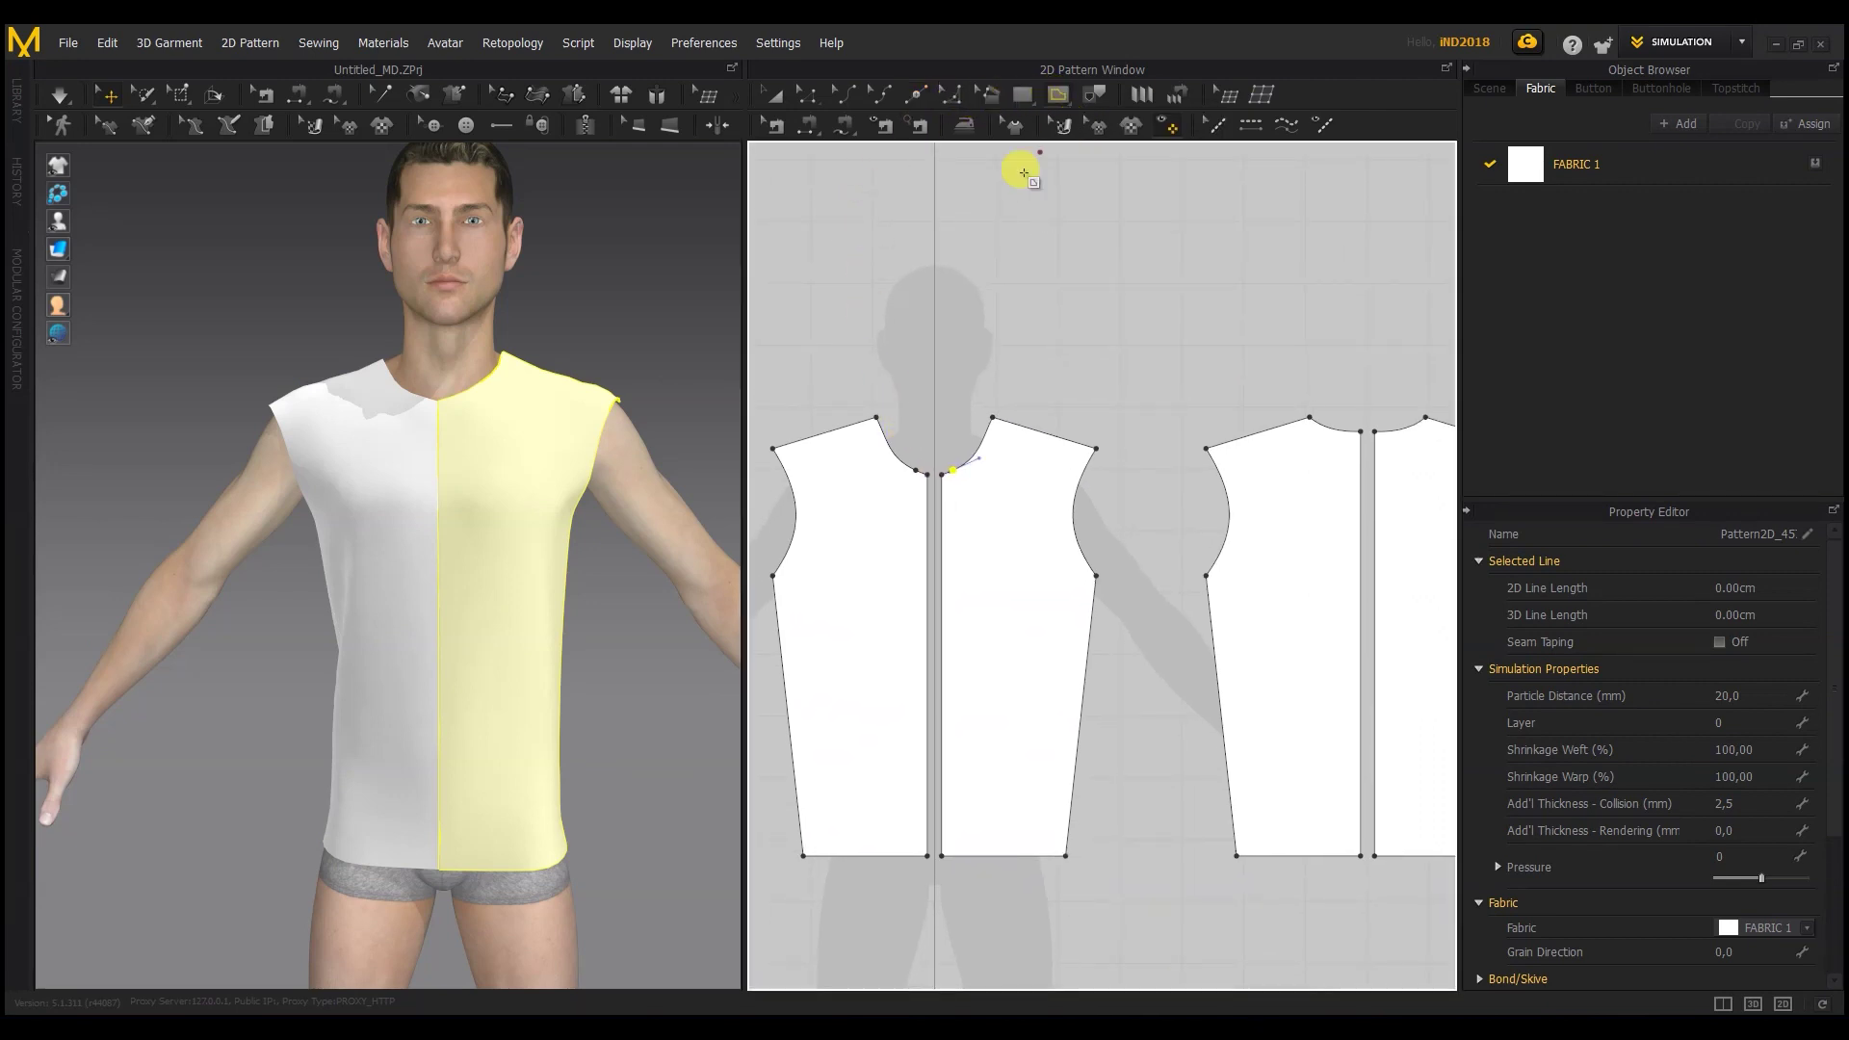
click(915, 470)
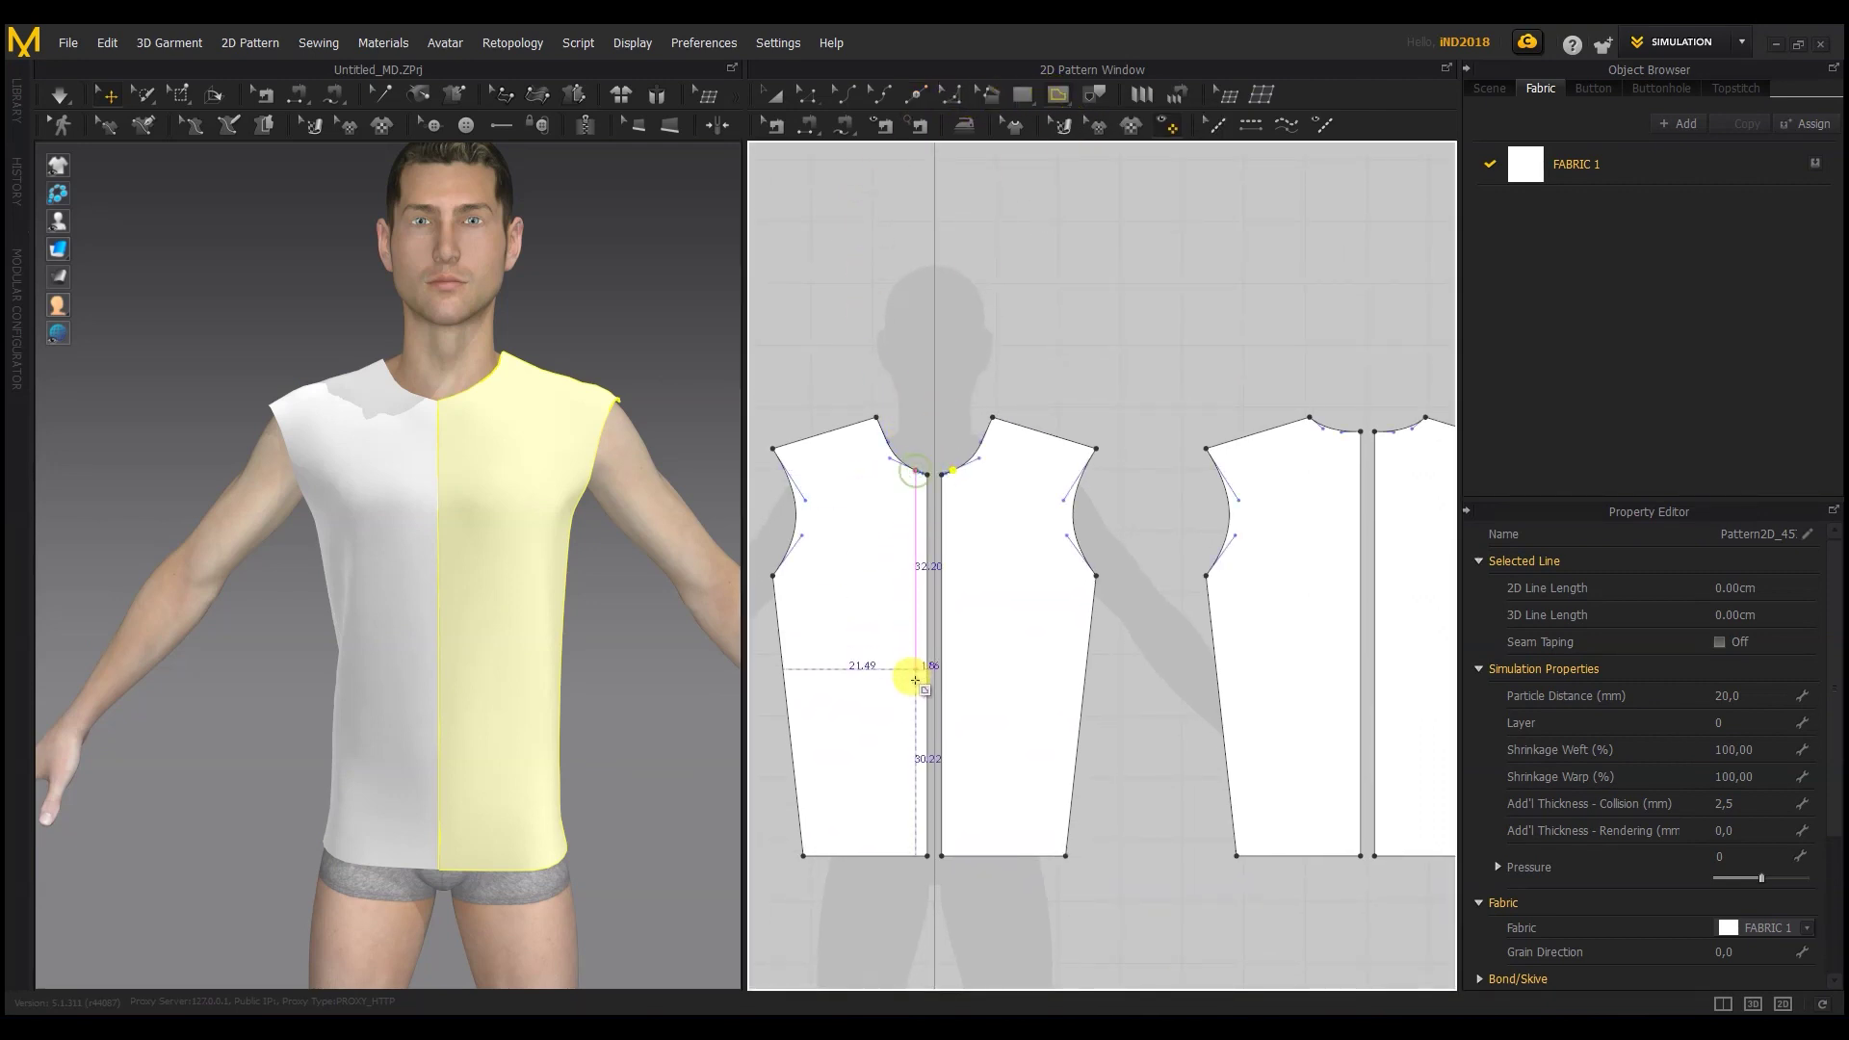
click(916, 854)
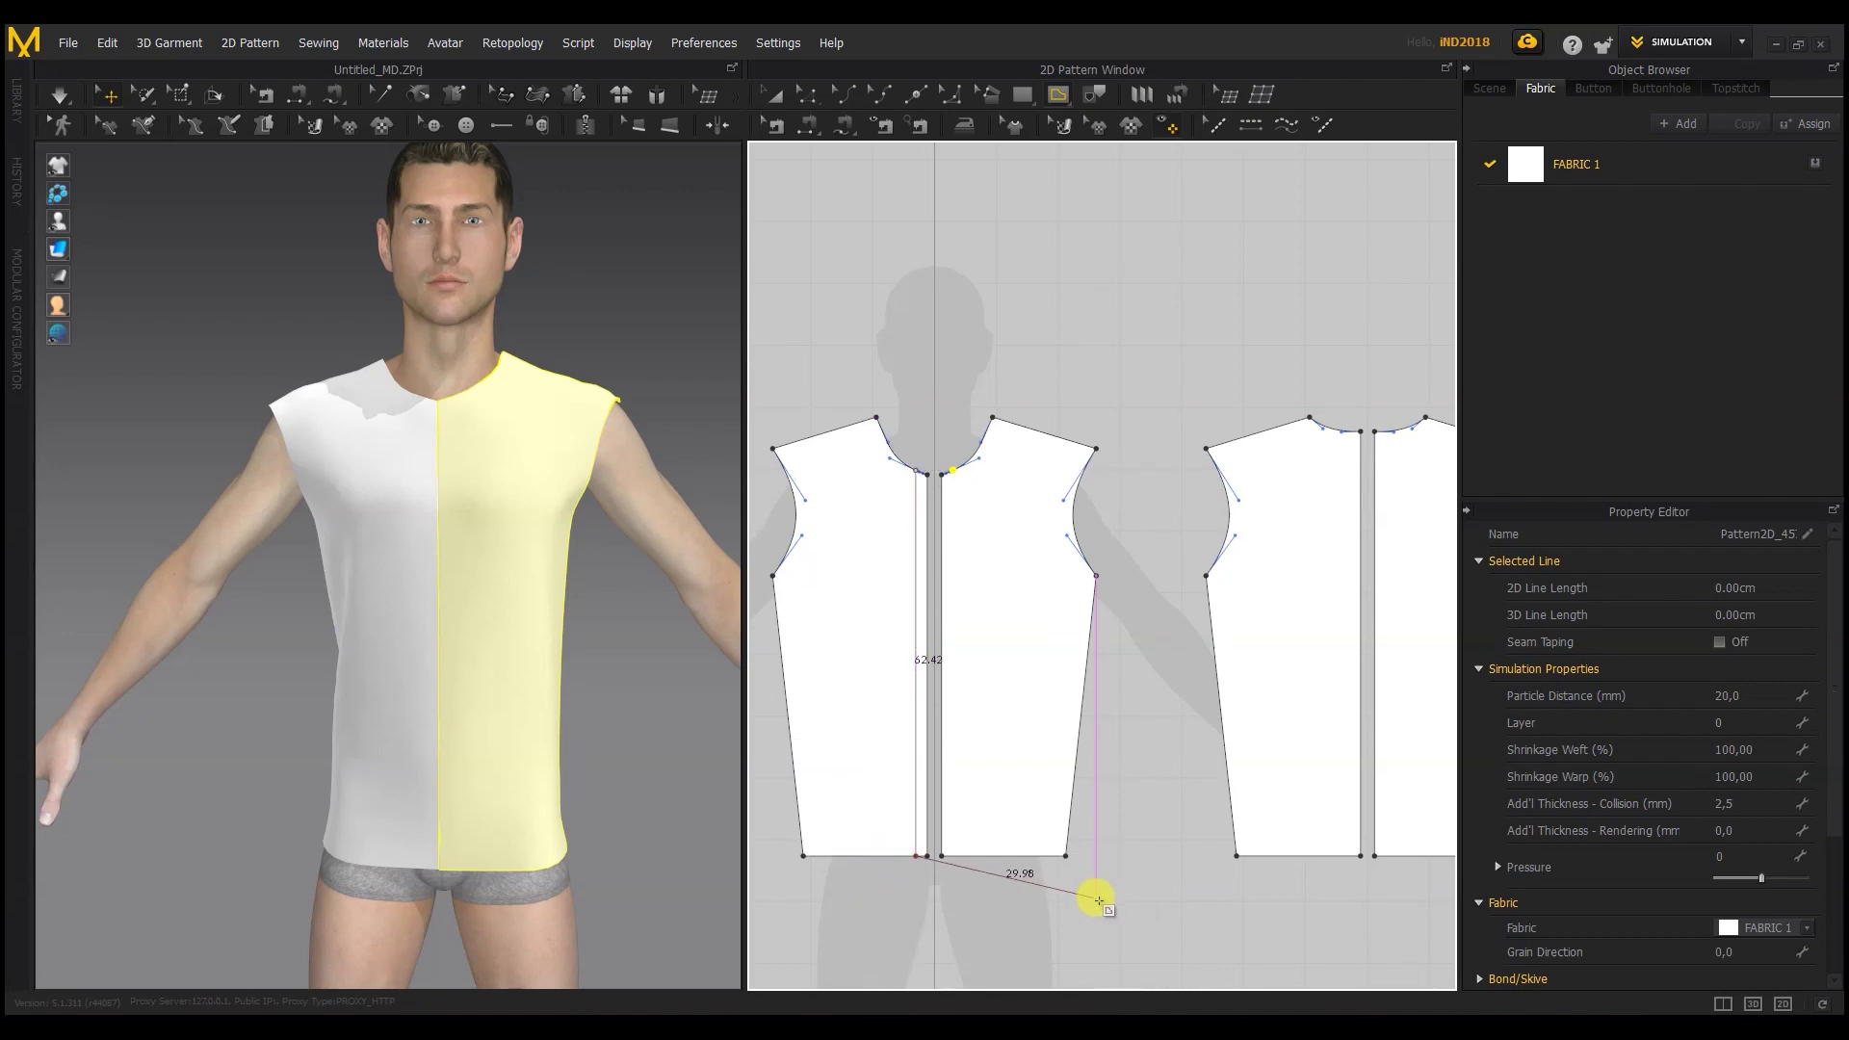
key(Return)
click(953, 471)
click(950, 854)
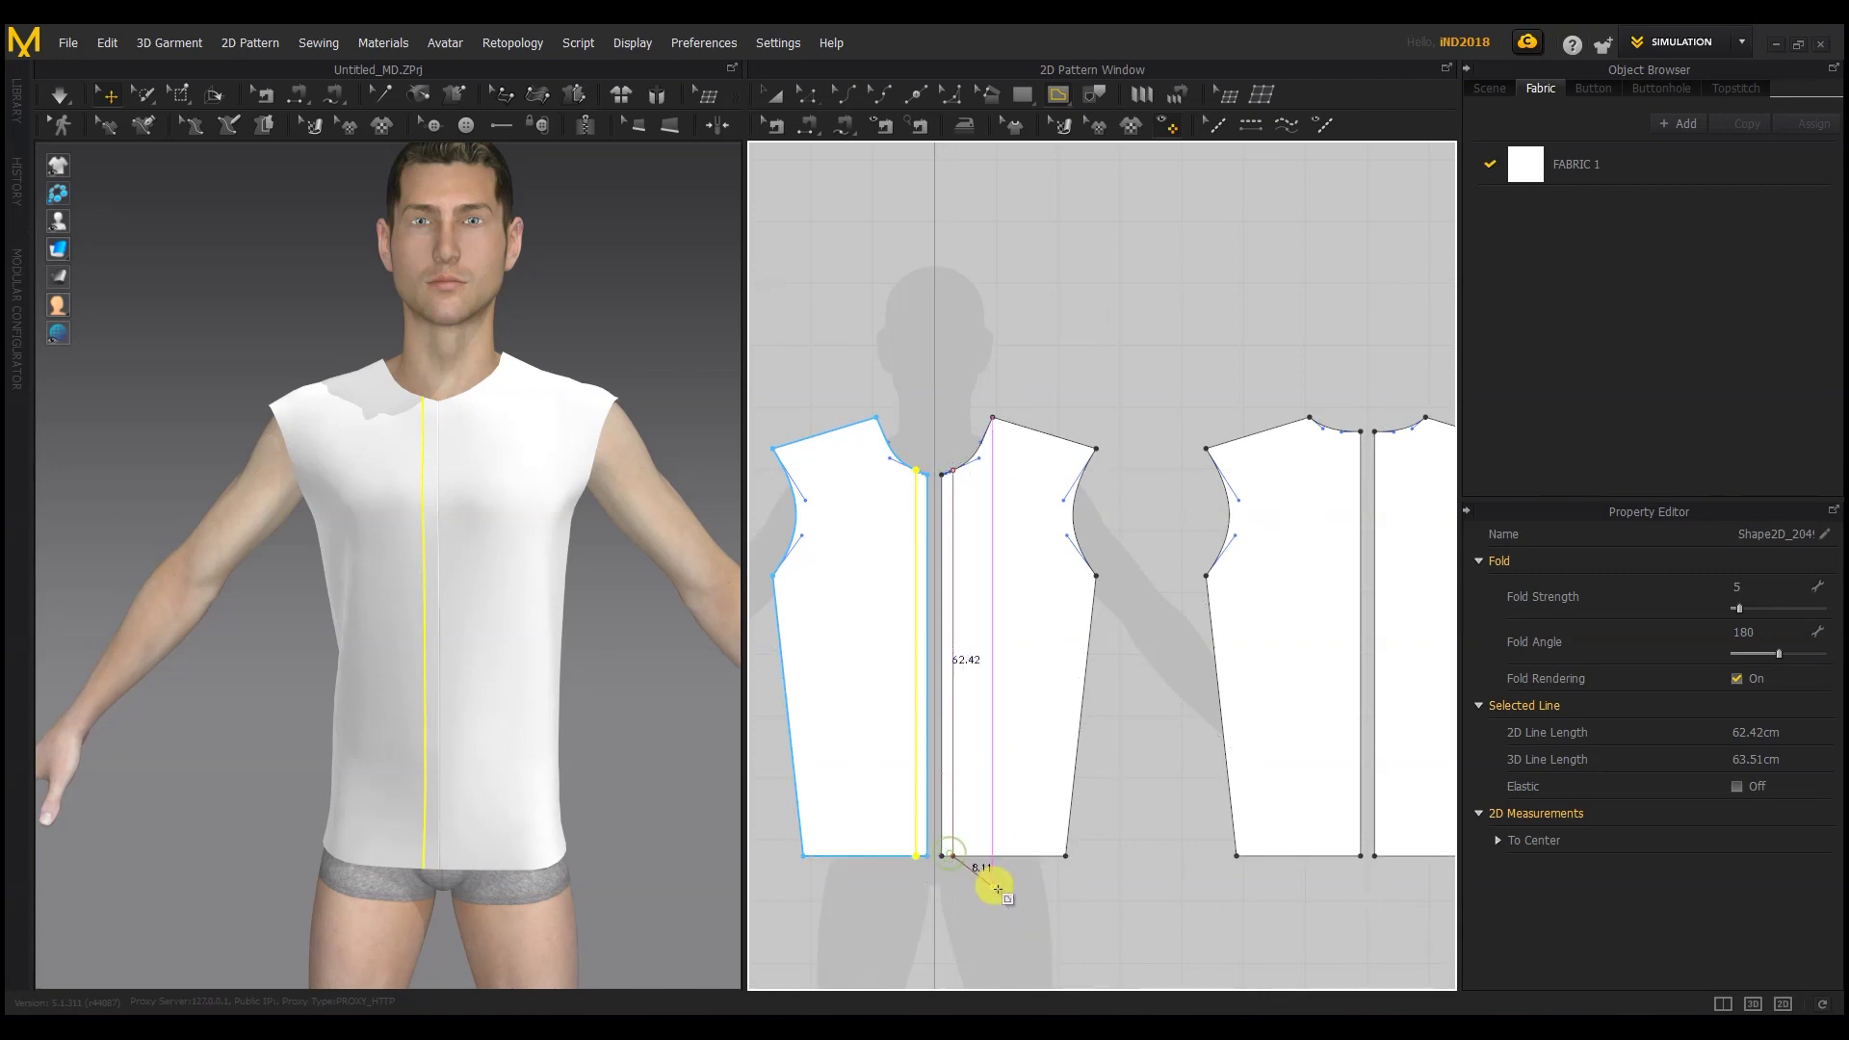
key(Return)
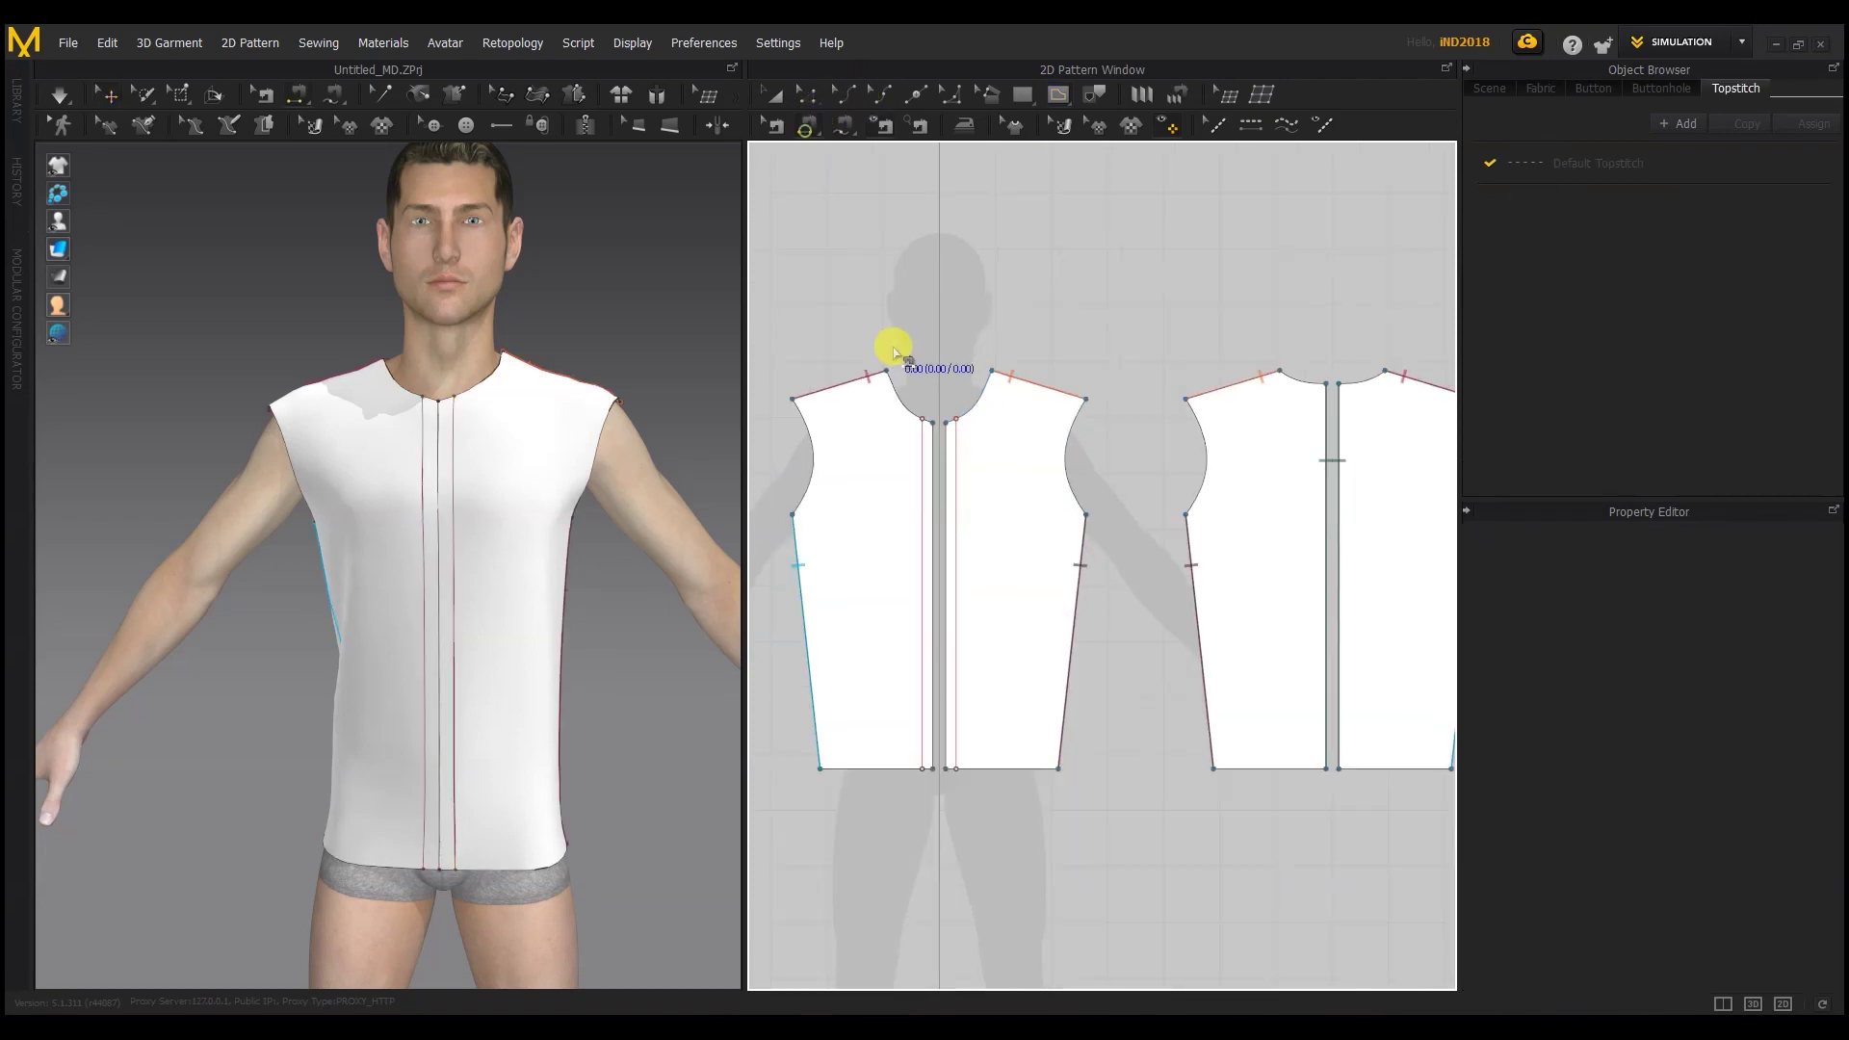
Step: Sew the front halves as an overlap, joining internal lines to the opposite half's centre edge, and simulate
click(925, 453)
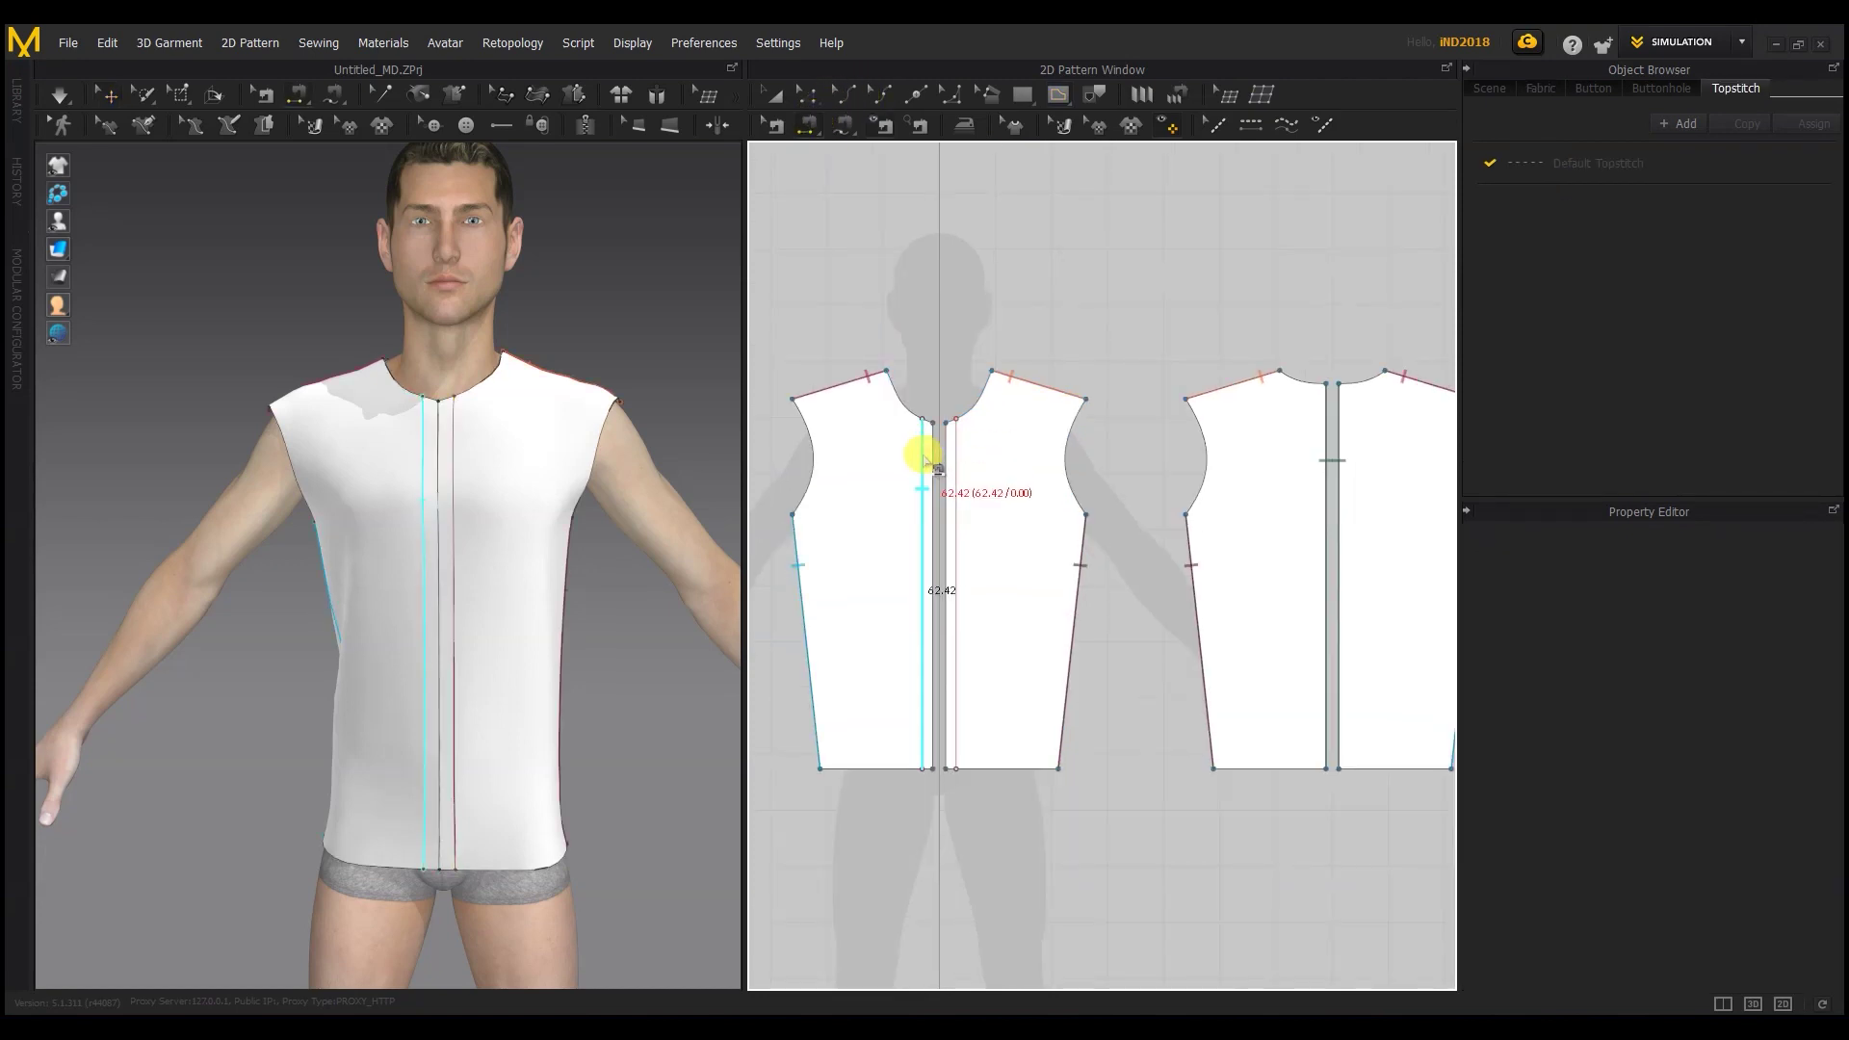
click(943, 460)
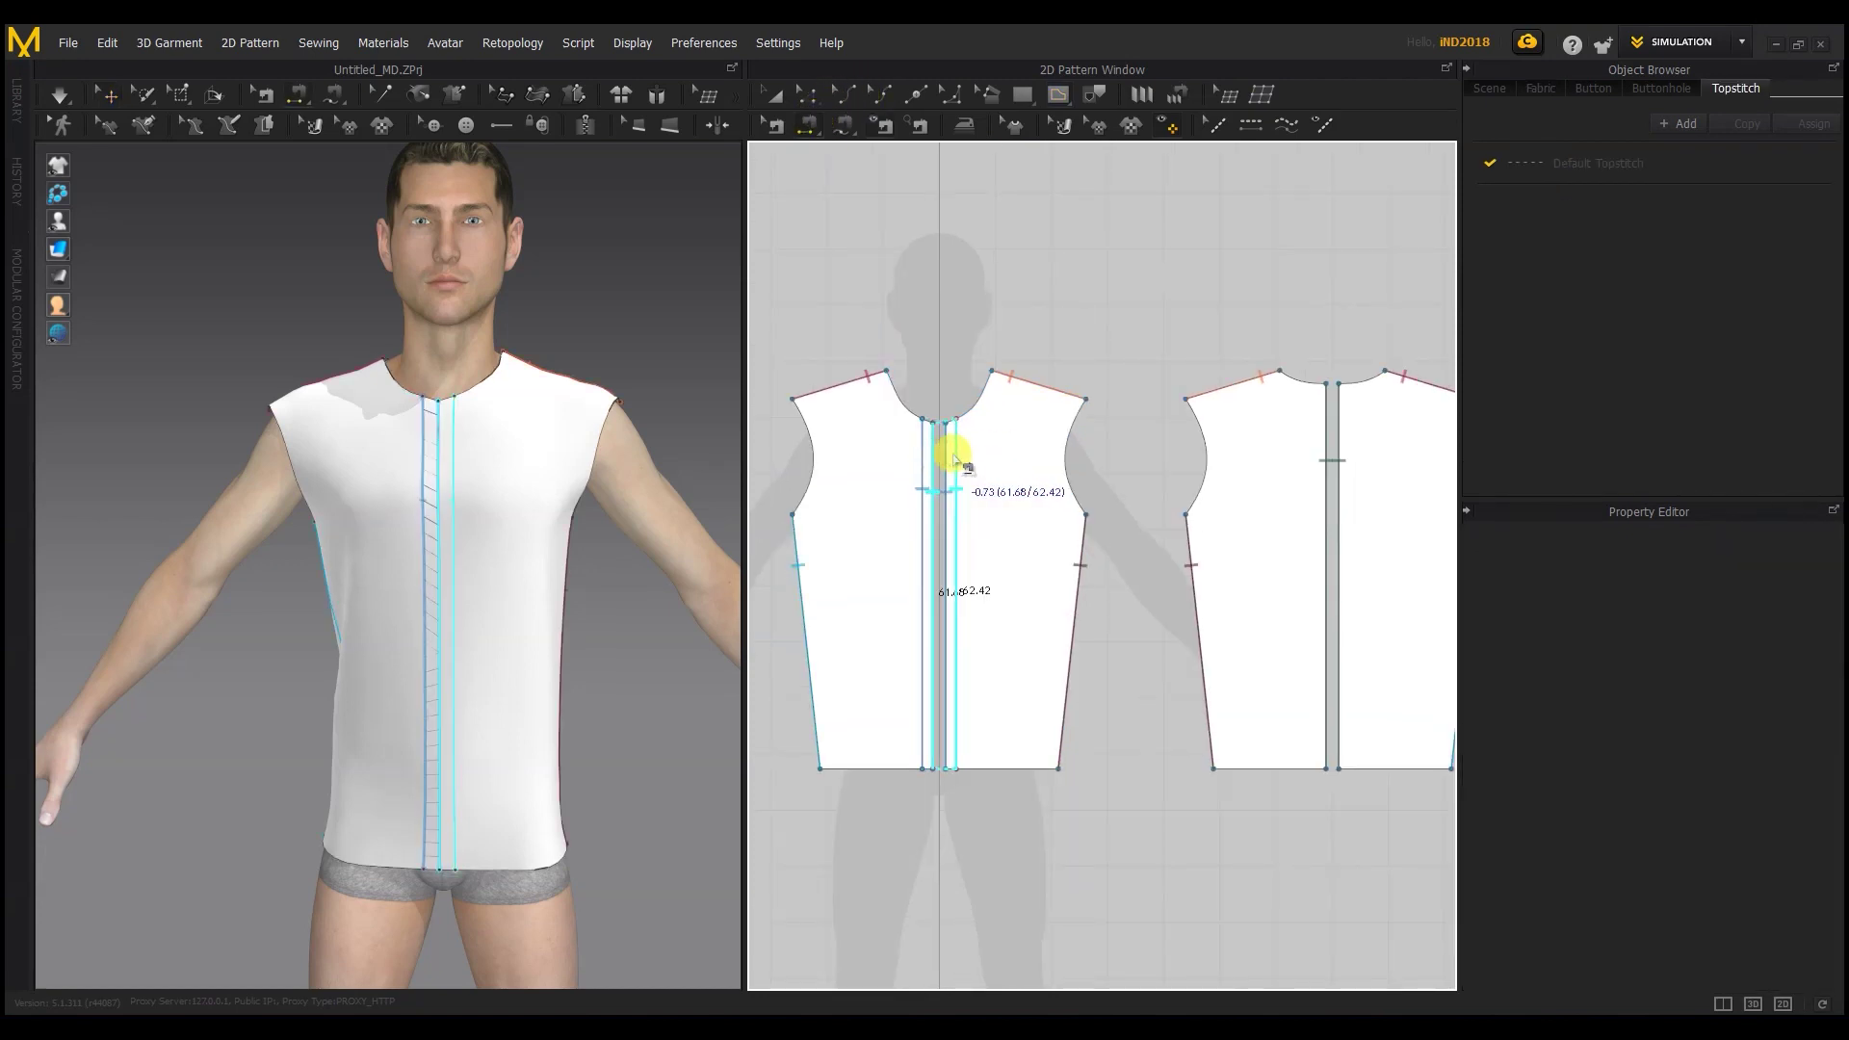
click(59, 95)
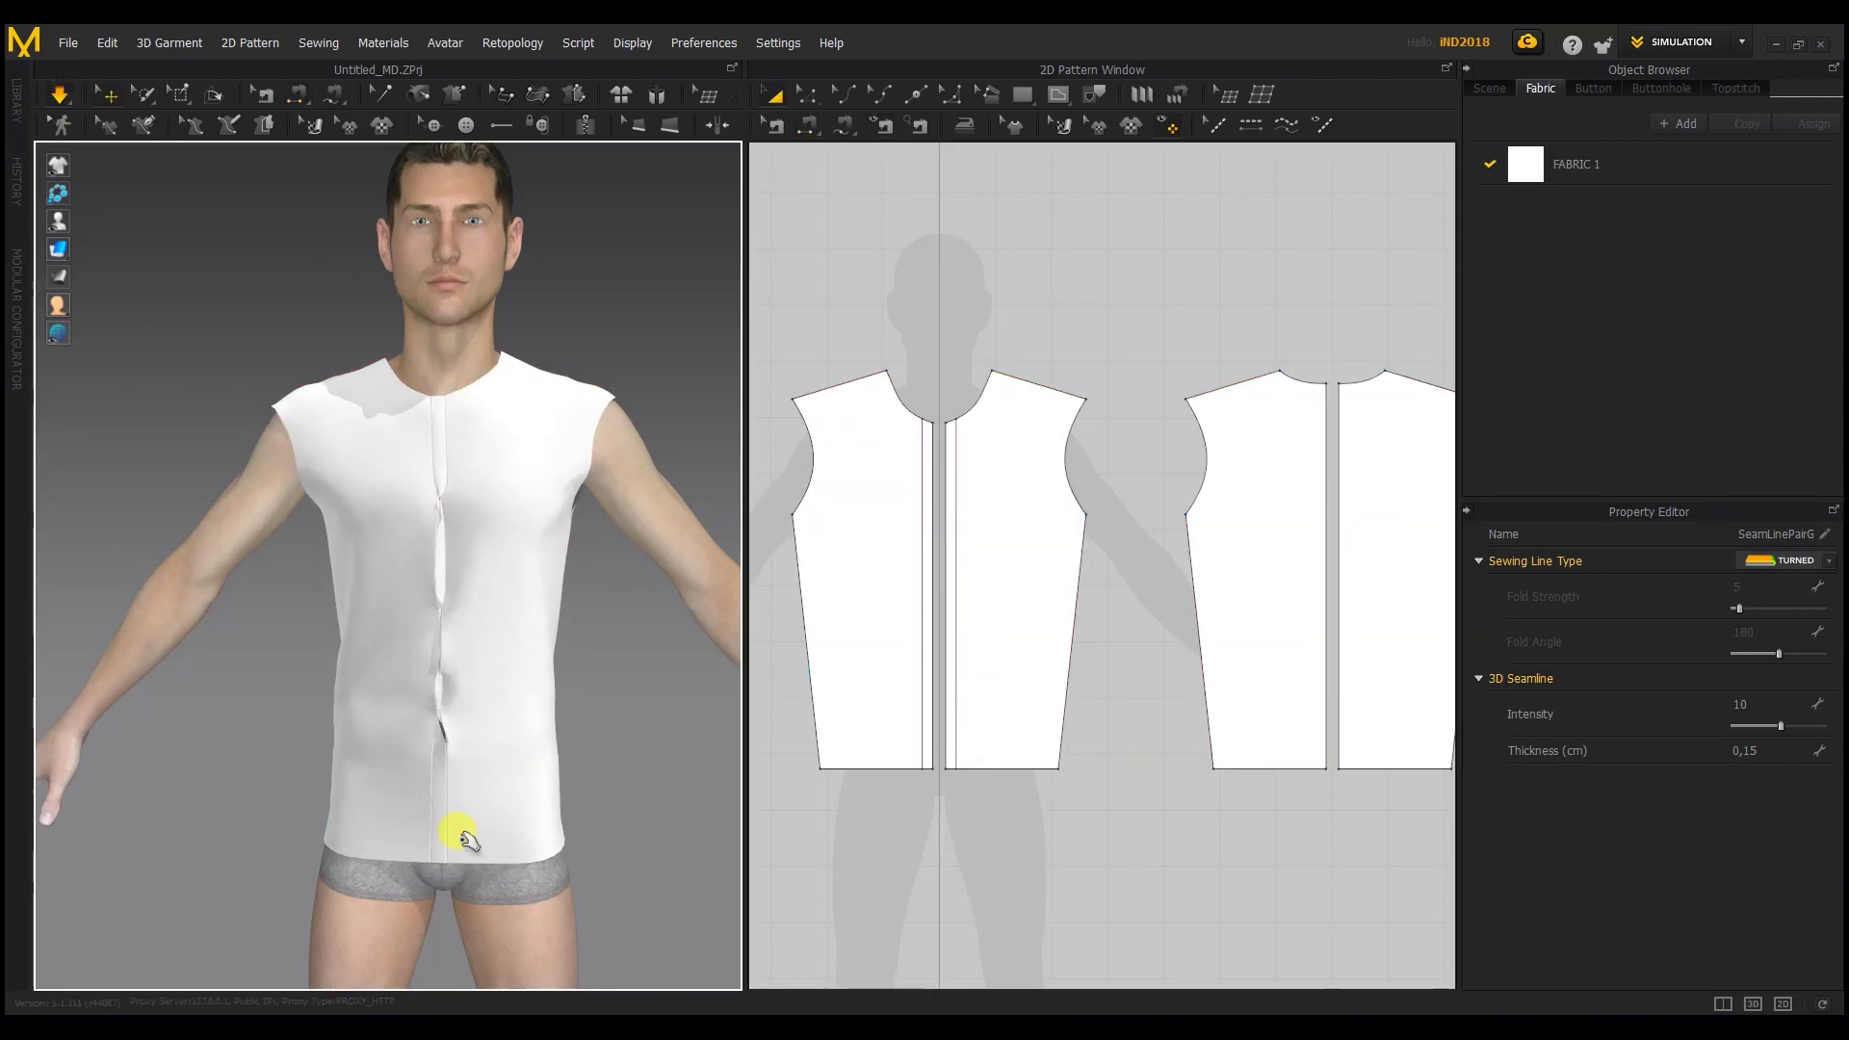
Step: Pull the overlapping front edges in the running simulation until the placket lies flat on the chest
drag(442, 762, 445, 583)
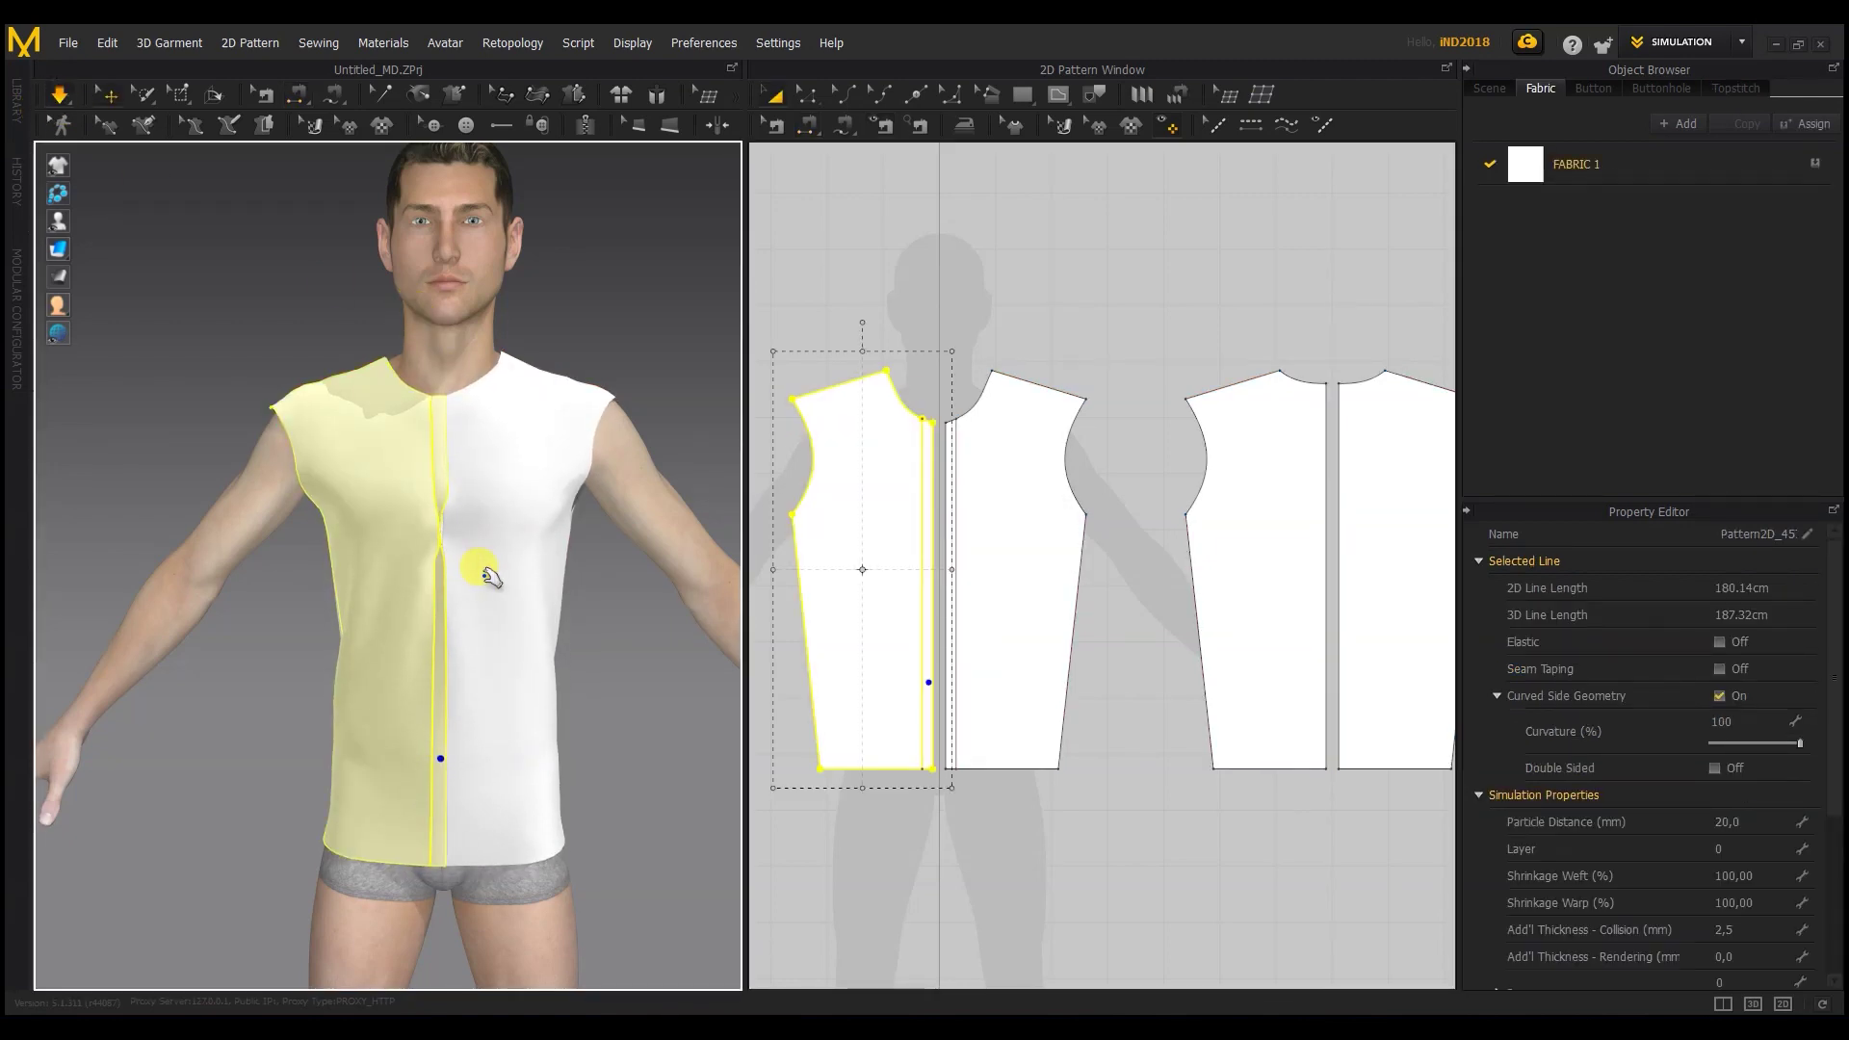
click(480, 555)
click(619, 705)
scroll(578, 674, down, 2)
mouse_move(438, 587)
right_down()
mouse_move(469, 595)
mouse_move(454, 576)
right_up()
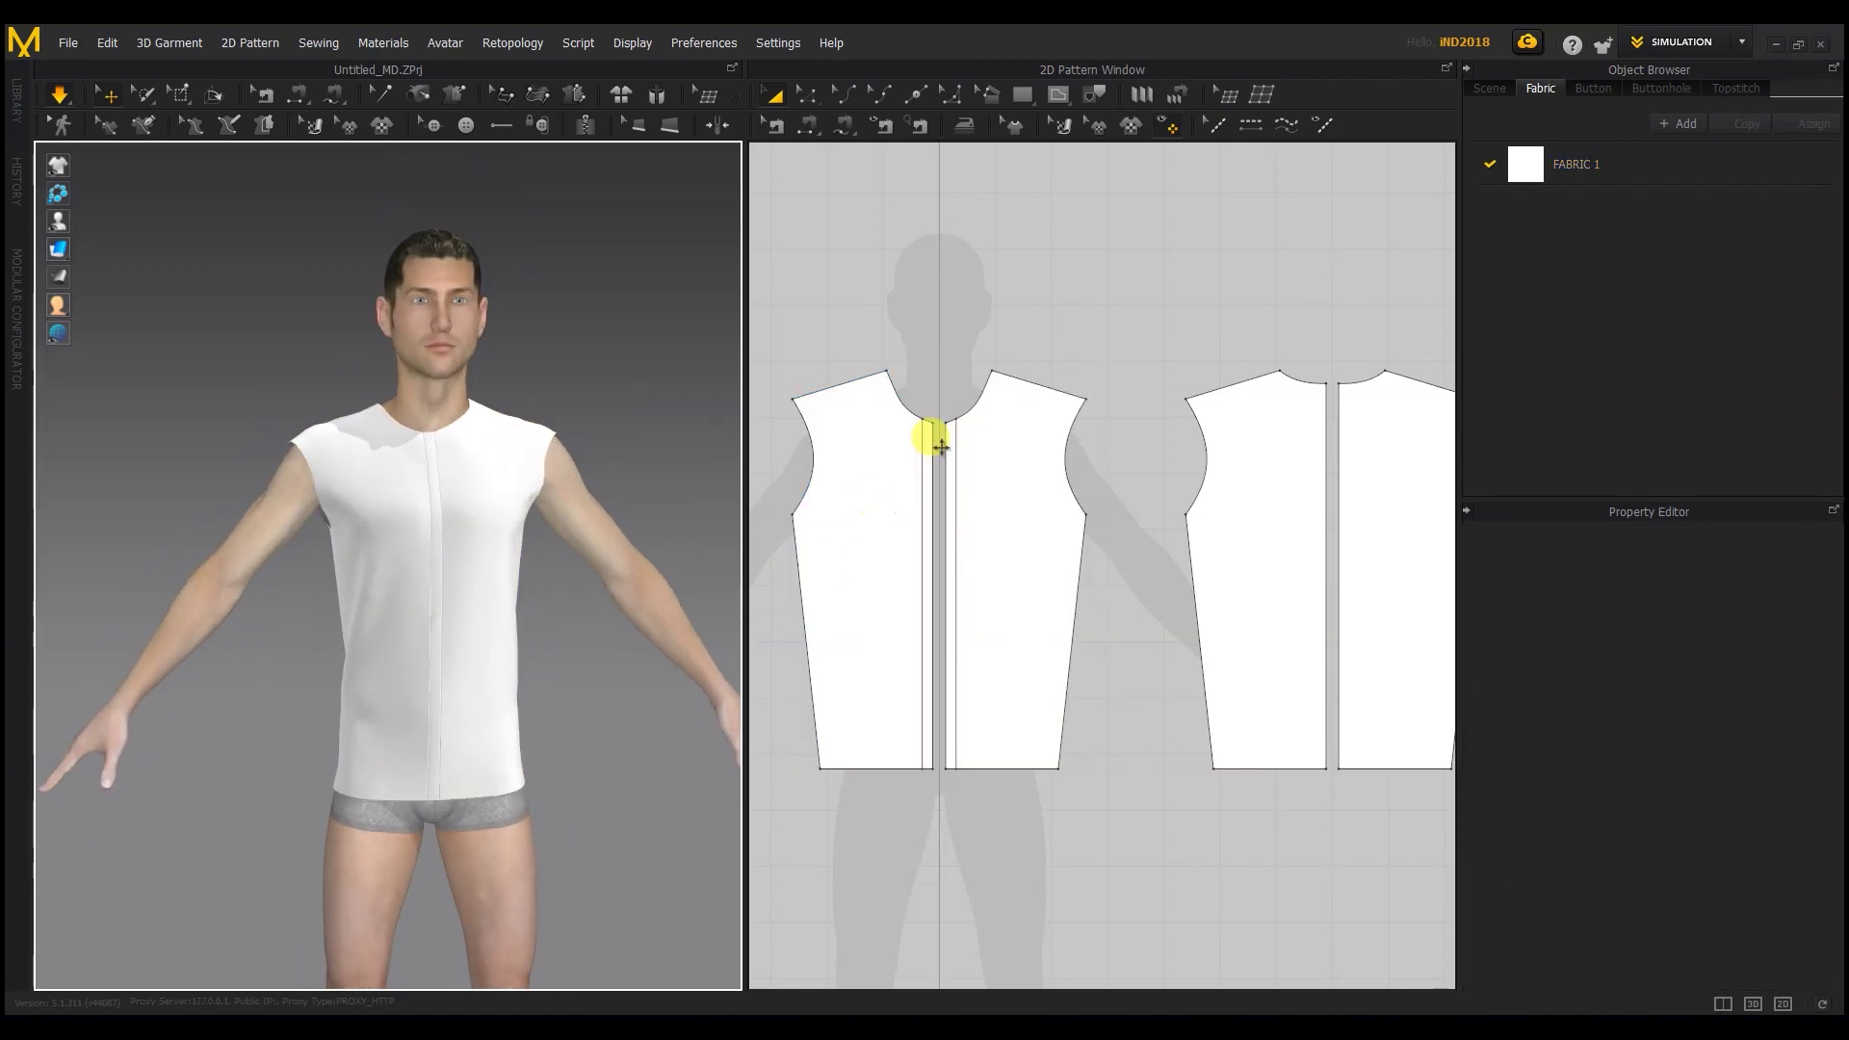
Step: Draw a narrow rectangular placket pattern about 2 × 62 cm over the strip between an internal line and its centre front edge
click(991, 120)
scroll(1003, 503, up, 5)
scroll(915, 227, down, 3)
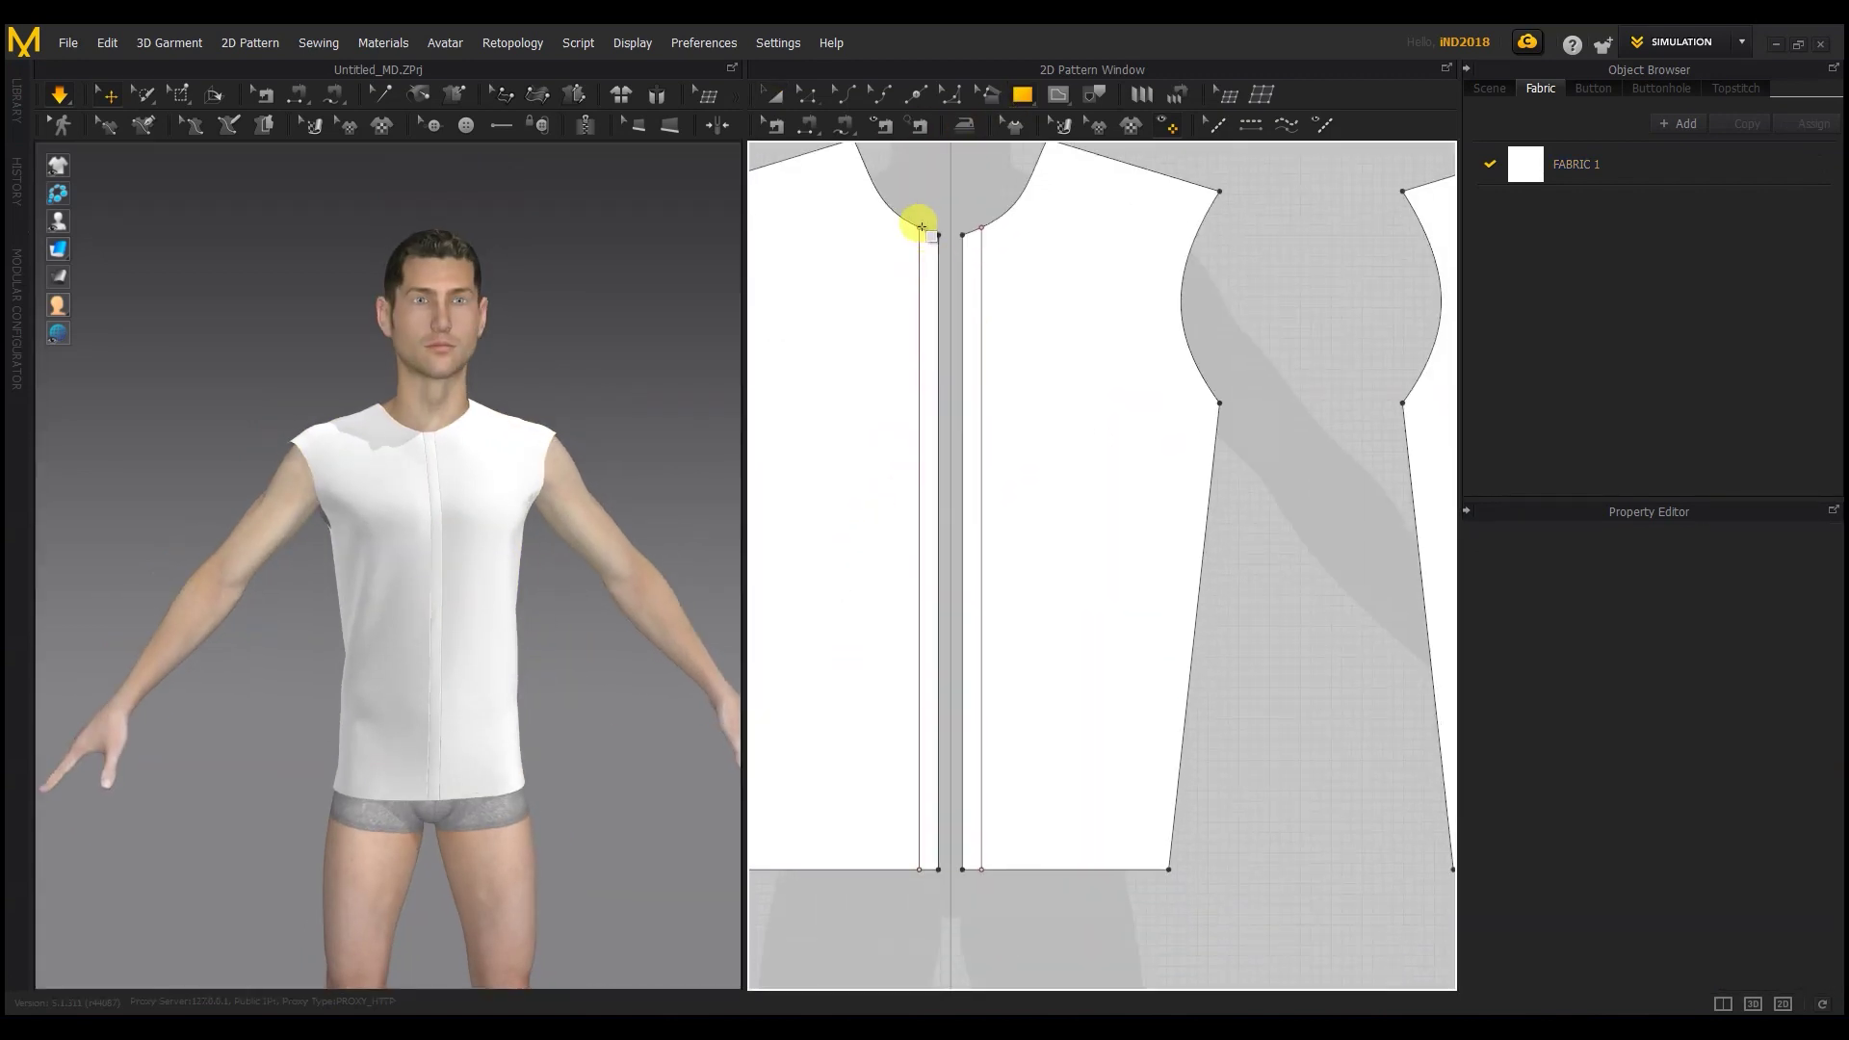
drag(914, 331, 922, 789)
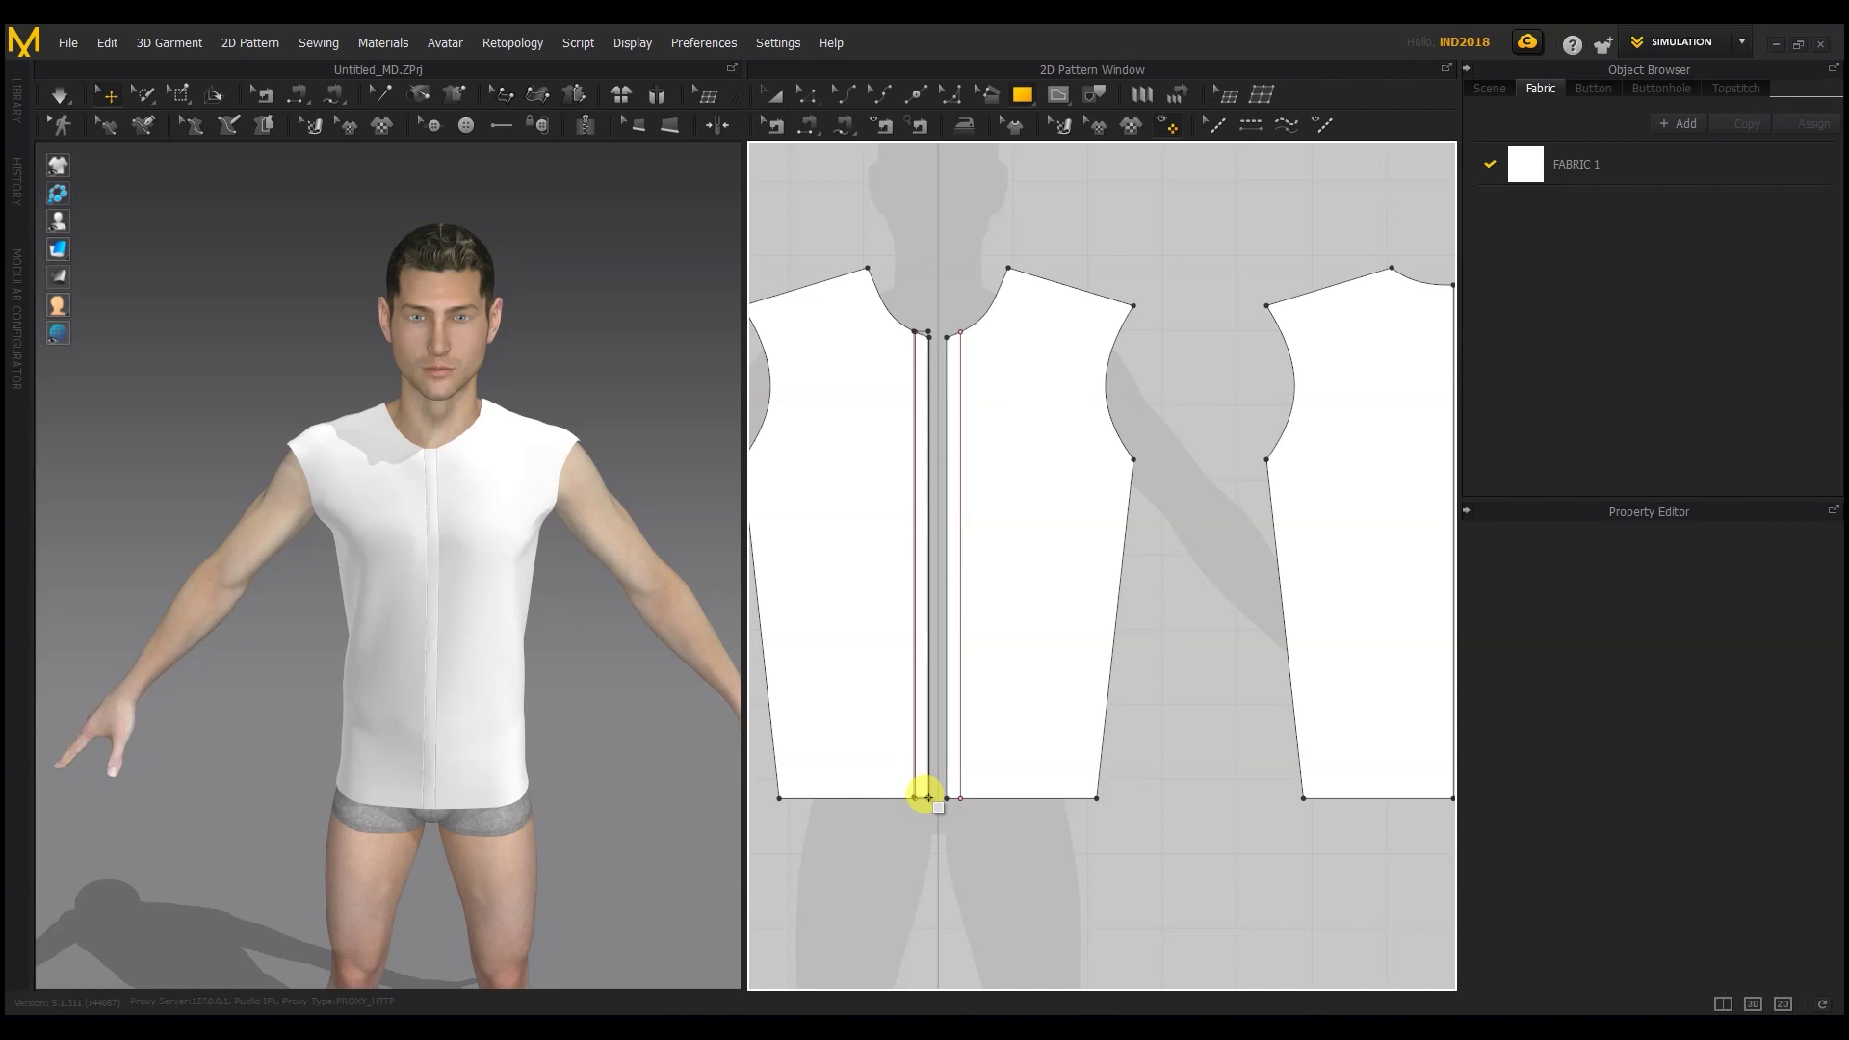
right_drag(430, 544, 338, 541)
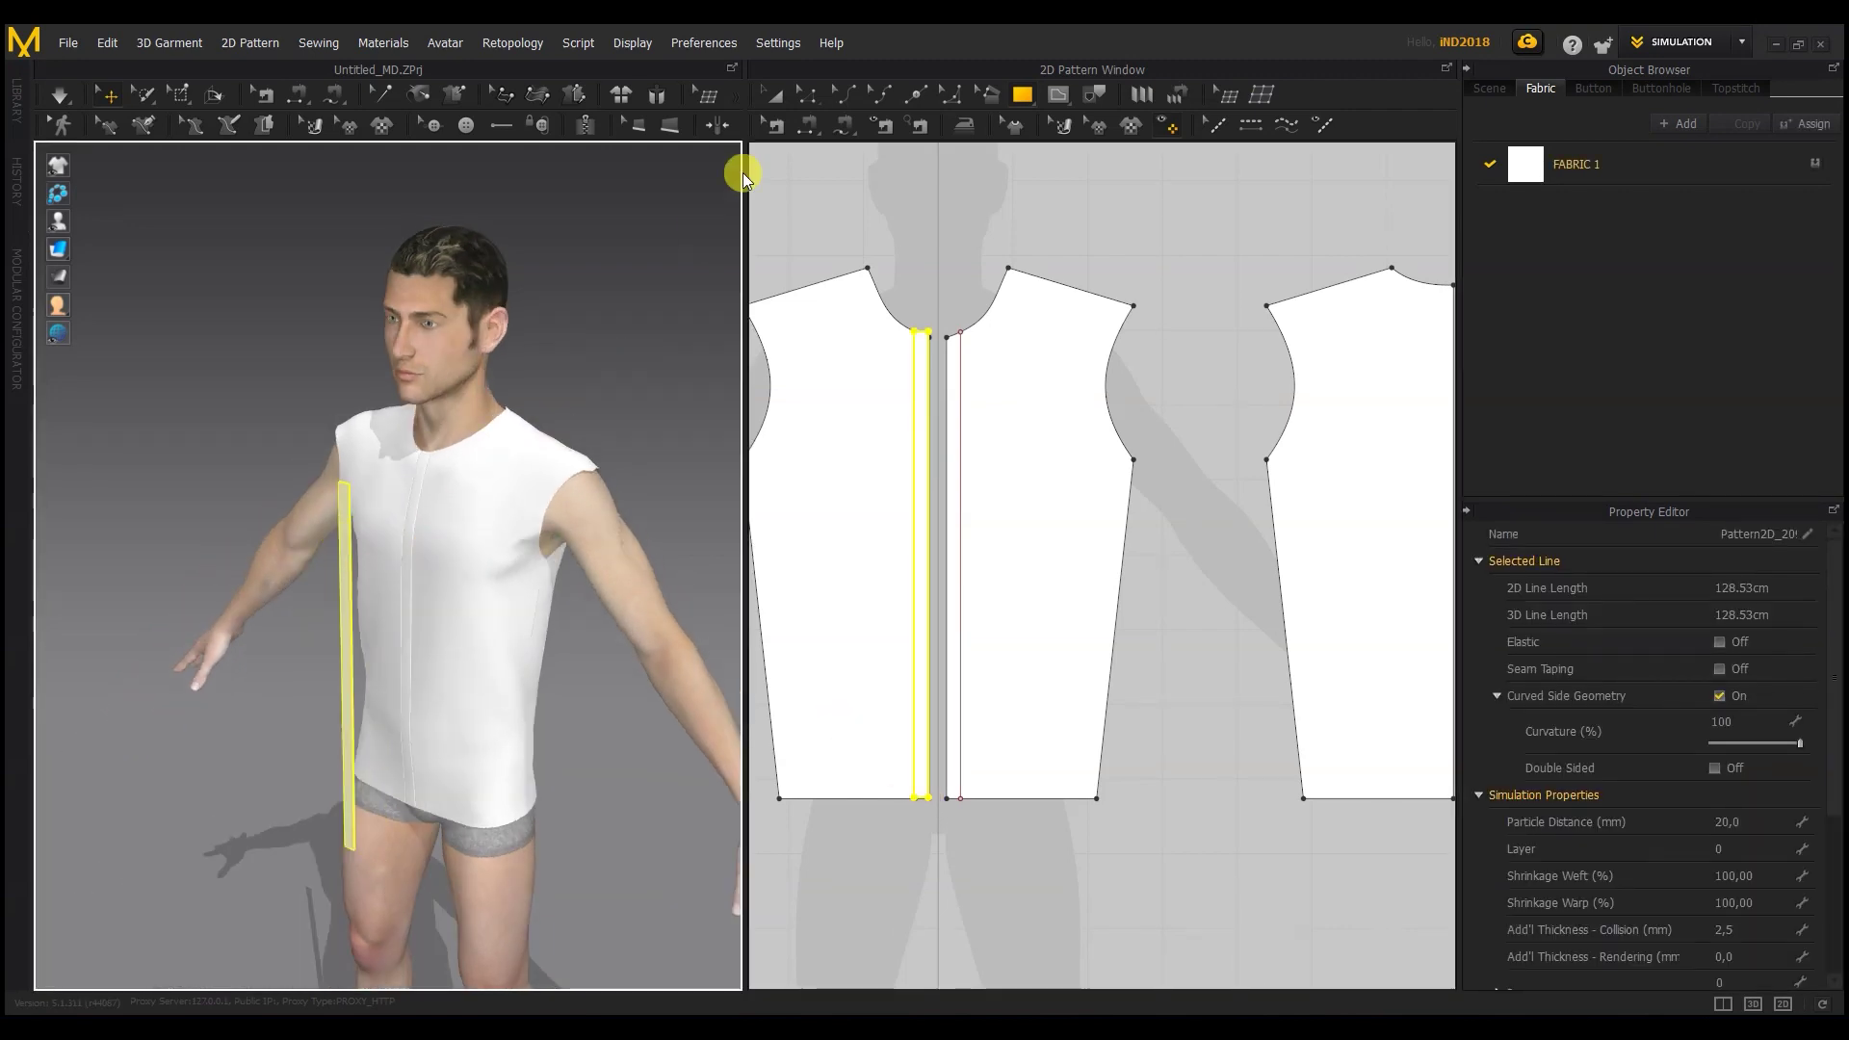
Step: Move the placket rectangle off the front pattern into the empty space beyond the armhole side
click(773, 94)
scroll(911, 383, up, 3)
click(928, 382)
scroll(927, 422, down, 3)
drag(924, 469, 787, 470)
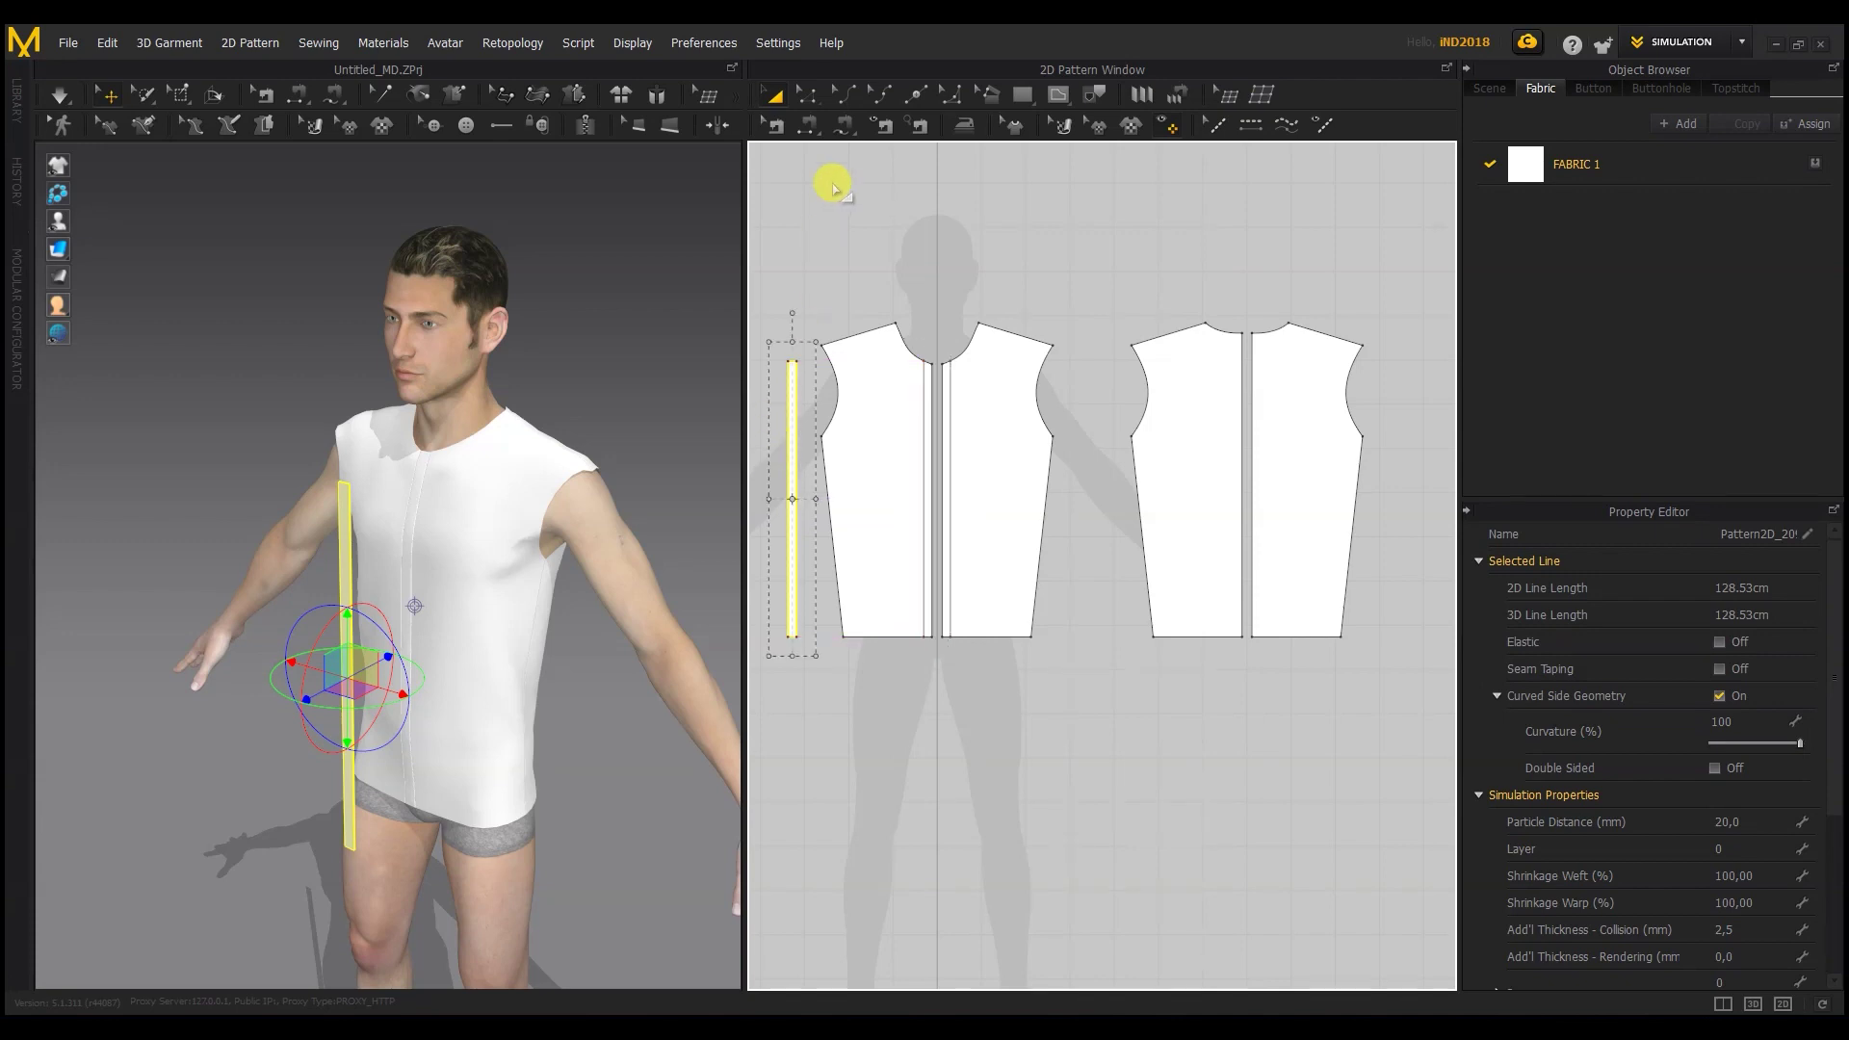
Step: Sew the loose placket strip's two long edges to the internal line and the centre edge of the front half beside it
click(805, 127)
click(784, 384)
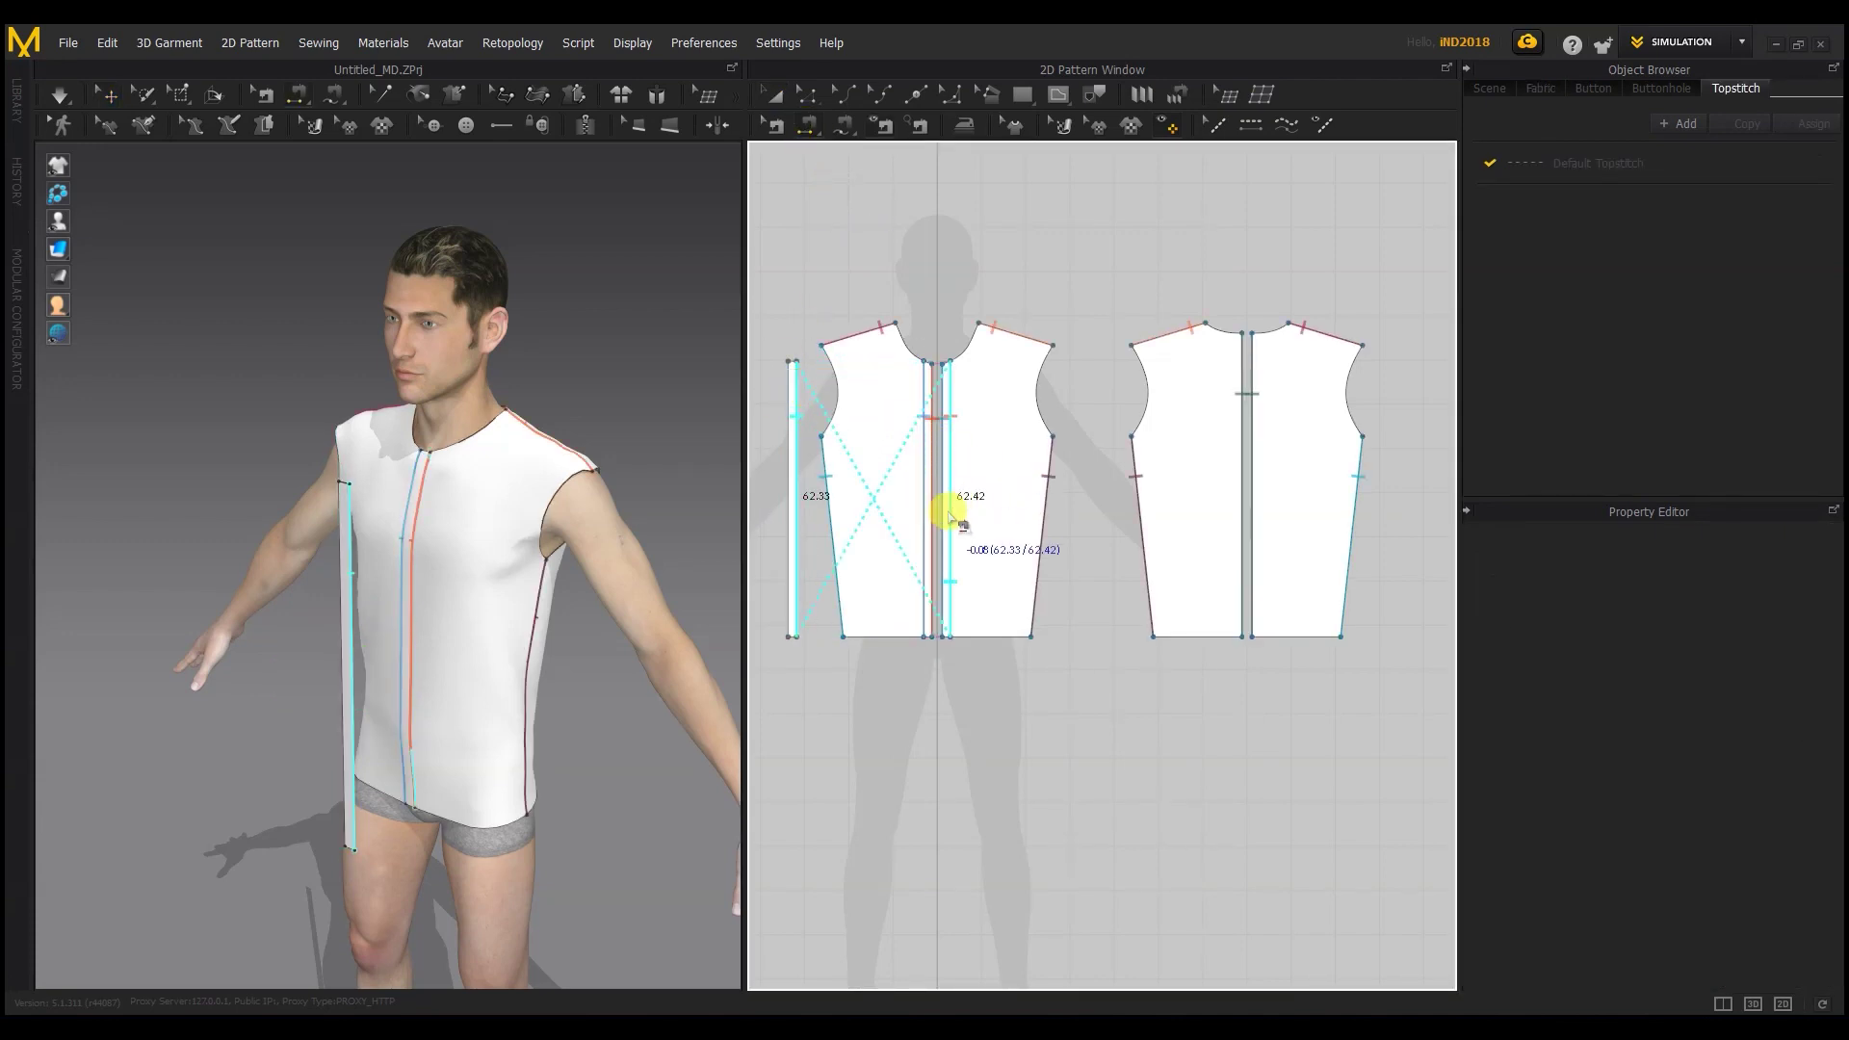
click(801, 536)
click(952, 595)
click(783, 491)
key(Escape)
click(785, 556)
click(940, 578)
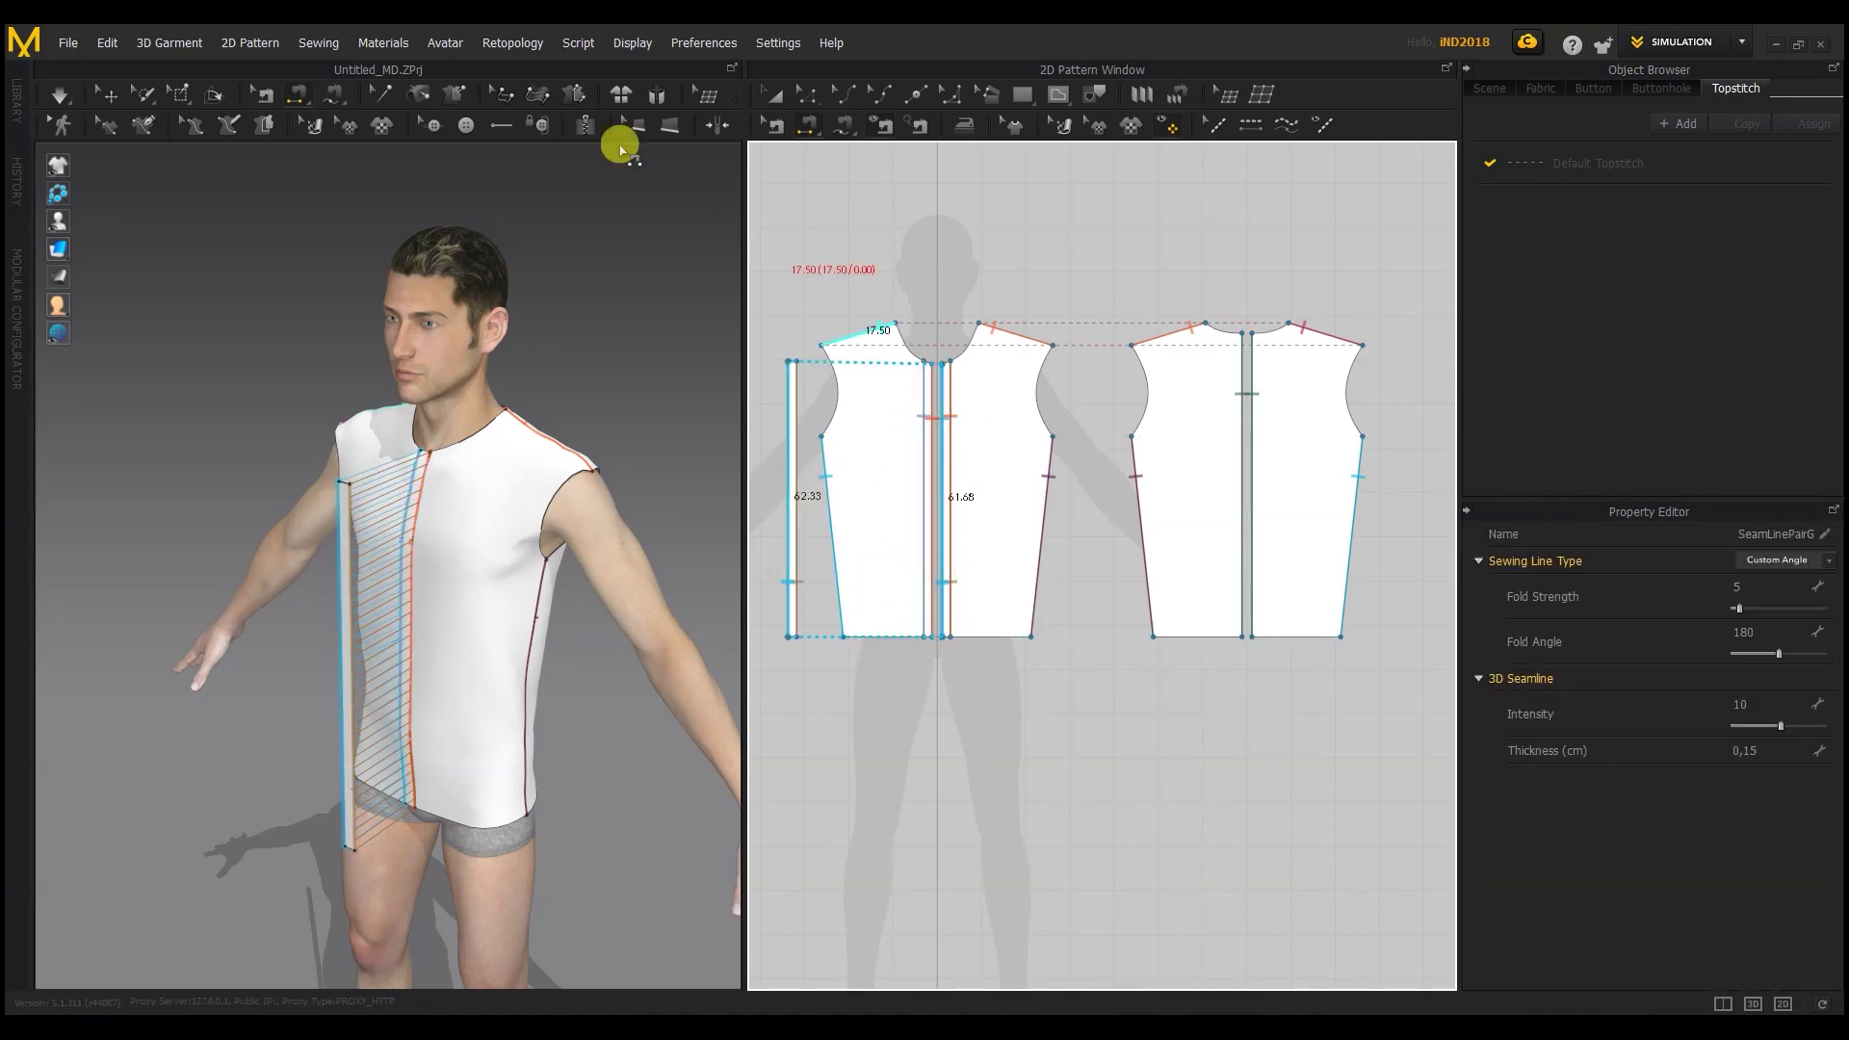
Step: Simulate the garment so the sewn placket strip attaches to the front, and inspect the chest and neckline
click(60, 94)
right_drag(395, 613, 489, 767)
right_drag(559, 683, 462, 660)
scroll(392, 423, up, 3)
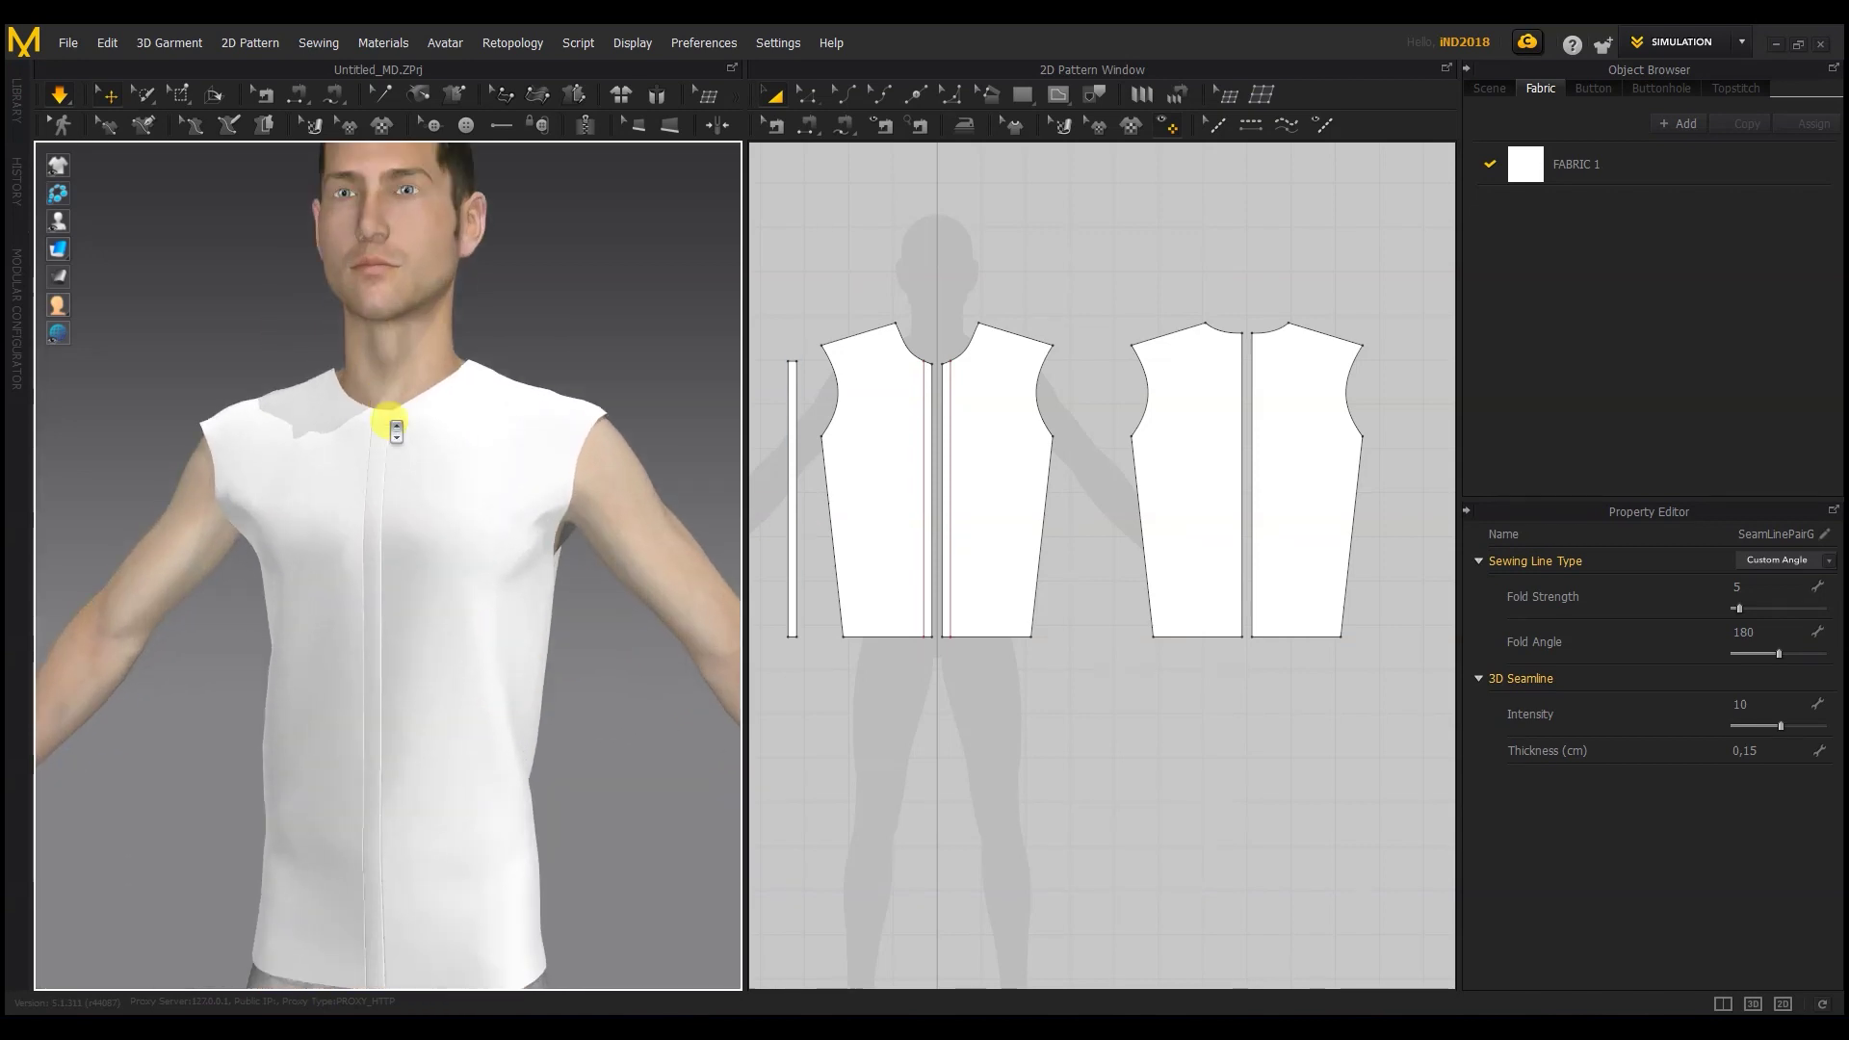
scroll(385, 462, up, 2)
scroll(221, 520, down, 5)
Step: Create a 30 × 10 cm rectangle pattern above the front halves for the collar
scroll(924, 380, up, 3)
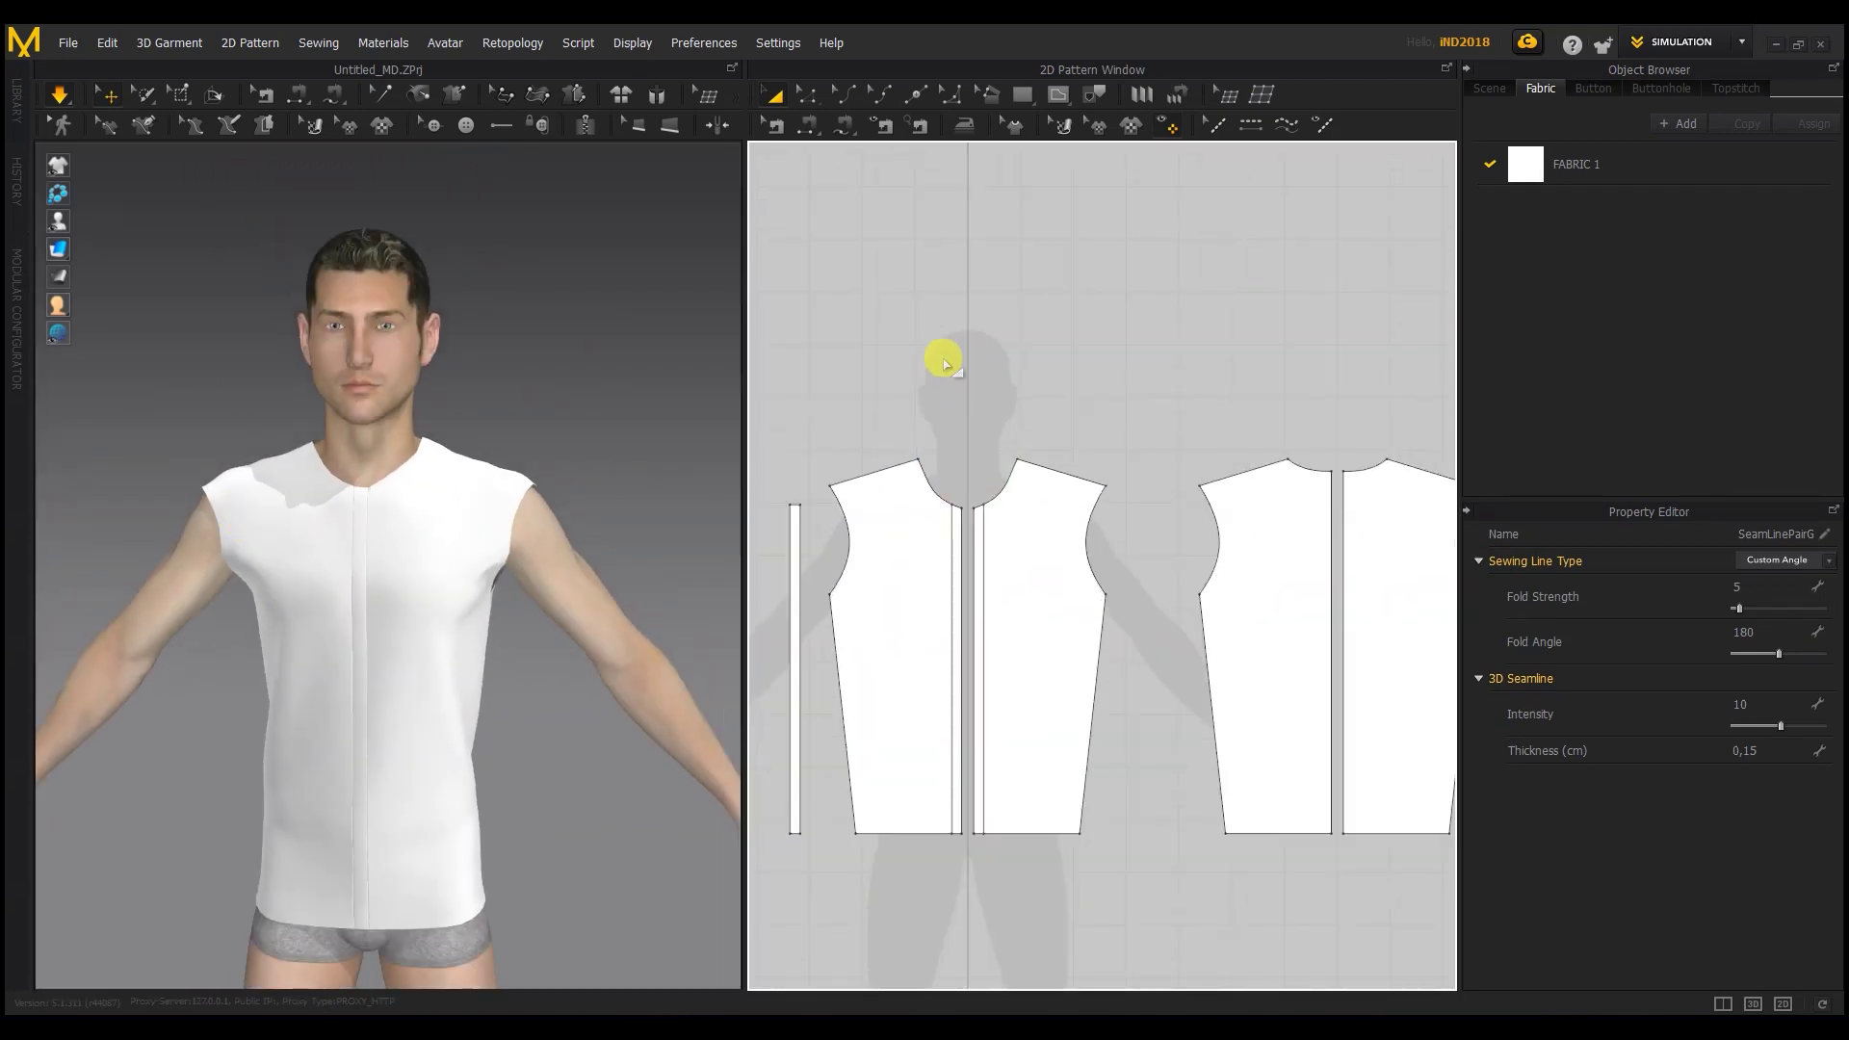
click(956, 328)
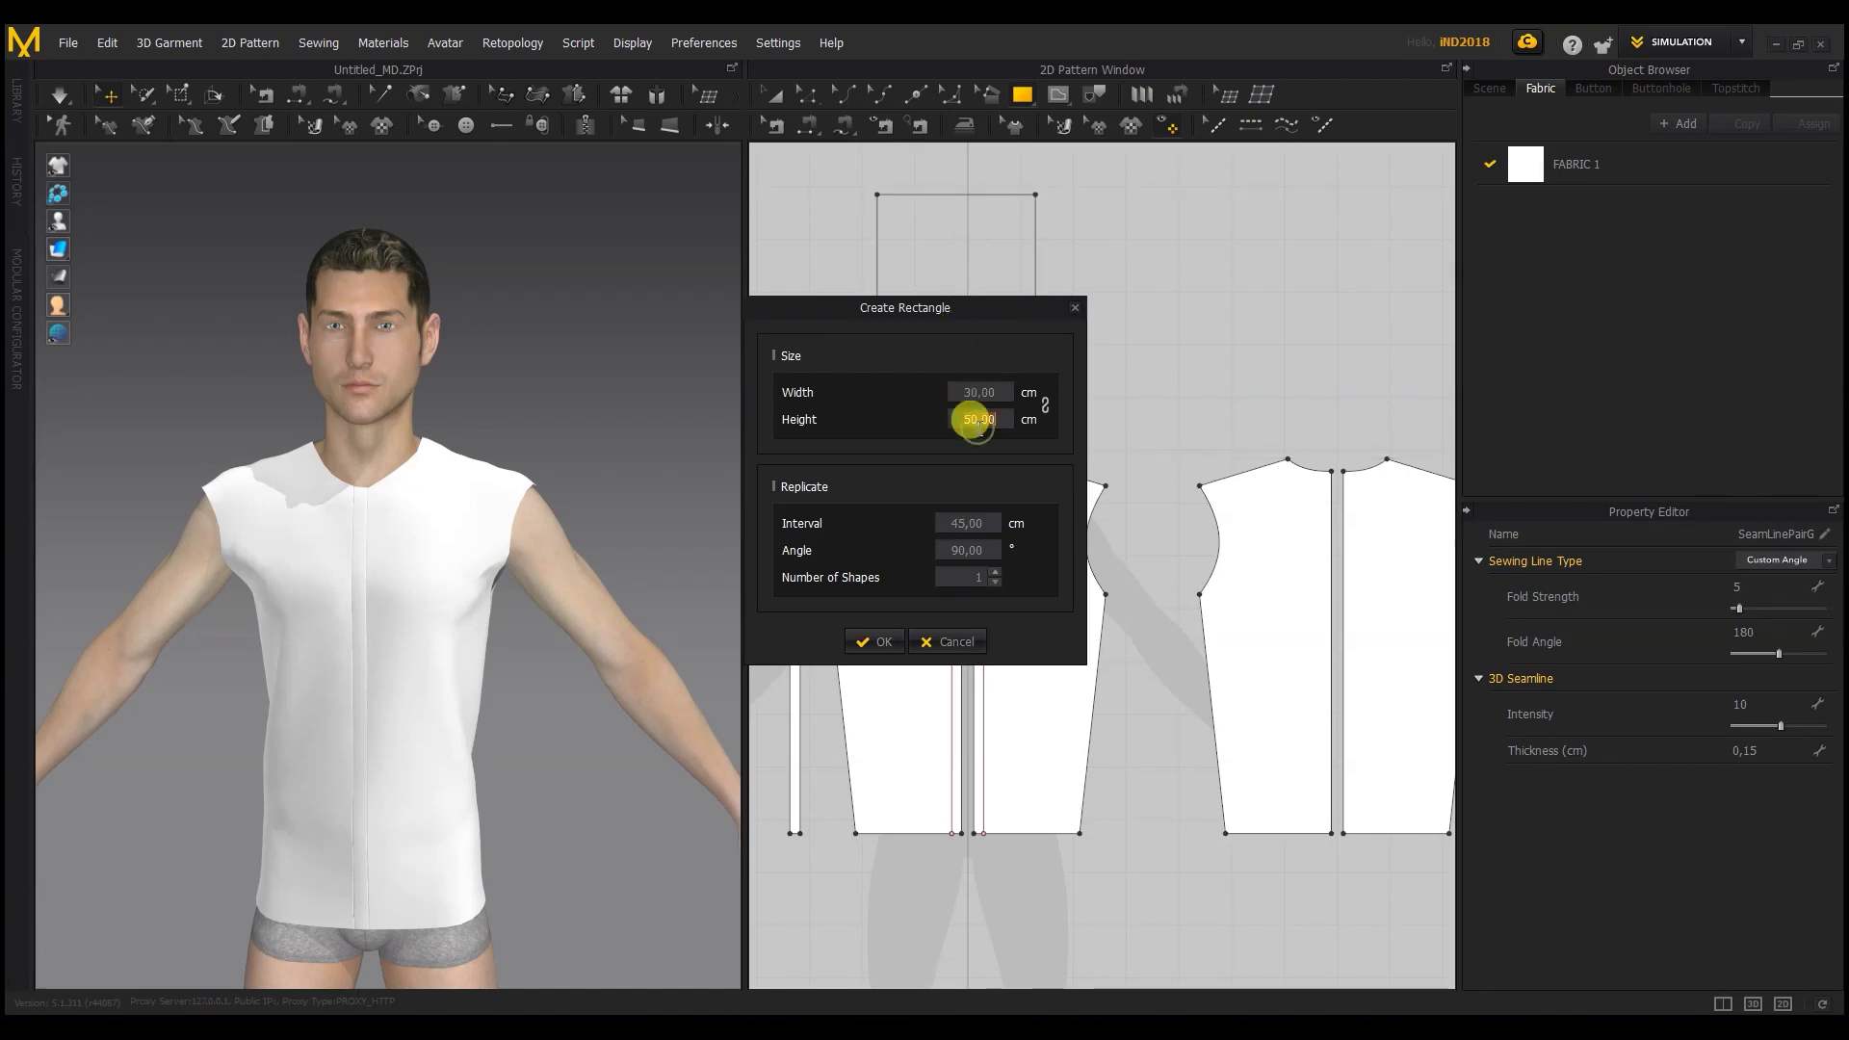
drag(911, 310, 1291, 376)
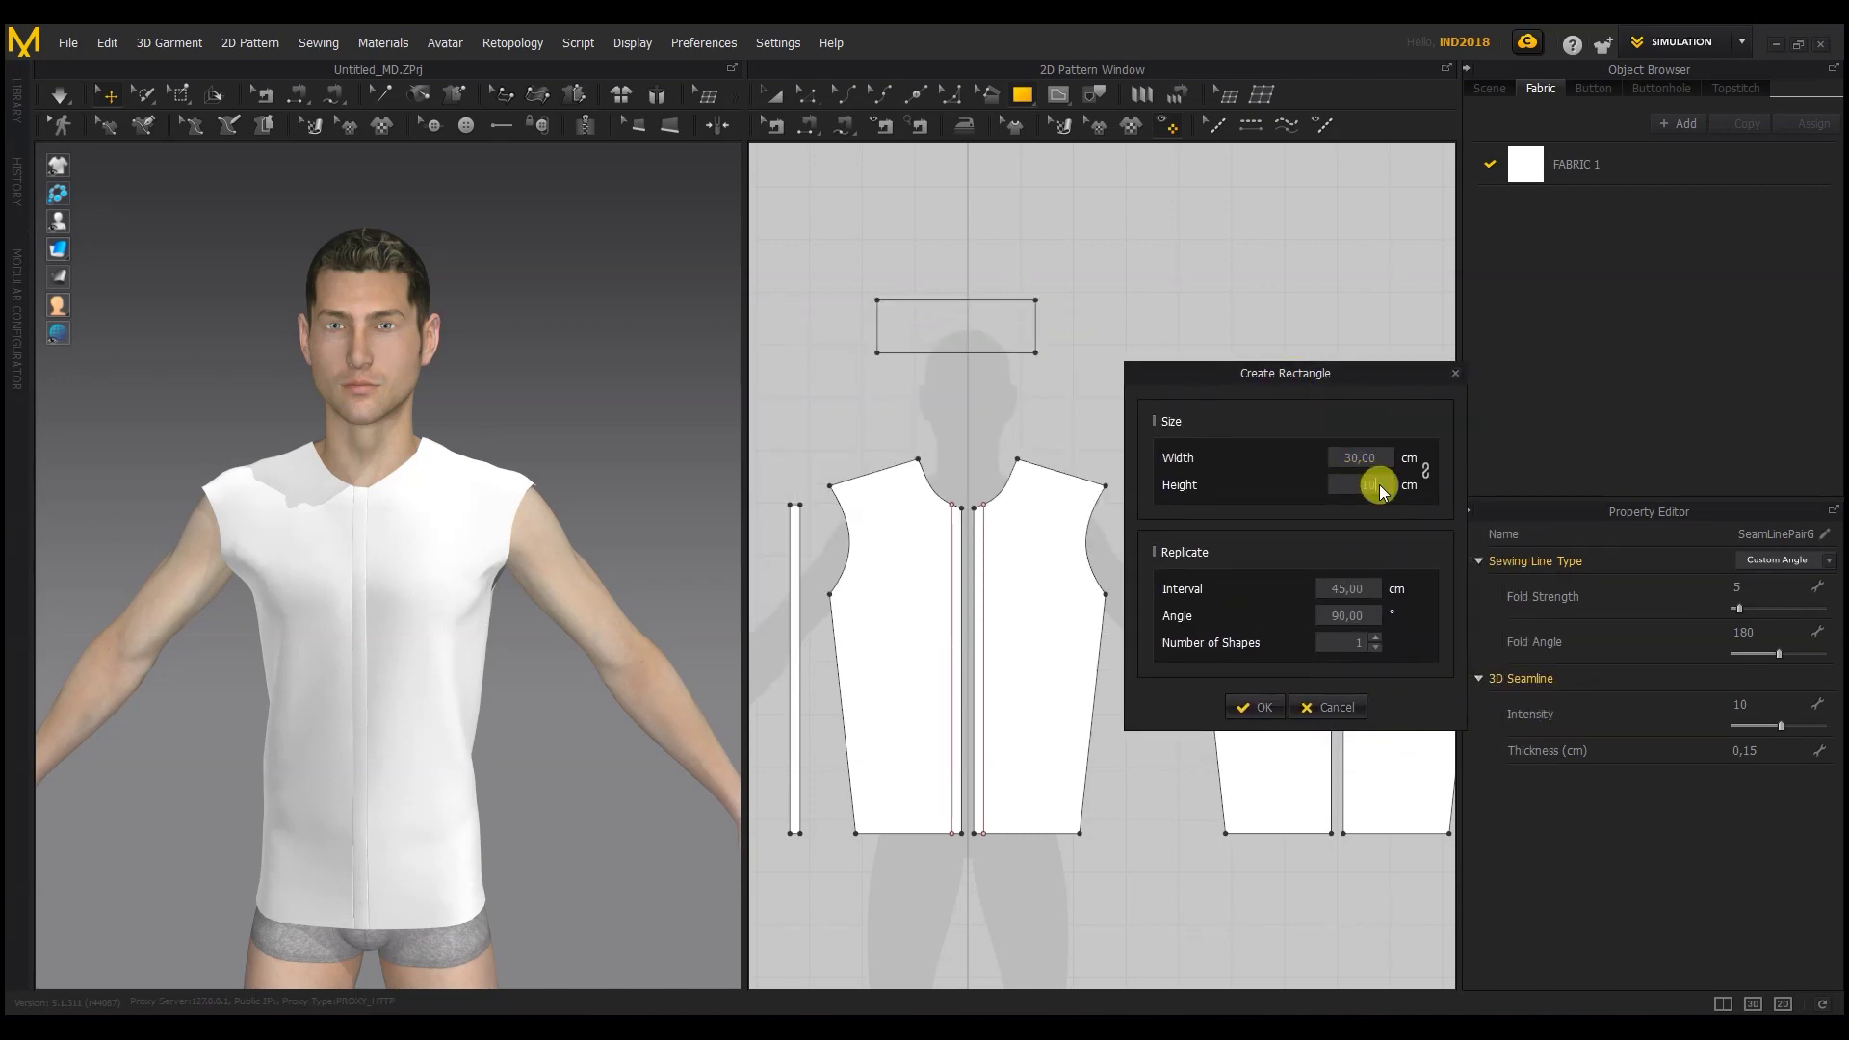
key(Return)
Step: Place the collar rectangle just above the front patterns in 2D and behind the avatar's neck in 3D
click(807, 95)
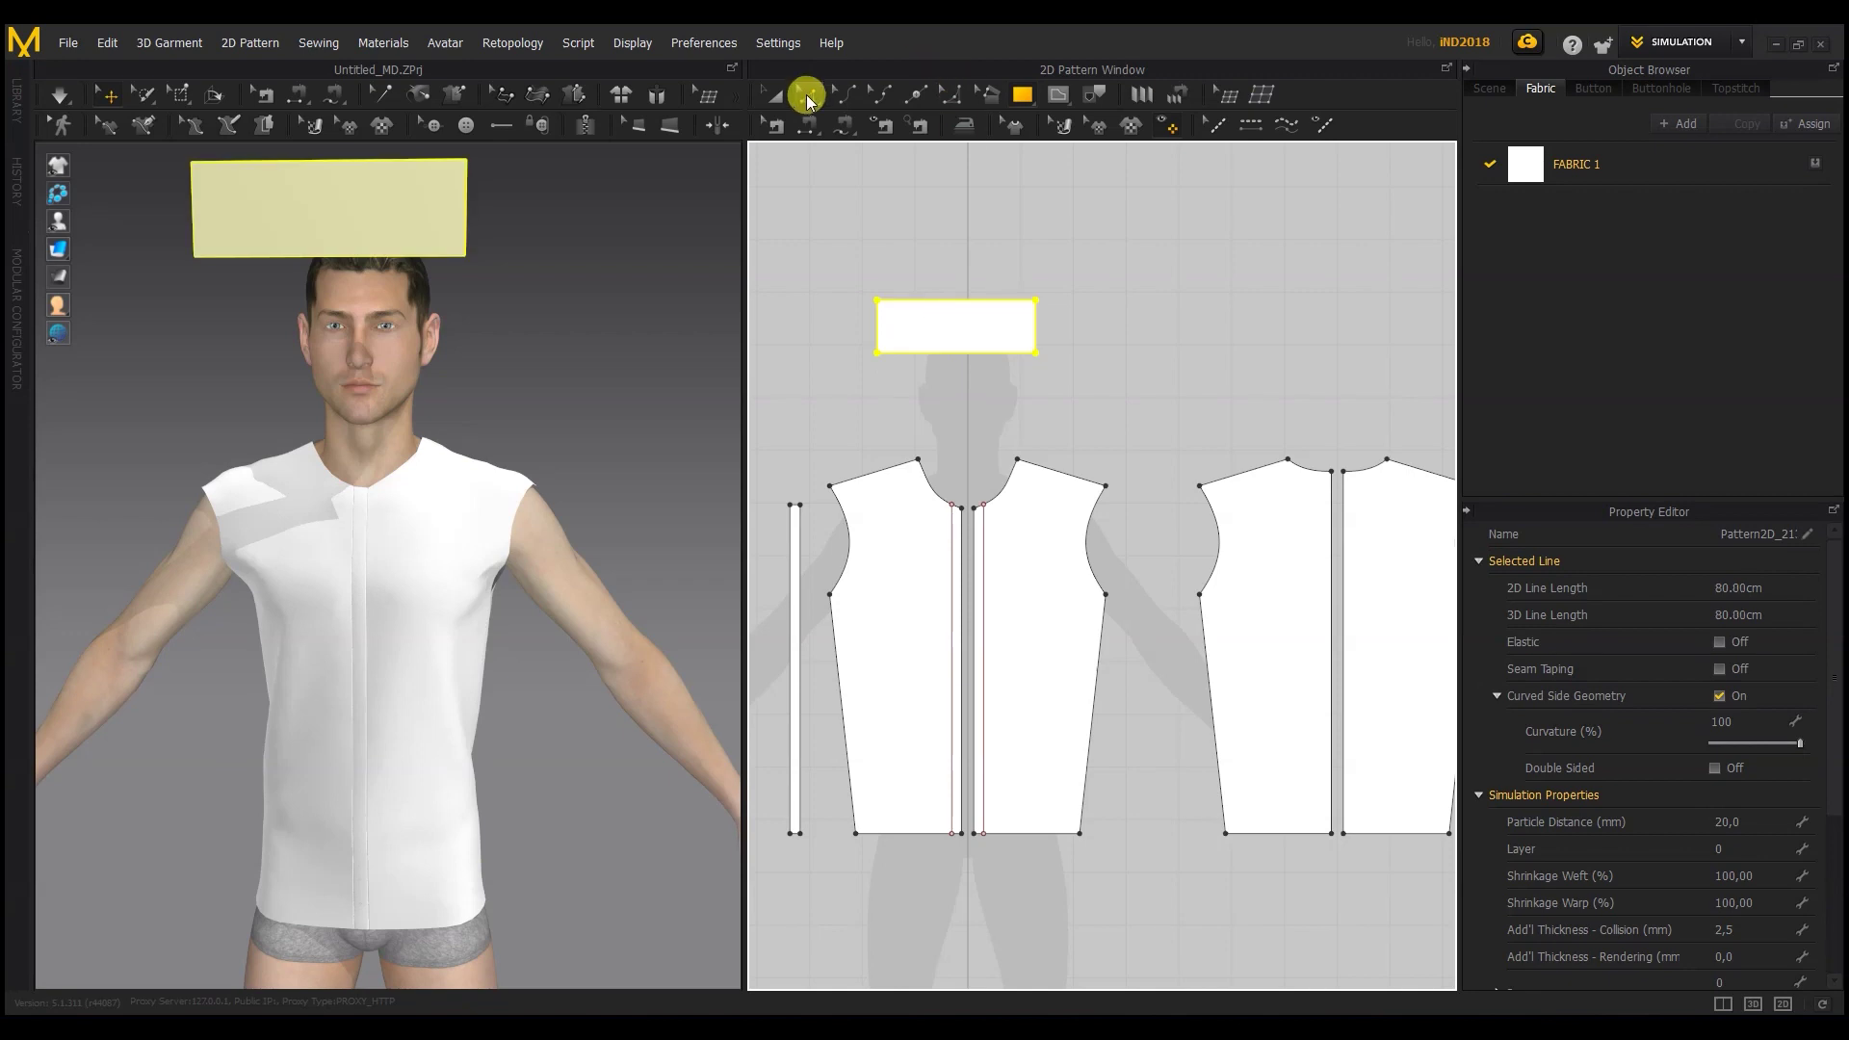
drag(951, 333, 967, 364)
right_drag(414, 366, 358, 278)
drag(358, 279, 599, 483)
right_drag(599, 484, 613, 473)
drag(612, 474, 663, 449)
right_drag(445, 446, 404, 453)
drag(592, 455, 584, 446)
right_drag(584, 446, 689, 424)
click(1165, 366)
right_drag(574, 482, 673, 472)
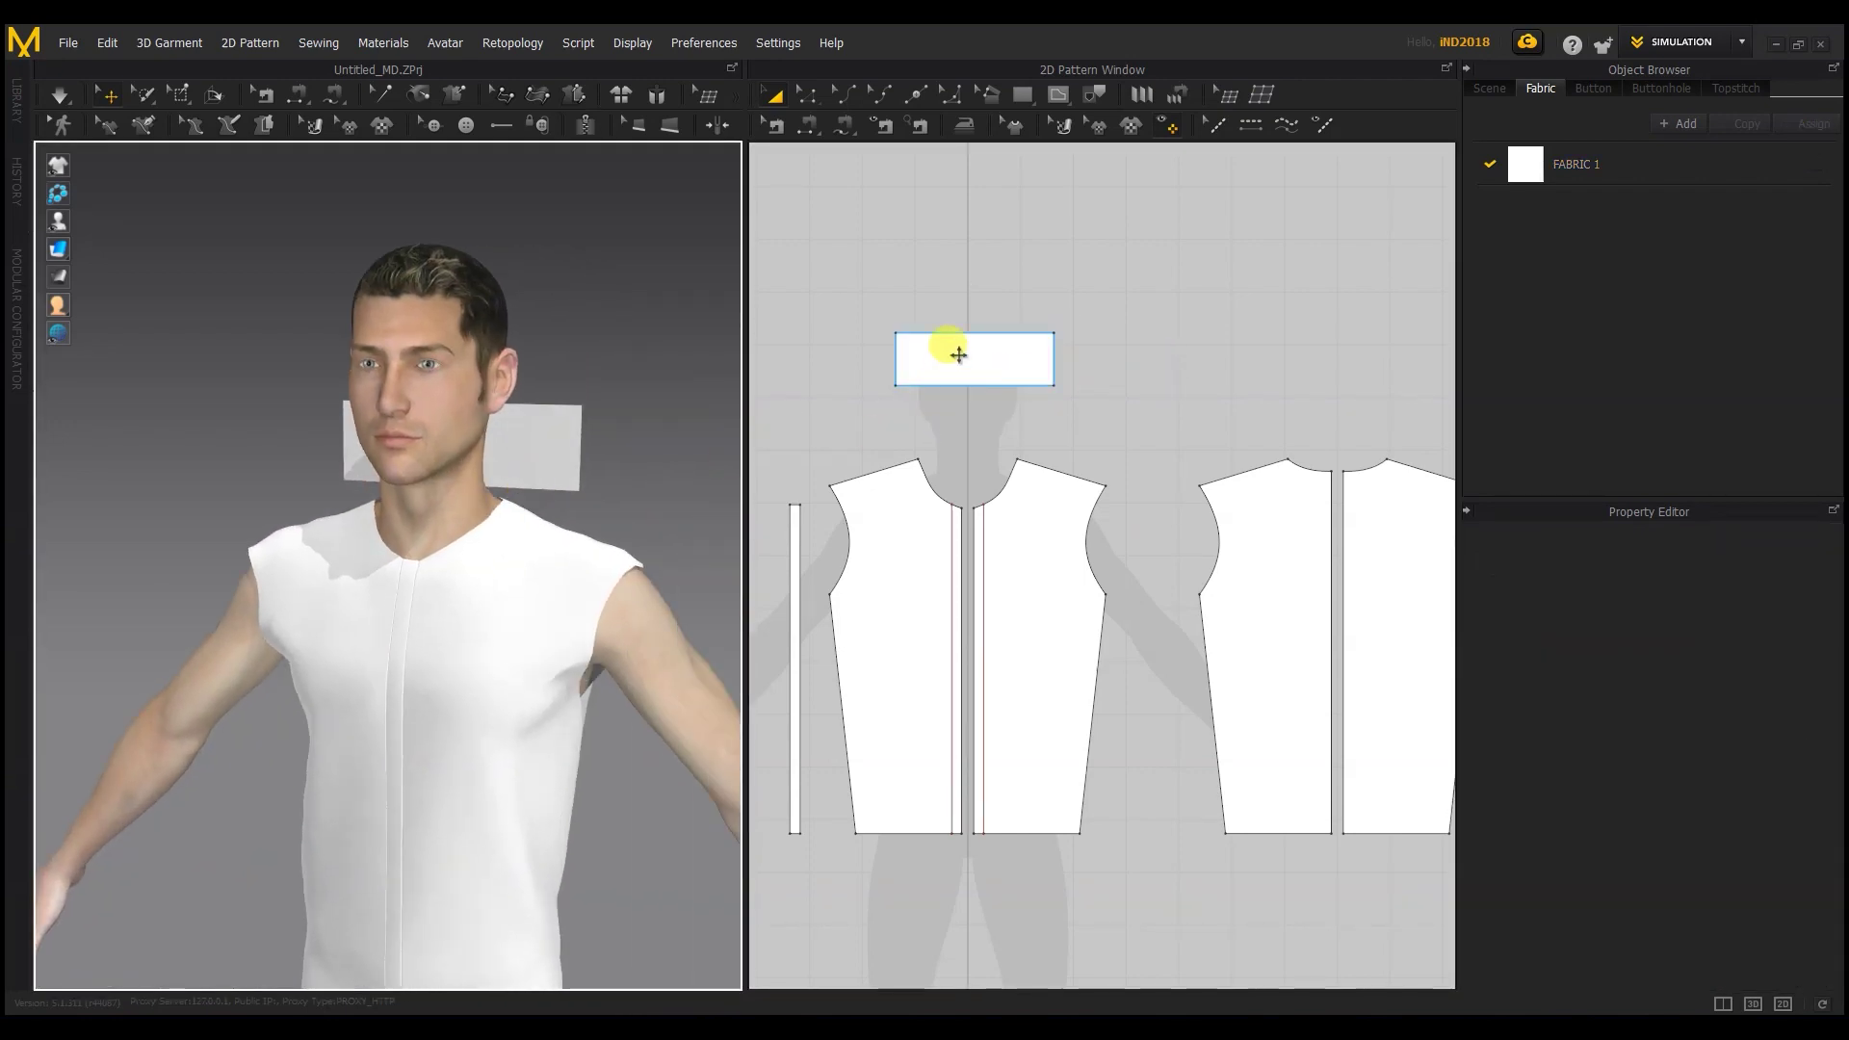
Step: Split the collar rectangle's upper edge into four equal 7.5 cm segments
click(916, 95)
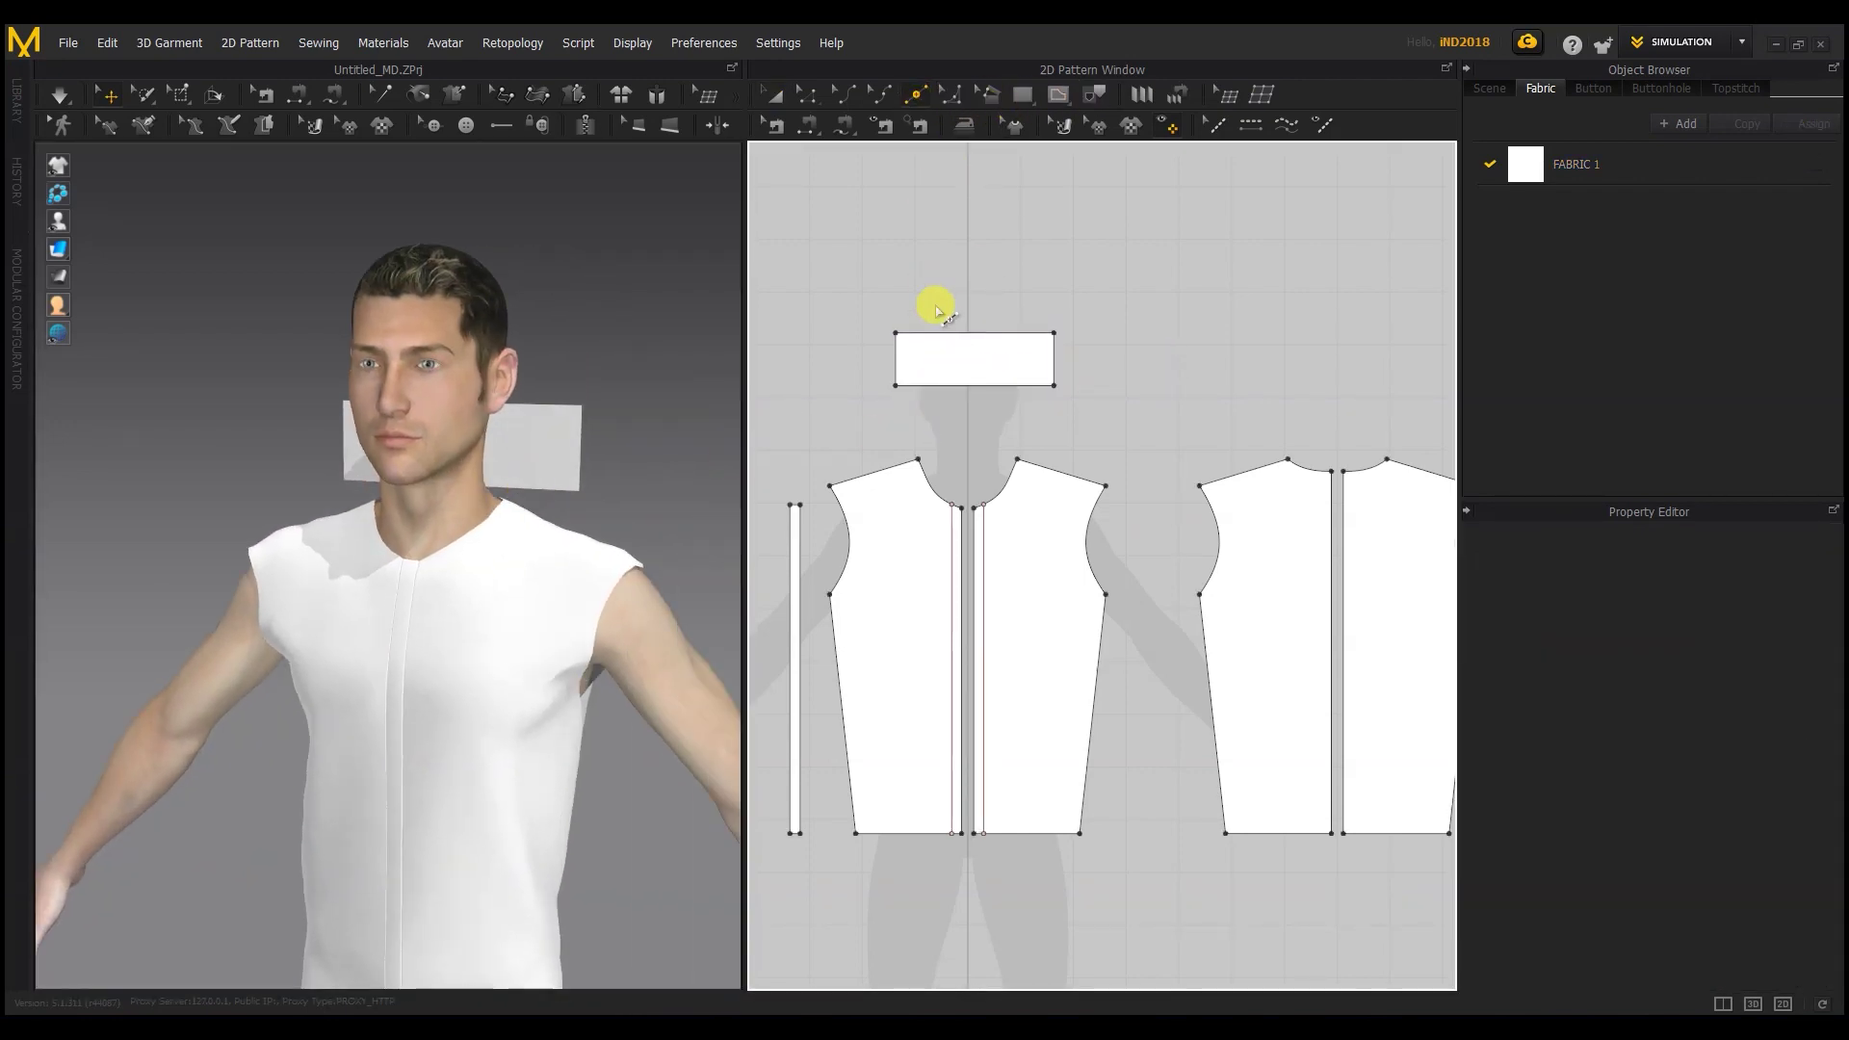
scroll(940, 302, up, 3)
right_click(922, 356)
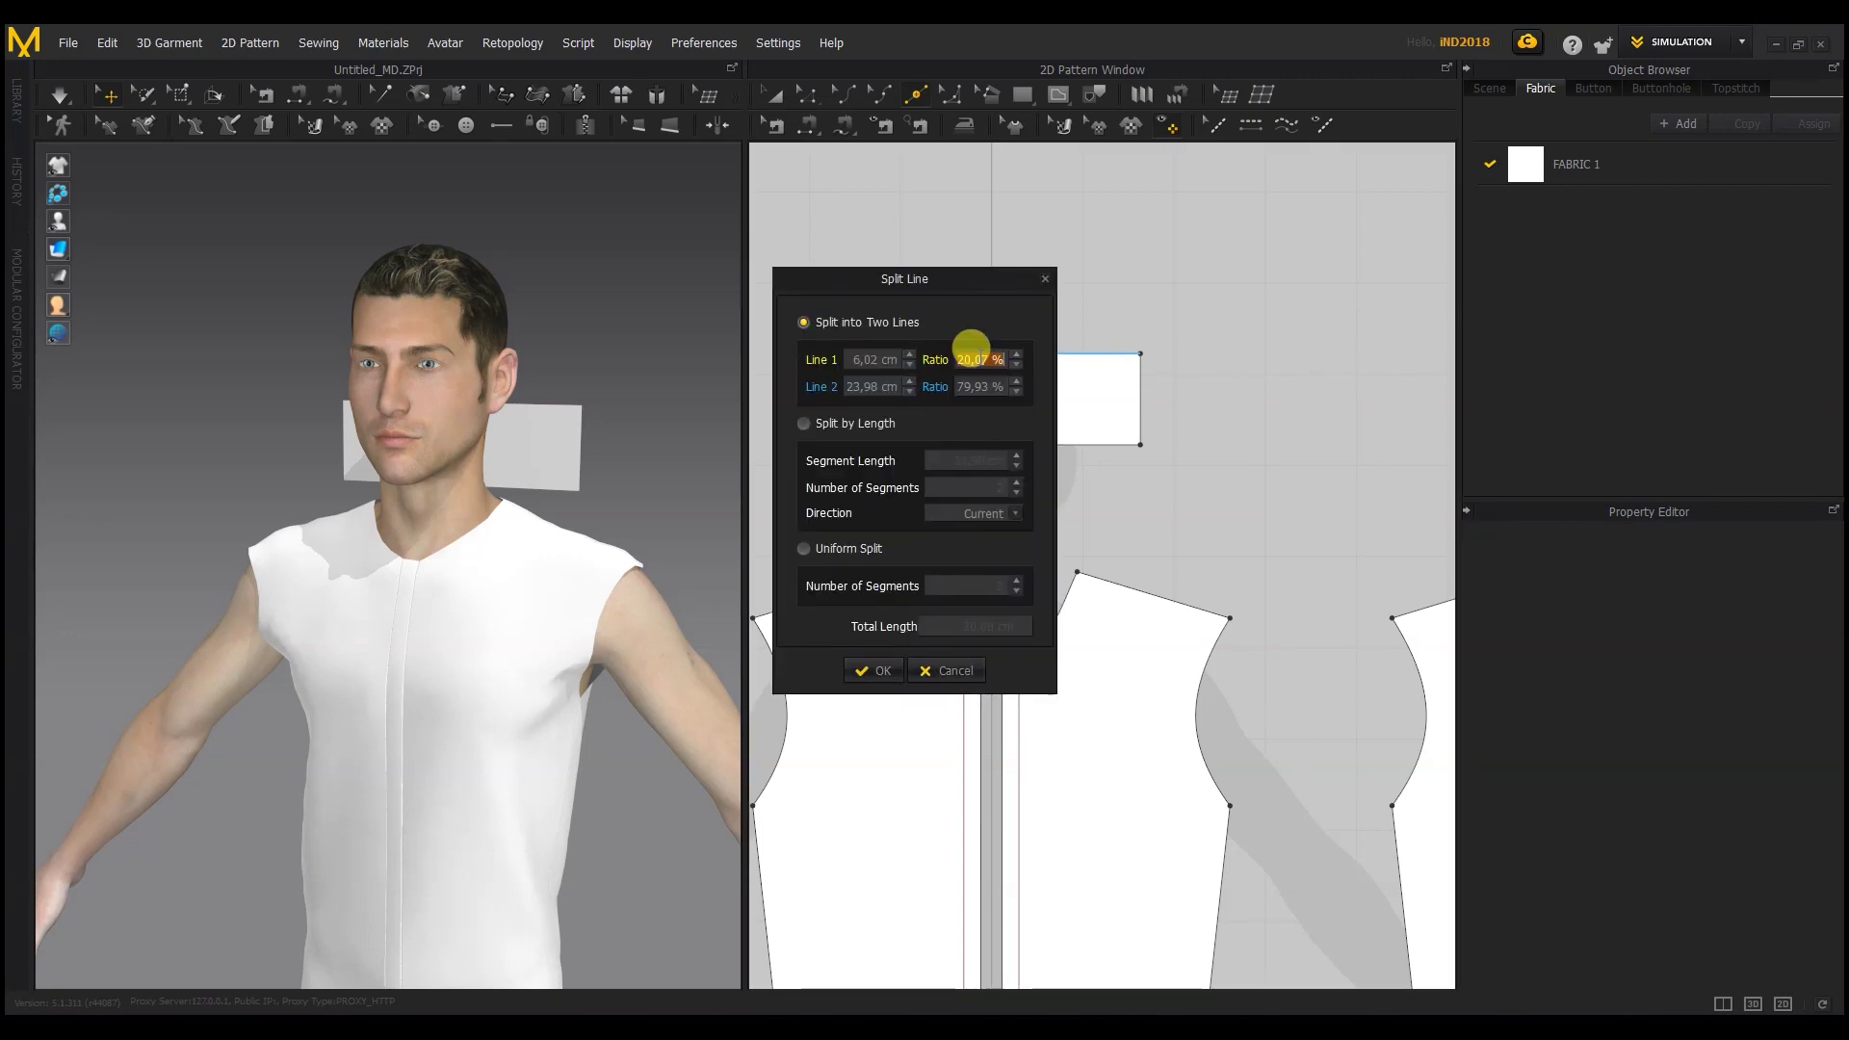
click(872, 670)
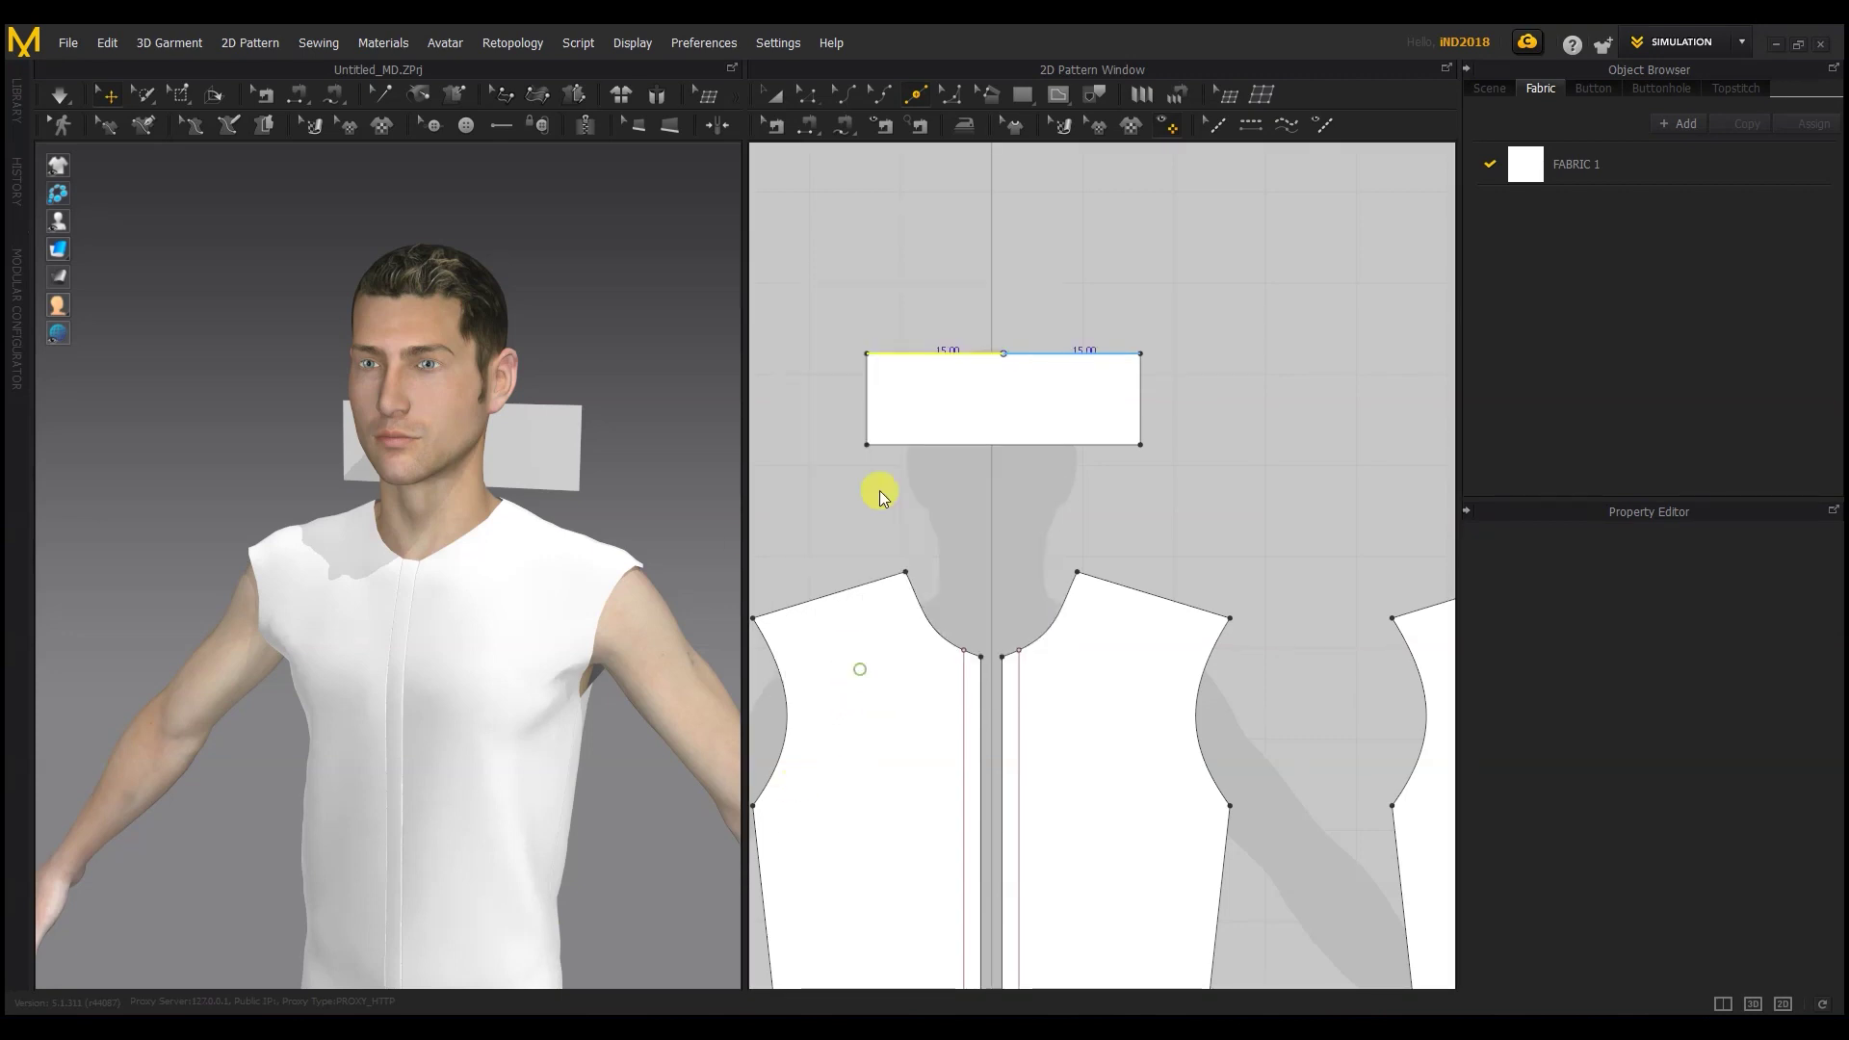
right_click(916, 352)
key(Return)
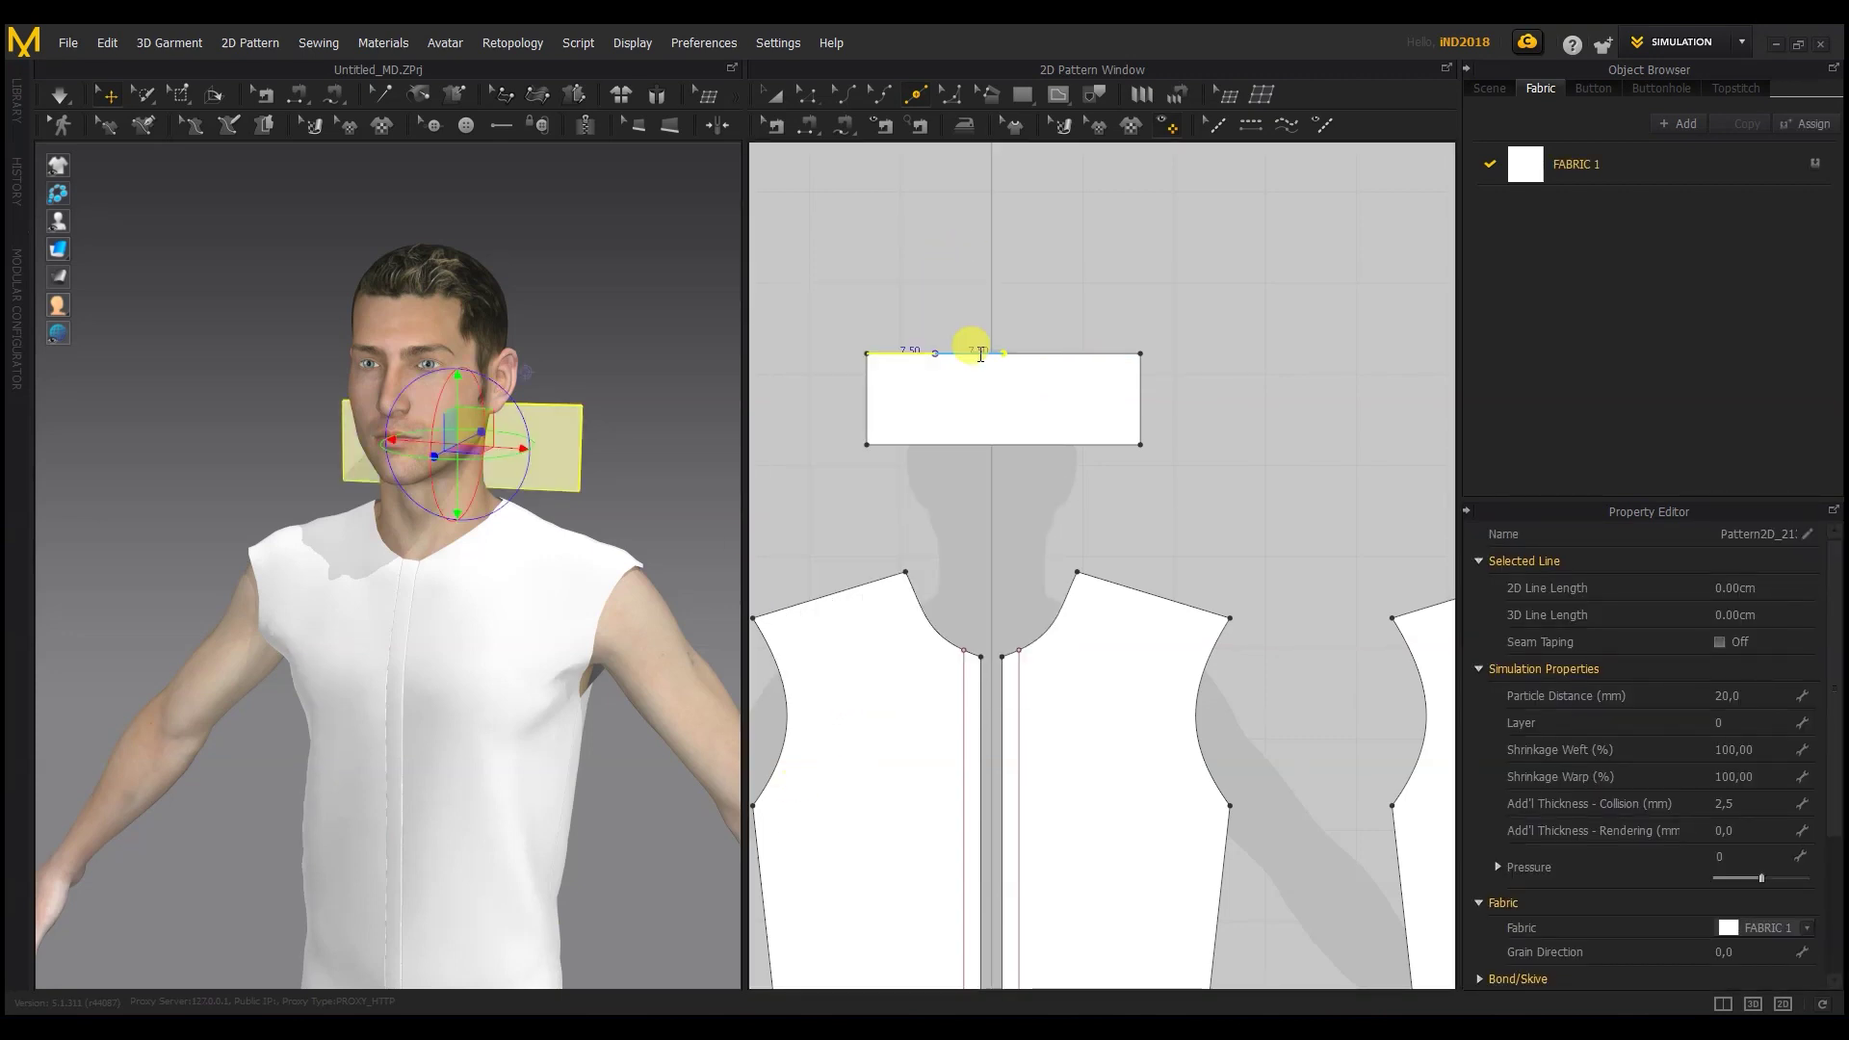
right_click(1072, 354)
double_click(992, 354)
text(50)
key(Return)
scroll(962, 433, down, 3)
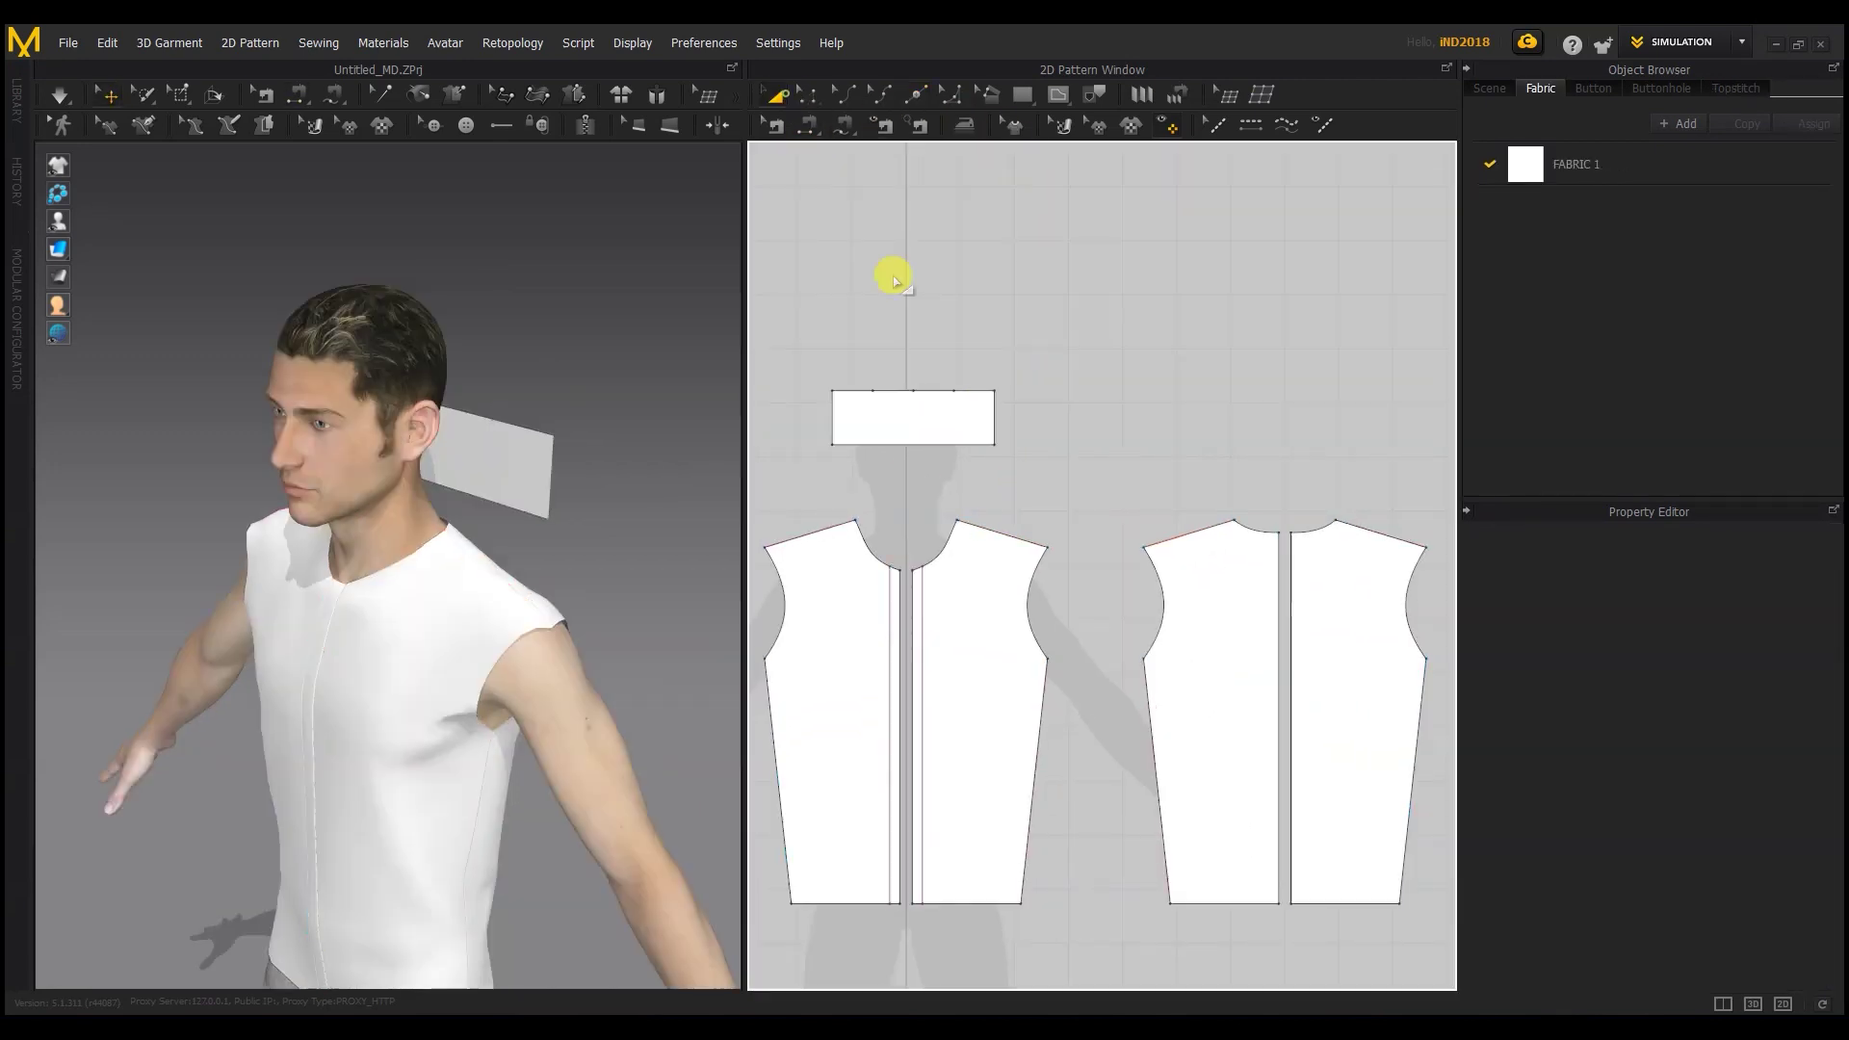
Step: Flip the collar panel behind the avatar's neck so that its reverse side faces outward
click(933, 421)
right_click(518, 472)
click(425, 466)
right_drag(561, 479, 328, 463)
right_click(388, 452)
click(464, 380)
right_drag(465, 385, 636, 470)
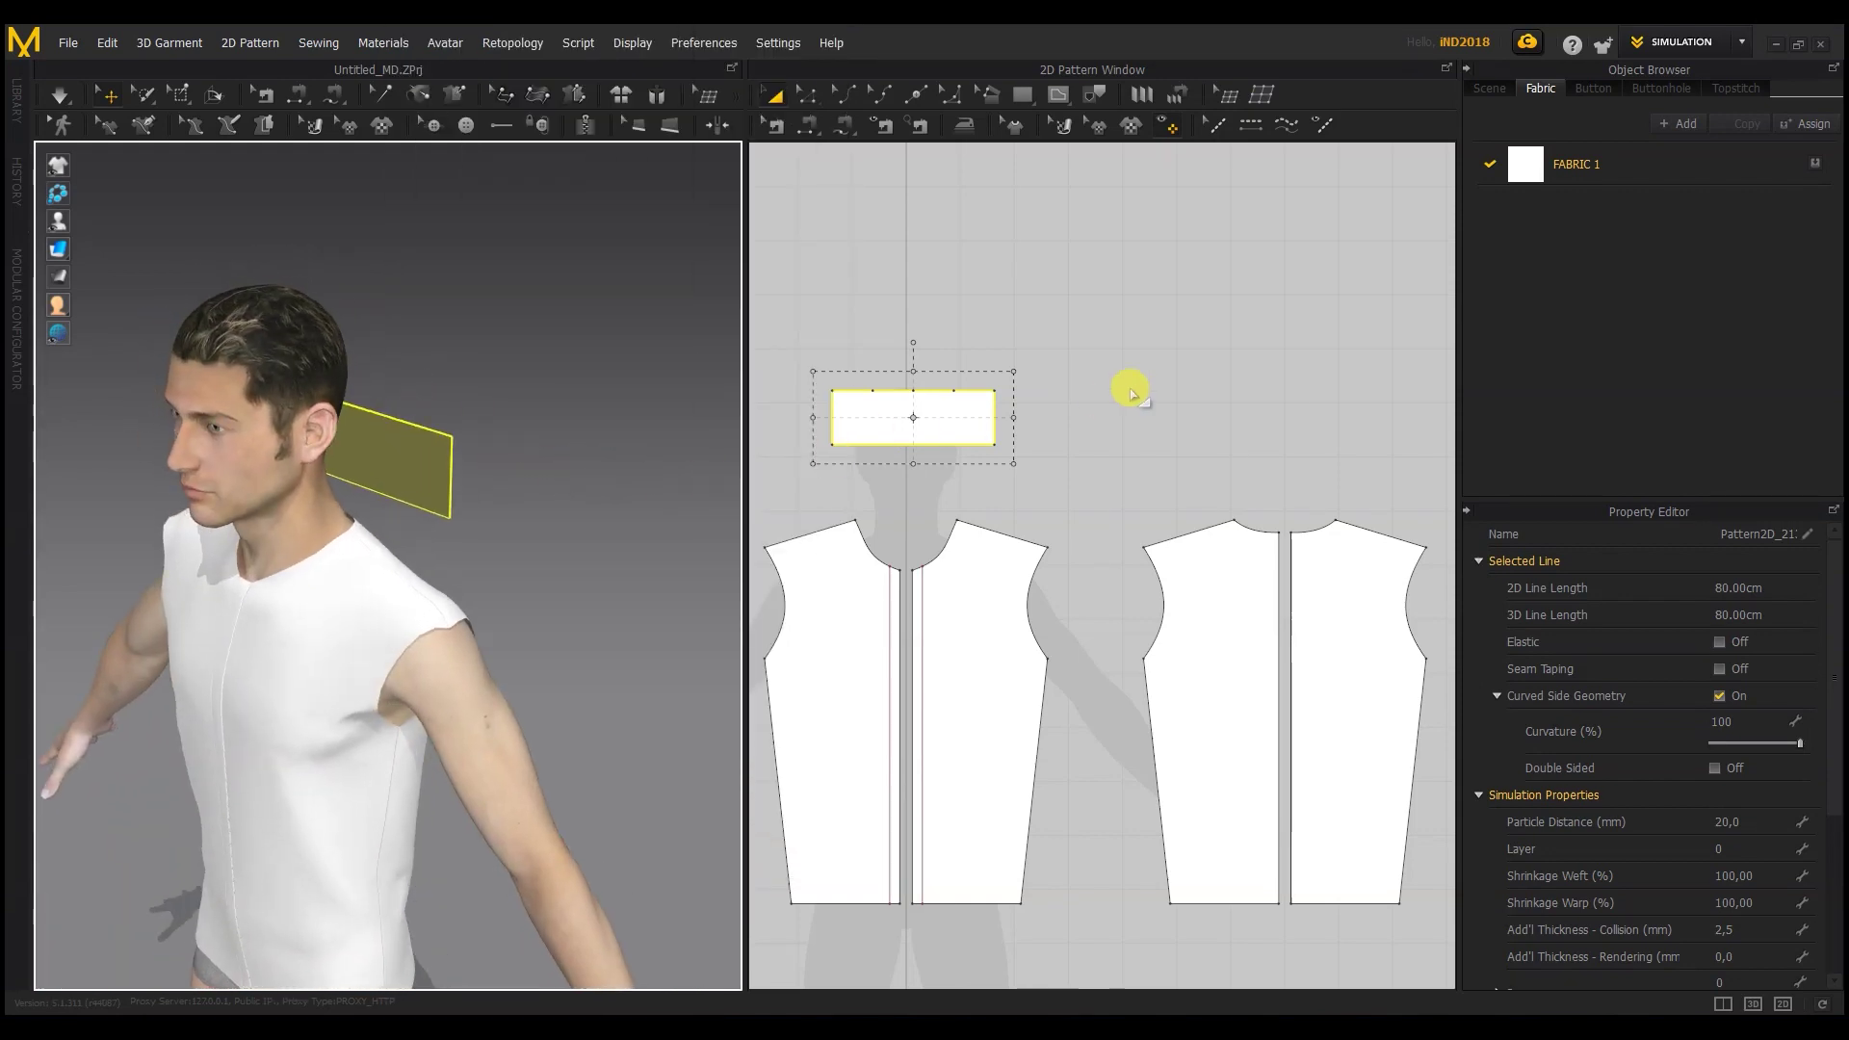
click(1144, 367)
Step: Free-sew the first 7.5 cm segment of the collar's upper edge to the neckline curve of the adjoining front half
click(843, 125)
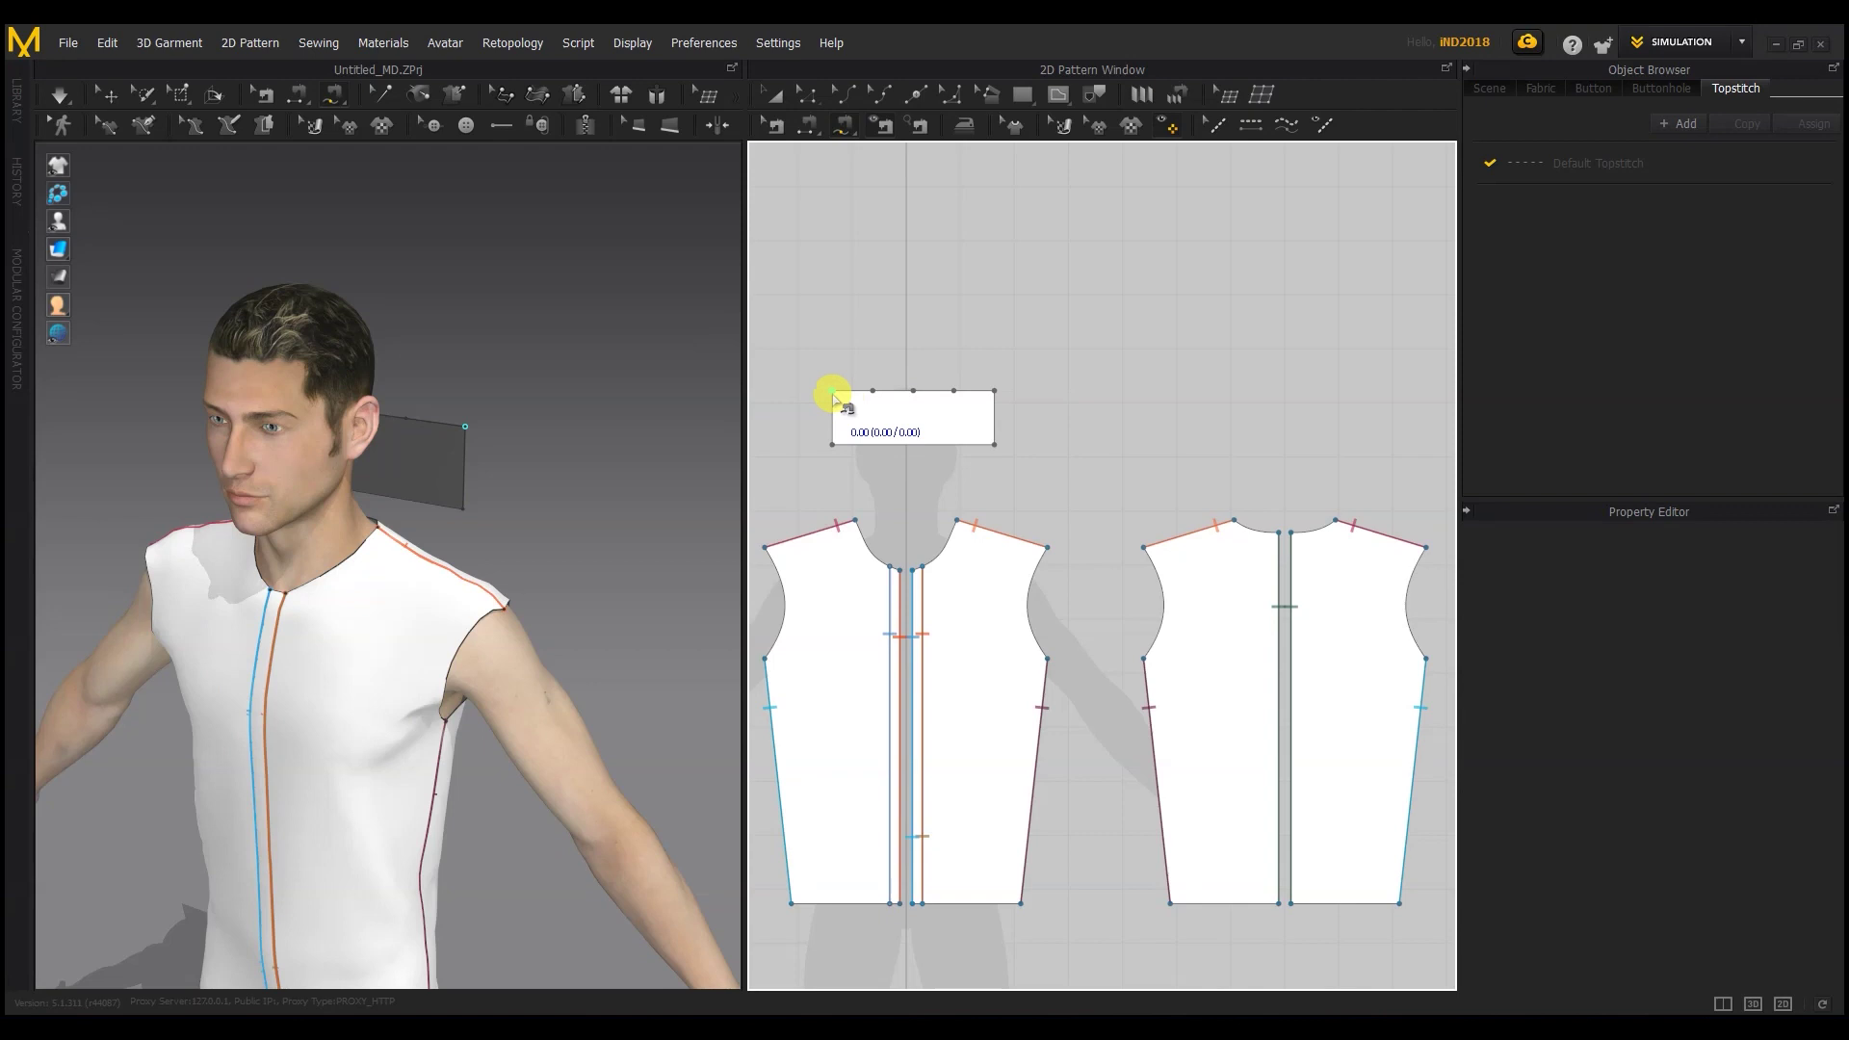
click(833, 392)
click(869, 392)
click(918, 572)
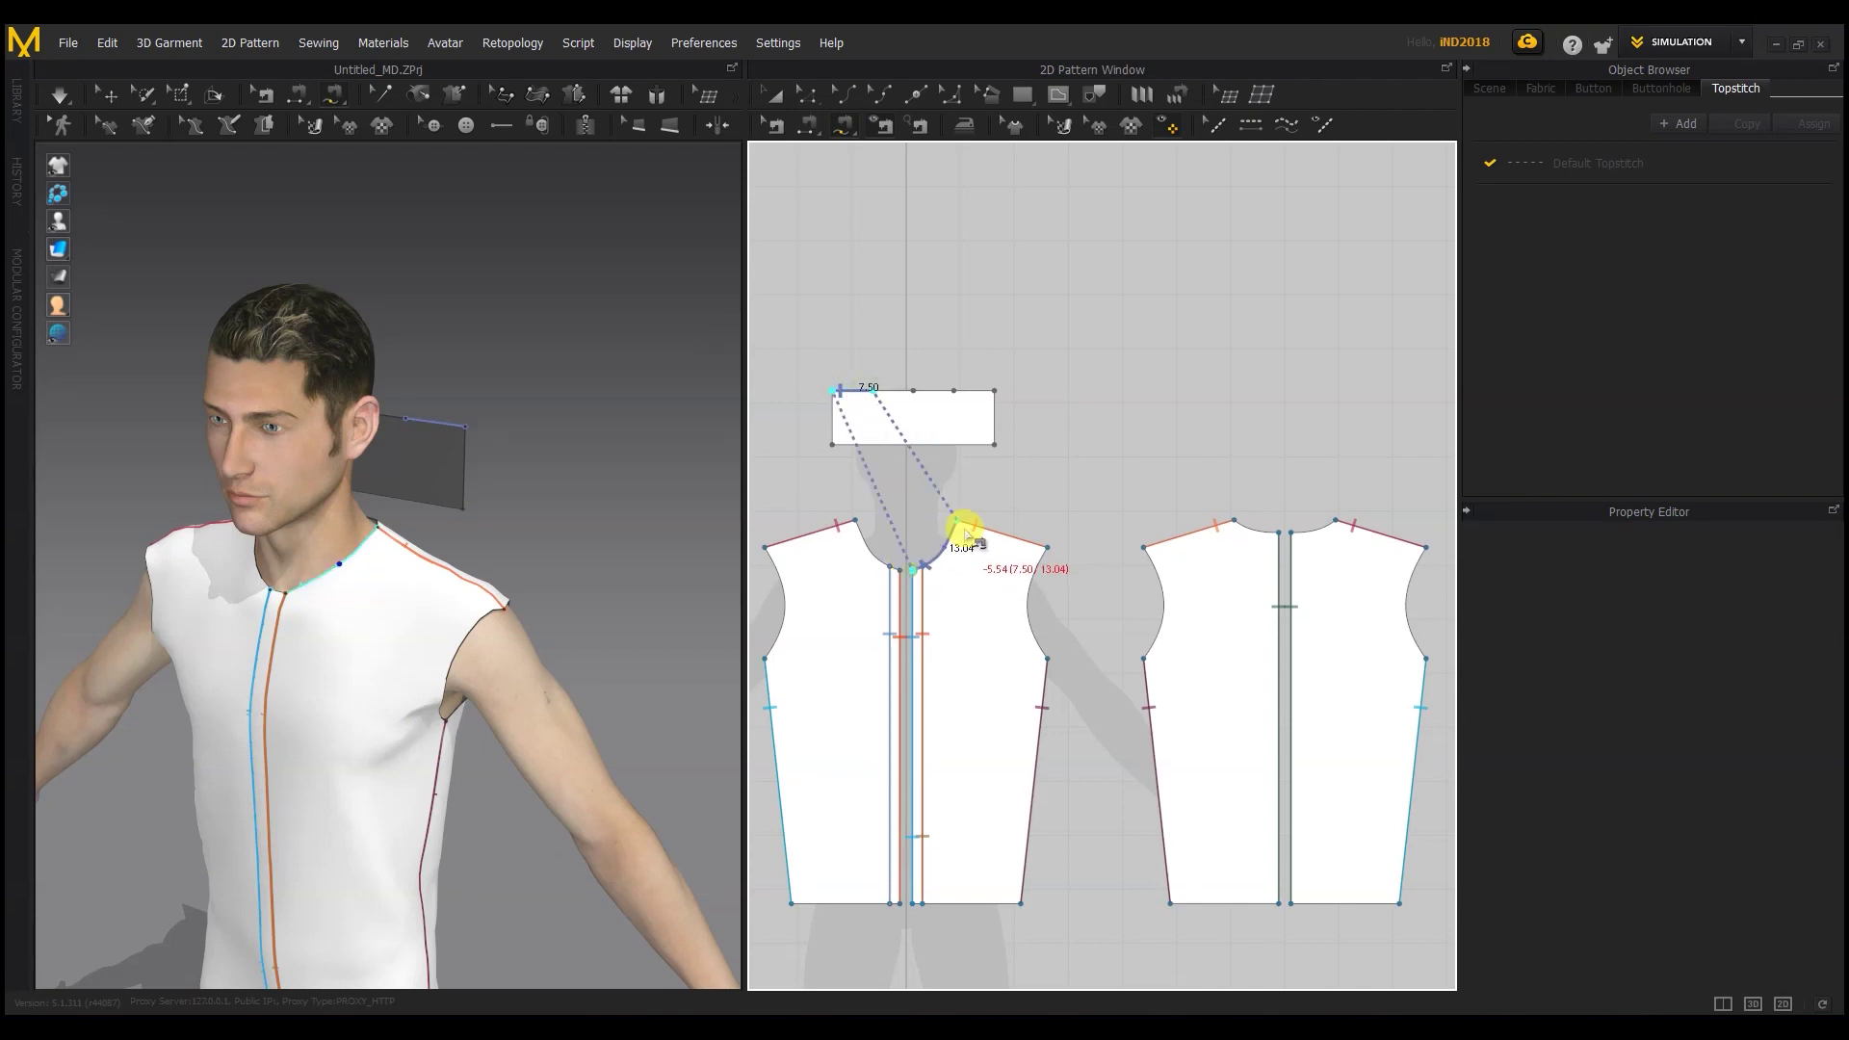
click(964, 518)
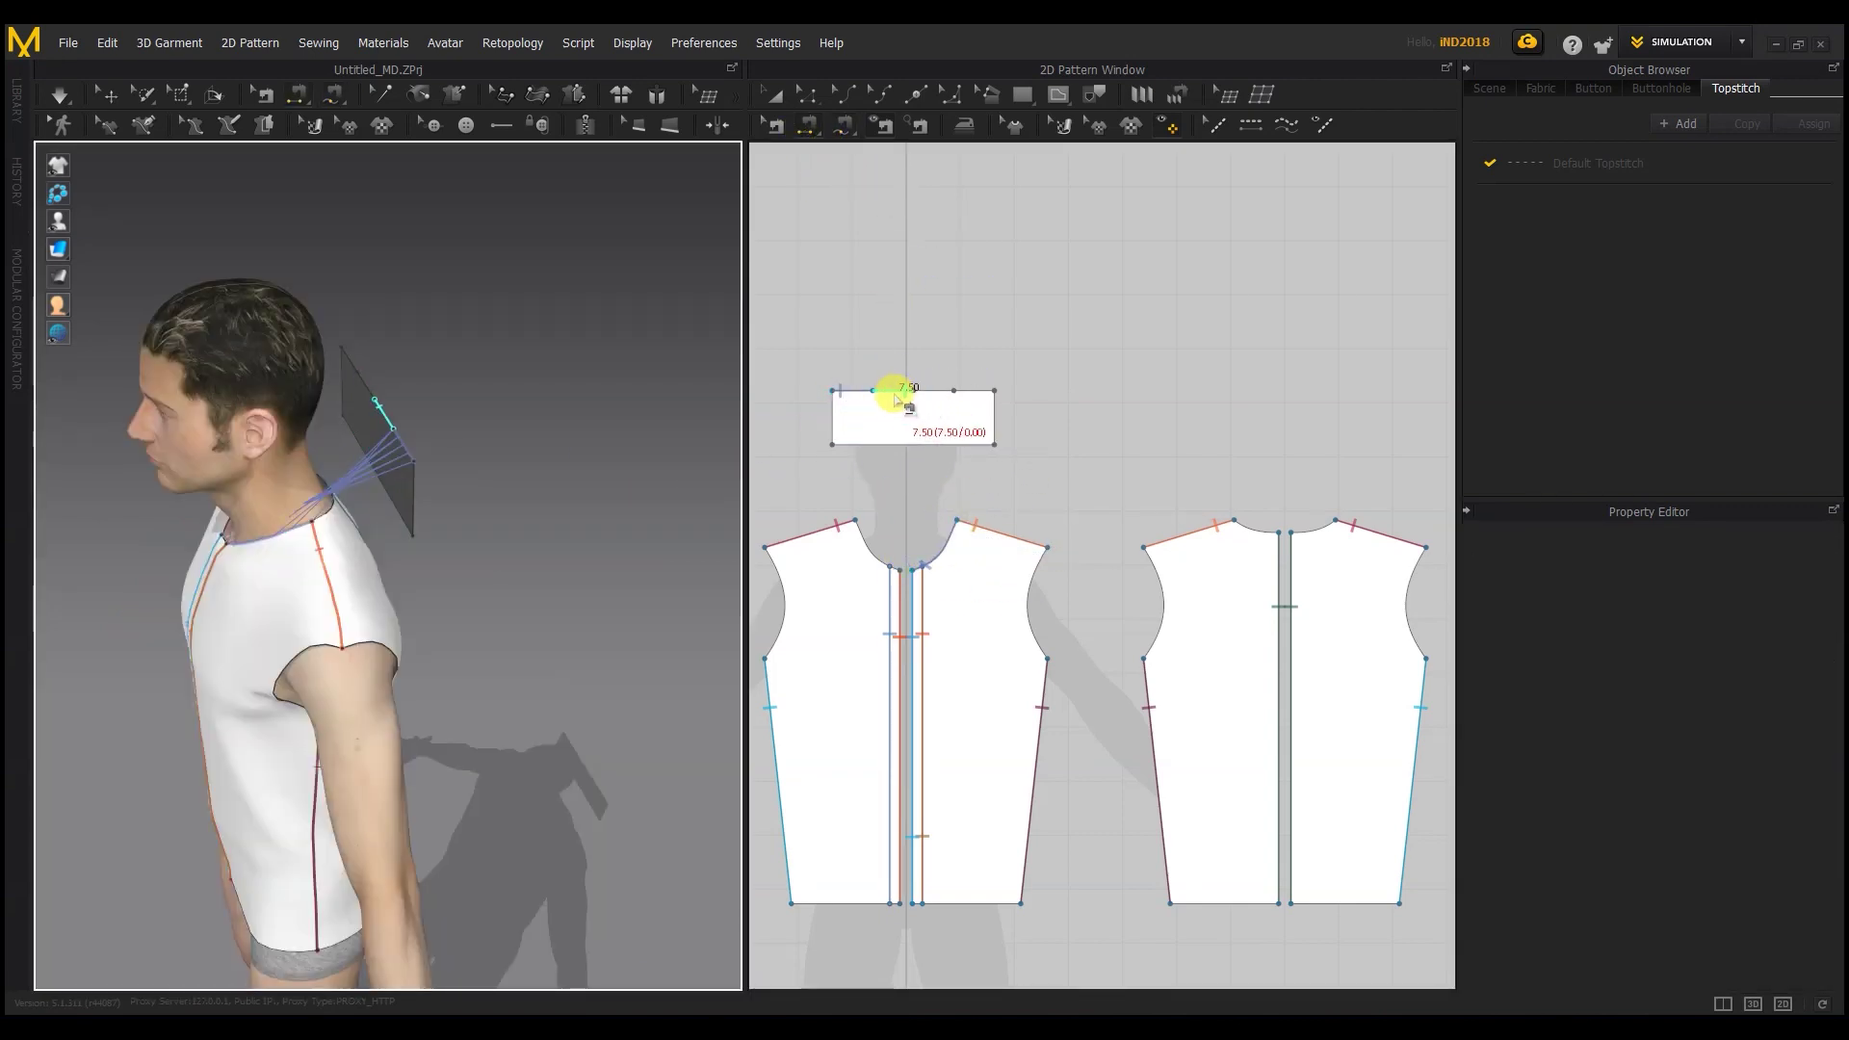
Step: Sew the remaining three collar segments in order to the two back neckline curves and the other front neckline curve
click(906, 390)
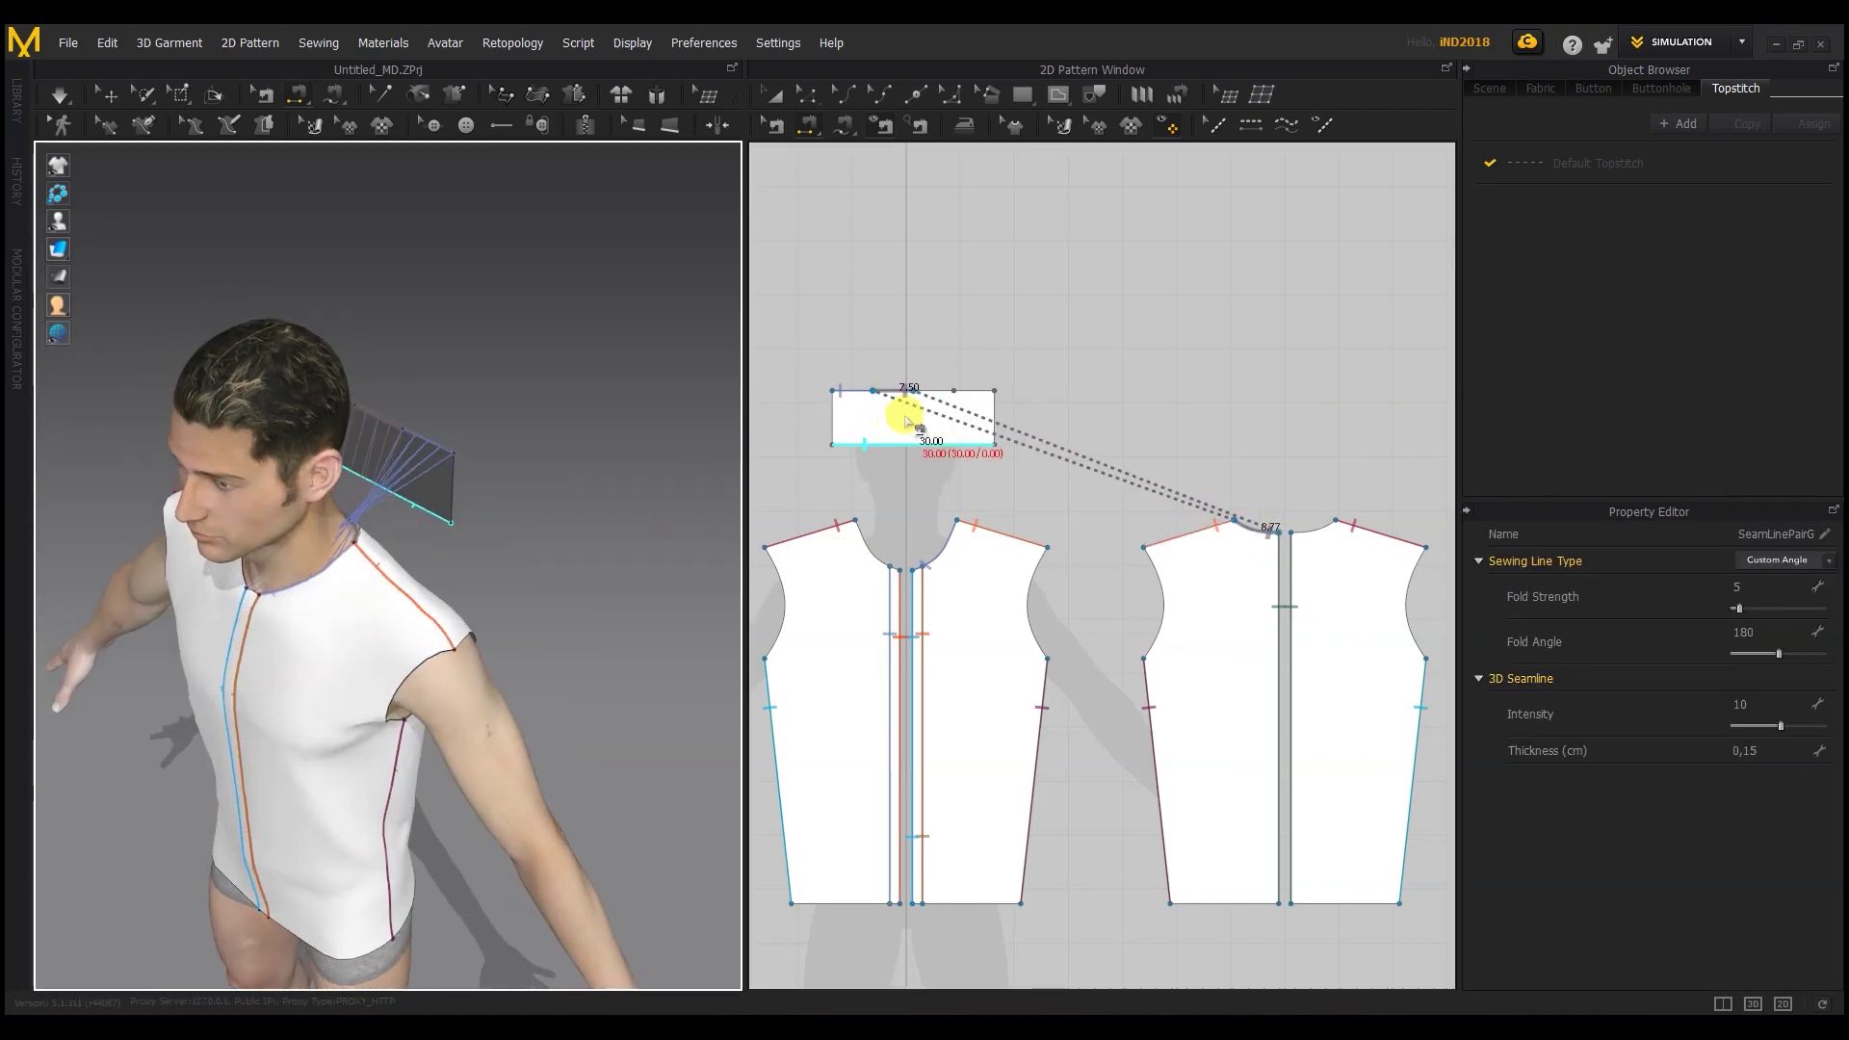
click(905, 390)
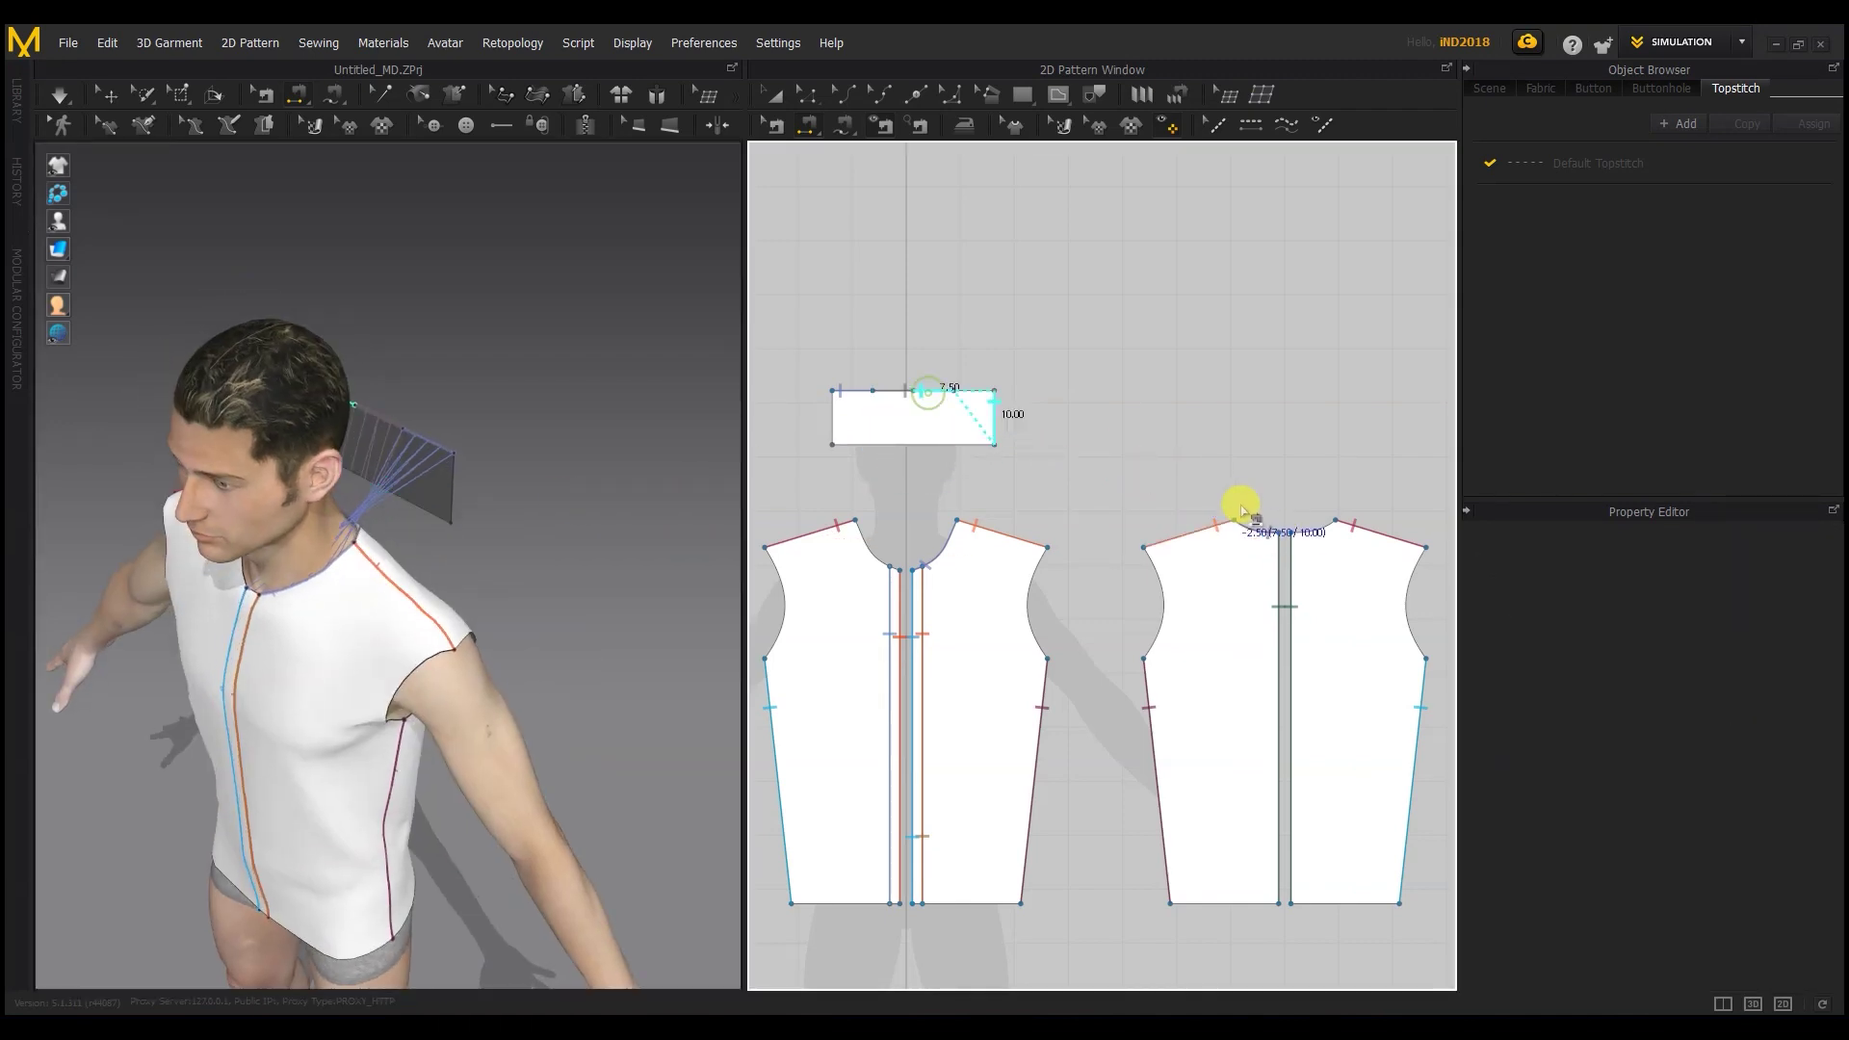
click(1306, 528)
right_drag(280, 475, 494, 495)
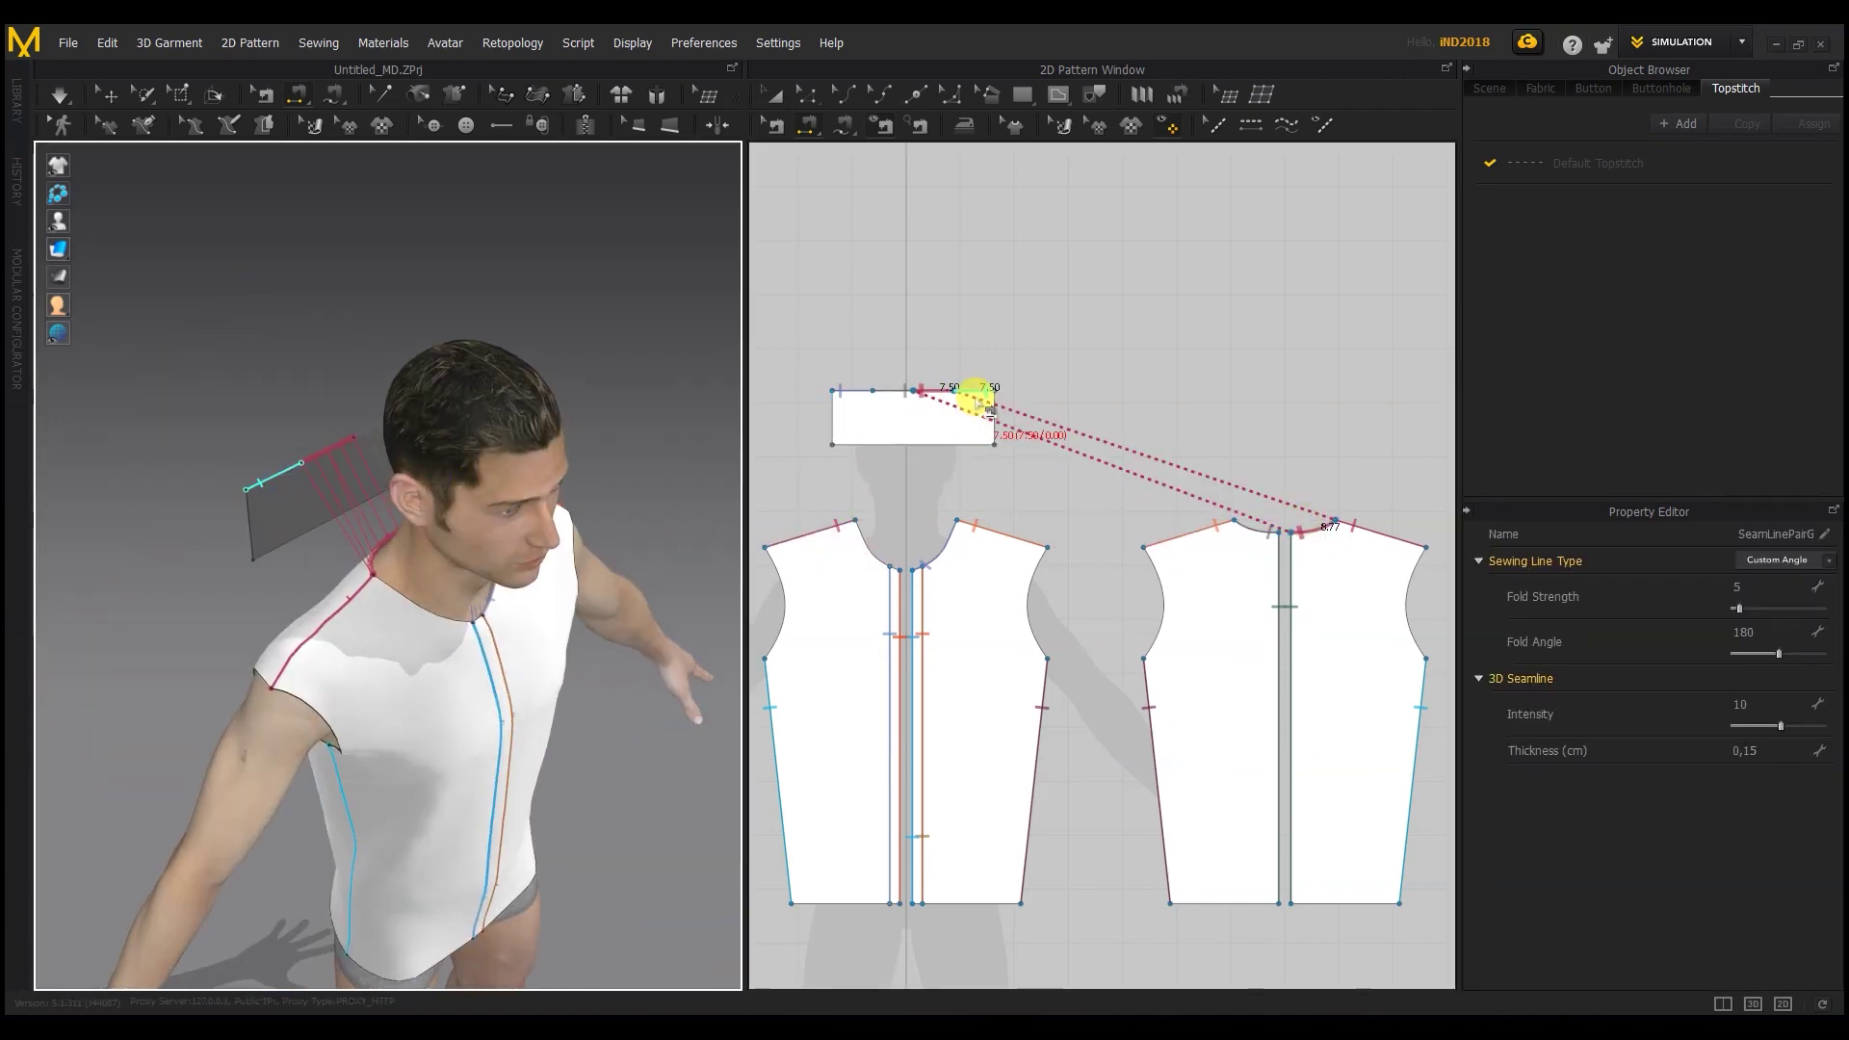
click(962, 392)
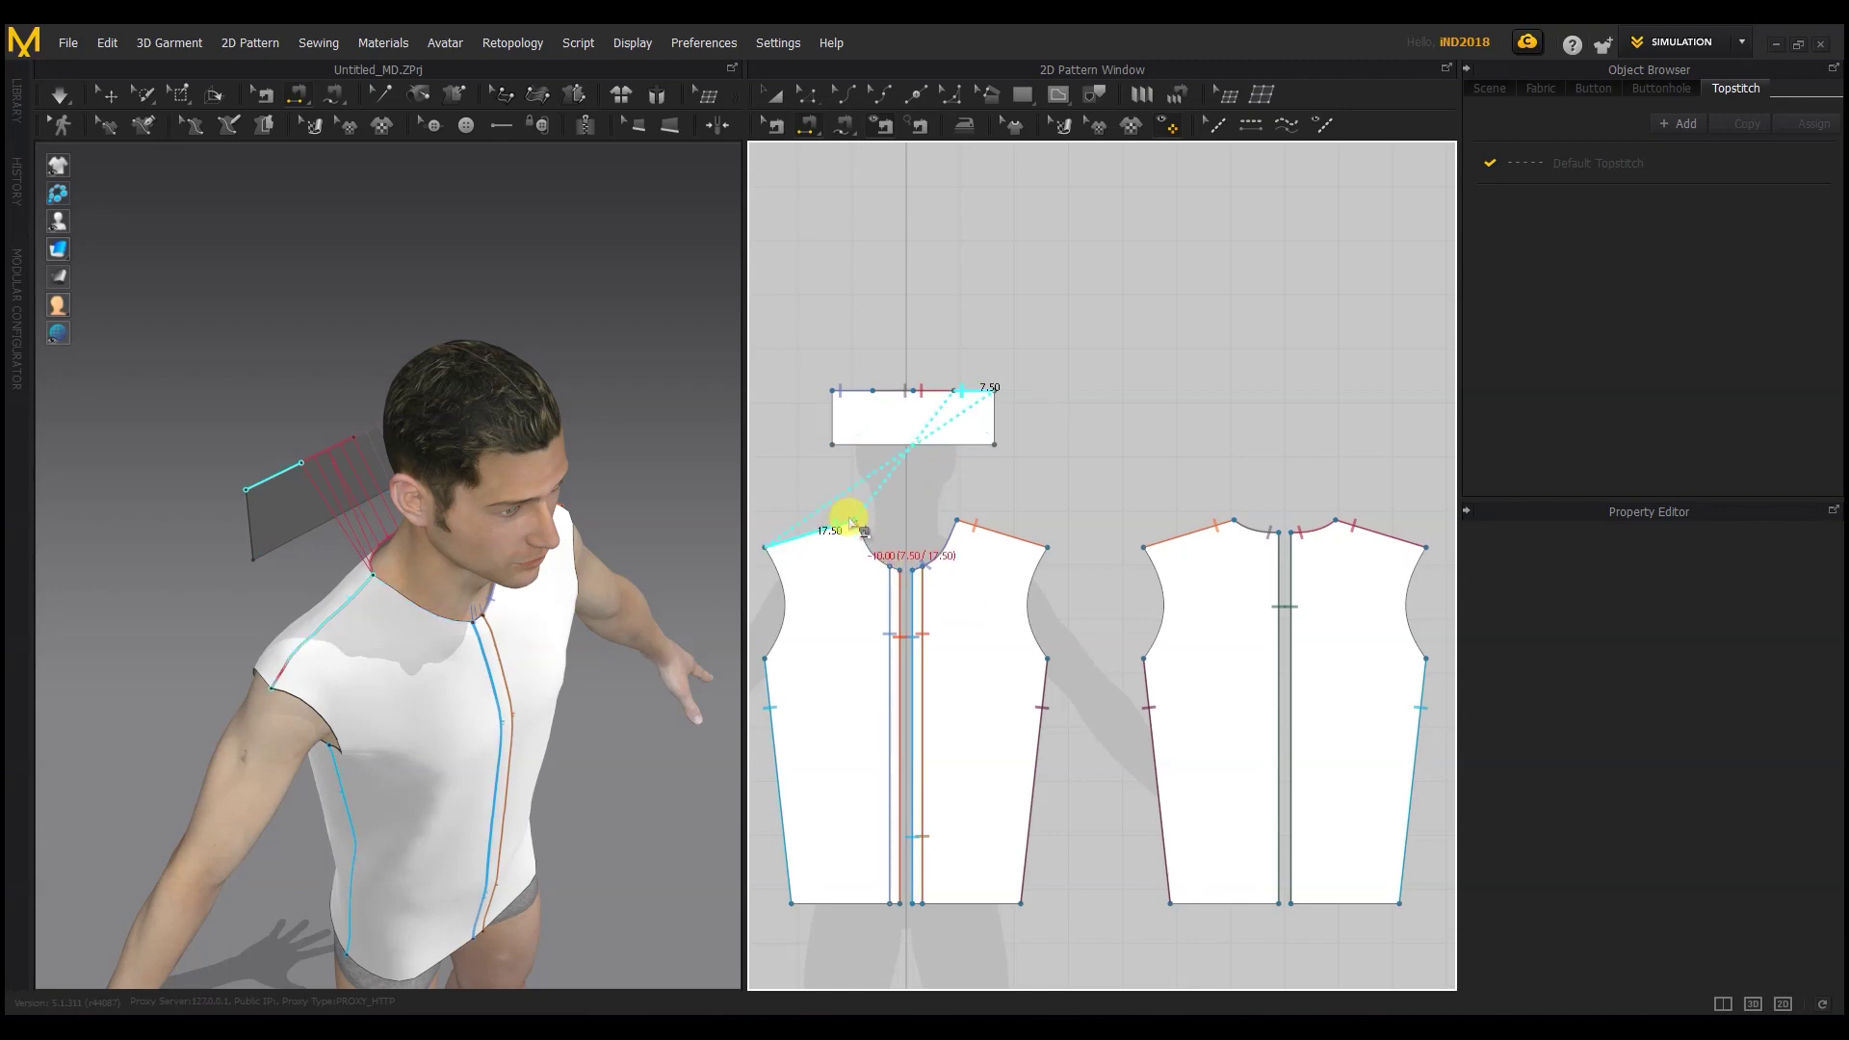
click(860, 530)
Step: Simulate the garment and pull the collar into place around the neck
click(63, 94)
right_drag(272, 412, 265, 495)
click(265, 495)
mouse_move(153, 545)
right_down()
mouse_move(549, 435)
mouse_move(309, 495)
mouse_move(385, 571)
mouse_move(147, 557)
right_up()
click(309, 495)
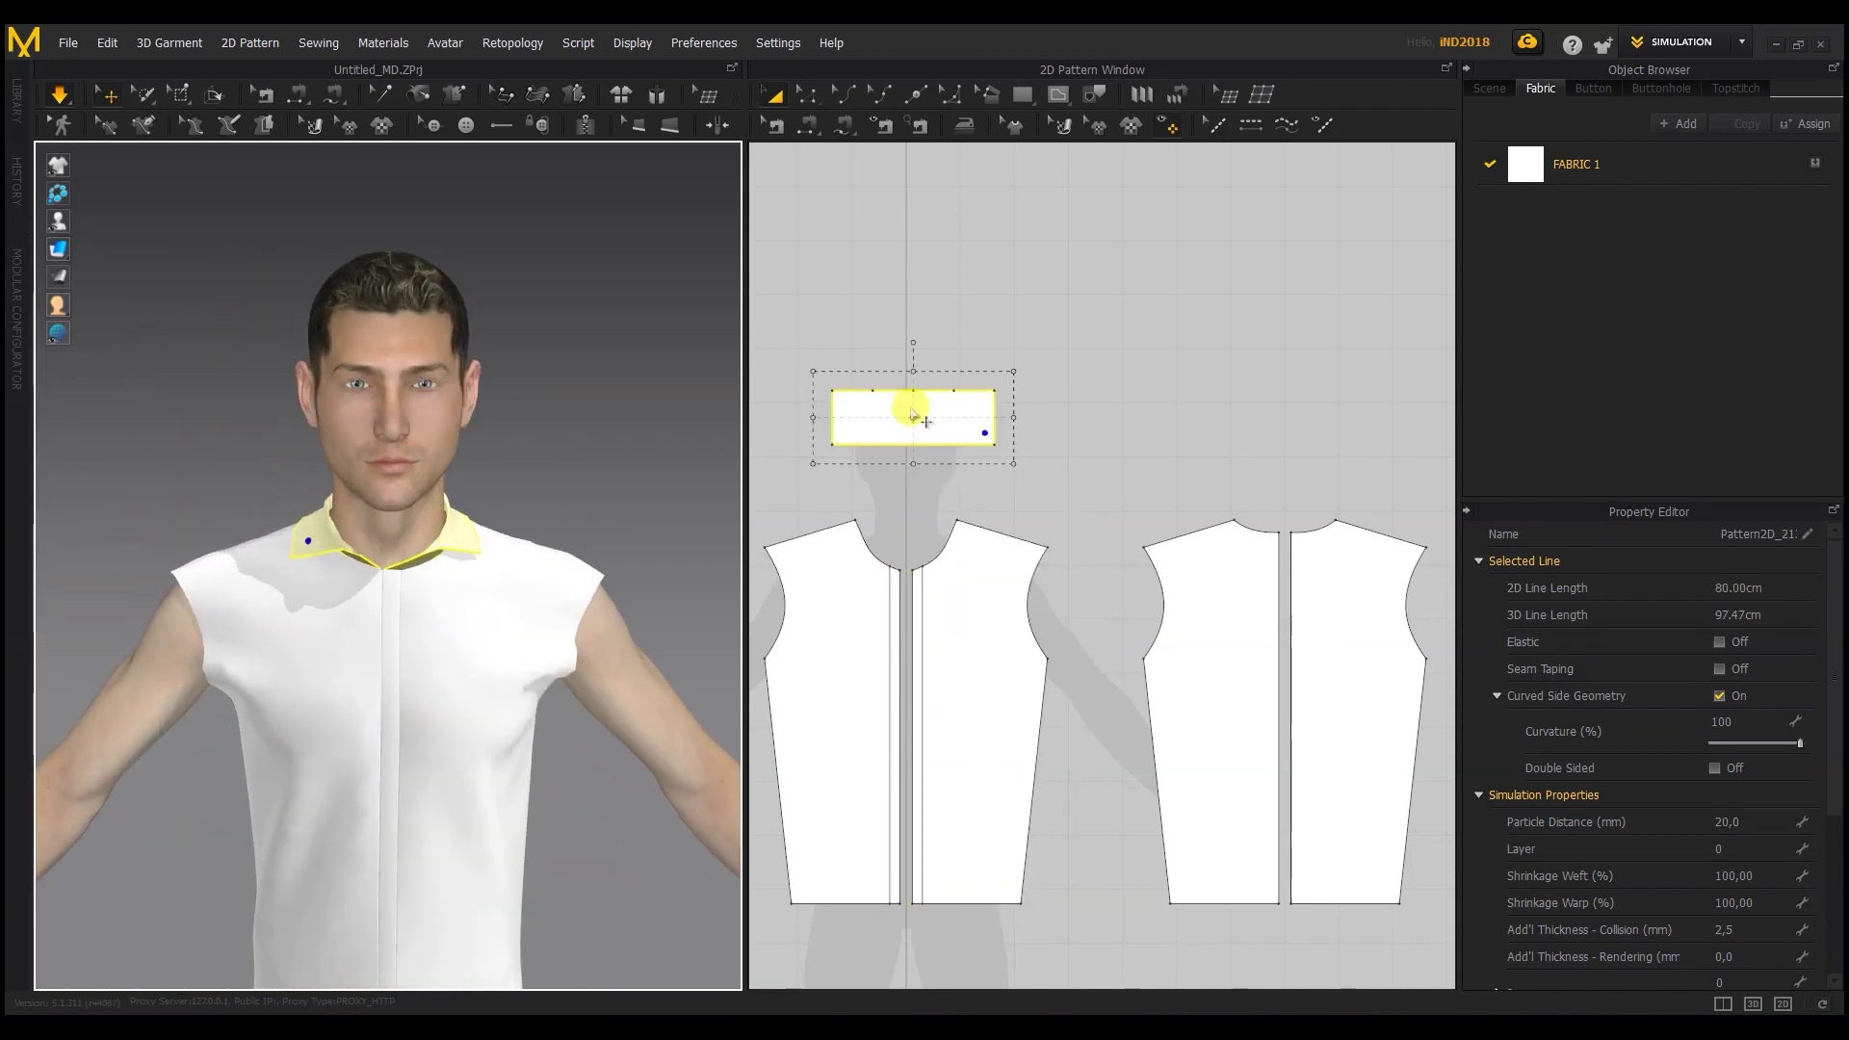
Step: Draw a 30 cm horizontal internal line across the collar pattern, about 3.1 cm below its upper edge
scroll(911, 390, up, 2)
click(1057, 94)
scroll(978, 371, up, 3)
click(859, 510)
click(1276, 513)
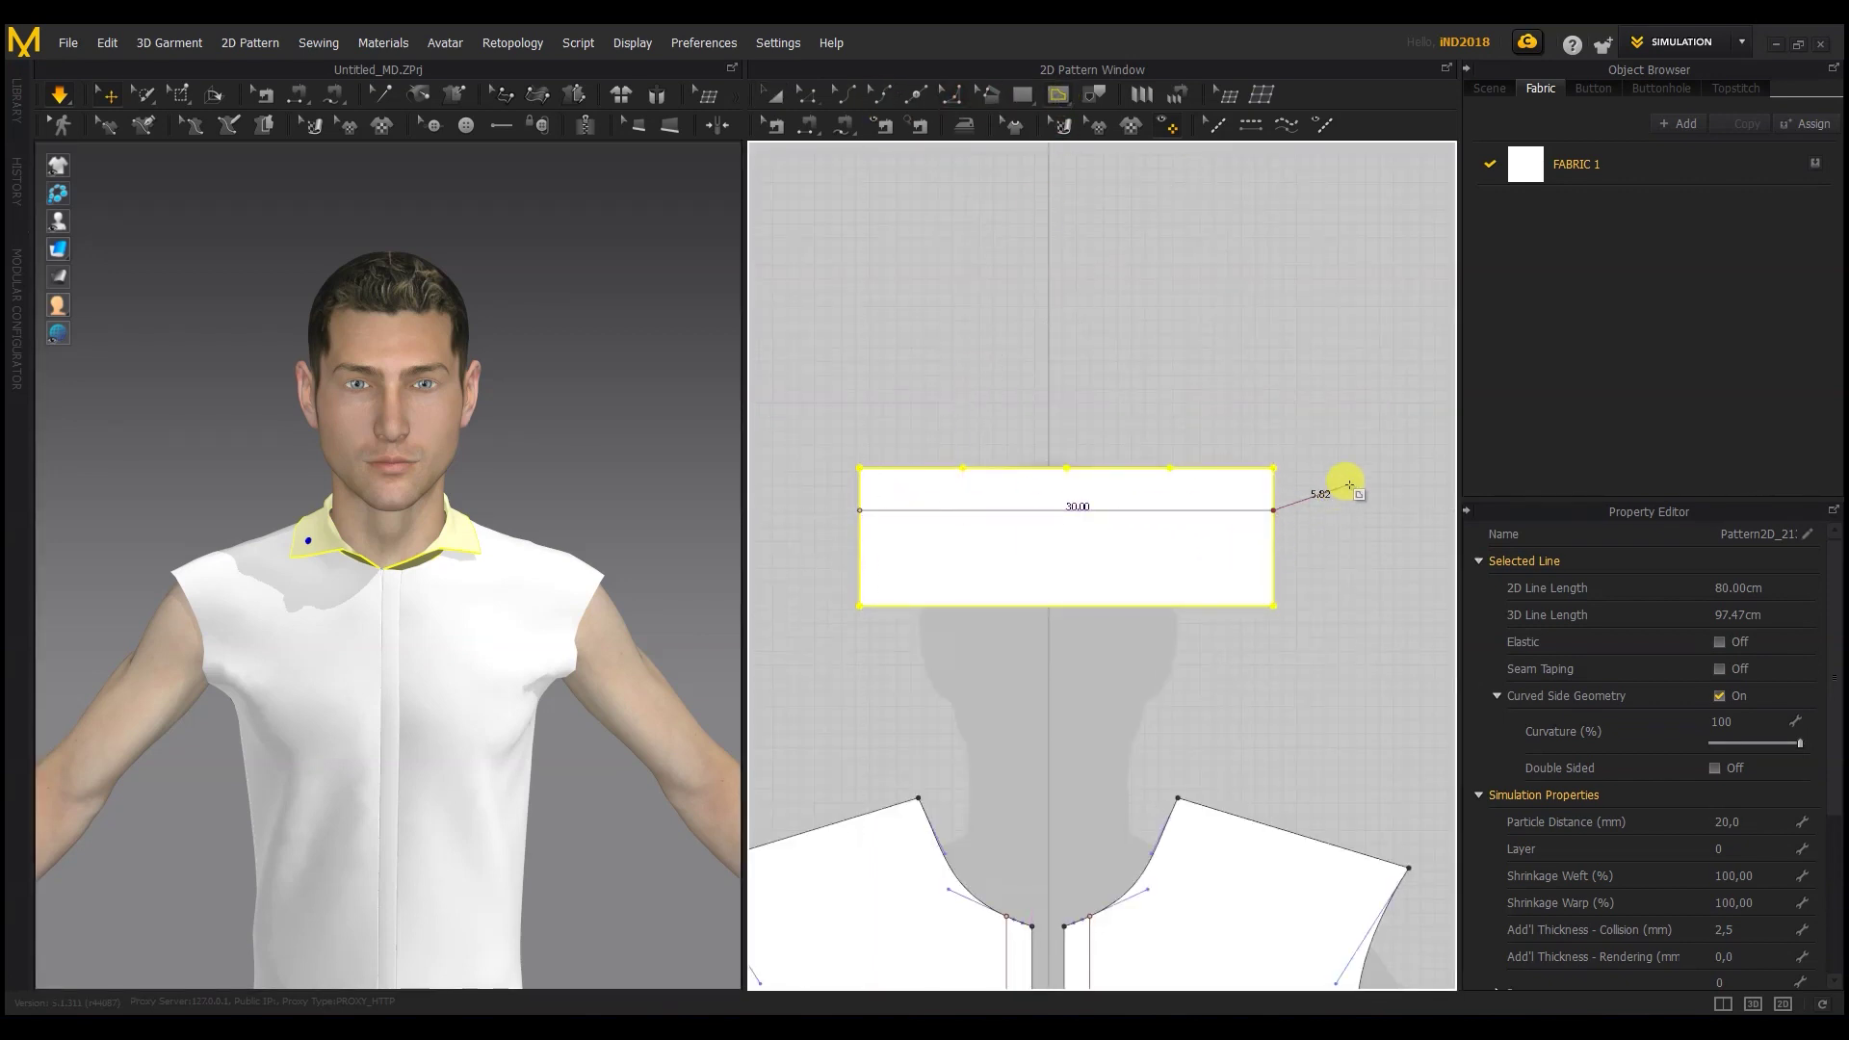
key(Return)
Step: Add a split point on each short collar edge where the internal line meets it
click(918, 99)
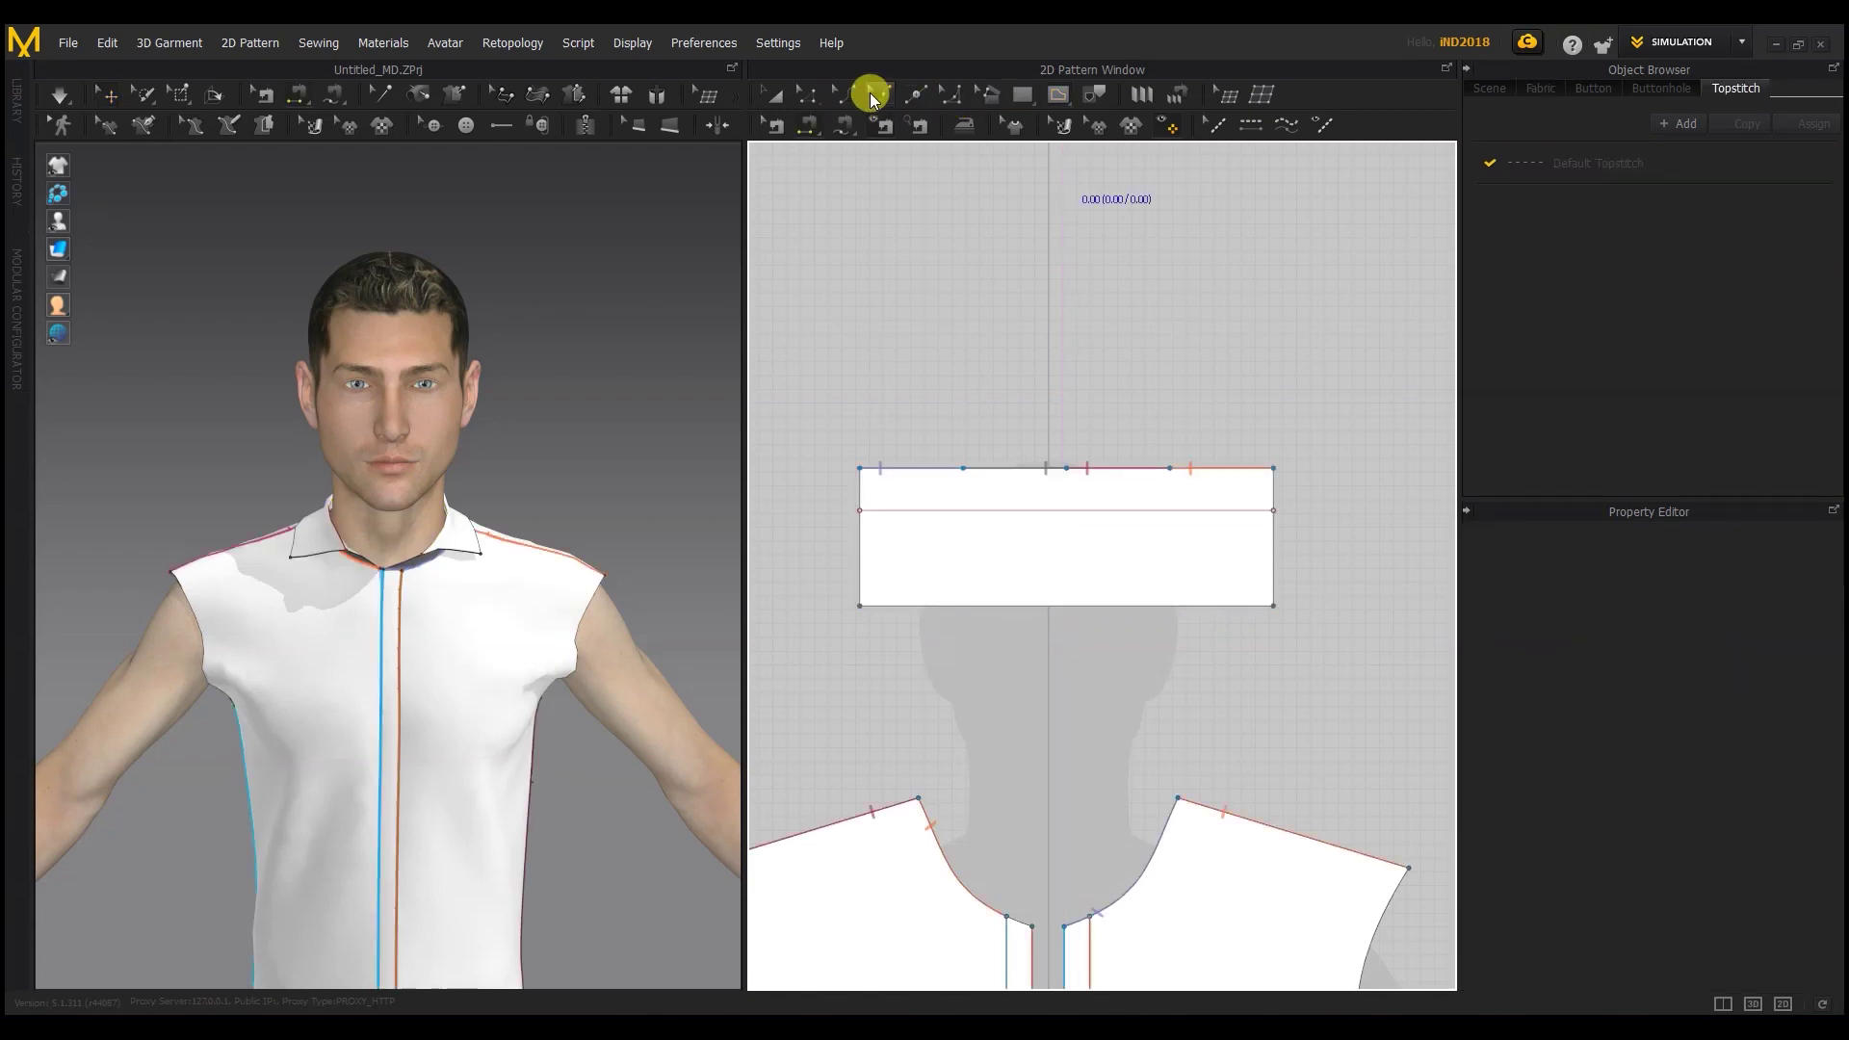
scroll(904, 493, up, 4)
click(807, 536)
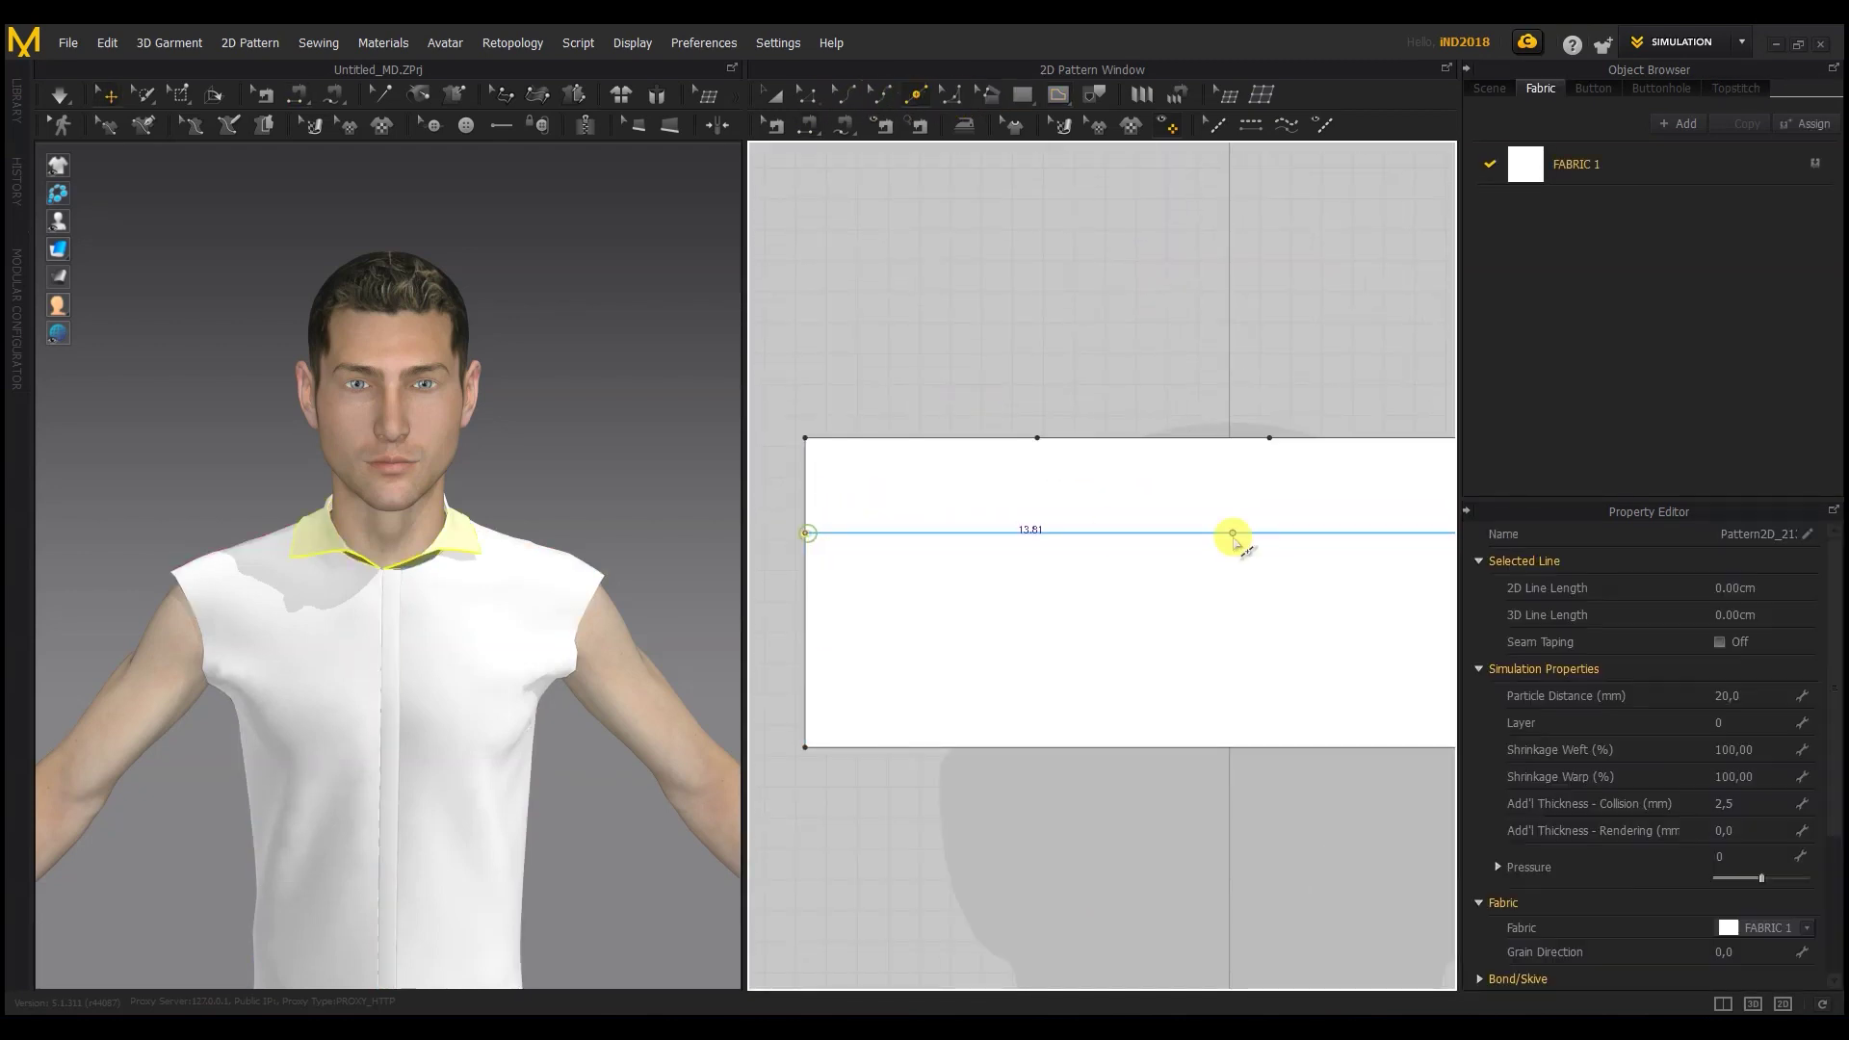
middle_drag(1425, 534, 1014, 498)
middle_drag(1348, 499, 1258, 499)
click(1236, 498)
scroll(1114, 556, down, 3)
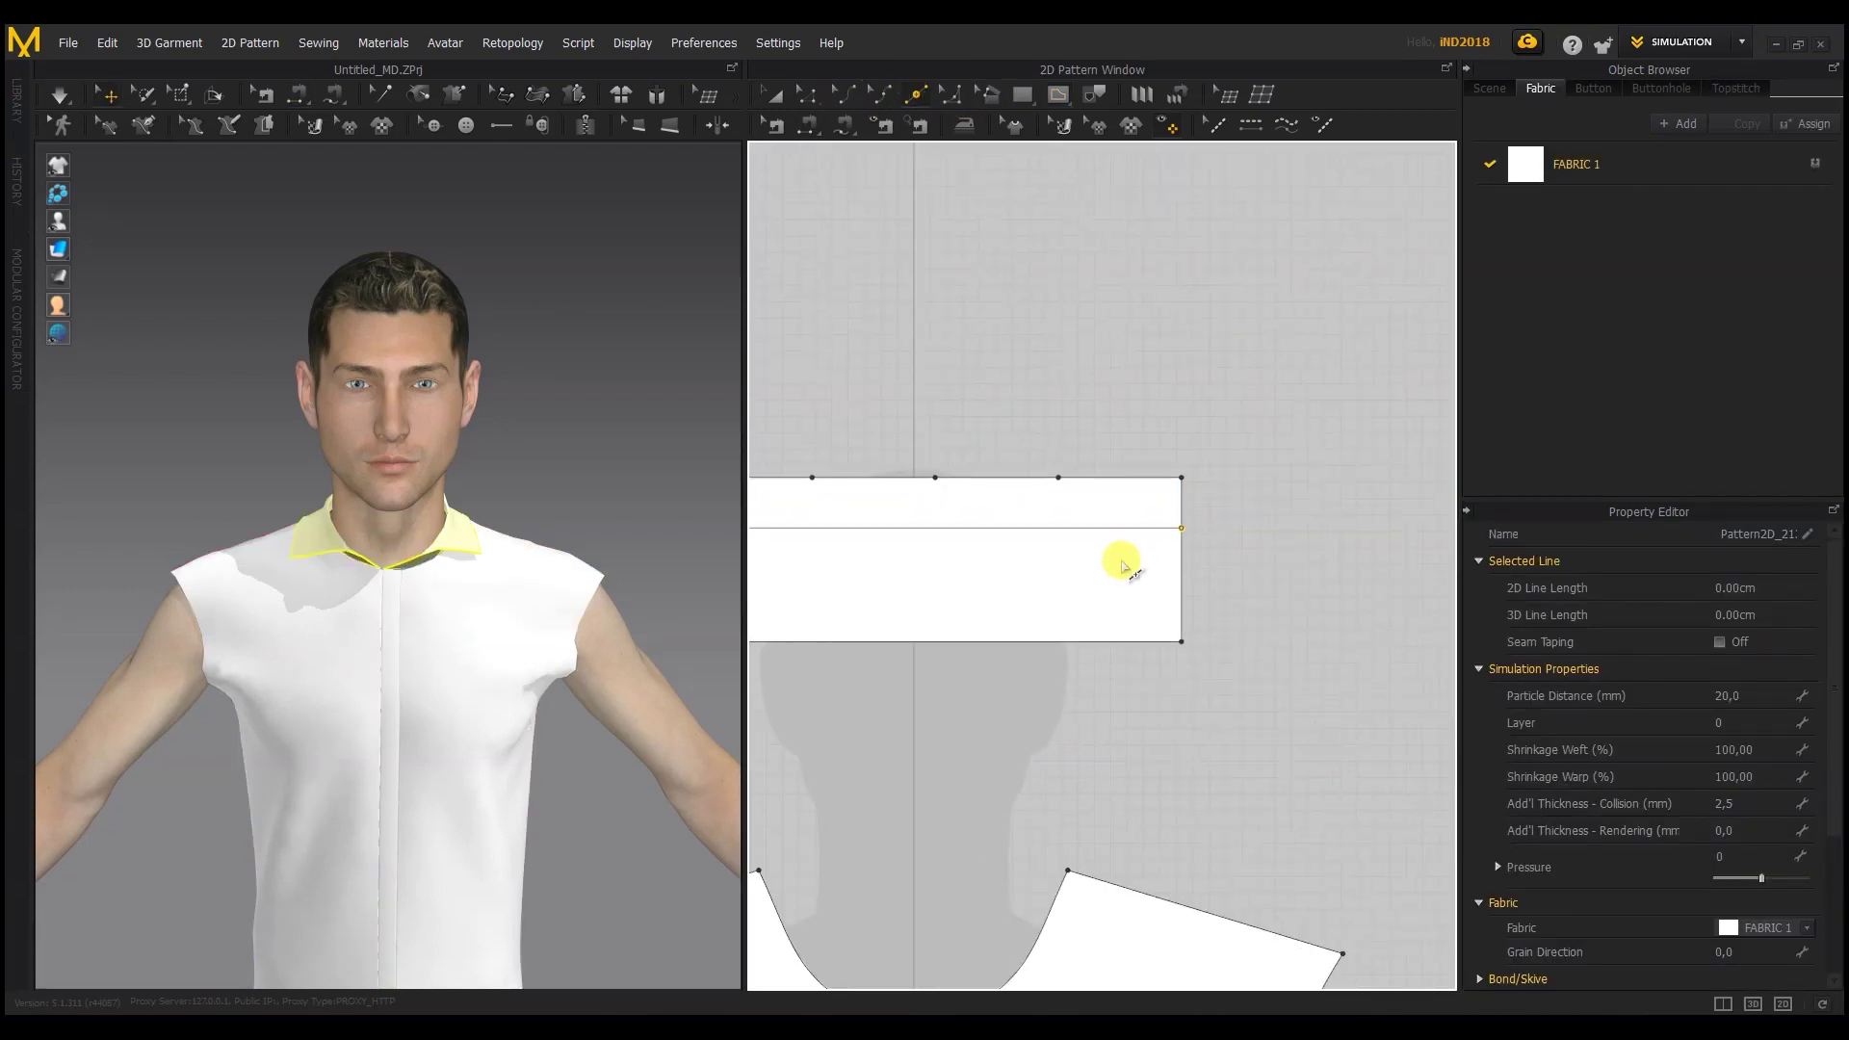
Step: Sew the collar's two short edge segments above the internal line to each other
click(807, 125)
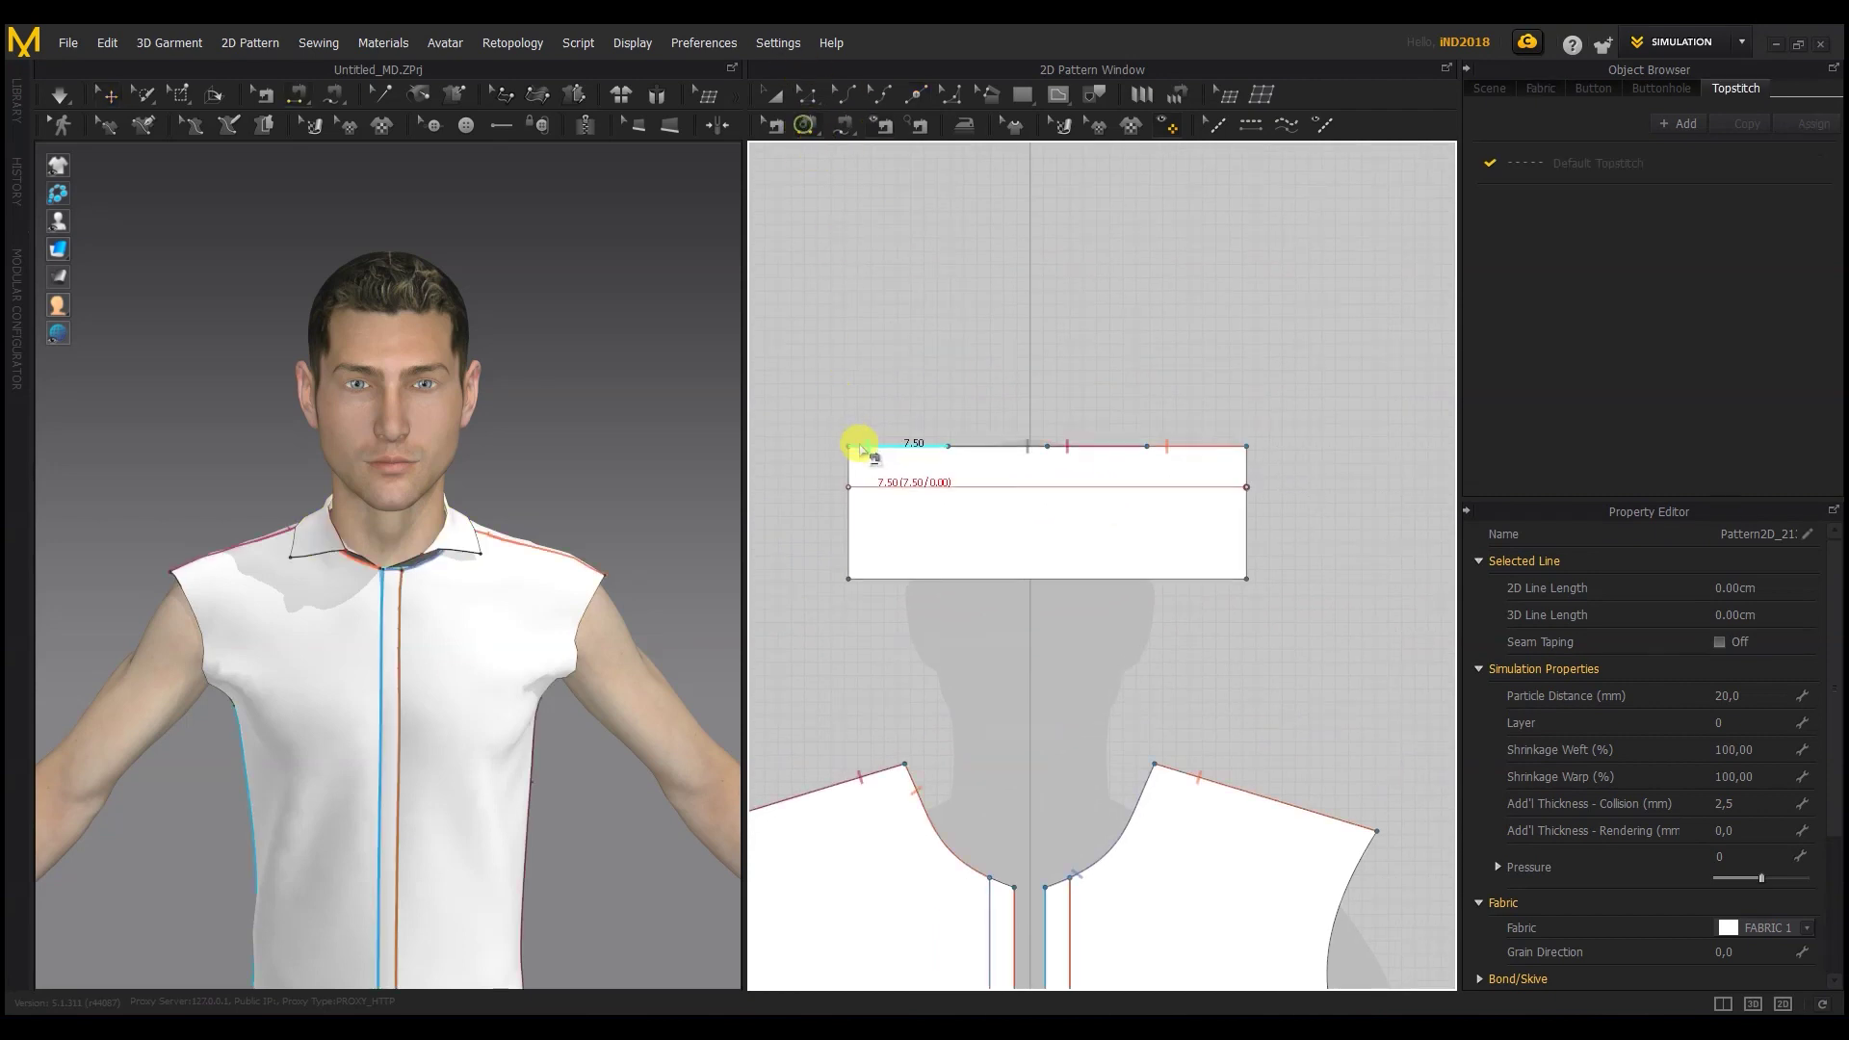
click(850, 460)
click(1247, 460)
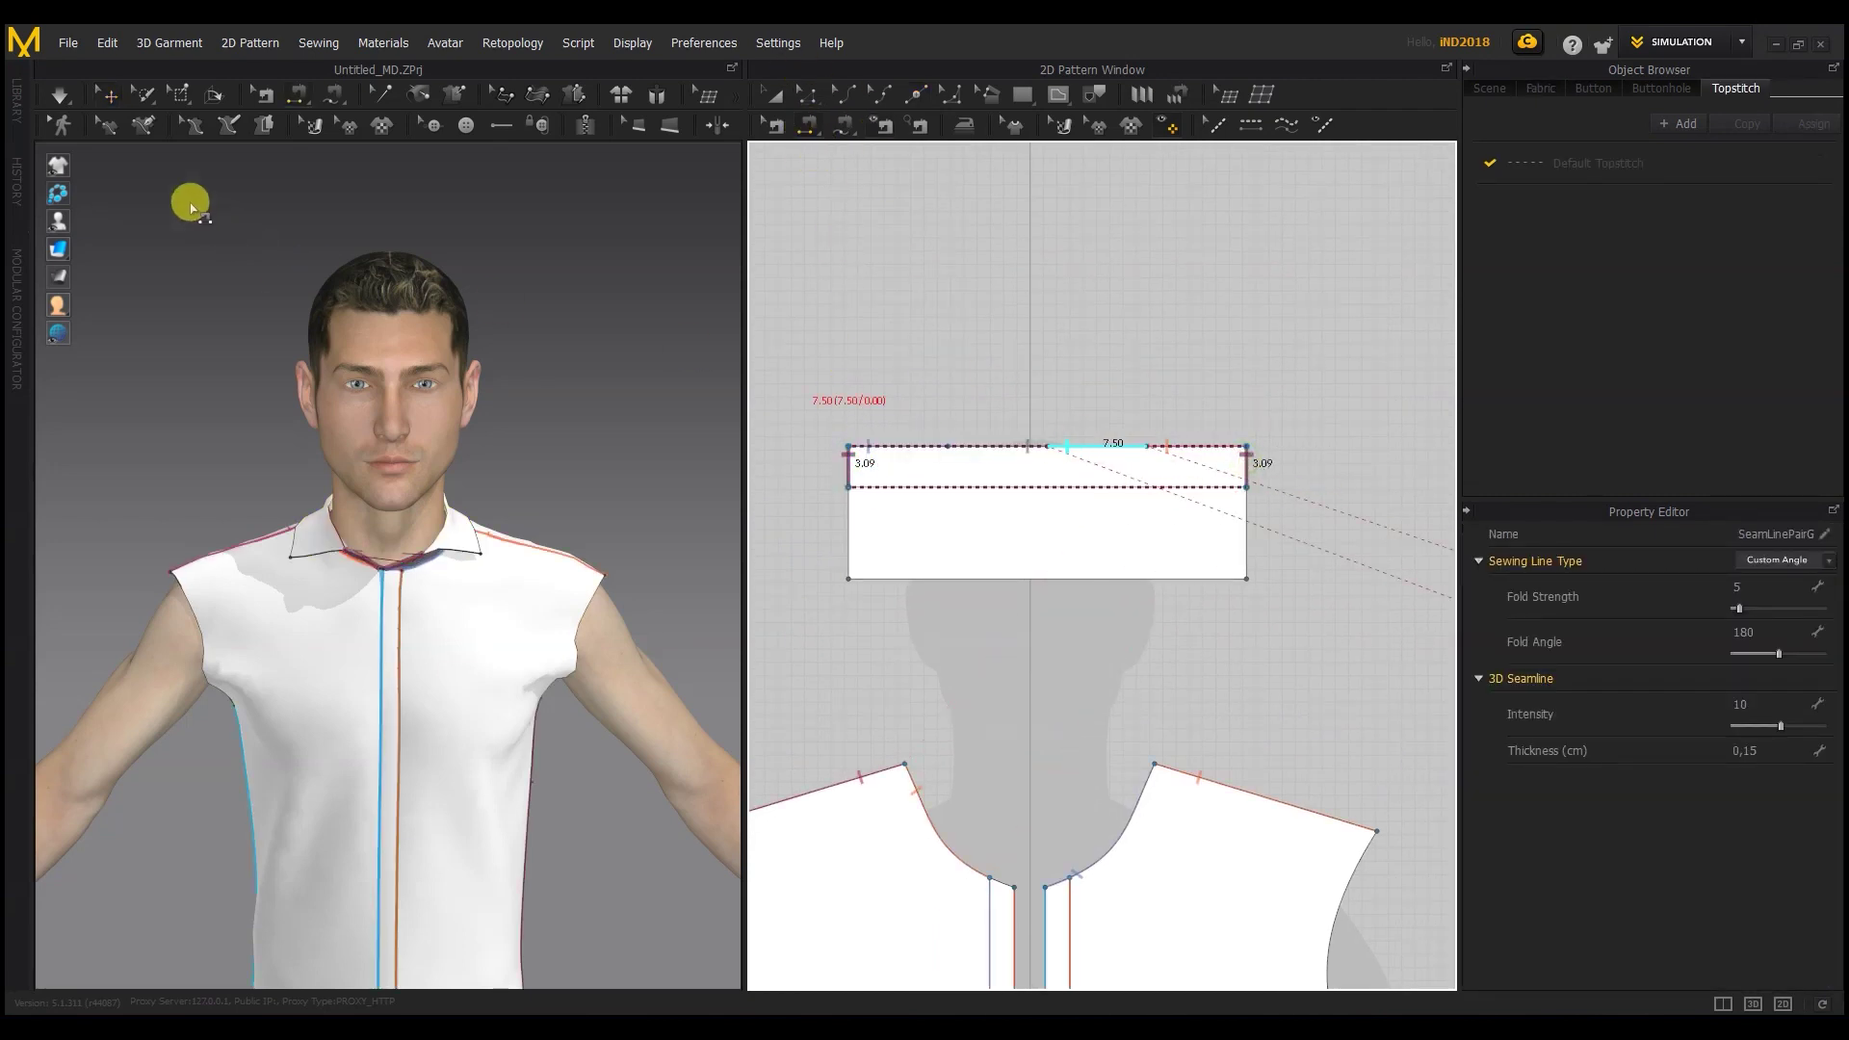
Step: Simulate the garment and pull the collar outward and down around the neck from several sides
click(66, 98)
right_drag(449, 572, 631, 547)
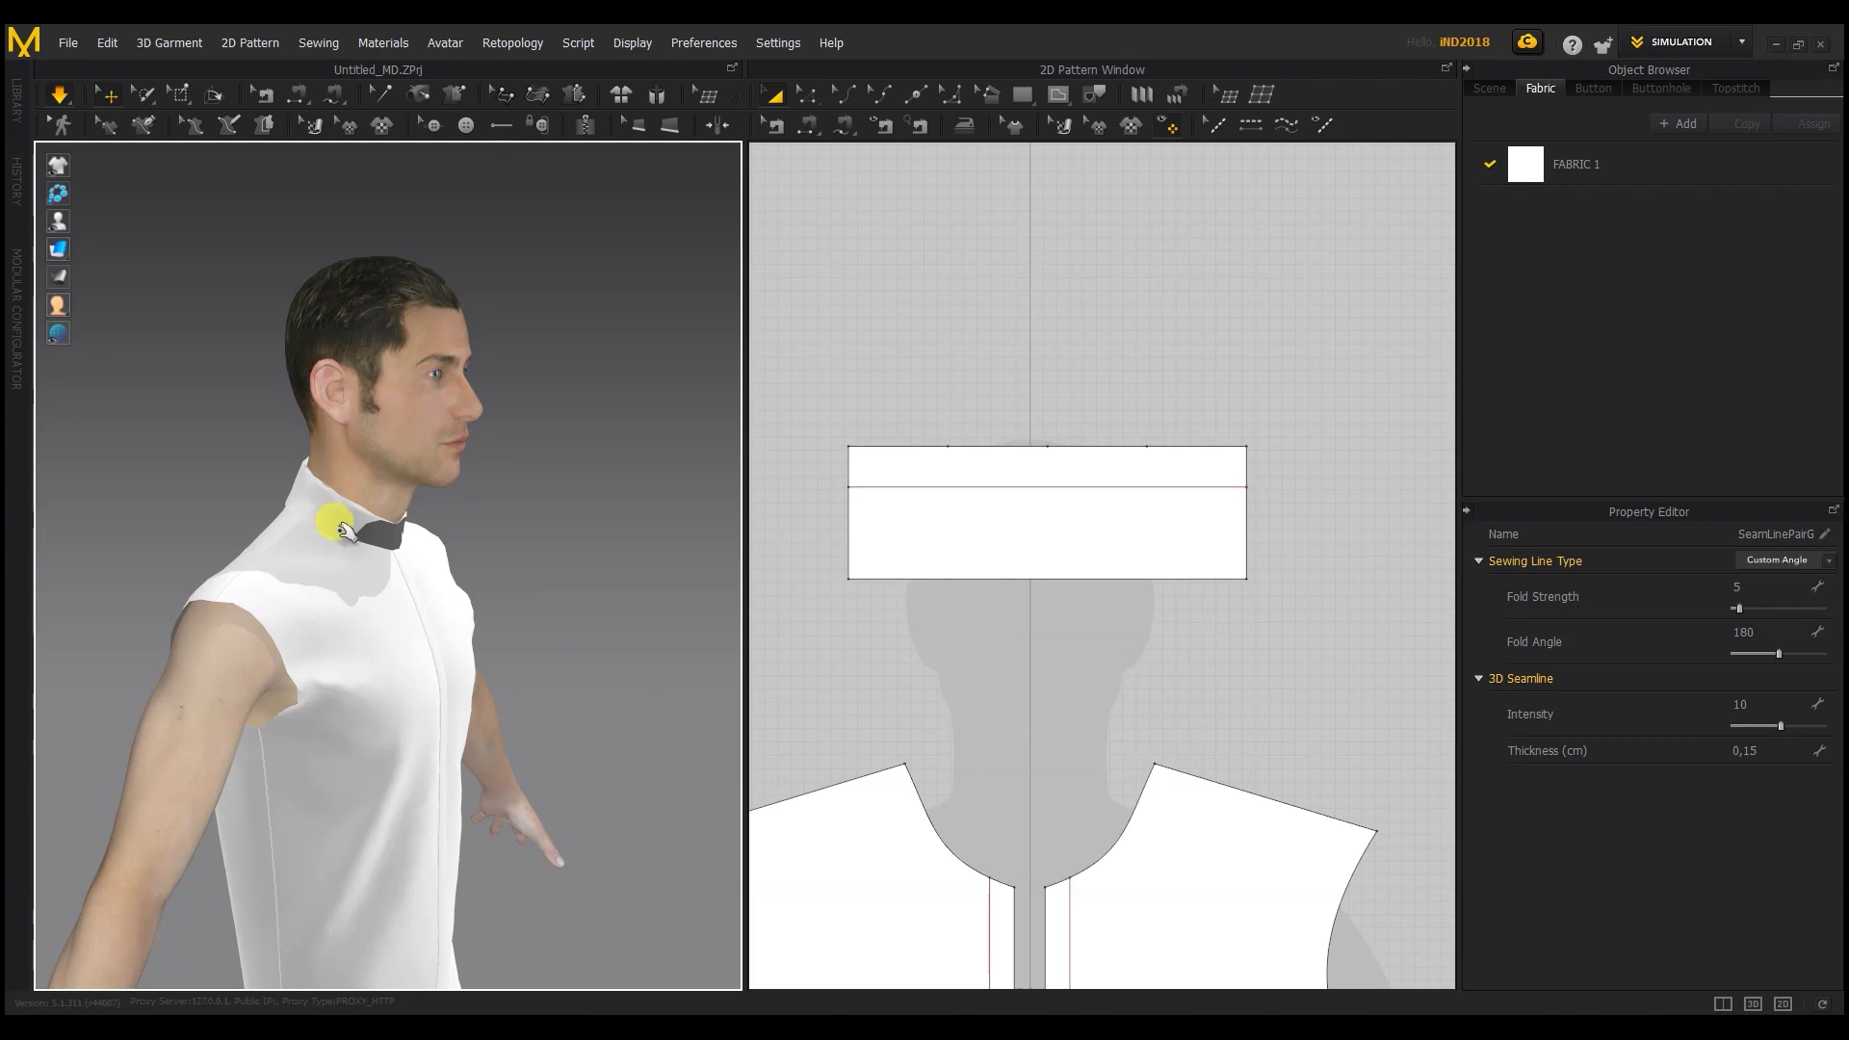
drag(339, 521, 444, 588)
right_drag(462, 578, 373, 543)
right_drag(621, 563, 337, 570)
drag(330, 574, 236, 624)
right_drag(375, 562, 501, 553)
drag(322, 556, 356, 608)
right_drag(318, 550, 341, 532)
drag(339, 538, 377, 592)
right_drag(220, 581, 328, 578)
Step: Curve the collar's lower edge inward into an arc about 30.8 cm long
click(980, 144)
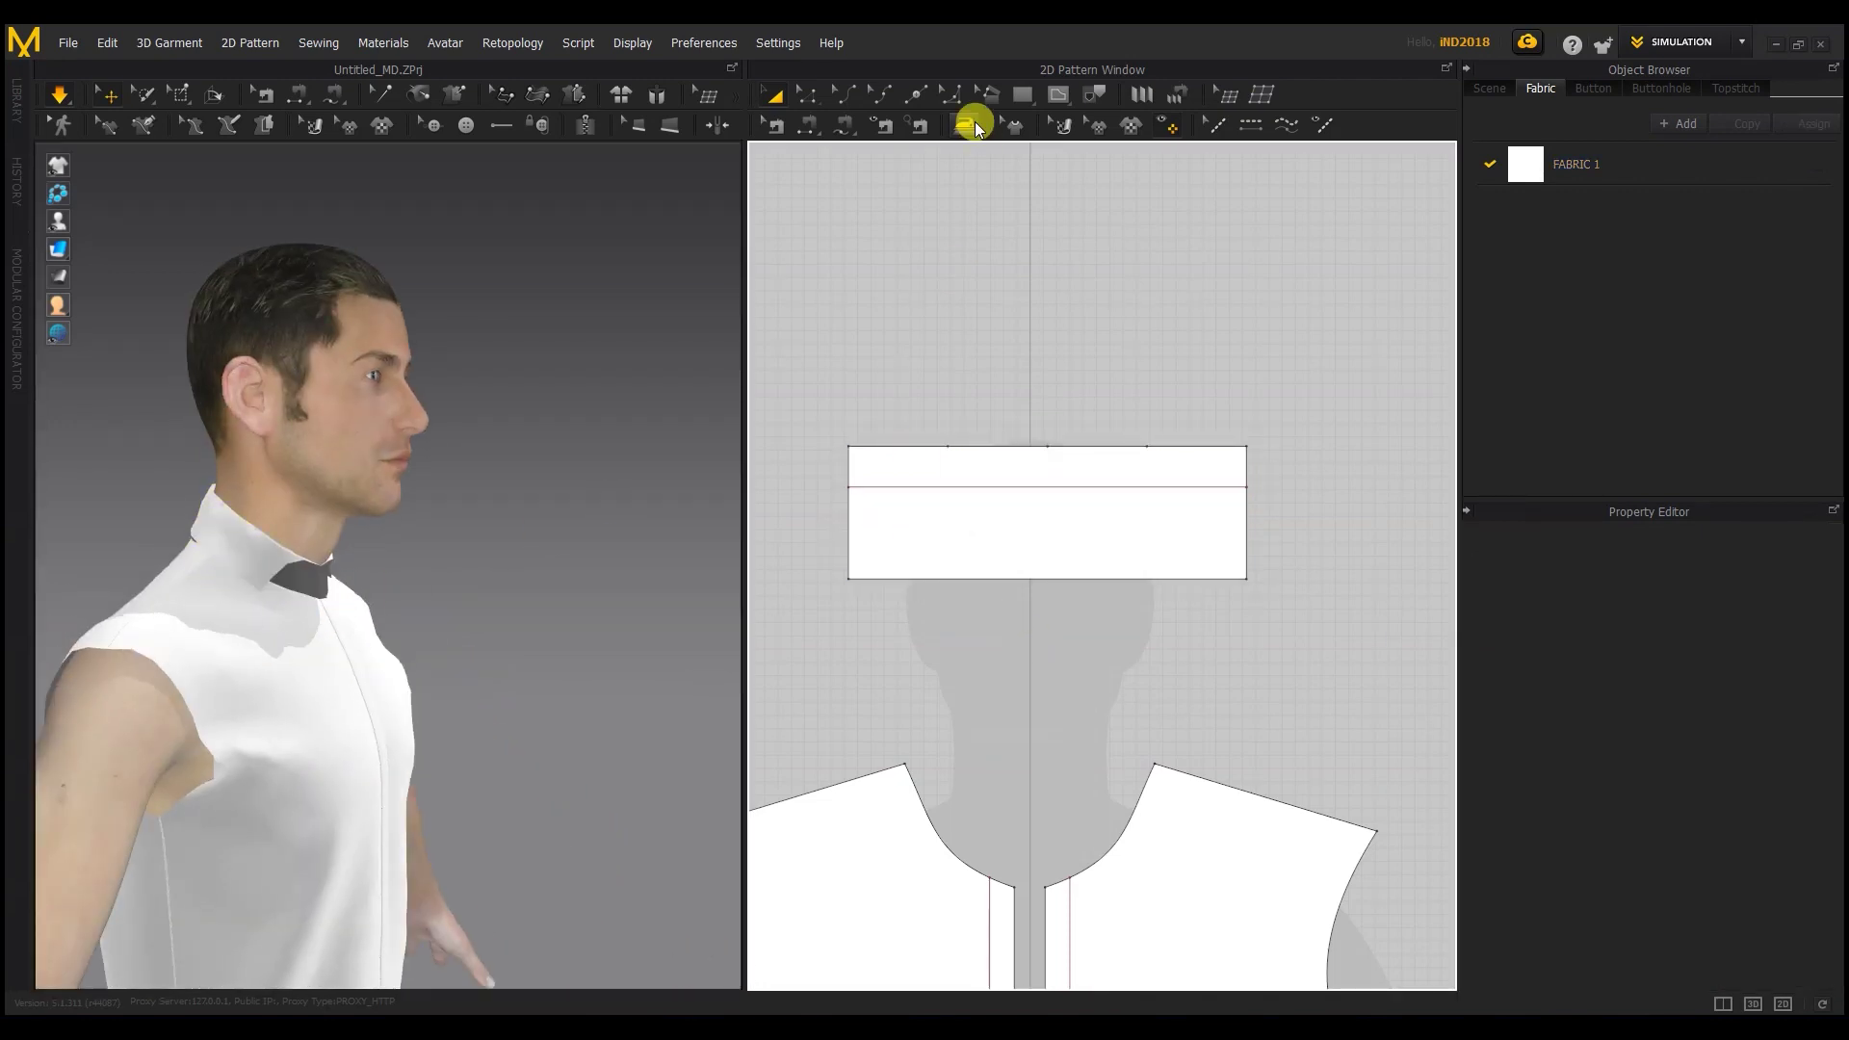
click(1042, 575)
drag(1045, 549, 1044, 545)
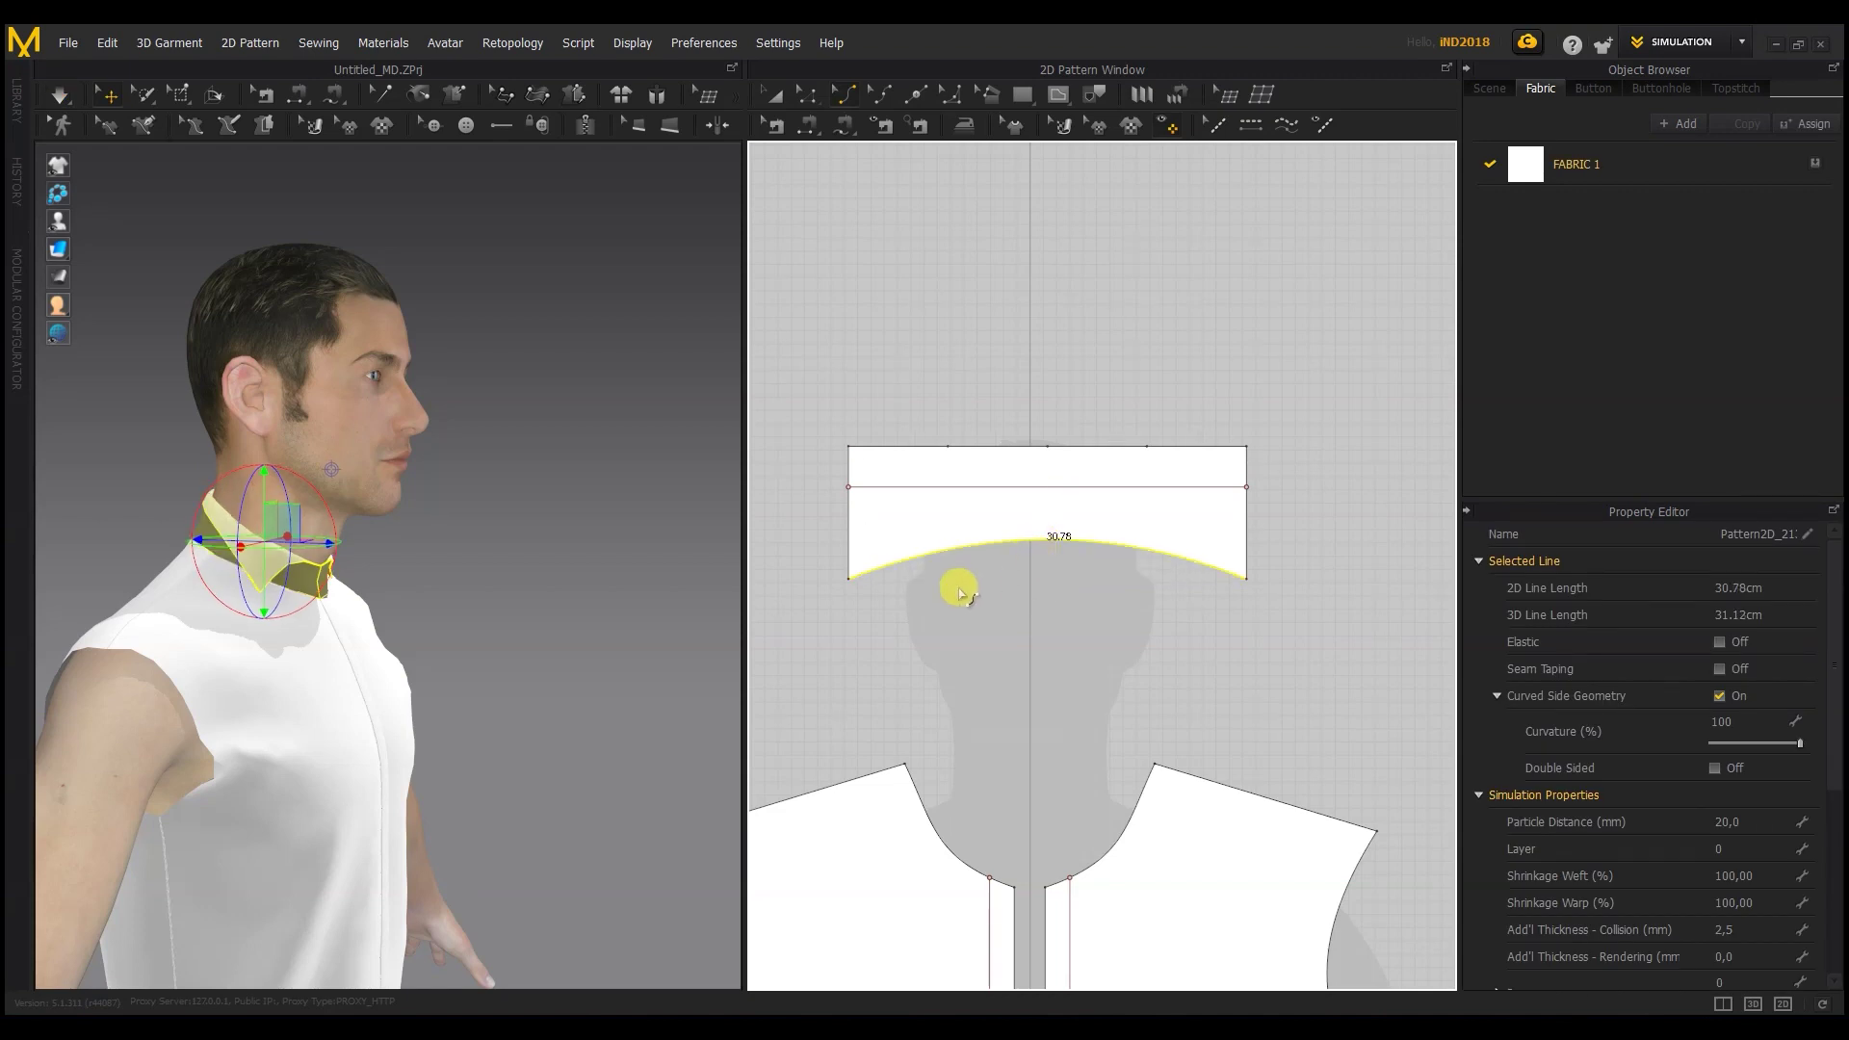
Step: Stretch the collar pattern vertically until its short side edges are about 11.9 cm long
click(784, 128)
click(1024, 458)
click(781, 94)
click(1081, 499)
click(879, 597)
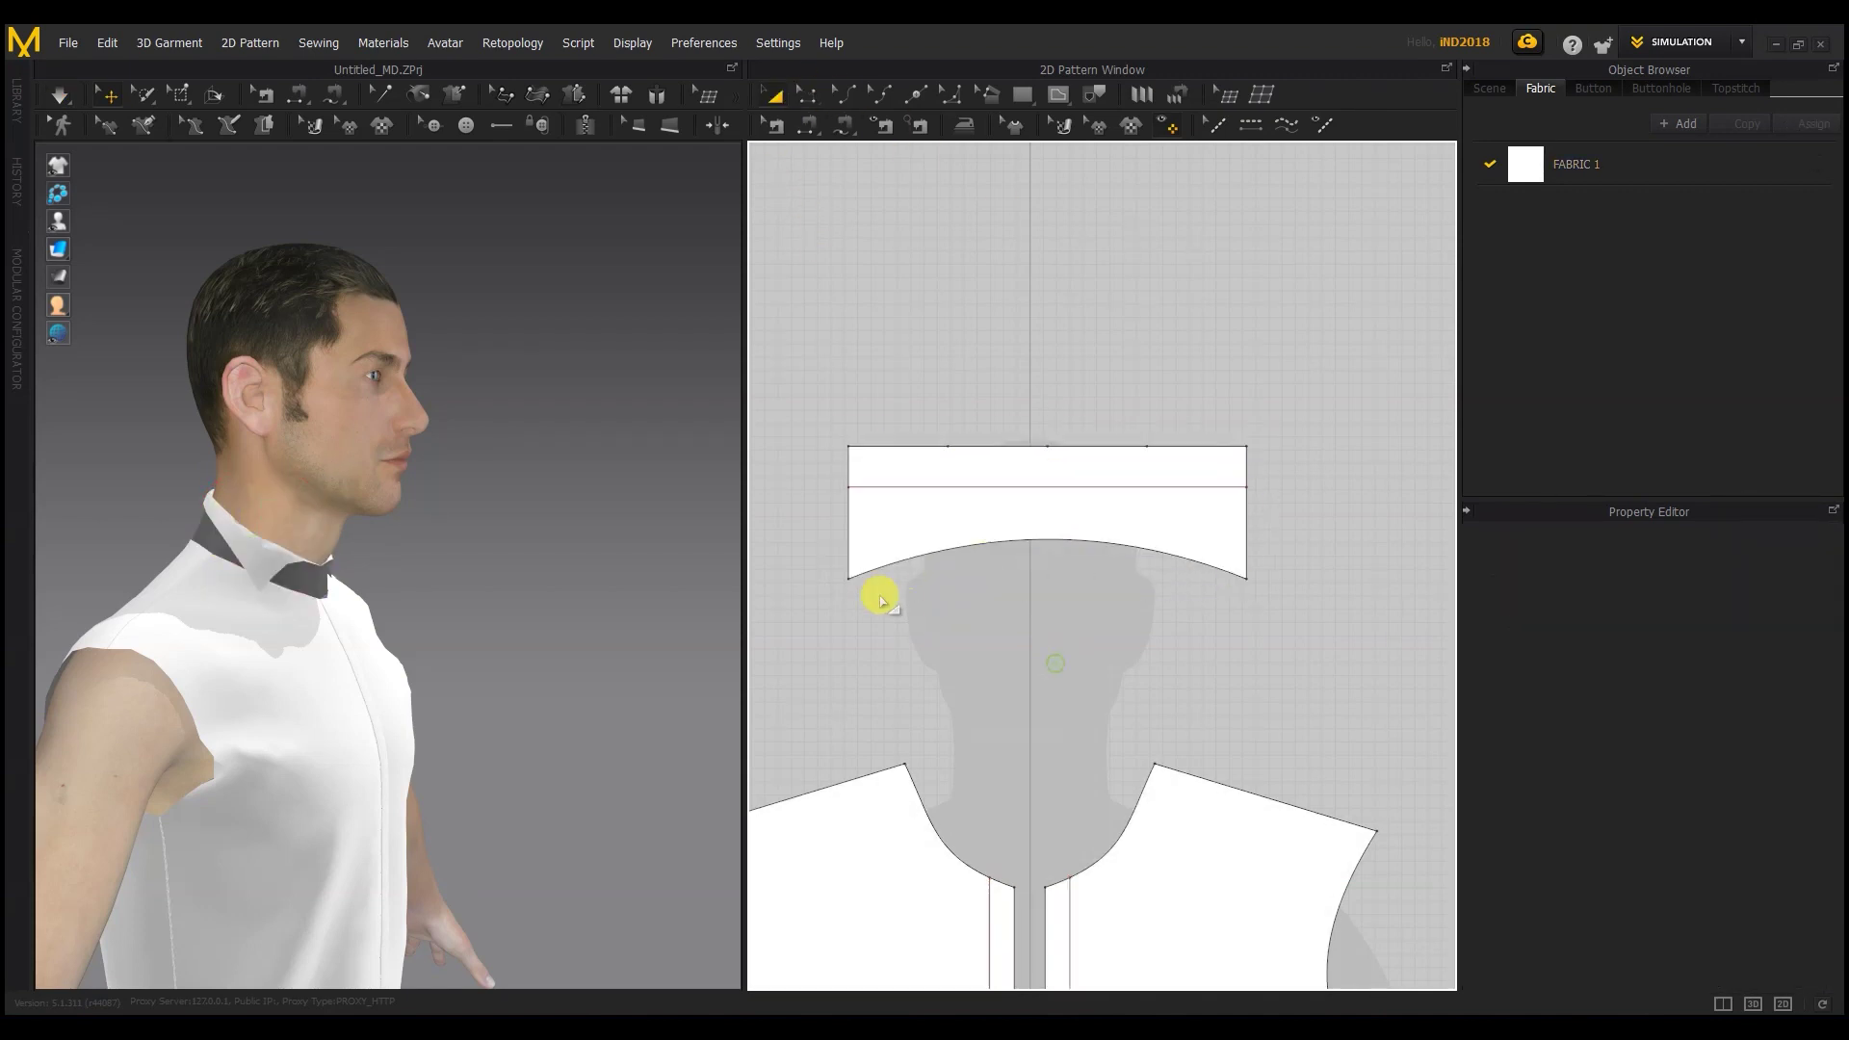
click(1053, 505)
Step: Raise the collar's internal line and move its side edge points to about 3.1 cm below the upper edge
click(809, 94)
click(1024, 479)
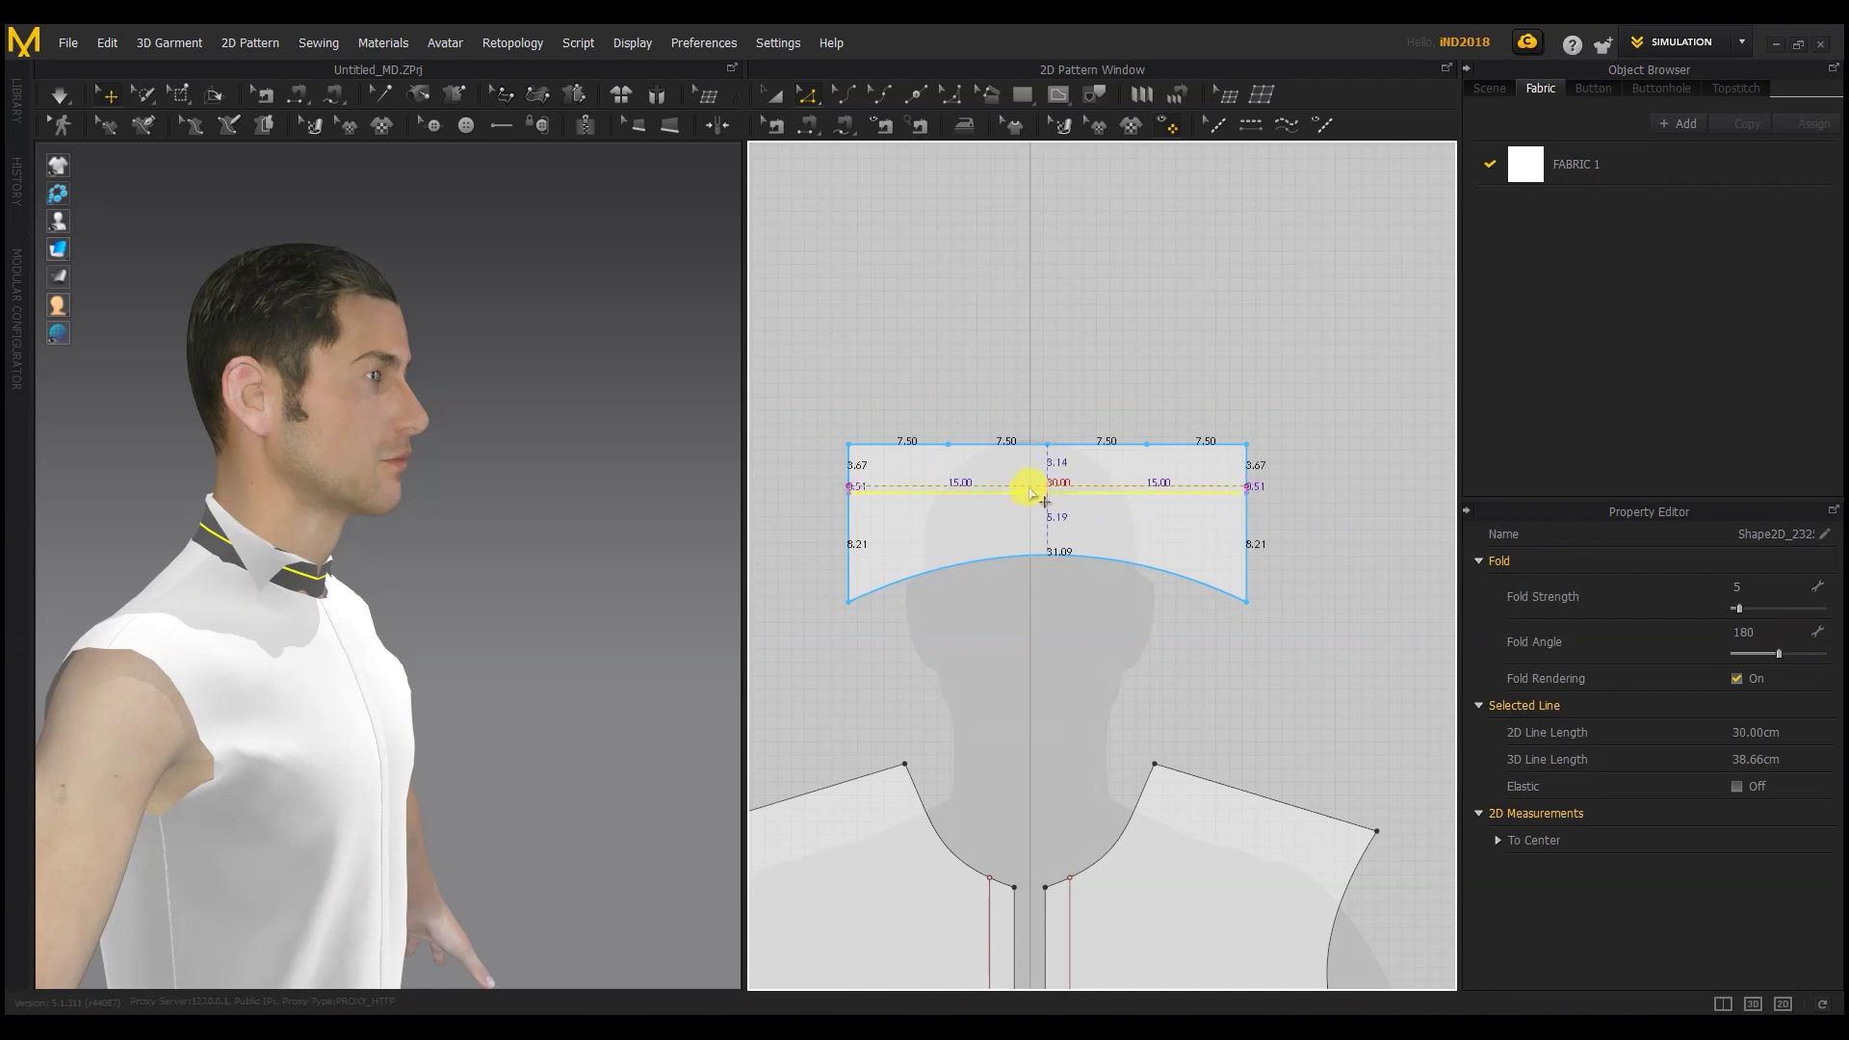
click(917, 95)
click(806, 97)
drag(849, 492, 848, 484)
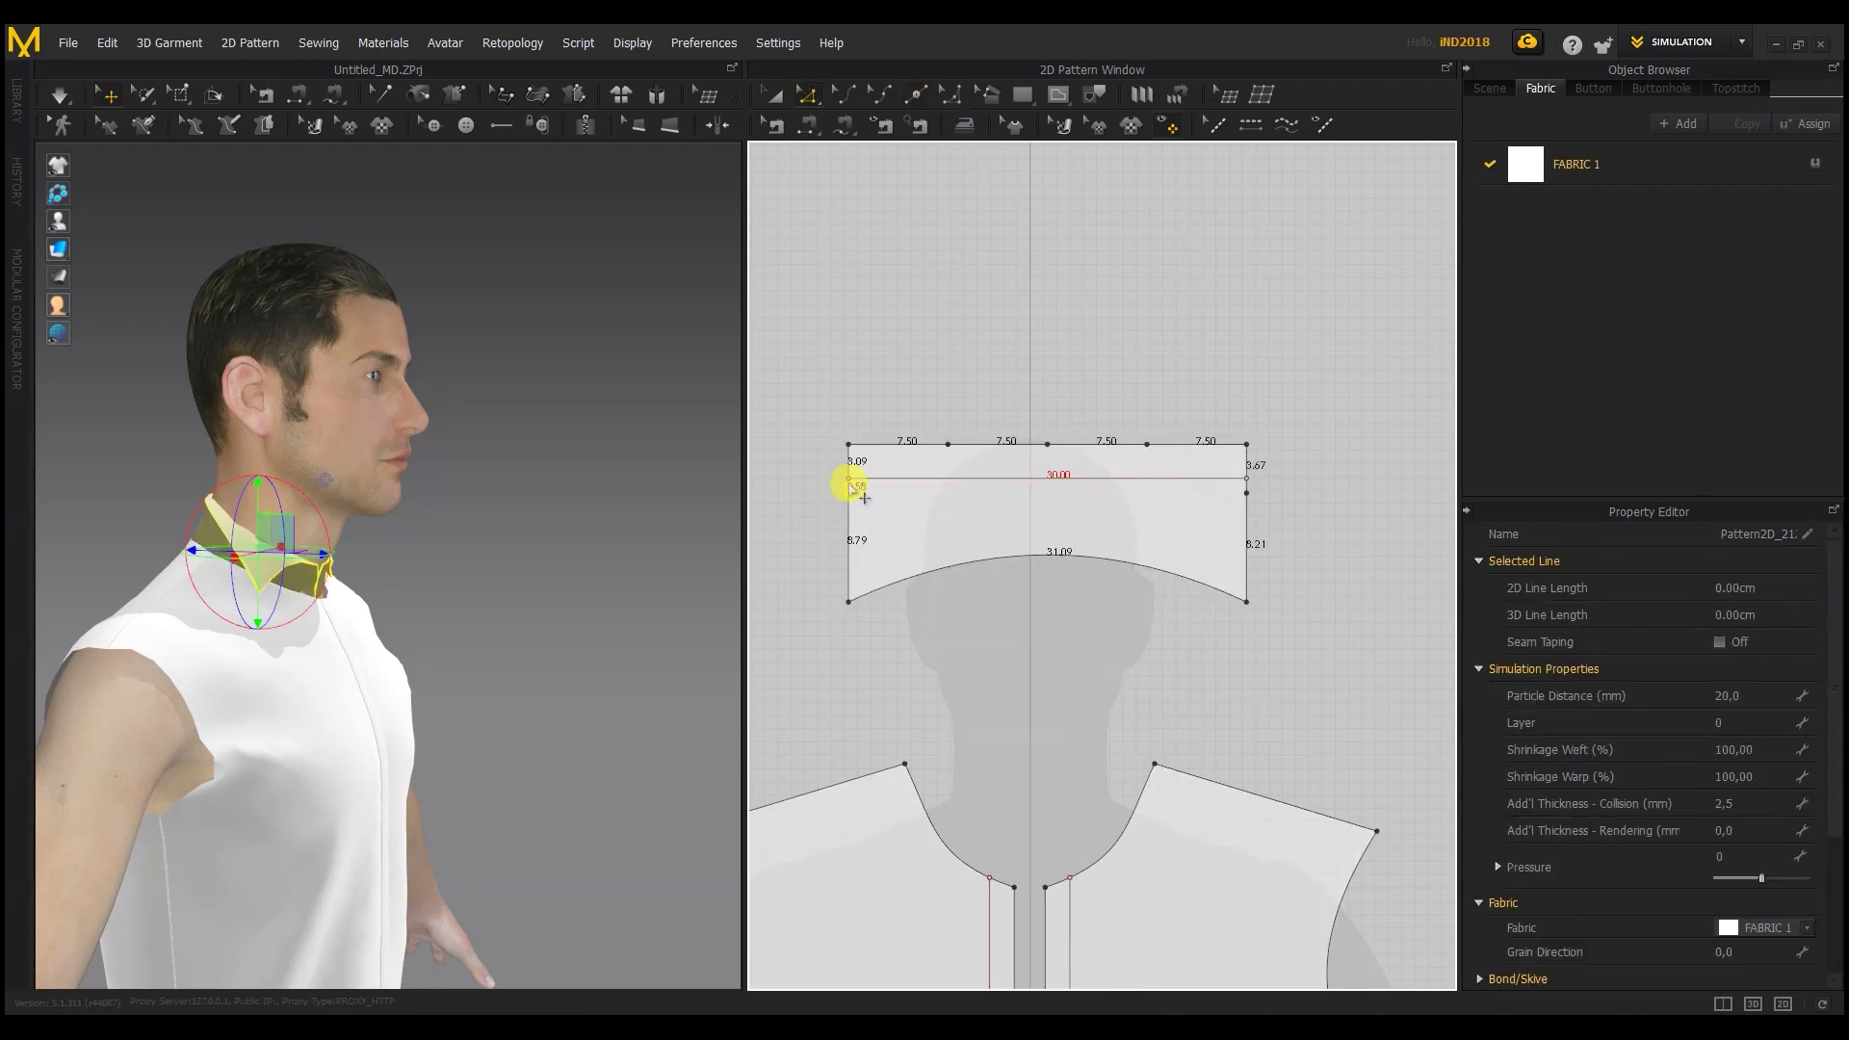
Step: Simulate the reshaped collar and inspect how it sits at the back of the neck
click(60, 95)
right_drag(221, 482, 149, 528)
scroll(149, 528, up, 2)
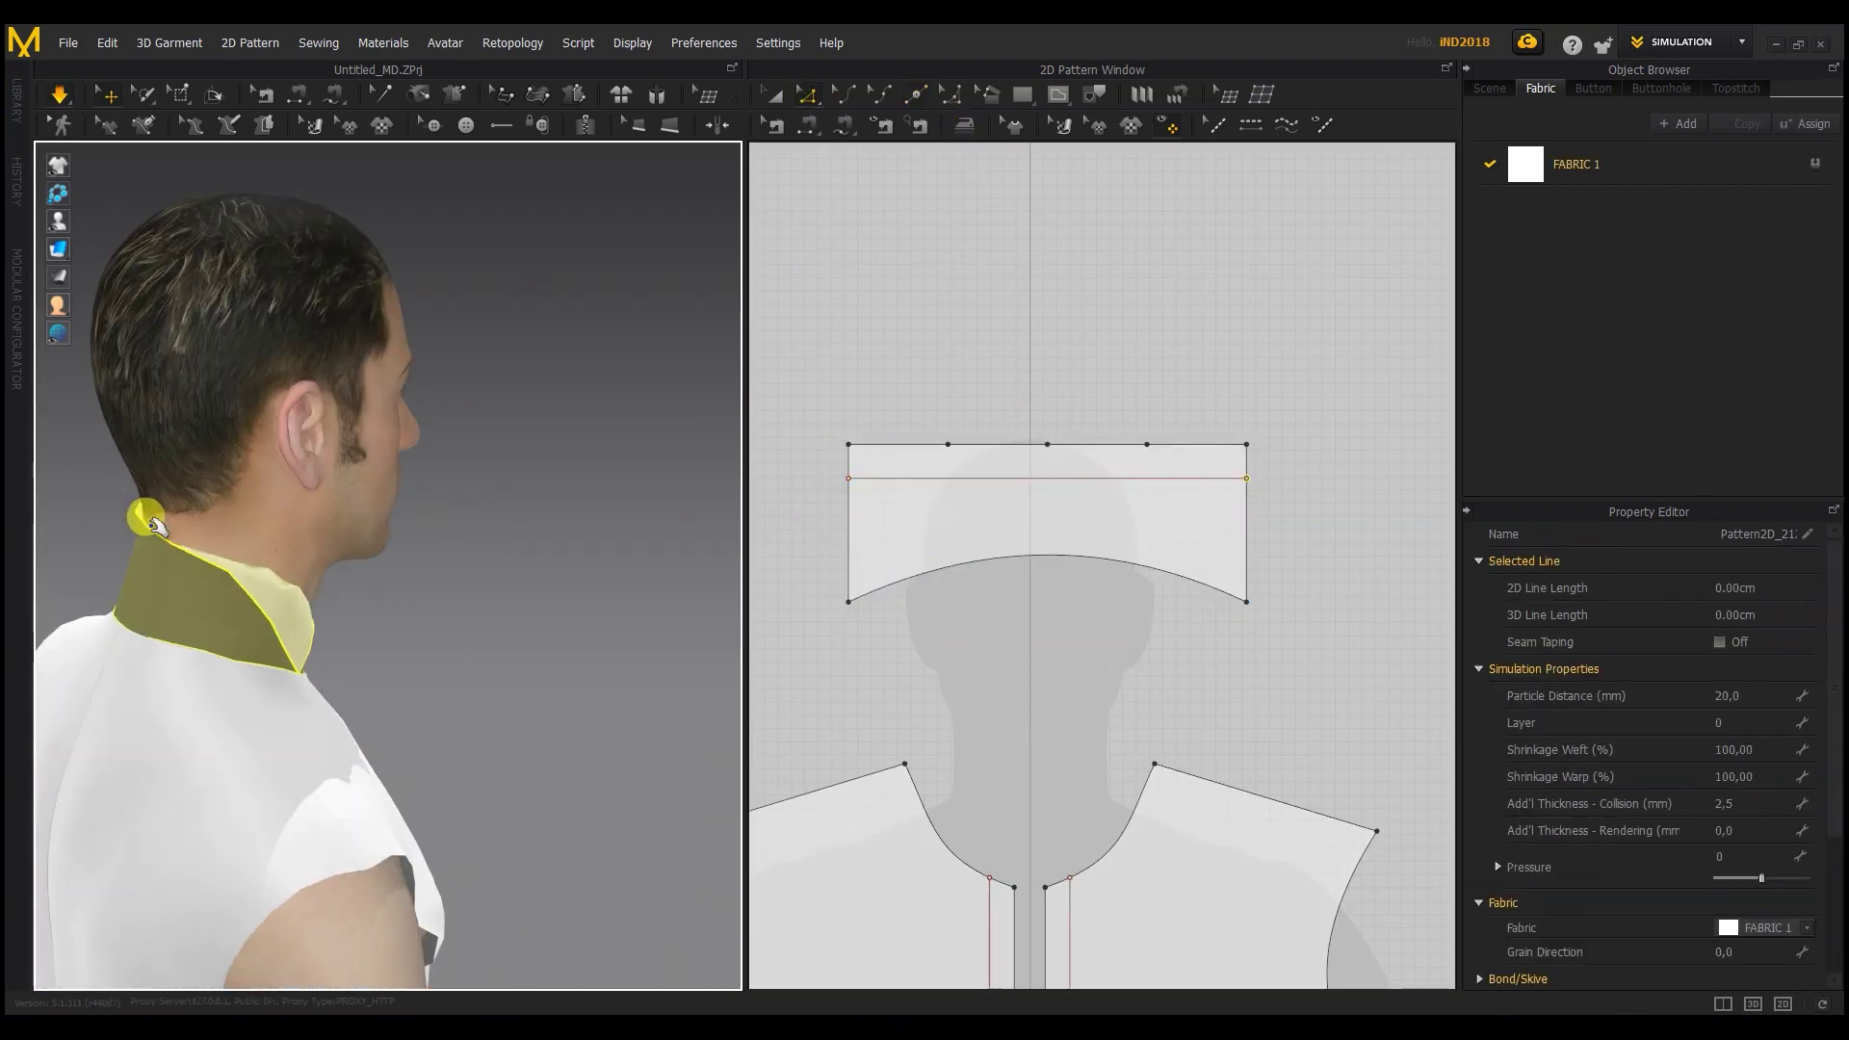
Step: Pull the back of the collar down over the neckline during simulation and check it from the front
drag(149, 527, 110, 666)
right_drag(109, 666, 529, 671)
scroll(292, 686, up, 2)
scroll(463, 636, down, 3)
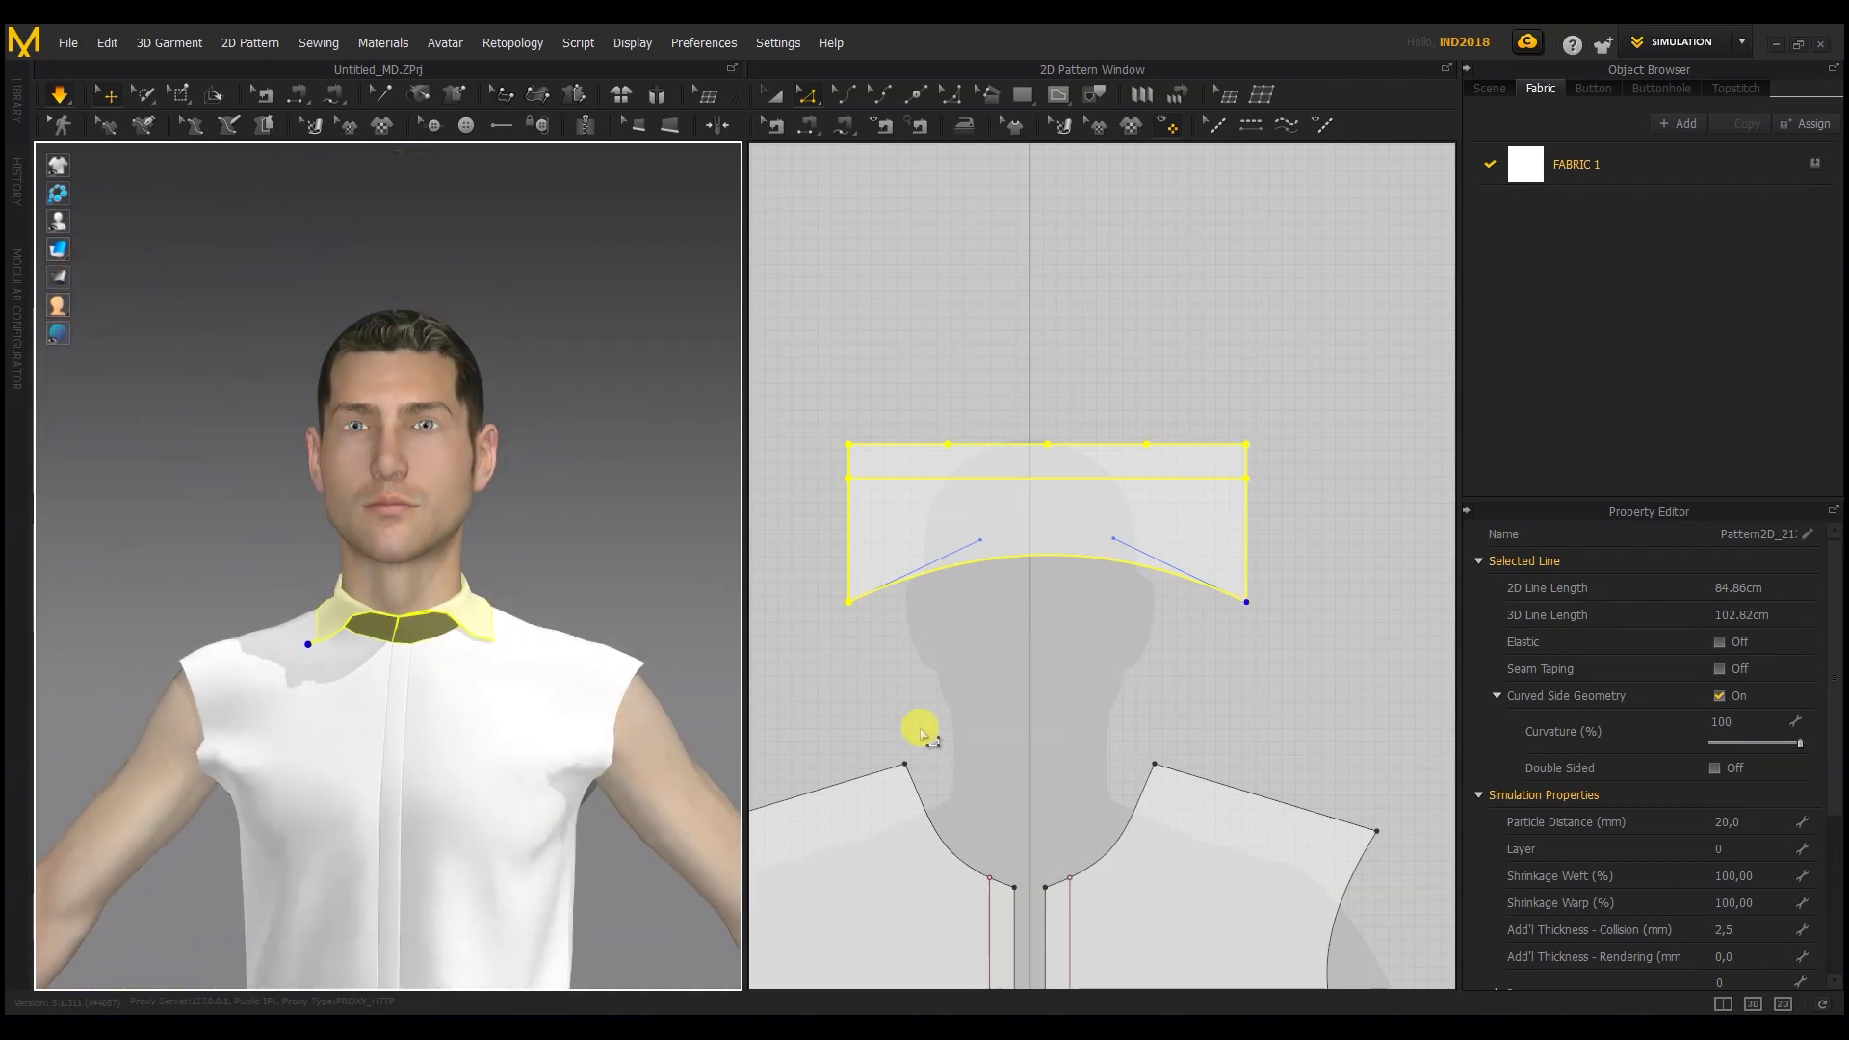
Step: Set the collar's internal line to fold strength 100 and fold angle 0, and simulate the garment
scroll(920, 735, down, 2)
scroll(1168, 660, down, 1)
right_drag(1168, 660, 1105, 518)
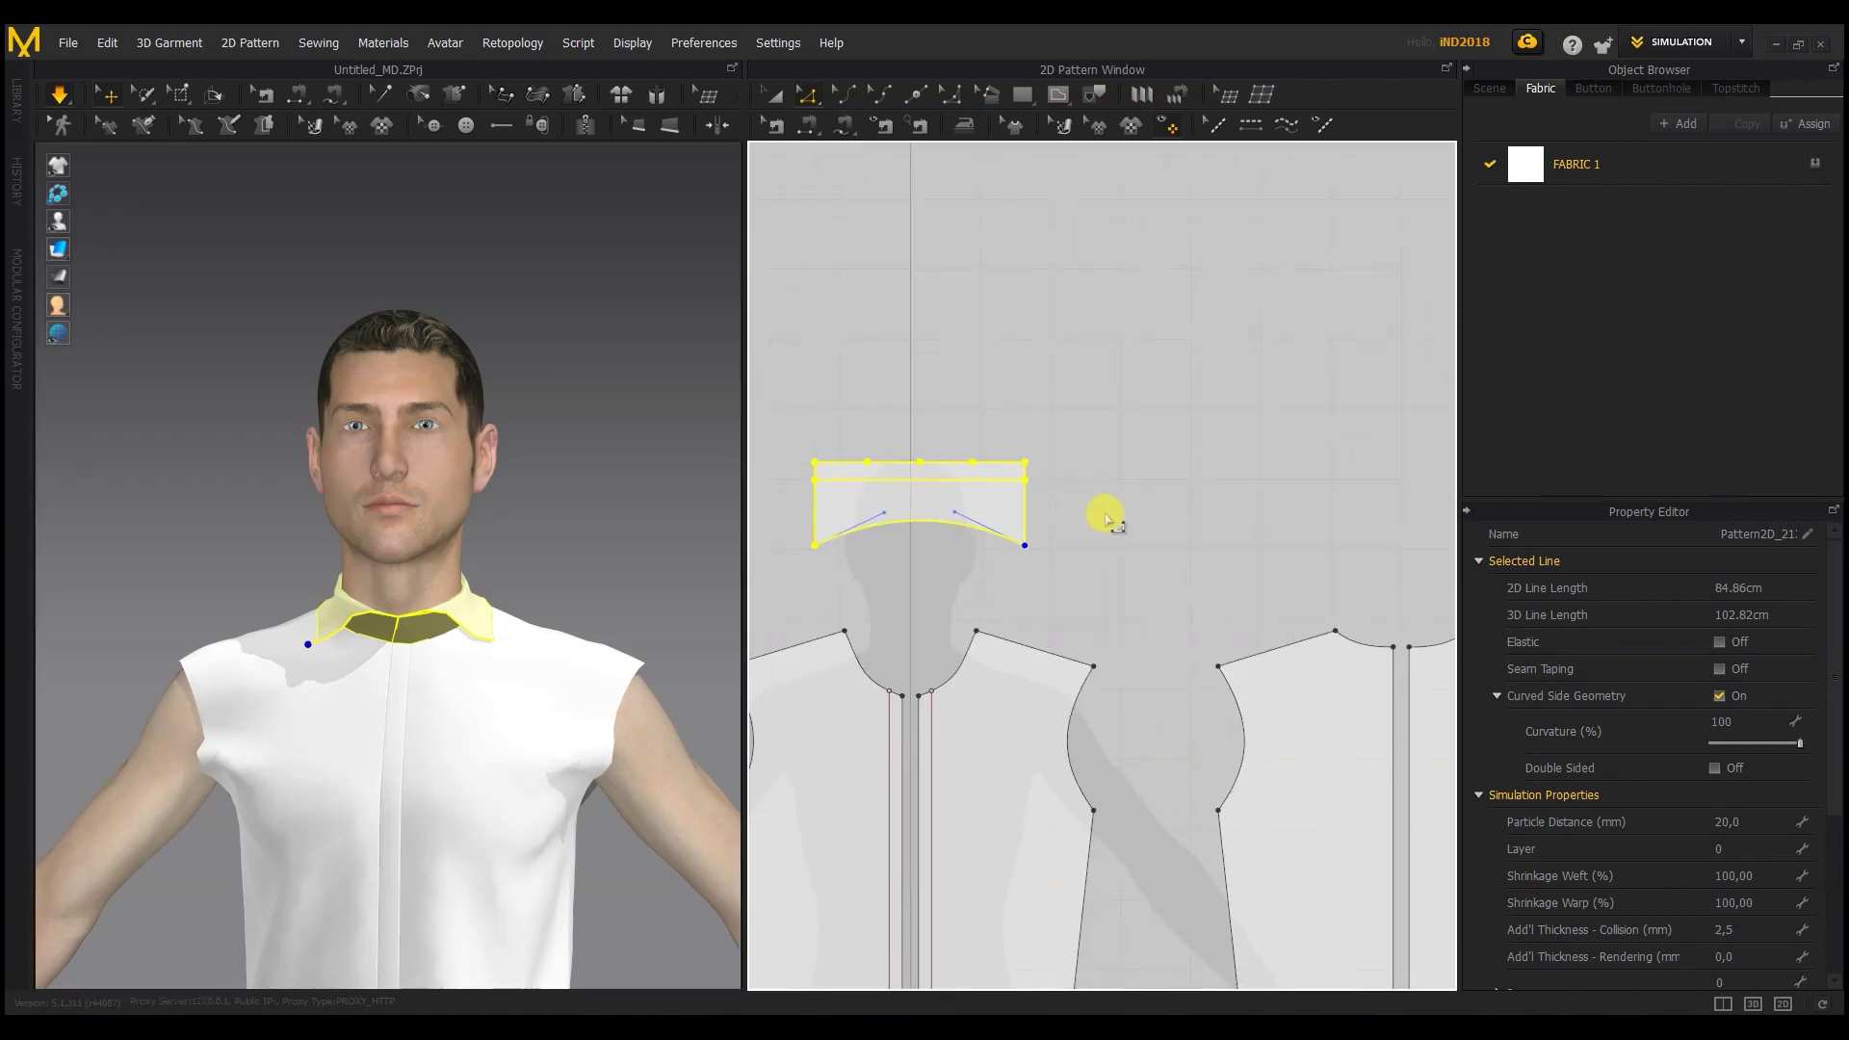
click(984, 480)
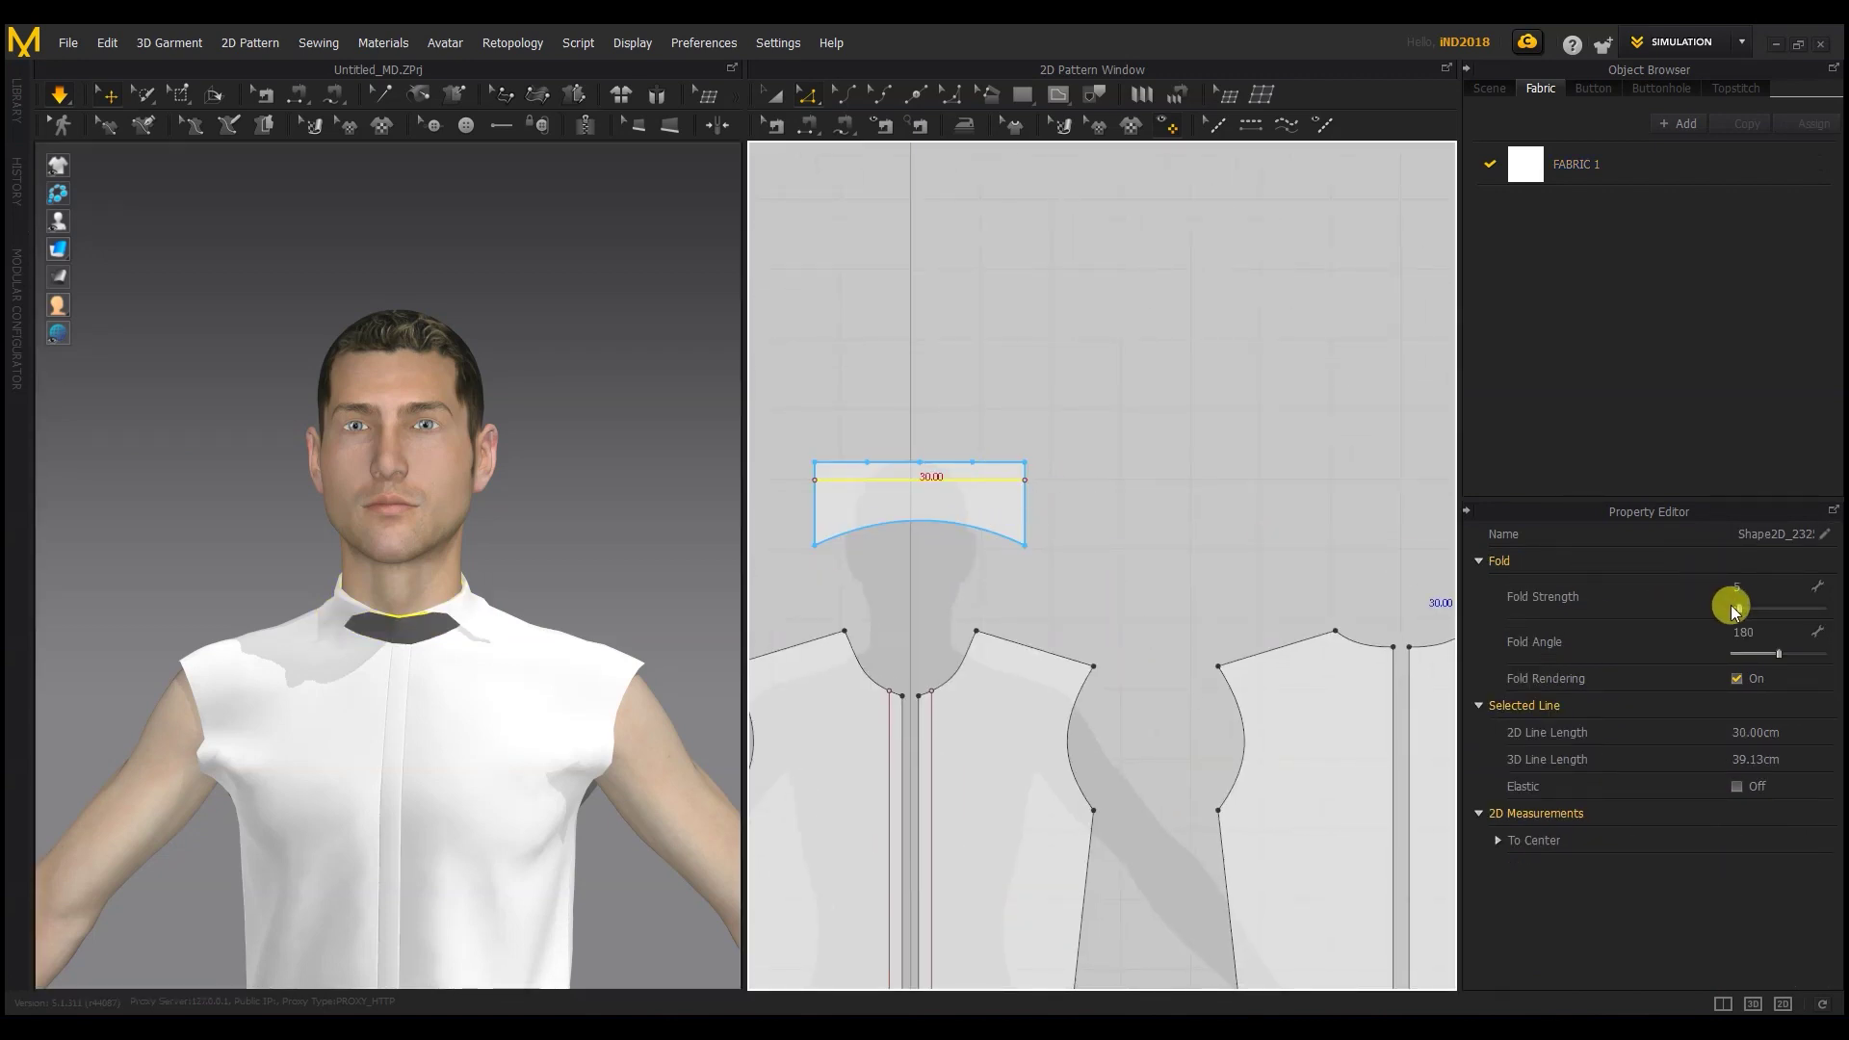
drag(1733, 609, 1710, 663)
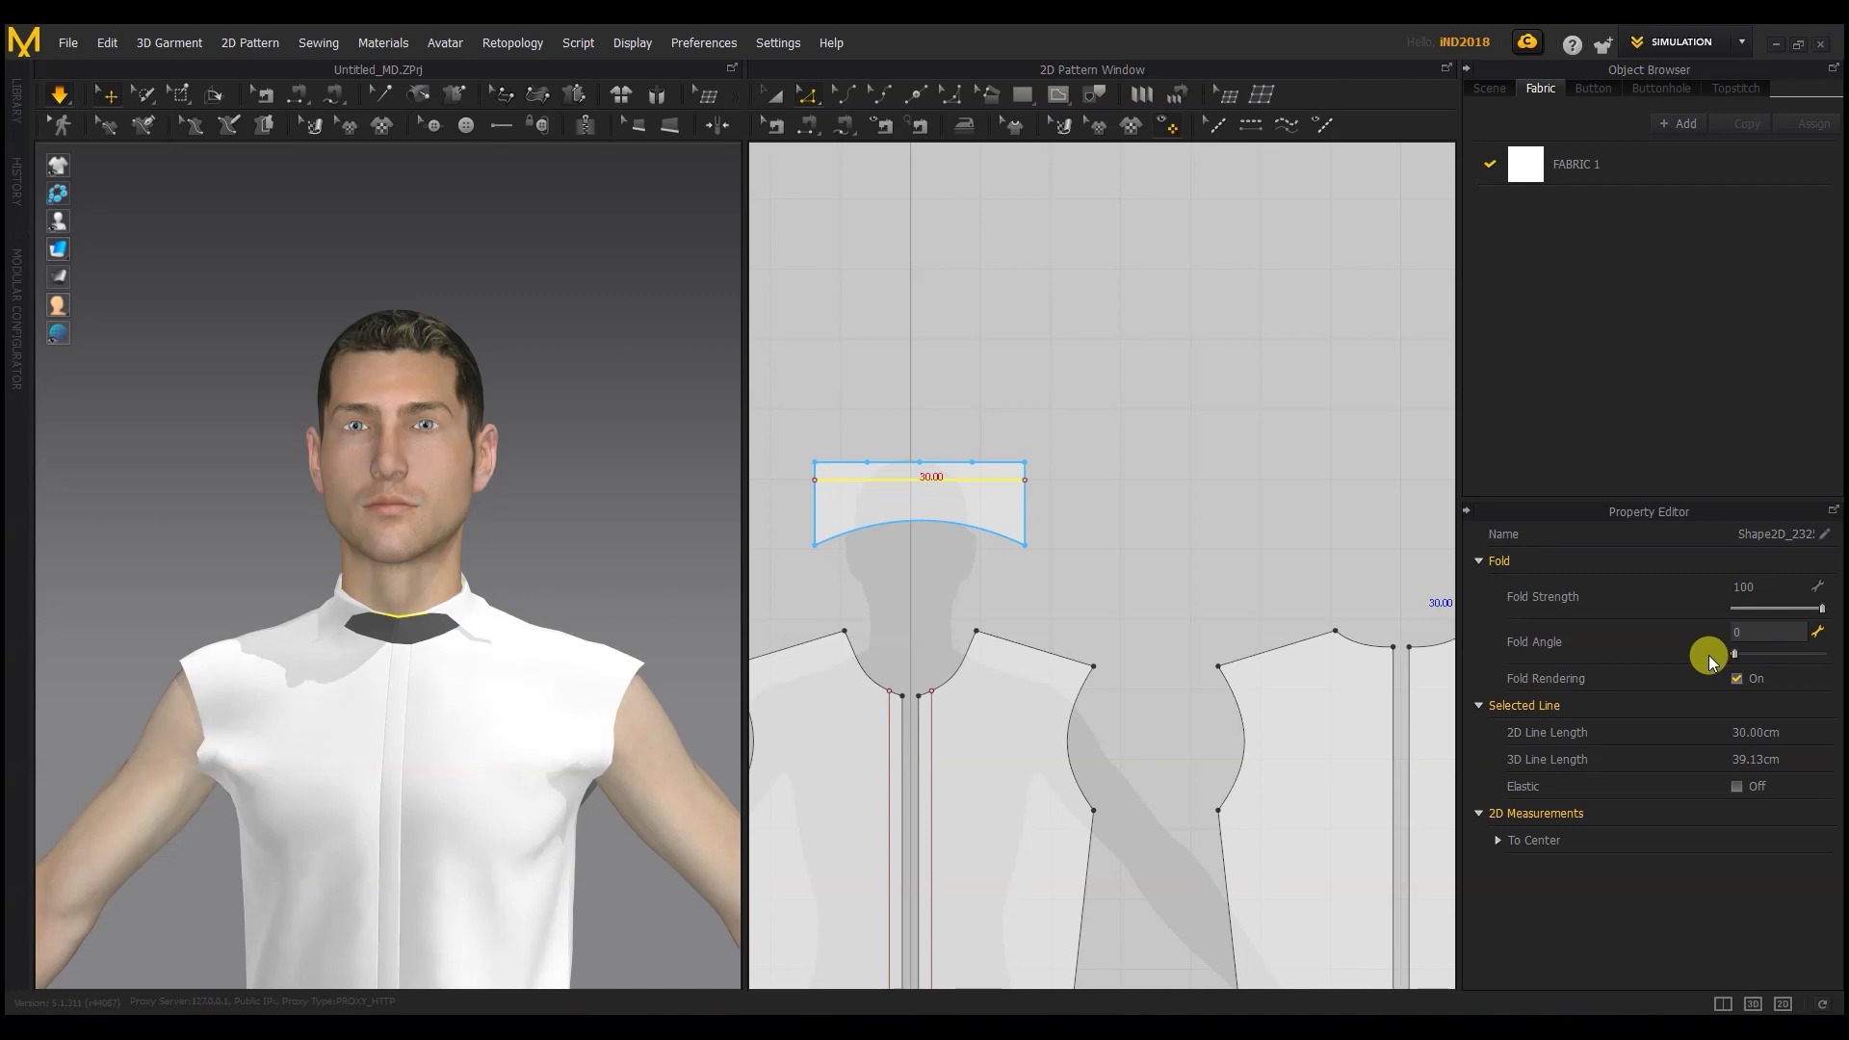
click(60, 99)
mouse_move(453, 597)
right_down()
mouse_move(673, 616)
mouse_move(481, 596)
right_up()
click(297, 609)
Step: Widen the collar pattern on both sides until its upper edge is about 40 cm long
click(910, 573)
click(1042, 500)
click(775, 96)
click(966, 529)
drag(1043, 503, 1114, 503)
drag(982, 499, 929, 500)
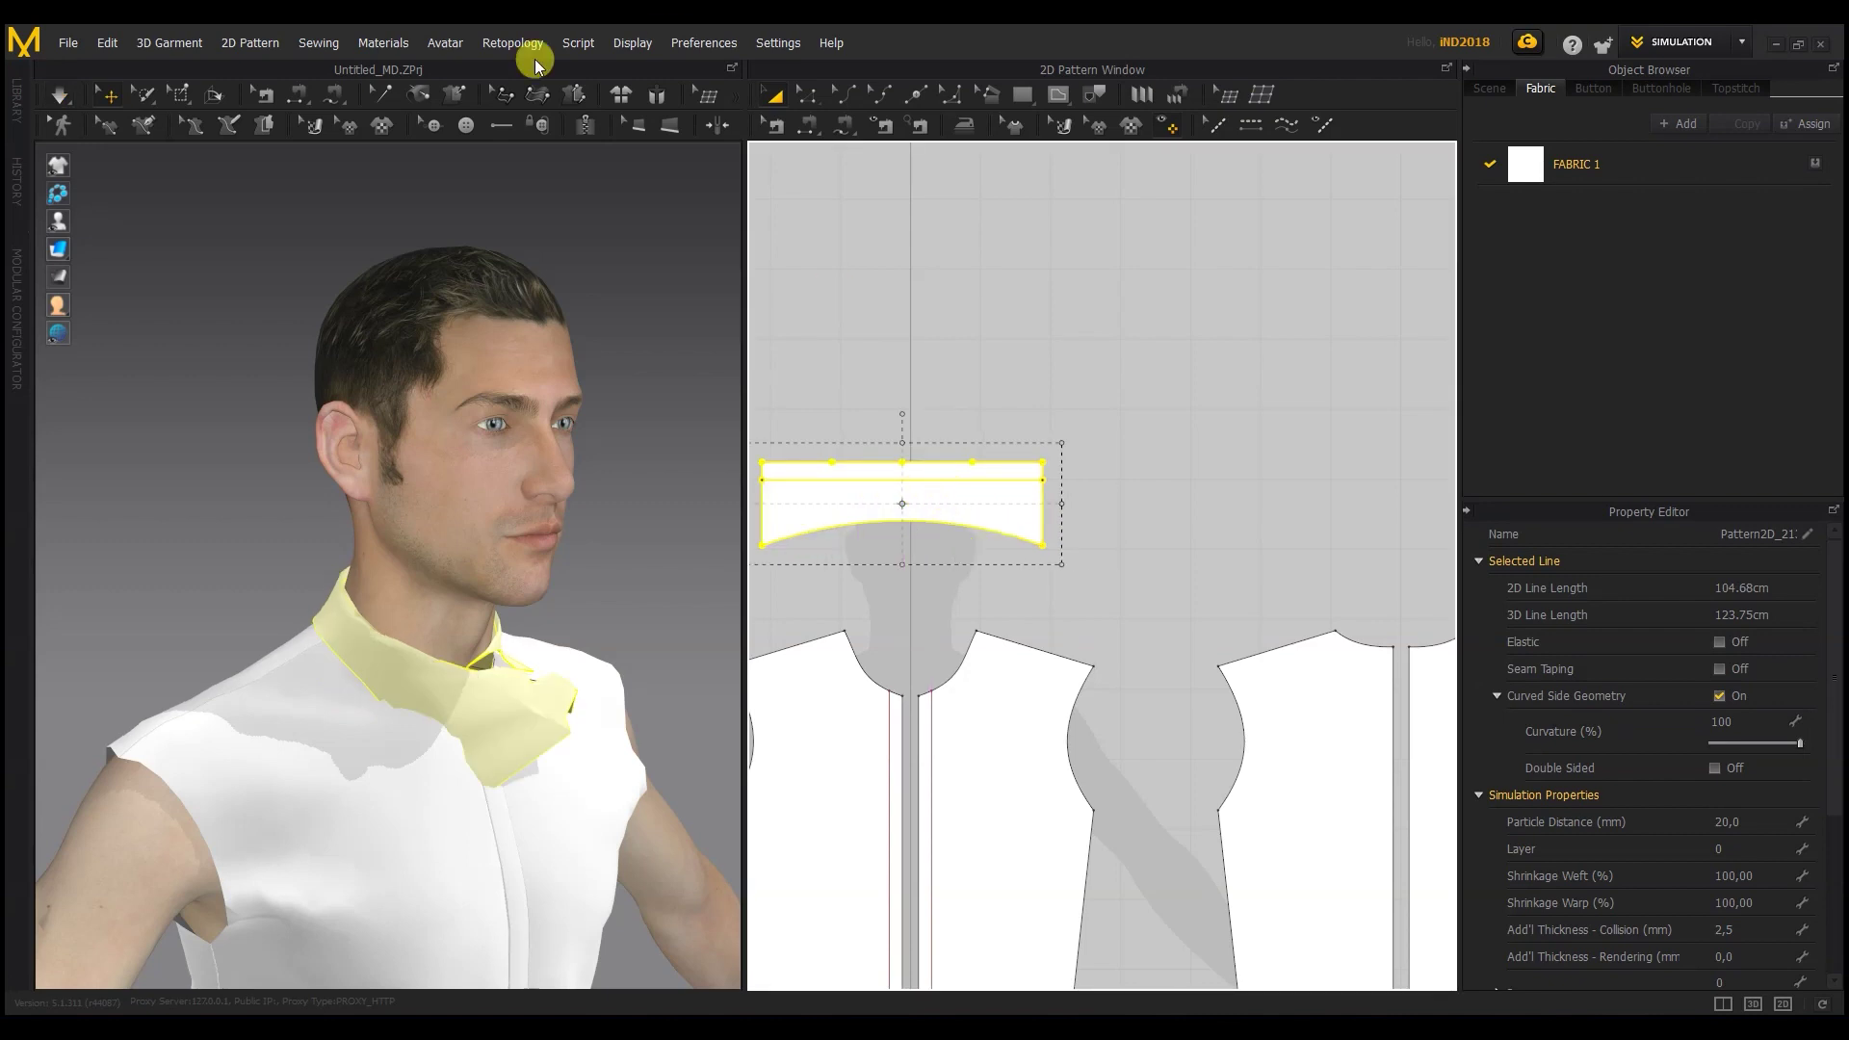
Step: Simulate the widened collar and pull it down around the front, side and back of the neck
right_drag(597, 616, 463, 623)
drag(456, 619, 424, 647)
right_drag(424, 655, 510, 664)
drag(276, 701, 265, 712)
click(577, 539)
right_drag(280, 674, 539, 674)
drag(289, 592, 314, 605)
right_drag(320, 607, 443, 611)
Step: Set the collar's particle distance to 10 mm and pull its folded edge into place during simulation
click(1816, 818)
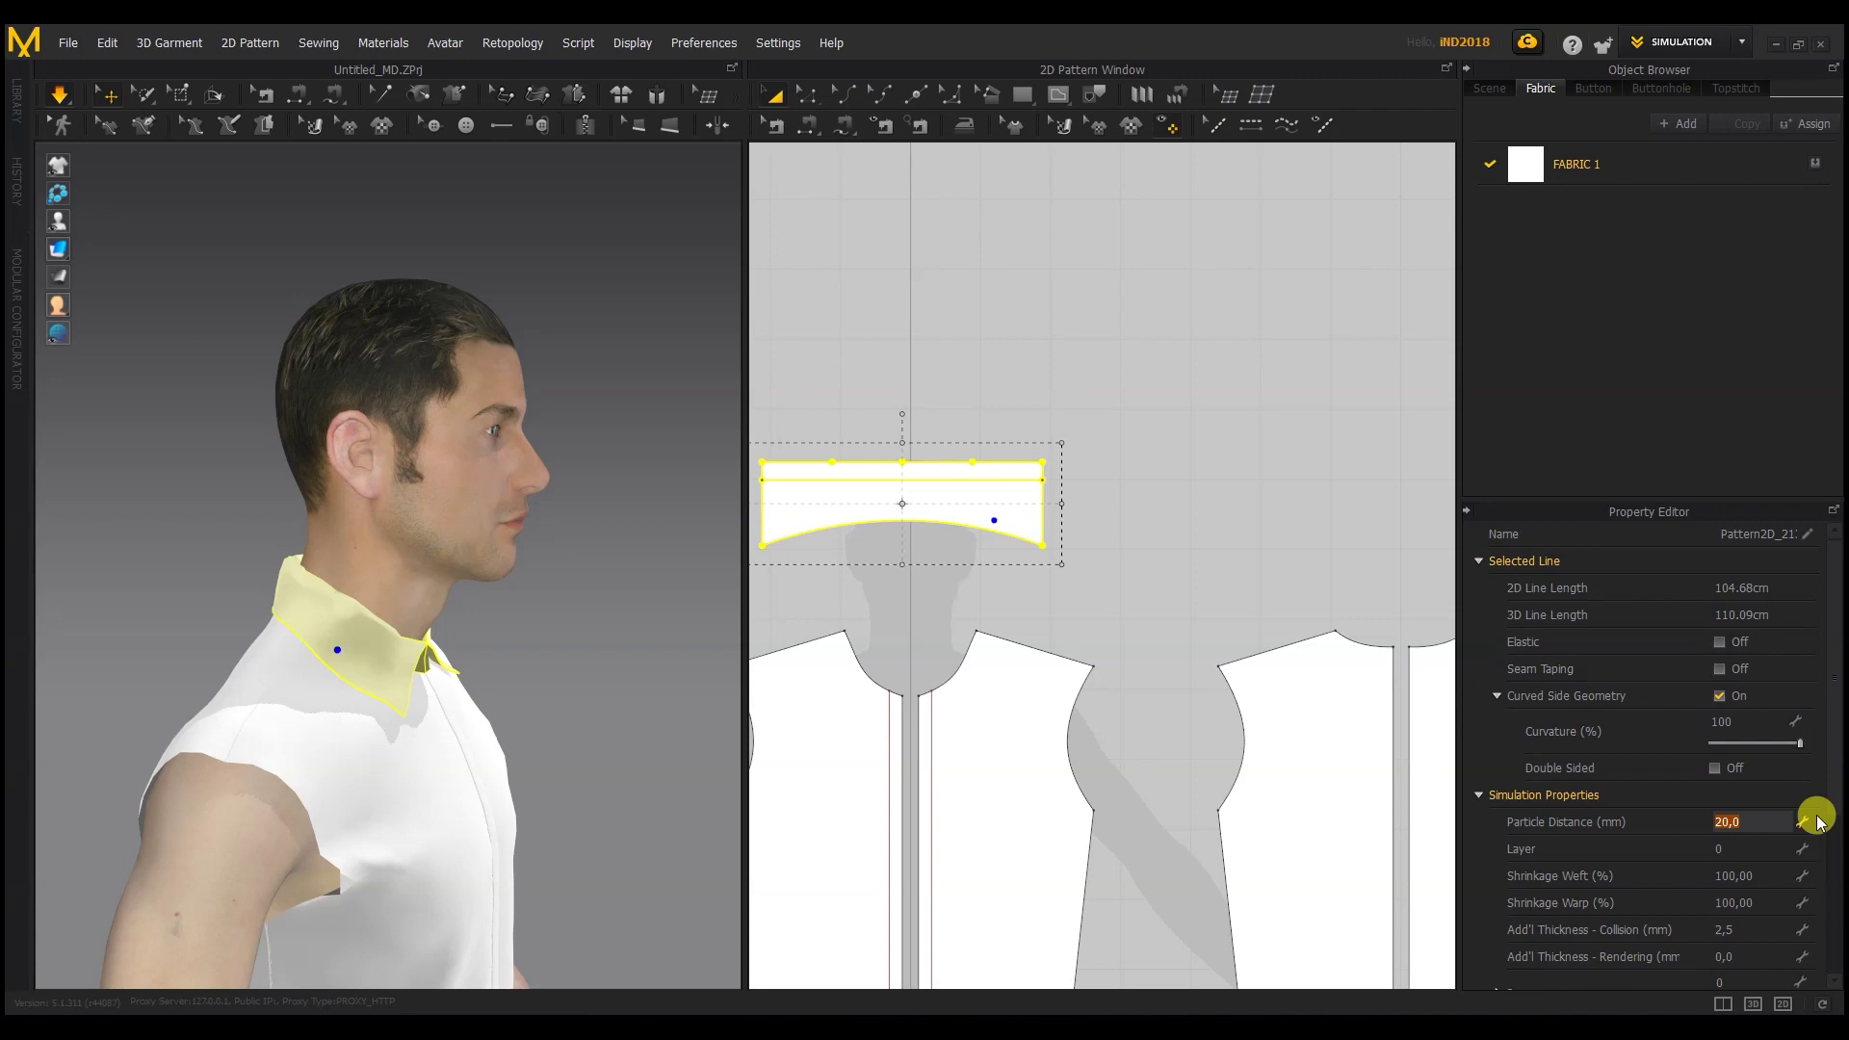
key(Return)
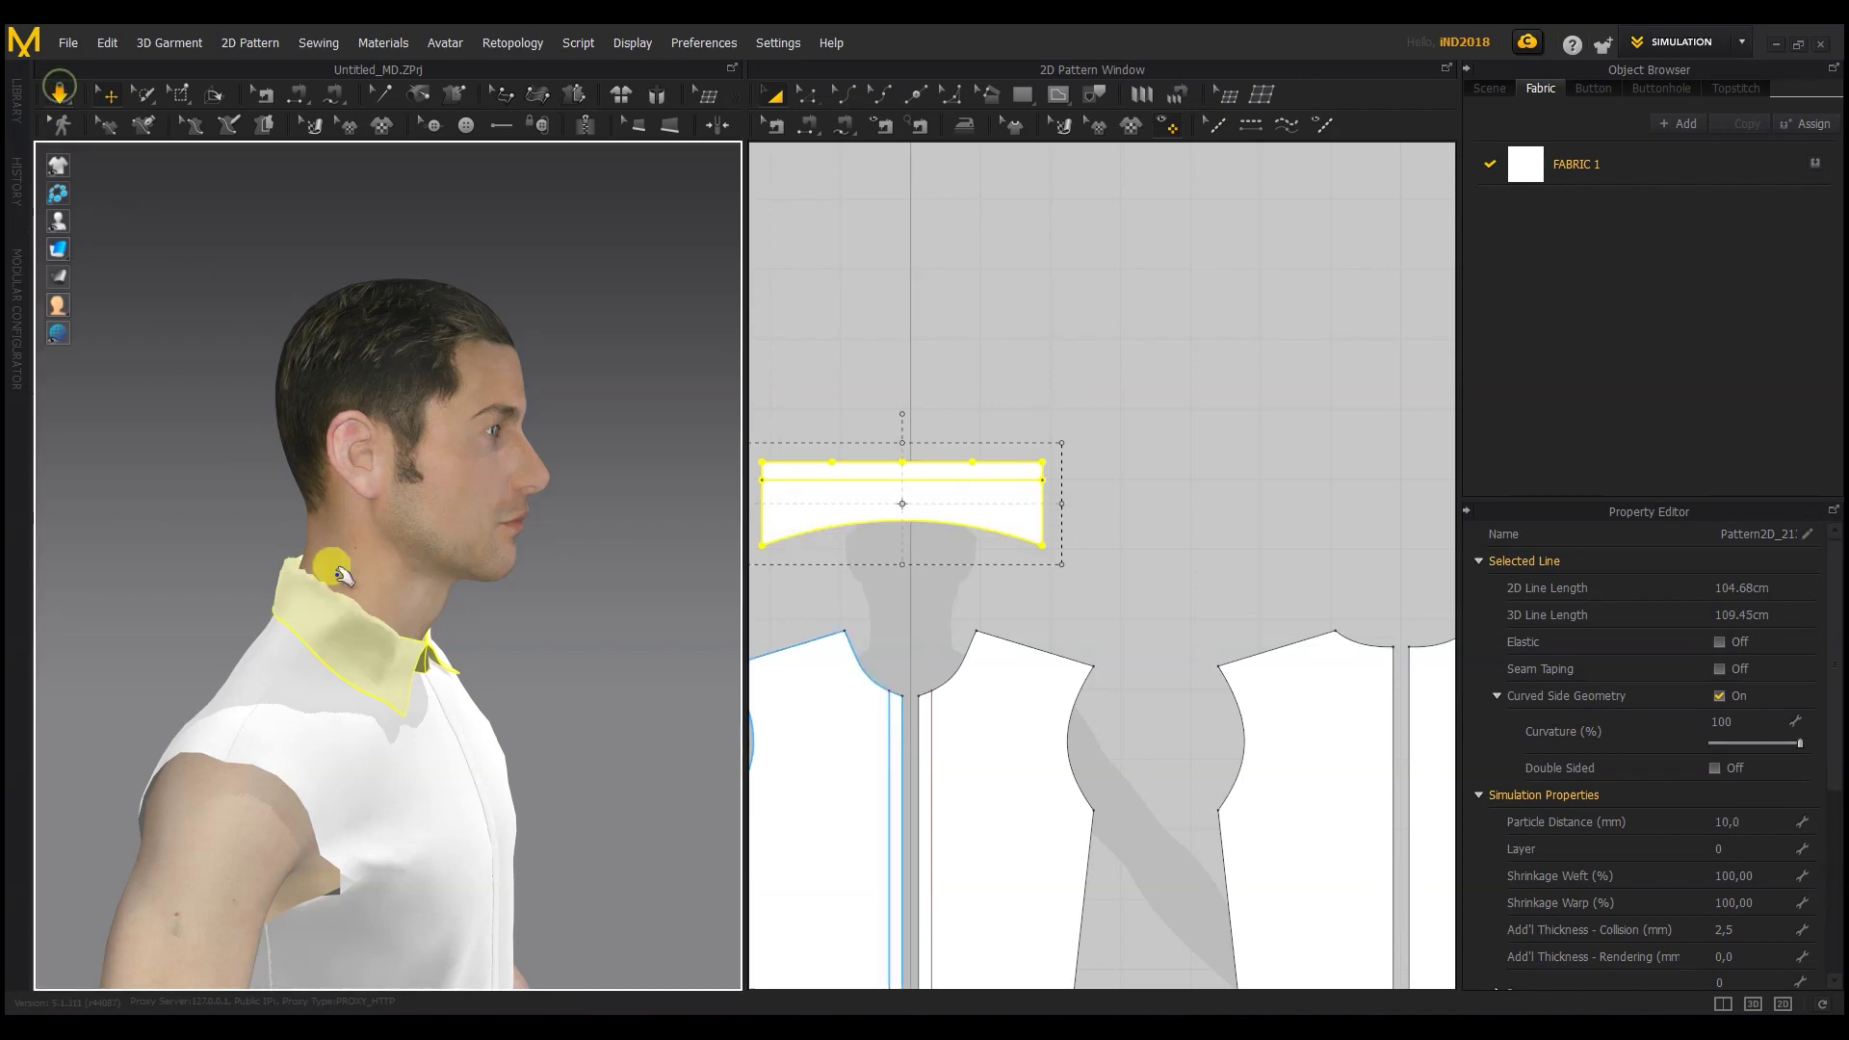
right_drag(287, 482, 302, 557)
right_drag(536, 610, 296, 570)
drag(295, 571, 305, 613)
right_drag(306, 613, 371, 610)
drag(312, 613, 238, 704)
right_drag(347, 674, 453, 643)
click(807, 536)
click(808, 541)
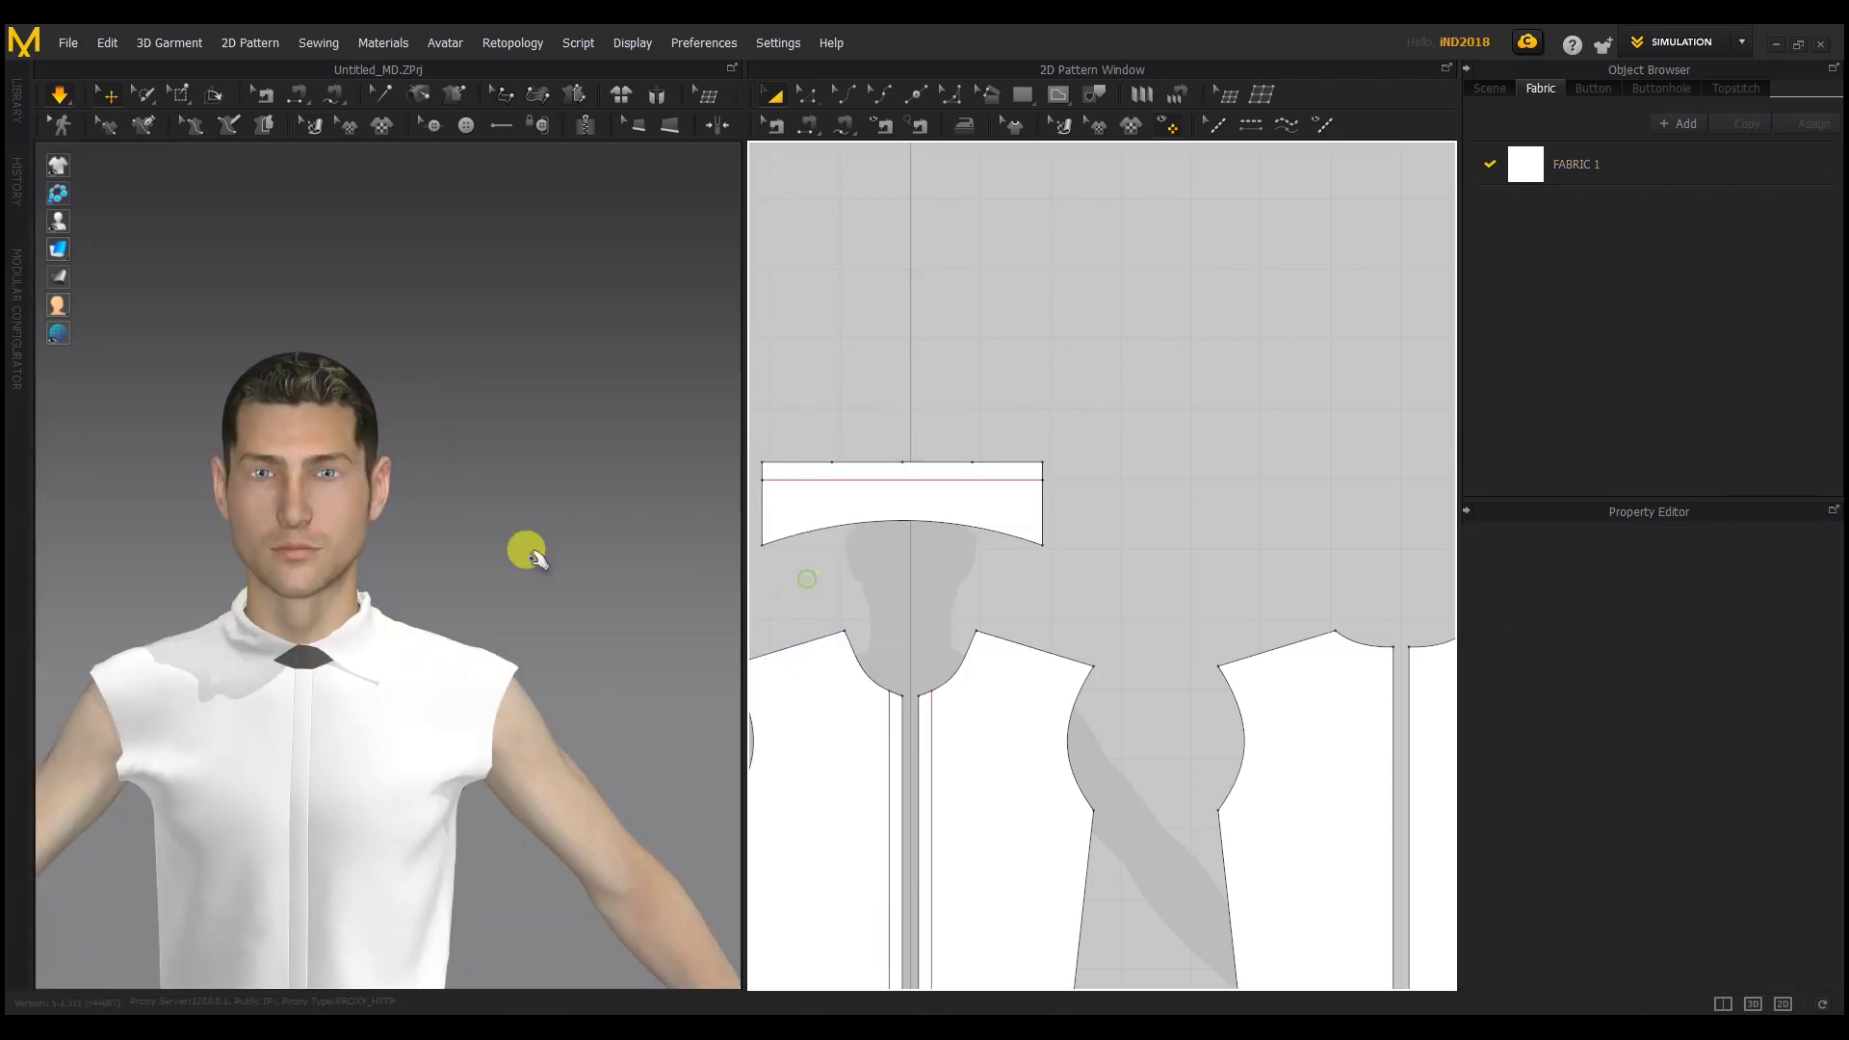
Step: Switch the 3D garment's surface display style so the collar's inner side is shown in the same white fabric
right_drag(400, 549, 200, 330)
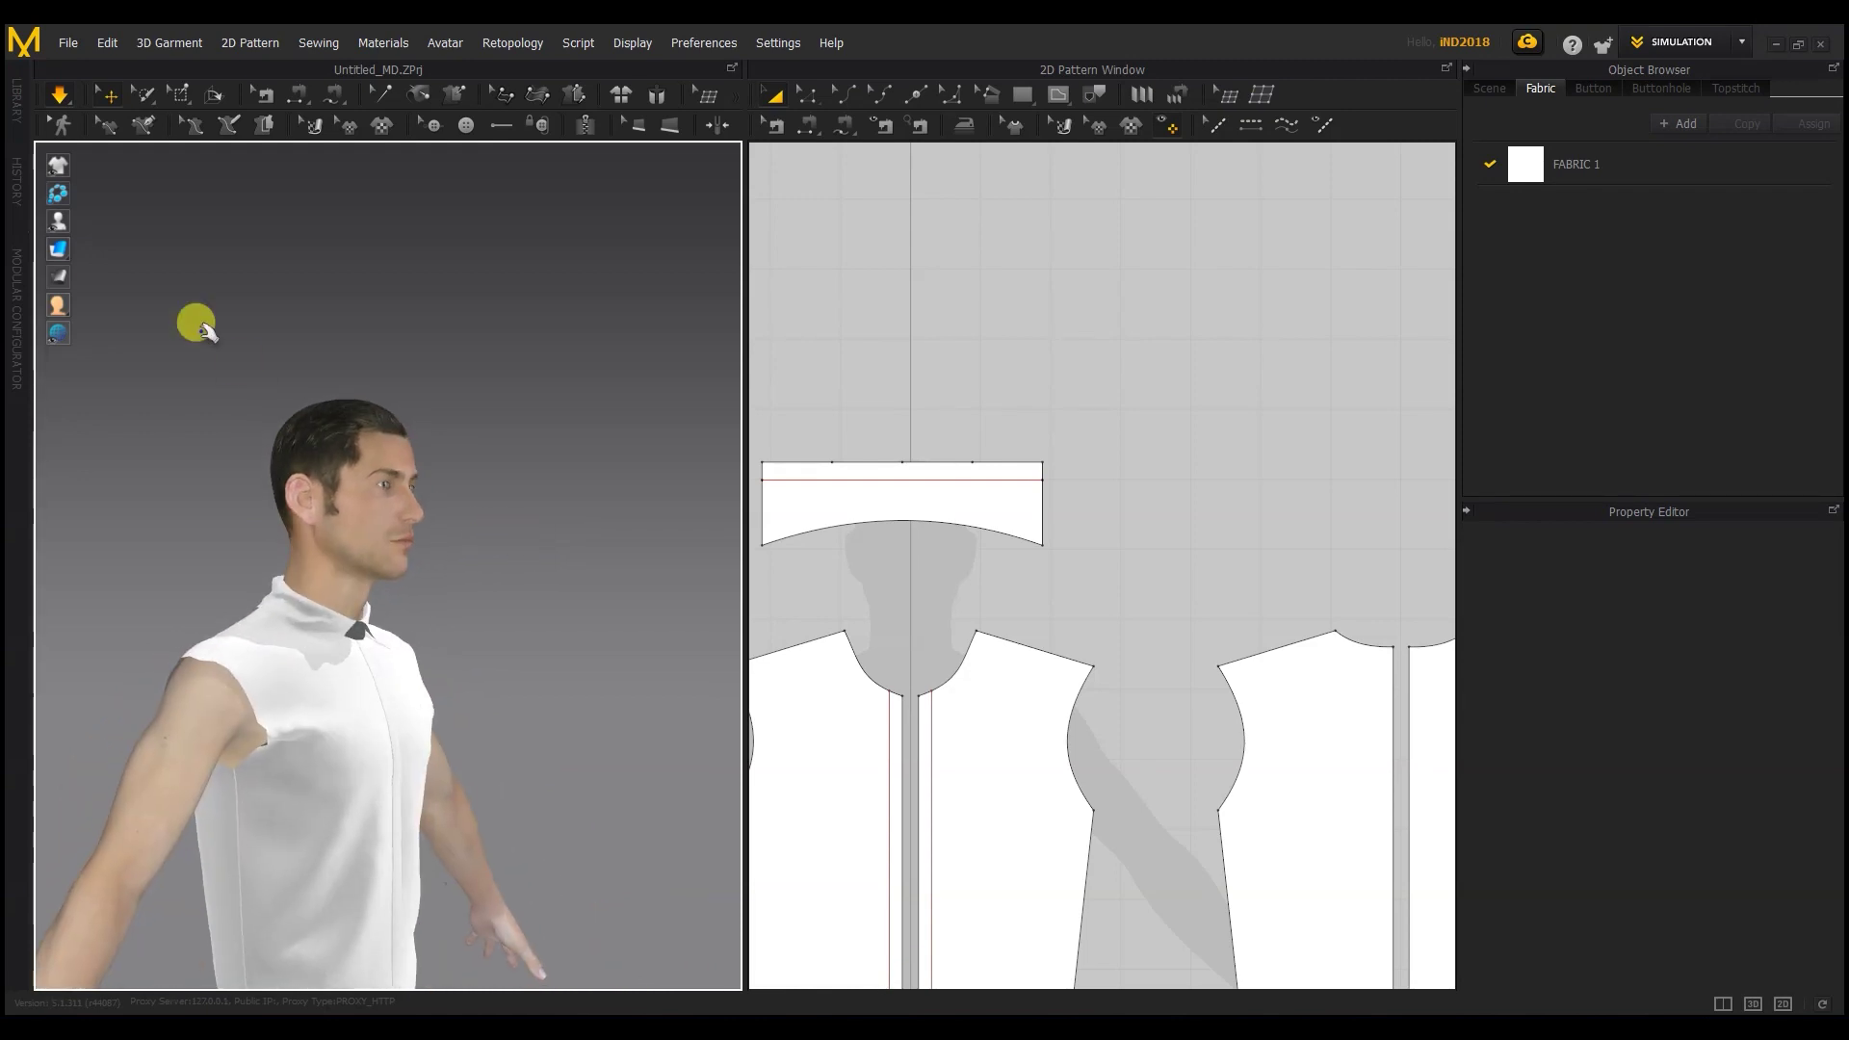
click(87, 249)
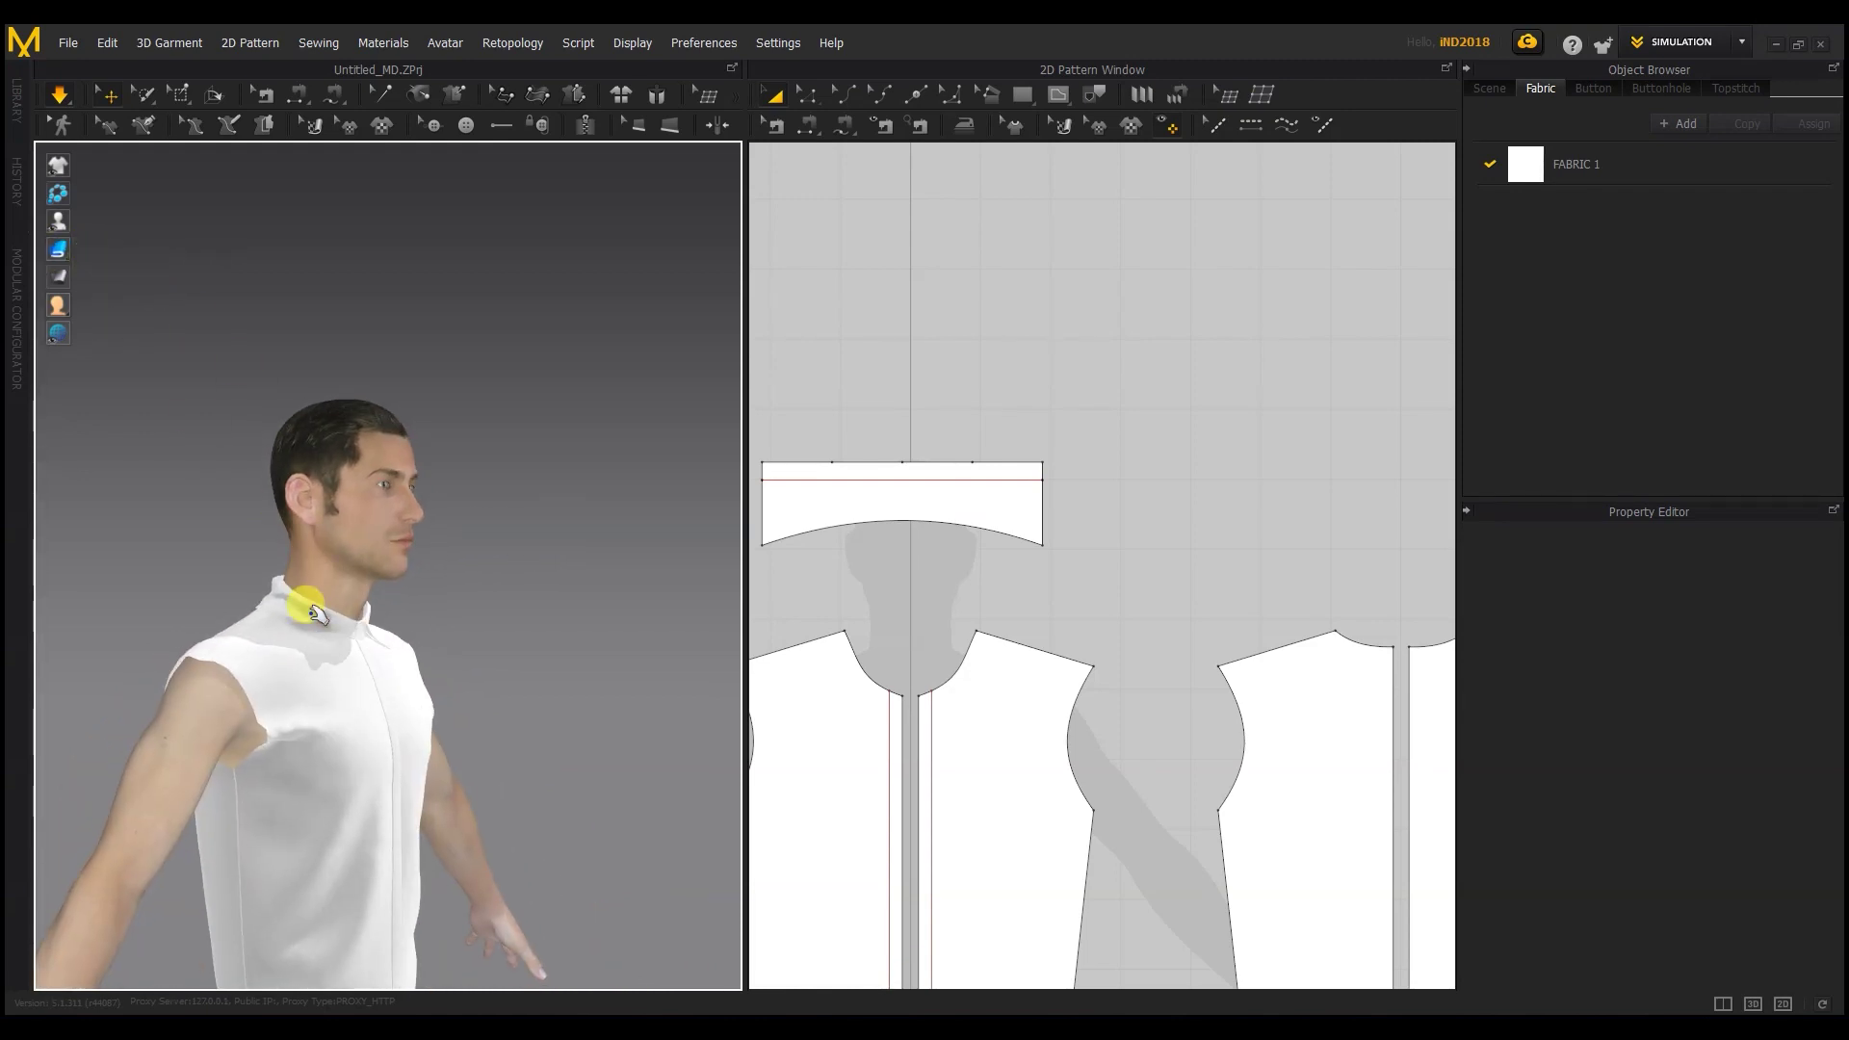
scroll(380, 668, up, 4)
right_drag(327, 689, 217, 722)
Step: Raise both lower corner points of the collar pattern evenly to shorten its side edges
click(776, 530)
click(830, 605)
click(808, 96)
click(762, 545)
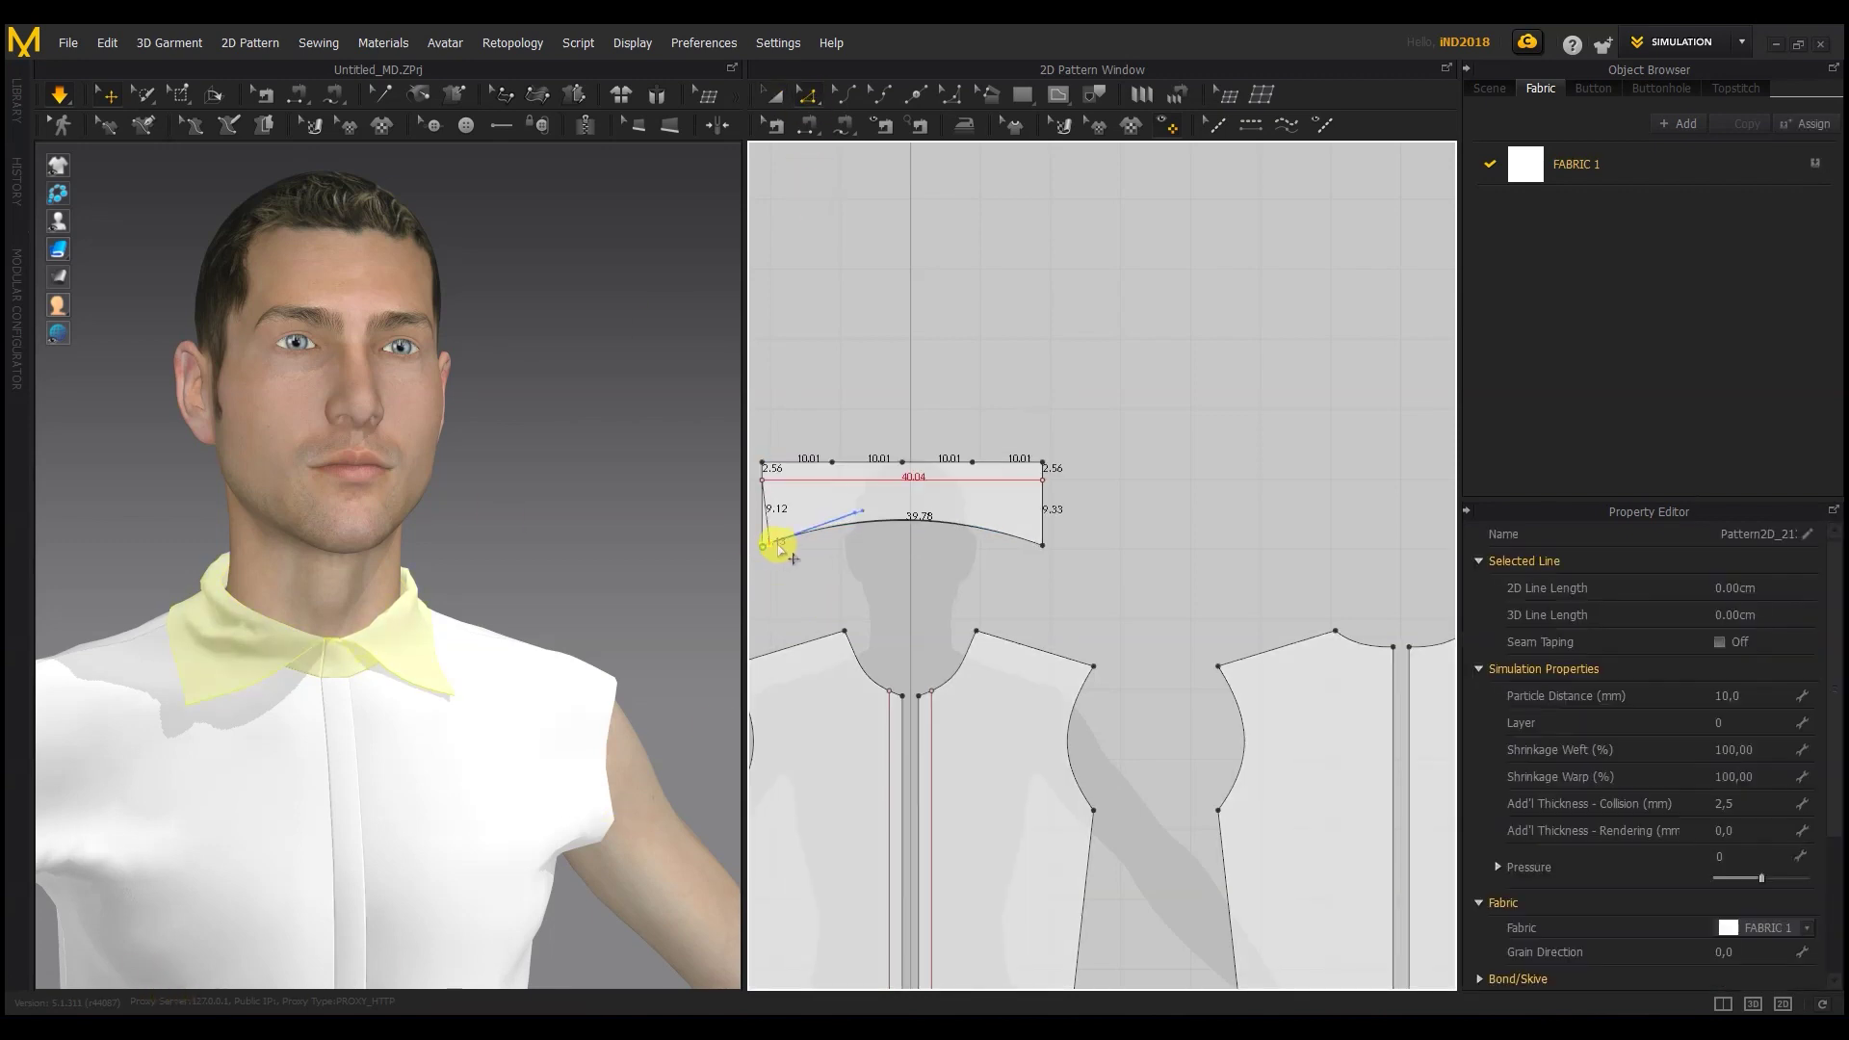
right_drag(763, 552, 845, 545)
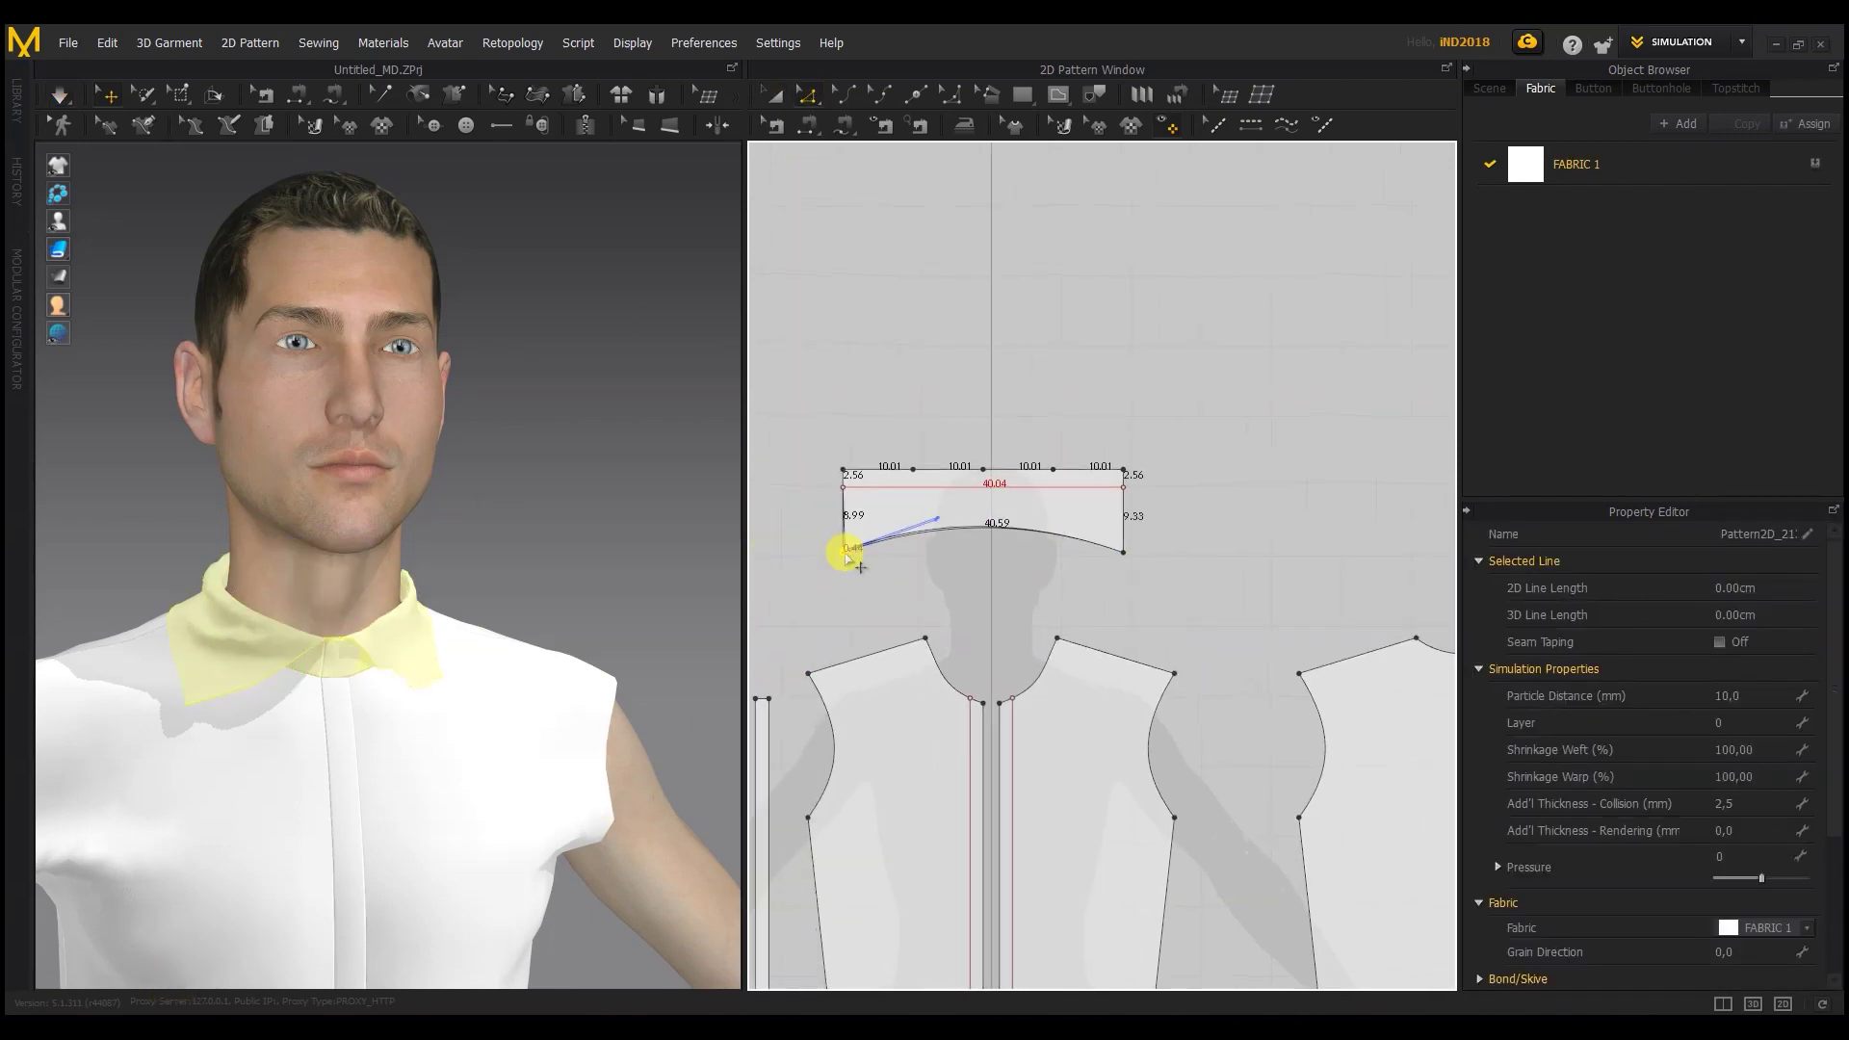
shift+click(1123, 539)
Step: Simulate the shortened collar and pull the hem of the shirt front down
click(53, 97)
right_drag(578, 578, 435, 580)
scroll(436, 580, down, 5)
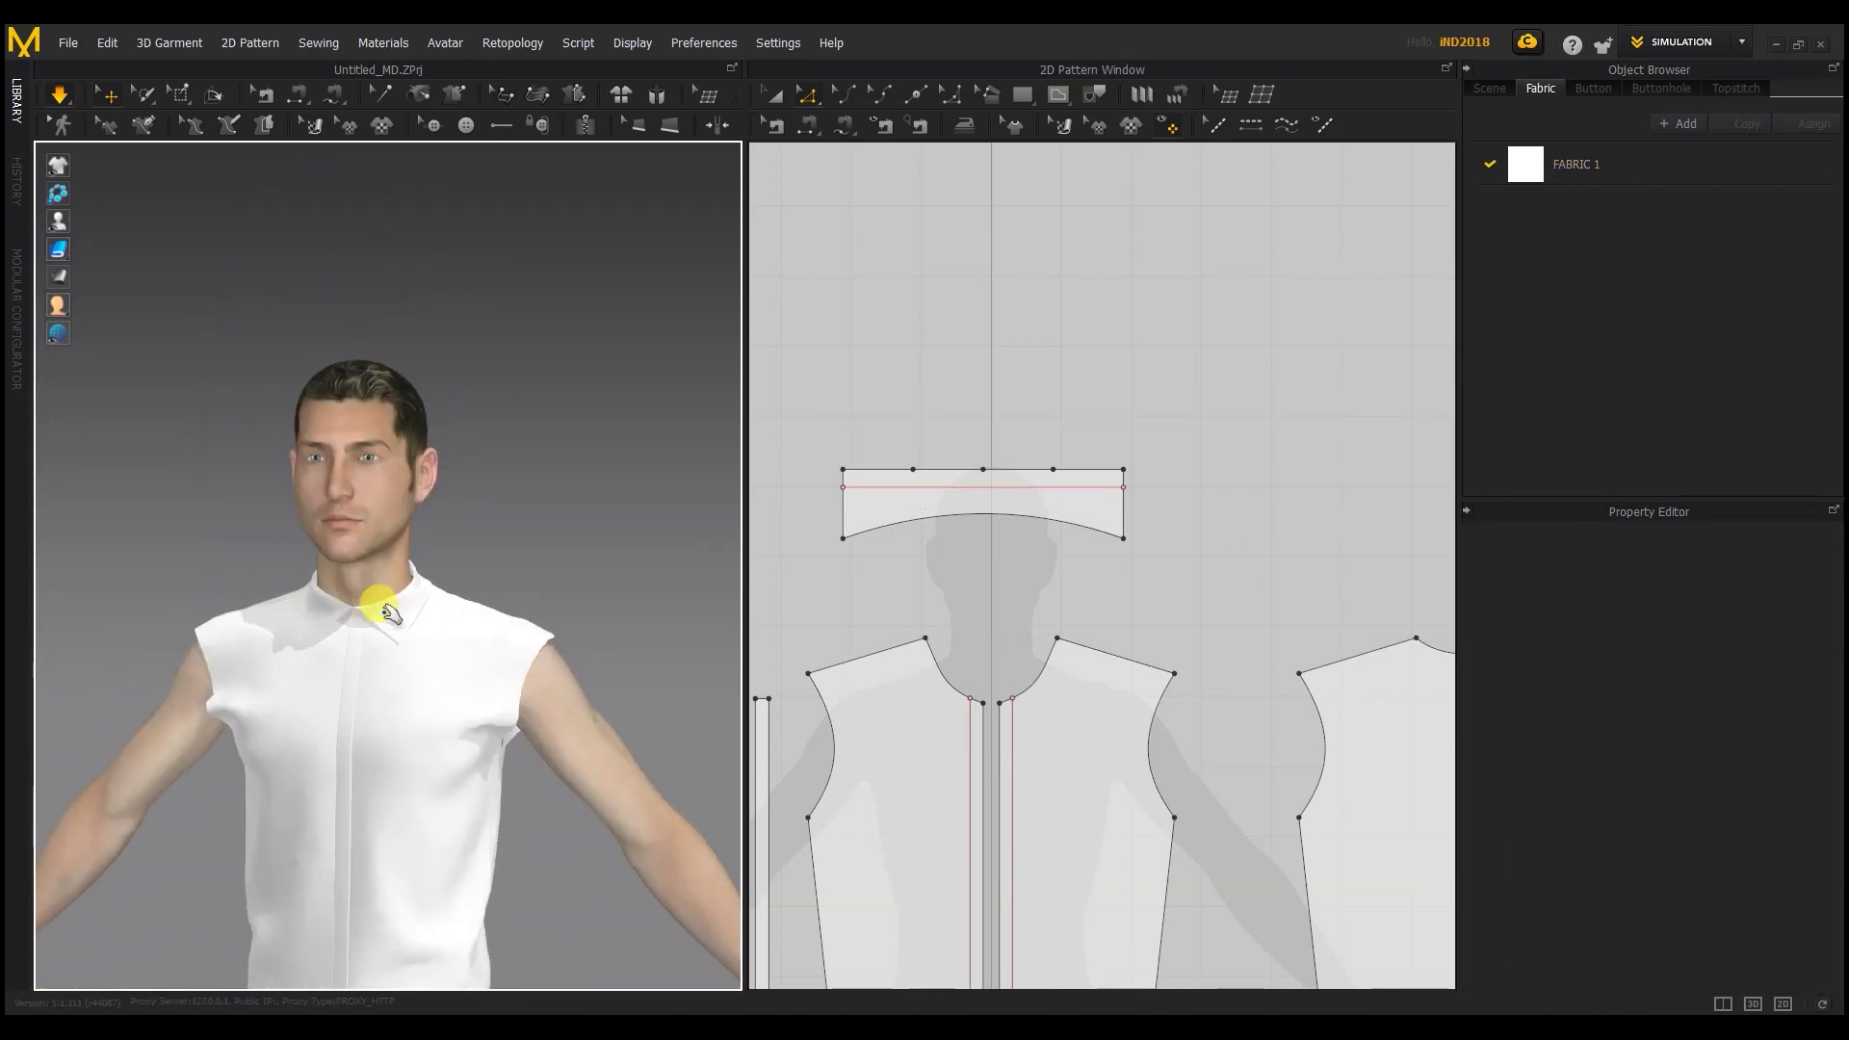
click(370, 799)
drag(364, 821, 339, 838)
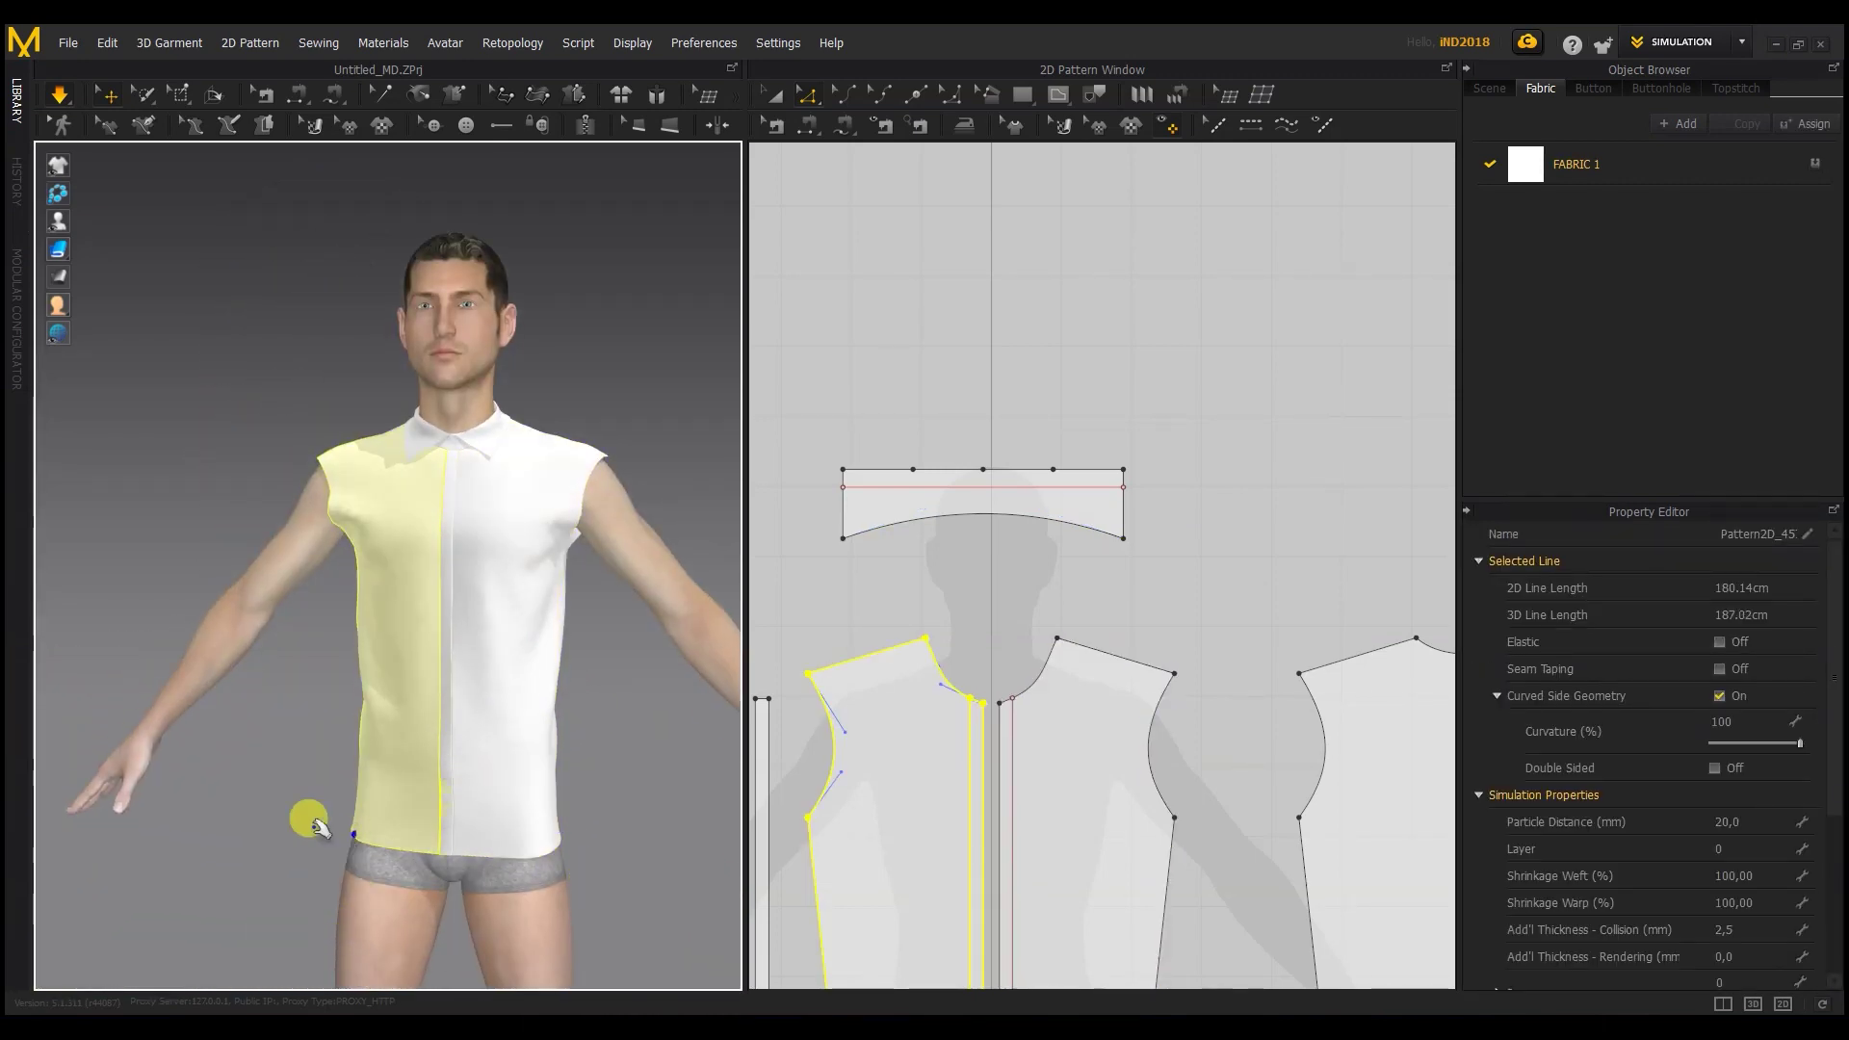
click(266, 740)
scroll(266, 740, down, 2)
right_drag(264, 735, 357, 727)
Step: Sew the placket strip's short upper edge to the neckline segment beside the internal line on the avatar's left front
middle_drag(817, 632, 913, 480)
click(811, 125)
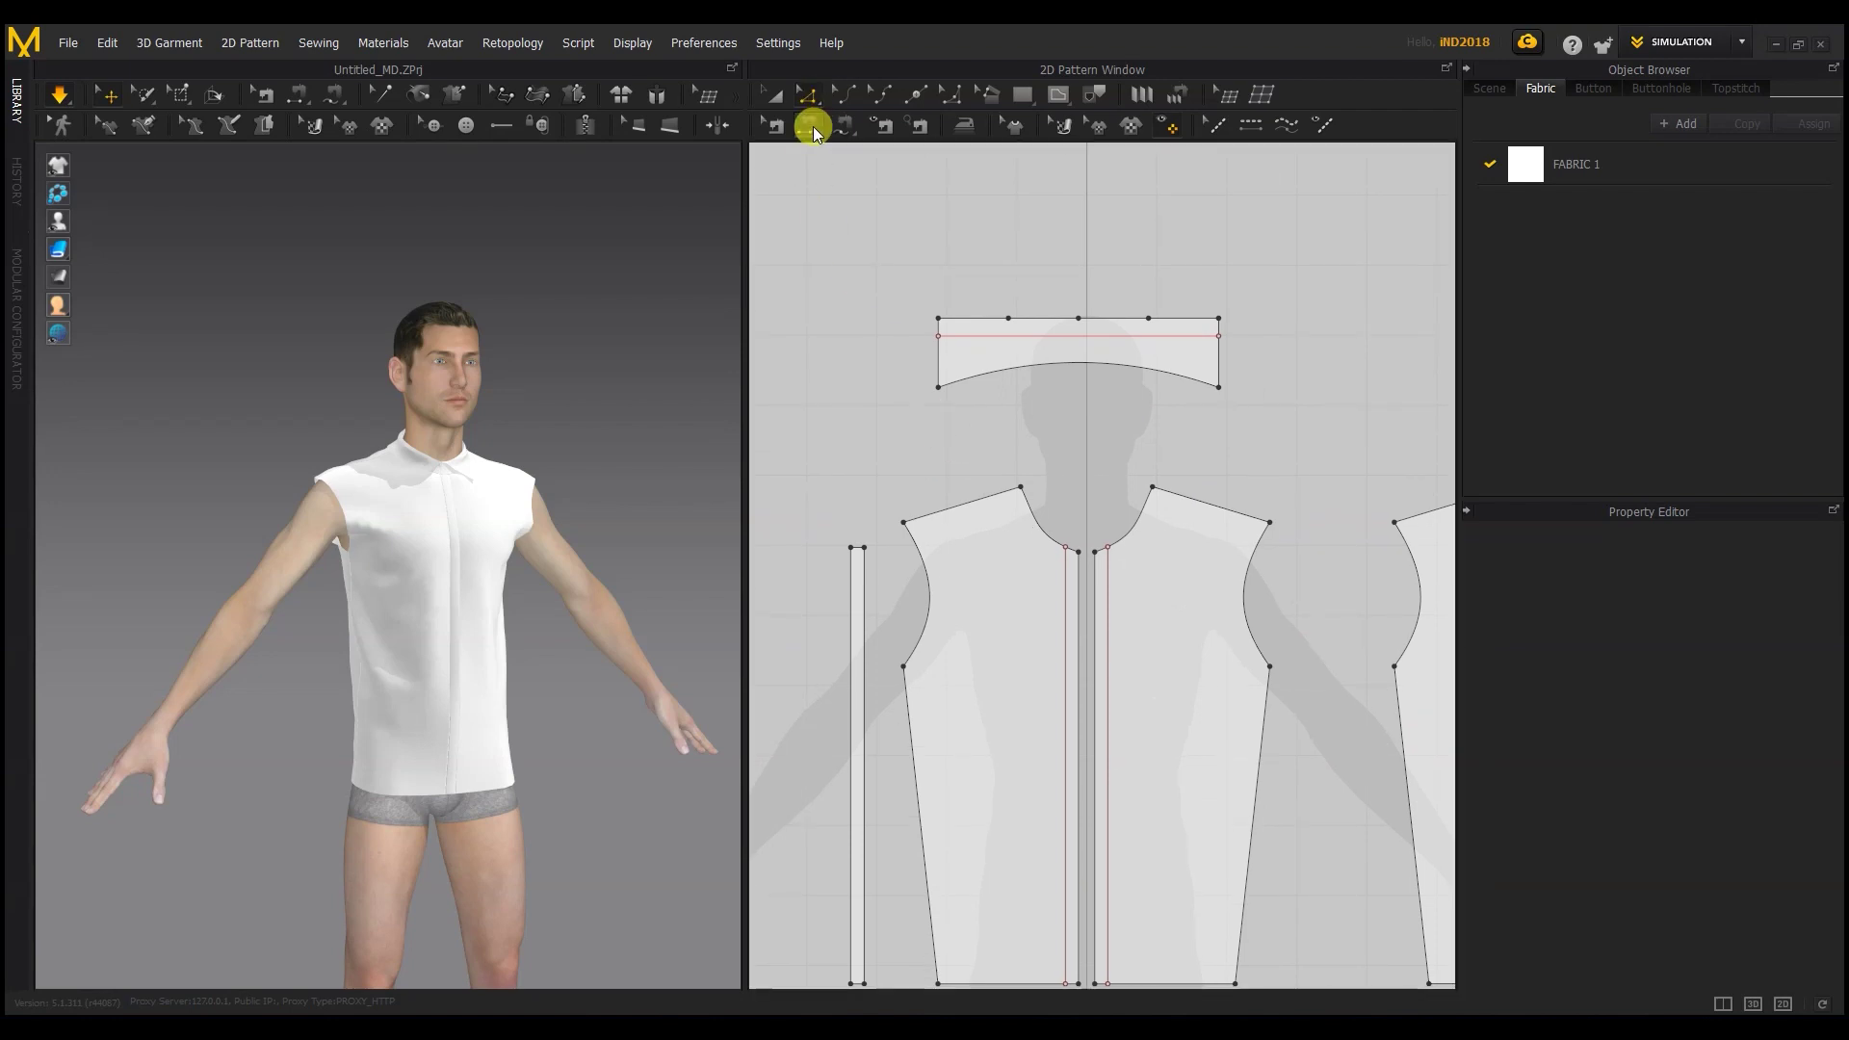
scroll(857, 547, up, 4)
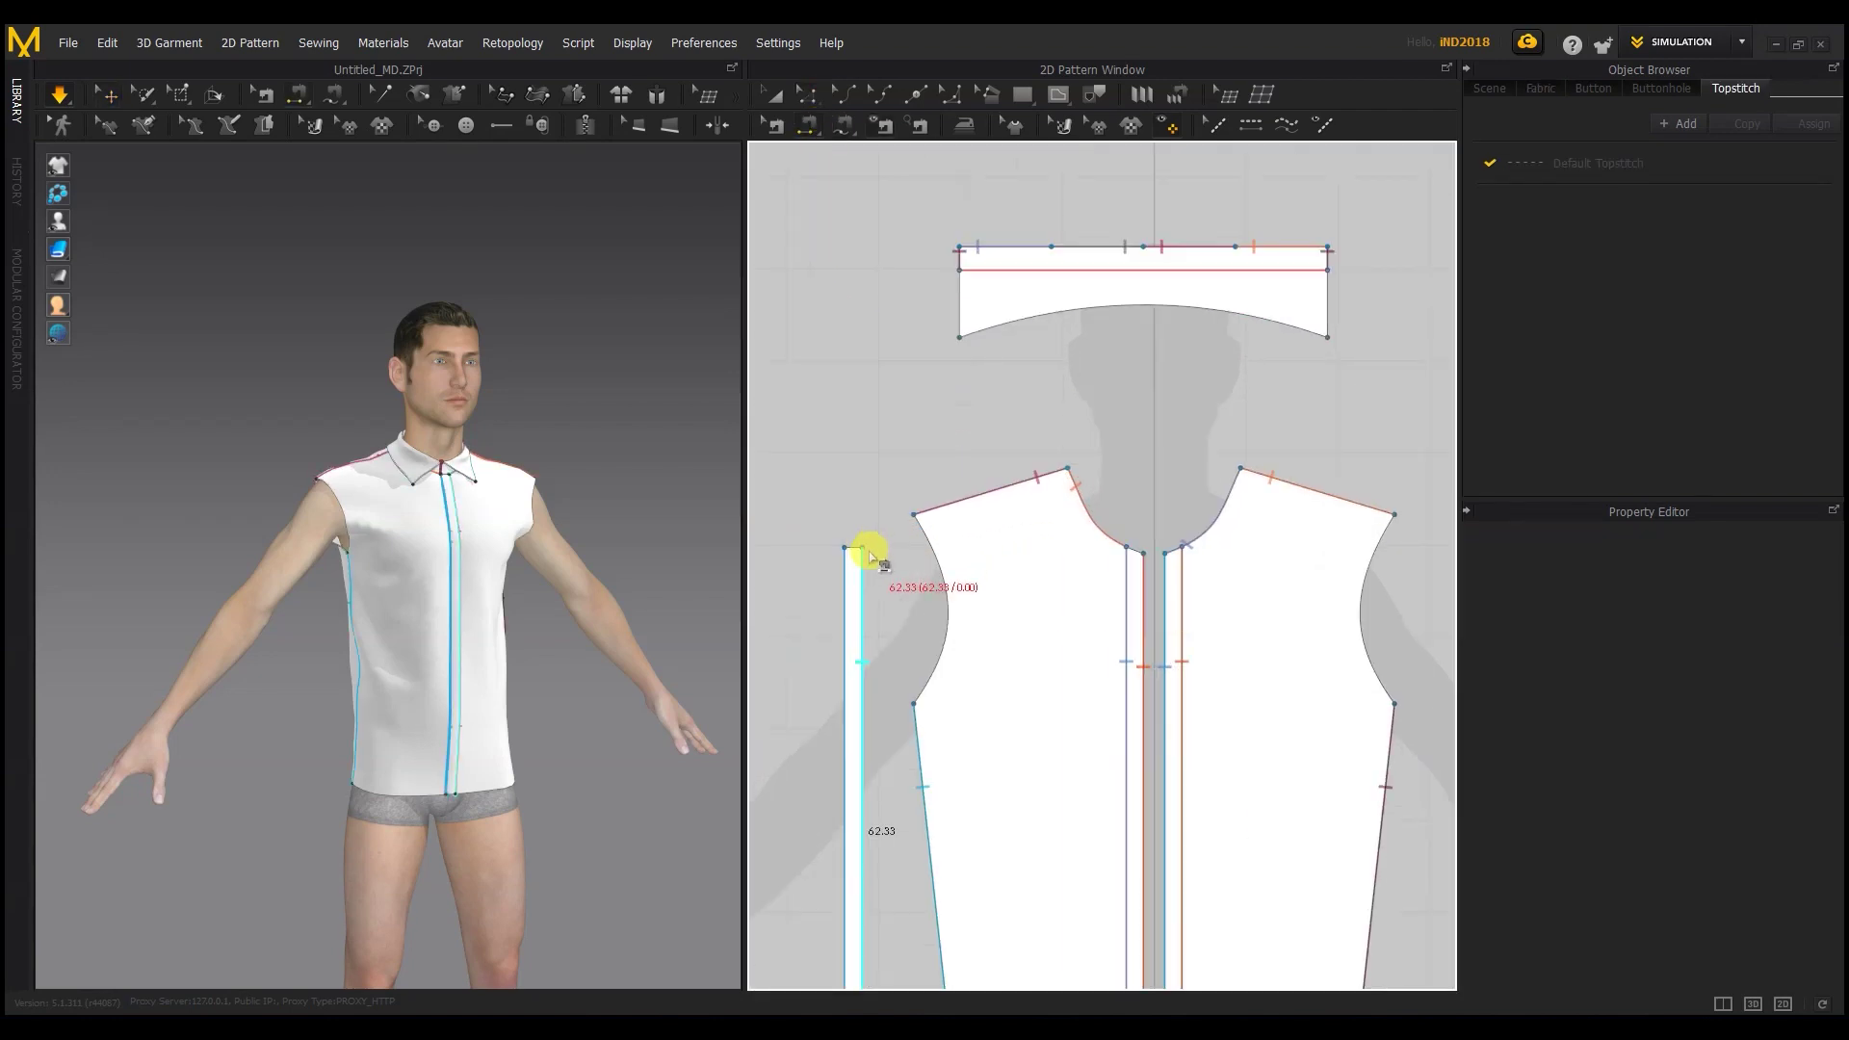
click(856, 554)
scroll(881, 534, down, 2)
click(828, 472)
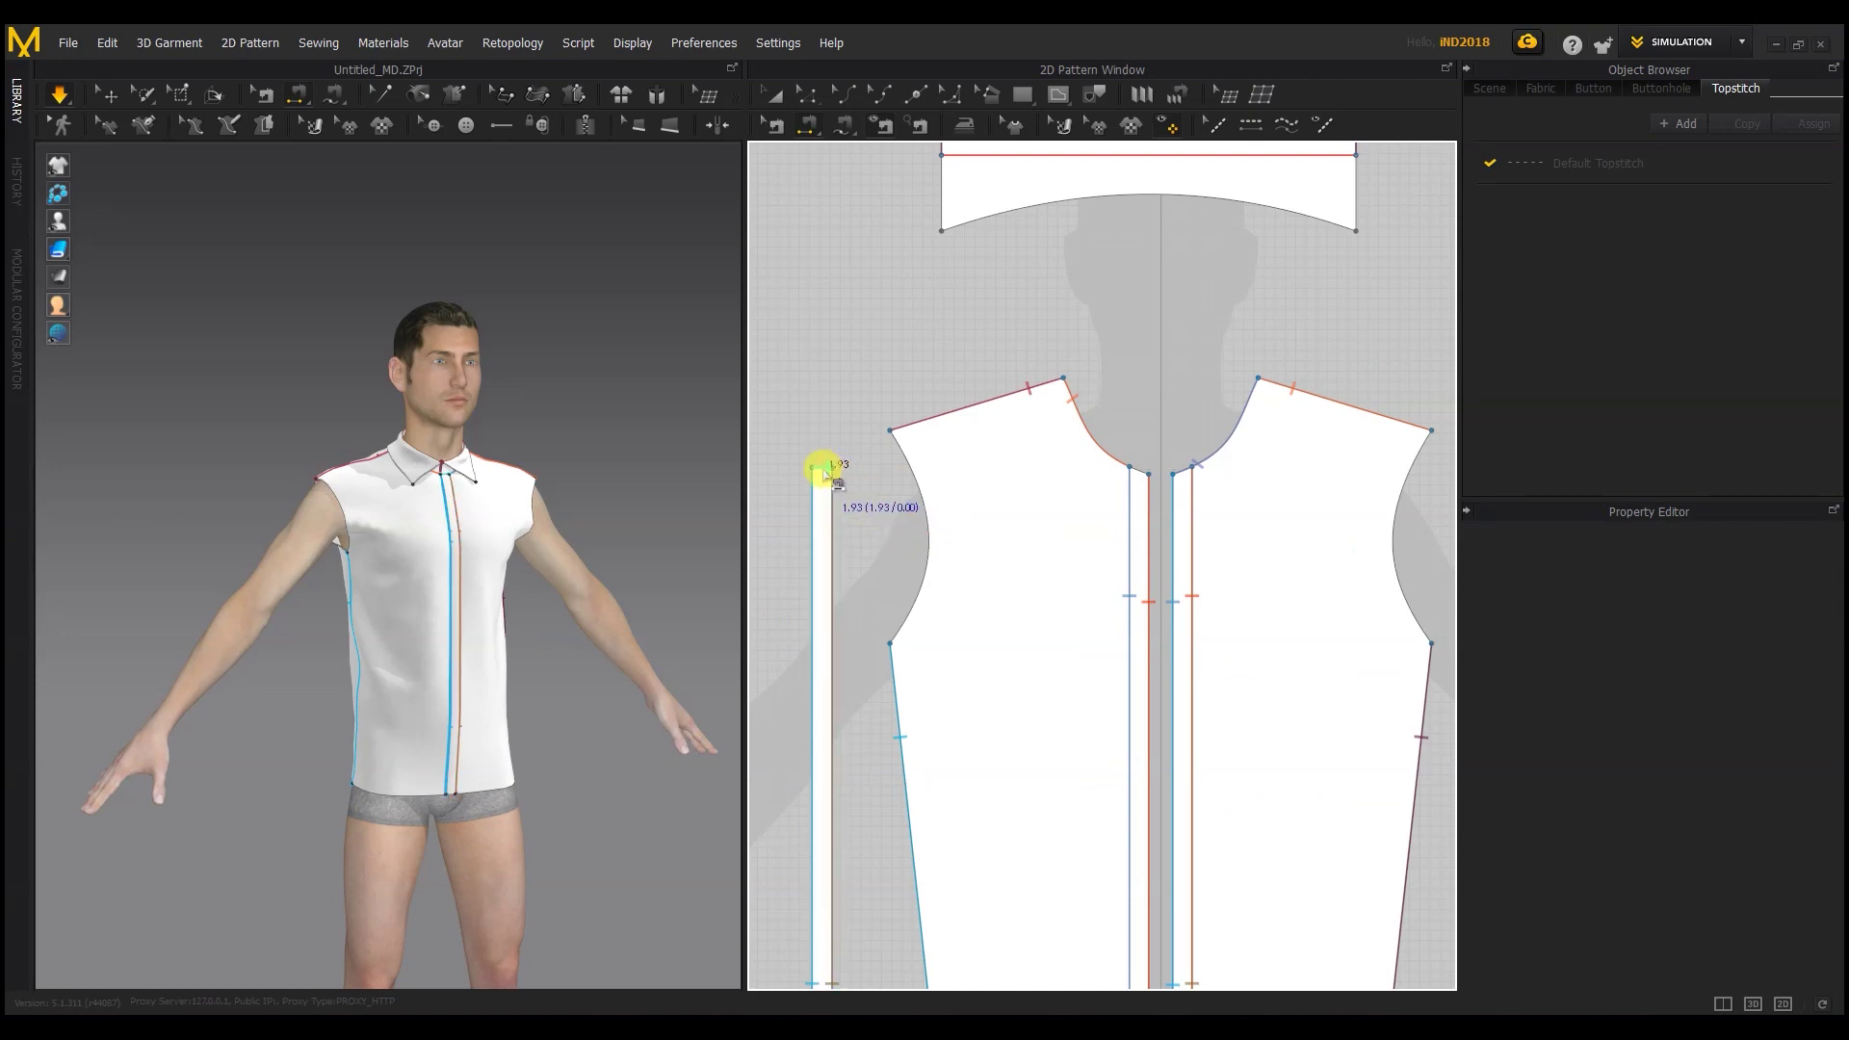
click(1184, 474)
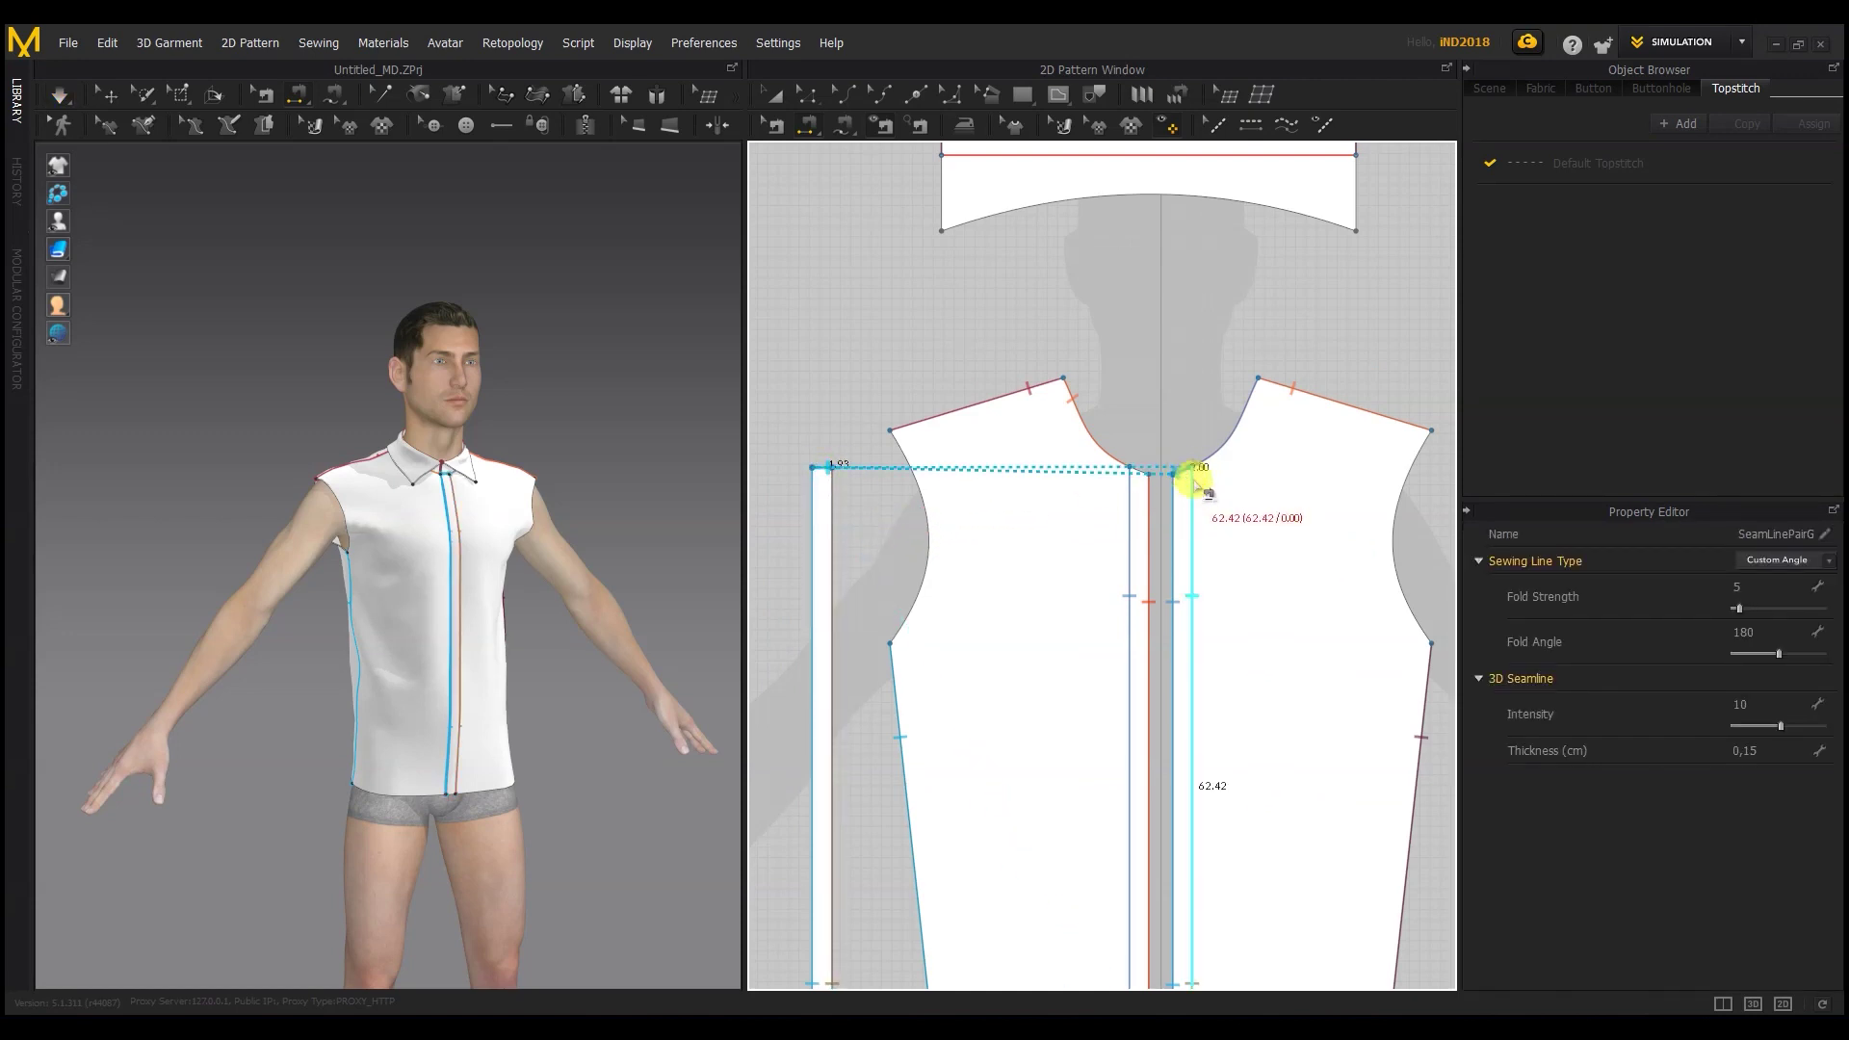
click(817, 472)
click(1192, 472)
middle_drag(1008, 776, 974, 509)
click(802, 852)
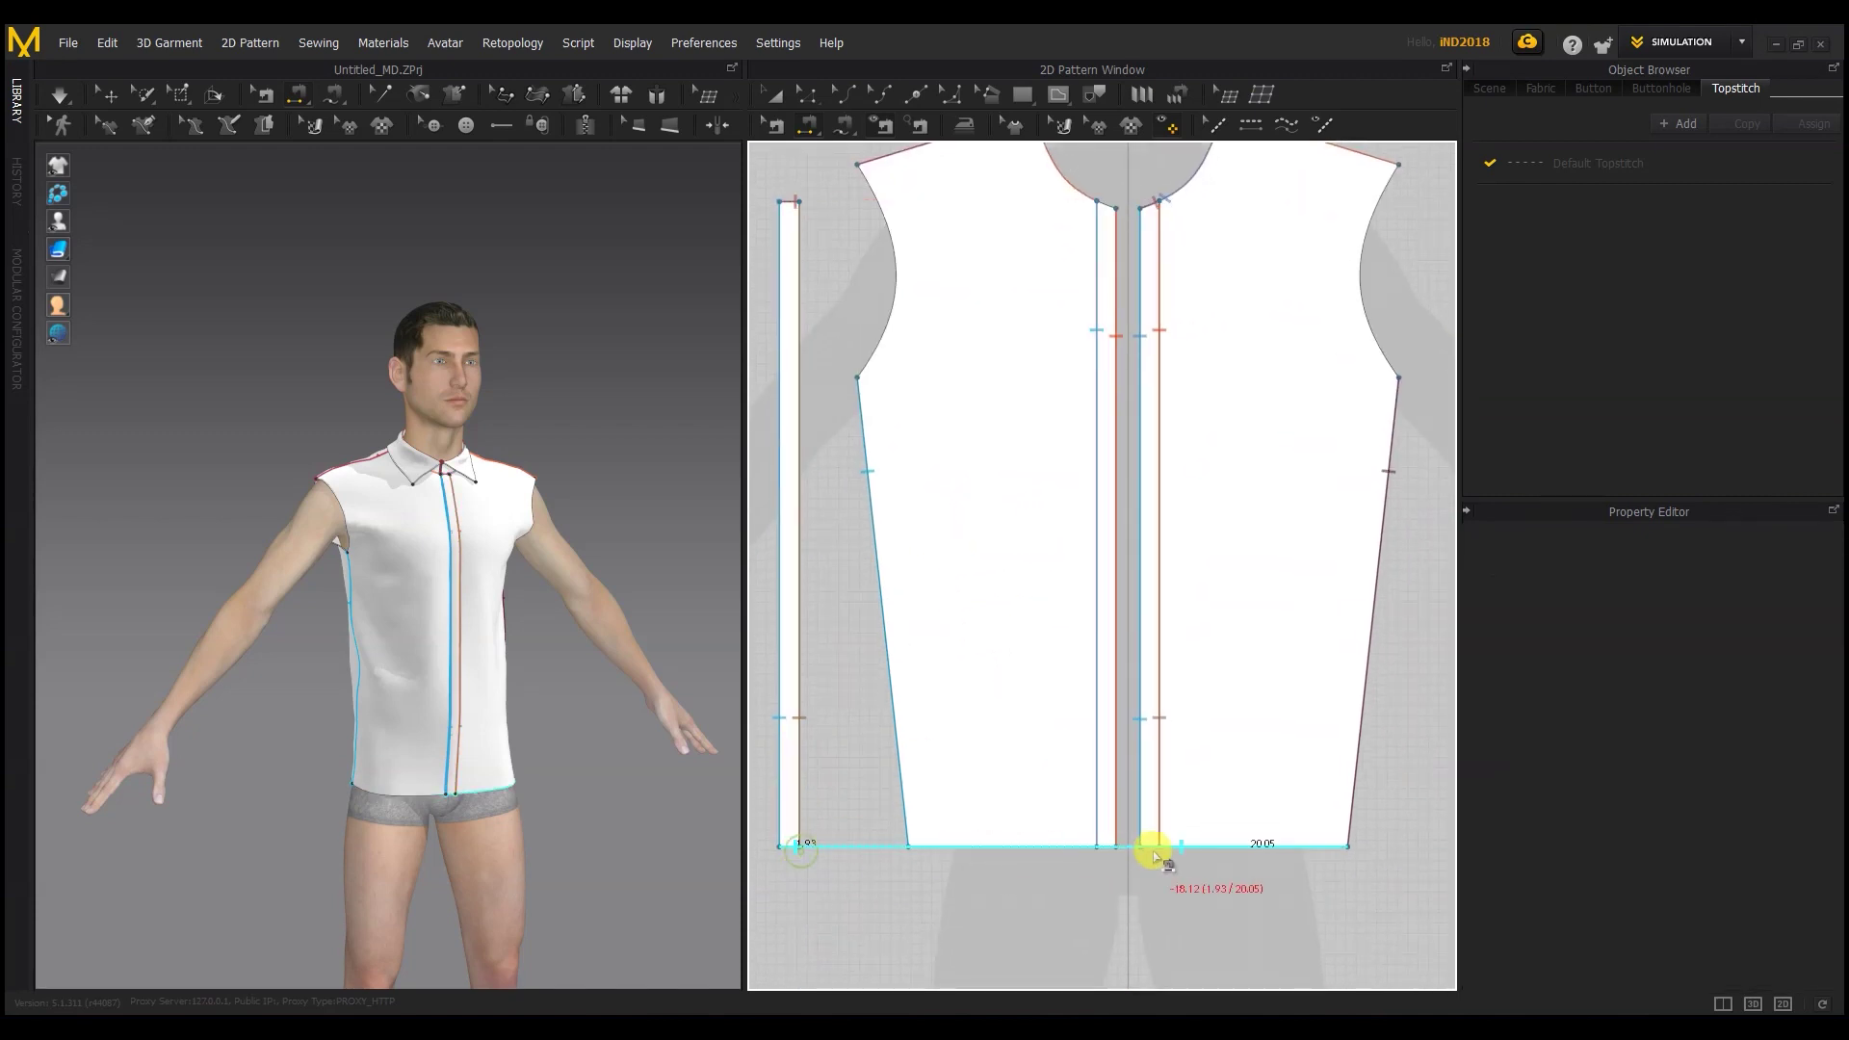
scroll(1151, 852, down, 3)
scroll(1151, 872, up, 5)
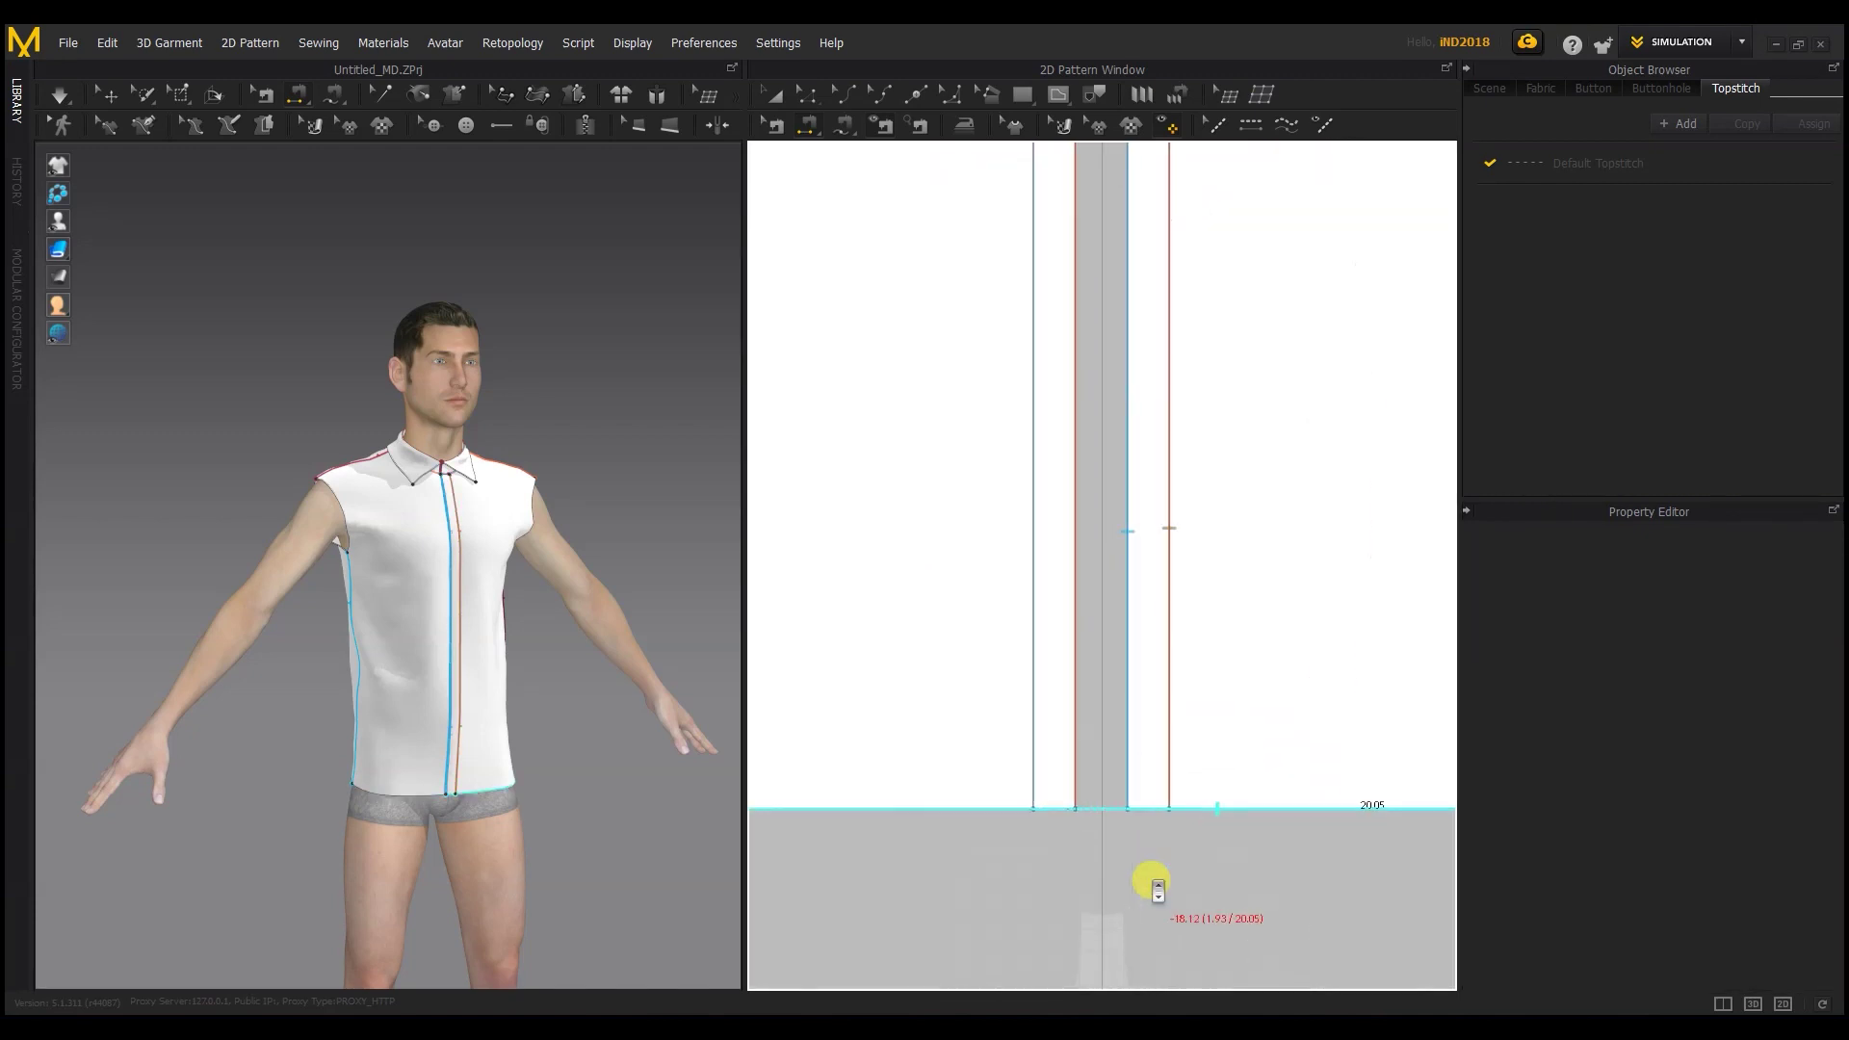
Step: Add a point to each front's hem where the internal placket line meets it
click(903, 94)
click(1128, 618)
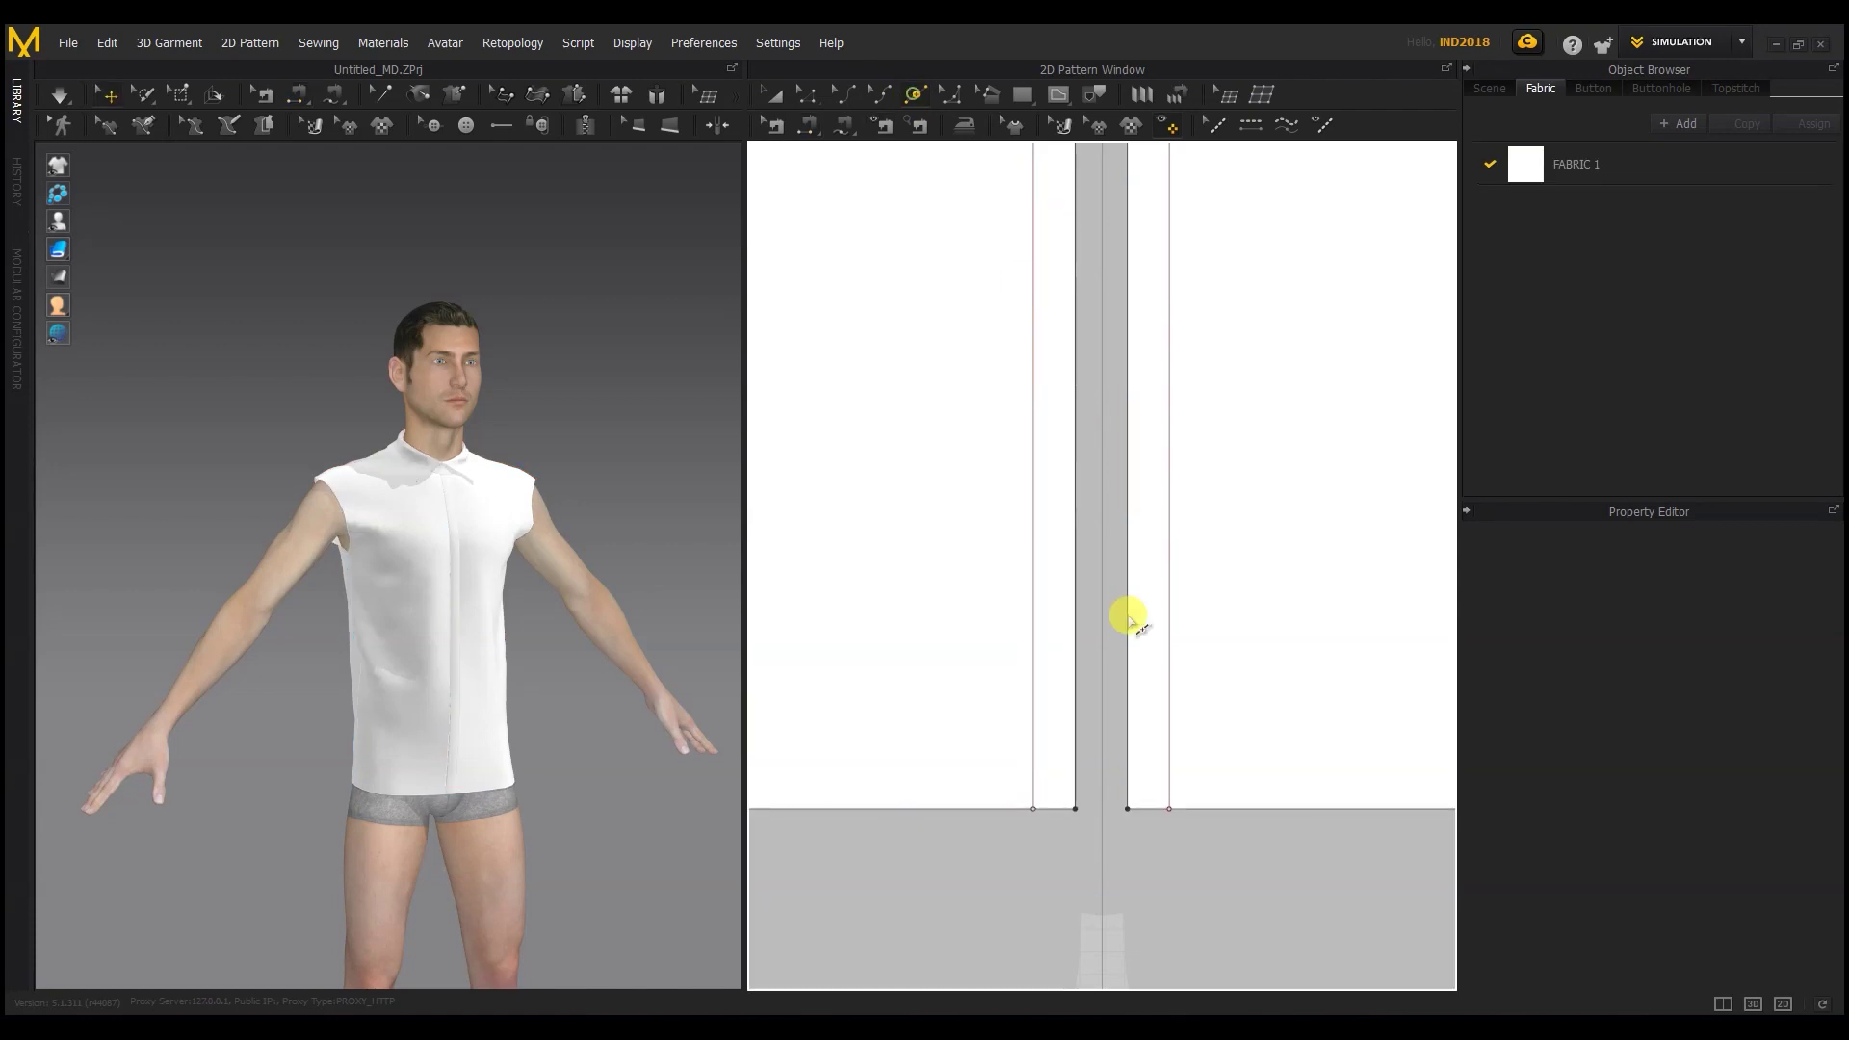
click(1169, 810)
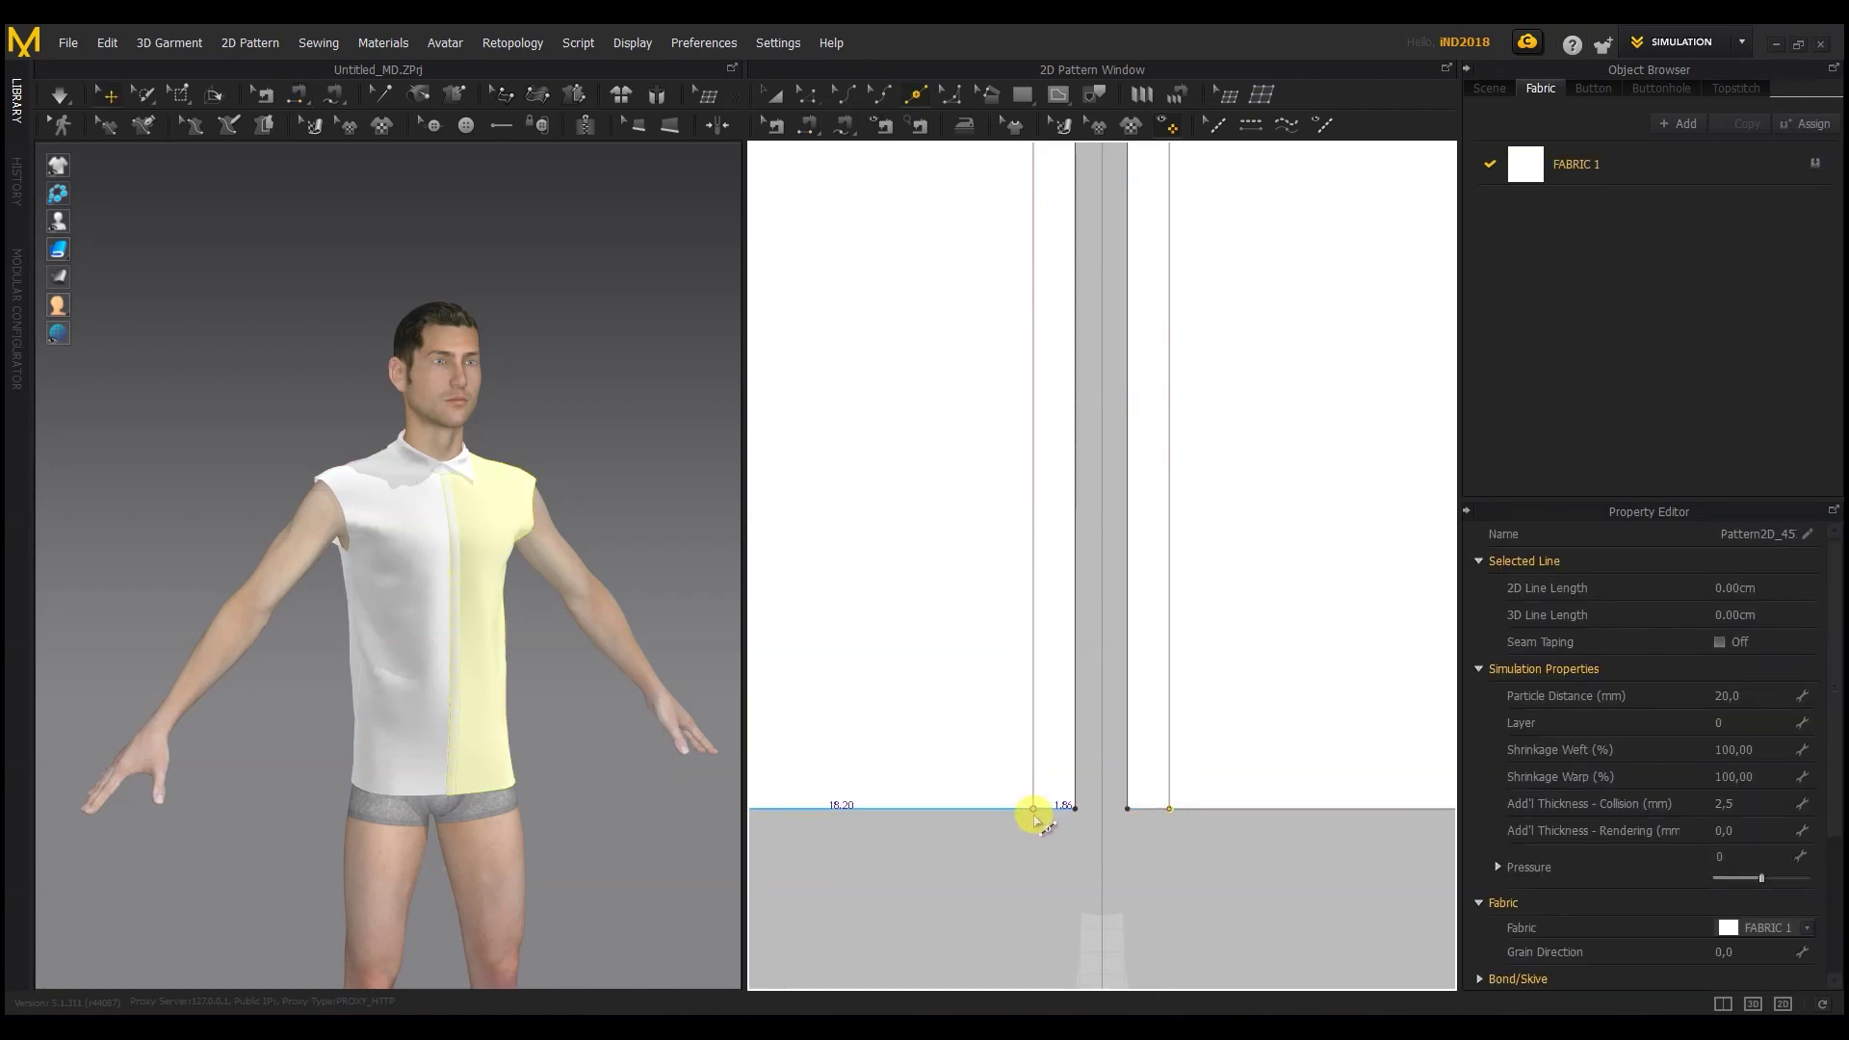
click(1034, 809)
scroll(1078, 847, down, 5)
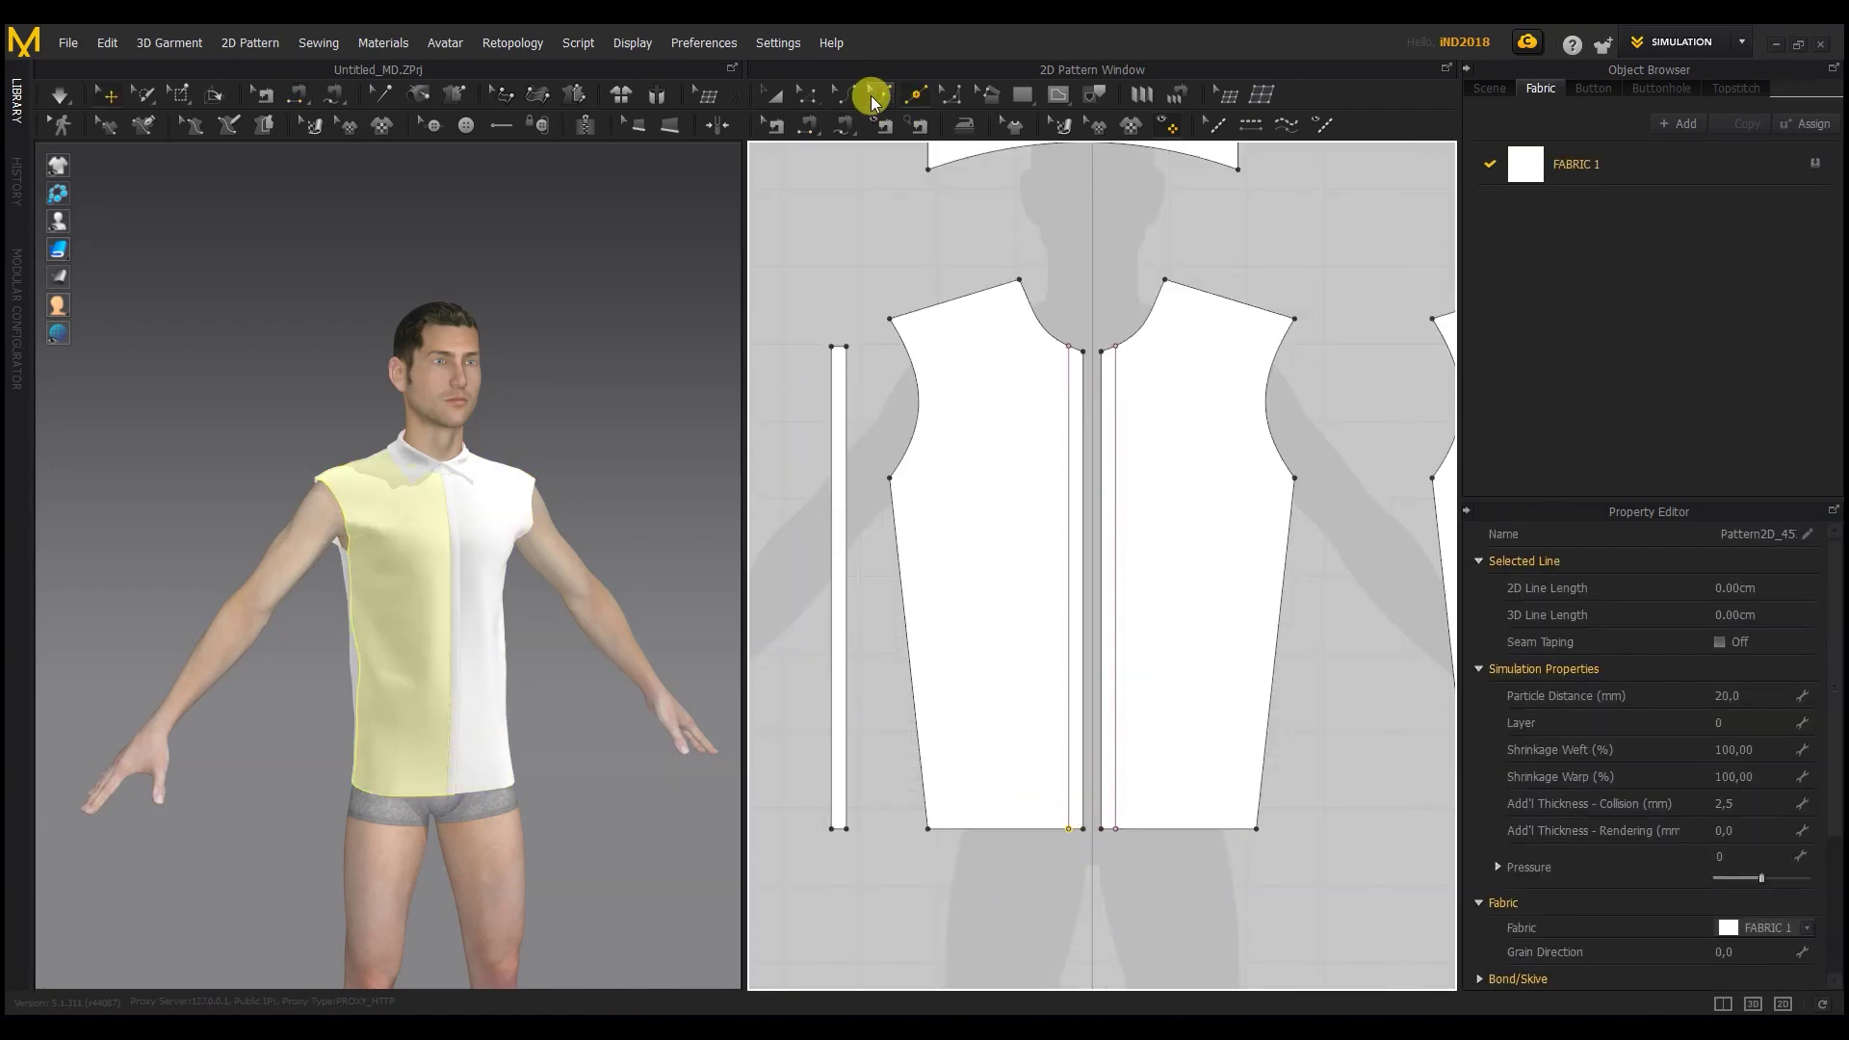
Step: Sew the placket strip's short lower edge to the narrow hem segment of the avatar's left front
click(804, 125)
click(843, 345)
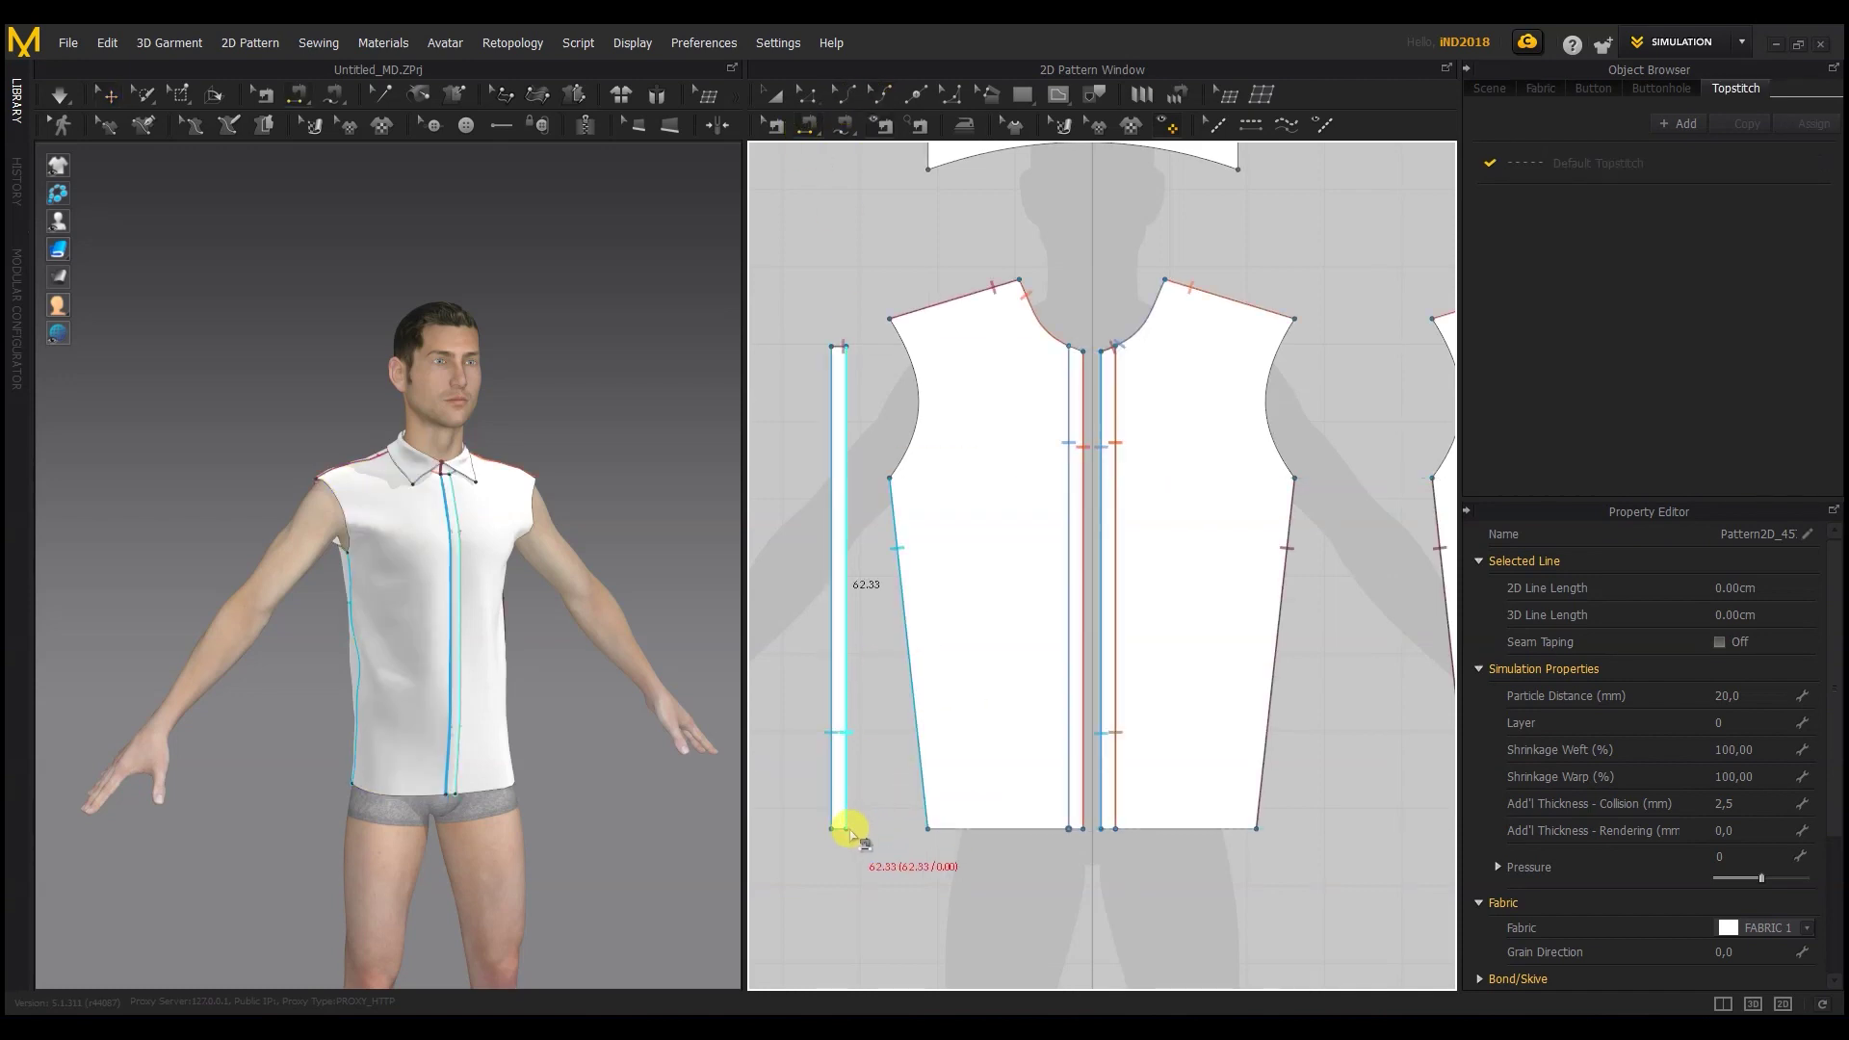
click(844, 826)
click(1102, 829)
click(1112, 836)
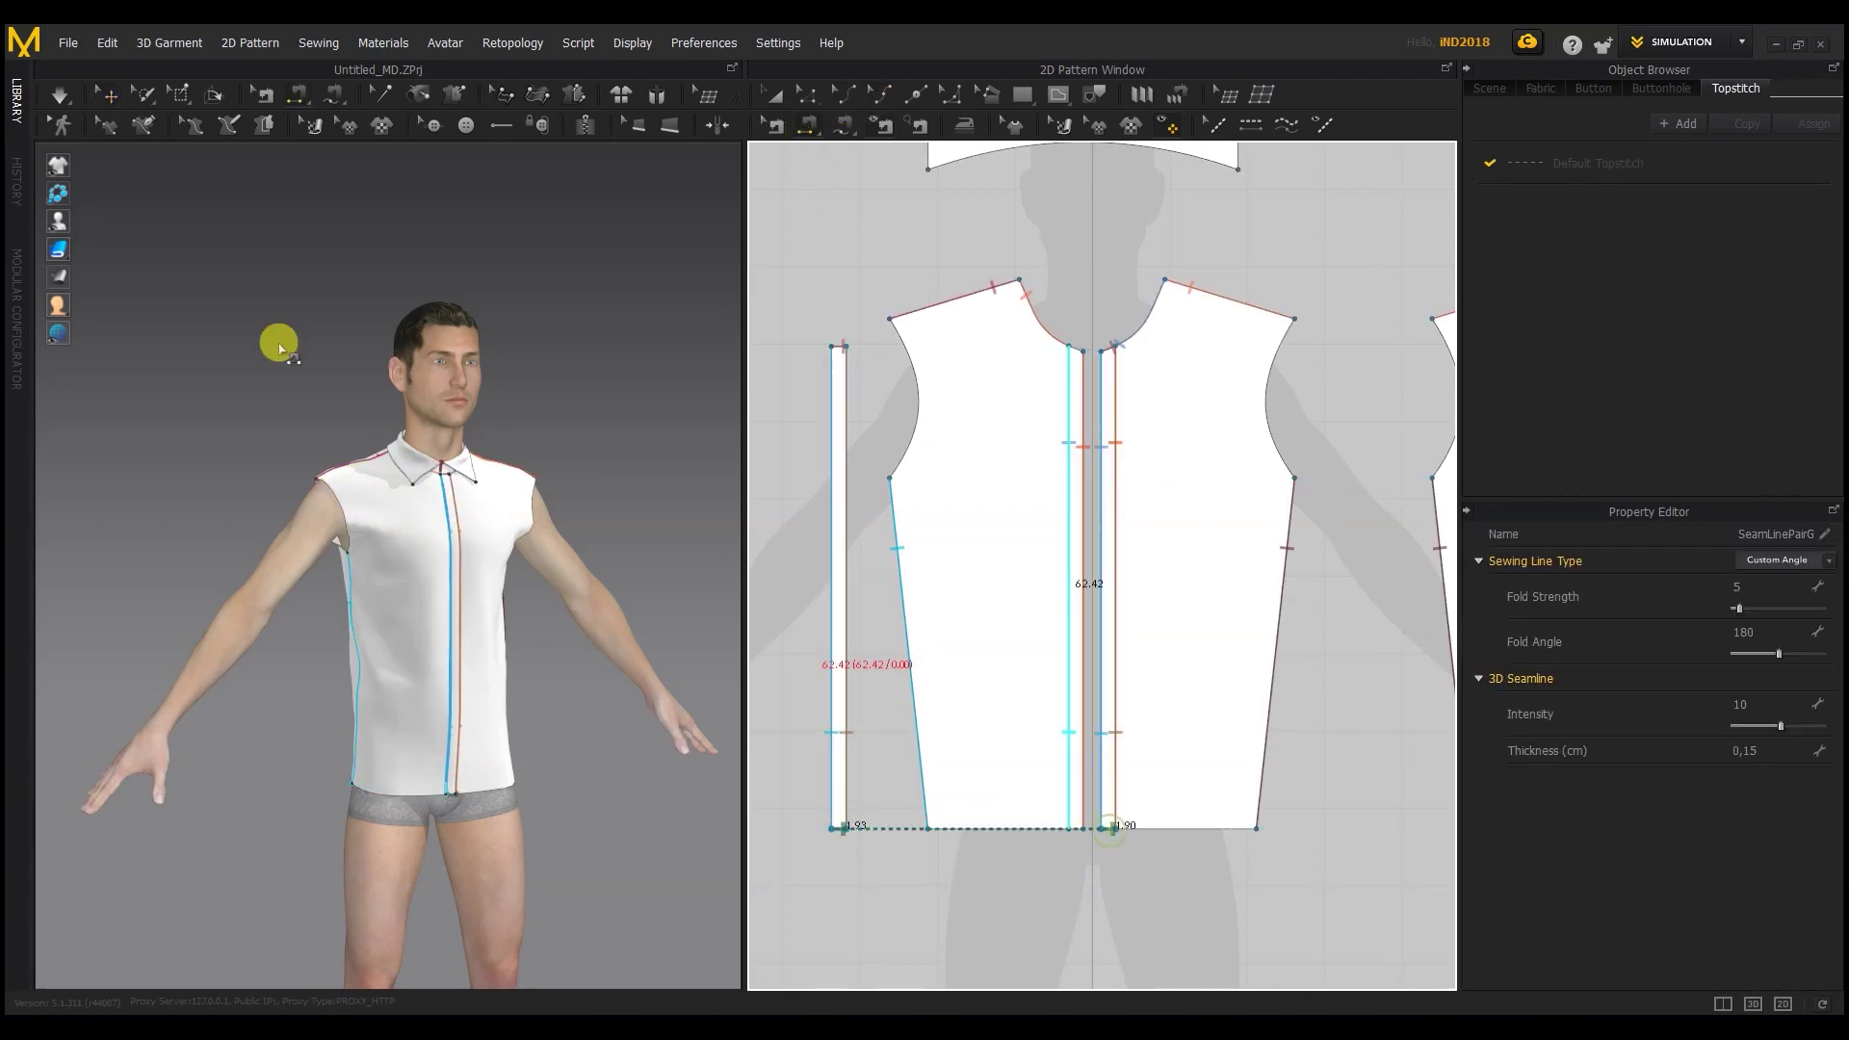
Step: Simulate the sewn placket and pull the front hem to settle the shirt on the avatar
click(58, 93)
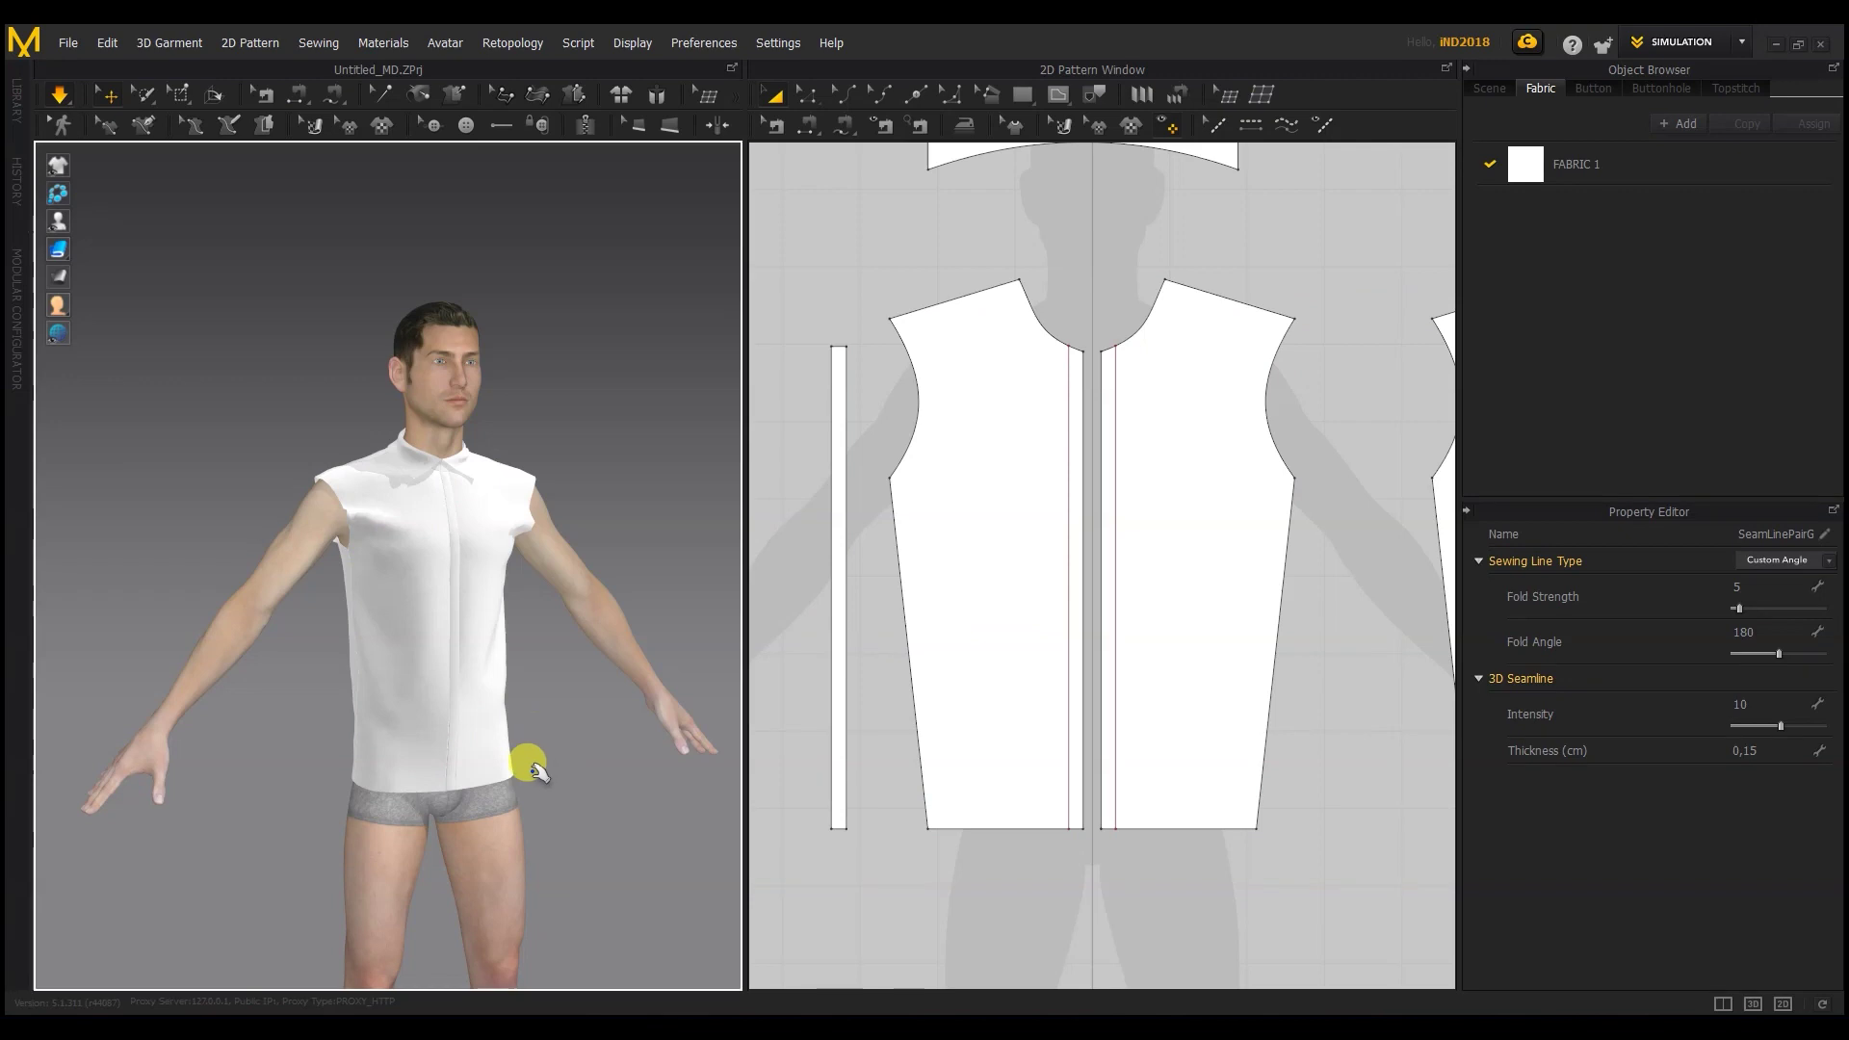
click(528, 752)
drag(382, 783, 332, 825)
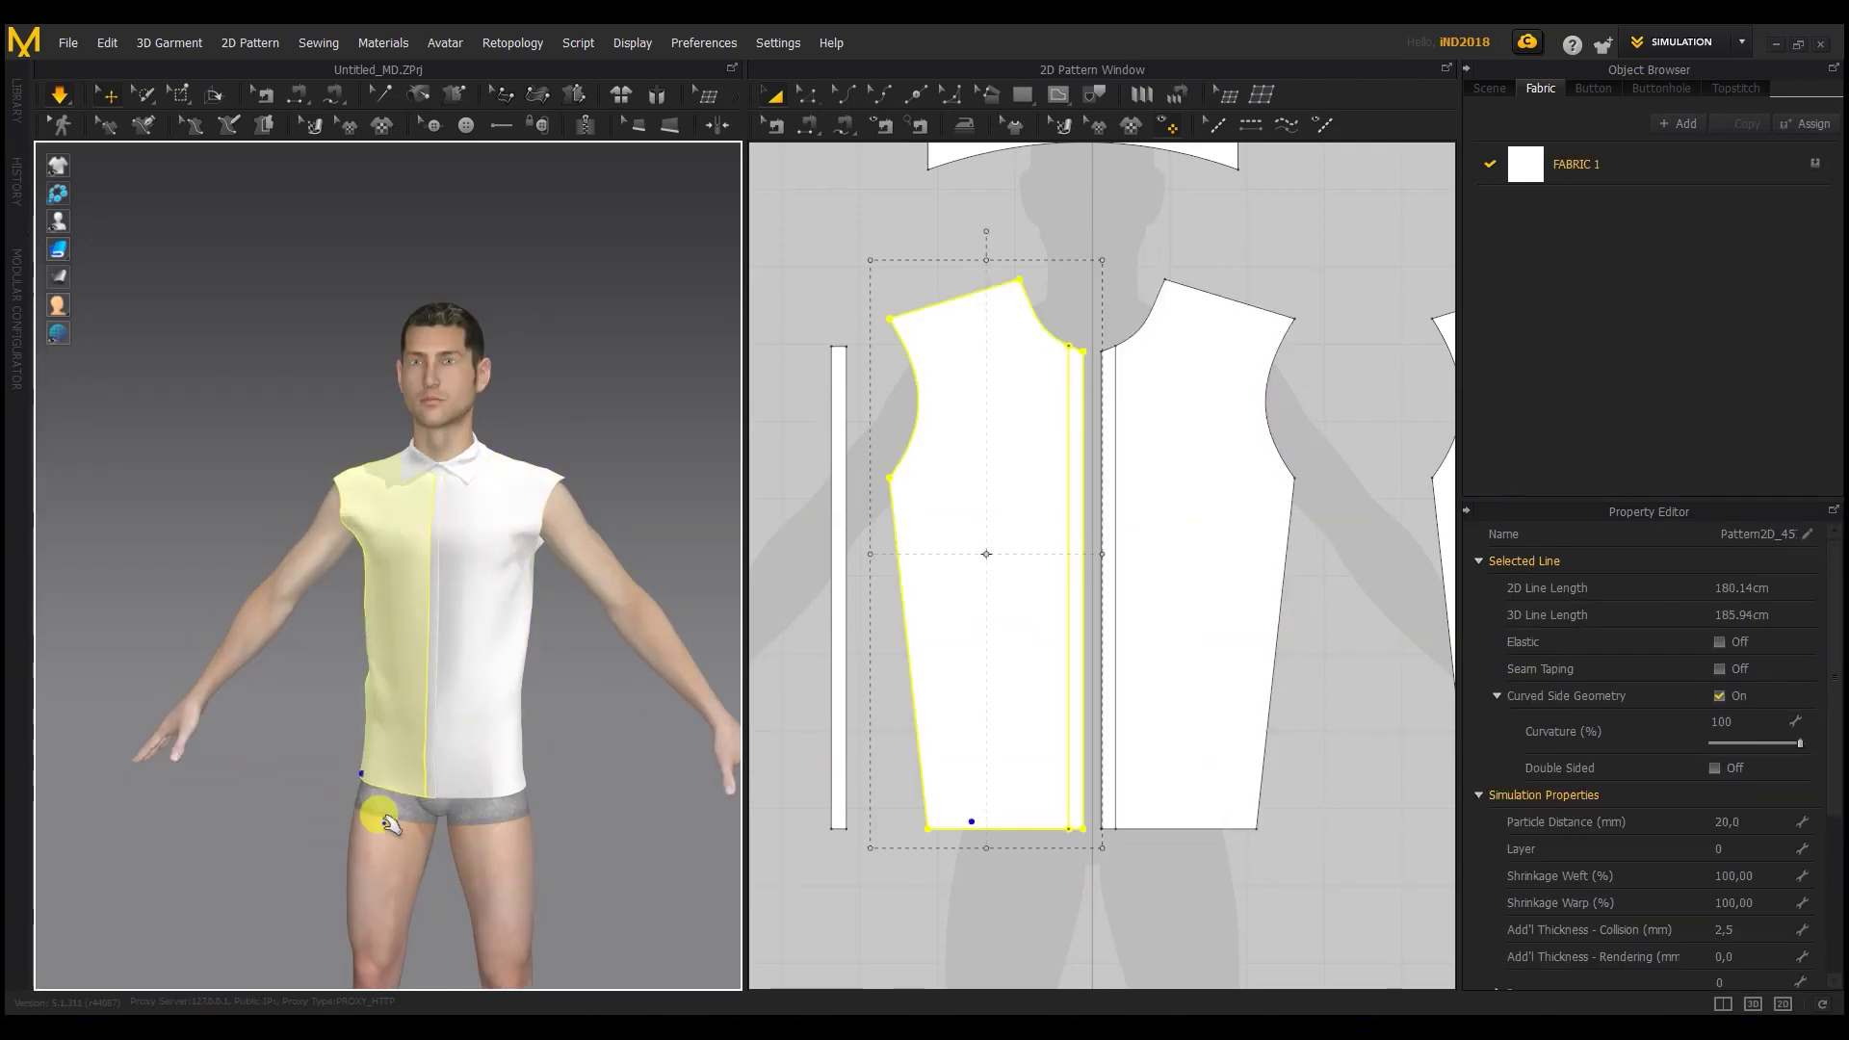
click(493, 798)
scroll(462, 392, down, 2)
scroll(462, 392, up, 6)
right_drag(462, 392, 359, 549)
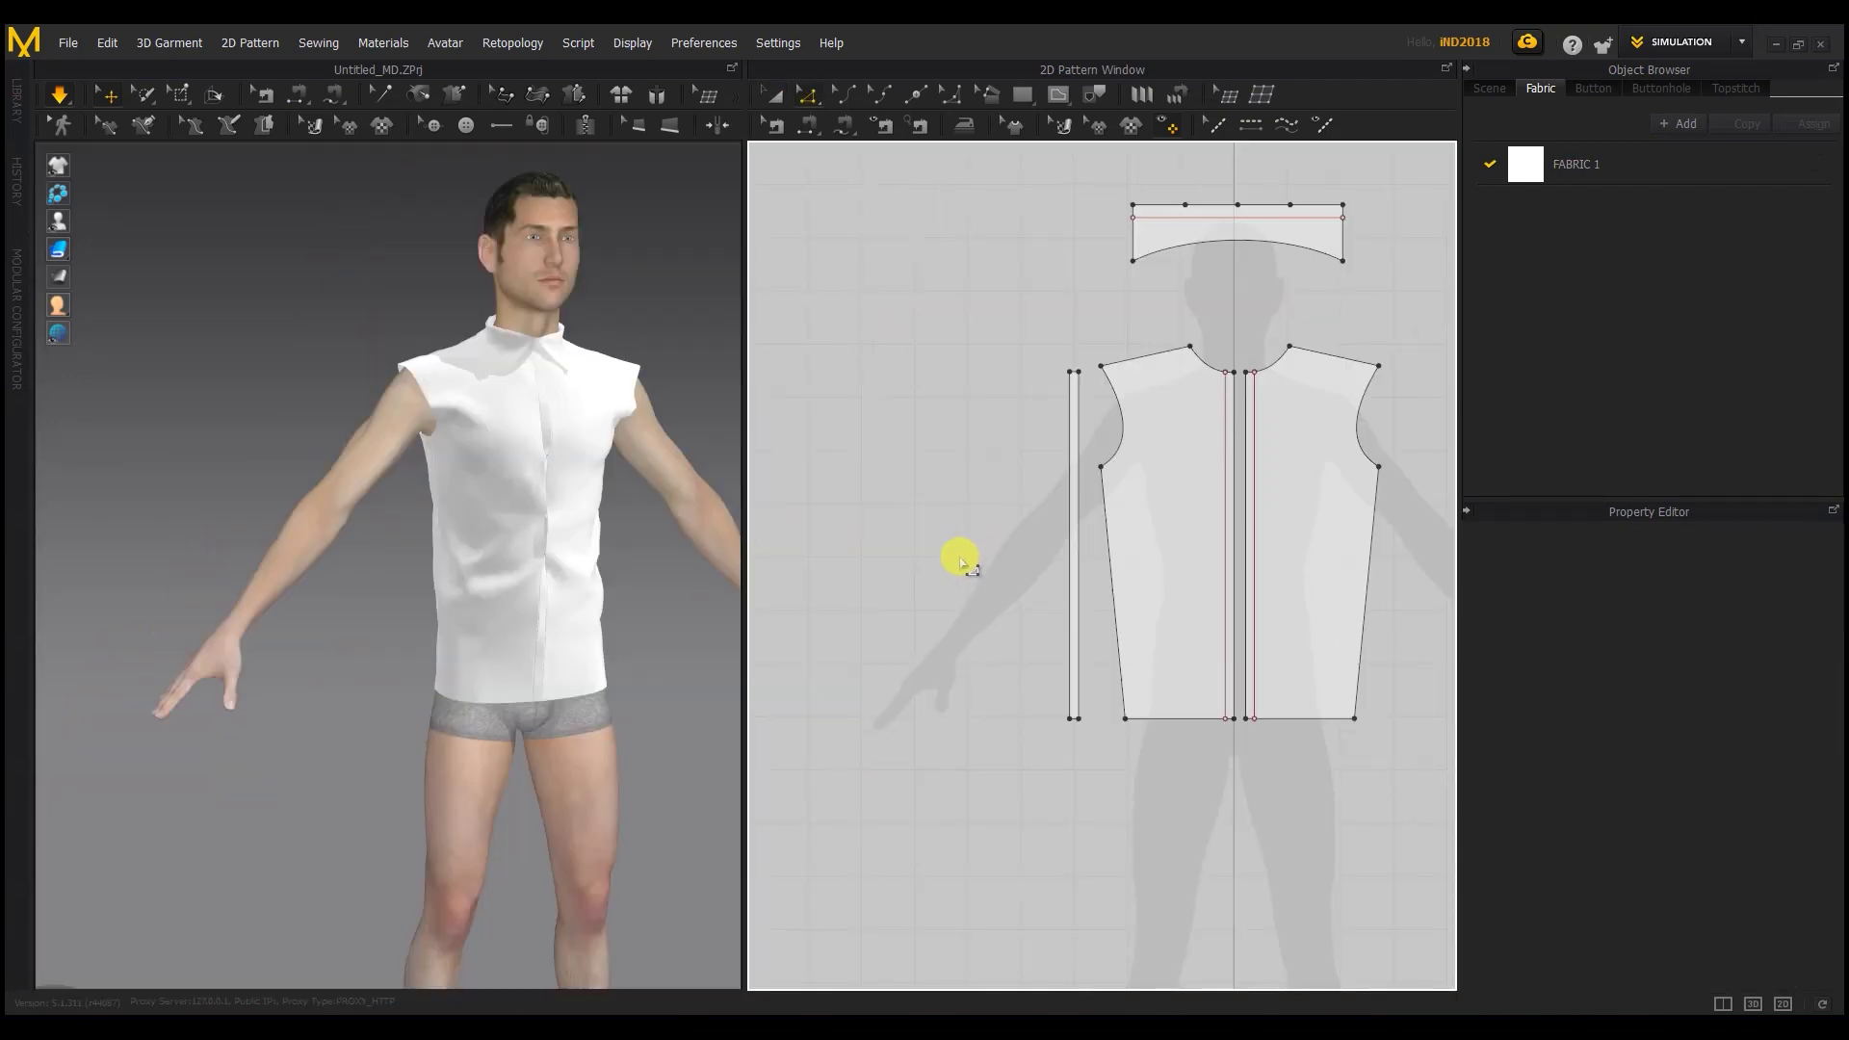
Step: Create a rectangular pattern 27 cm wide and about 53 cm tall, and place it beside the placket strip
click(1023, 97)
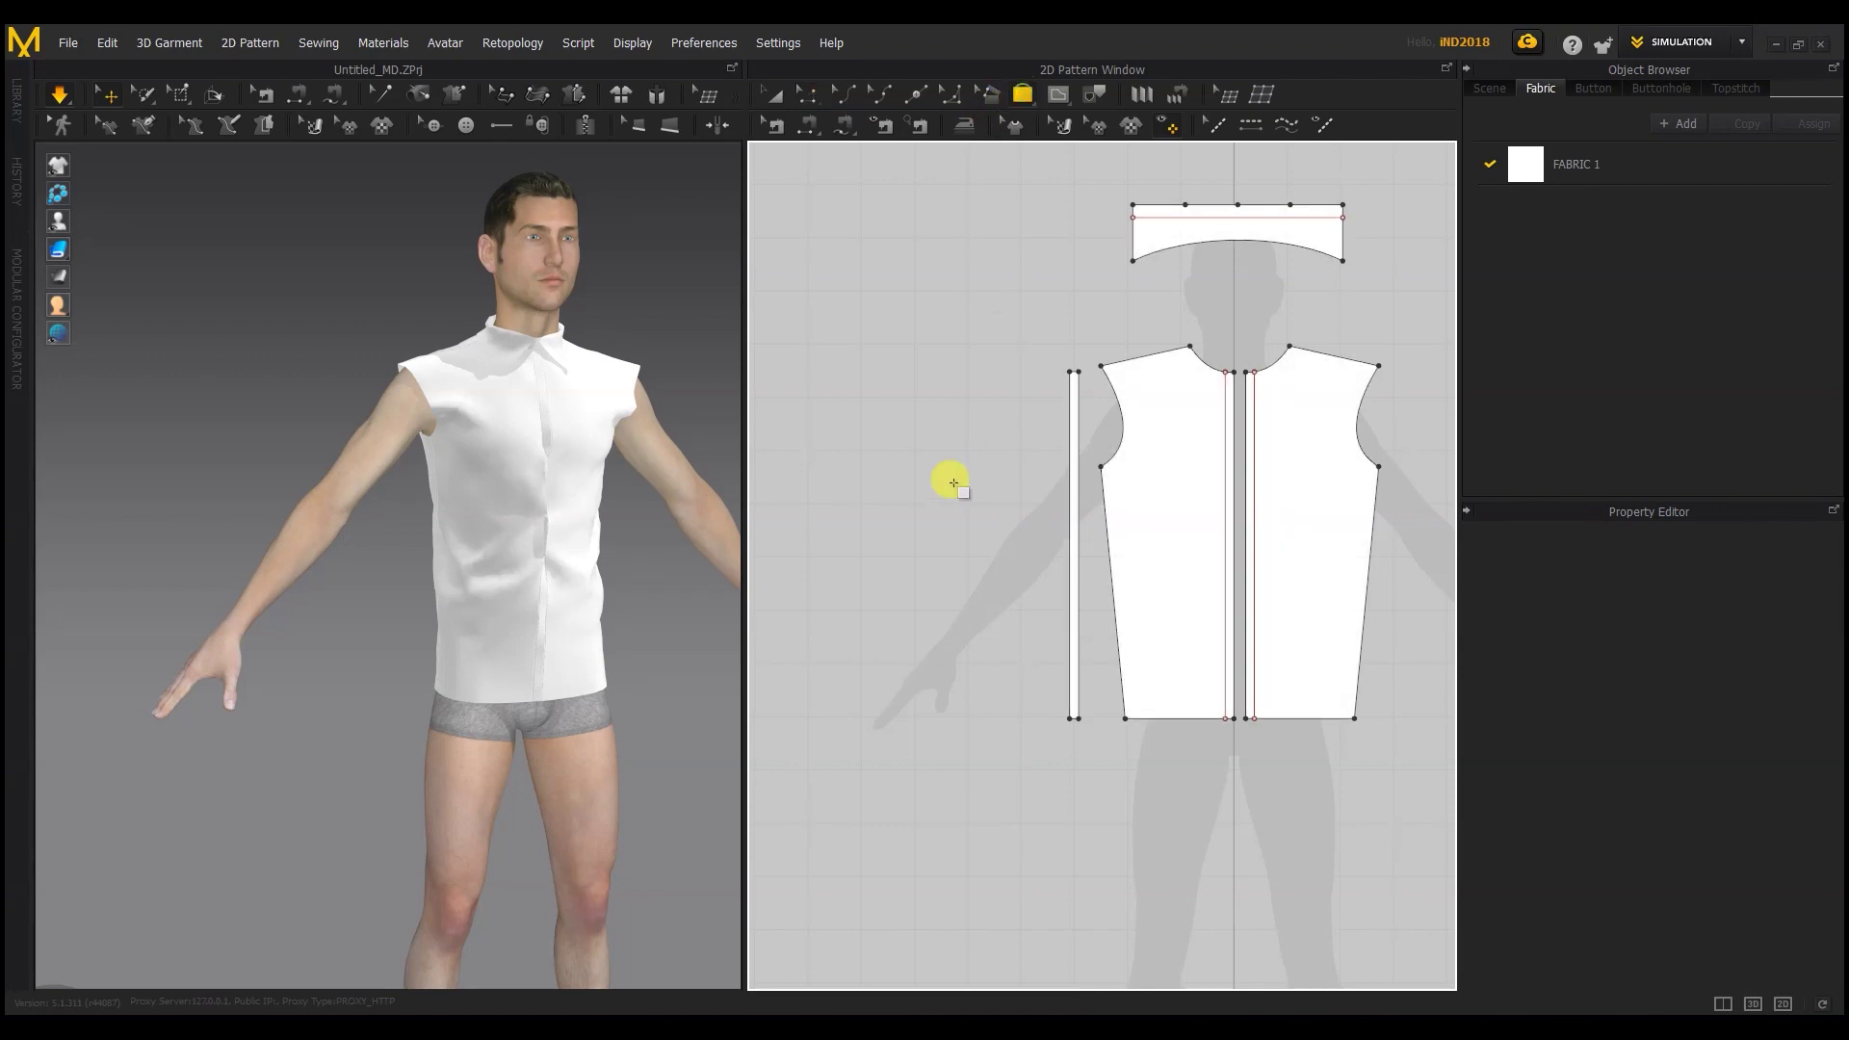
click(961, 438)
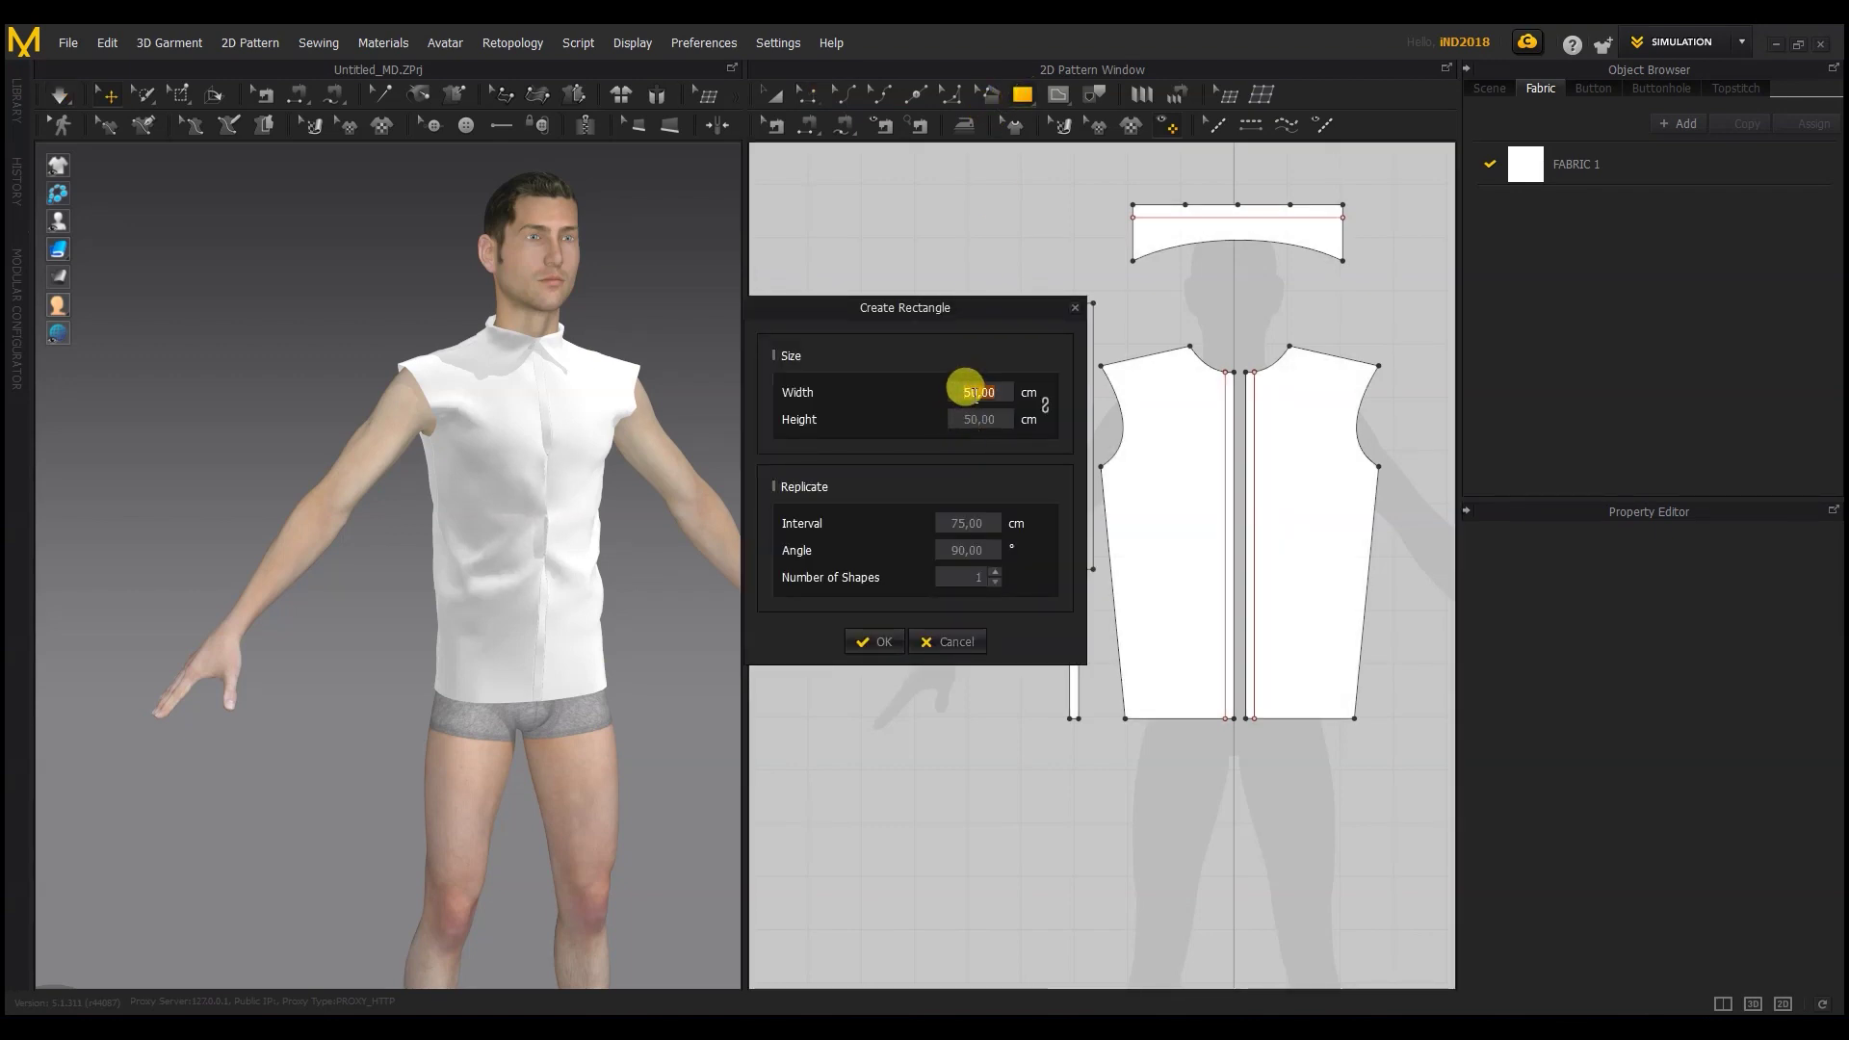
text(27)
click(974, 419)
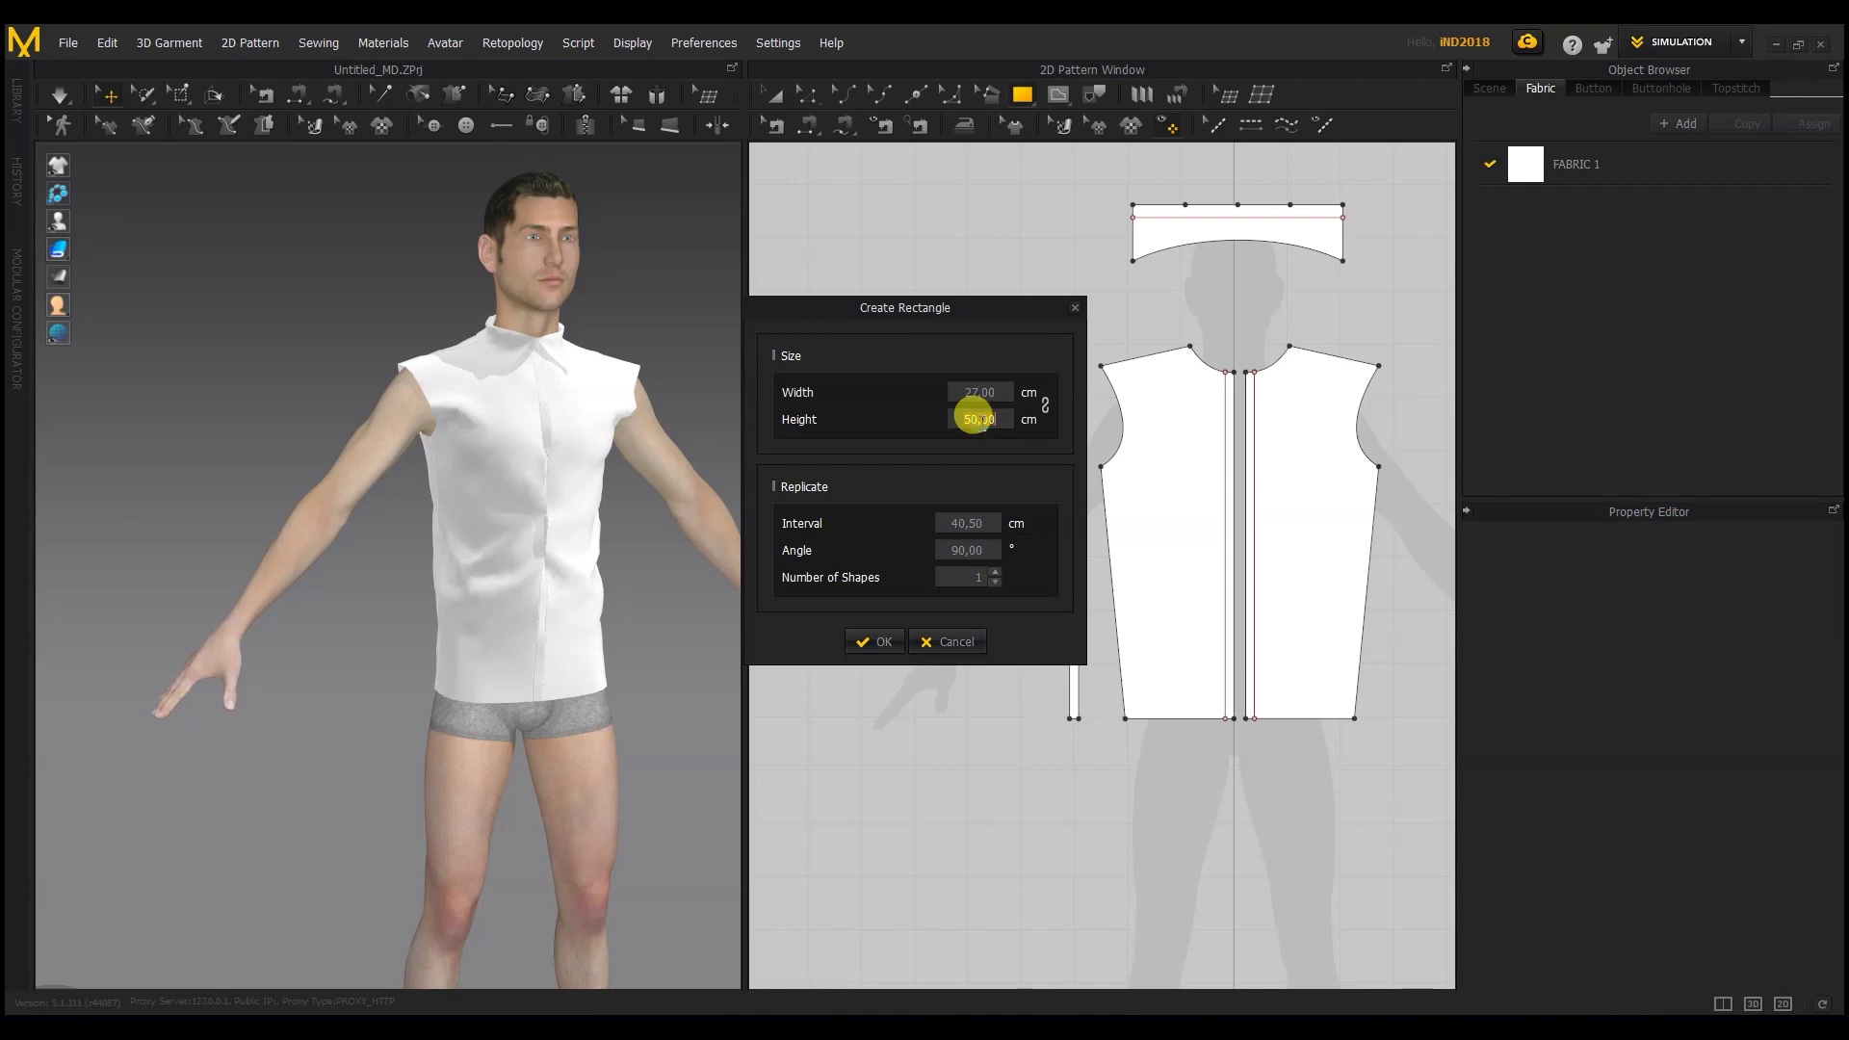
click(899, 643)
key(a)
drag(963, 375, 963, 484)
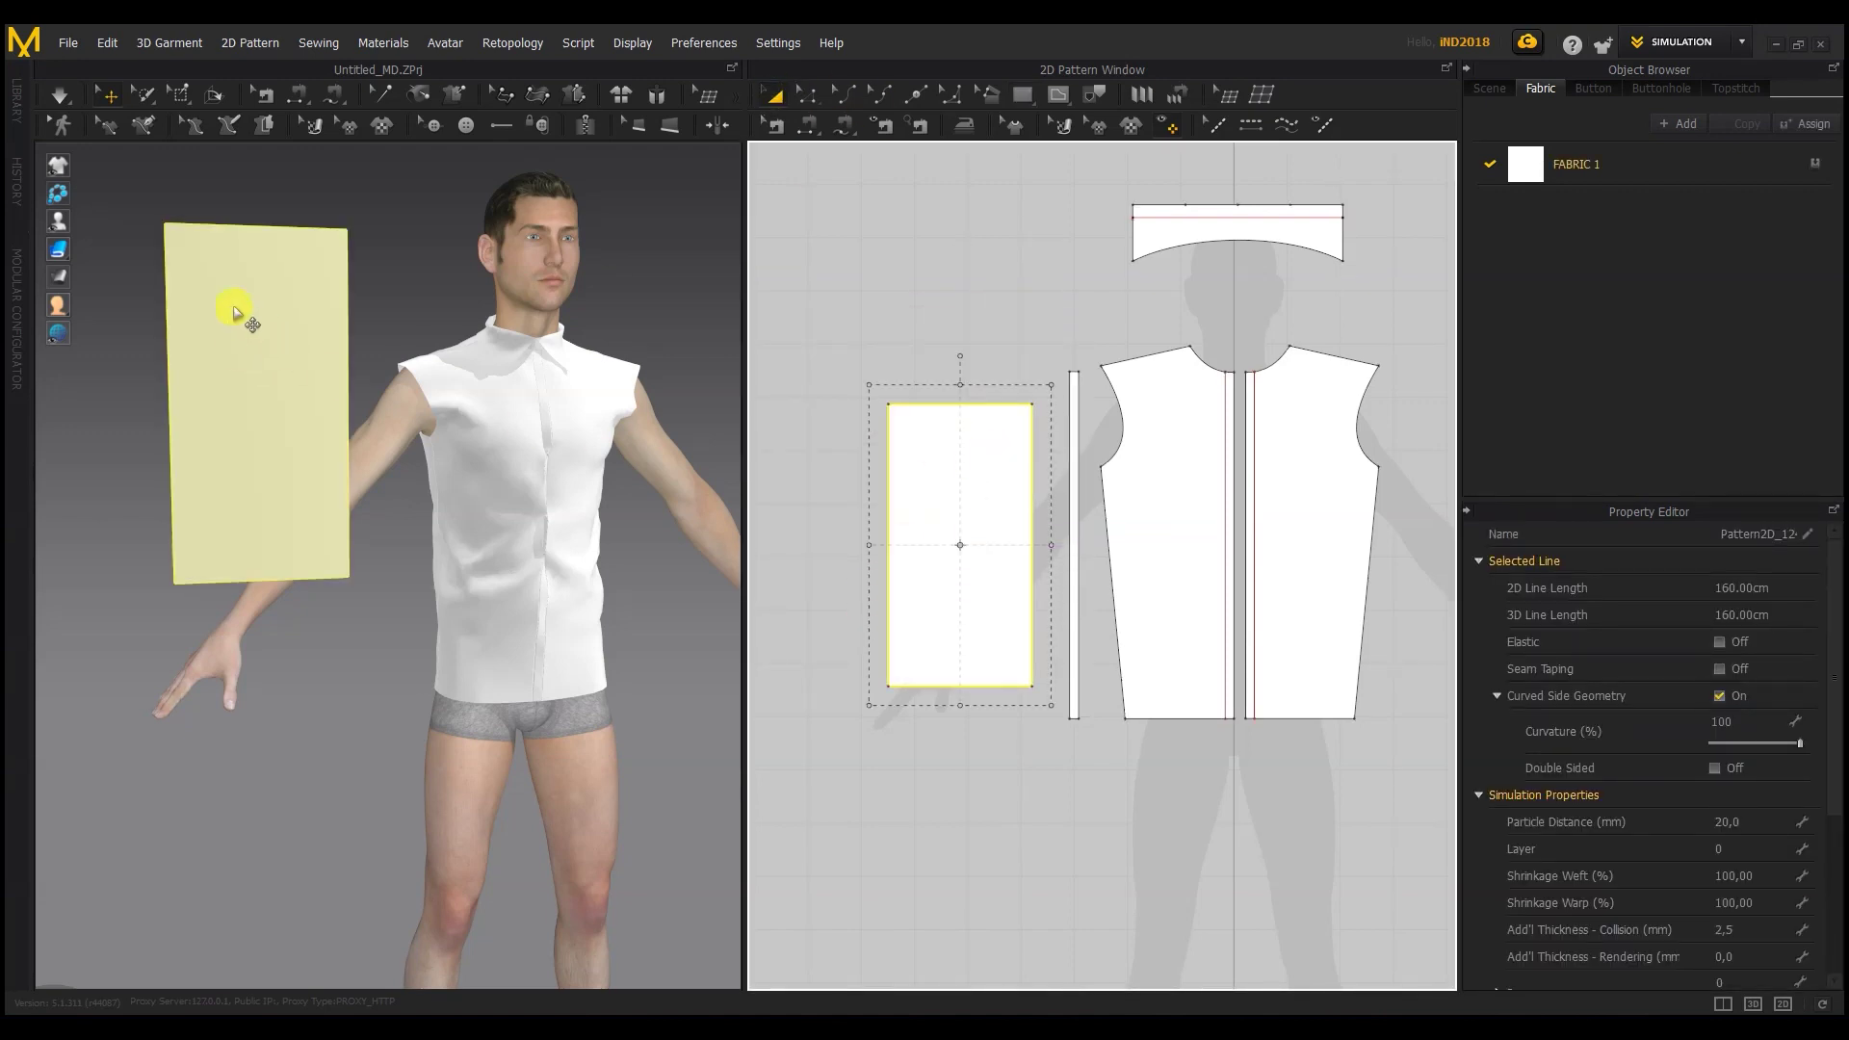
Step: Move and rotate the rectangle in 3D to lie along the avatar's right arm, and shift its 2D pattern farther from the placket strip
click(279, 364)
drag(236, 408, 130, 448)
drag(328, 373, 339, 373)
click(280, 440)
click(302, 451)
click(368, 535)
right_drag(368, 536, 586, 577)
drag(355, 440, 190, 464)
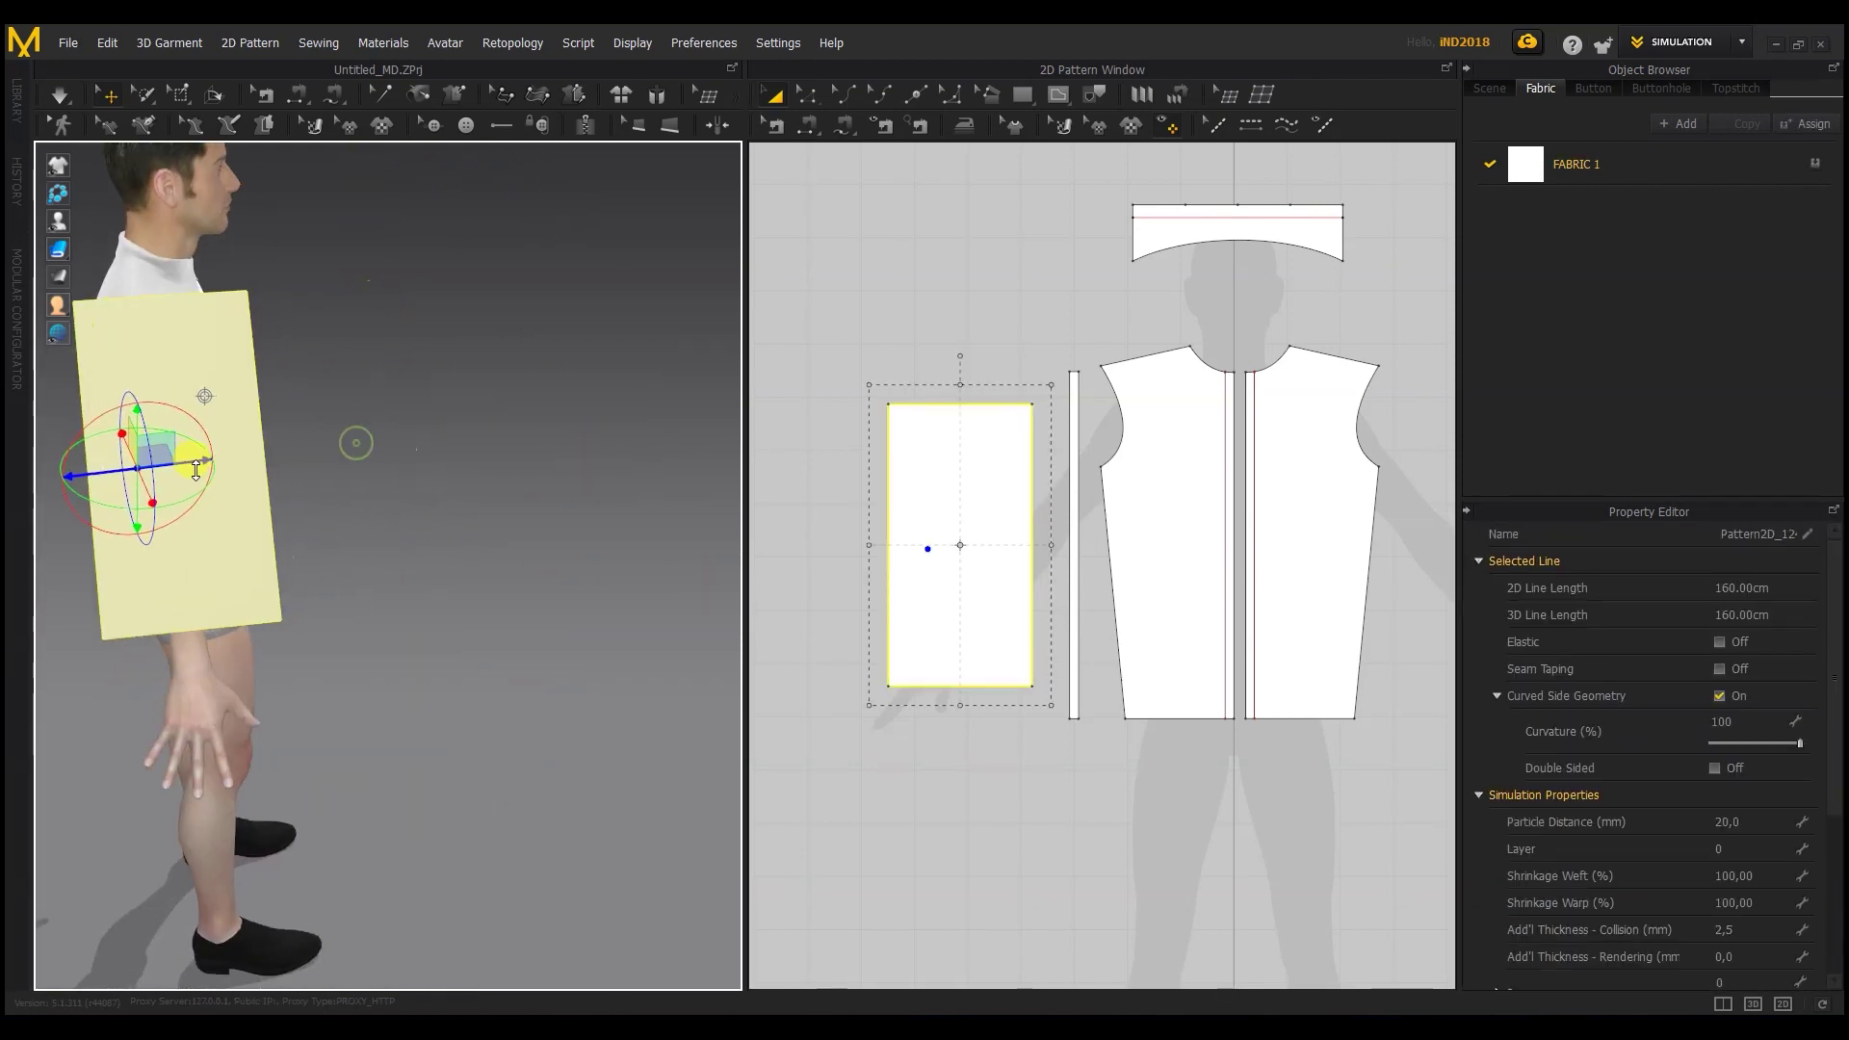
right_drag(351, 443, 91, 442)
drag(944, 442, 874, 406)
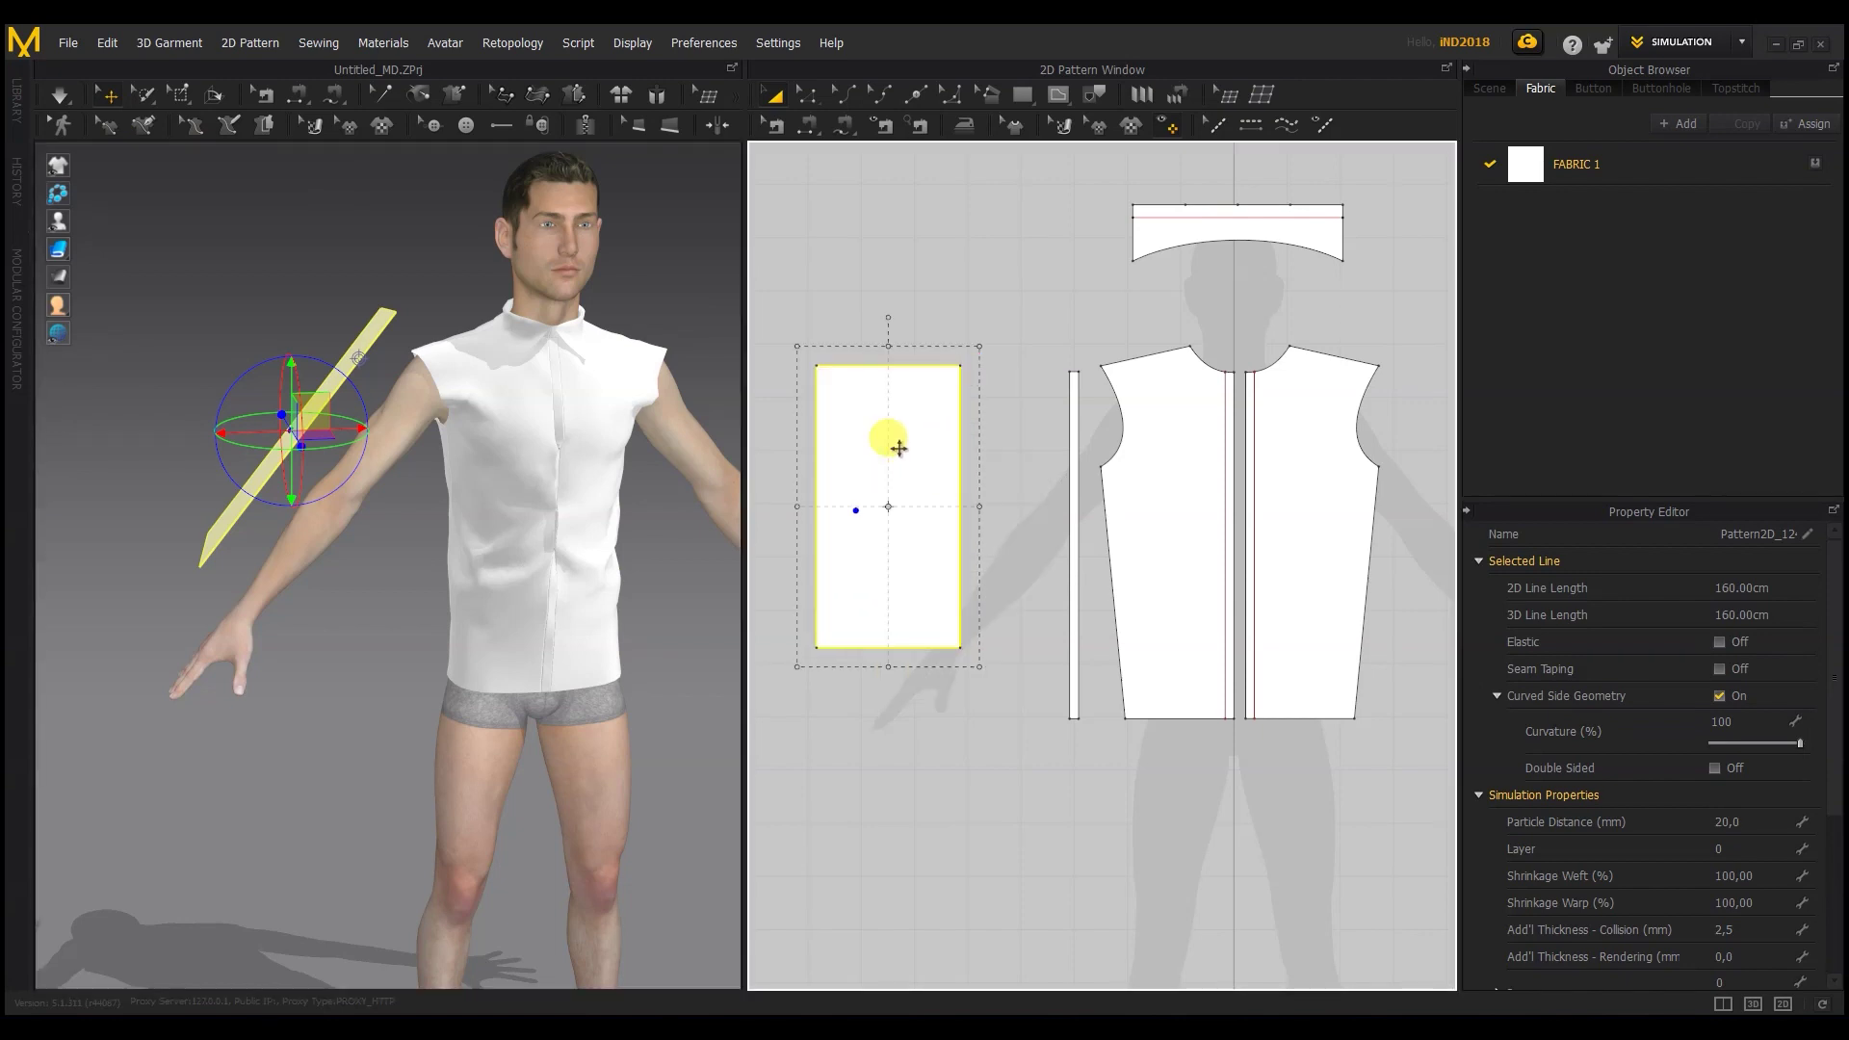
click(1036, 356)
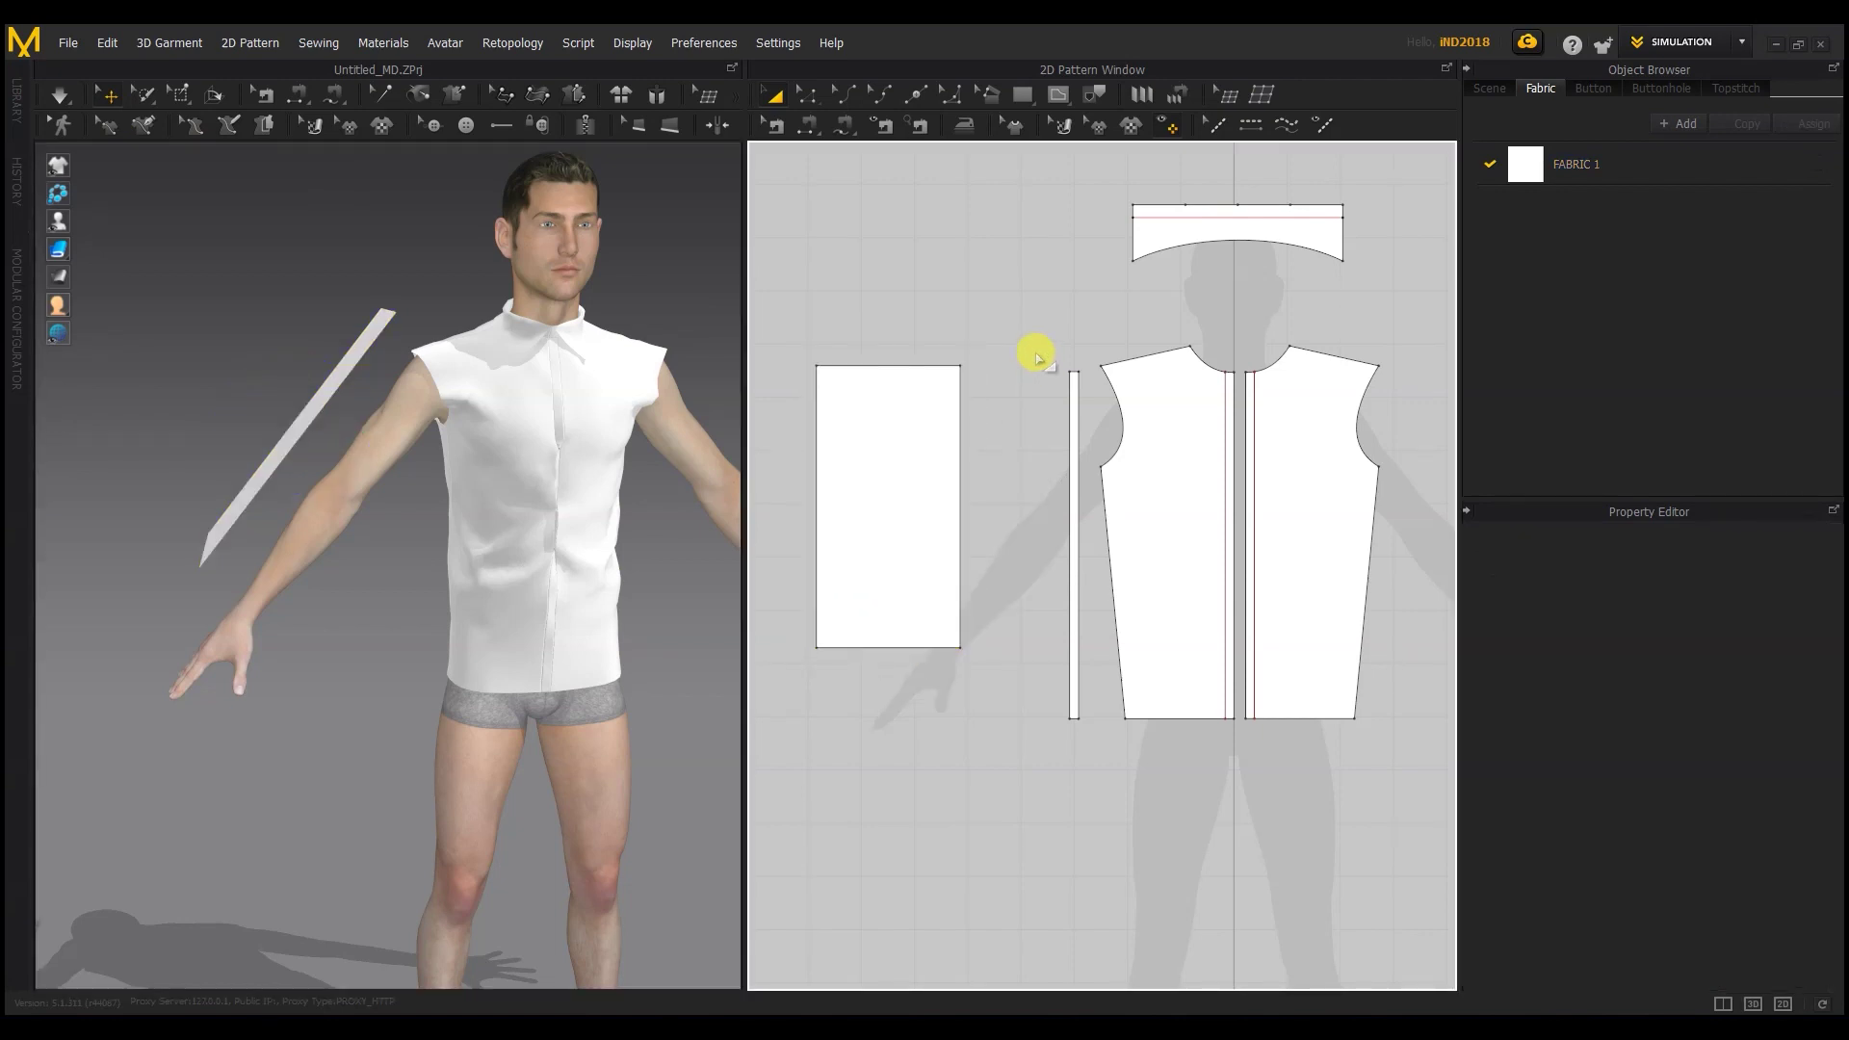
Step: Curve the sleeve rectangle's top edge upward into a rounded cap about 34 cm long
click(805, 96)
right_drag(655, 443, 453, 472)
click(883, 366)
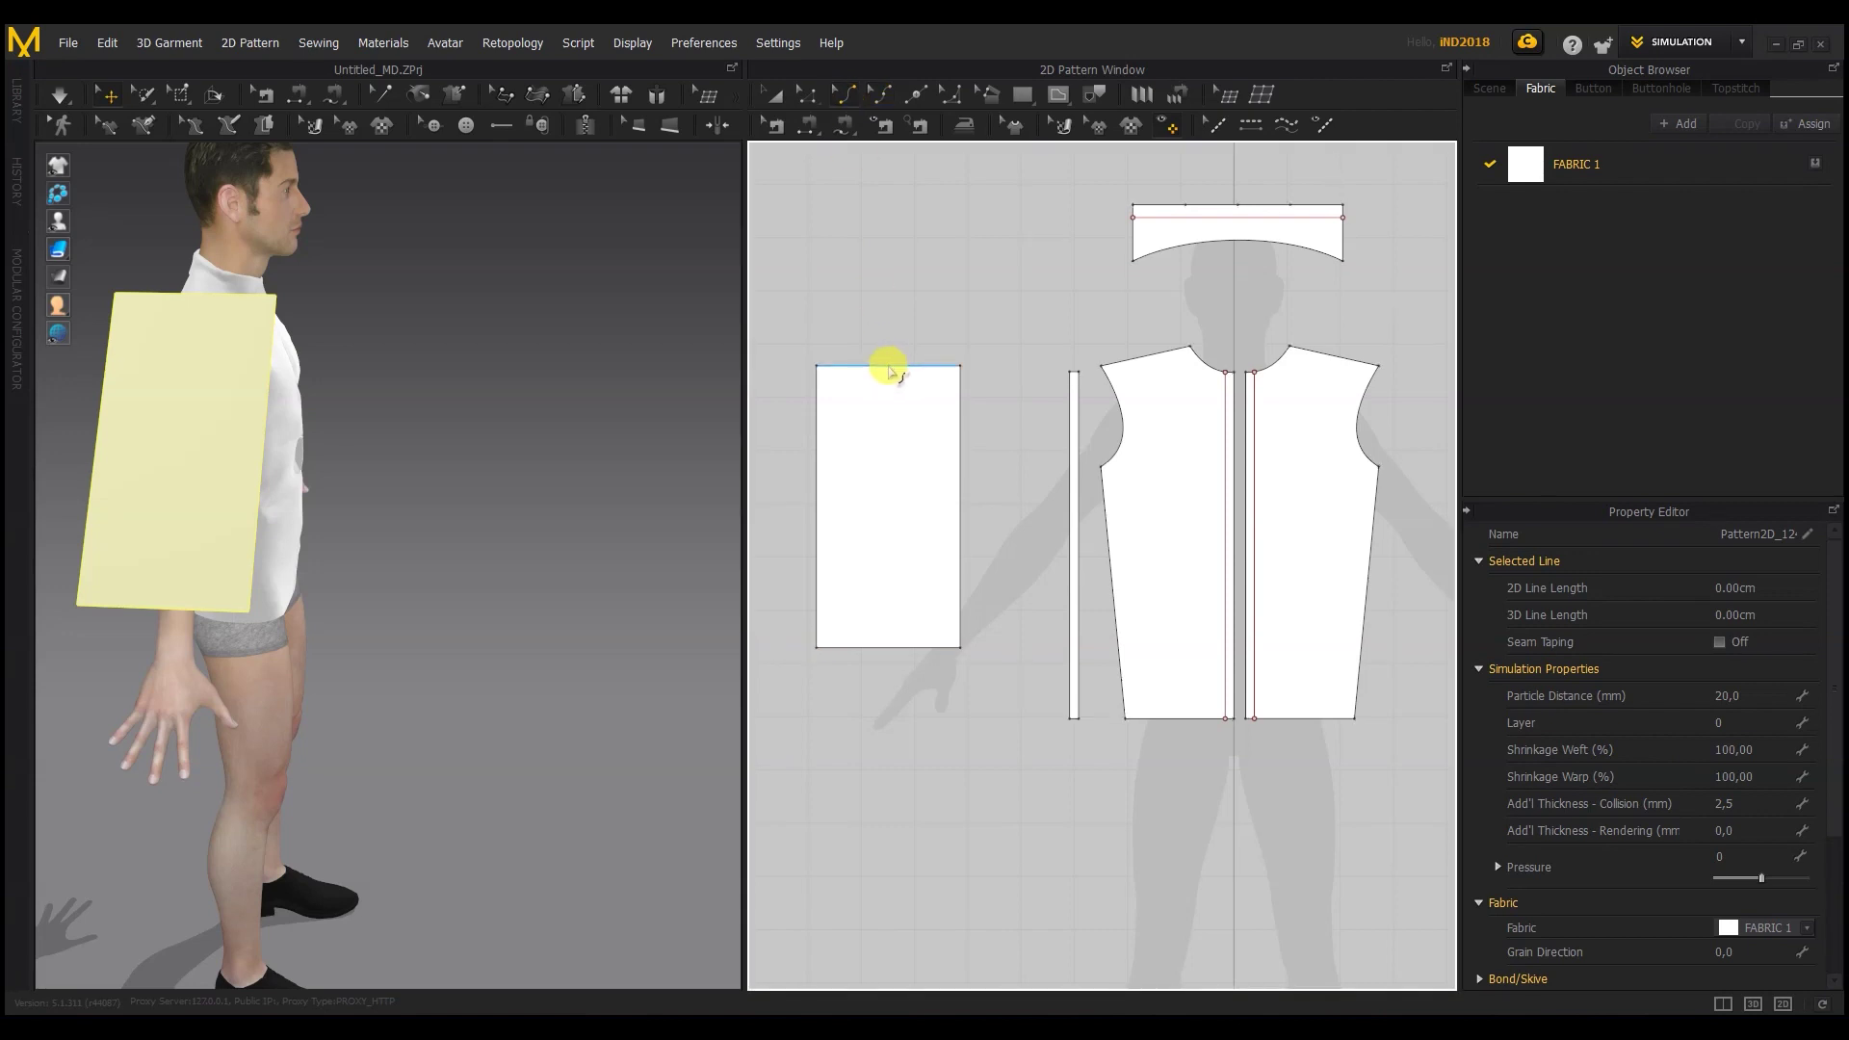
drag(888, 371, 876, 315)
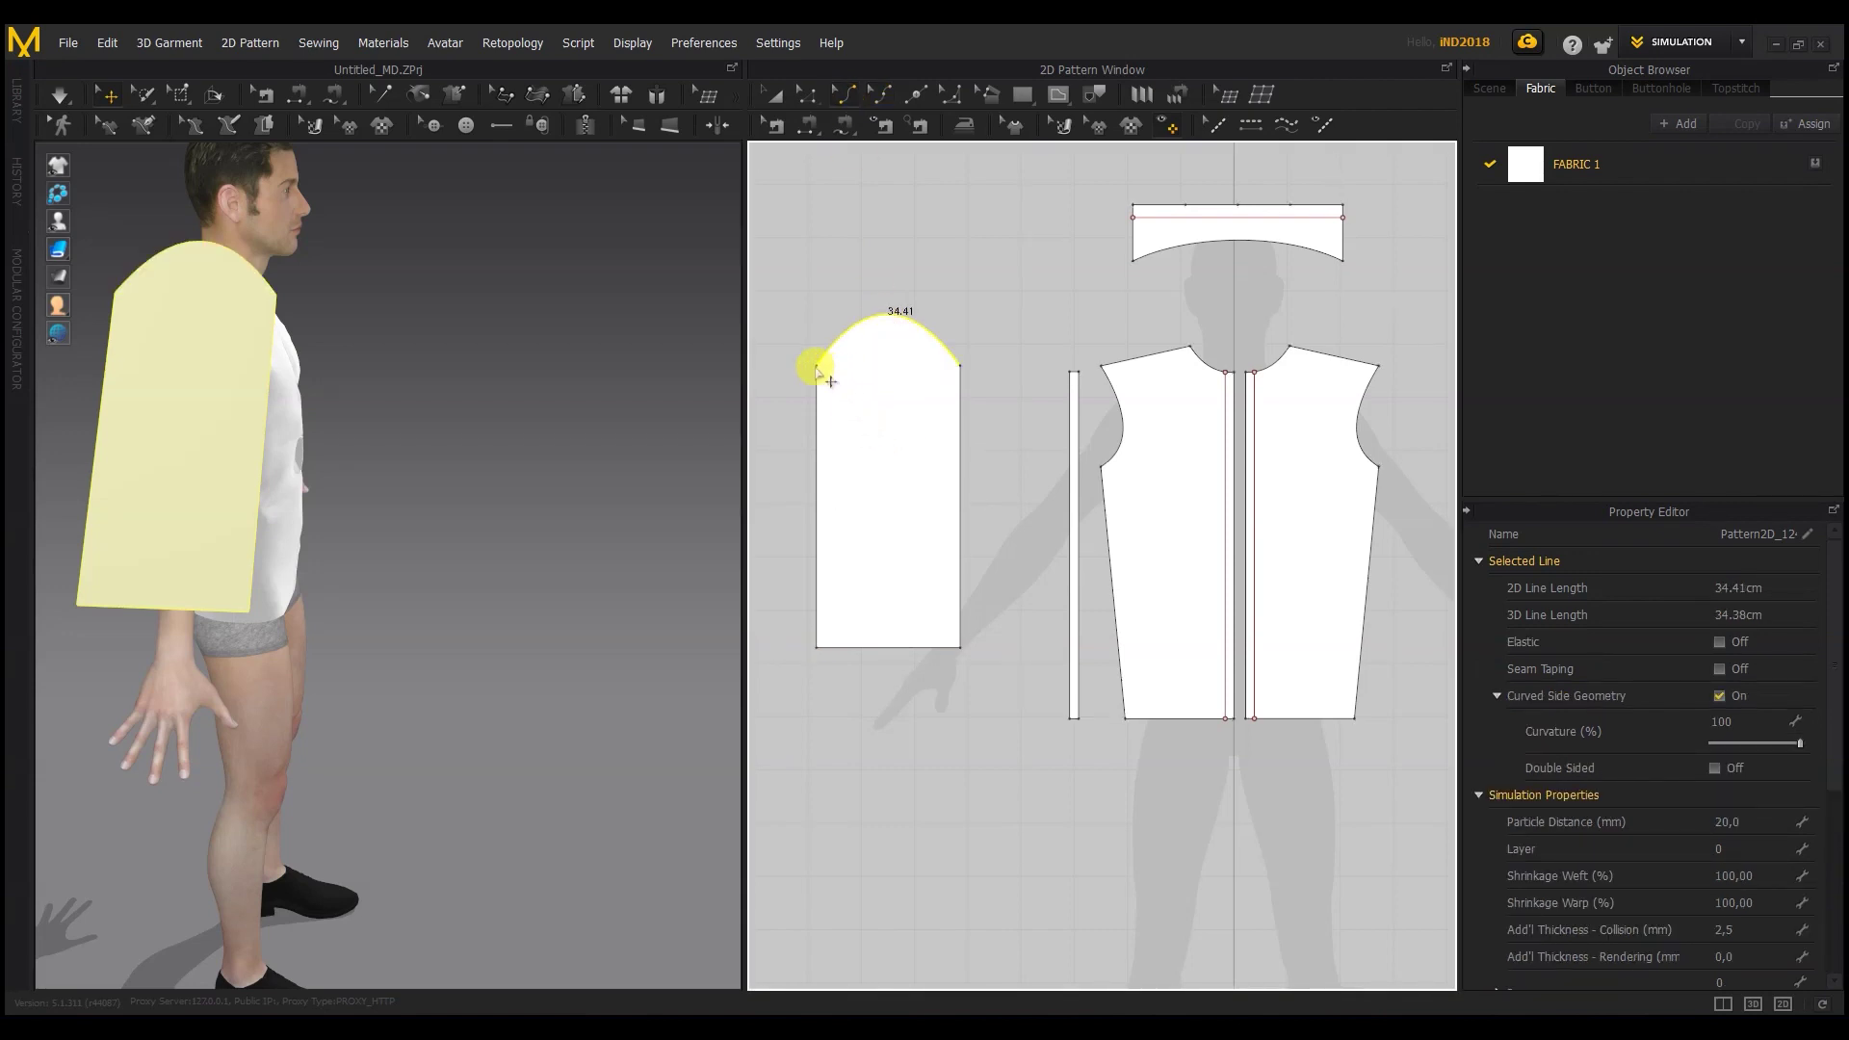
Step: Move both upper corners of the sleeve outward to widen its top, giving a cap curve about 41.5 cm long
click(810, 96)
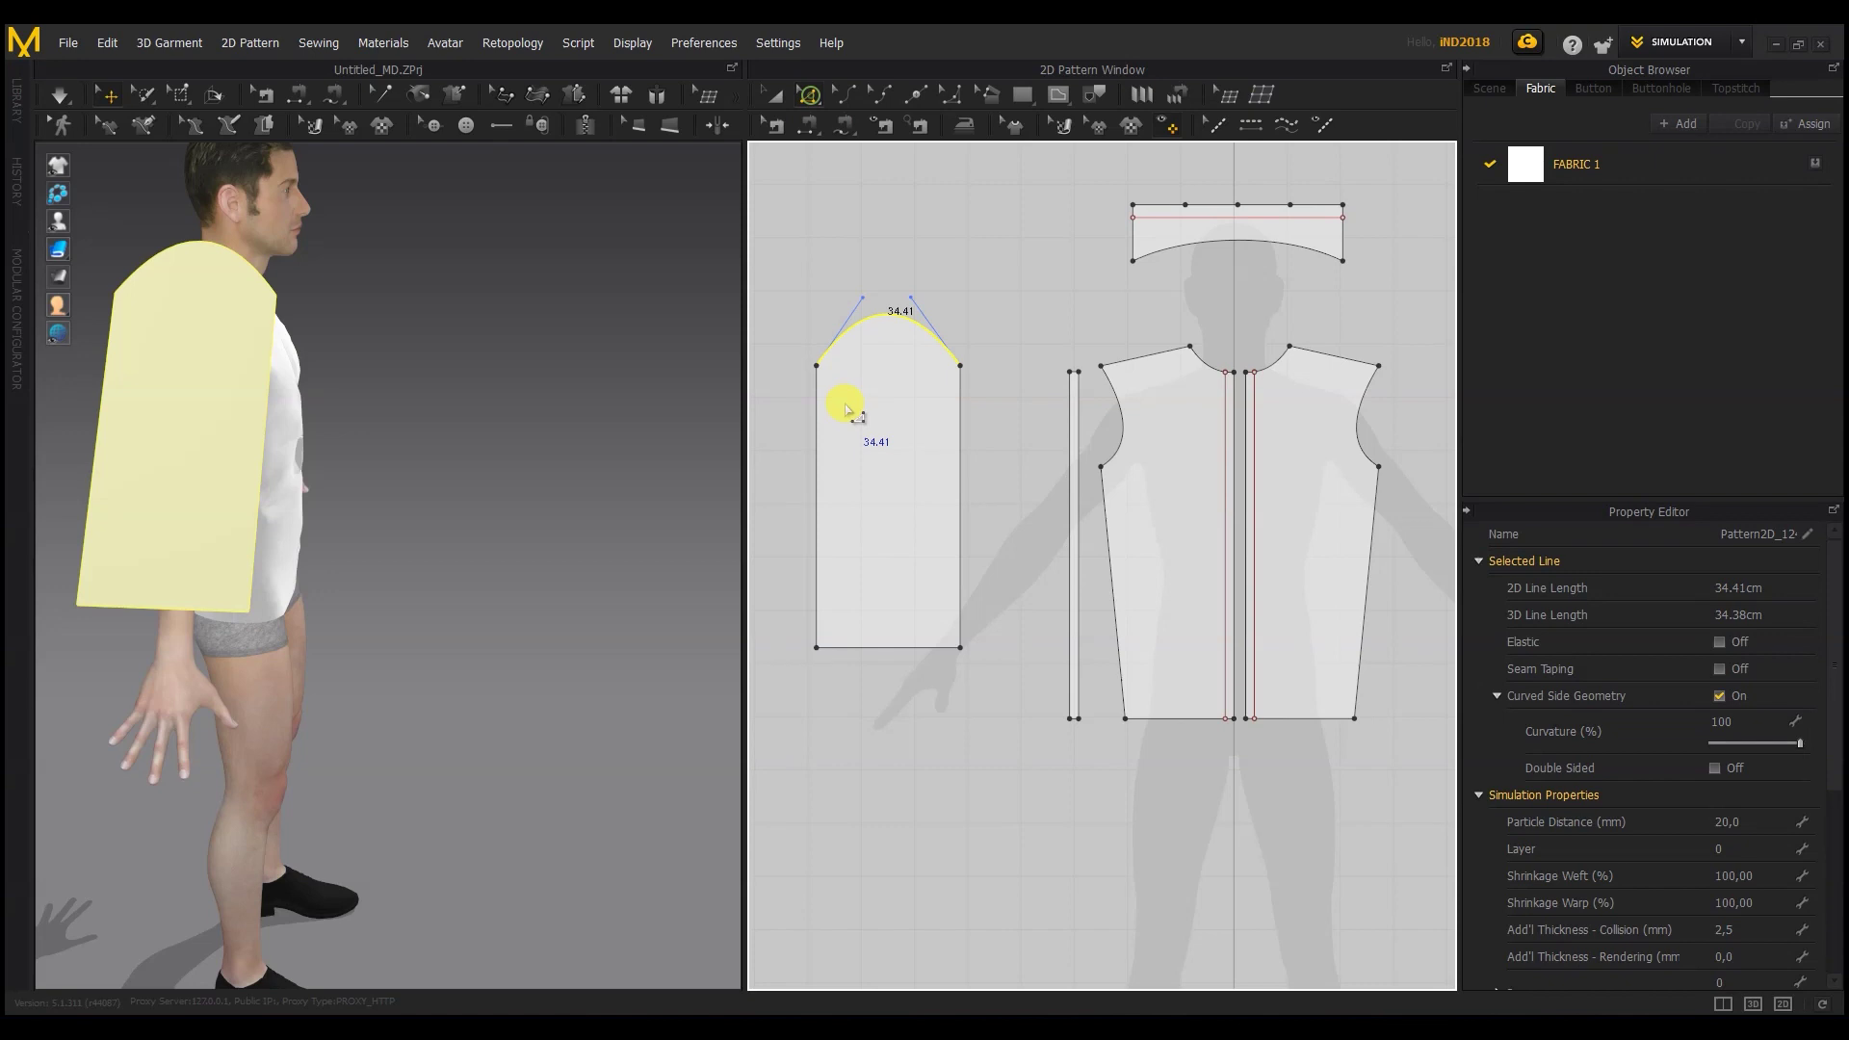
drag(815, 368, 793, 367)
drag(960, 367, 980, 367)
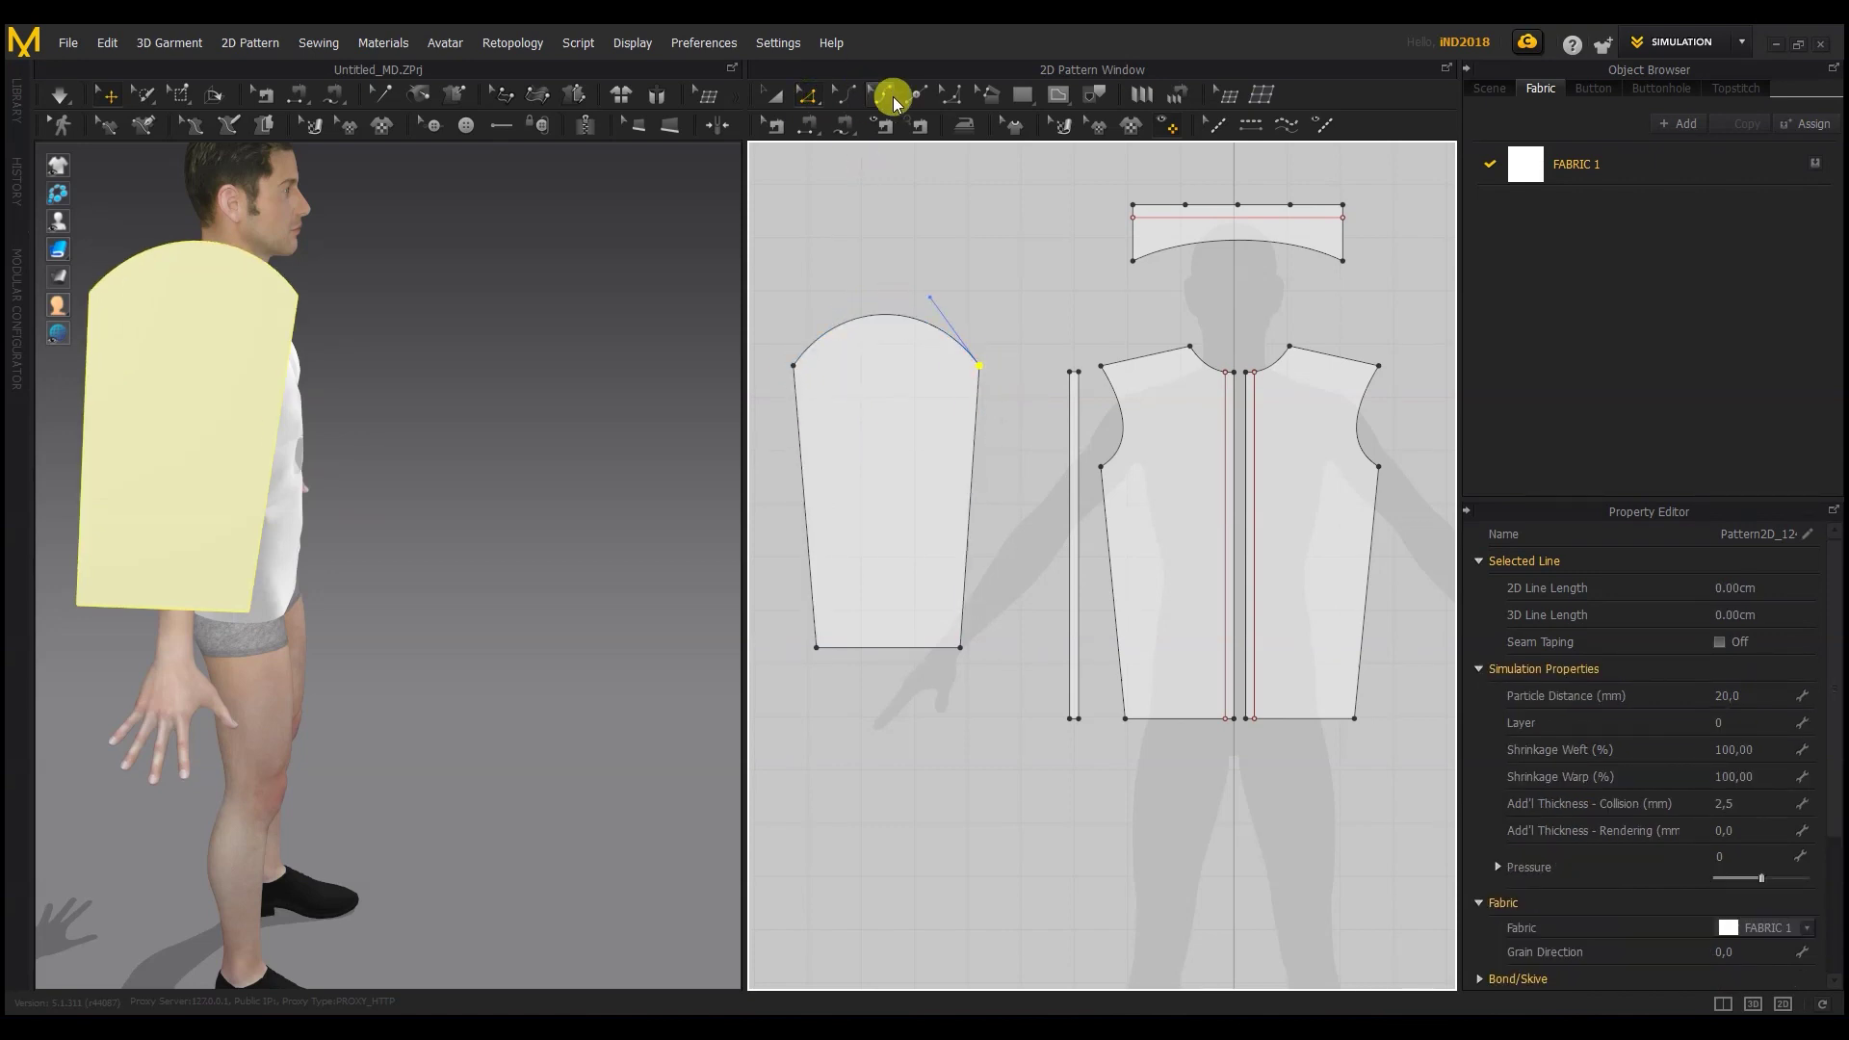
Step: Split the sleeve cap curve into two equal lines at a 50% ratio
click(913, 95)
right_click(879, 313)
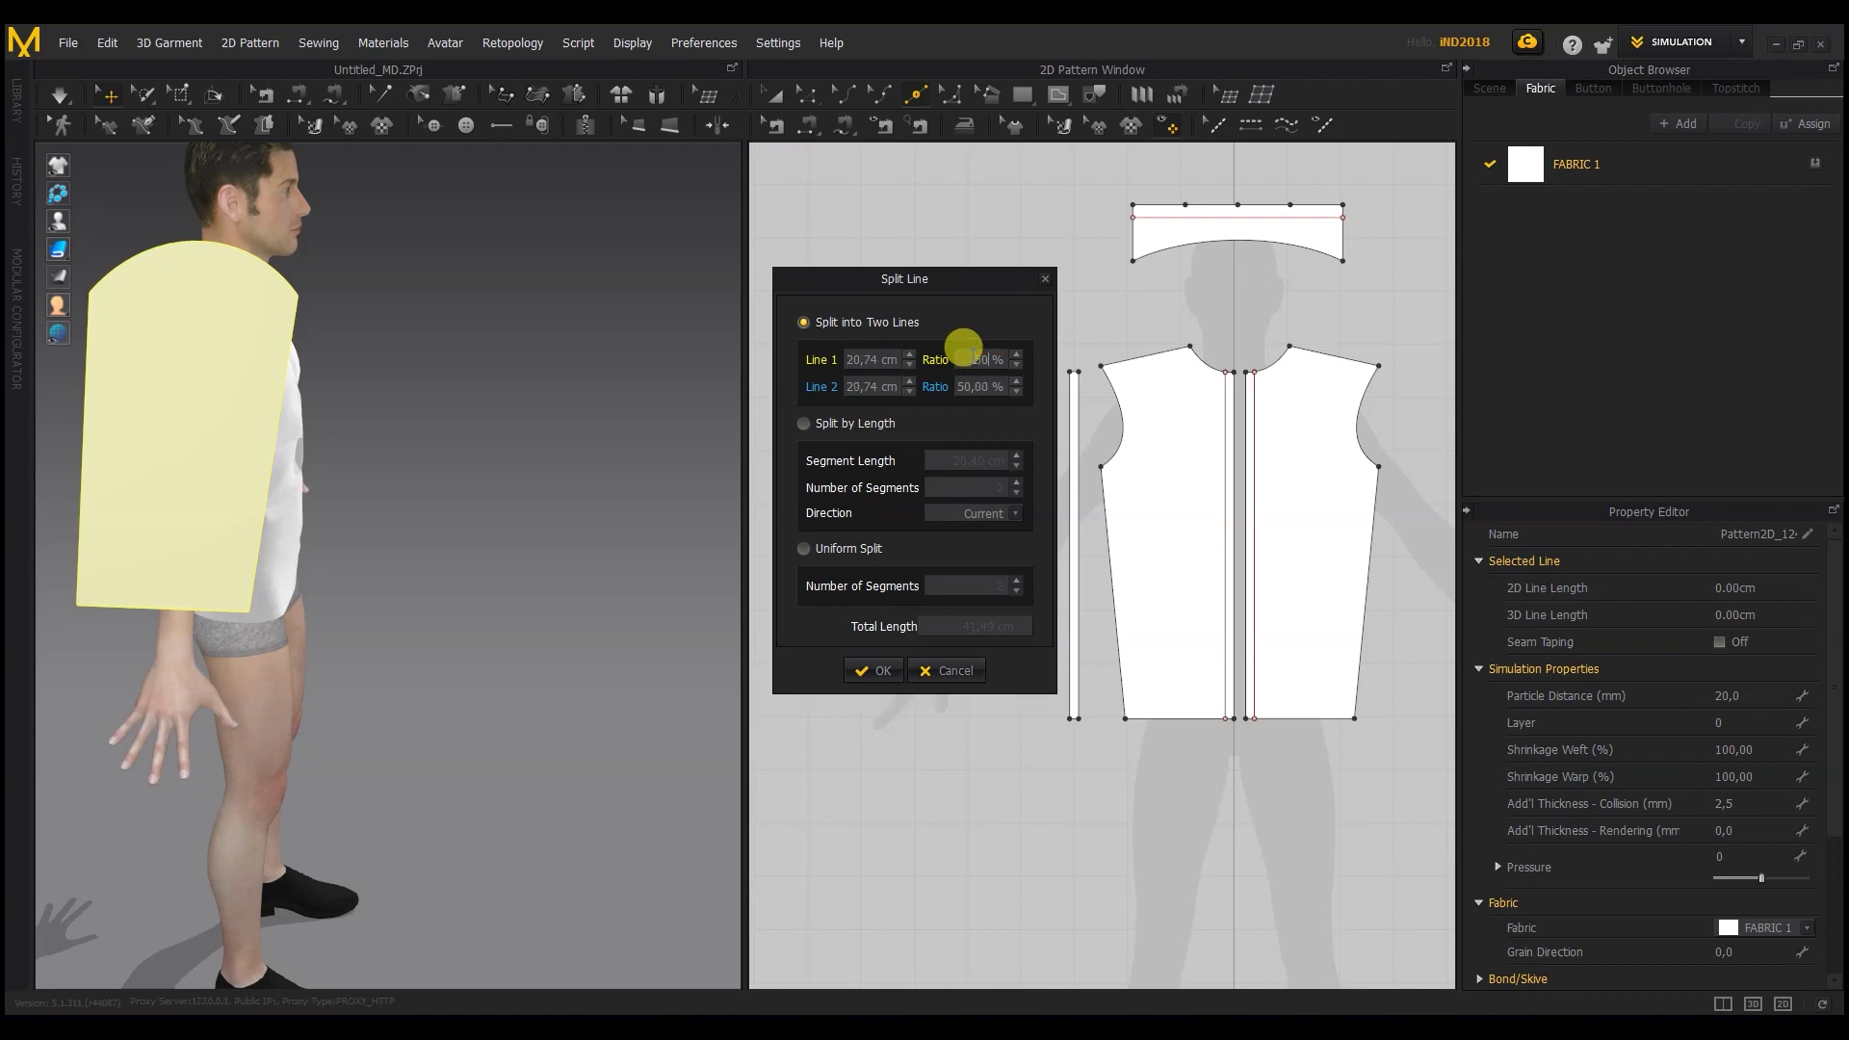
click(873, 670)
click(882, 129)
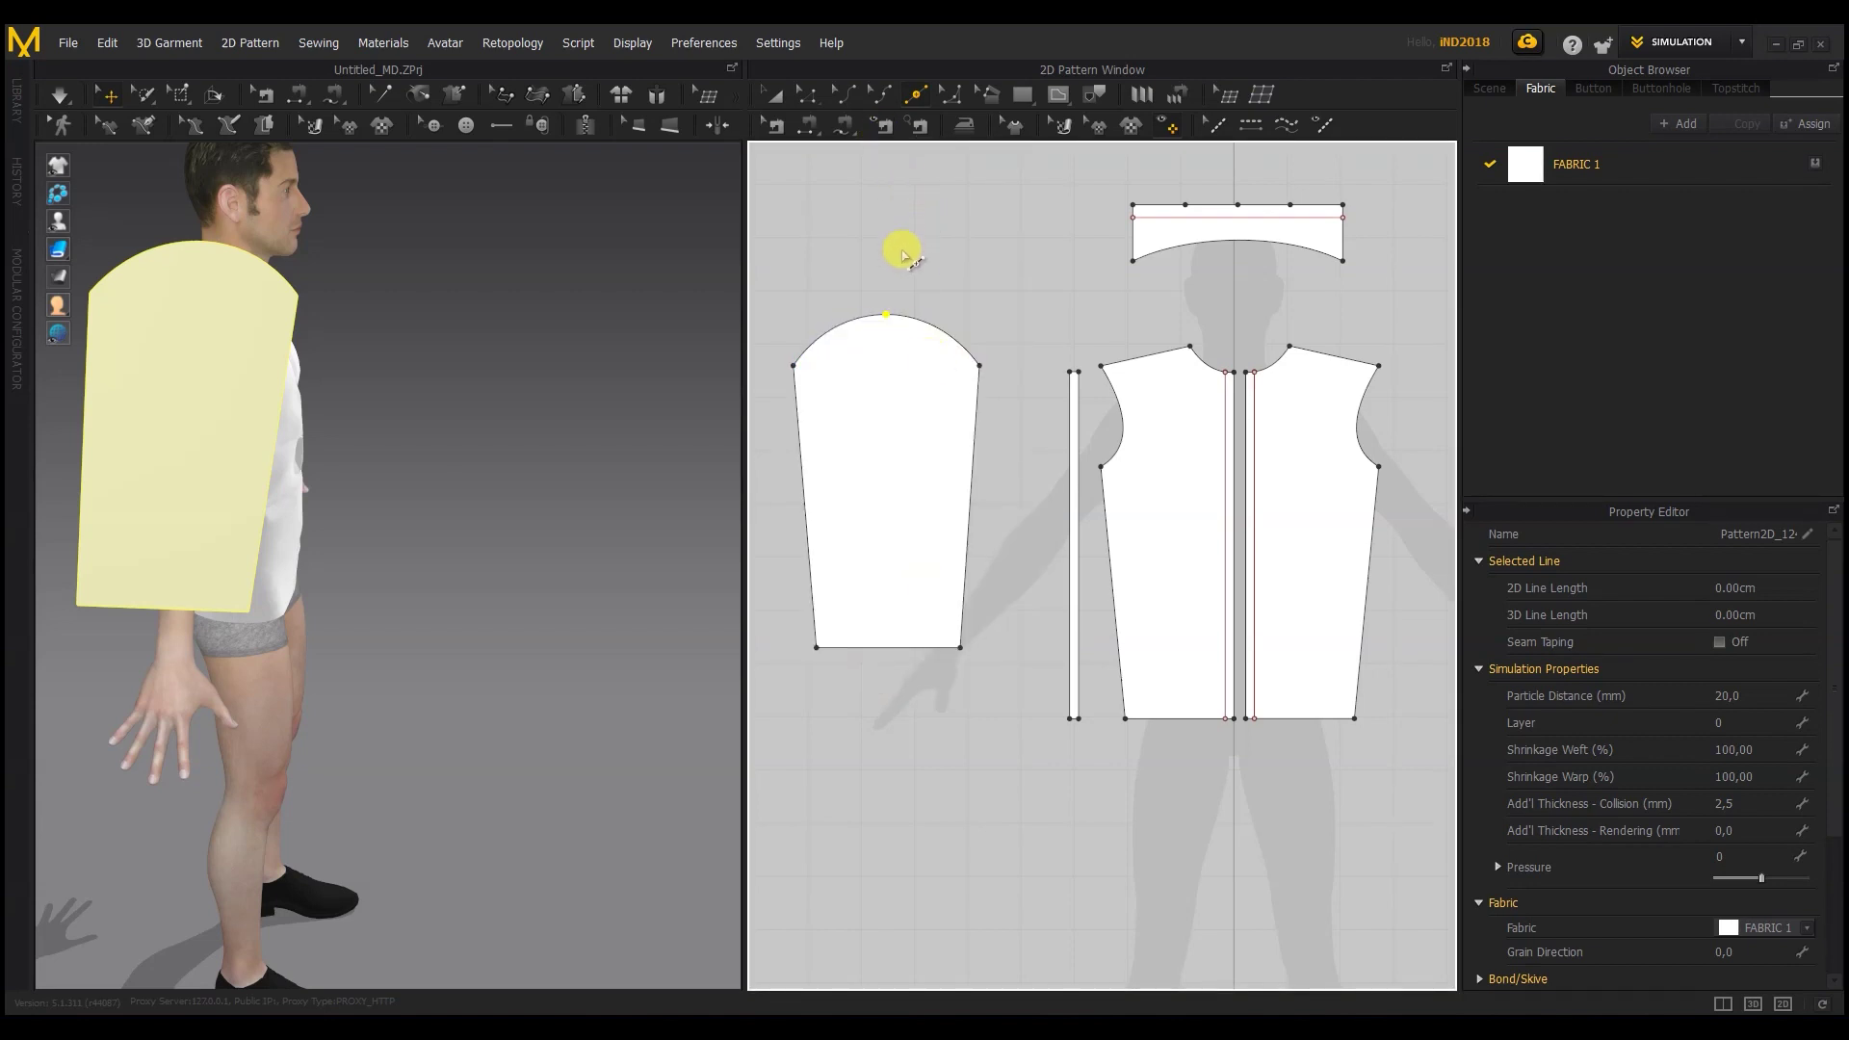
Step: Bend the left half of the sleeve cap into an S-curve about 20.5 cm long, hollowed near the underarm corner
key(c)
drag(846, 370, 850, 314)
key(v)
click(876, 306)
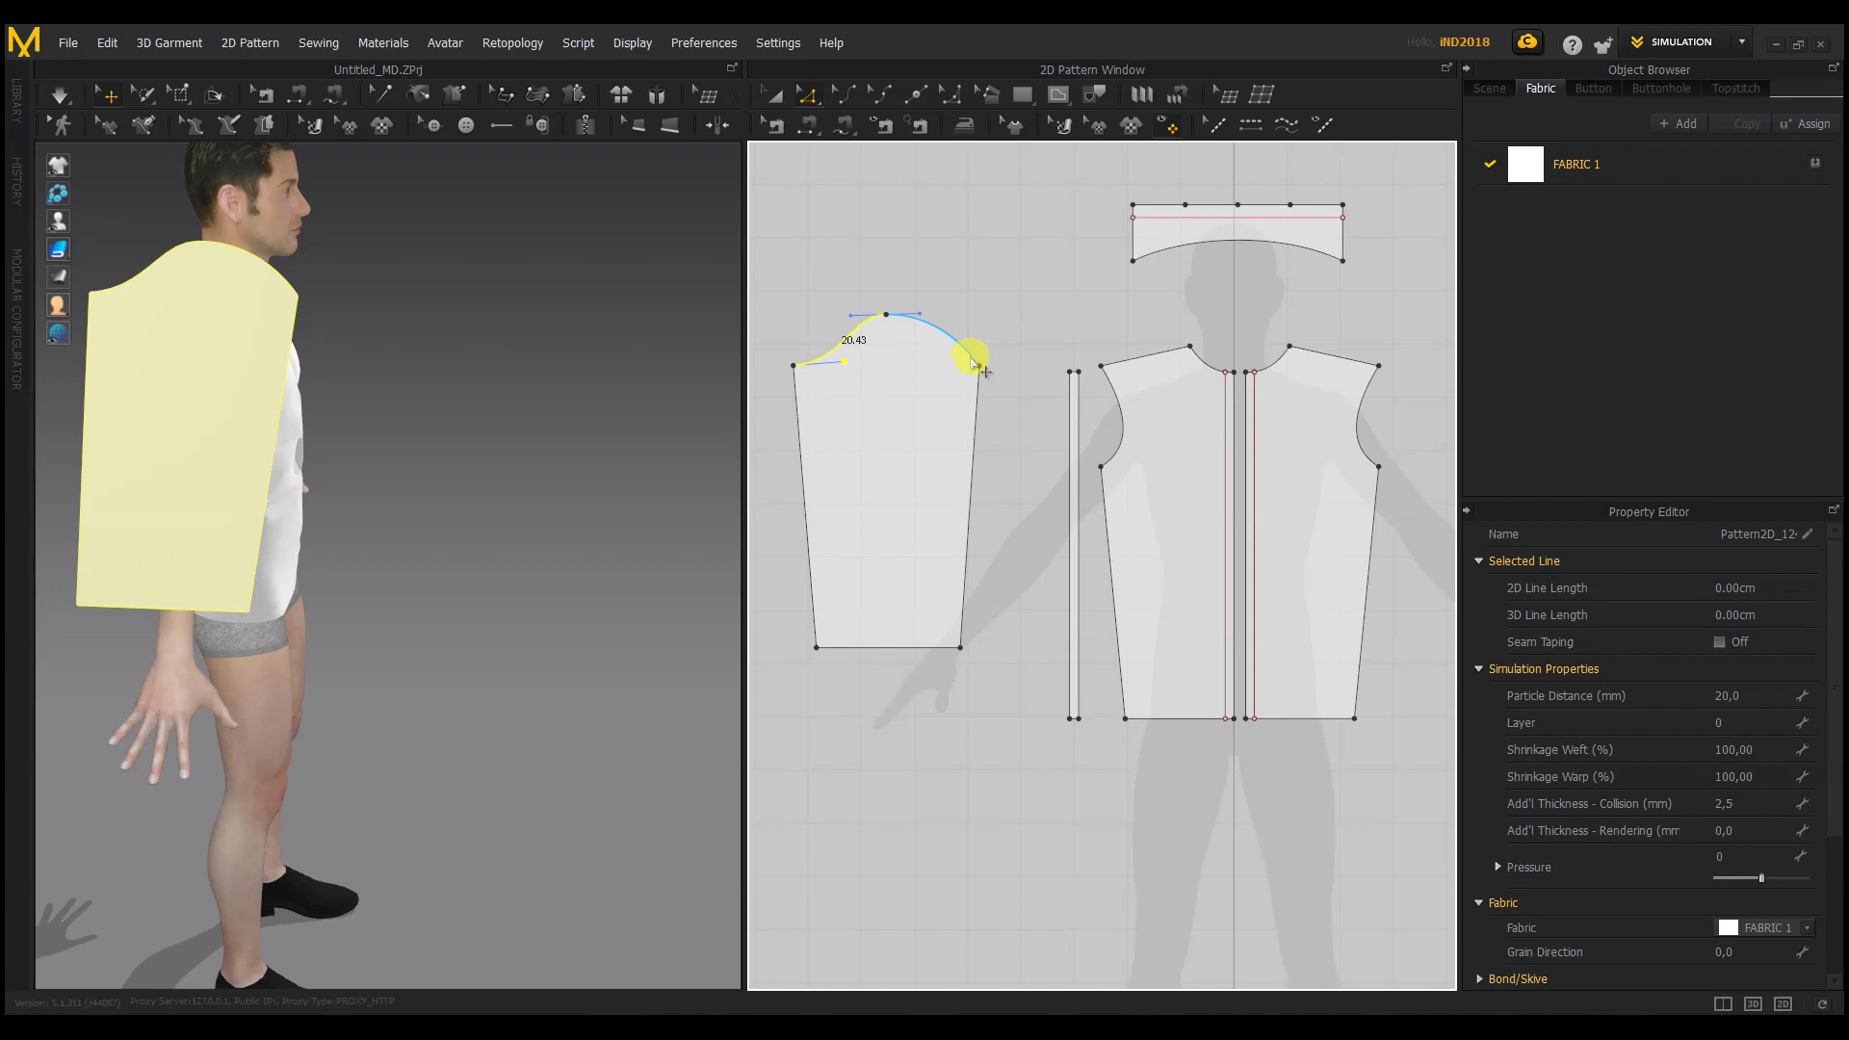
Step: Shape the right half of the sleeve cap into a matching S-curve about 20.5 cm long with a smooth peak
click(844, 94)
click(942, 364)
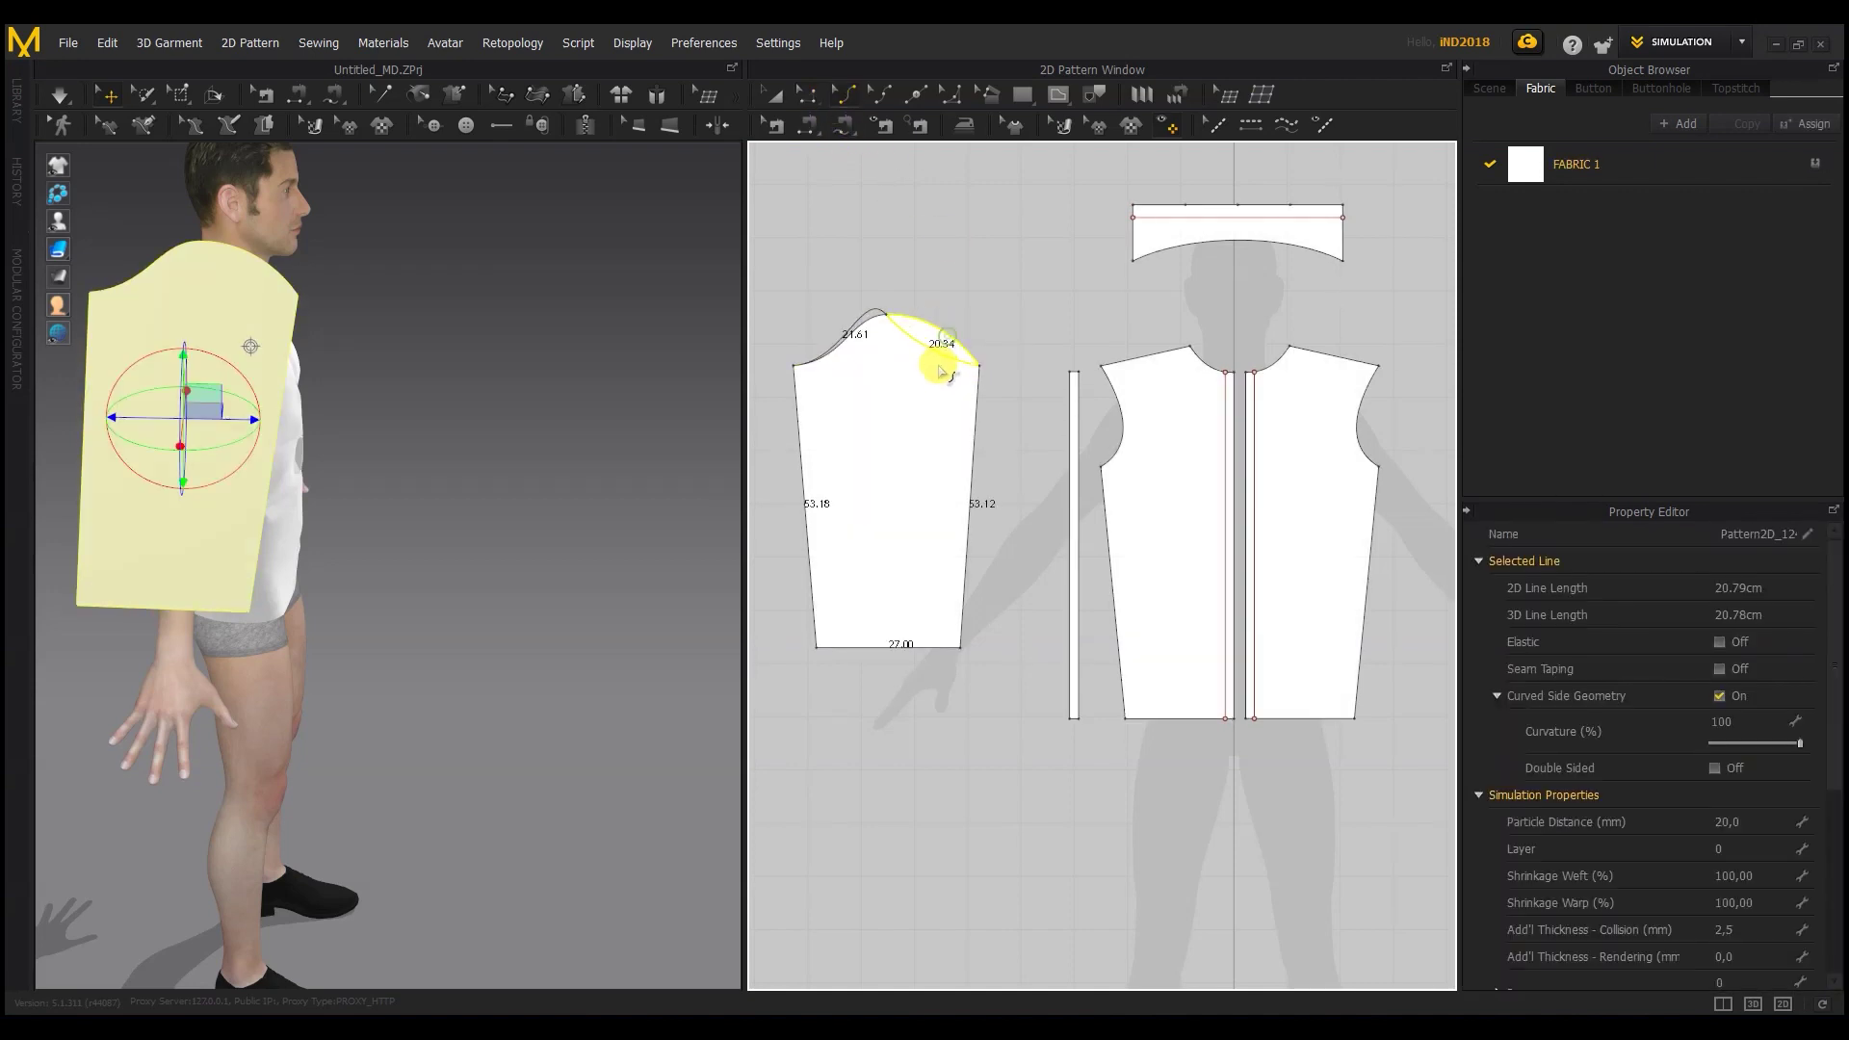
click(809, 94)
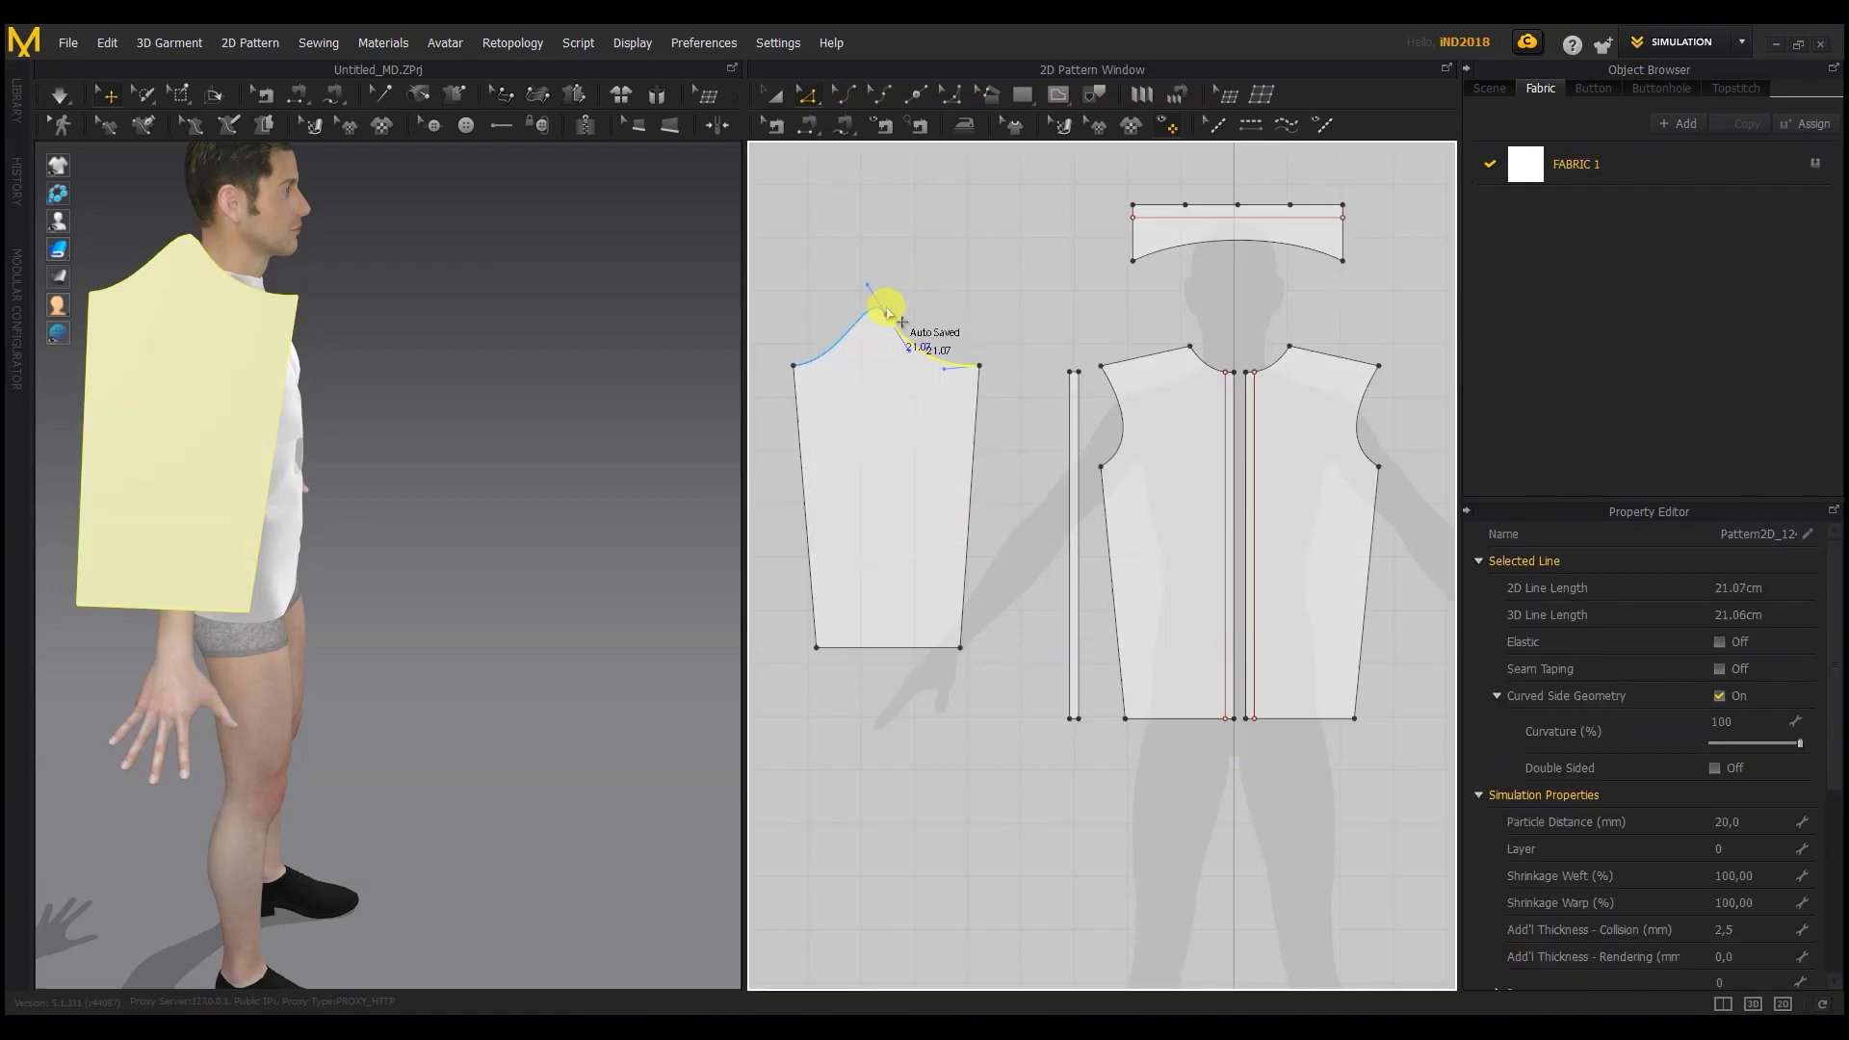
click(886, 314)
drag(916, 314, 917, 315)
click(941, 369)
click(974, 369)
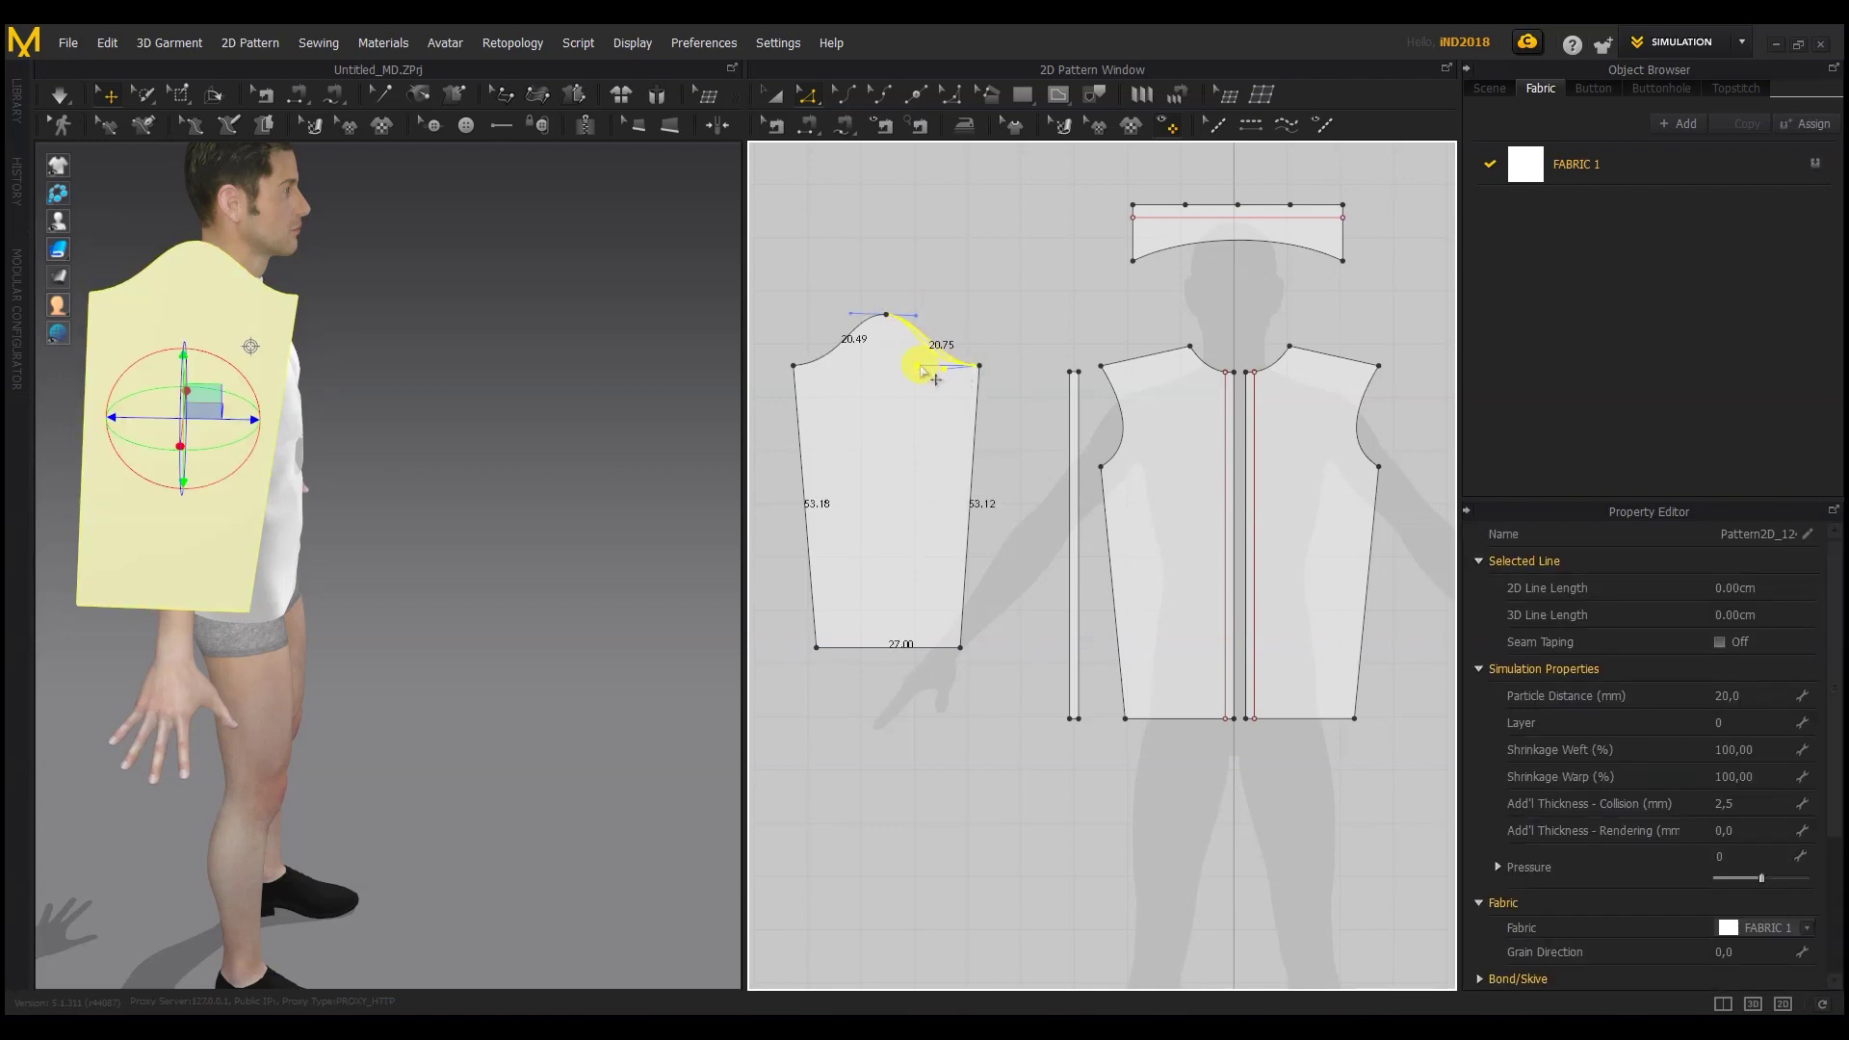
click(941, 362)
click(1001, 380)
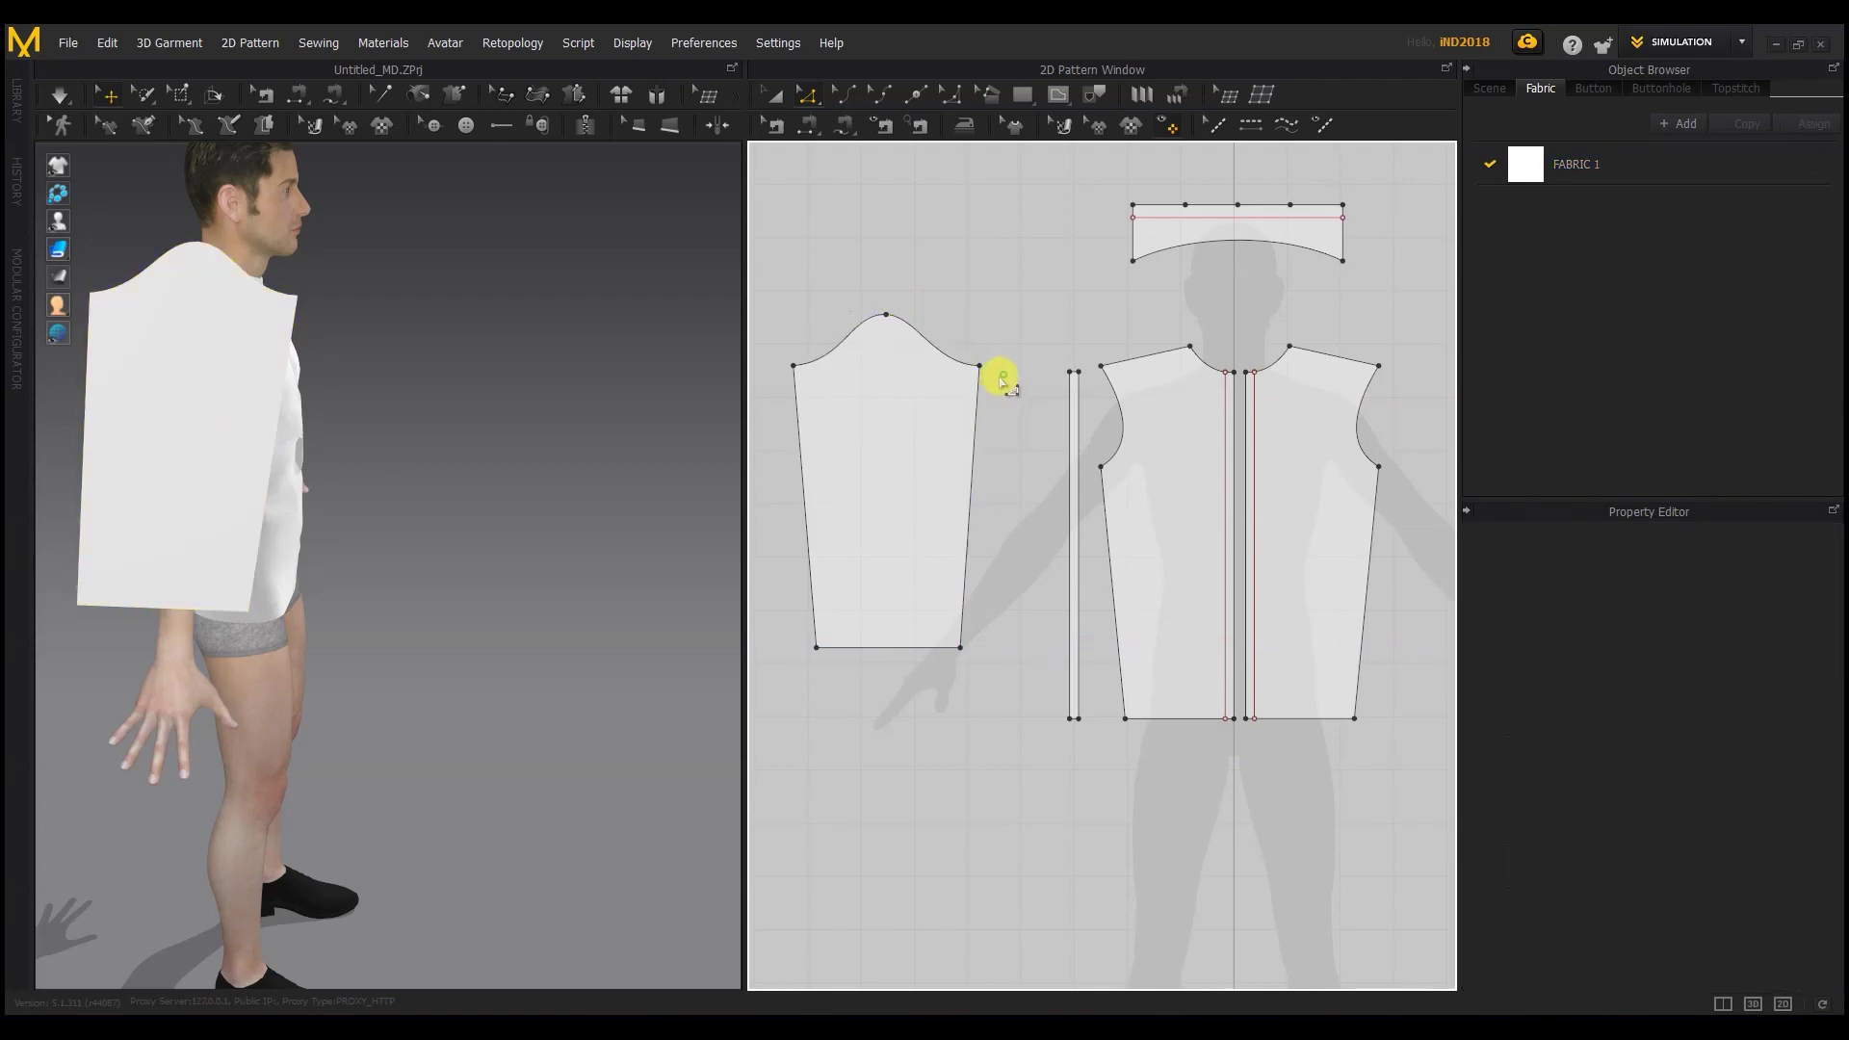
Step: Move both lower corners of the sleeve inward to narrow its hem to about 22.3 cm
click(818, 645)
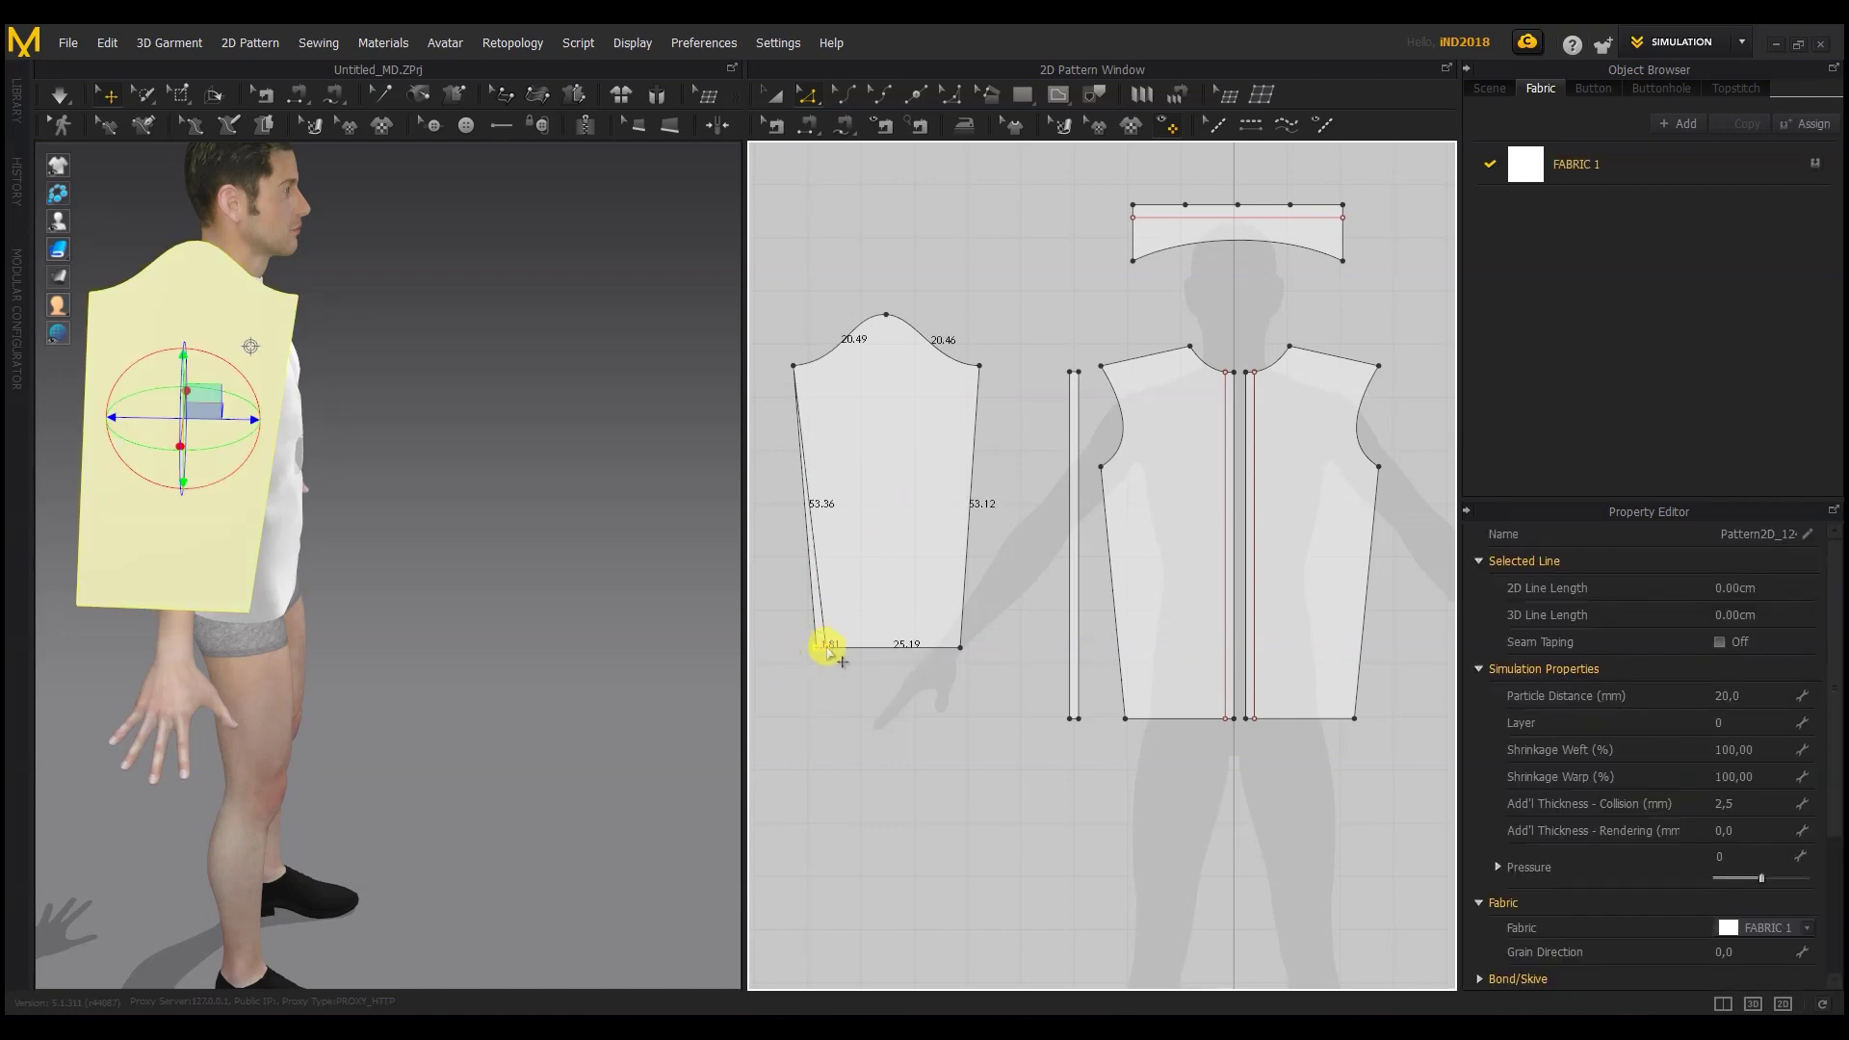
click(959, 653)
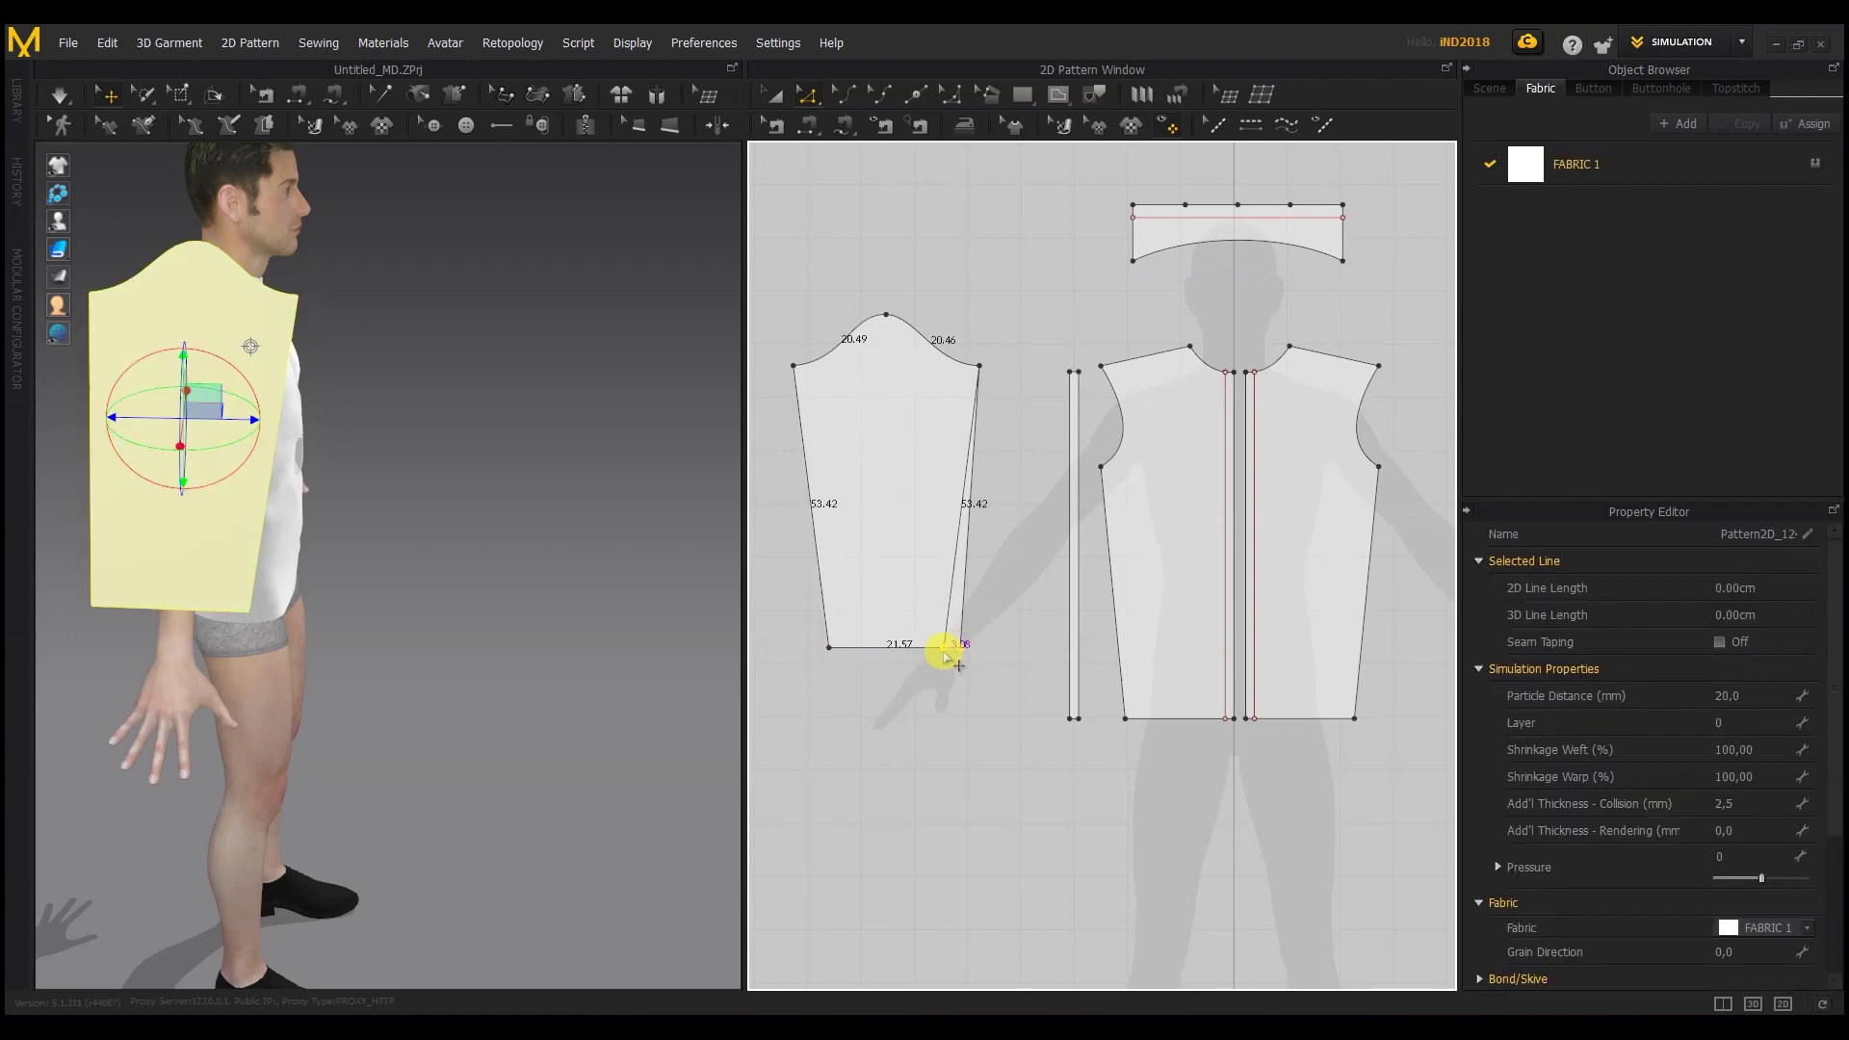
click(928, 681)
Step: Try to sew the left half of the sleeve cap to the armhole of the back panel nearest the fronts
scroll(910, 616, down, 3)
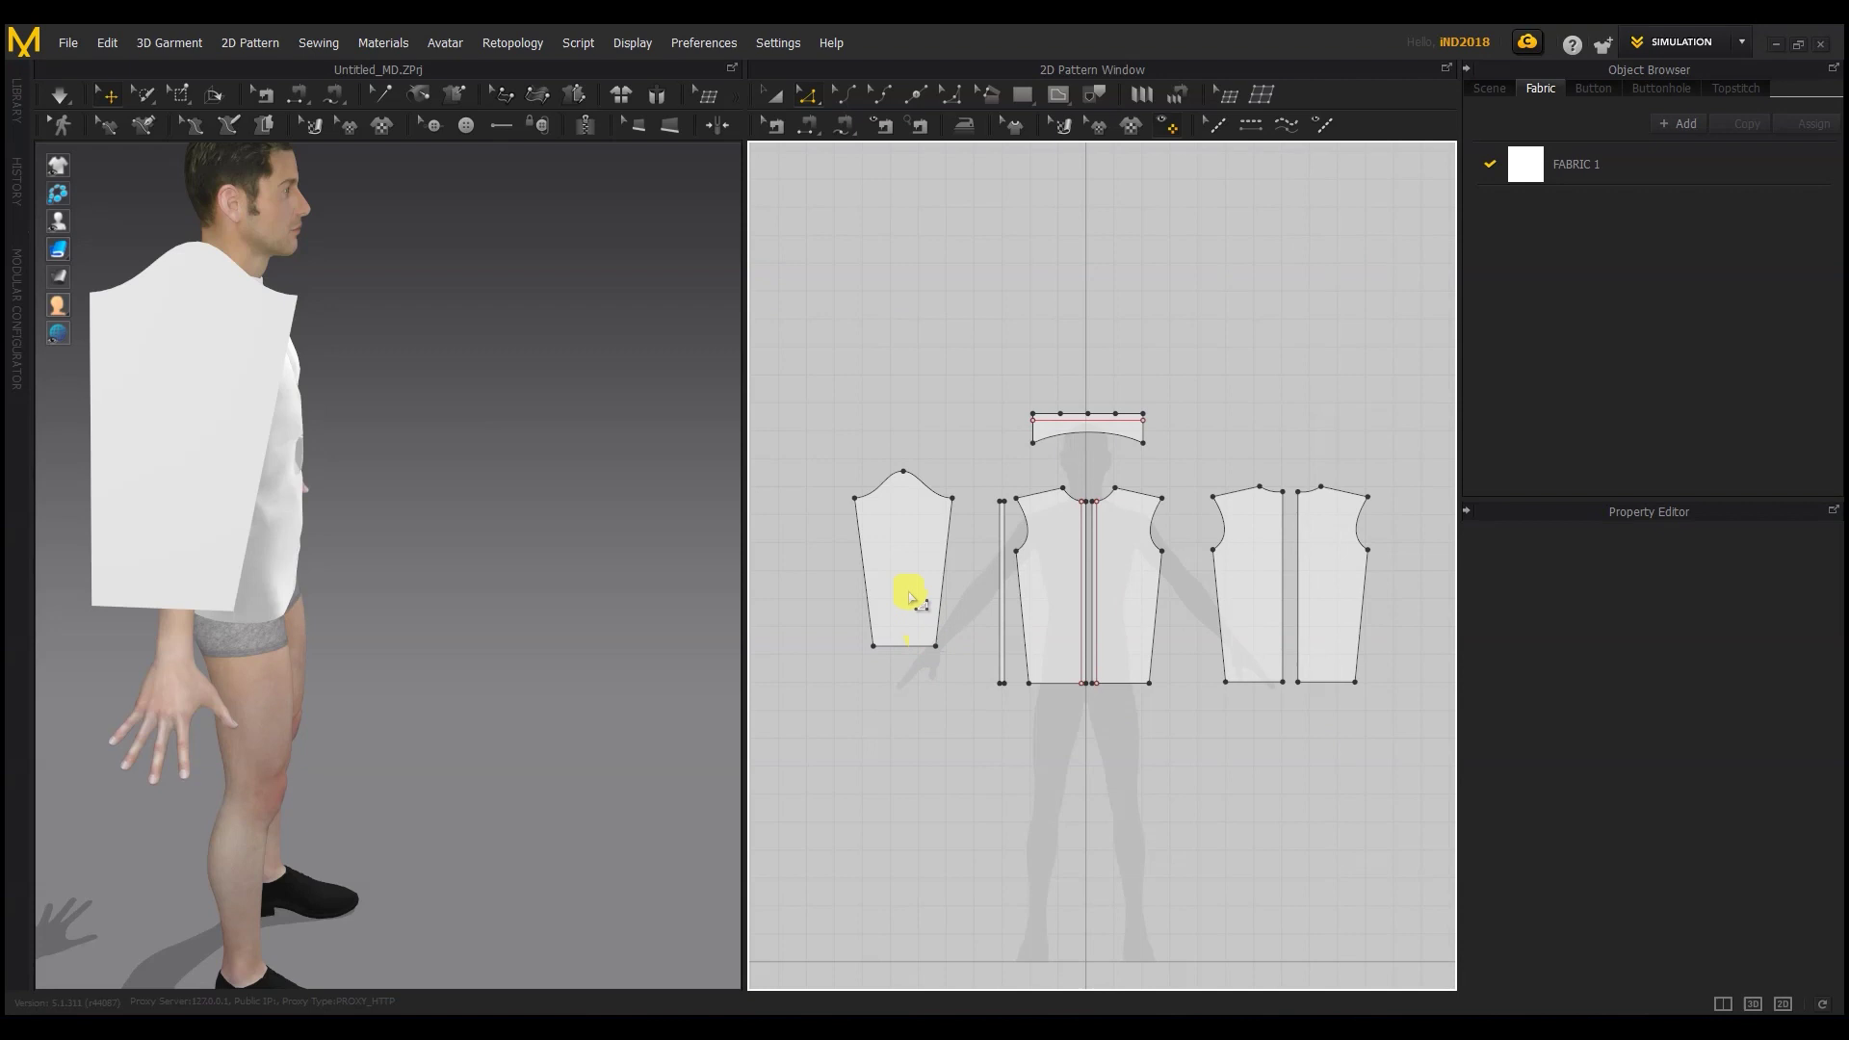
right_drag(428, 491, 215, 466)
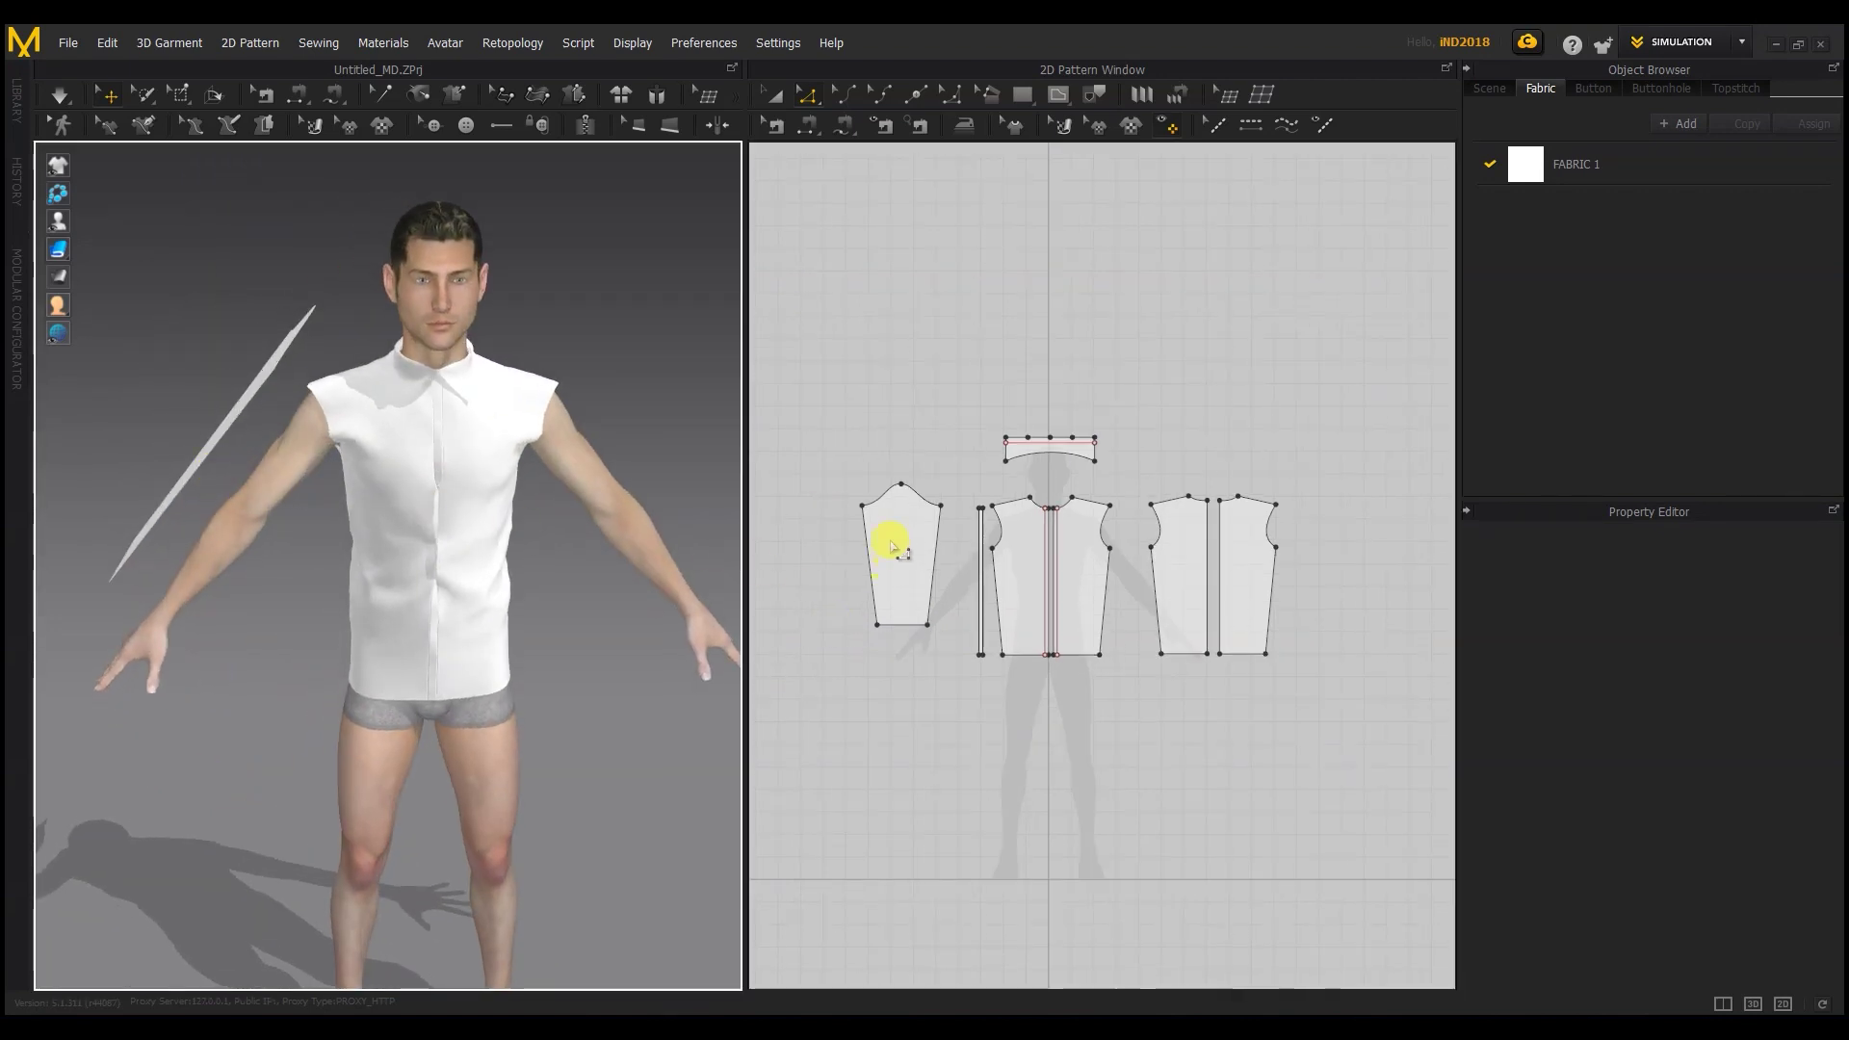
scroll(893, 547, up, 3)
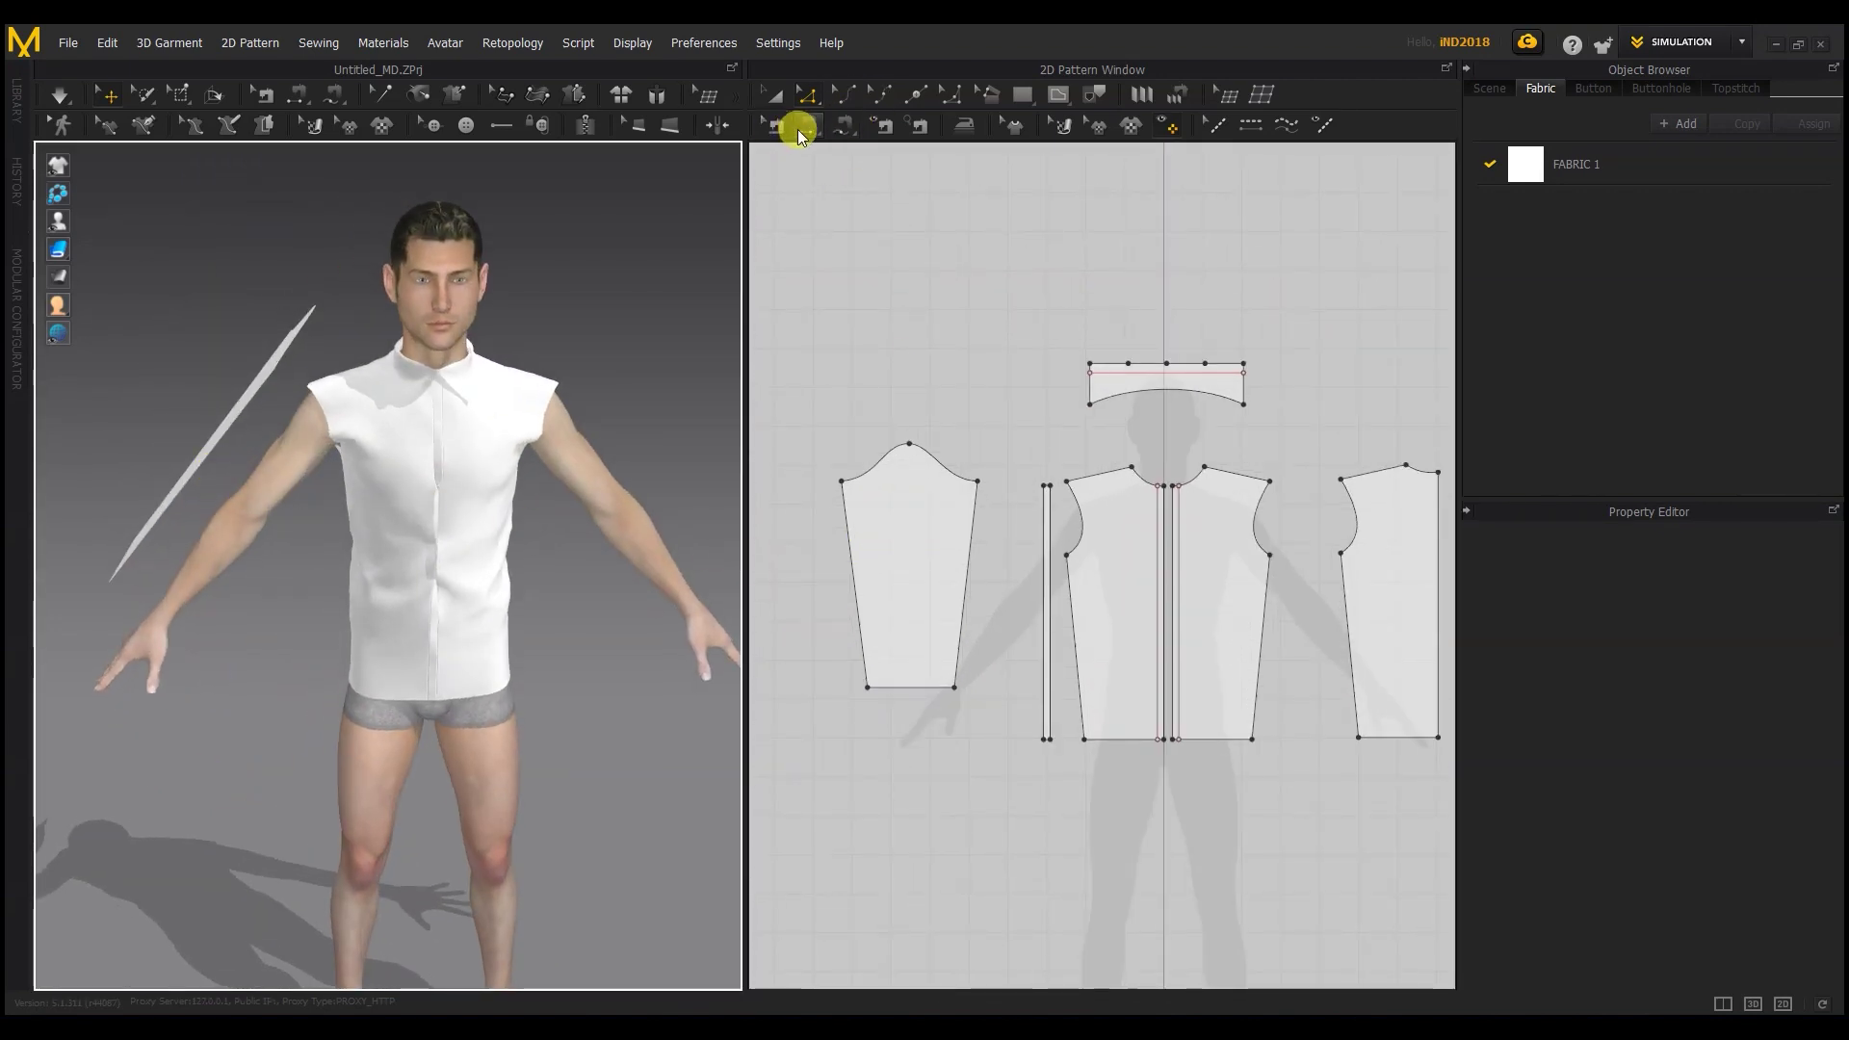
click(807, 126)
click(843, 481)
click(893, 447)
click(1341, 478)
click(1351, 502)
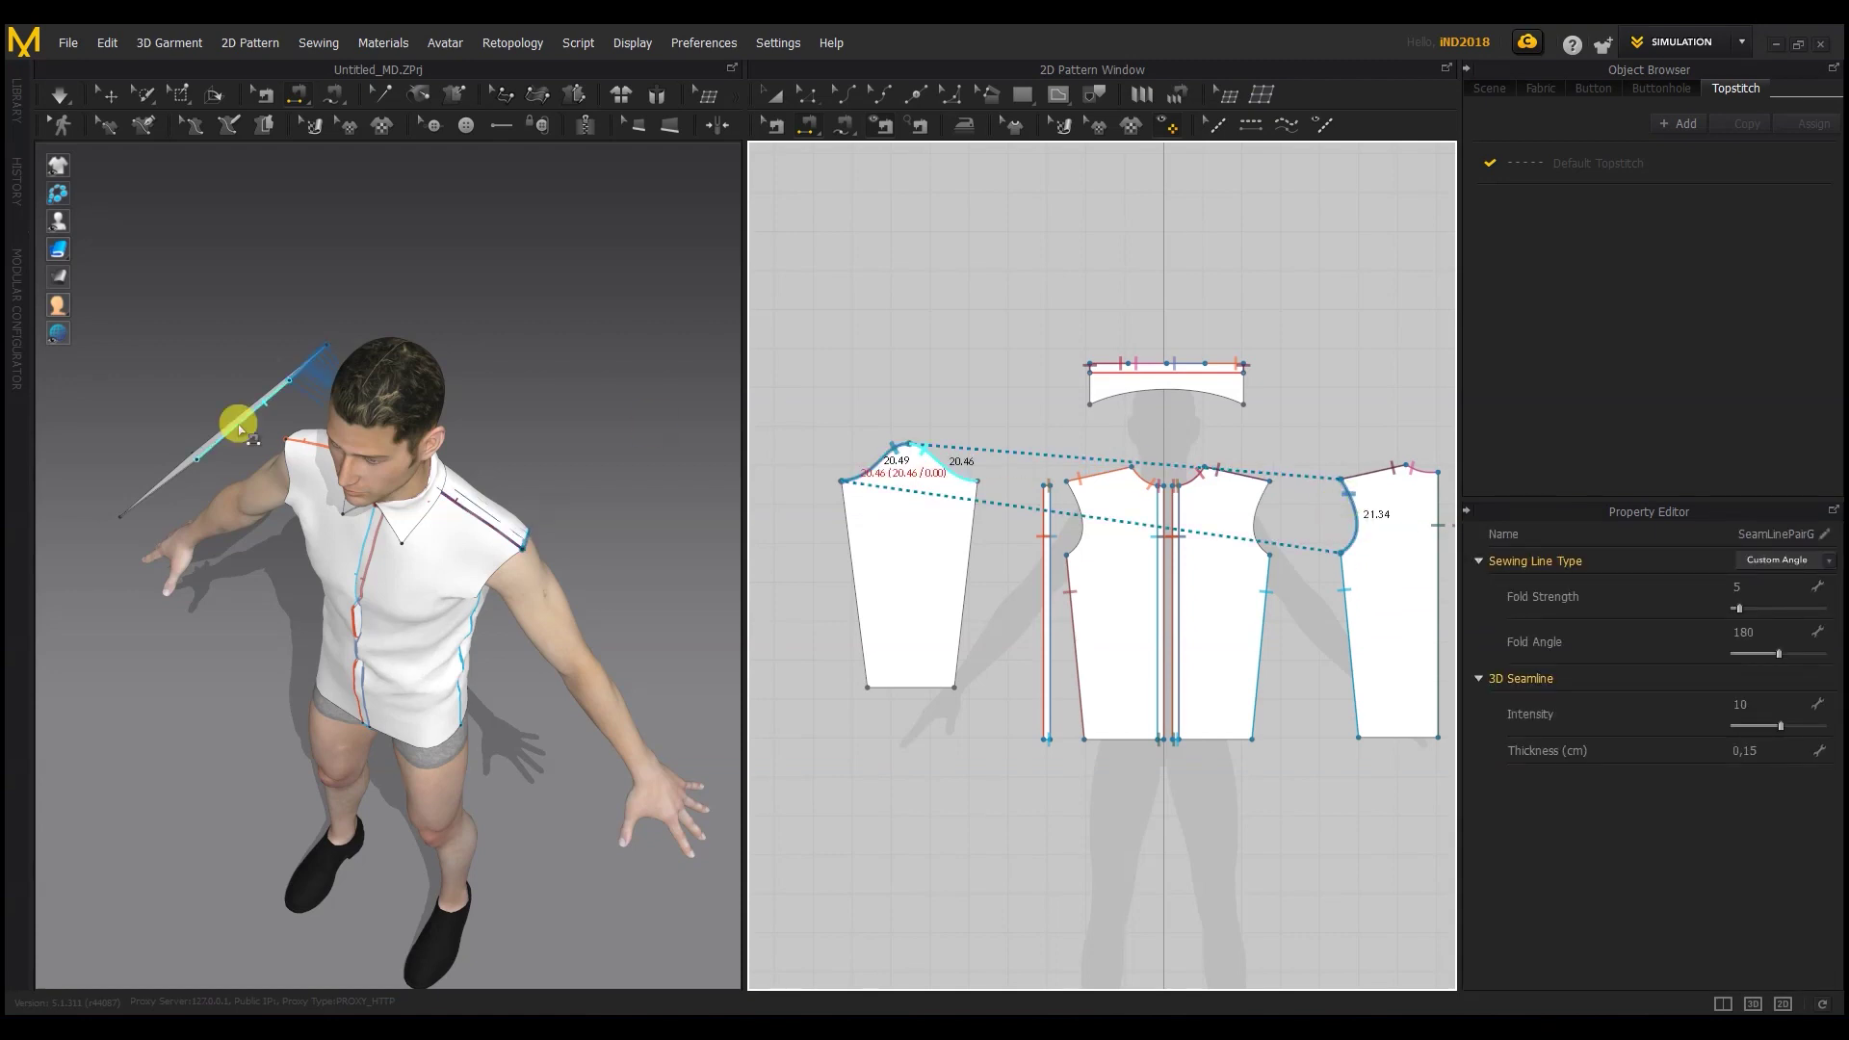
Step: Sew the left half of the sleeve cap to the armhole of the outermost back panel
scroll(652, 421, up, 5)
scroll(1060, 627, down, 3)
click(900, 496)
click(857, 518)
click(1321, 555)
Step: Sew the remaining half of the sleeve cap to the front armhole on the avatar's right side
scroll(198, 503, down, 5)
right_drag(198, 504, 258, 469)
click(269, 359)
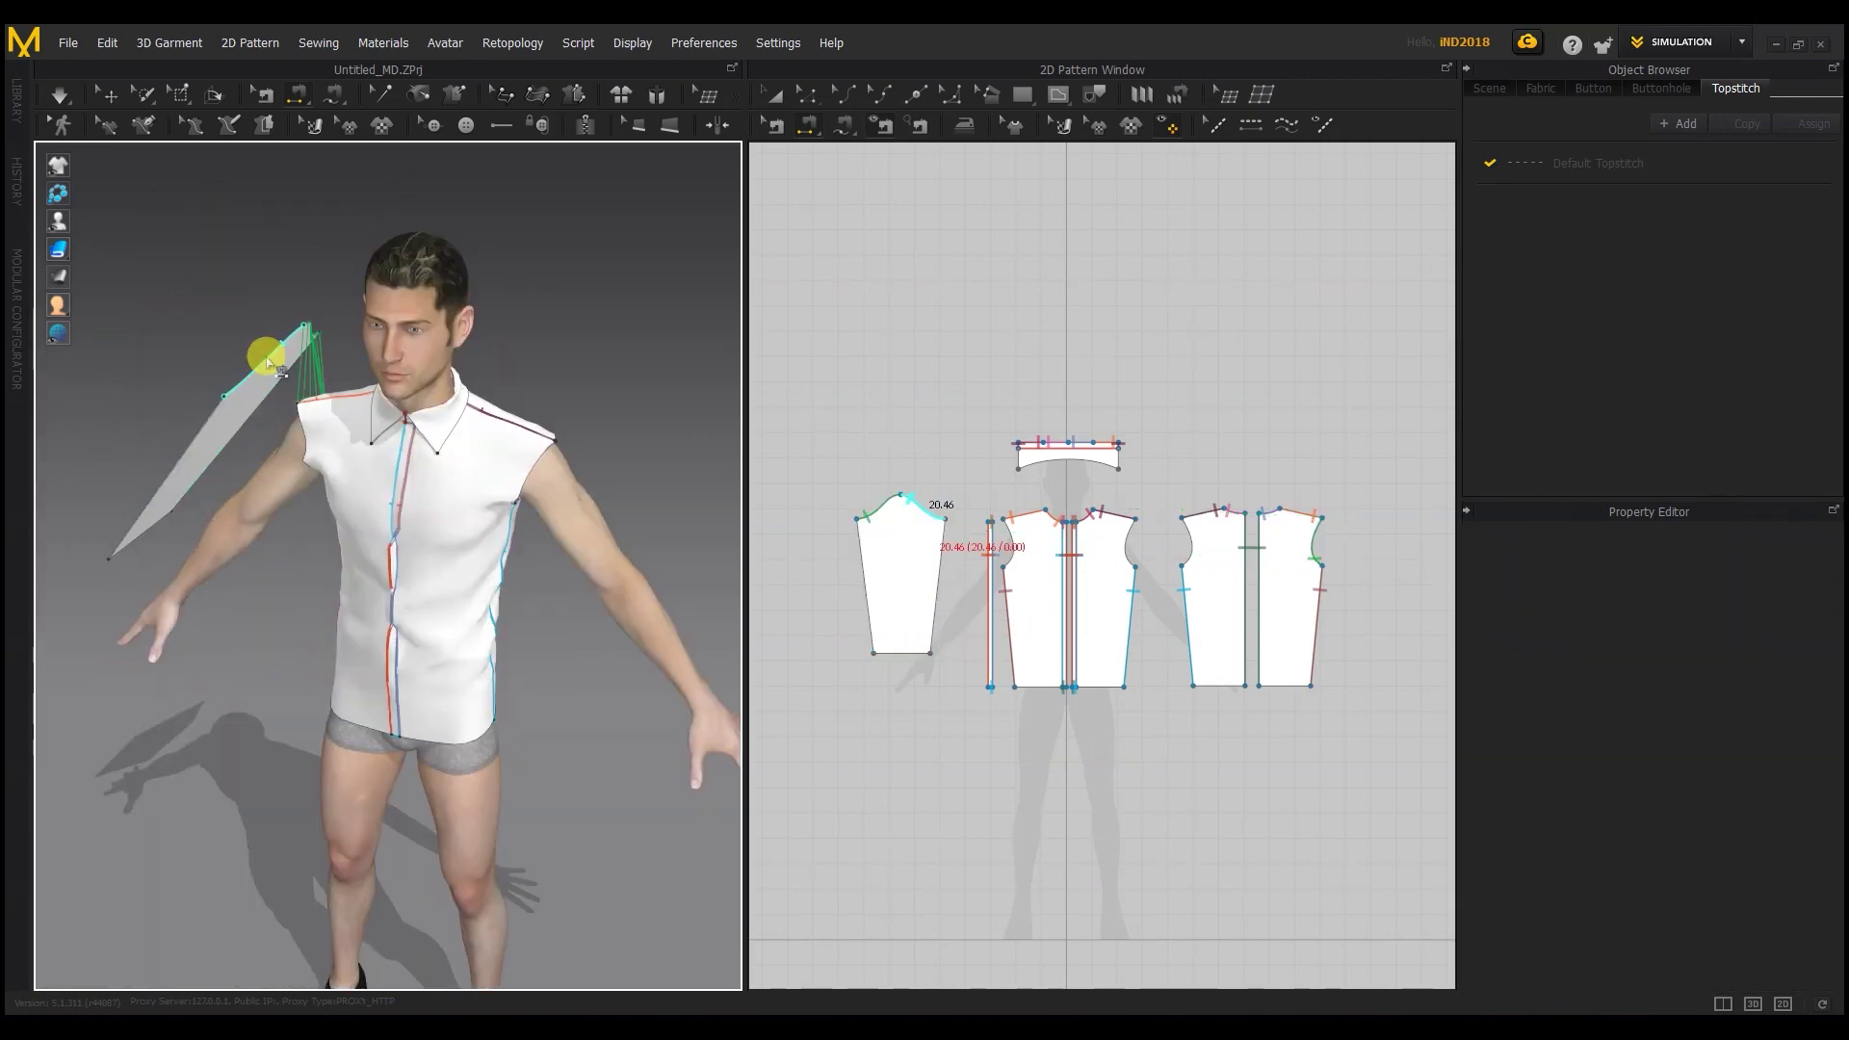
click(294, 429)
Step: Simulate the garment and pull the sleeve into place on the avatar's right arm
mouse_move(294, 430)
right_down()
mouse_move(272, 466)
mouse_move(305, 421)
right_up()
click(62, 95)
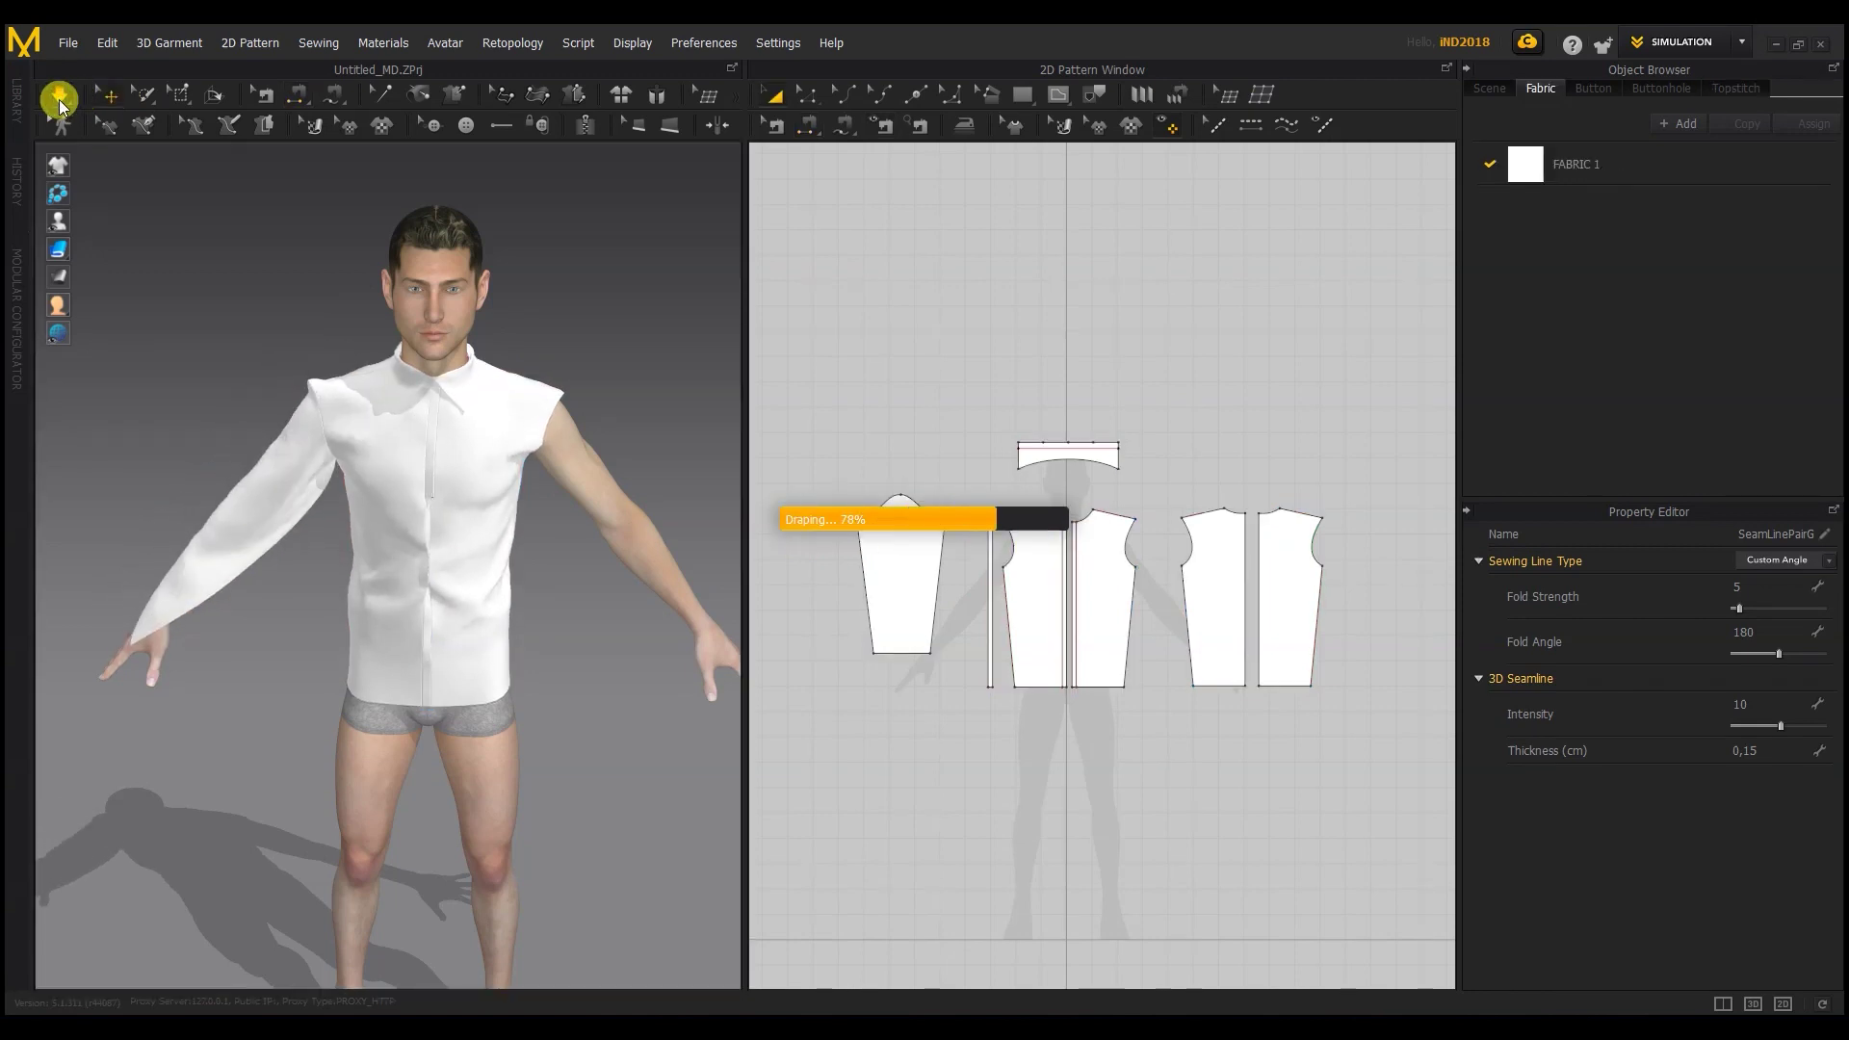
click(301, 462)
Step: Lower the peak point of the sleeve cap slightly to flatten the cap
scroll(890, 481, up, 5)
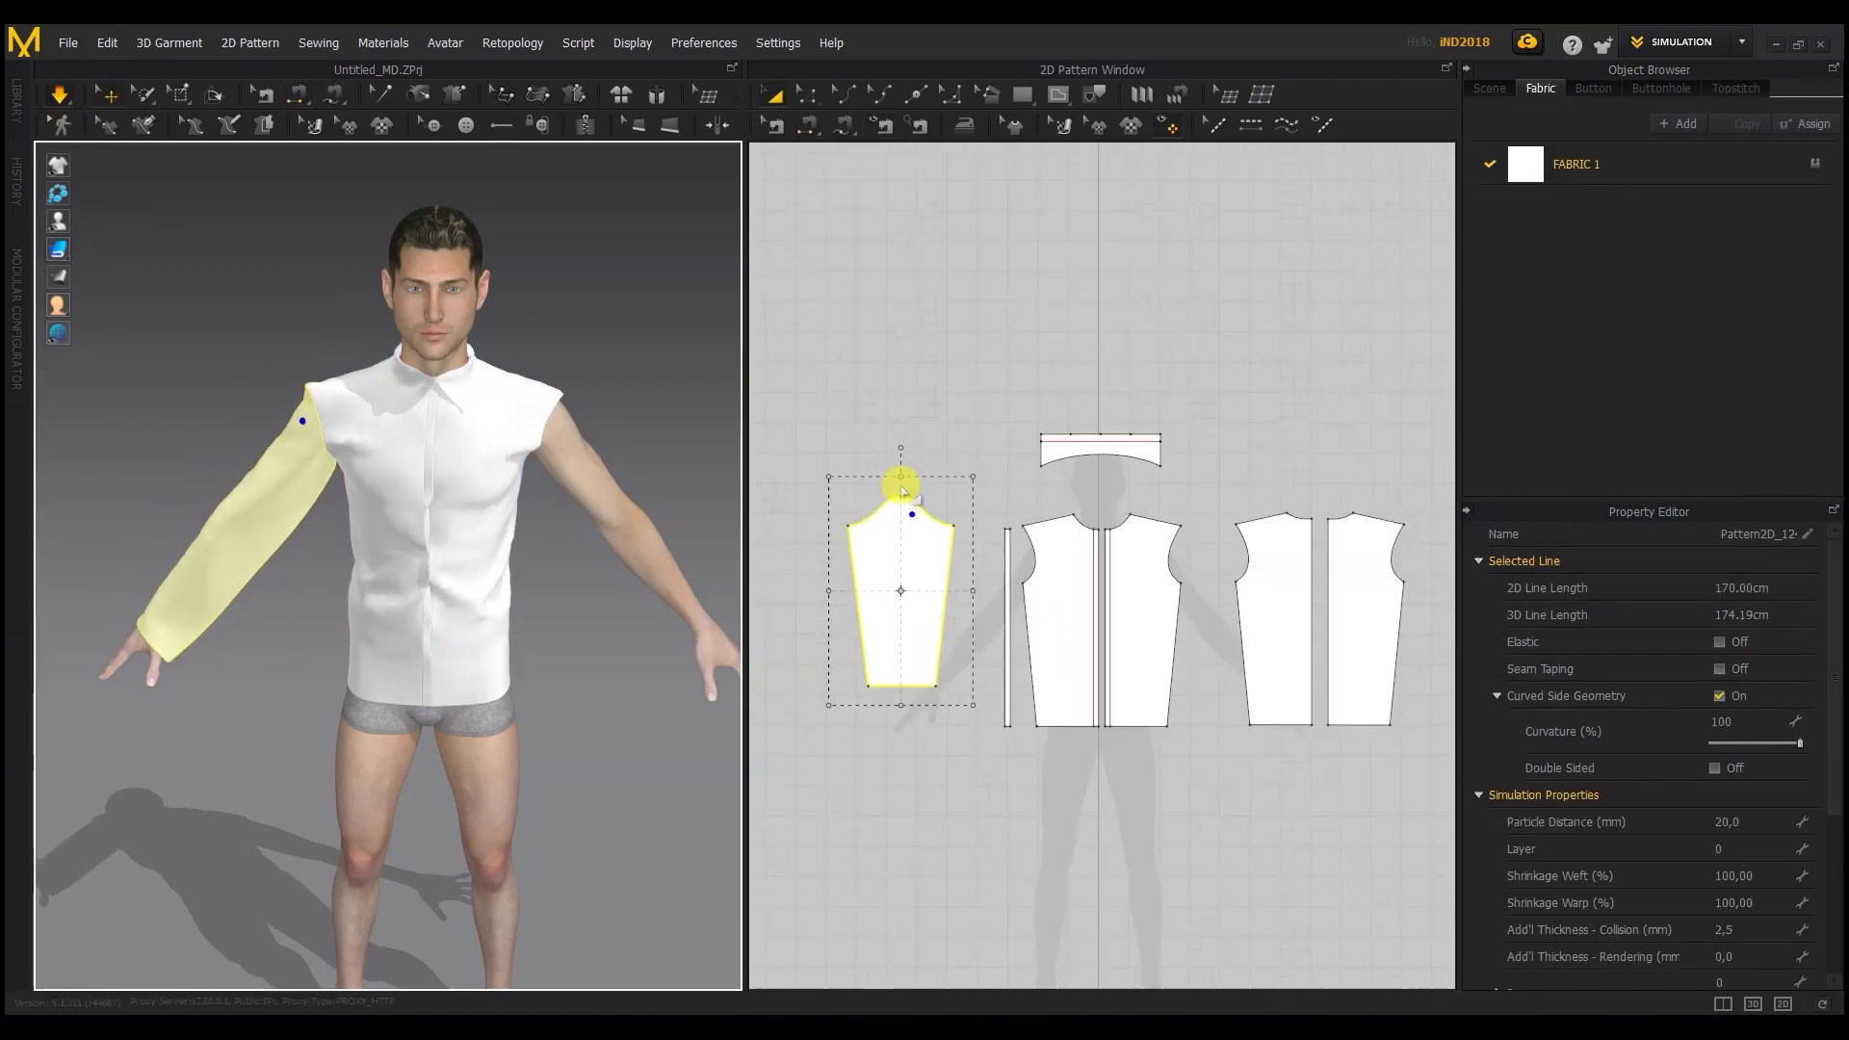
click(908, 455)
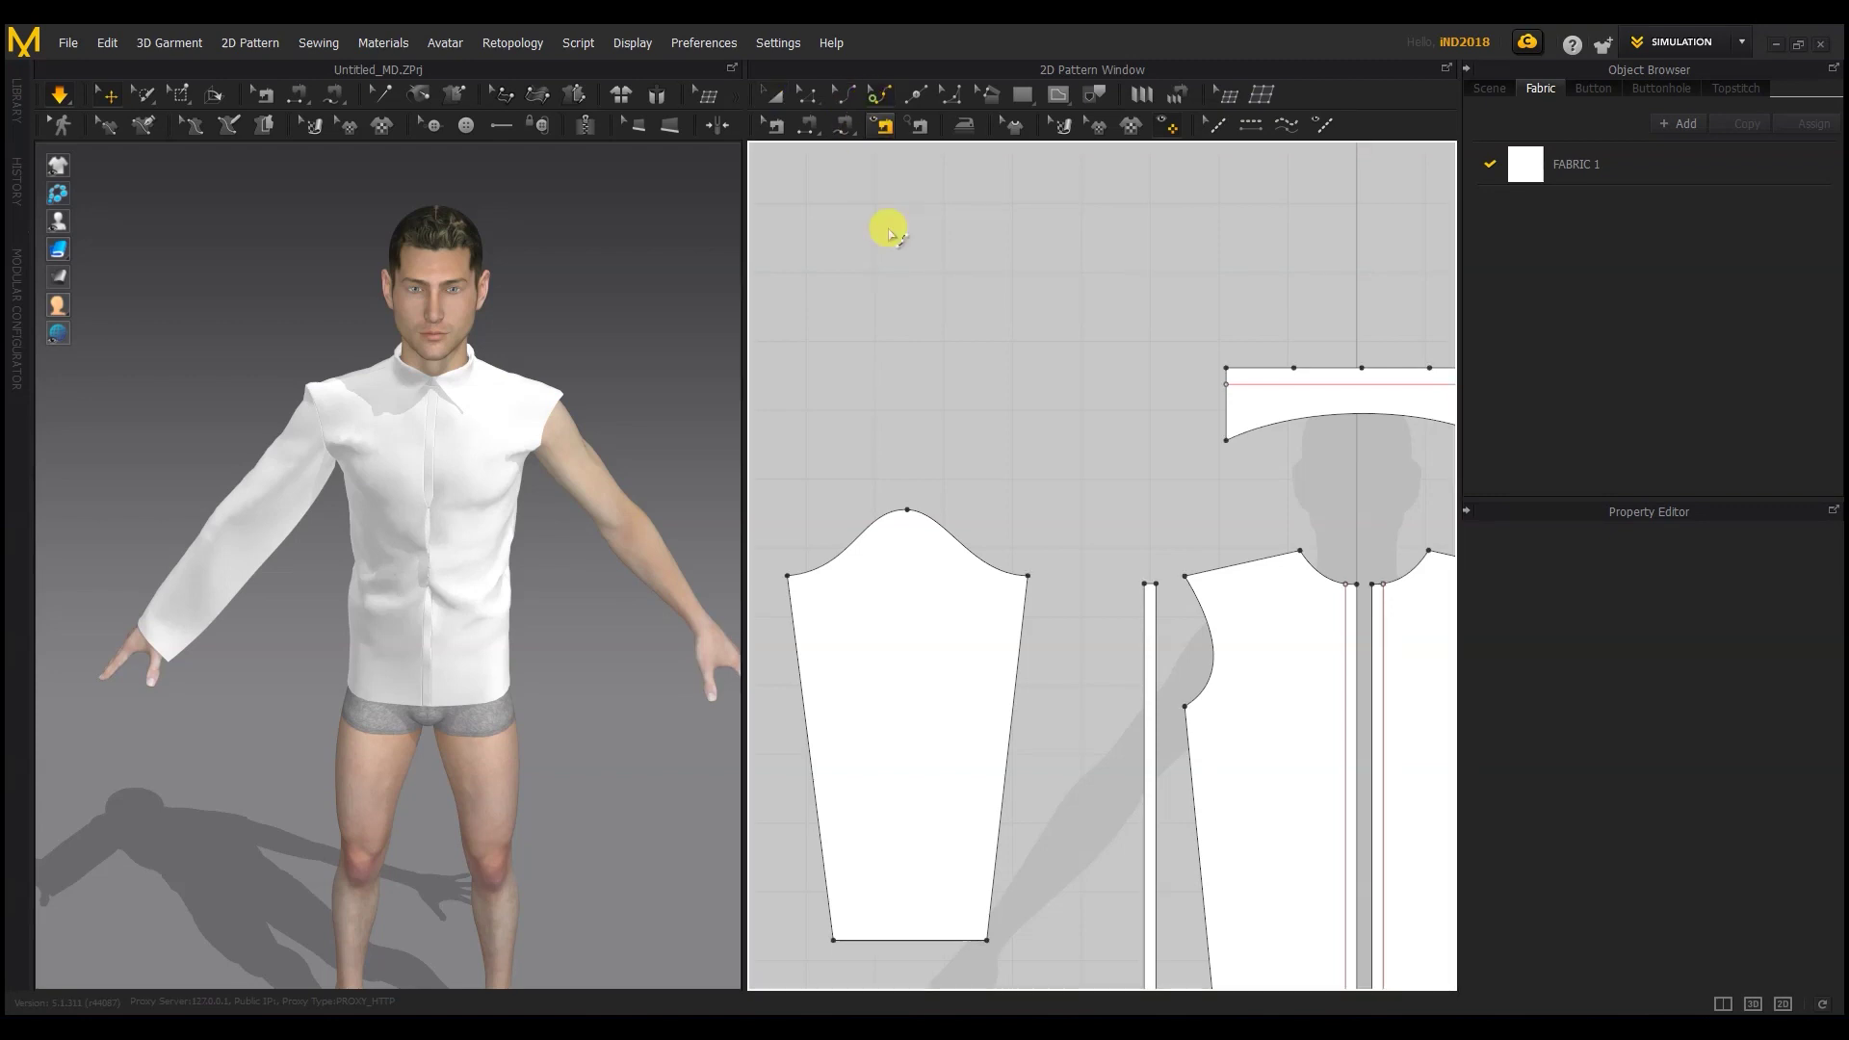
click(908, 516)
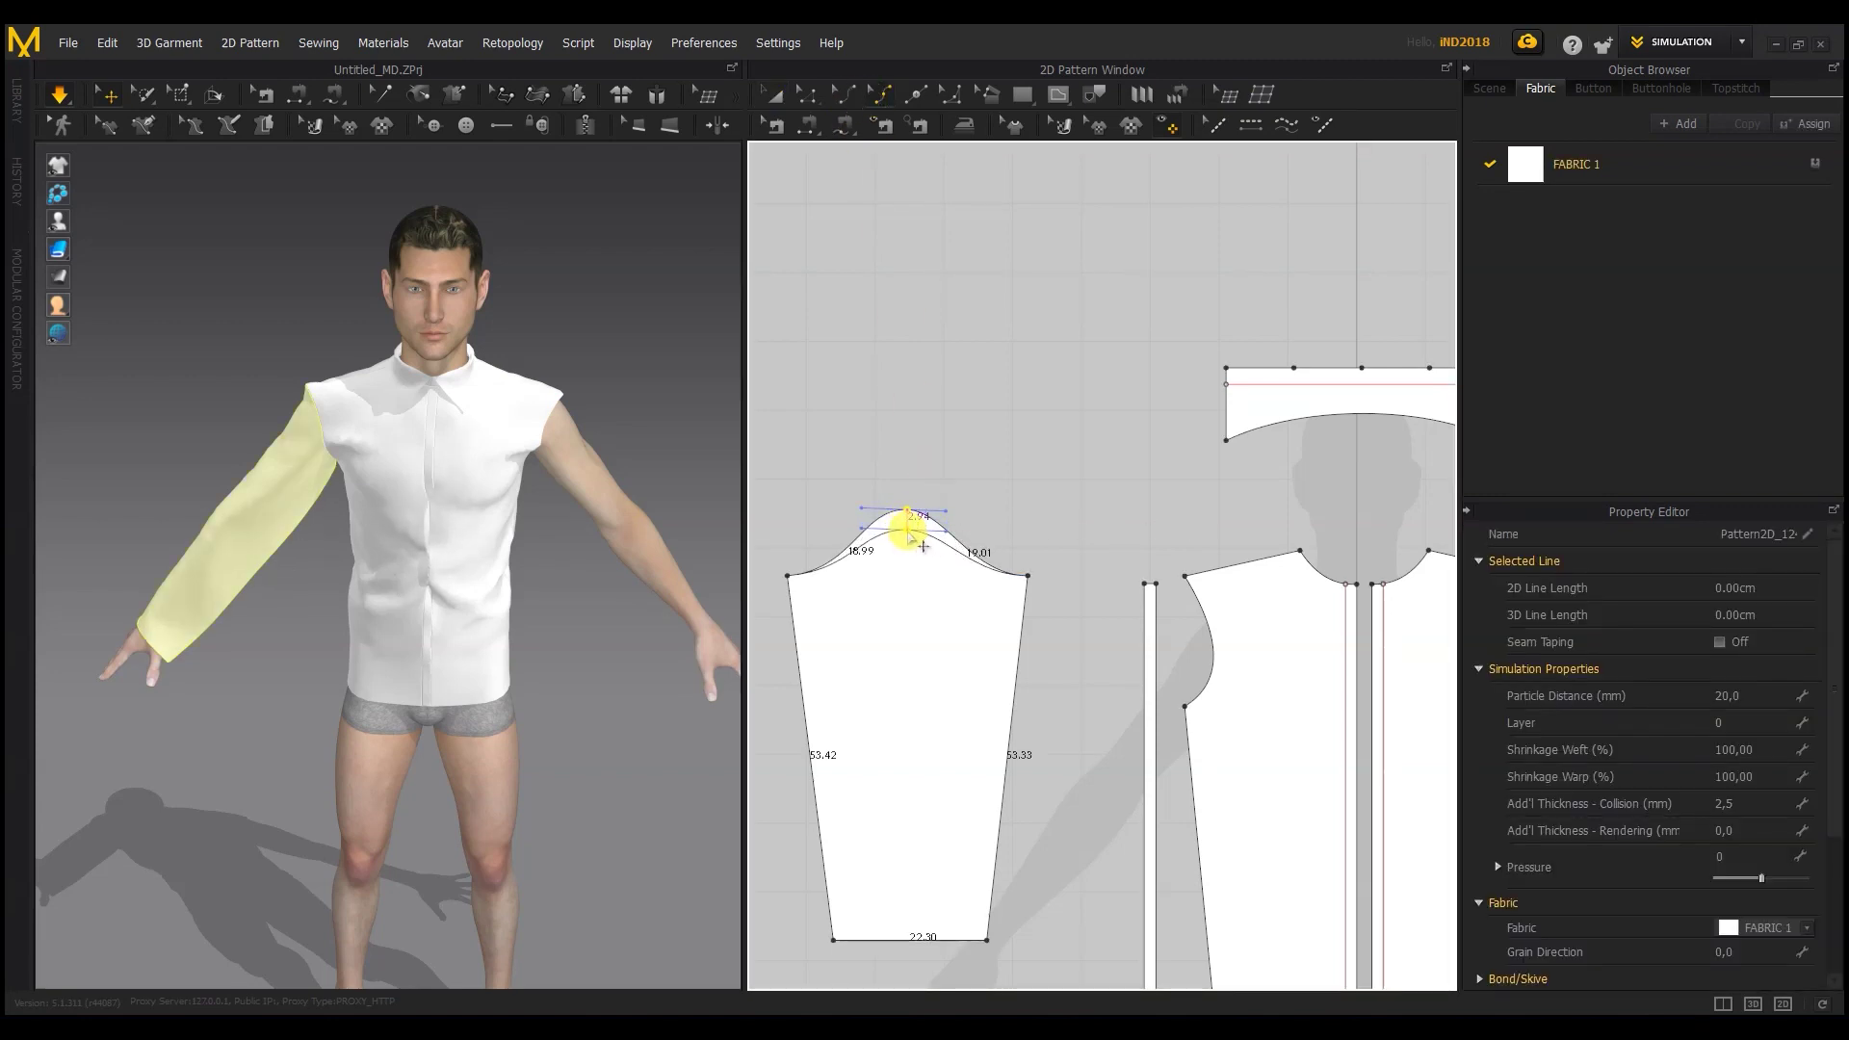
drag(907, 531, 907, 531)
Step: Simulate the reshaped sleeve and pull the avatar's right front at the shoulder and hem to smooth the fit
key(space)
click(312, 402)
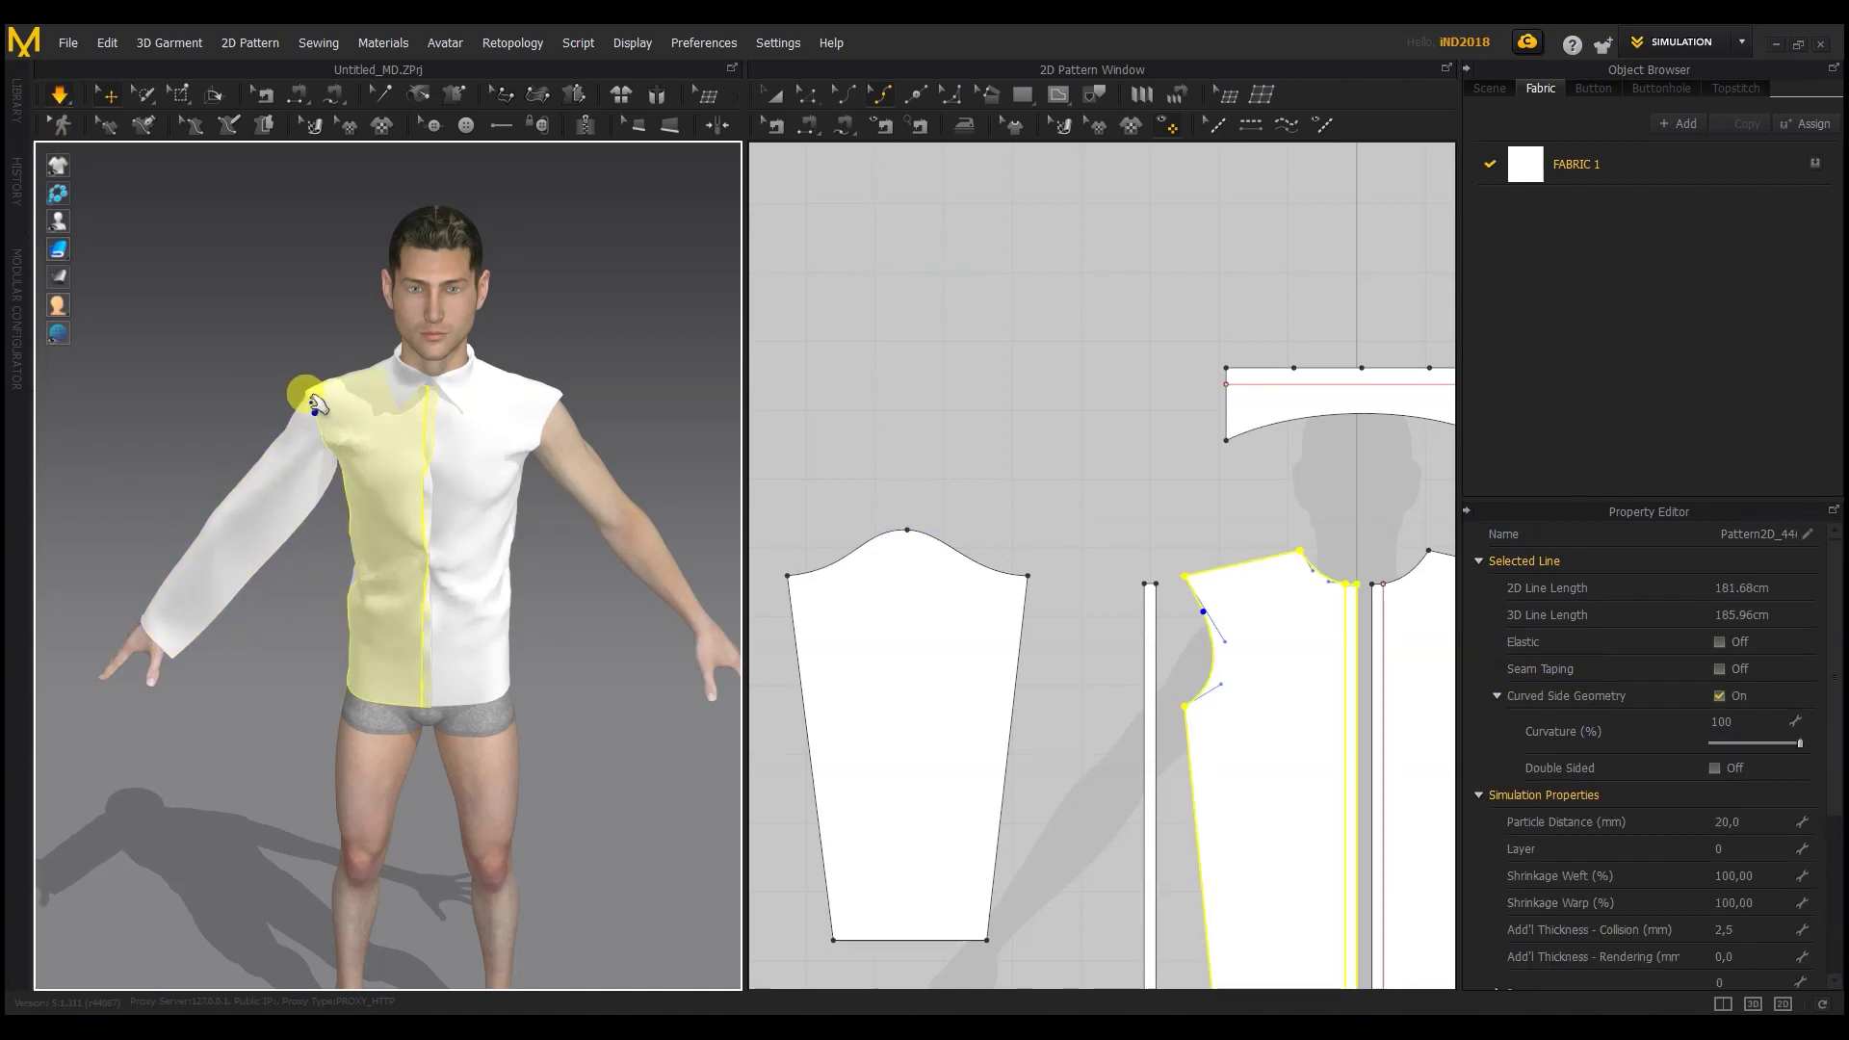
scroll(1000, 549, down, 4)
scroll(946, 566, up, 1)
middle_drag(942, 569, 992, 475)
right_drag(283, 538, 352, 537)
drag(358, 538, 384, 619)
right_drag(384, 619, 211, 637)
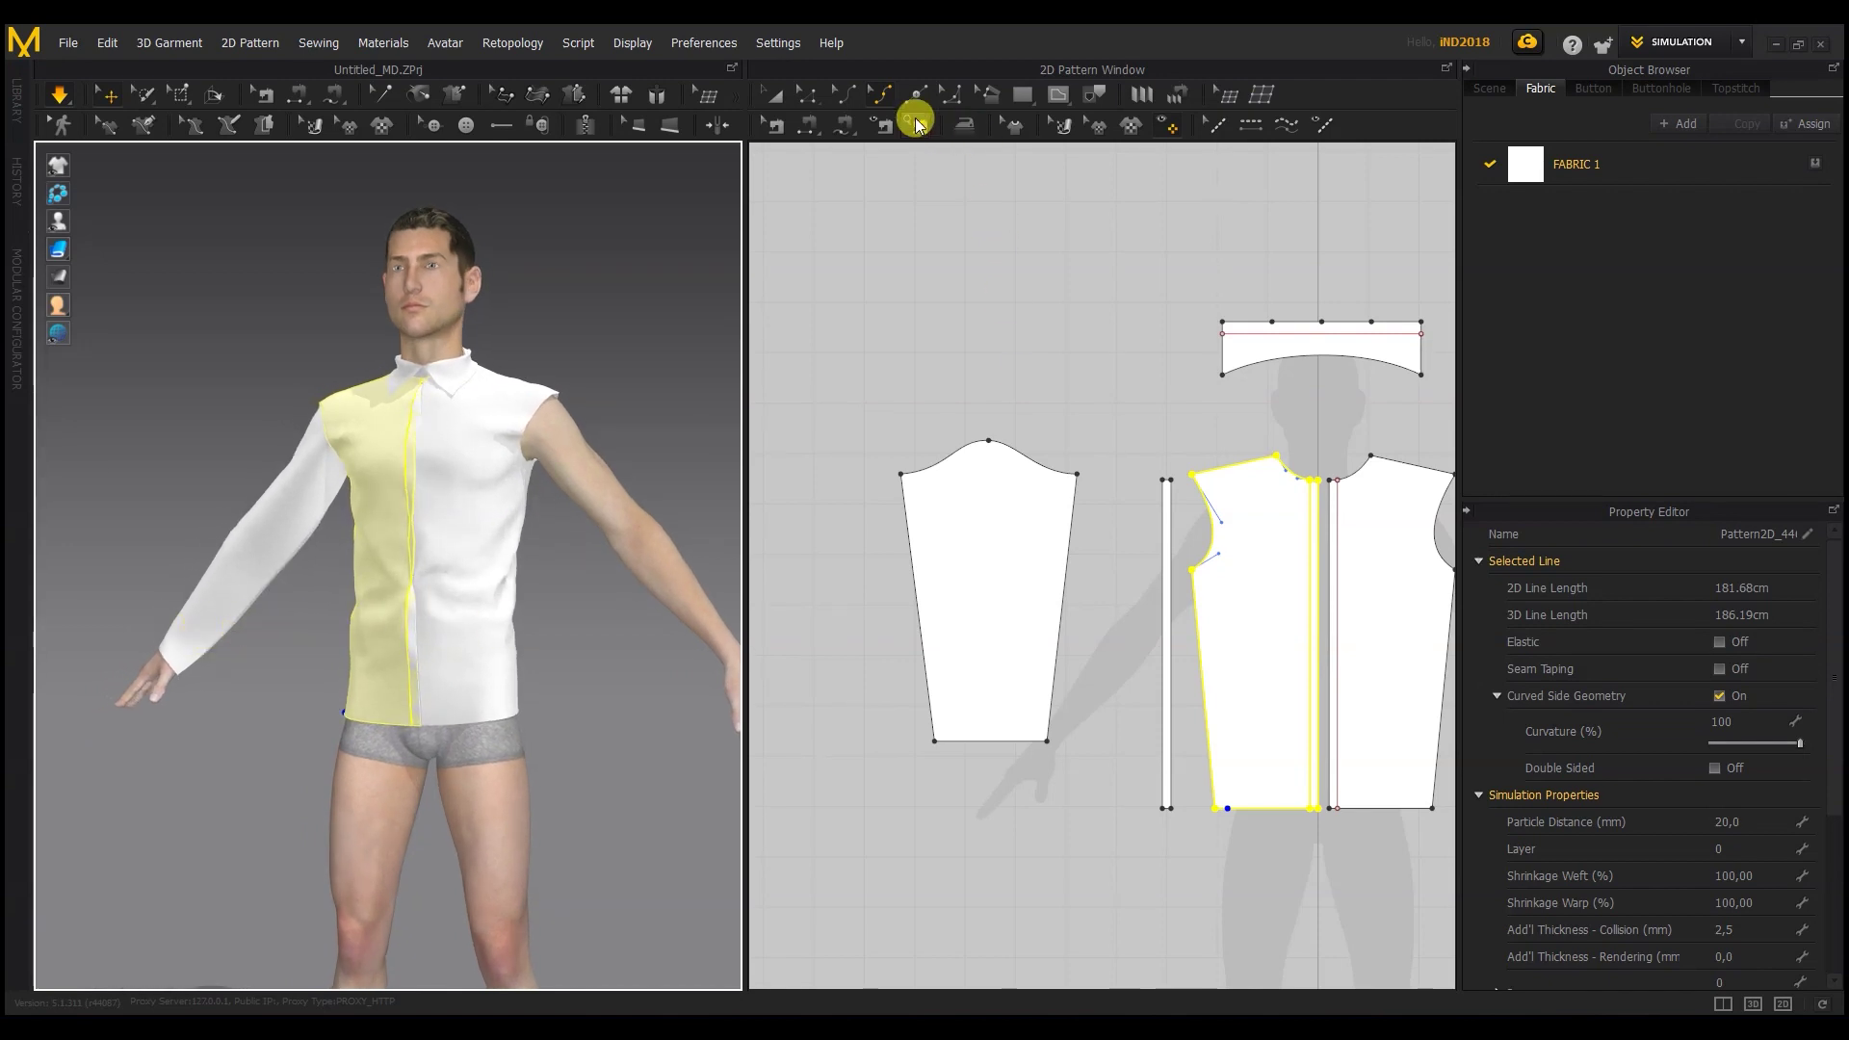
Step: Sew the sleeve's two long side edges together and simulate the closed sleeve
click(811, 128)
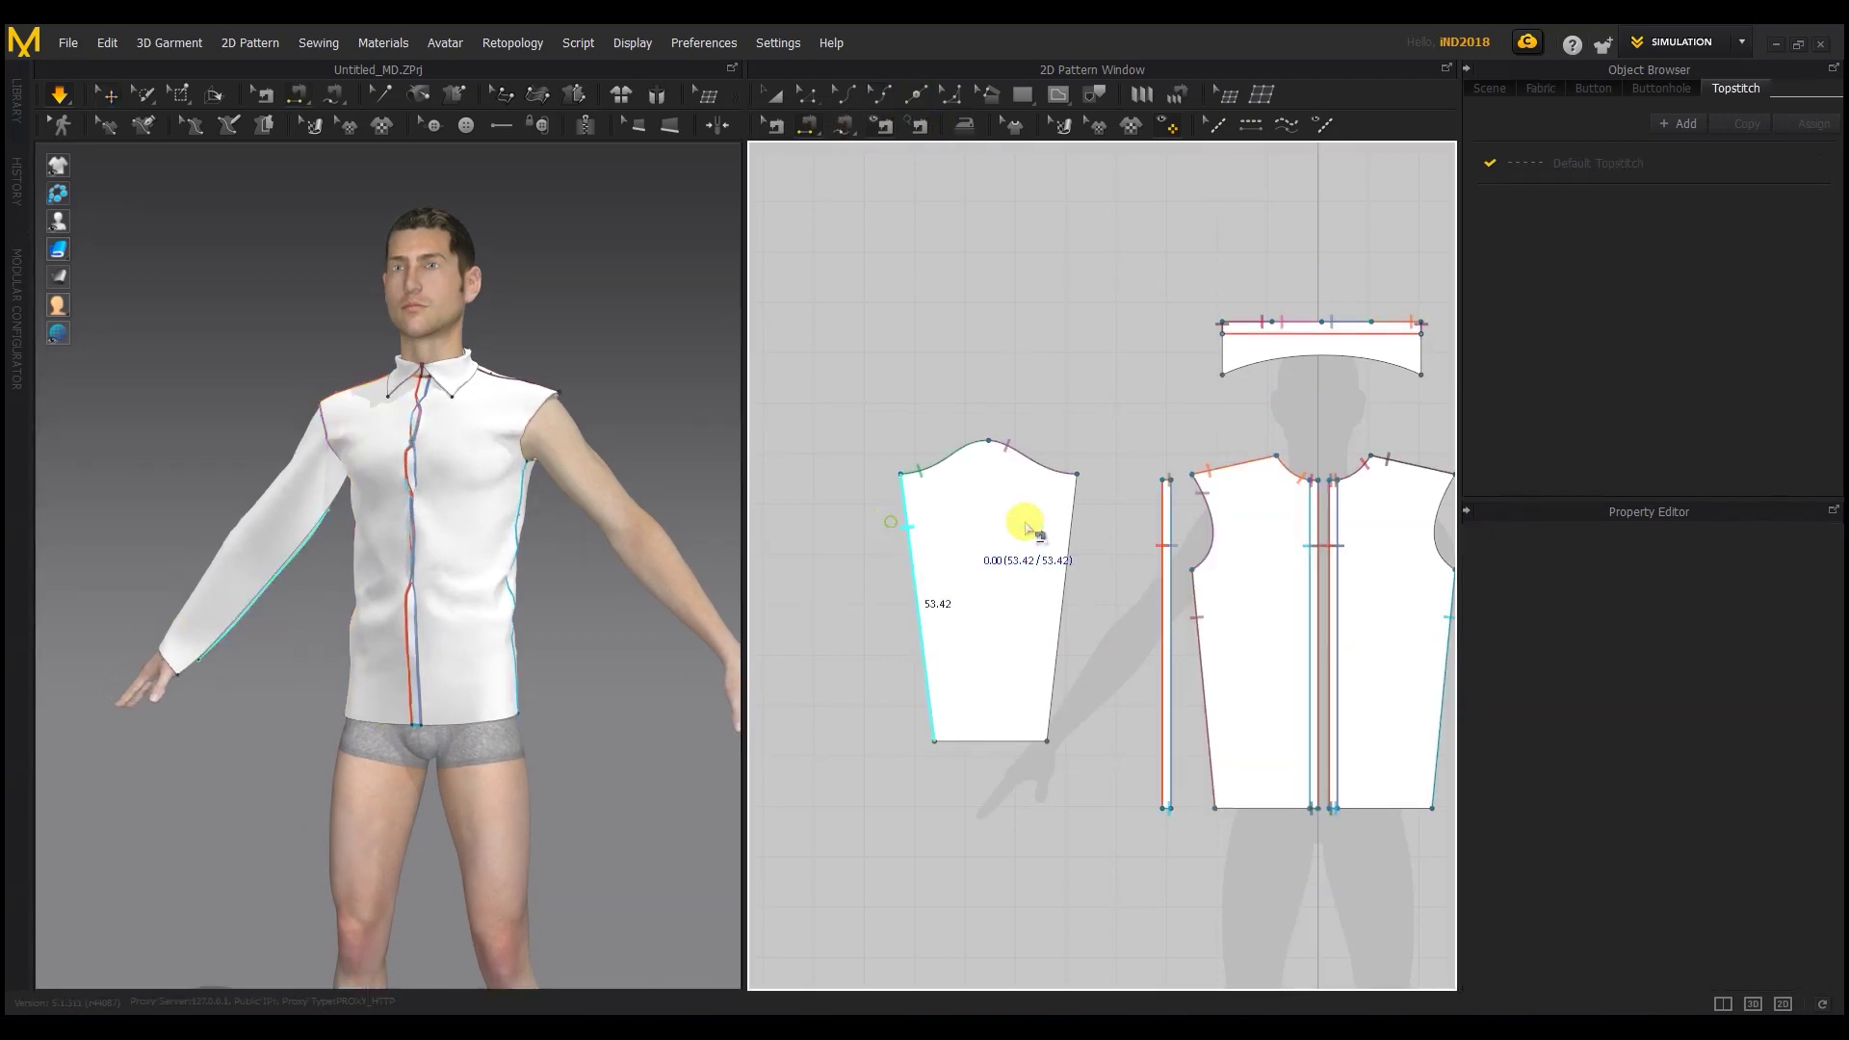
click(1072, 531)
click(62, 123)
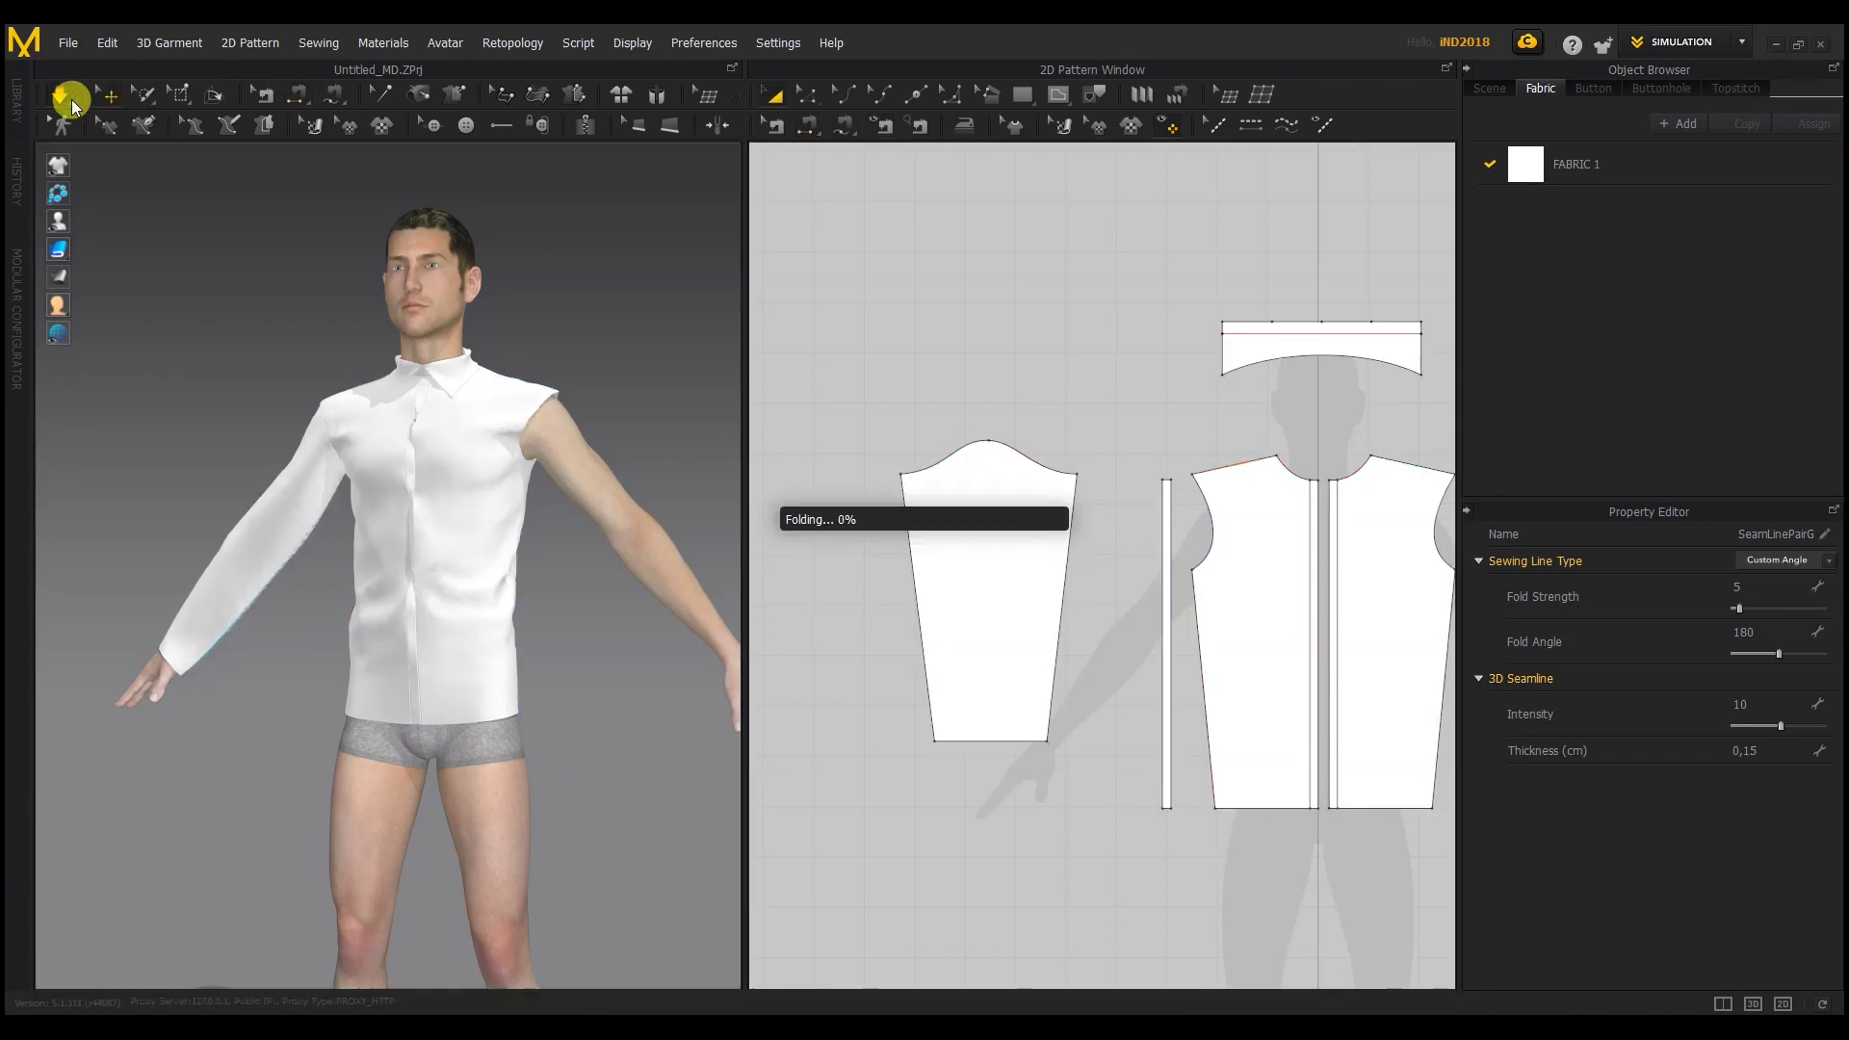
Step: Shorten the sleeve by moving its whole hem edge upward, and simulate the shirt again
double_click(993, 740)
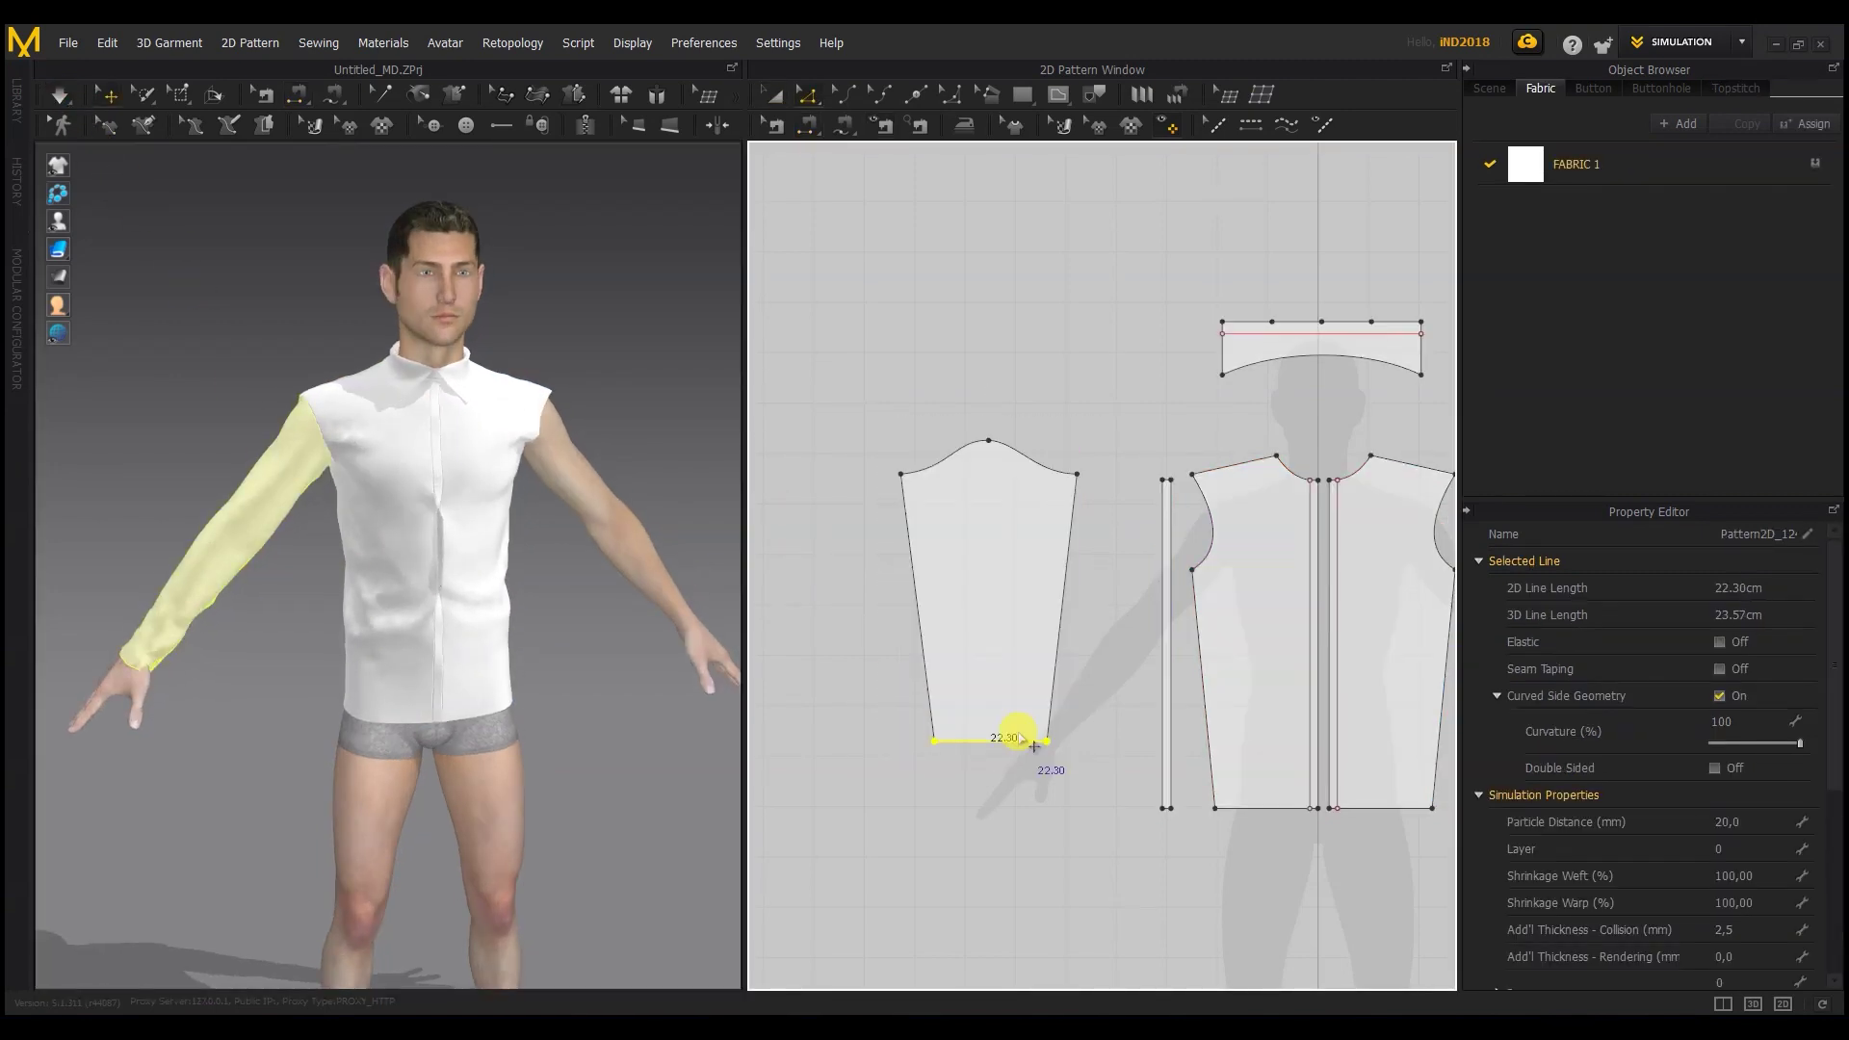
key(Up)
key(Up)
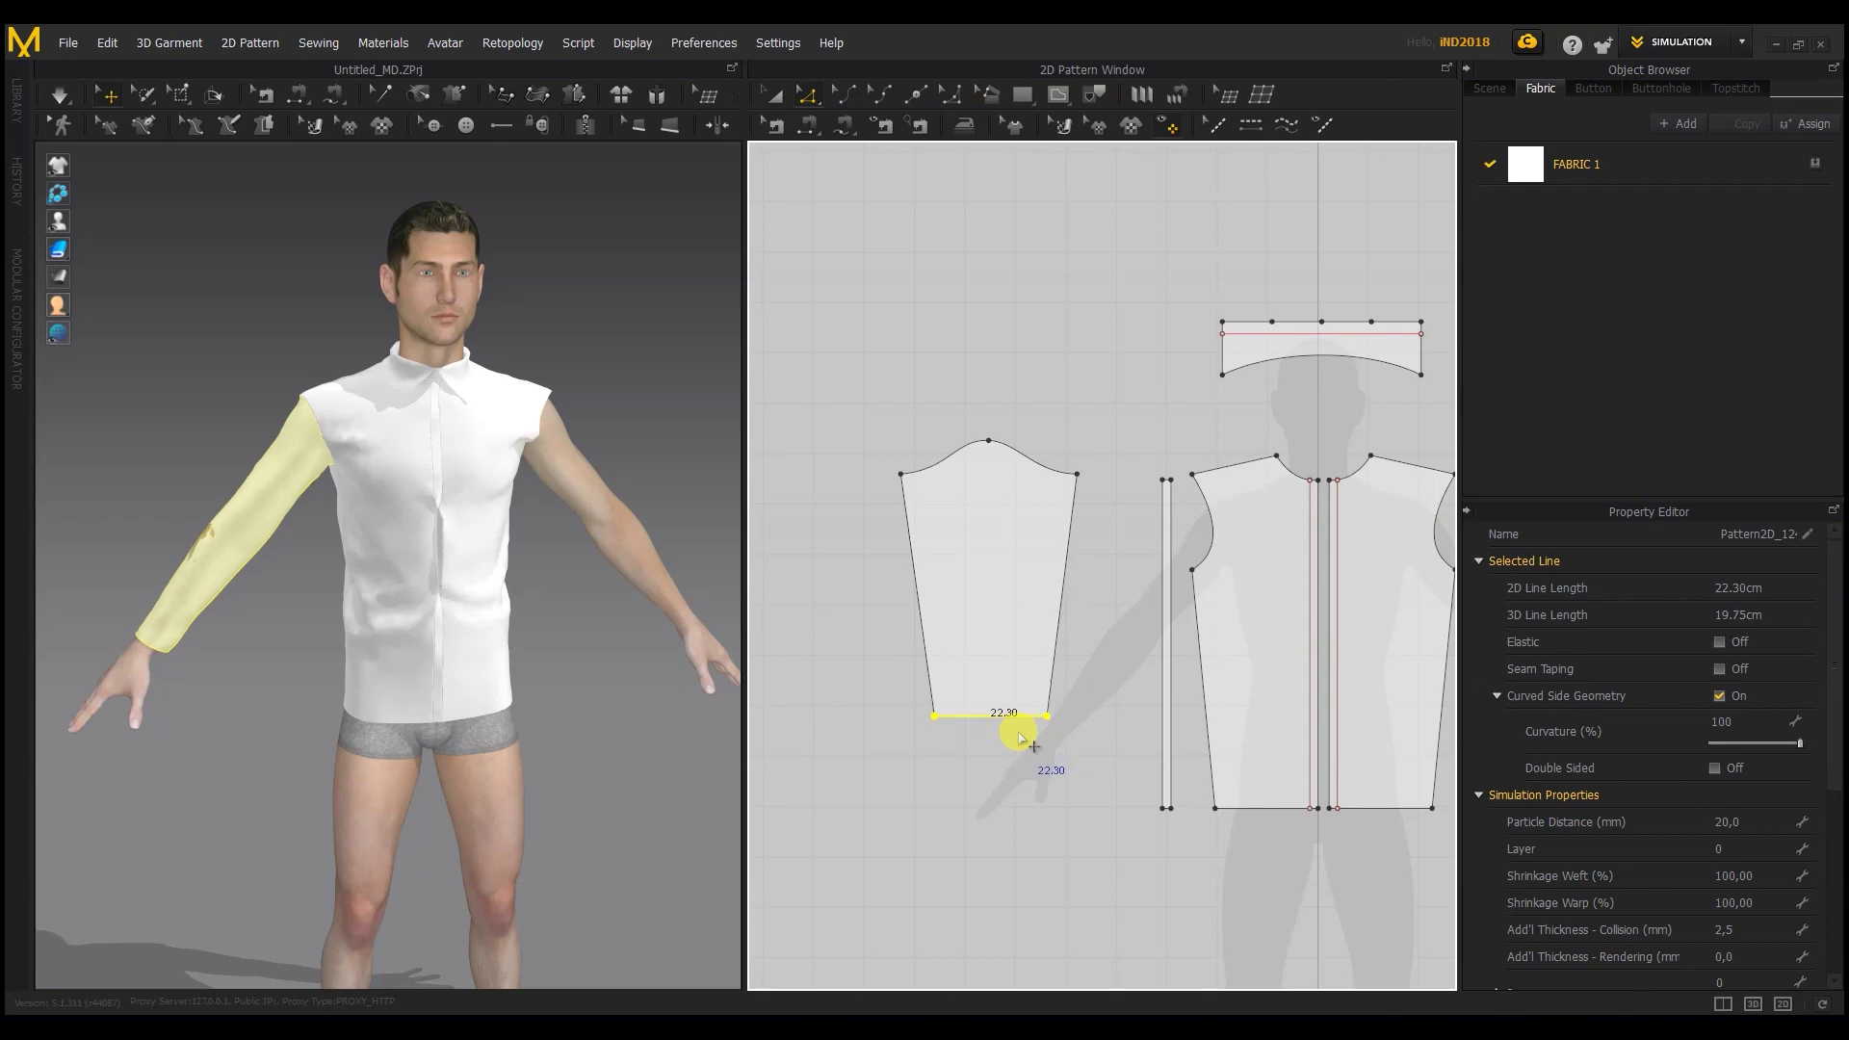
click(59, 92)
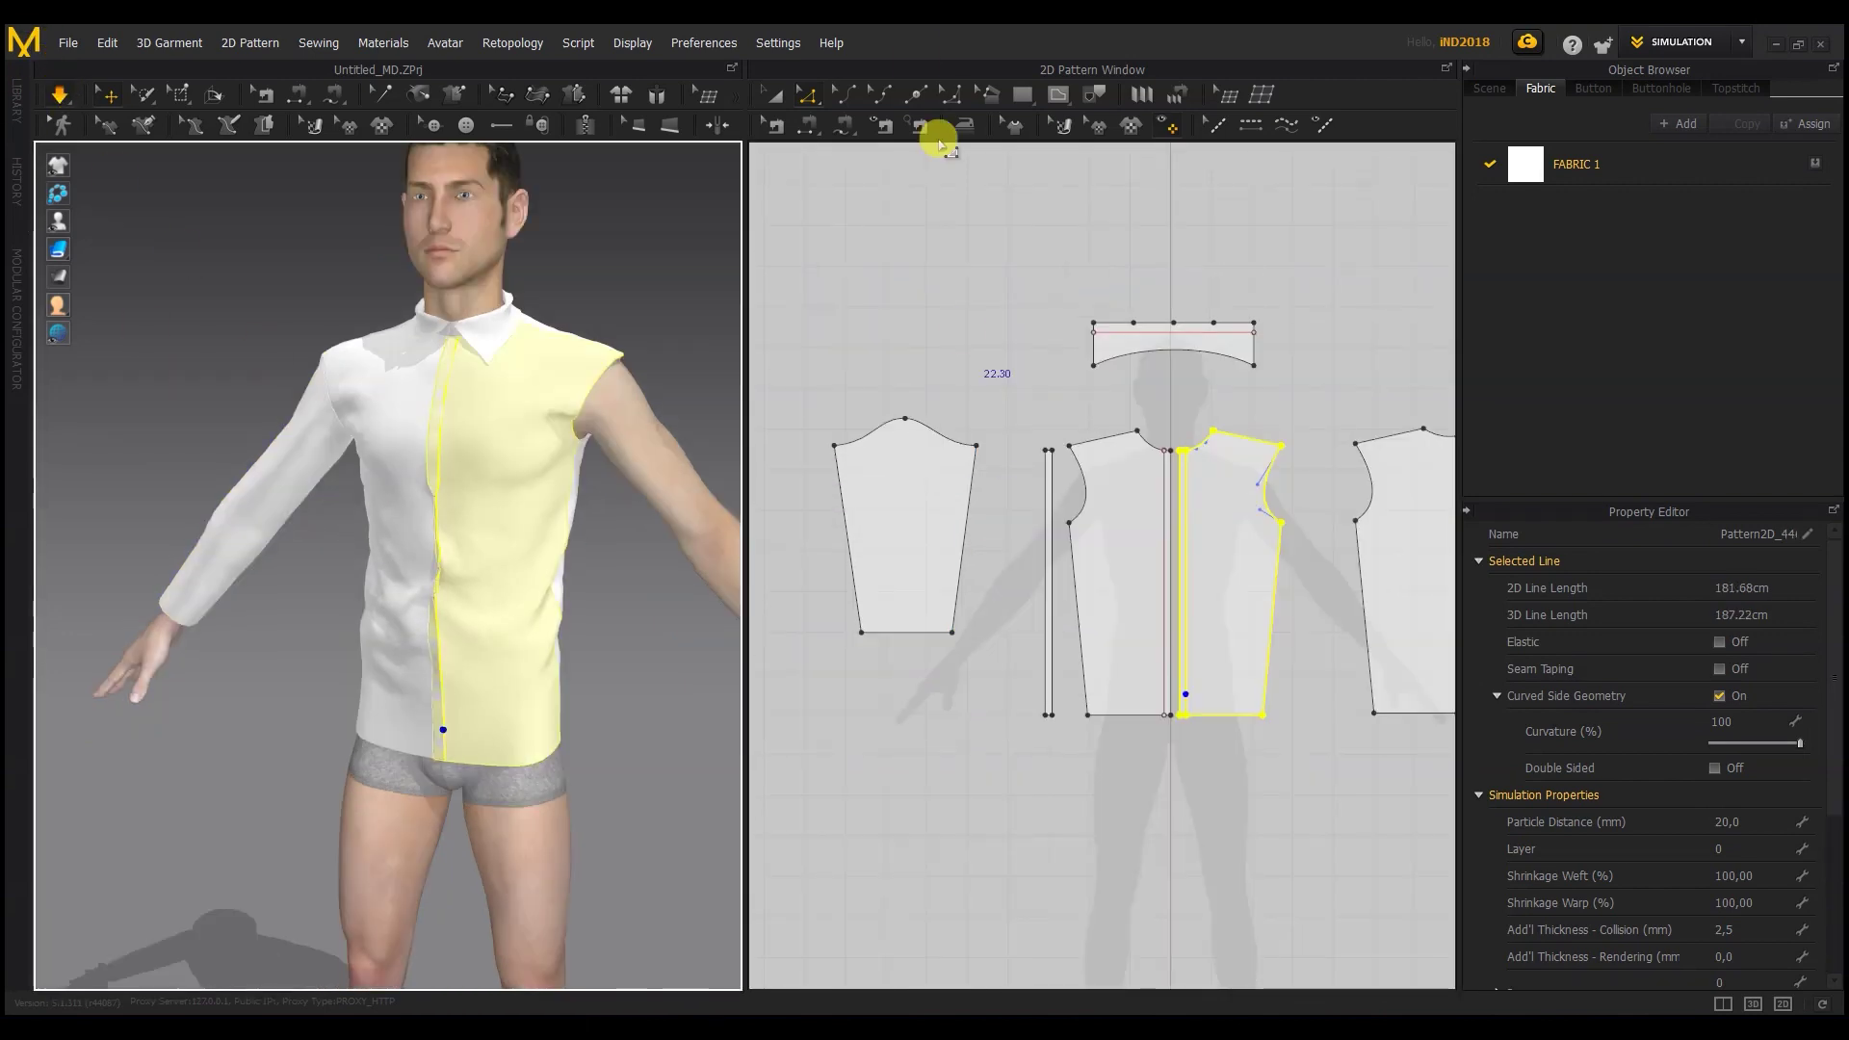
Step: Create a narrow rectangular cuff pattern 22.5 cm wide just below the sleeve hem
click(1022, 95)
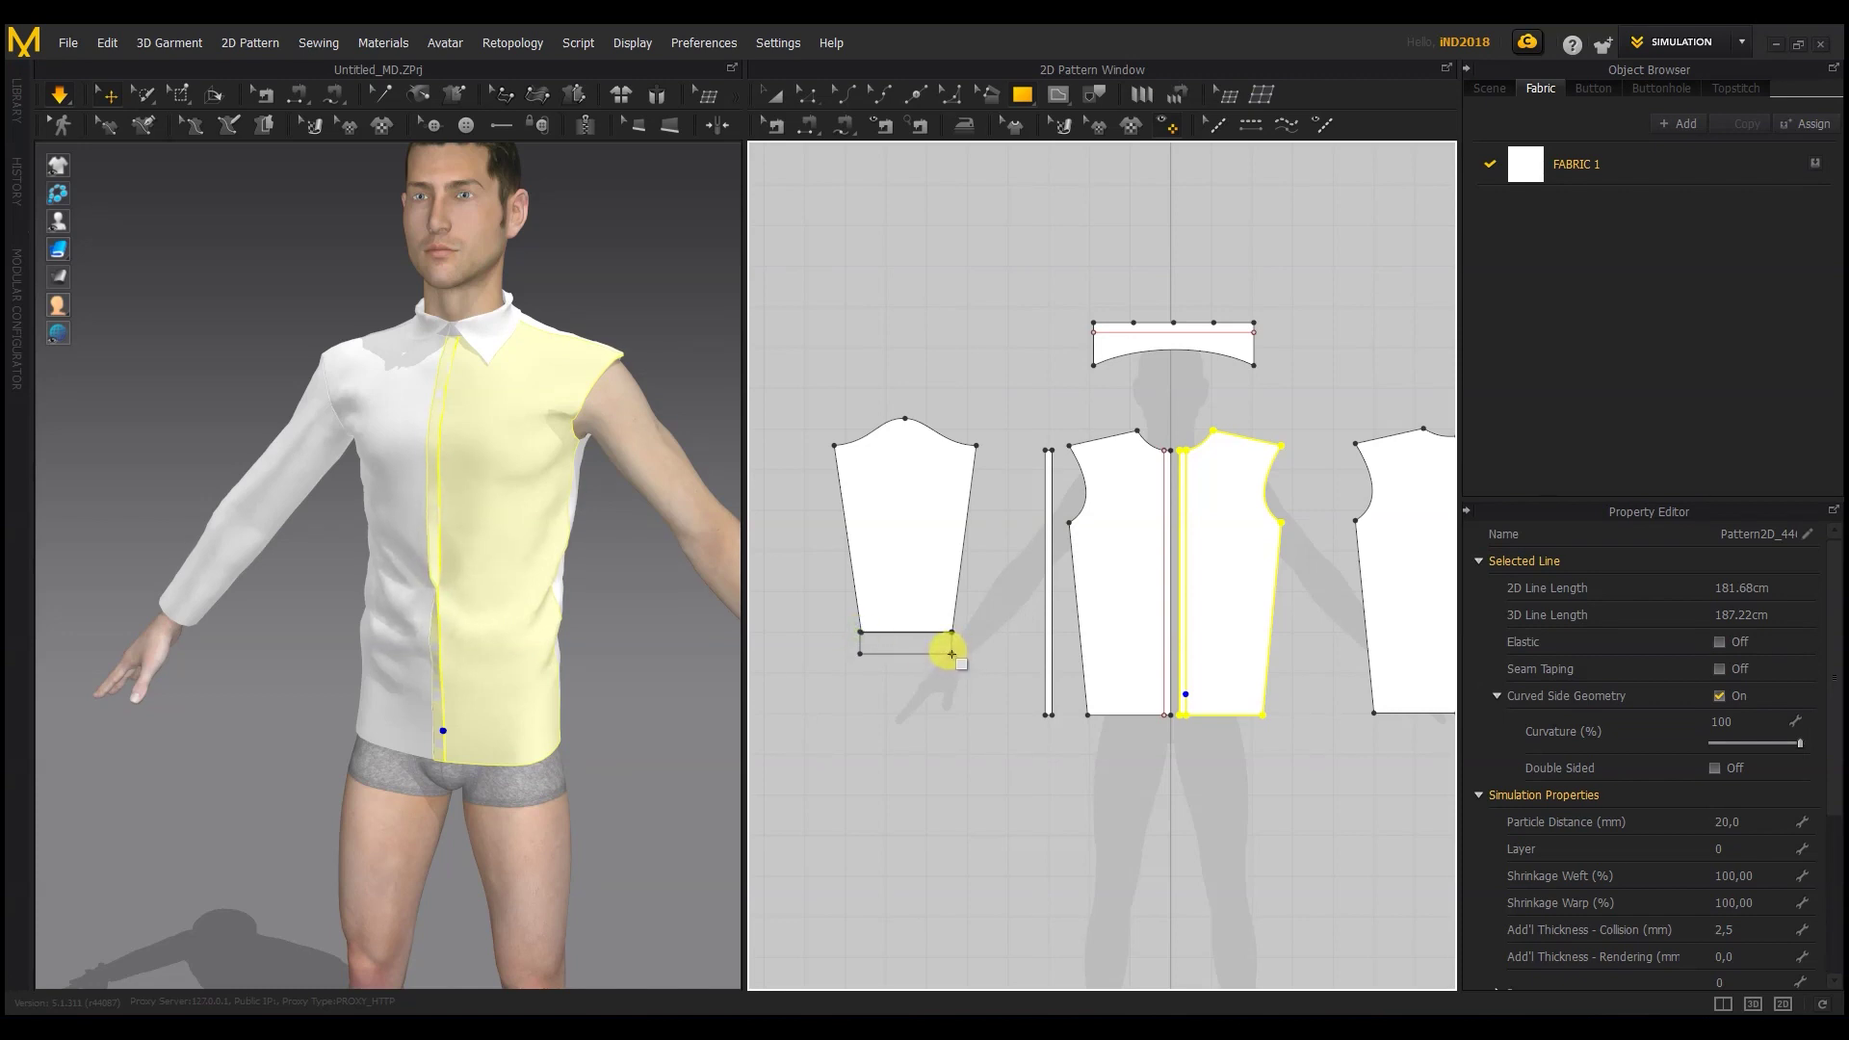
click(574, 92)
drag(951, 654, 925, 671)
Step: Move and rotate the cuff rectangle in 3D to place it beside the avatar's right wrist
click(776, 99)
middle_drag(157, 631, 211, 627)
right_drag(211, 626, 433, 603)
drag(401, 575, 354, 491)
click(806, 96)
right_drag(221, 501, 371, 487)
drag(314, 482, 293, 505)
right_drag(390, 487, 524, 487)
drag(524, 487, 525, 552)
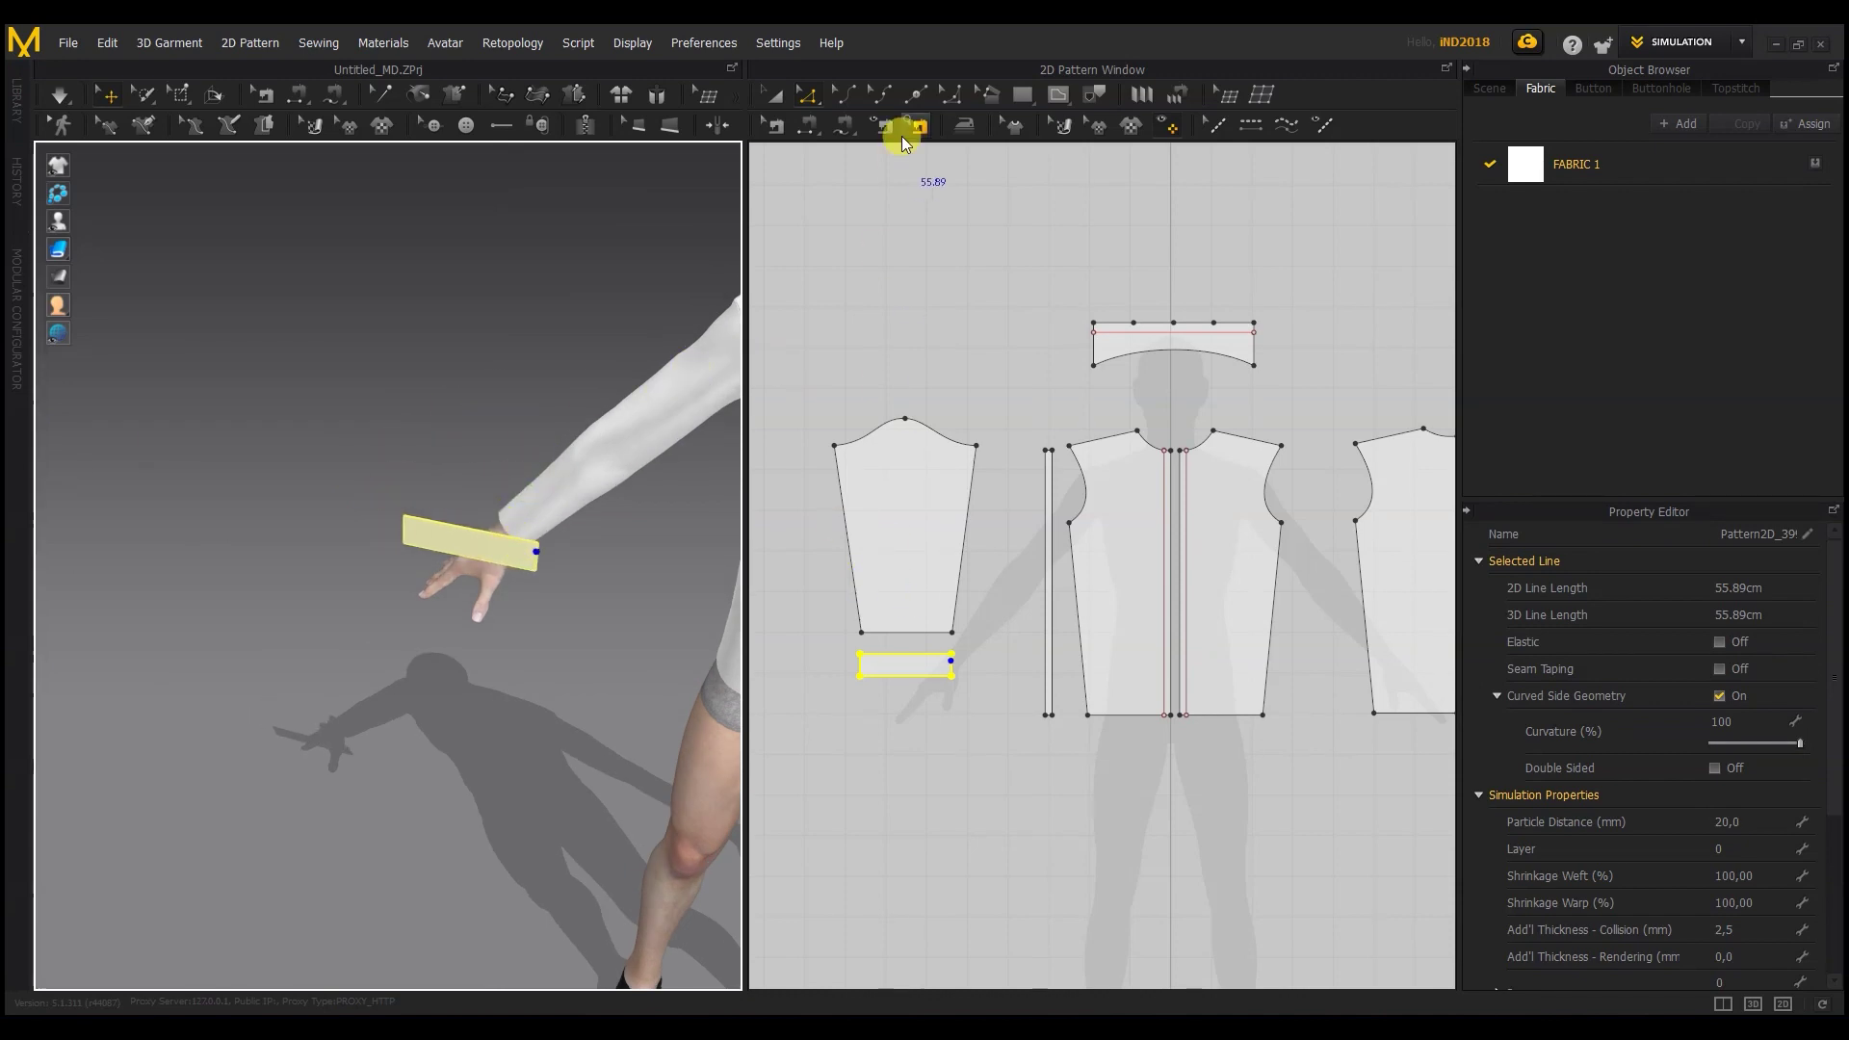
Step: Split the cuff's upper edge into two lines at a 25% to 75% ratio
scroll(920, 657, up, 3)
click(915, 654)
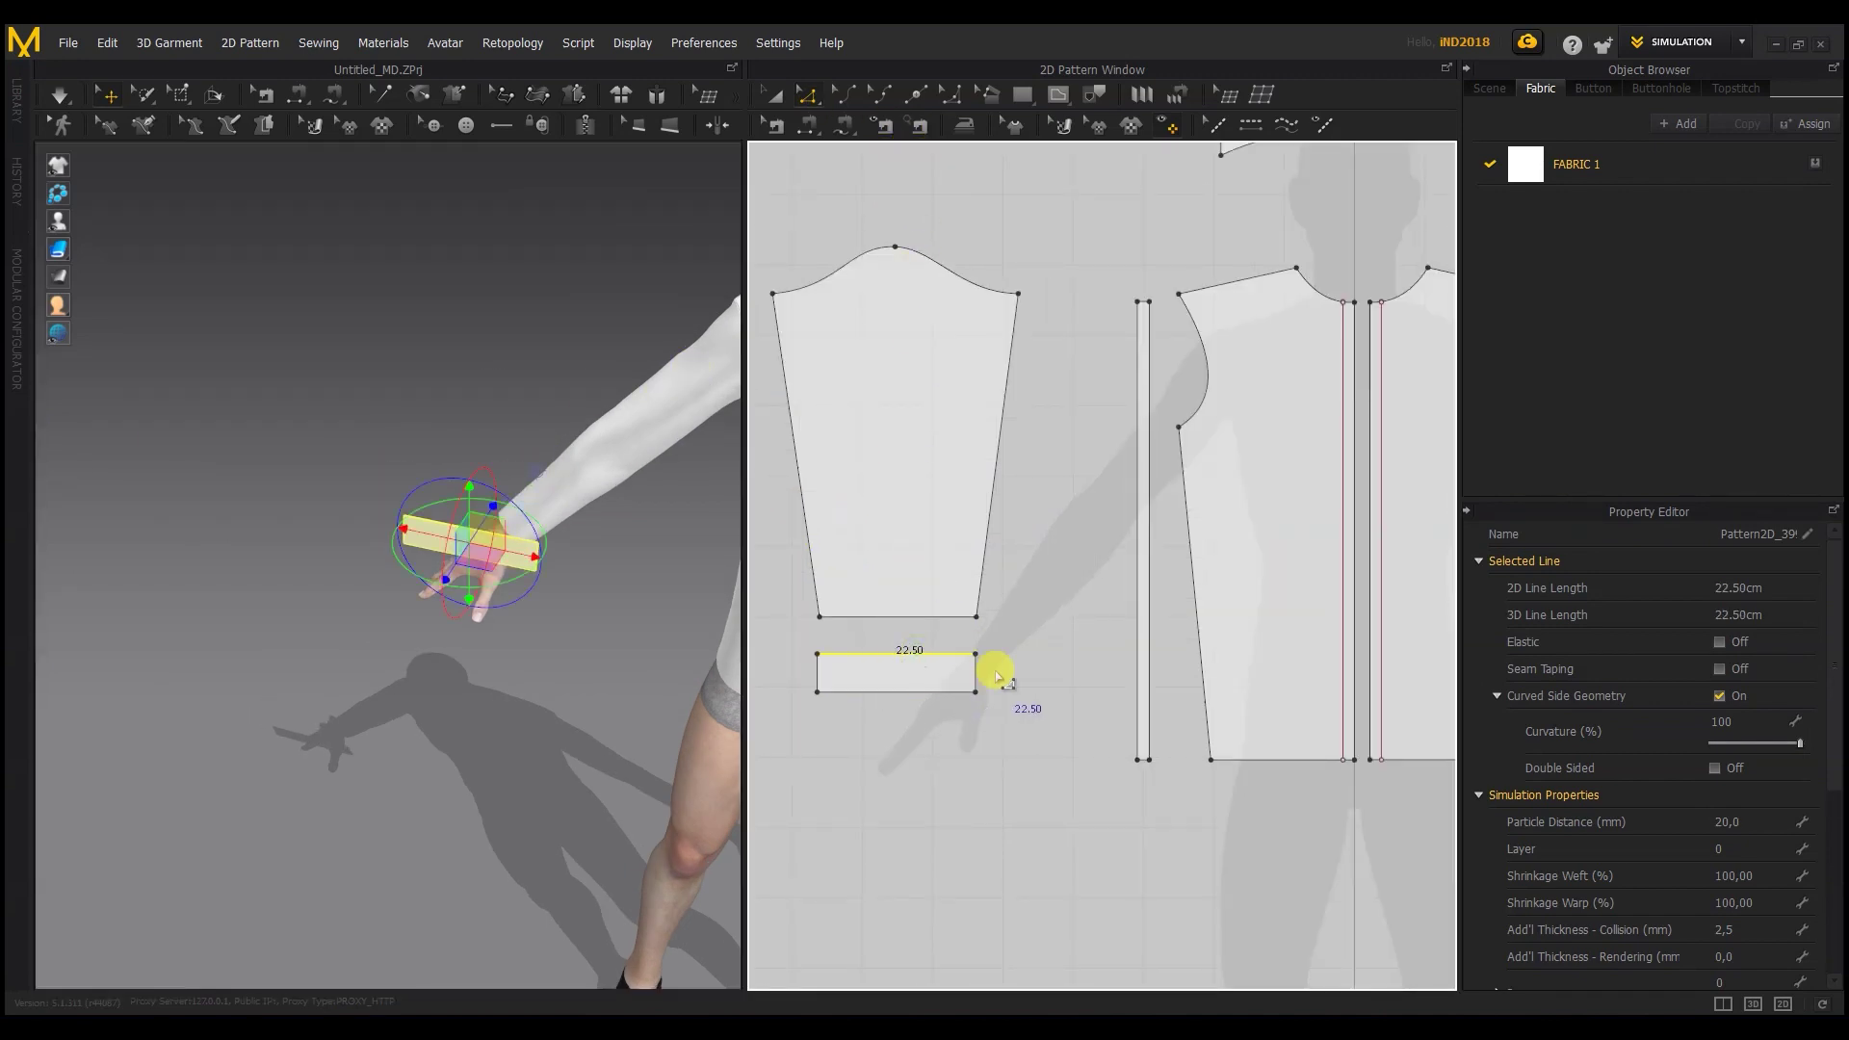
click(915, 93)
right_click(933, 655)
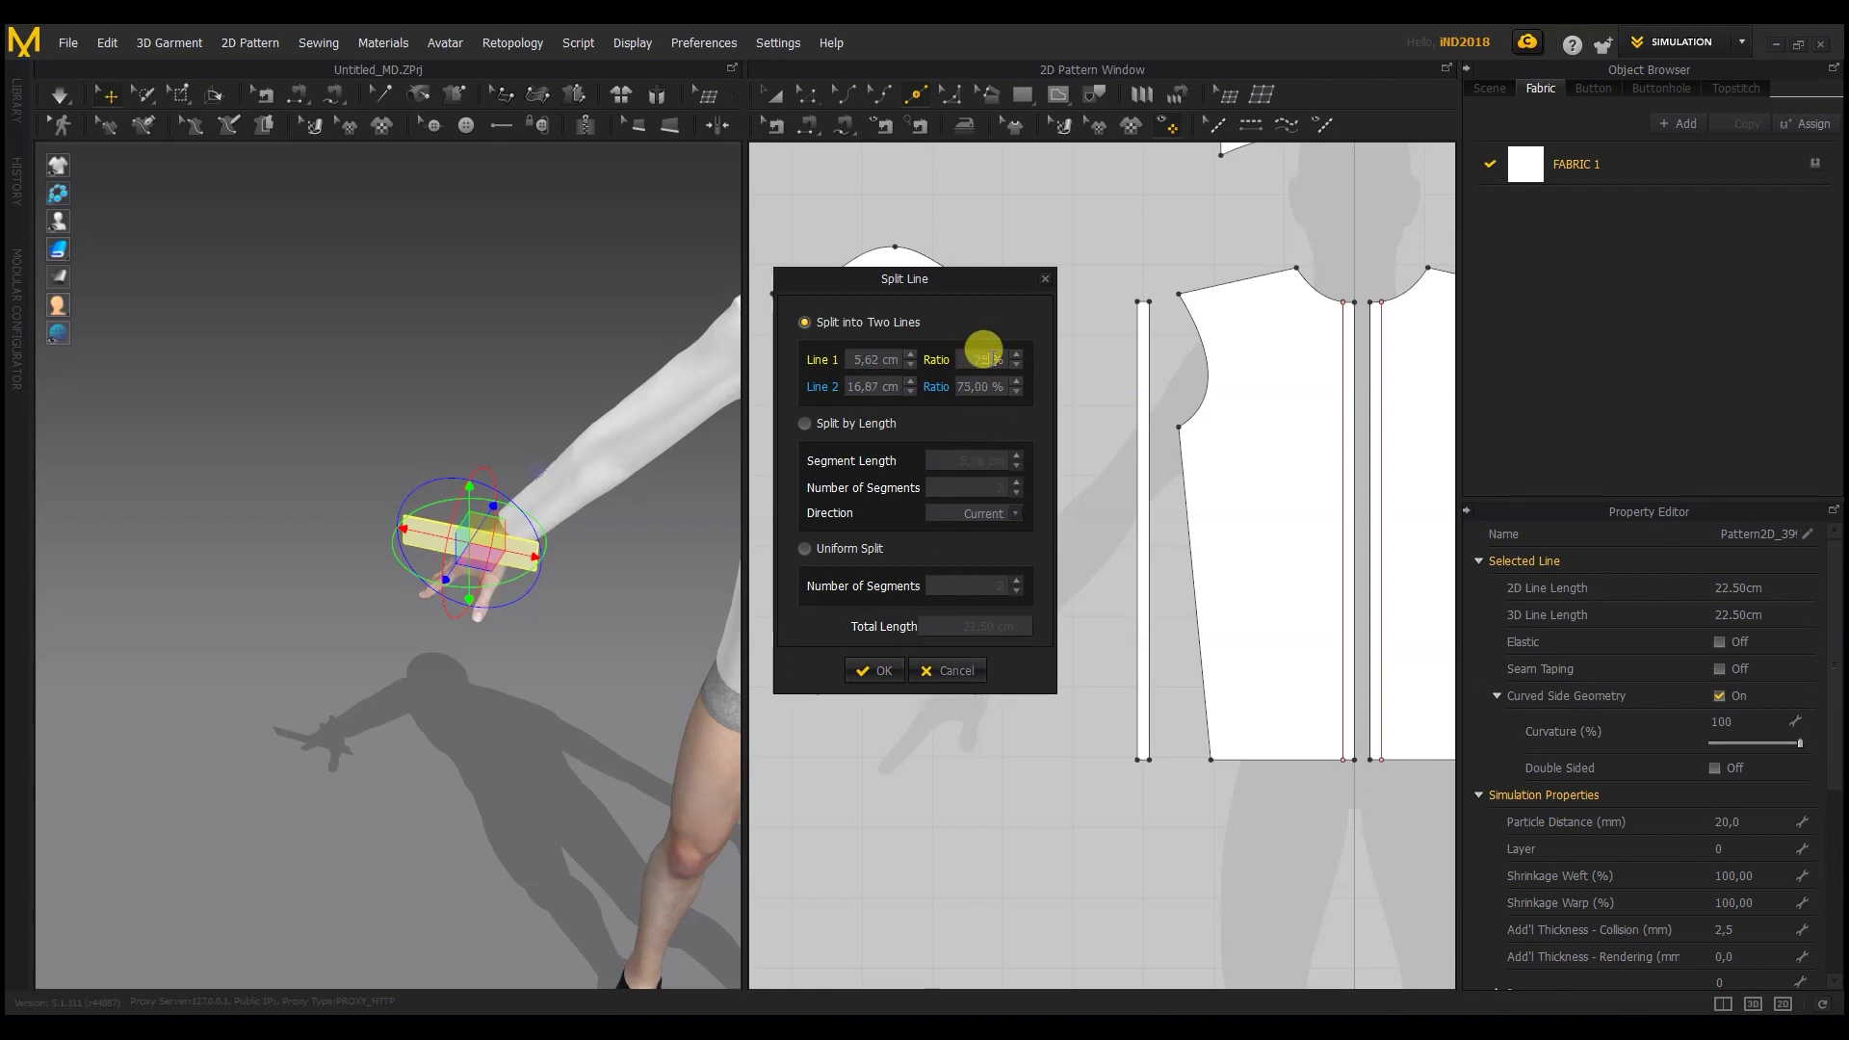
click(876, 669)
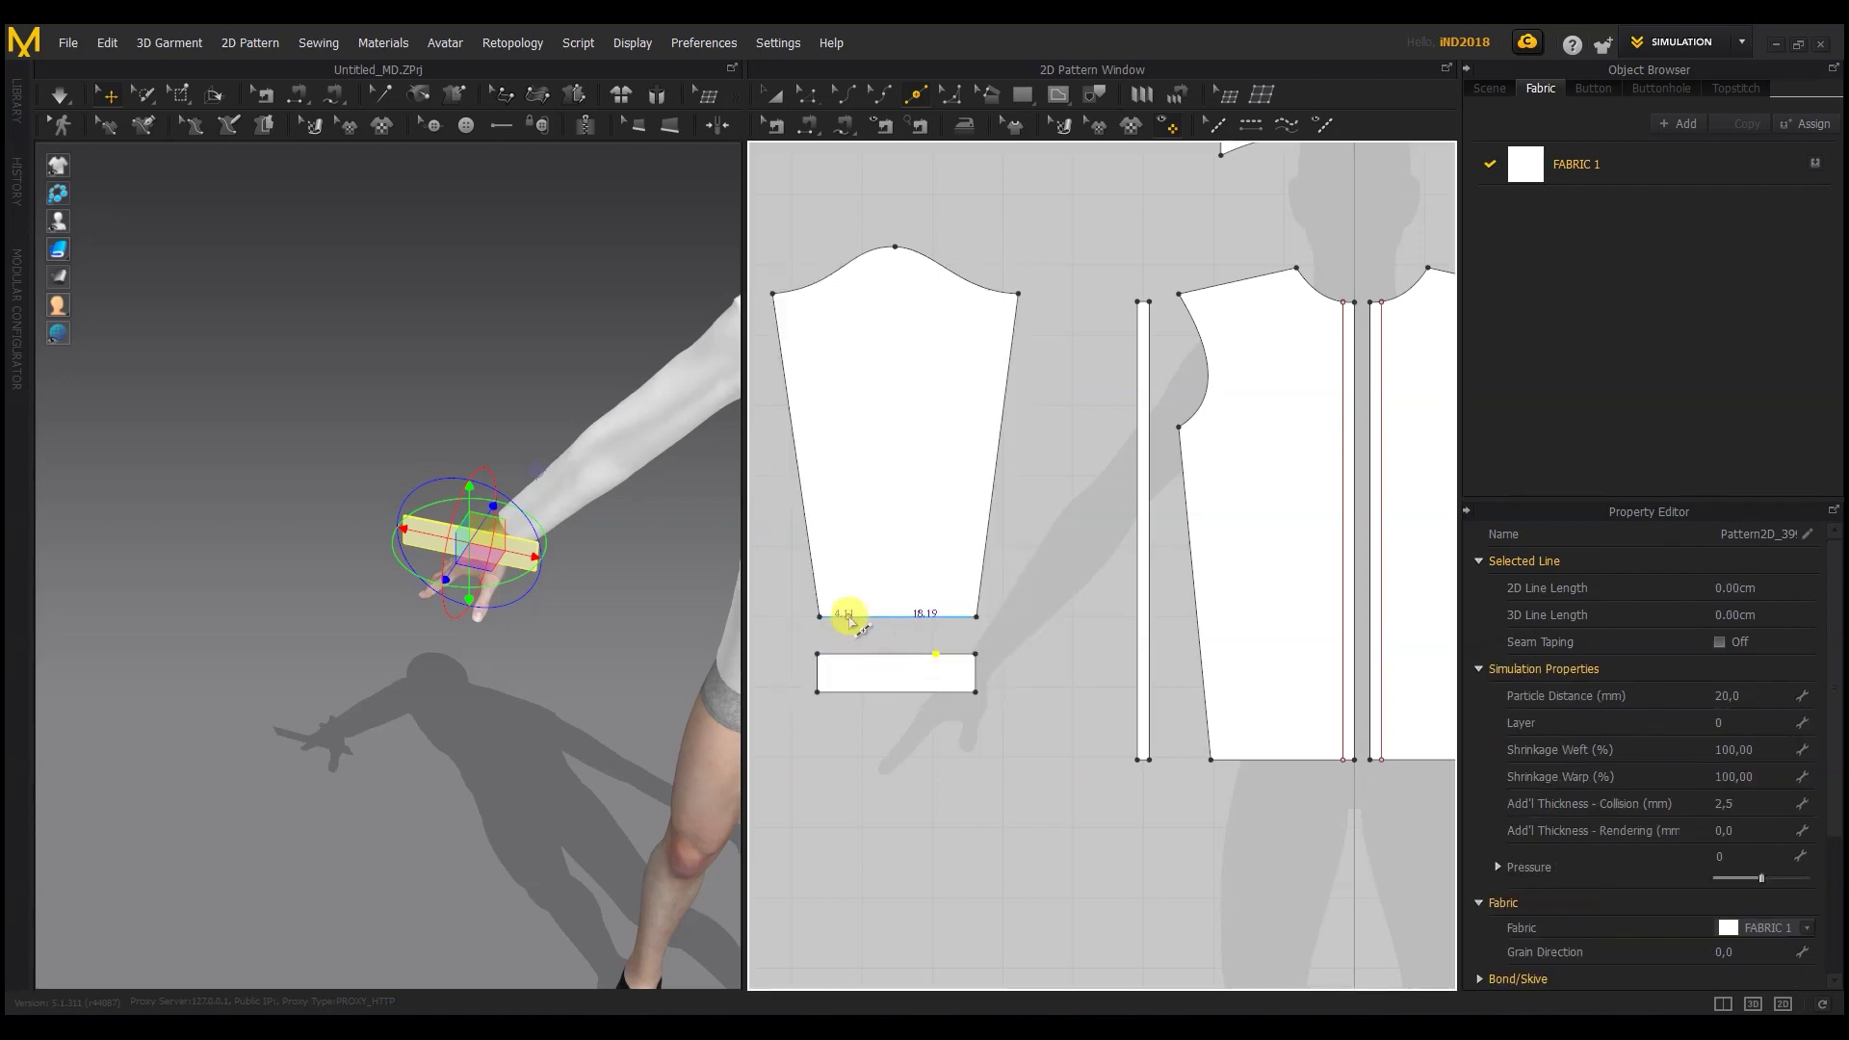
Step: Split the sleeve hem into 5.57 and 16.72 cm segments and sew the longer one to the cuff's longer upper segment
right_click(847, 616)
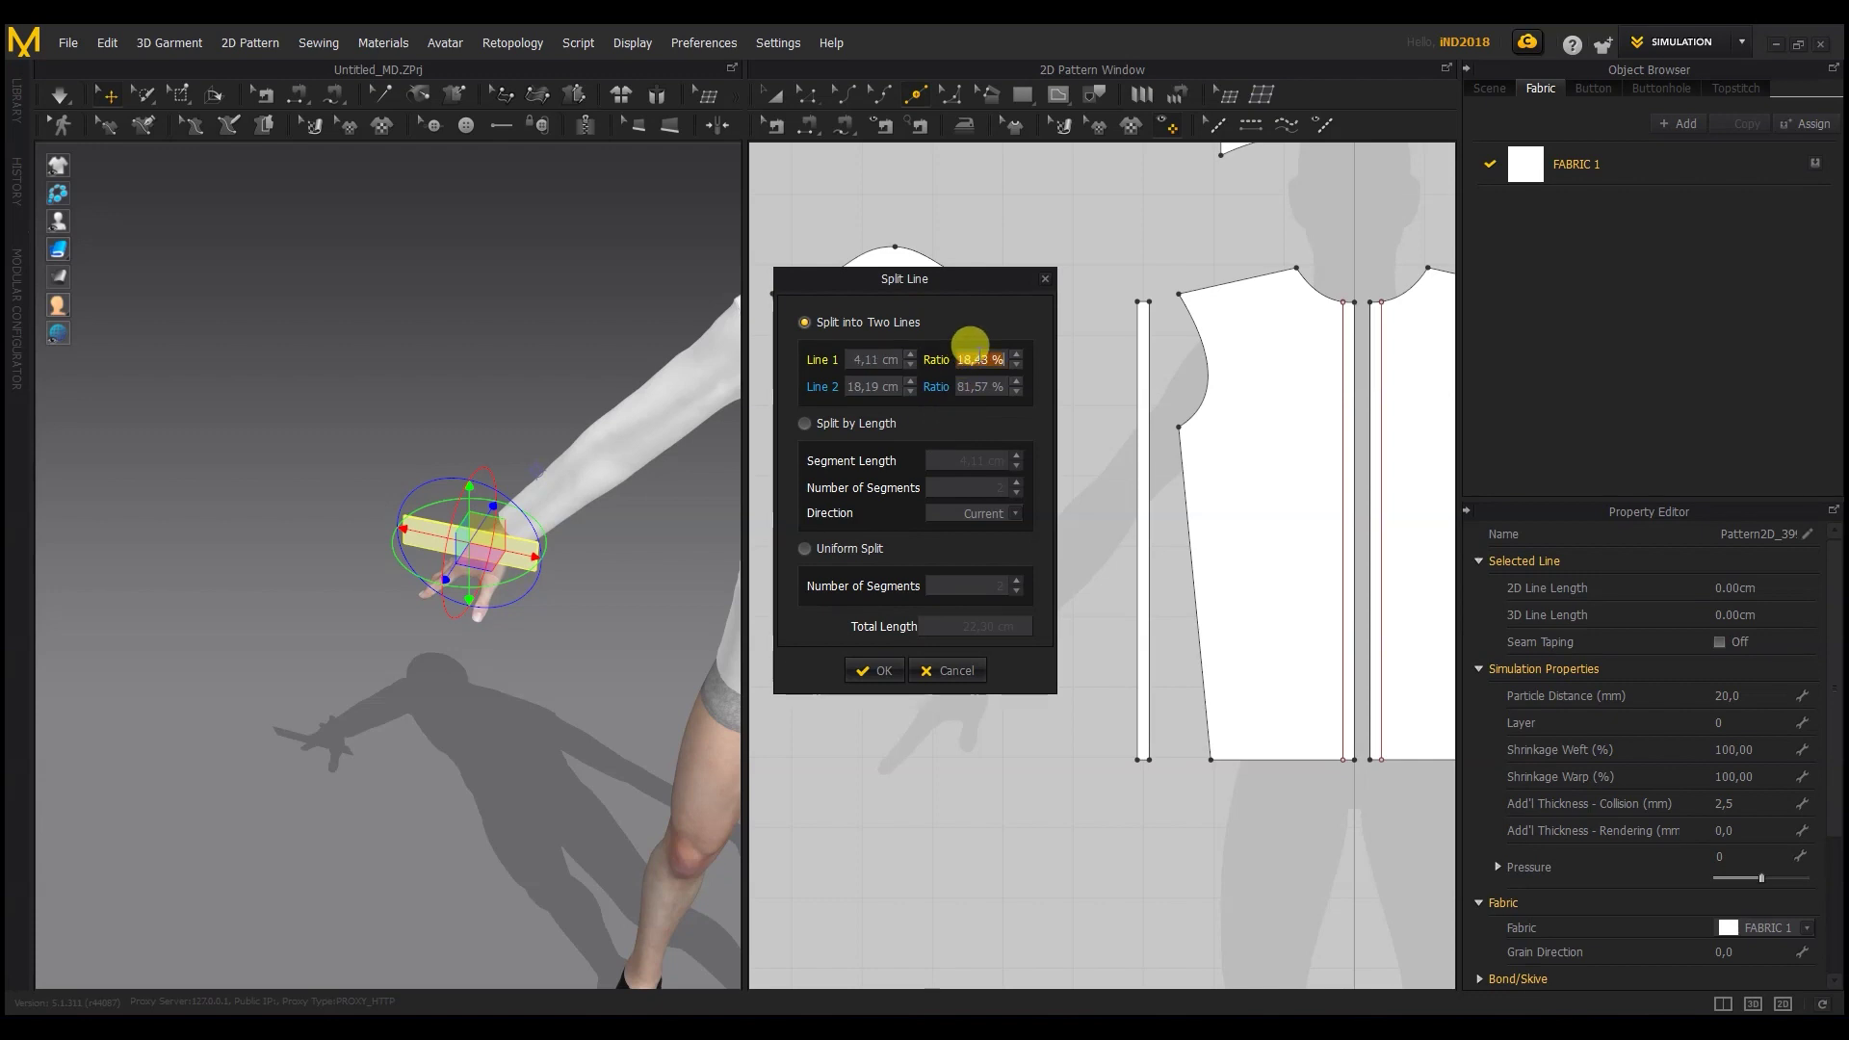
click(872, 669)
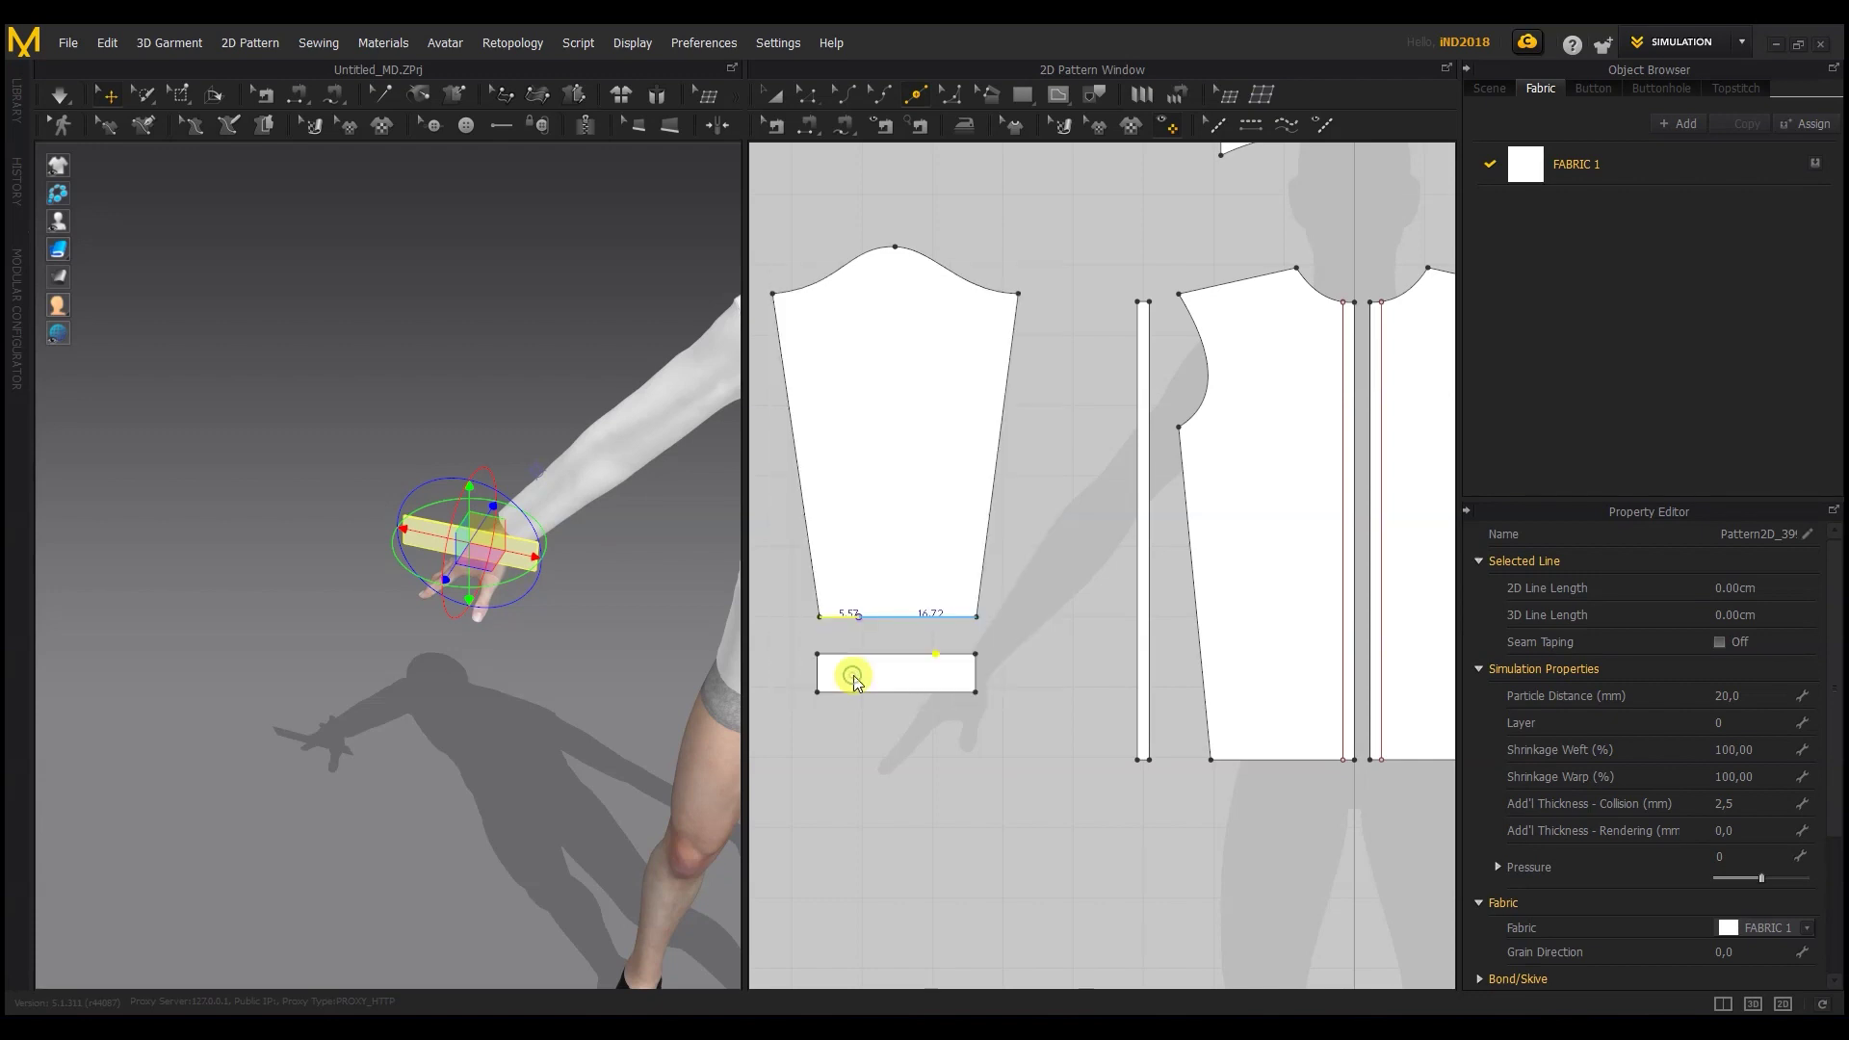
click(846, 127)
click(886, 616)
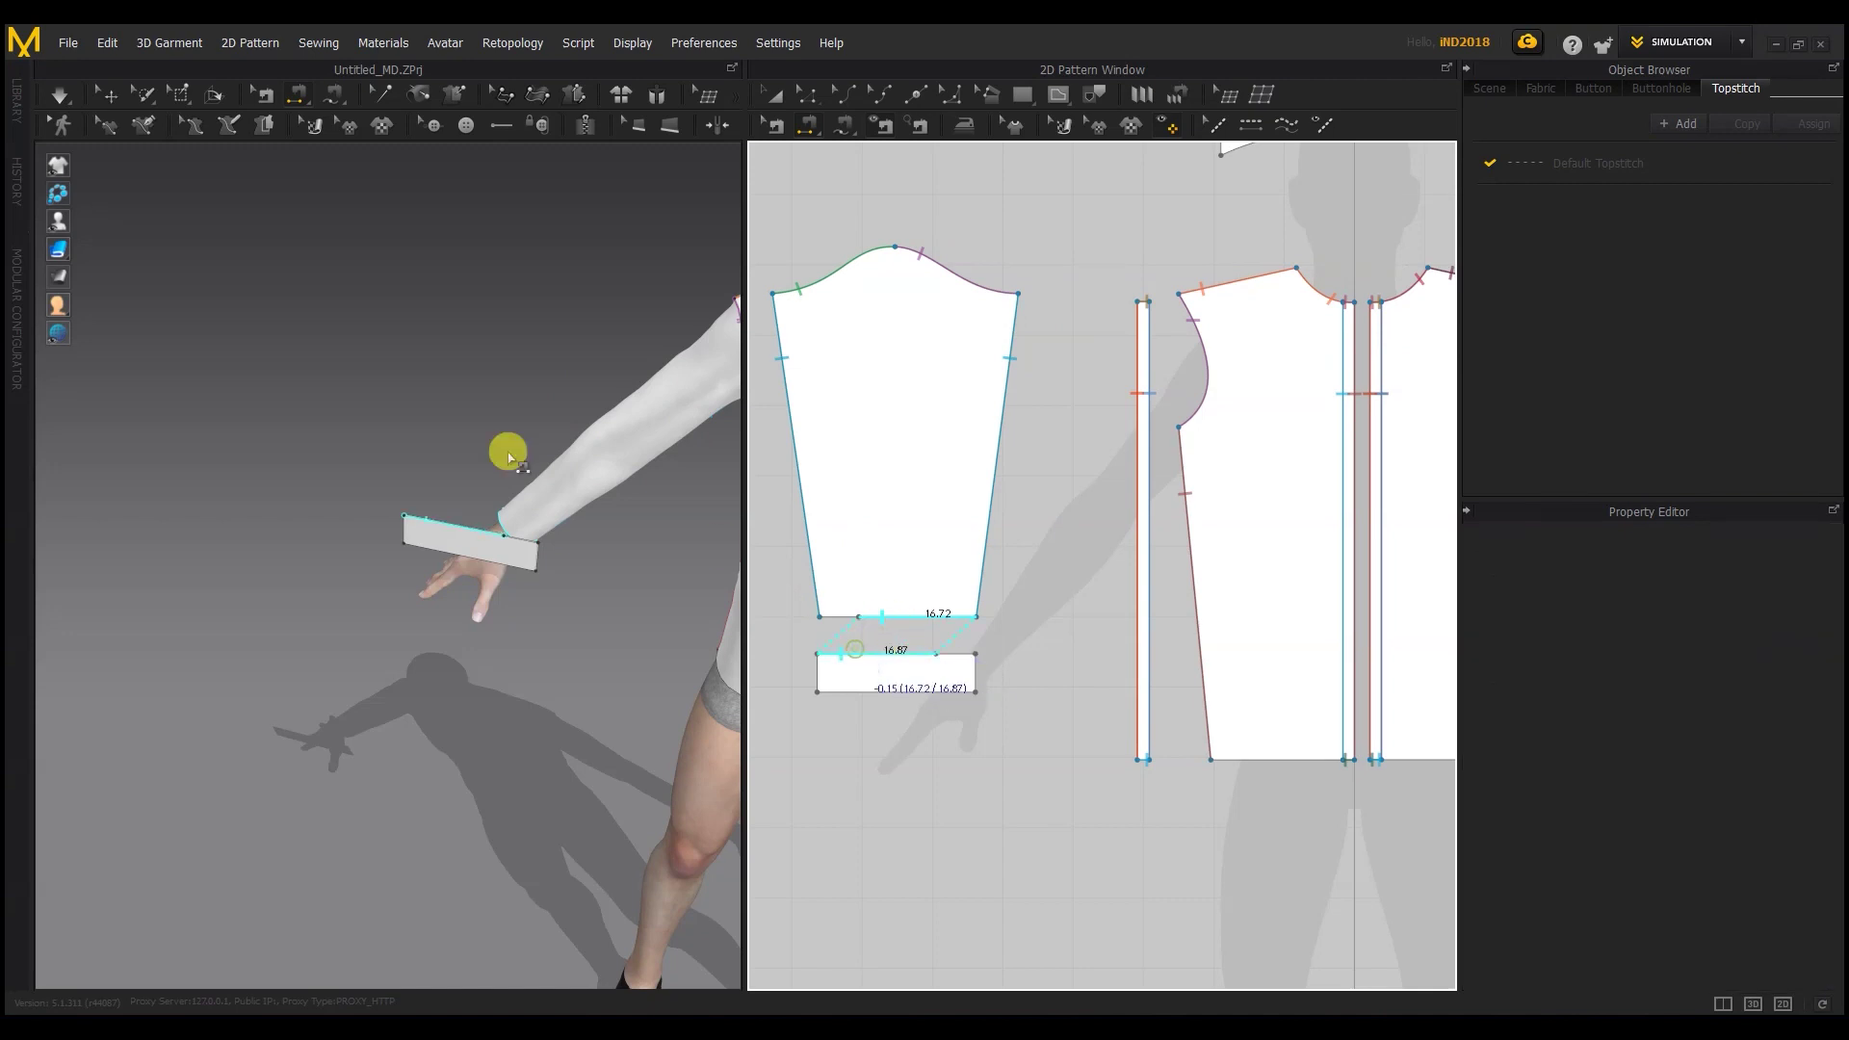
Step: Simulate the shirt to draw the sewn cuff onto the sleeve end
click(61, 98)
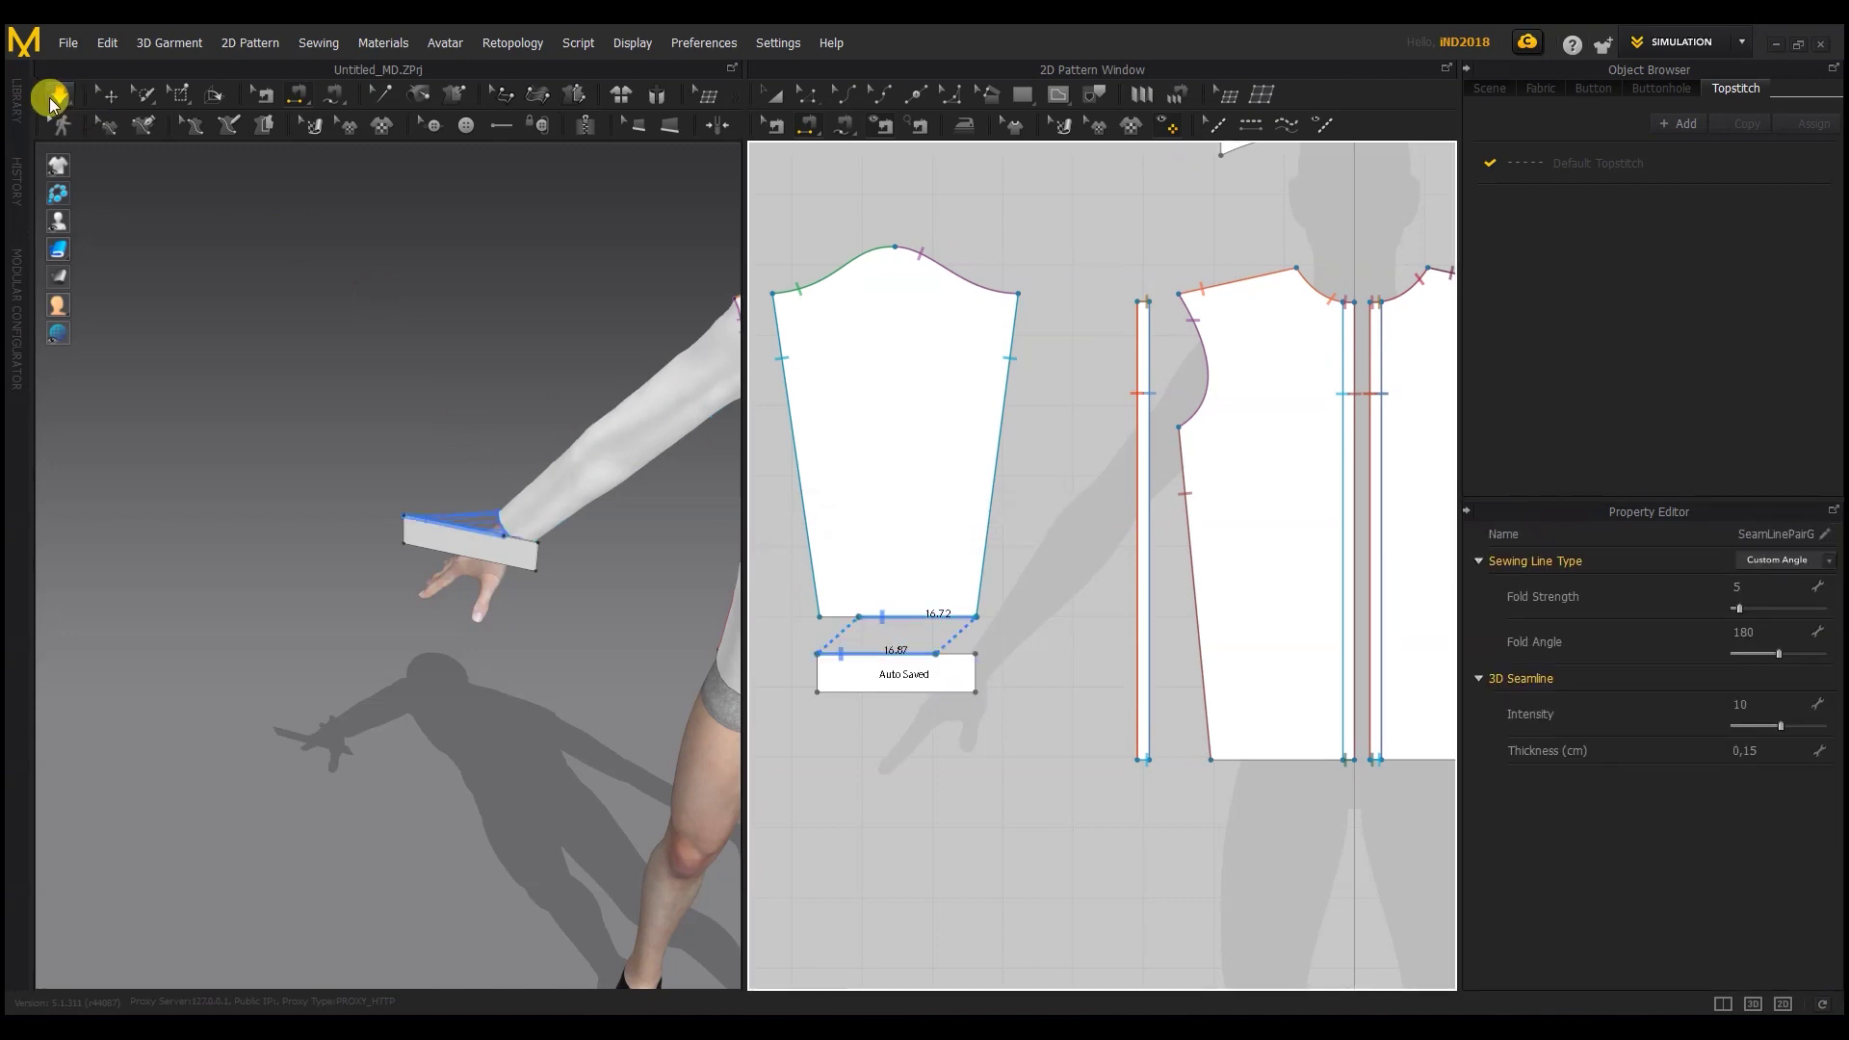
click(58, 97)
right_drag(404, 441, 417, 607)
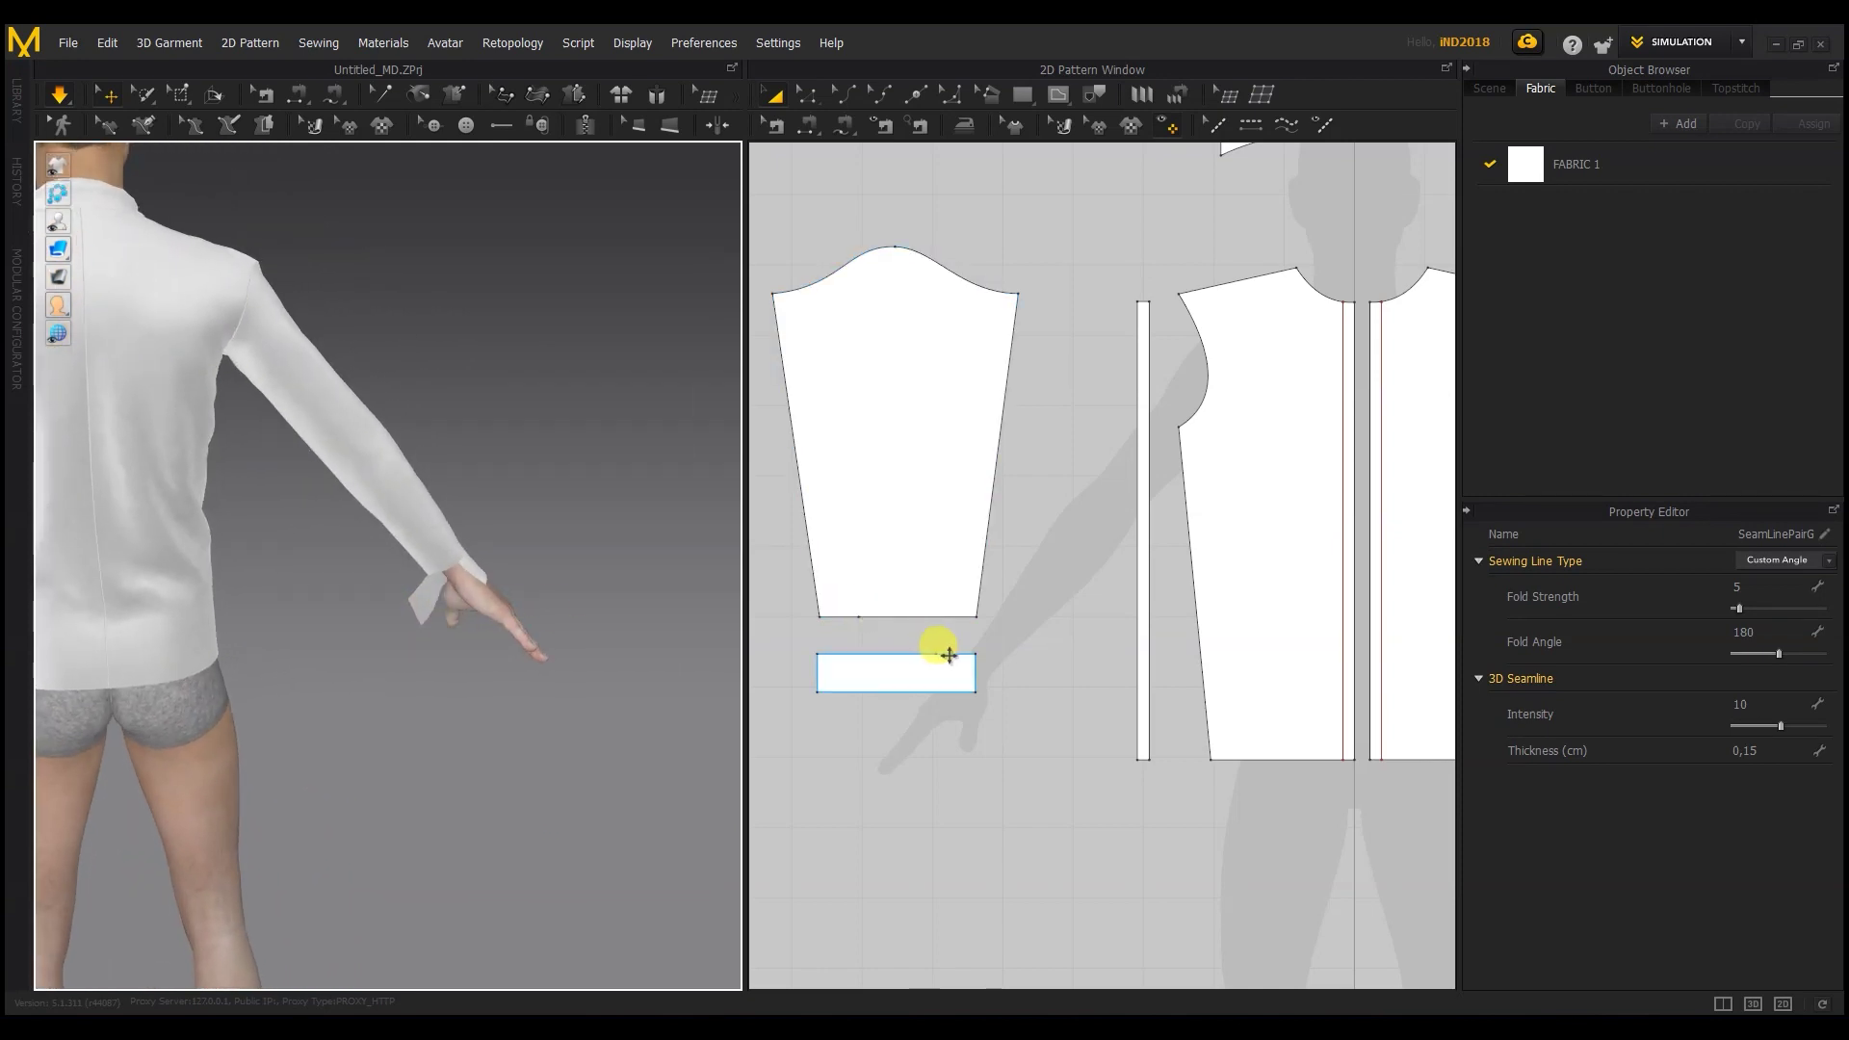
Step: Sew the sleeve hem's short segment to the cuff's short upper segment and simulate to wrap the cuff around the wrist
click(807, 126)
click(828, 617)
click(950, 653)
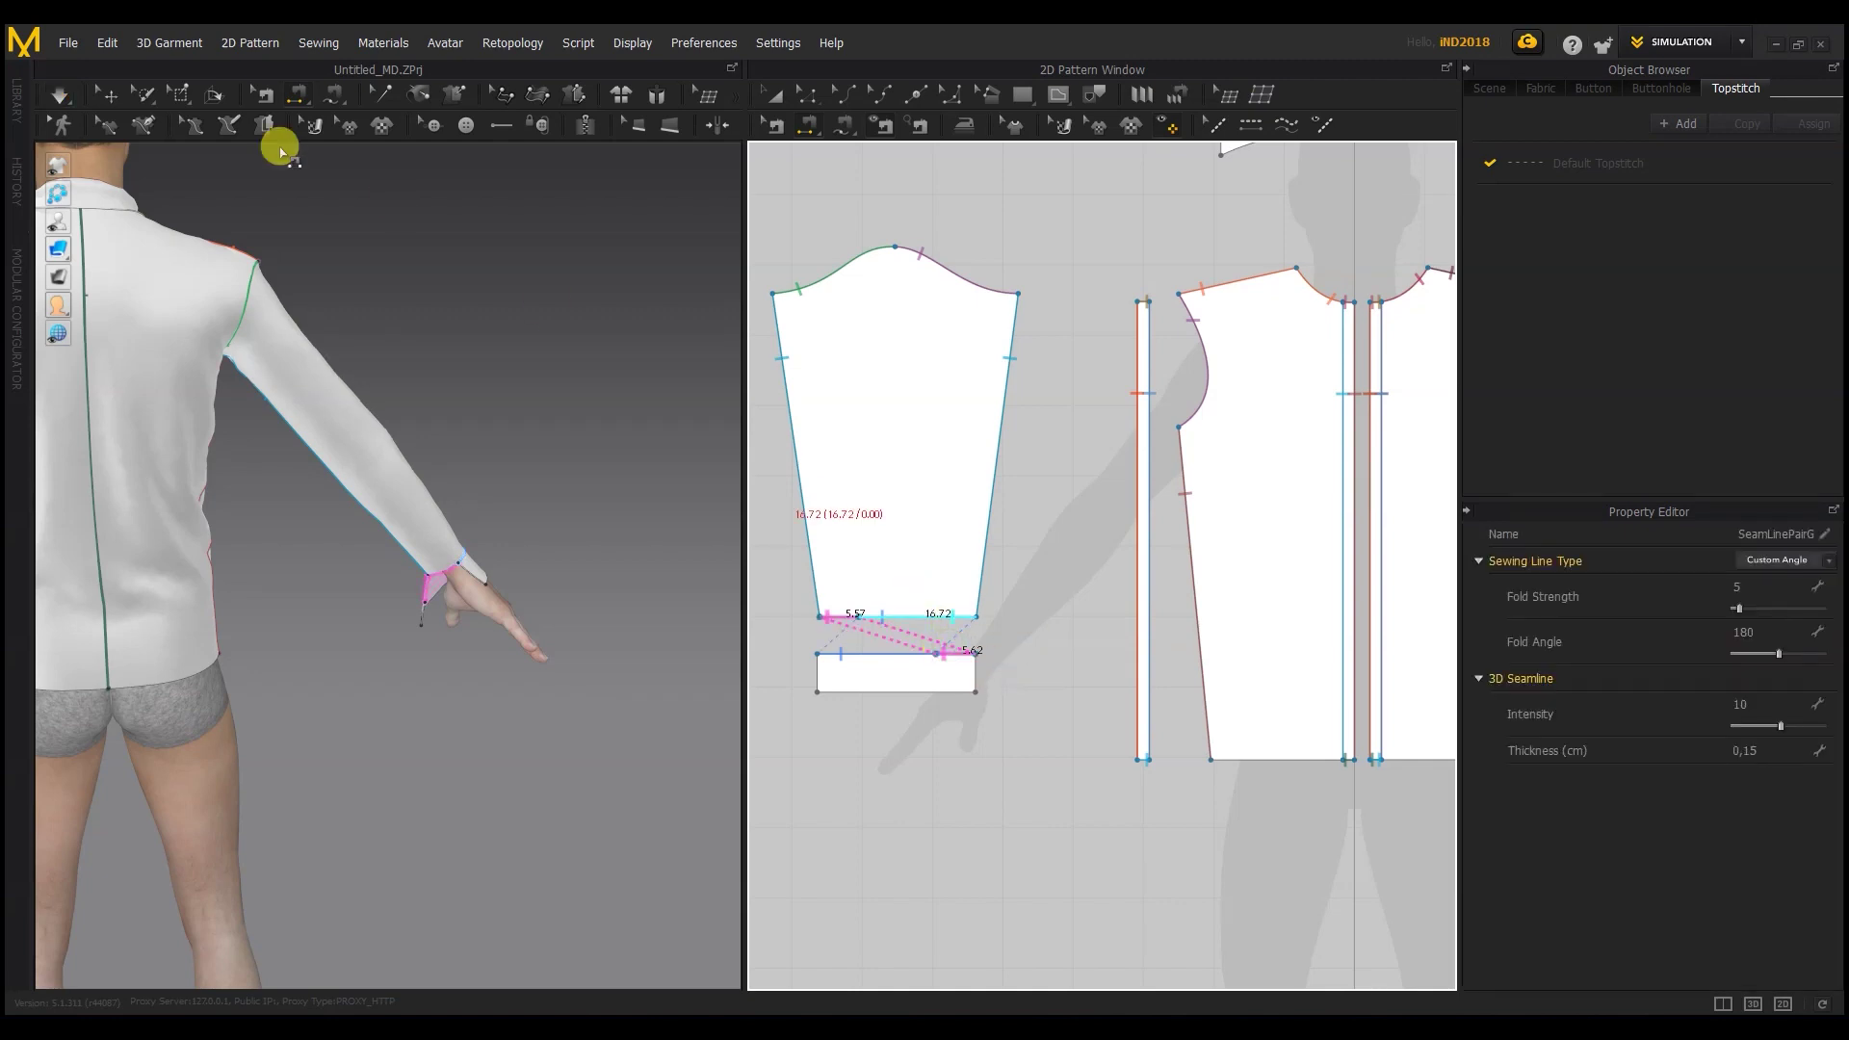
click(52, 91)
right_drag(289, 412, 404, 569)
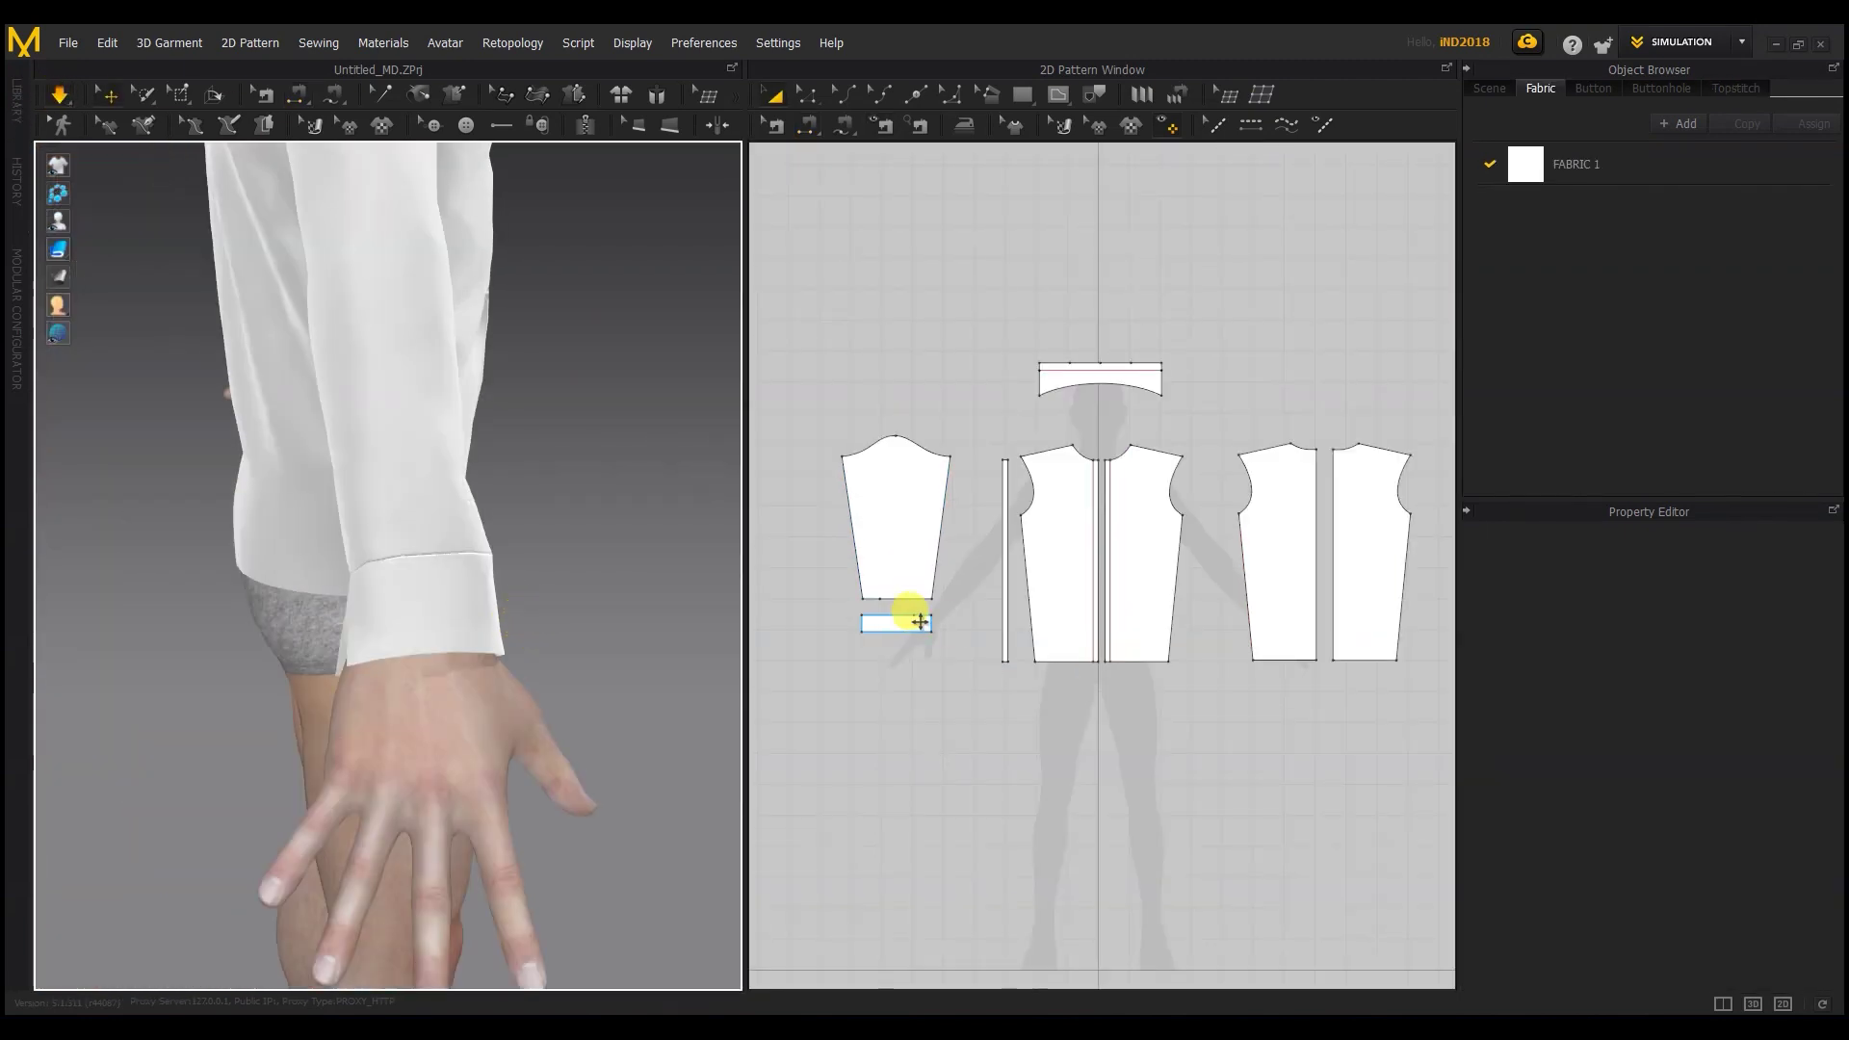
Step: Draw a small internal rectangle about 1.4 cm wide inside the cuff pattern near its left end
scroll(908, 610, up, 5)
click(1022, 96)
click(1058, 95)
click(1074, 157)
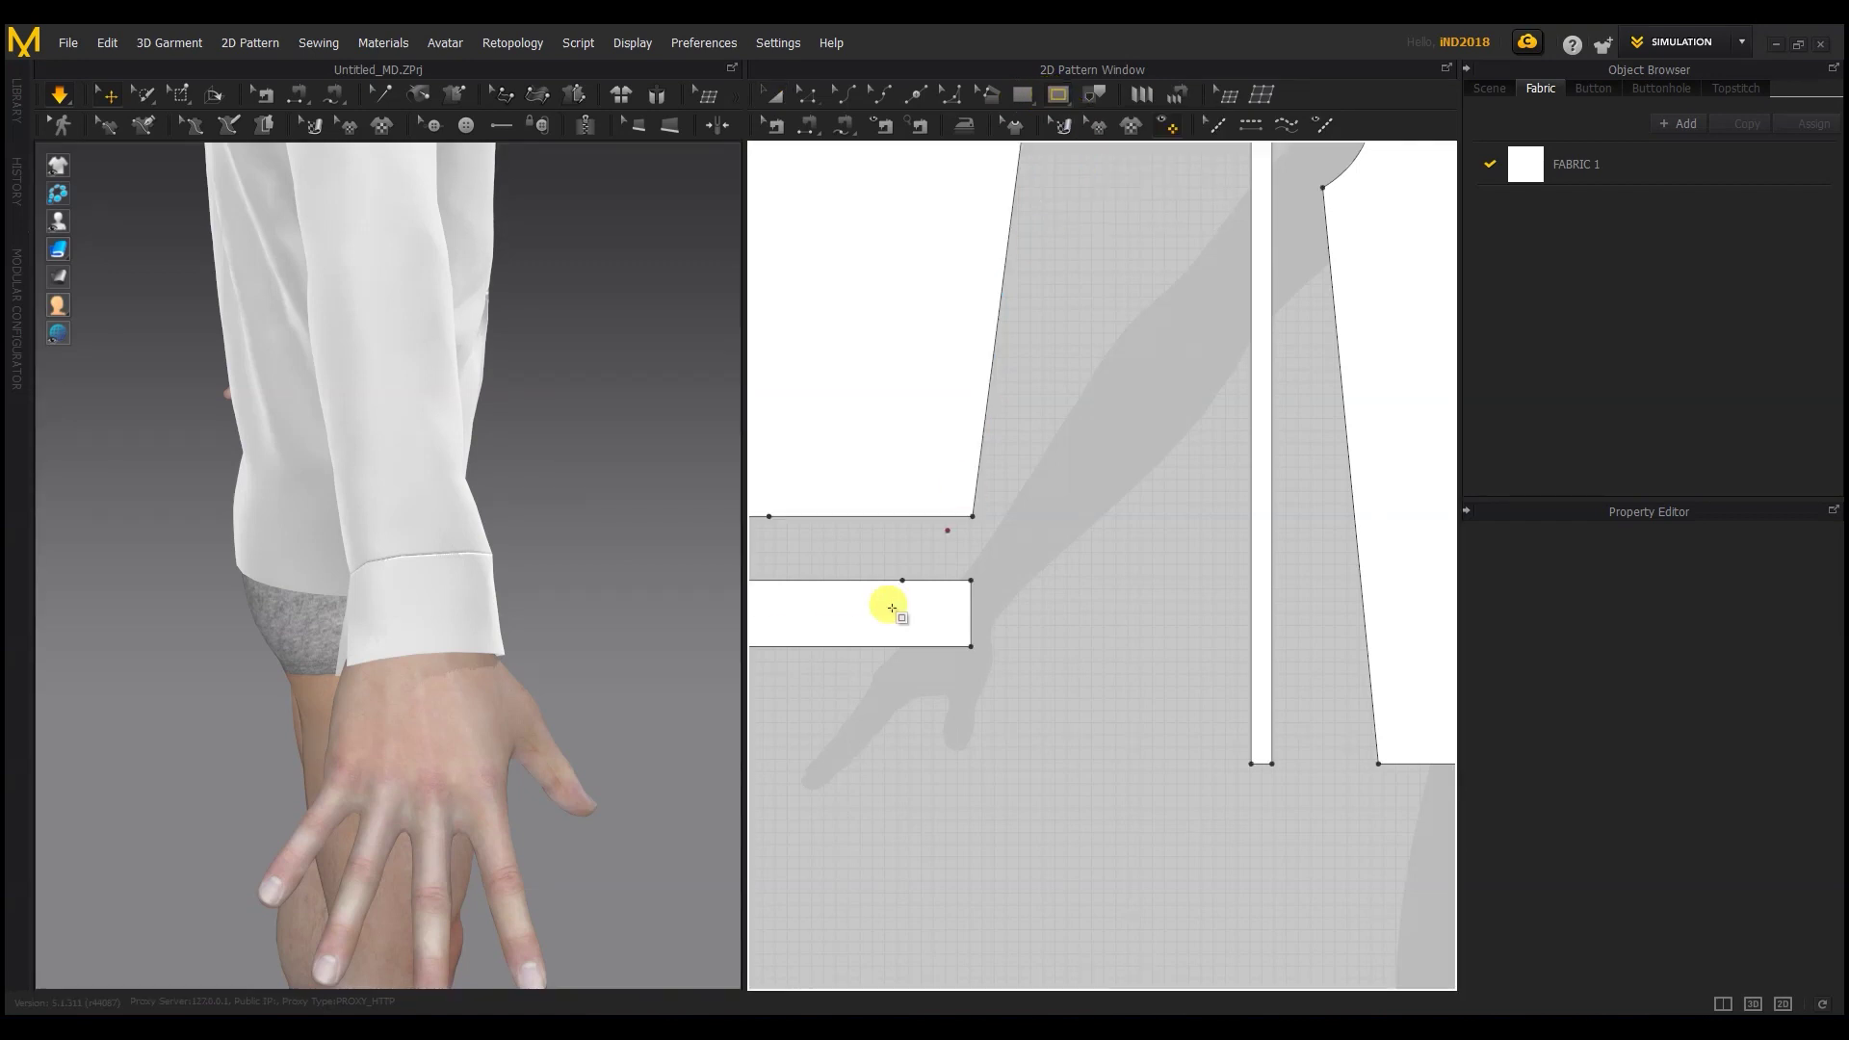
right_drag(772, 612, 865, 579)
drag(807, 572, 820, 587)
scroll(819, 589, up, 3)
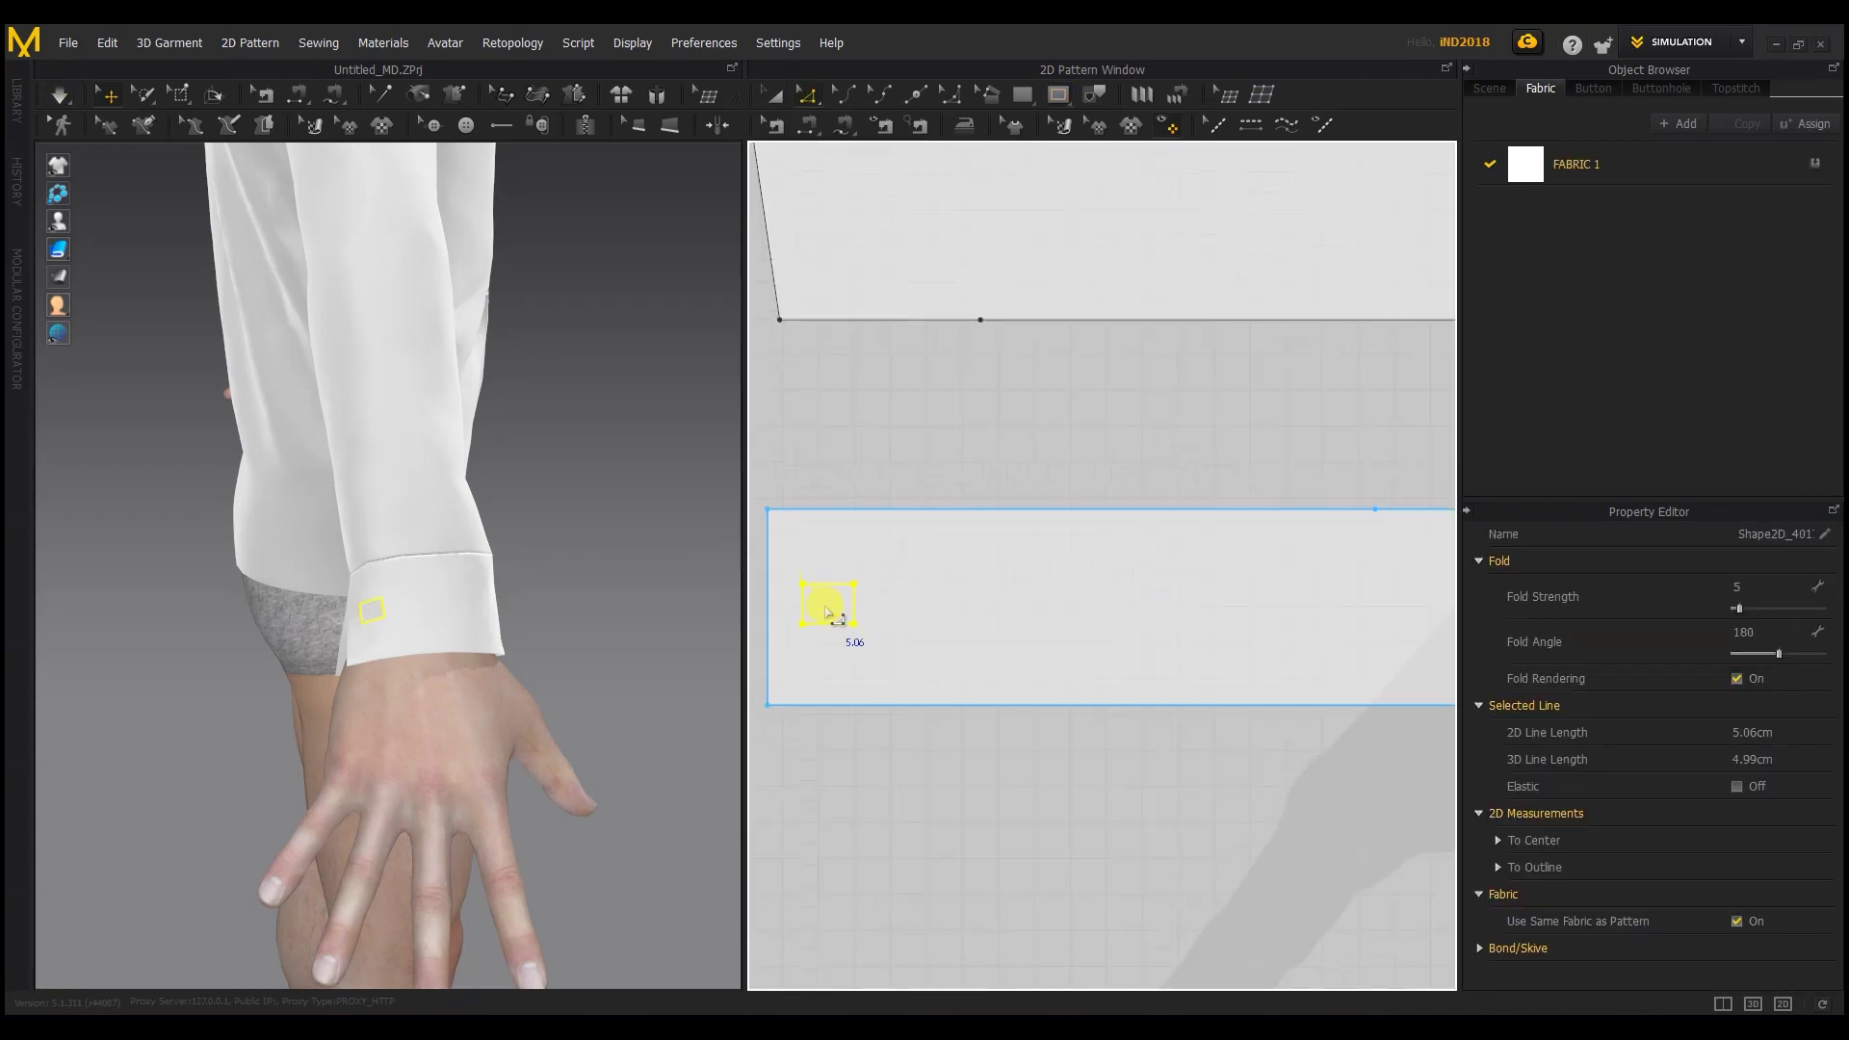
Step: Copy the small internal rectangle and paste it level with the original near the cuff's right end
click(776, 128)
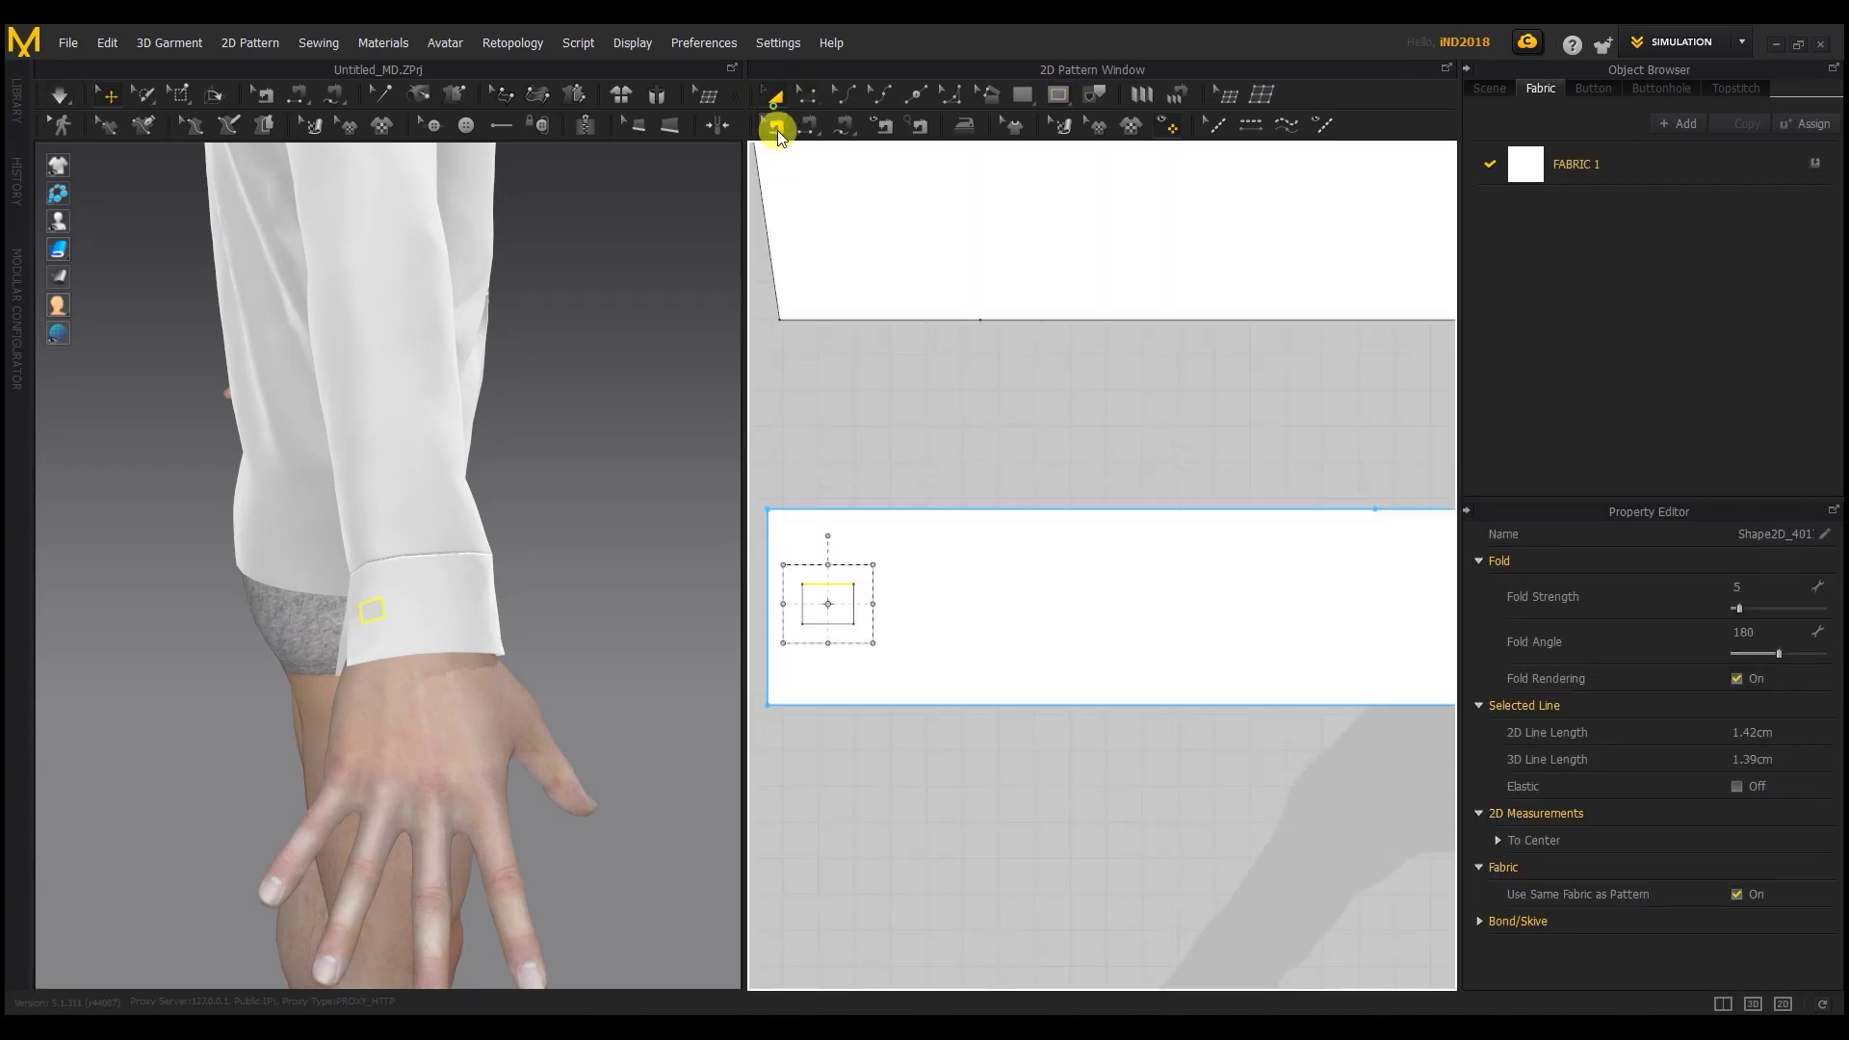
double_click(819, 588)
key(ctrl+c)
key(ctrl+v)
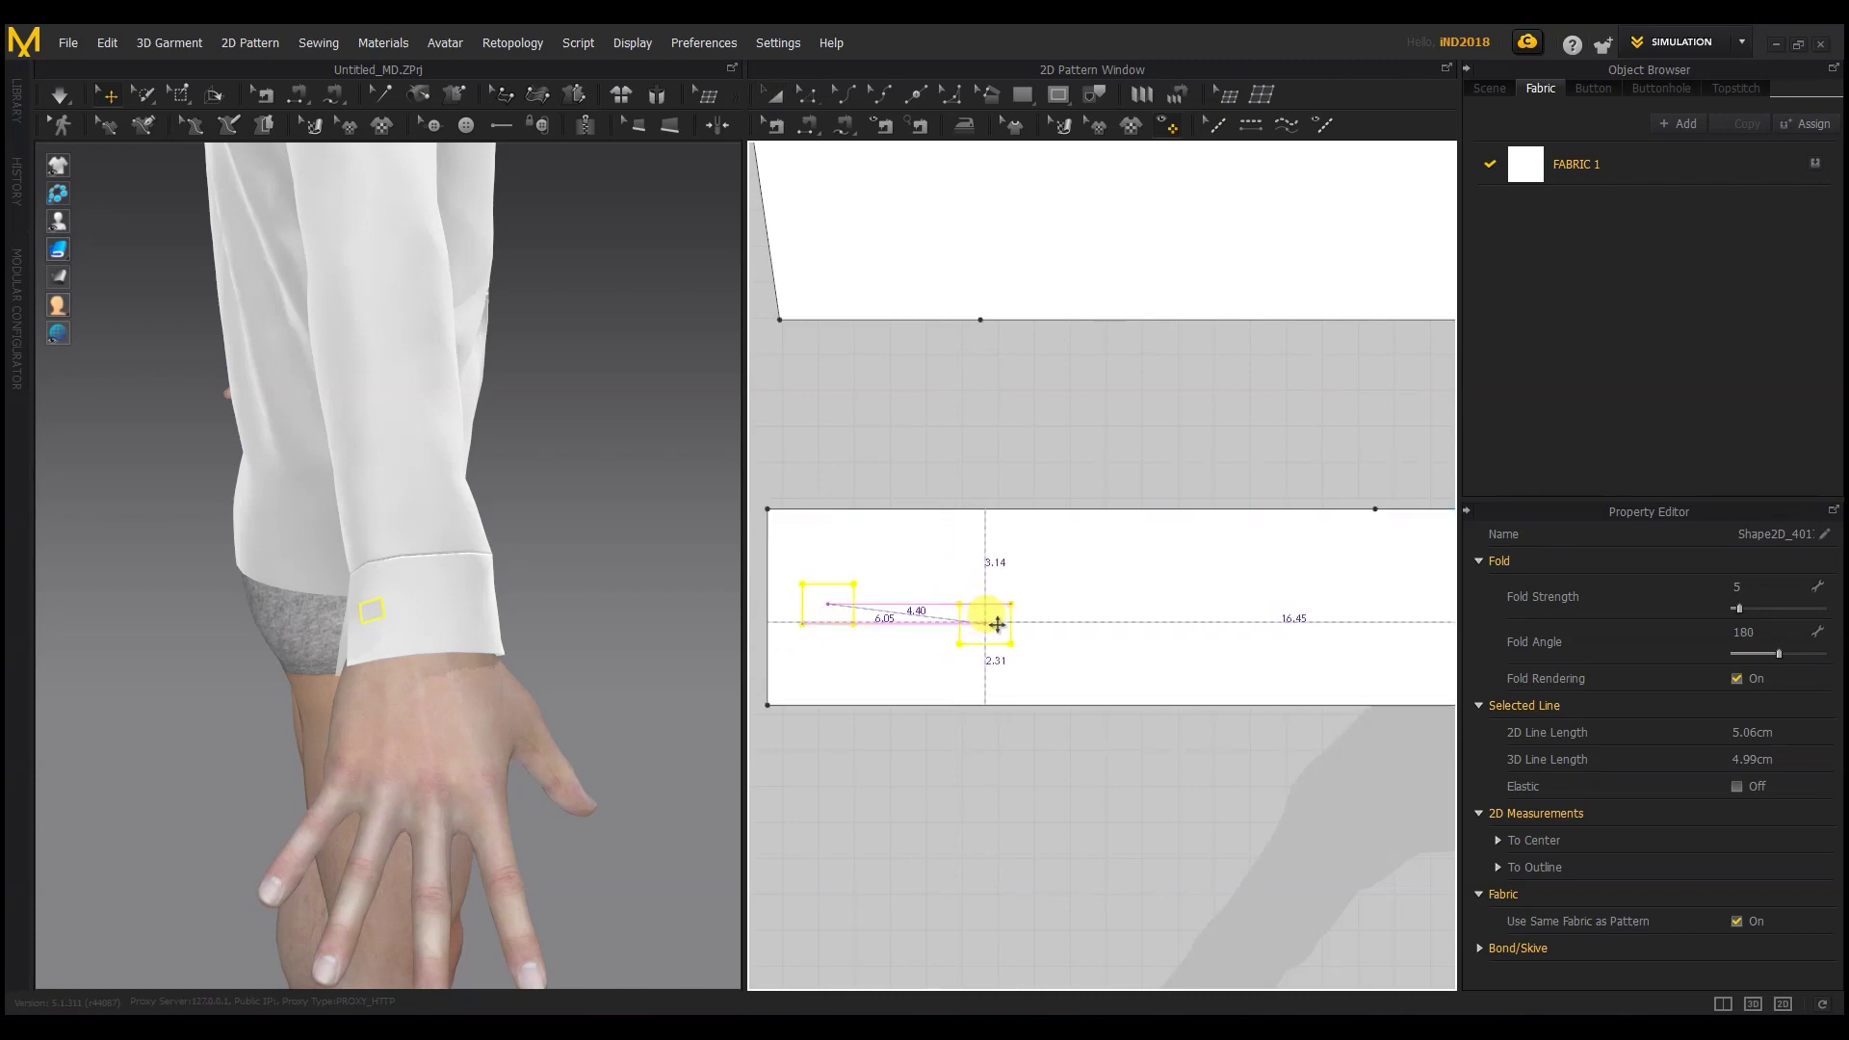
scroll(1309, 626, down, 2)
drag(1282, 601, 1318, 601)
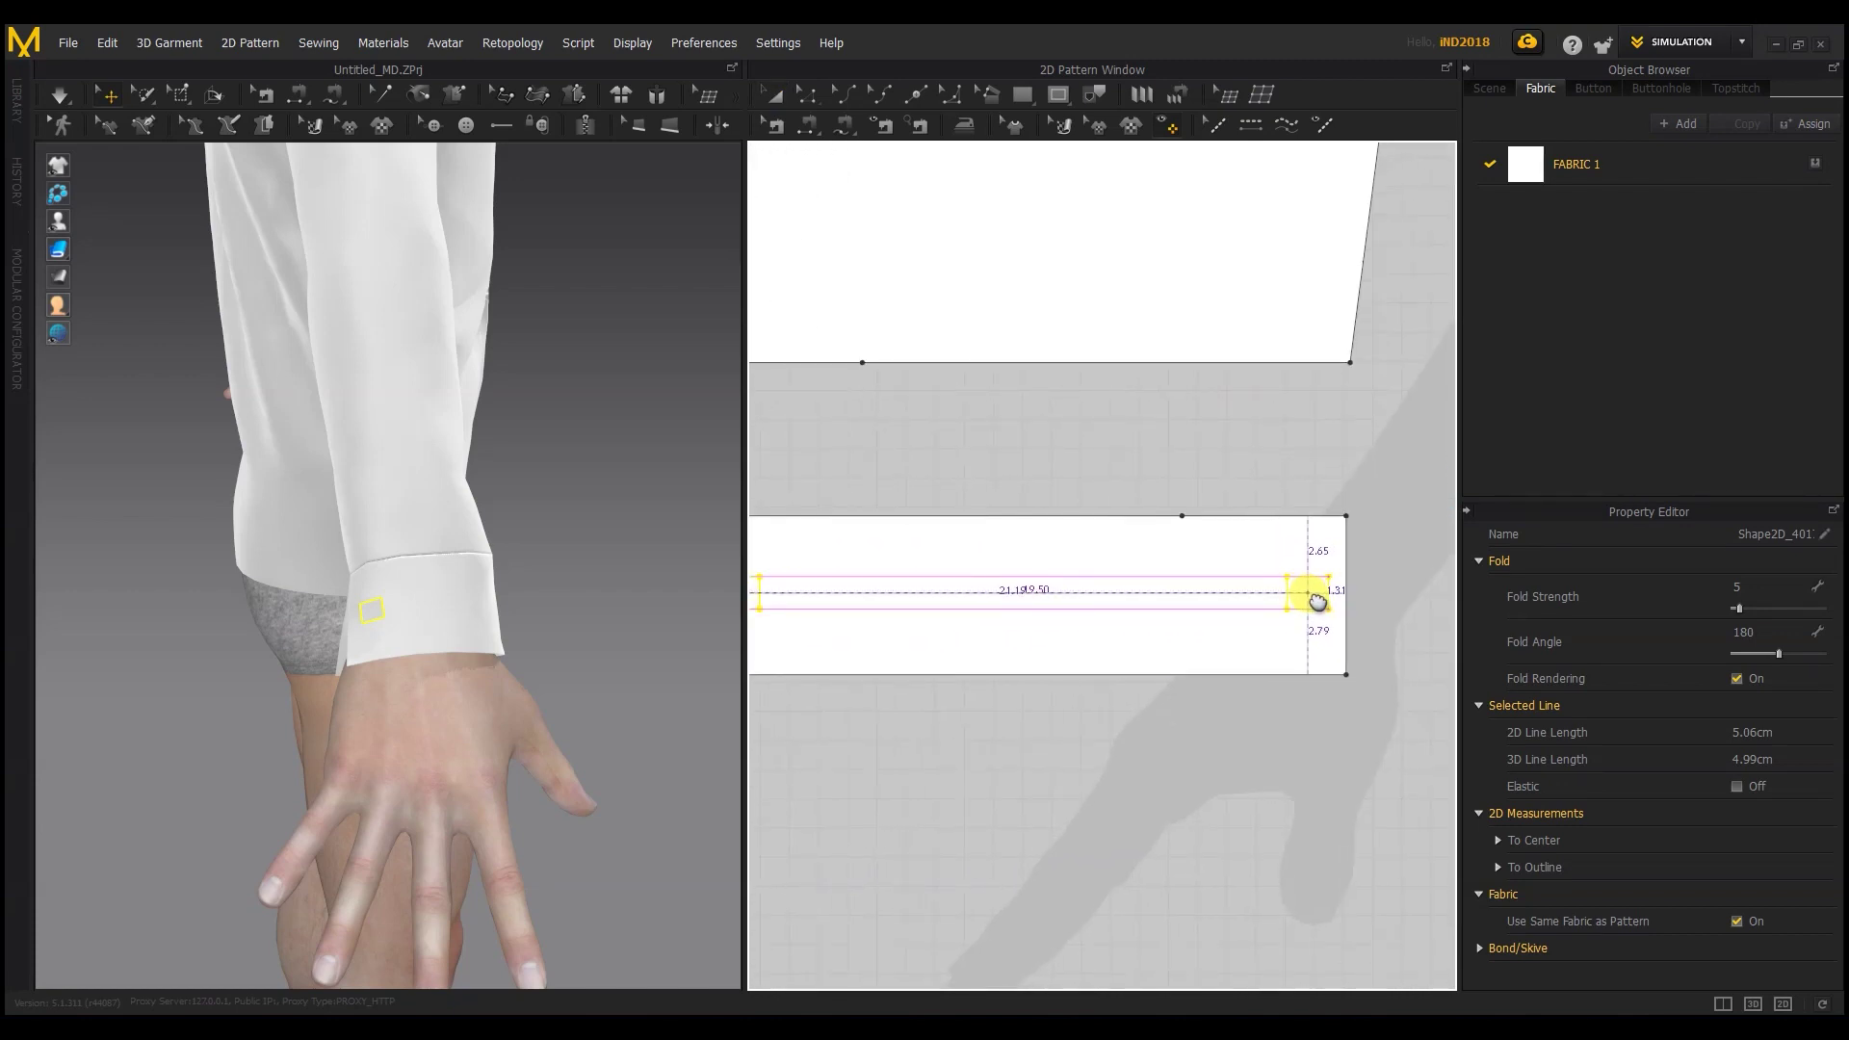
click(1297, 601)
Step: Sew the outlines of the cuff's two internal rectangles together with free sewing, so the cuff closes on itself
scroll(1210, 628, down, 3)
click(809, 126)
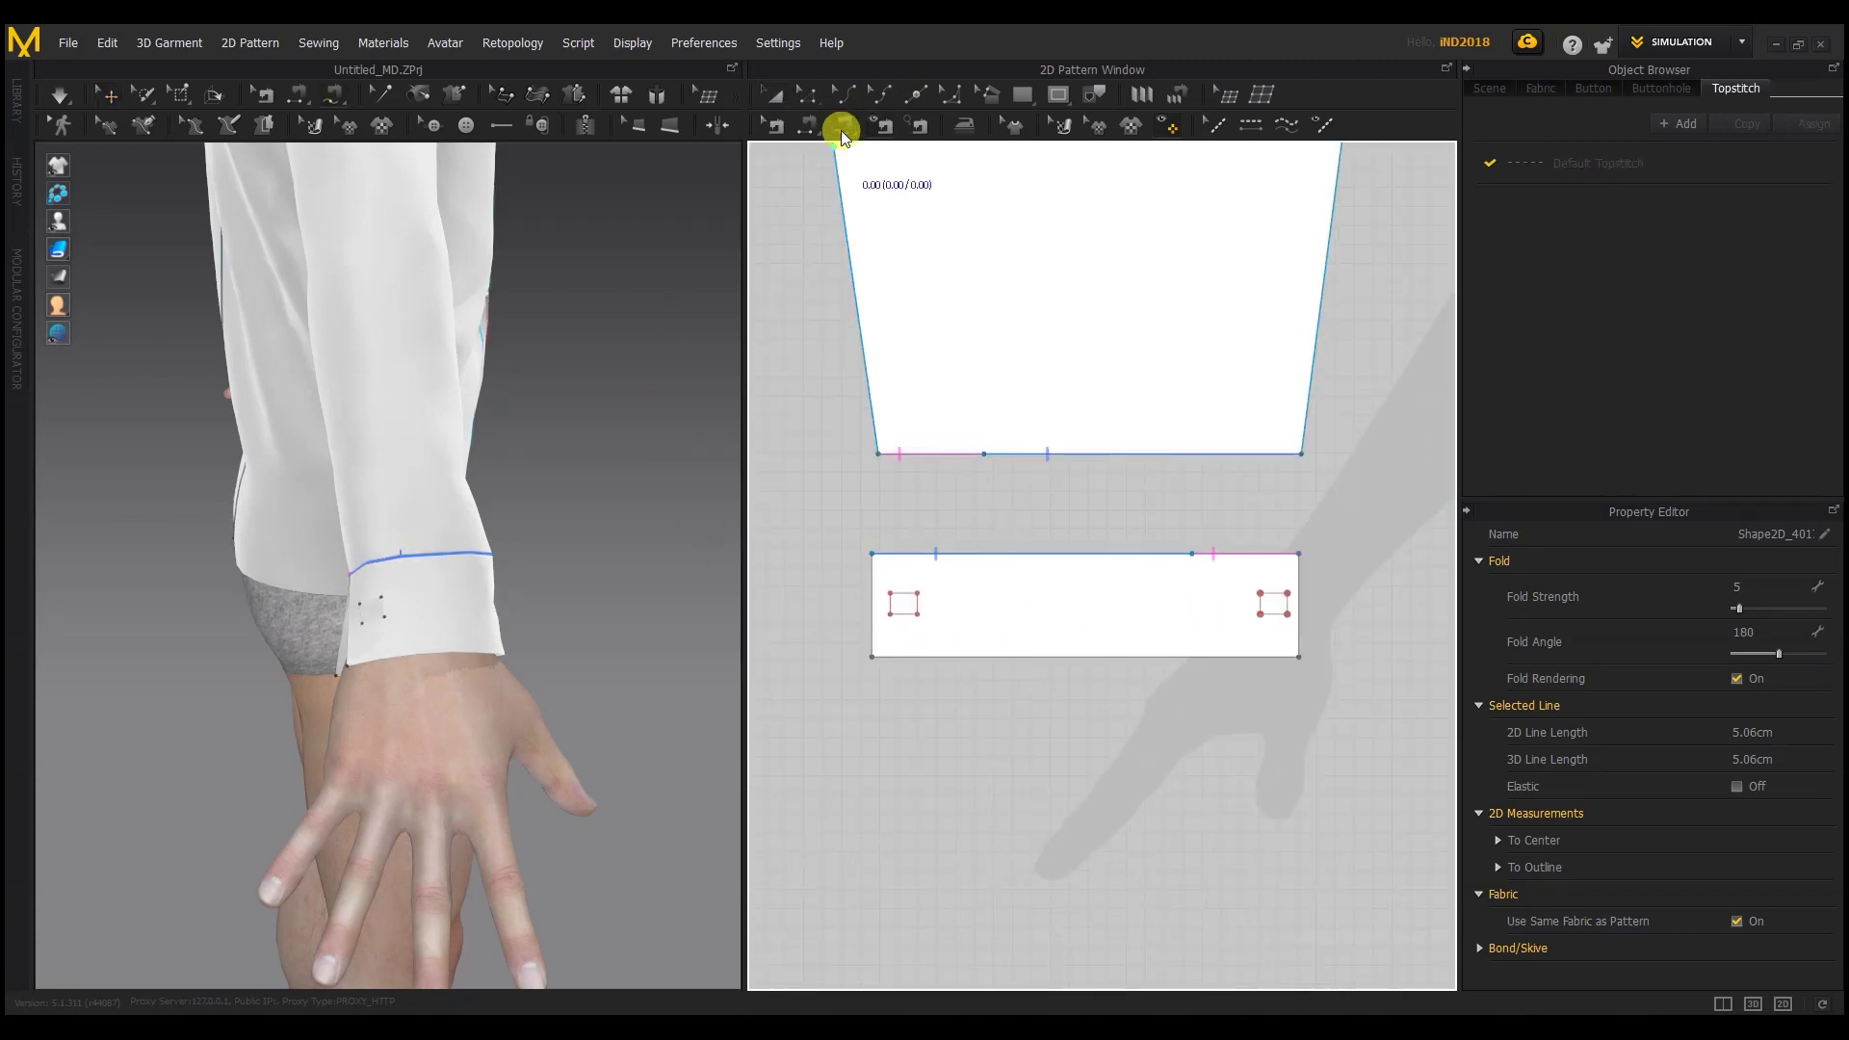
click(902, 614)
click(1272, 618)
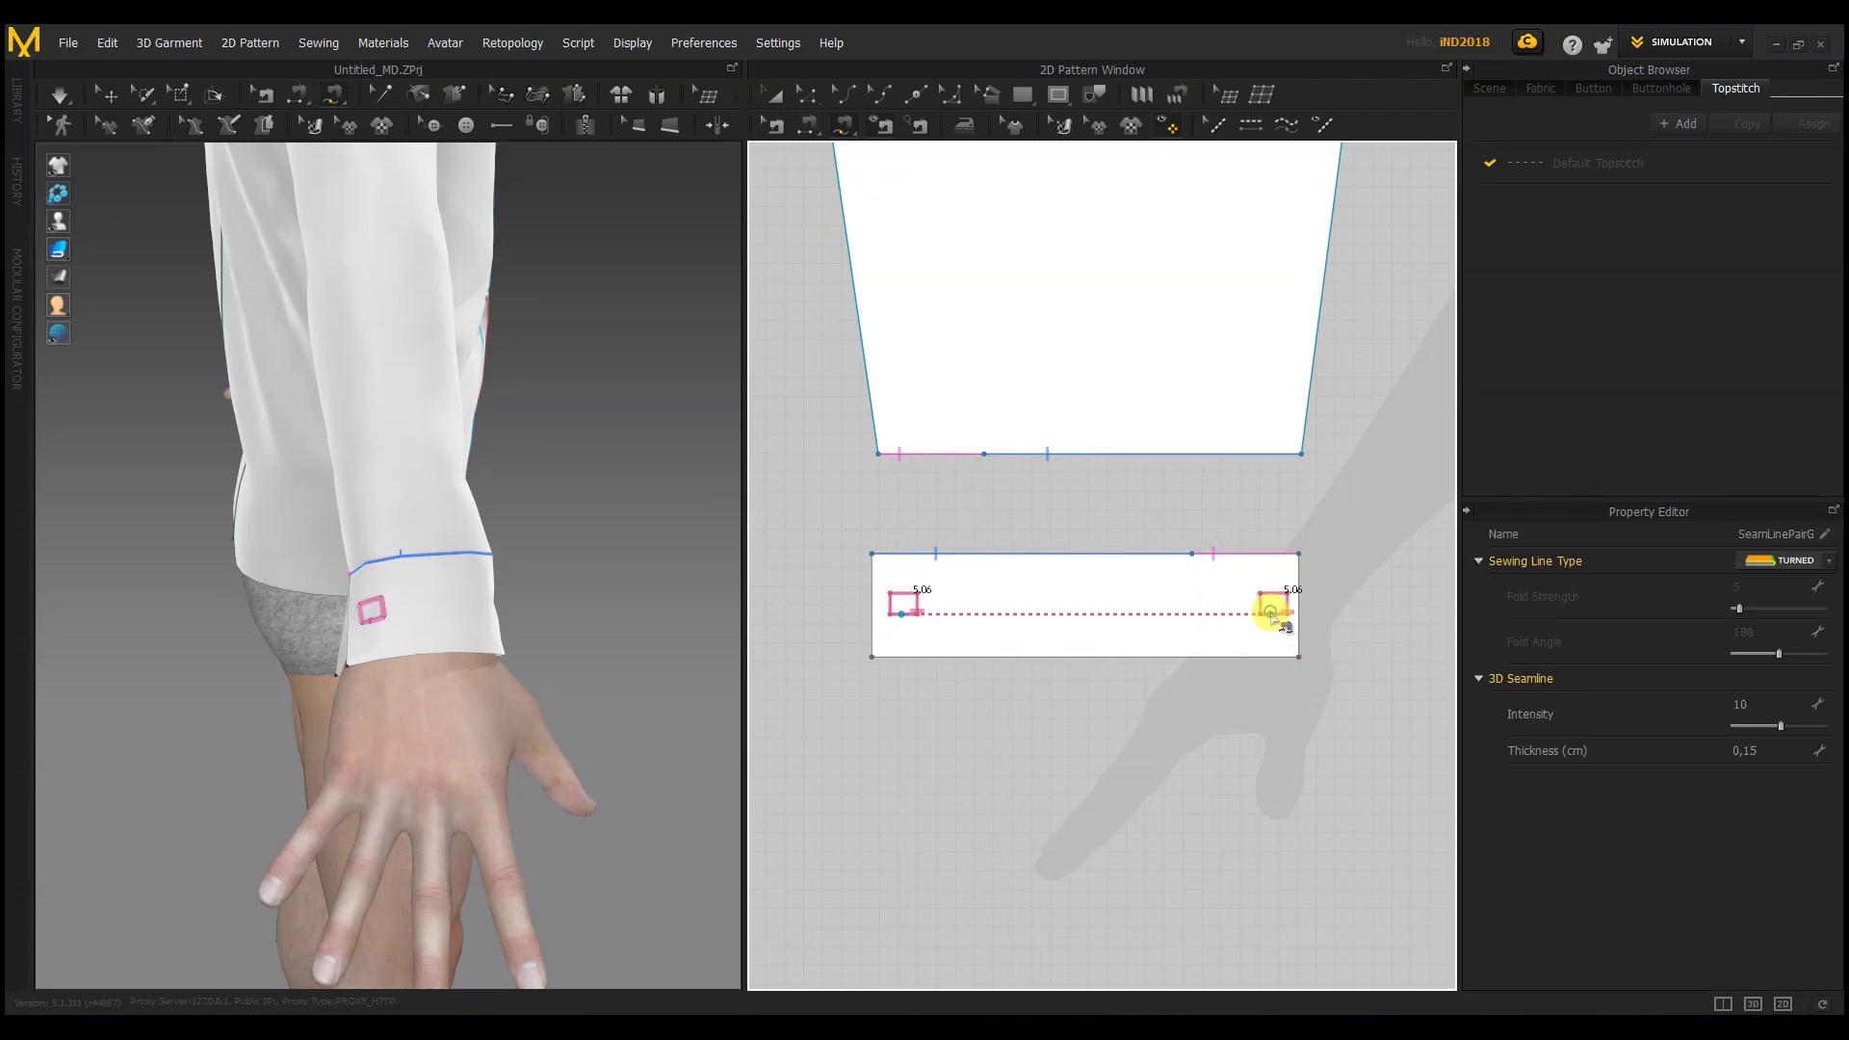
Step: Reverse the sewing direction on the cuff's left internal rectangle
right_click(918, 614)
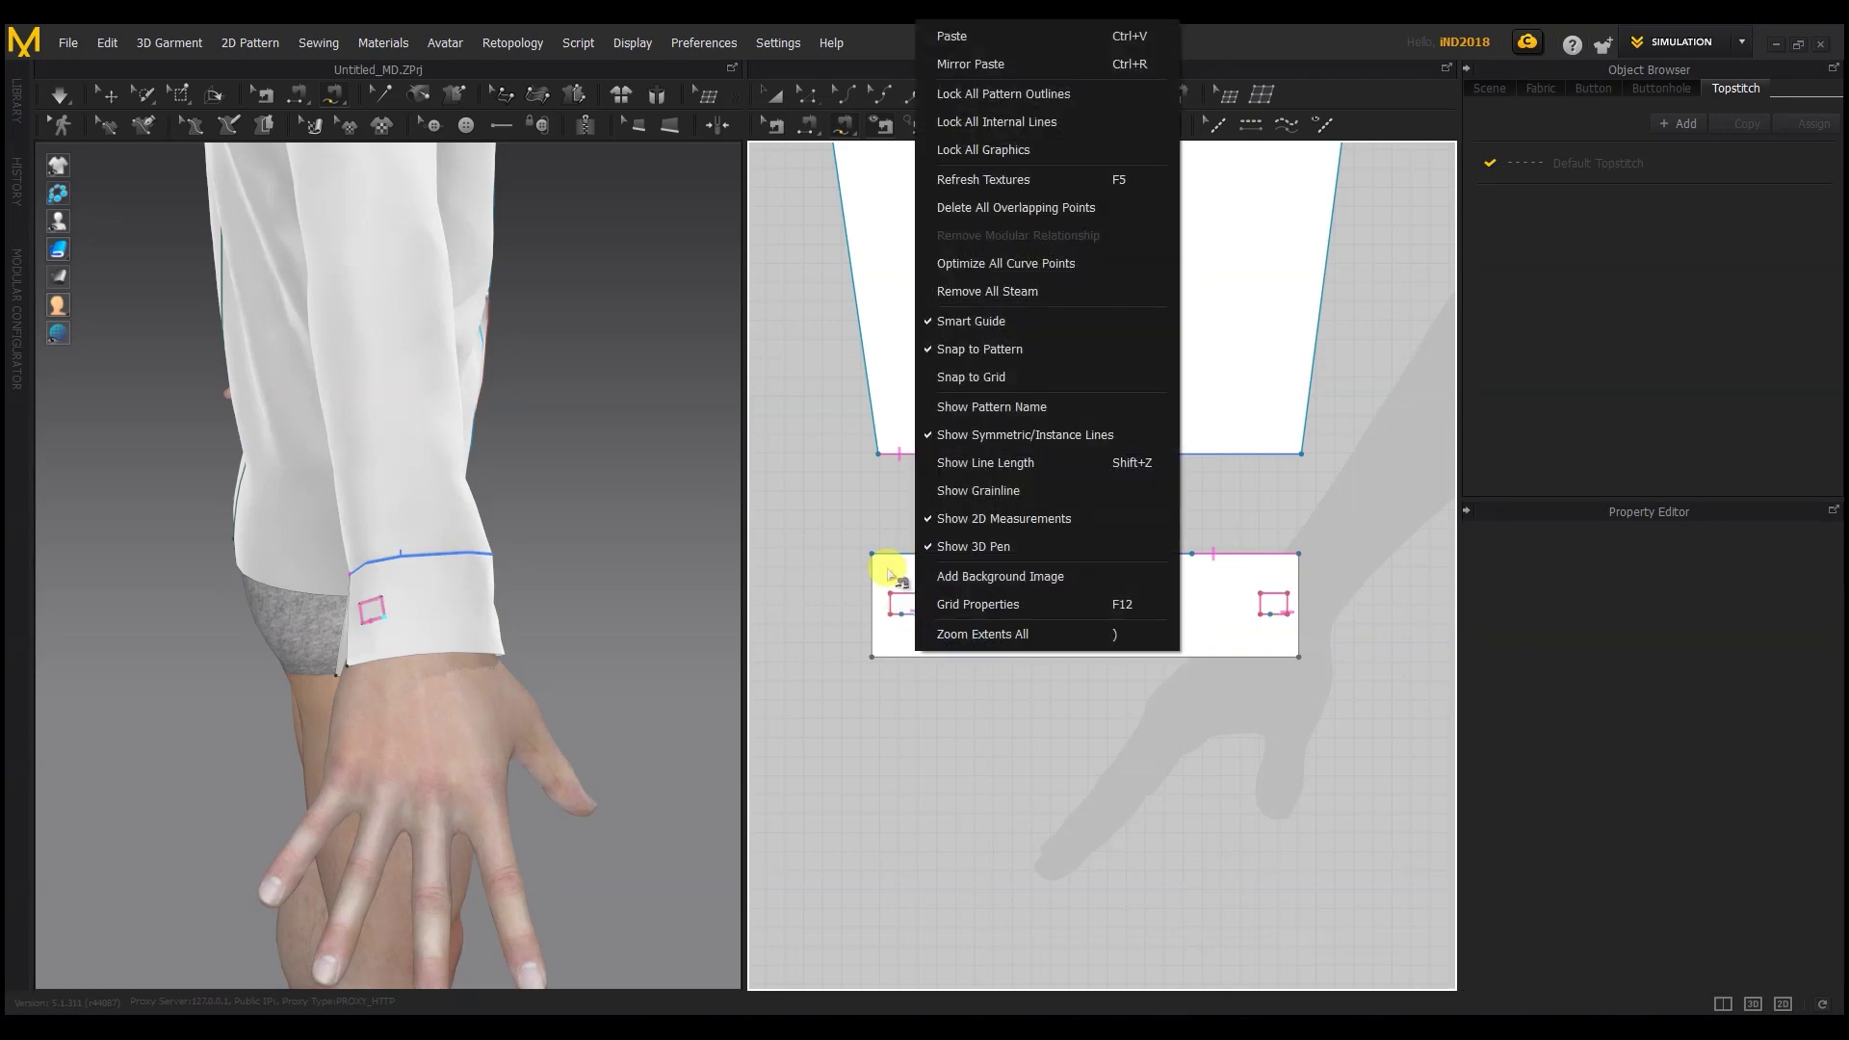
click(811, 125)
click(917, 614)
right_click(918, 613)
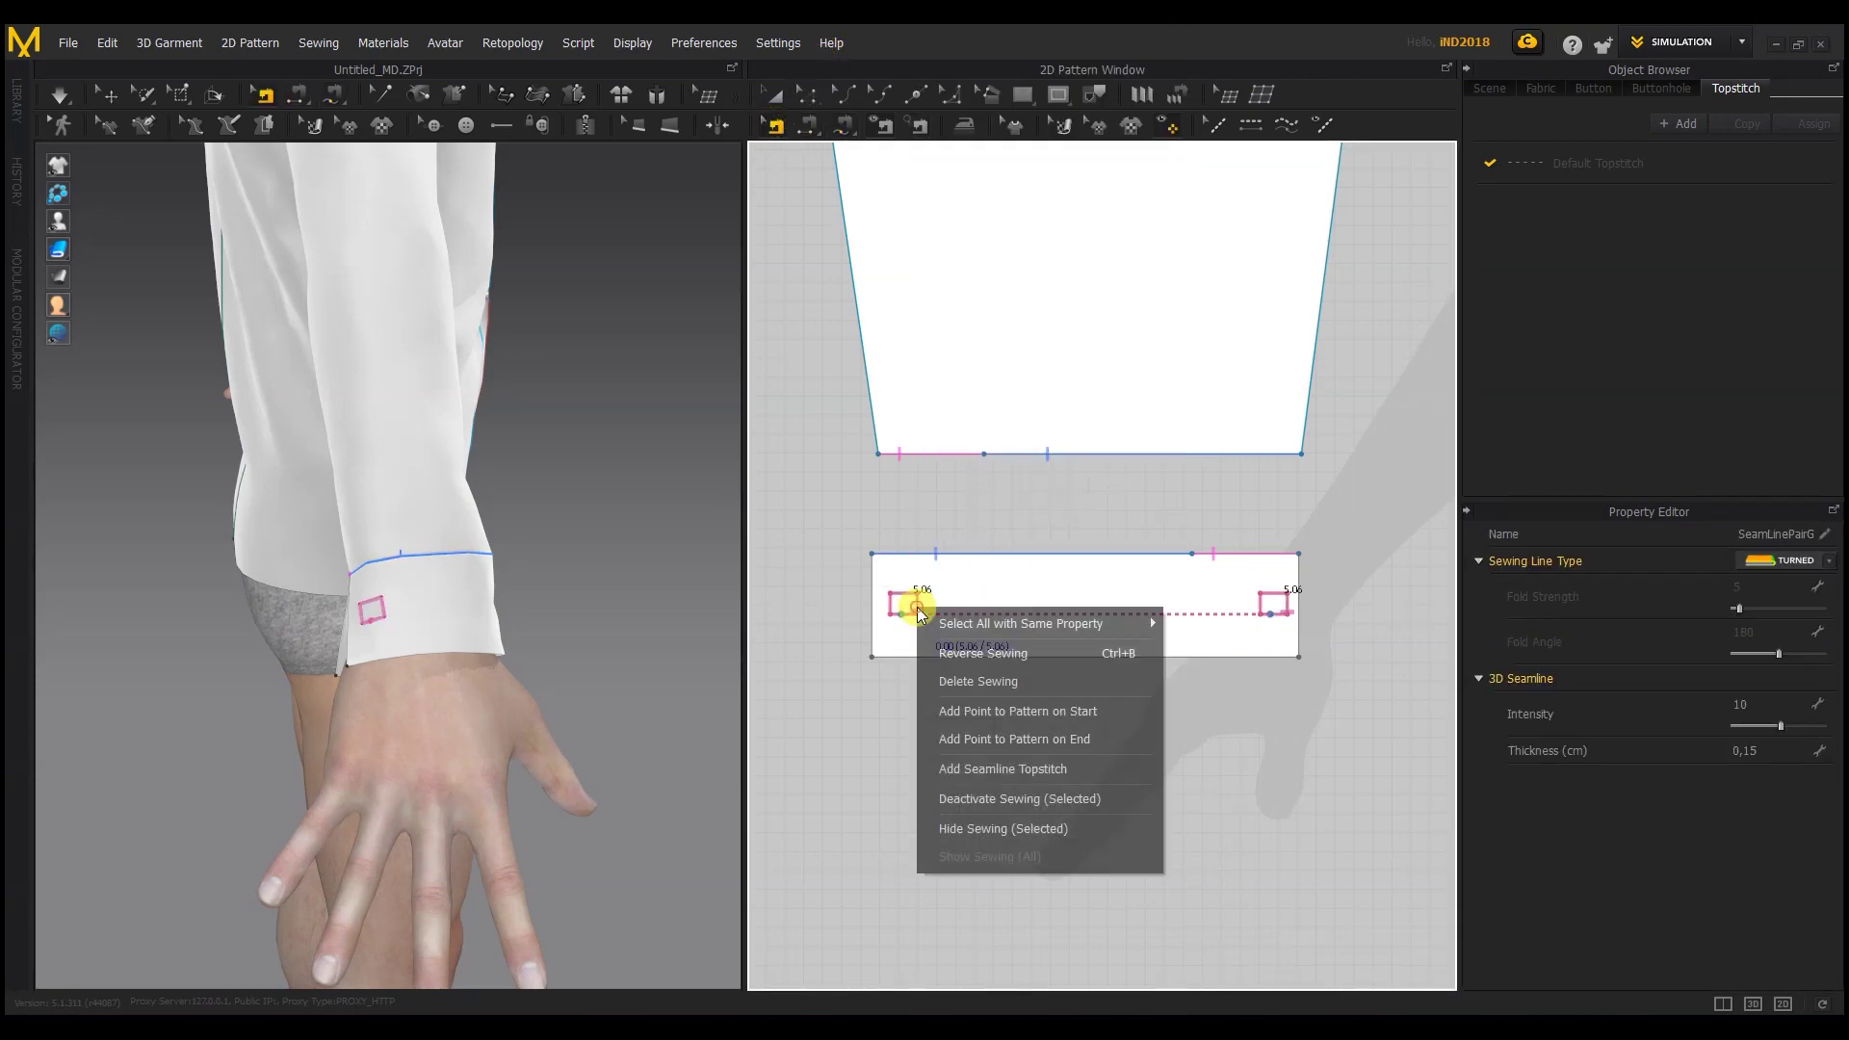
click(948, 653)
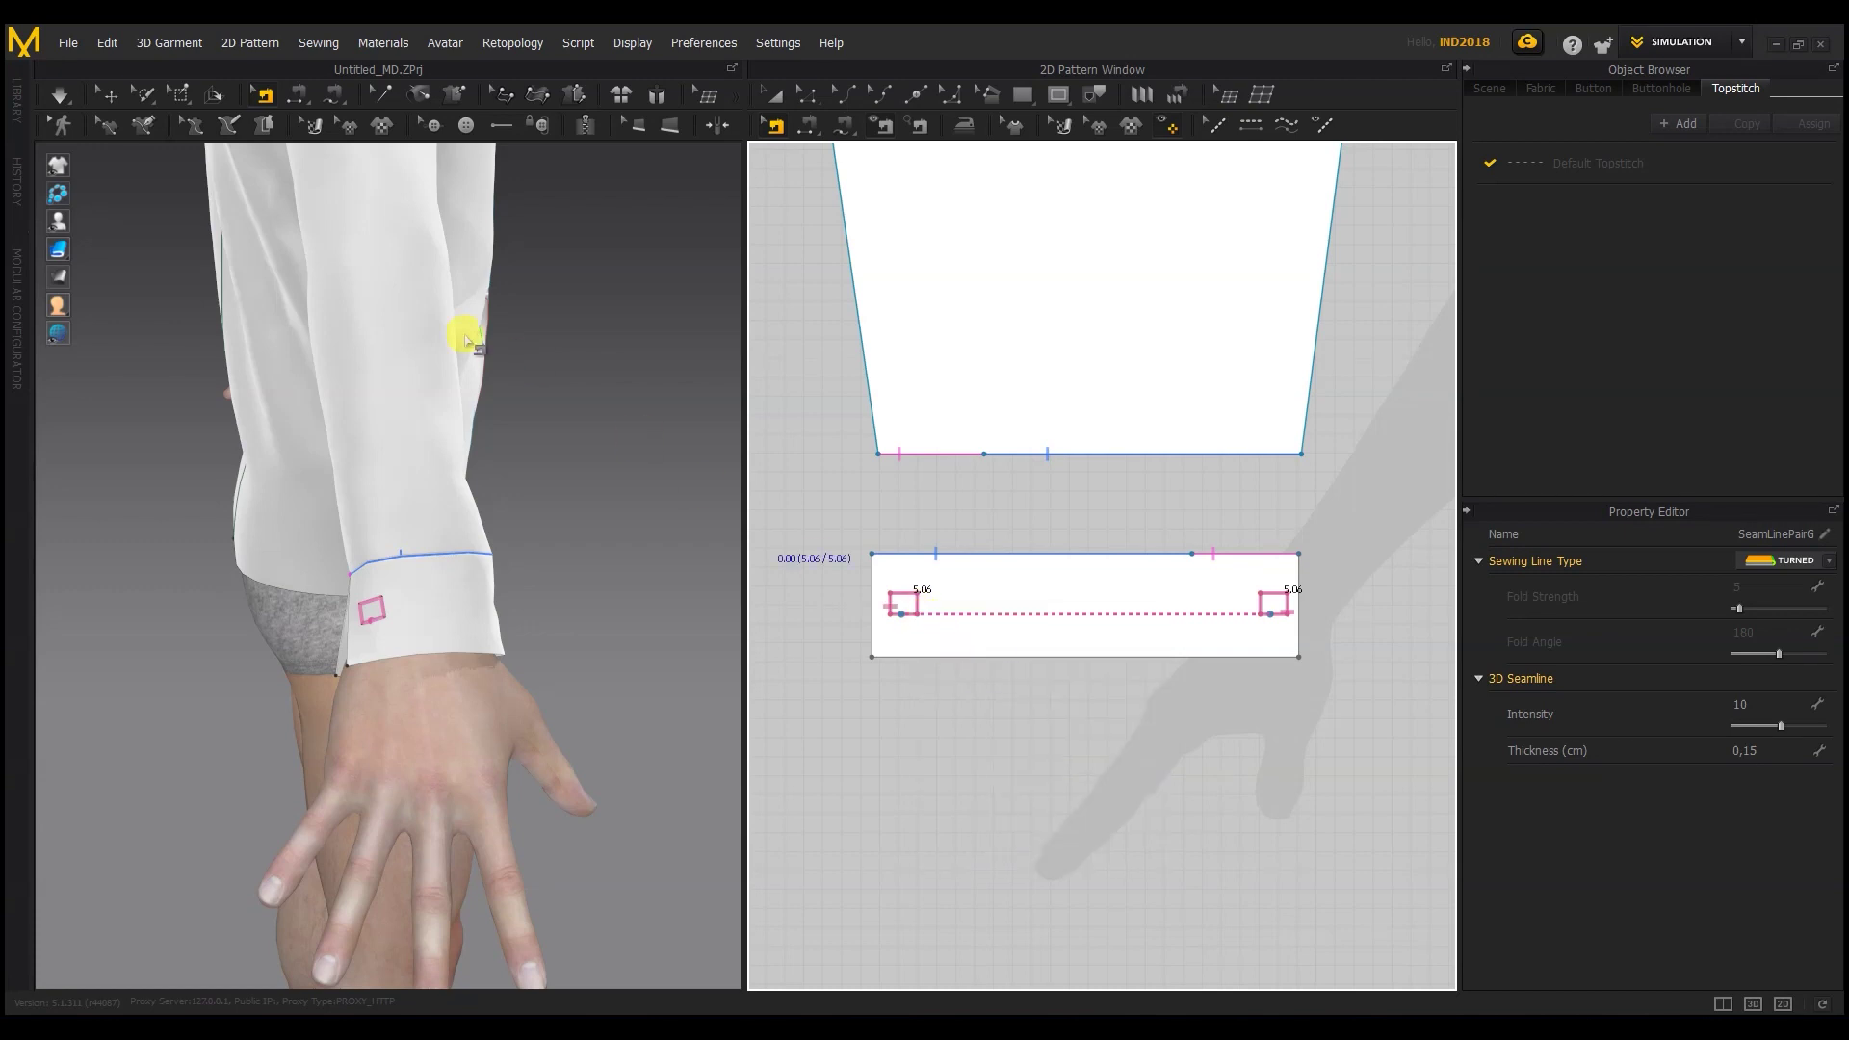
Step: Simulate the shirt to close the overlapping cuff around the avatar's right wrist
click(59, 94)
right_drag(90, 150, 504, 591)
click(601, 524)
scroll(515, 489, down, 4)
drag(569, 660, 569, 516)
scroll(559, 481, down, 2)
Step: Pull both front panels on the avatar during simulation to straighten the front opening
right_drag(537, 464, 487, 710)
scroll(507, 702, up, 5)
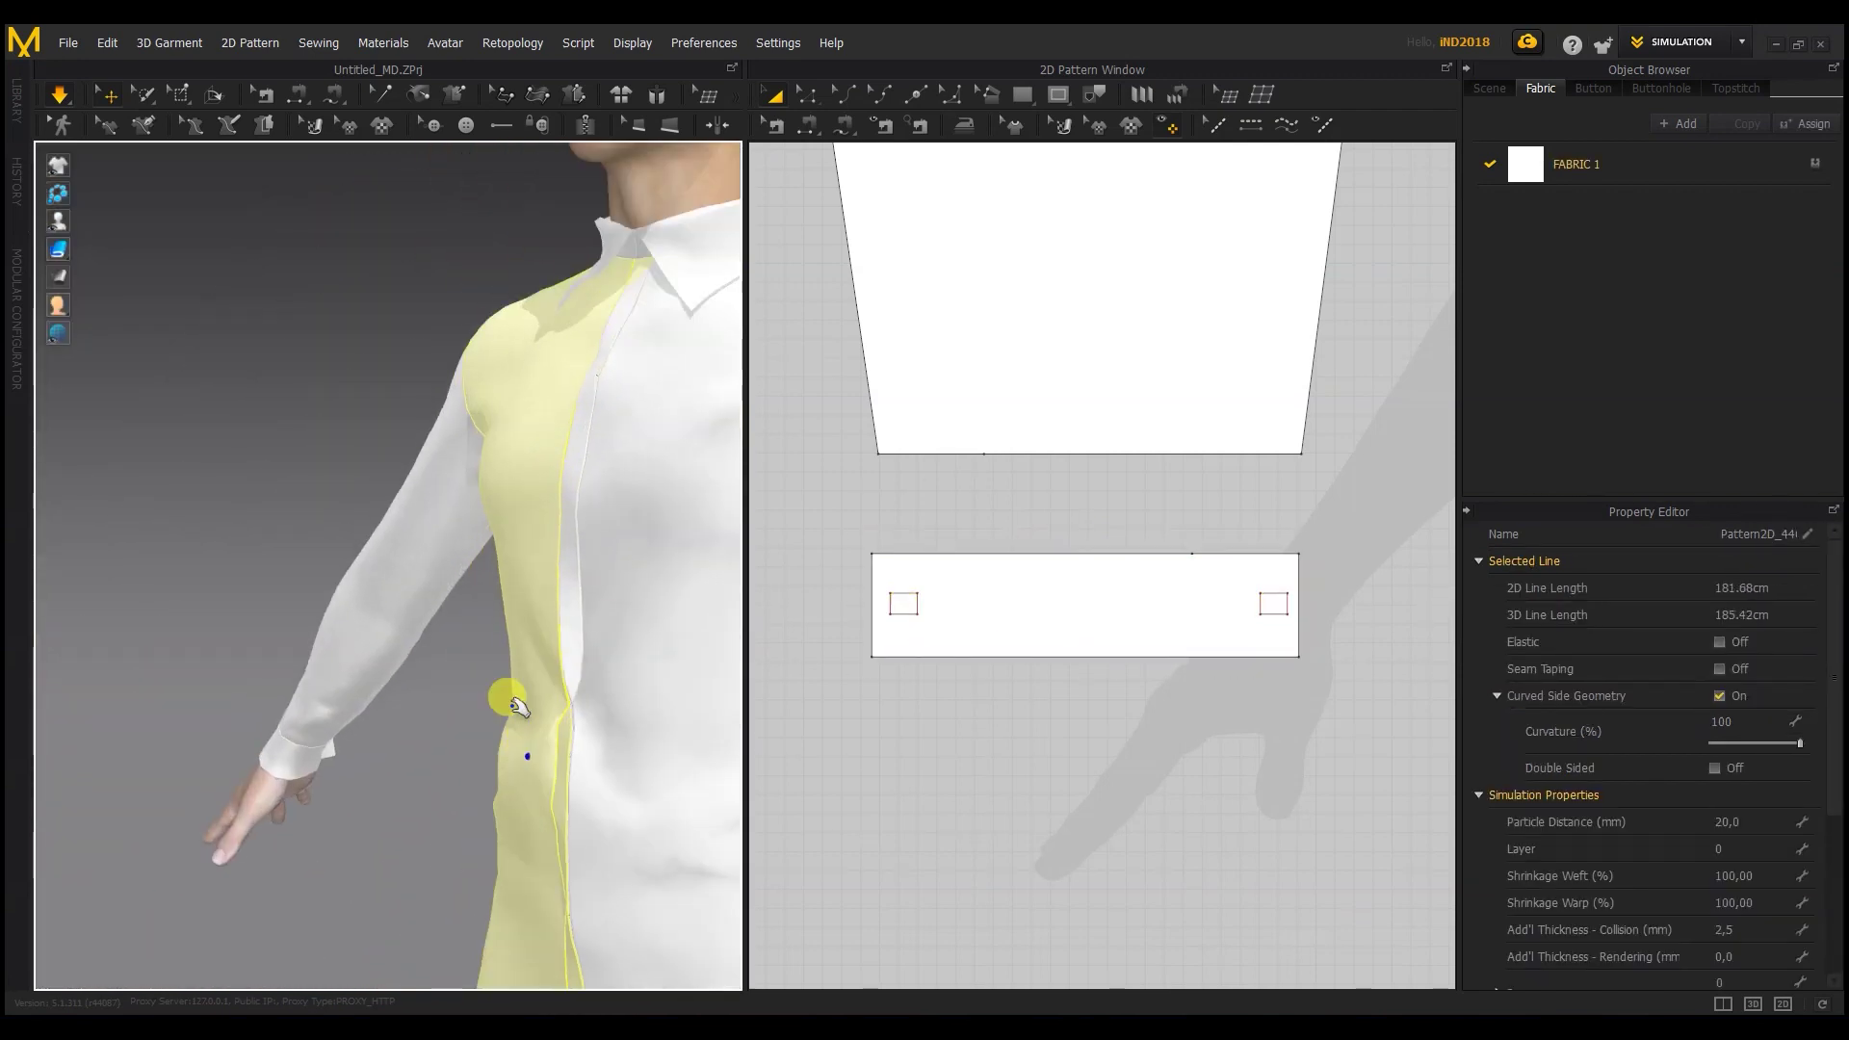
drag(489, 679, 499, 676)
right_drag(498, 676, 439, 681)
drag(437, 681, 514, 830)
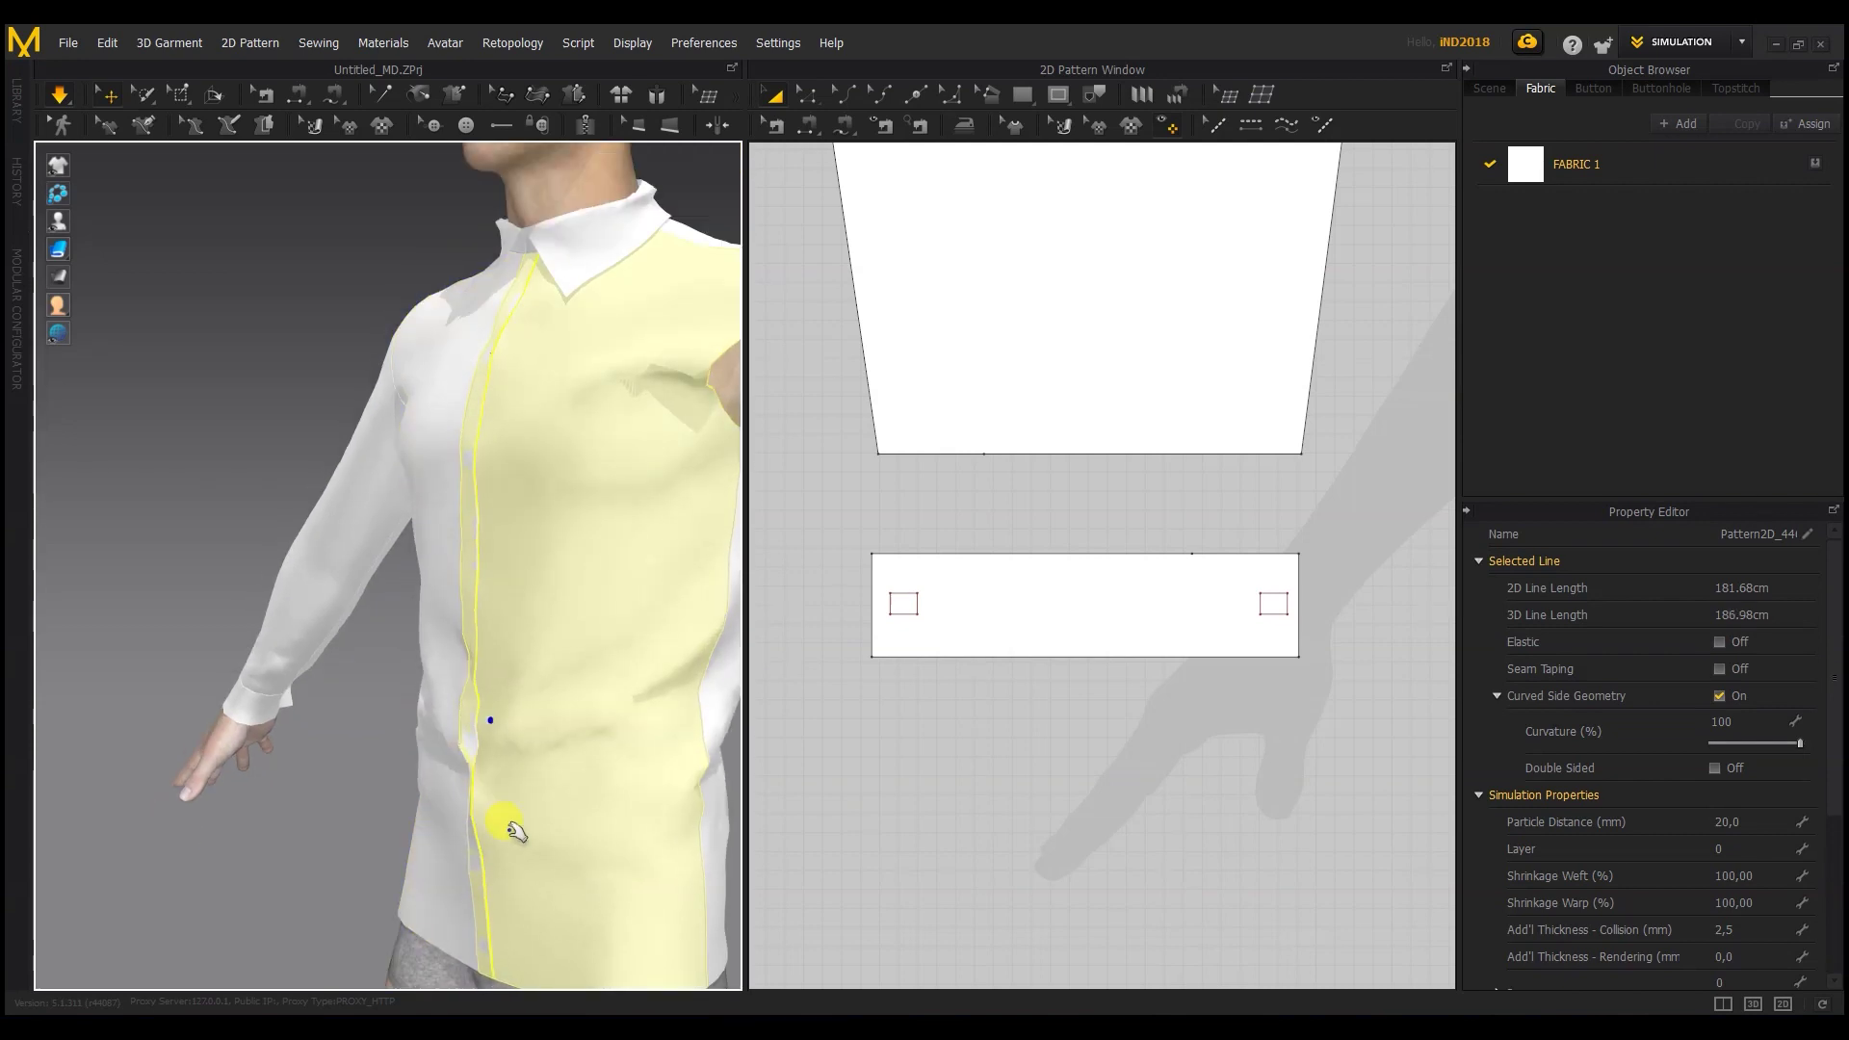
middle_drag(515, 830, 492, 655)
drag(435, 755, 389, 775)
scroll(1114, 619, down, 5)
scroll(1060, 363, up, 10)
Step: Check the sewing lines along the front placket and pull the shirt front sideways to settle it
key(n)
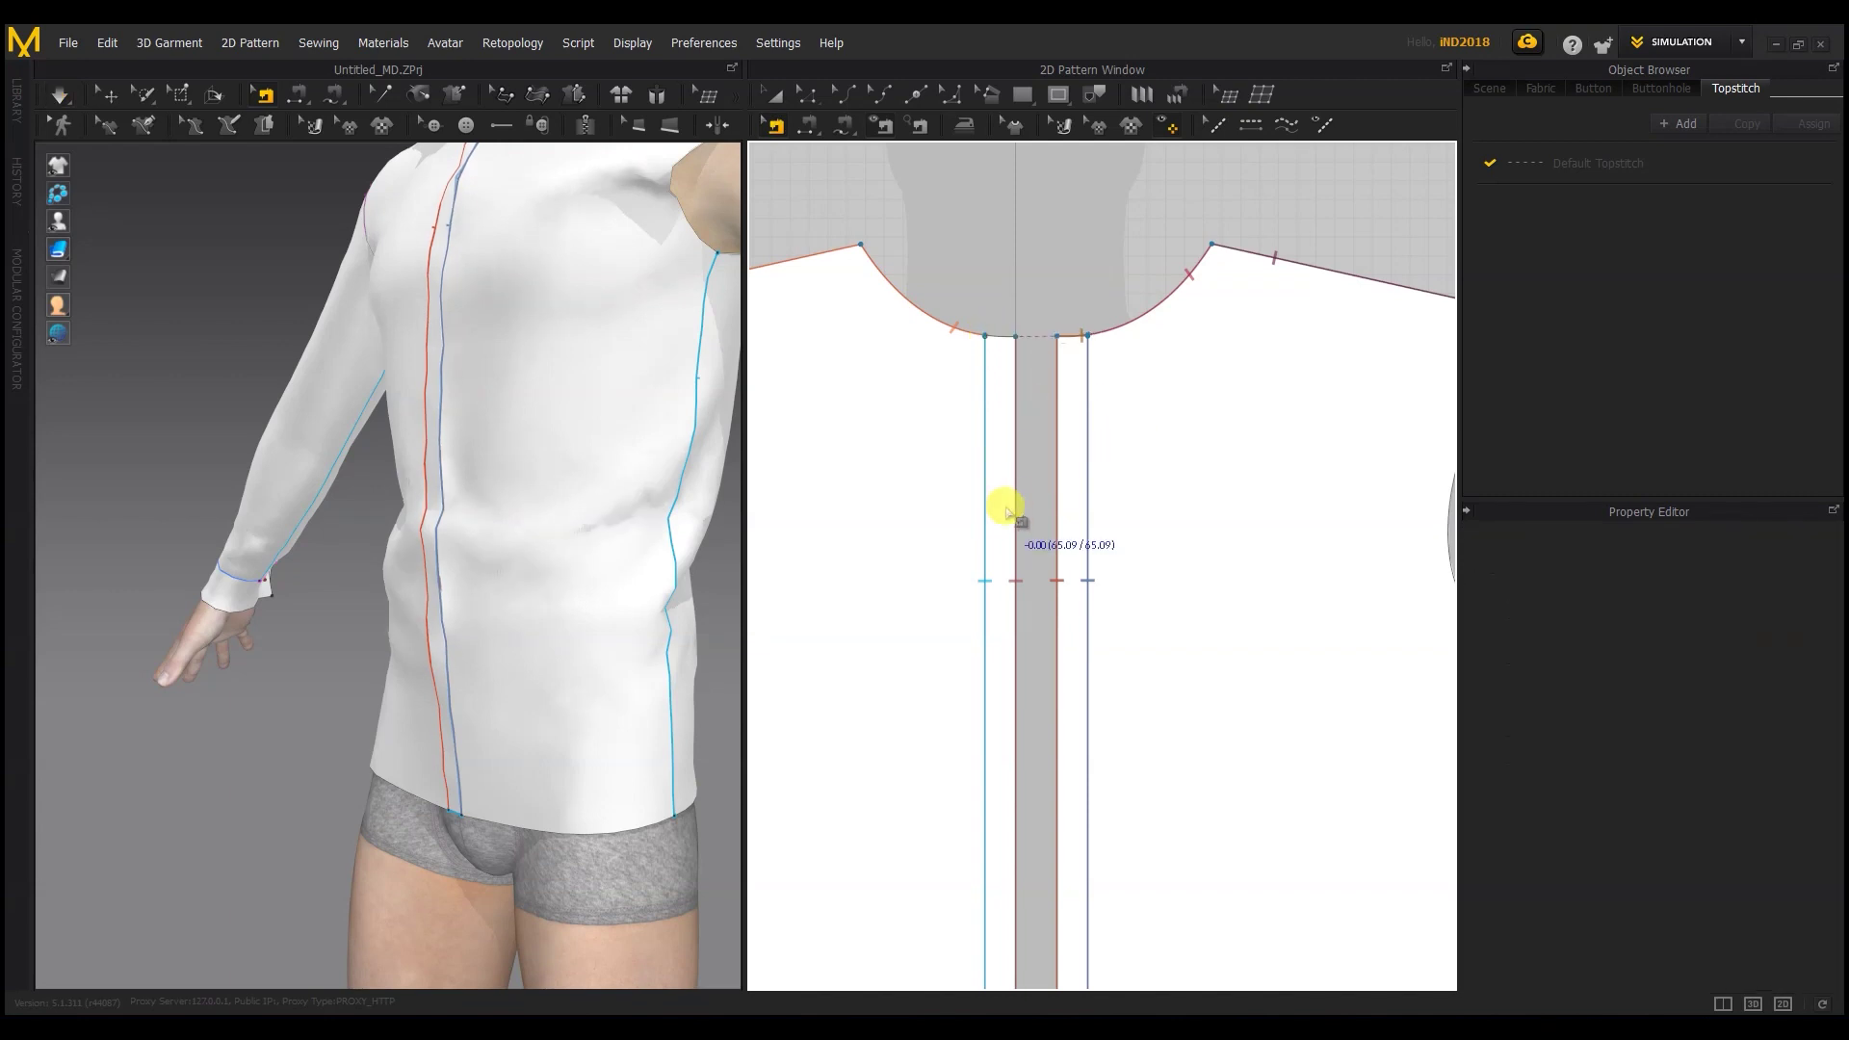
scroll(982, 568, down, 3)
key(a)
right_drag(405, 828, 451, 580)
drag(411, 717, 688, 706)
mouse_move(539, 549)
right_down()
mouse_move(462, 607)
mouse_move(558, 574)
mouse_move(474, 565)
mouse_move(525, 563)
right_up()
scroll(522, 590, down, 2)
Step: Copy the sleeve and cuff patterns and mirror-paste them to the right of the back panels
click(257, 477)
scroll(1068, 503, down, 5)
drag(826, 547, 917, 531)
drag(921, 300, 920, 299)
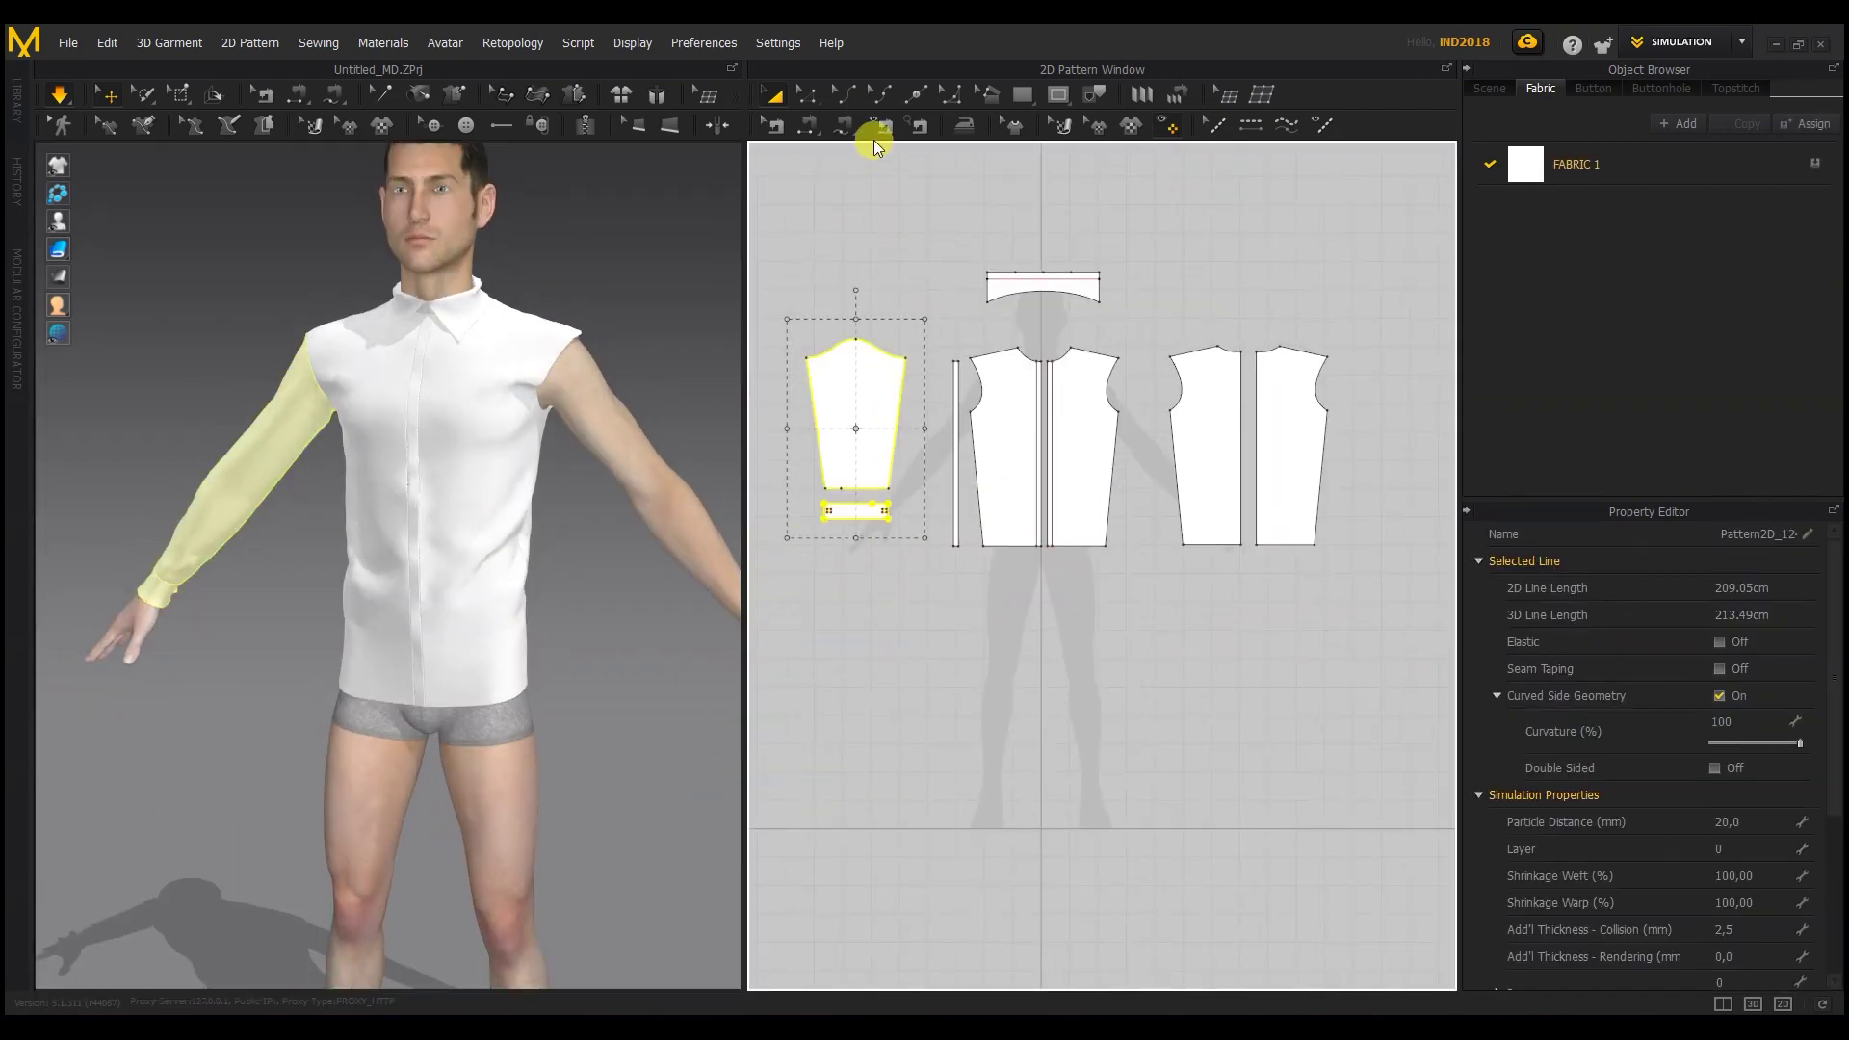
right_click(881, 290)
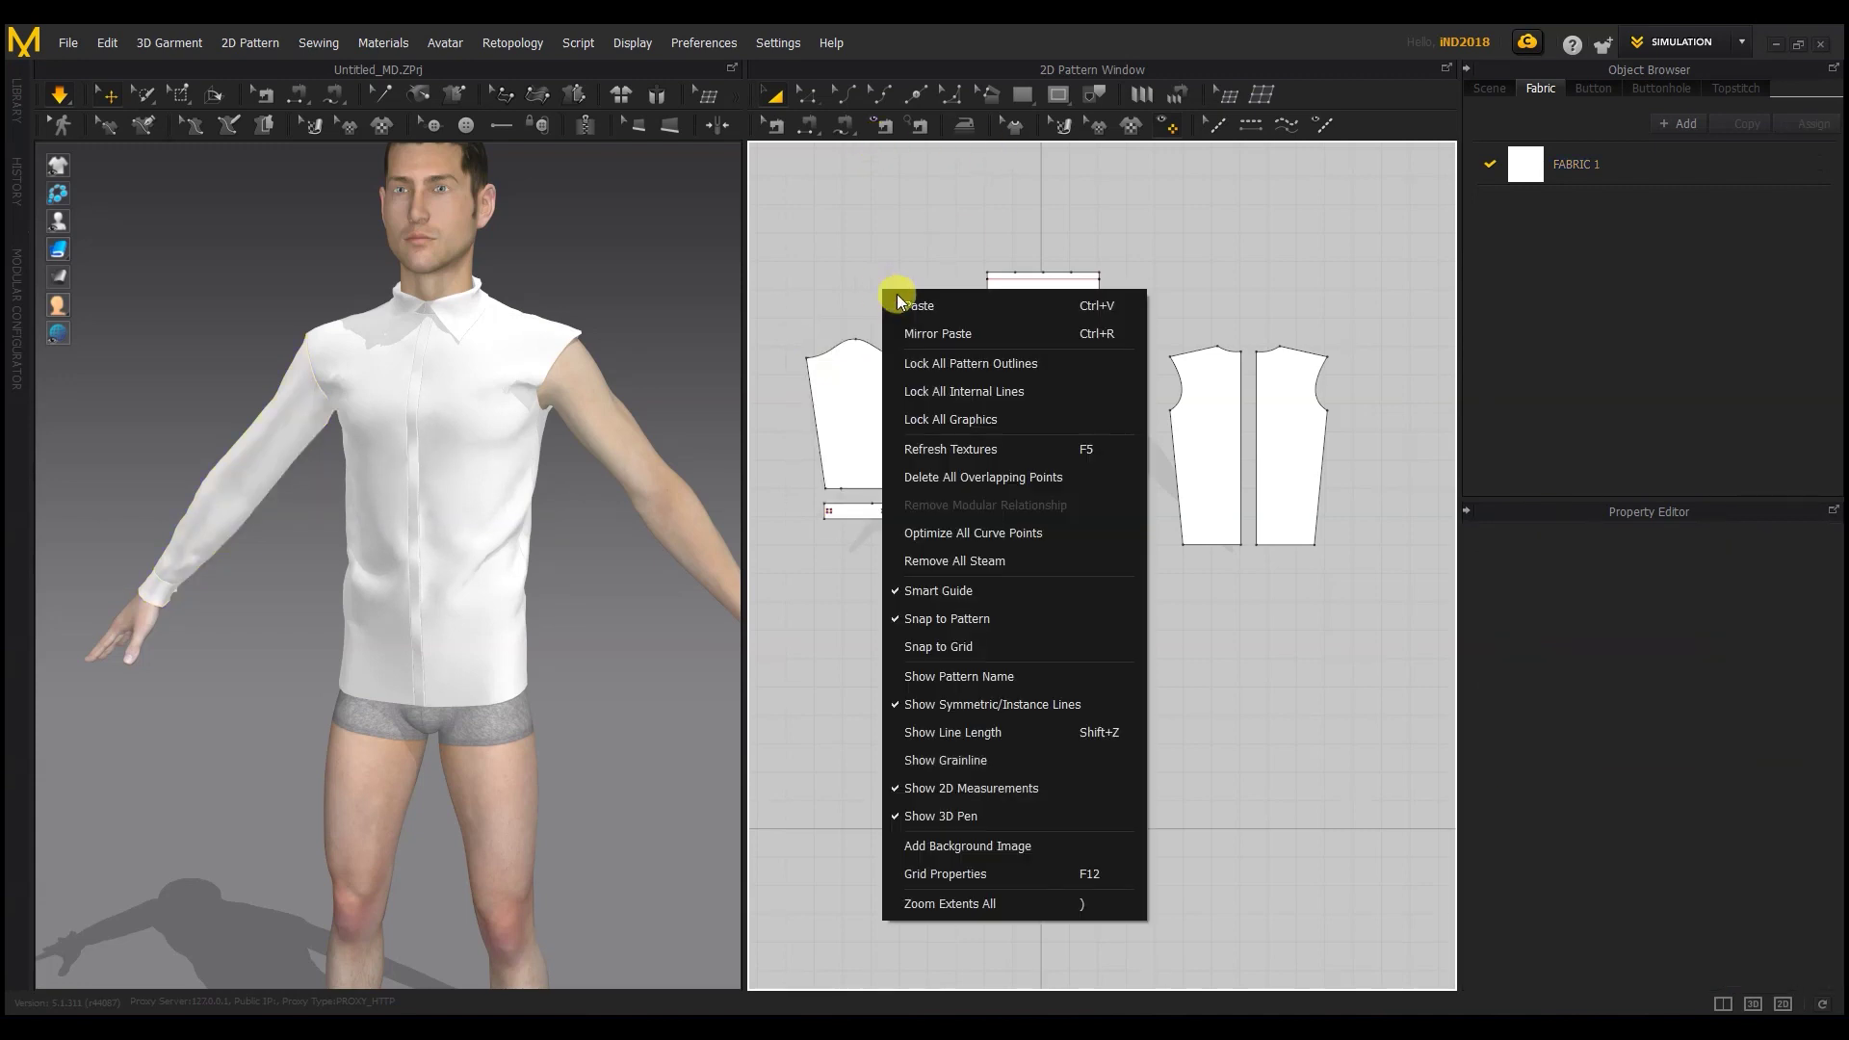
click(940, 333)
scroll(1406, 434, down, 1)
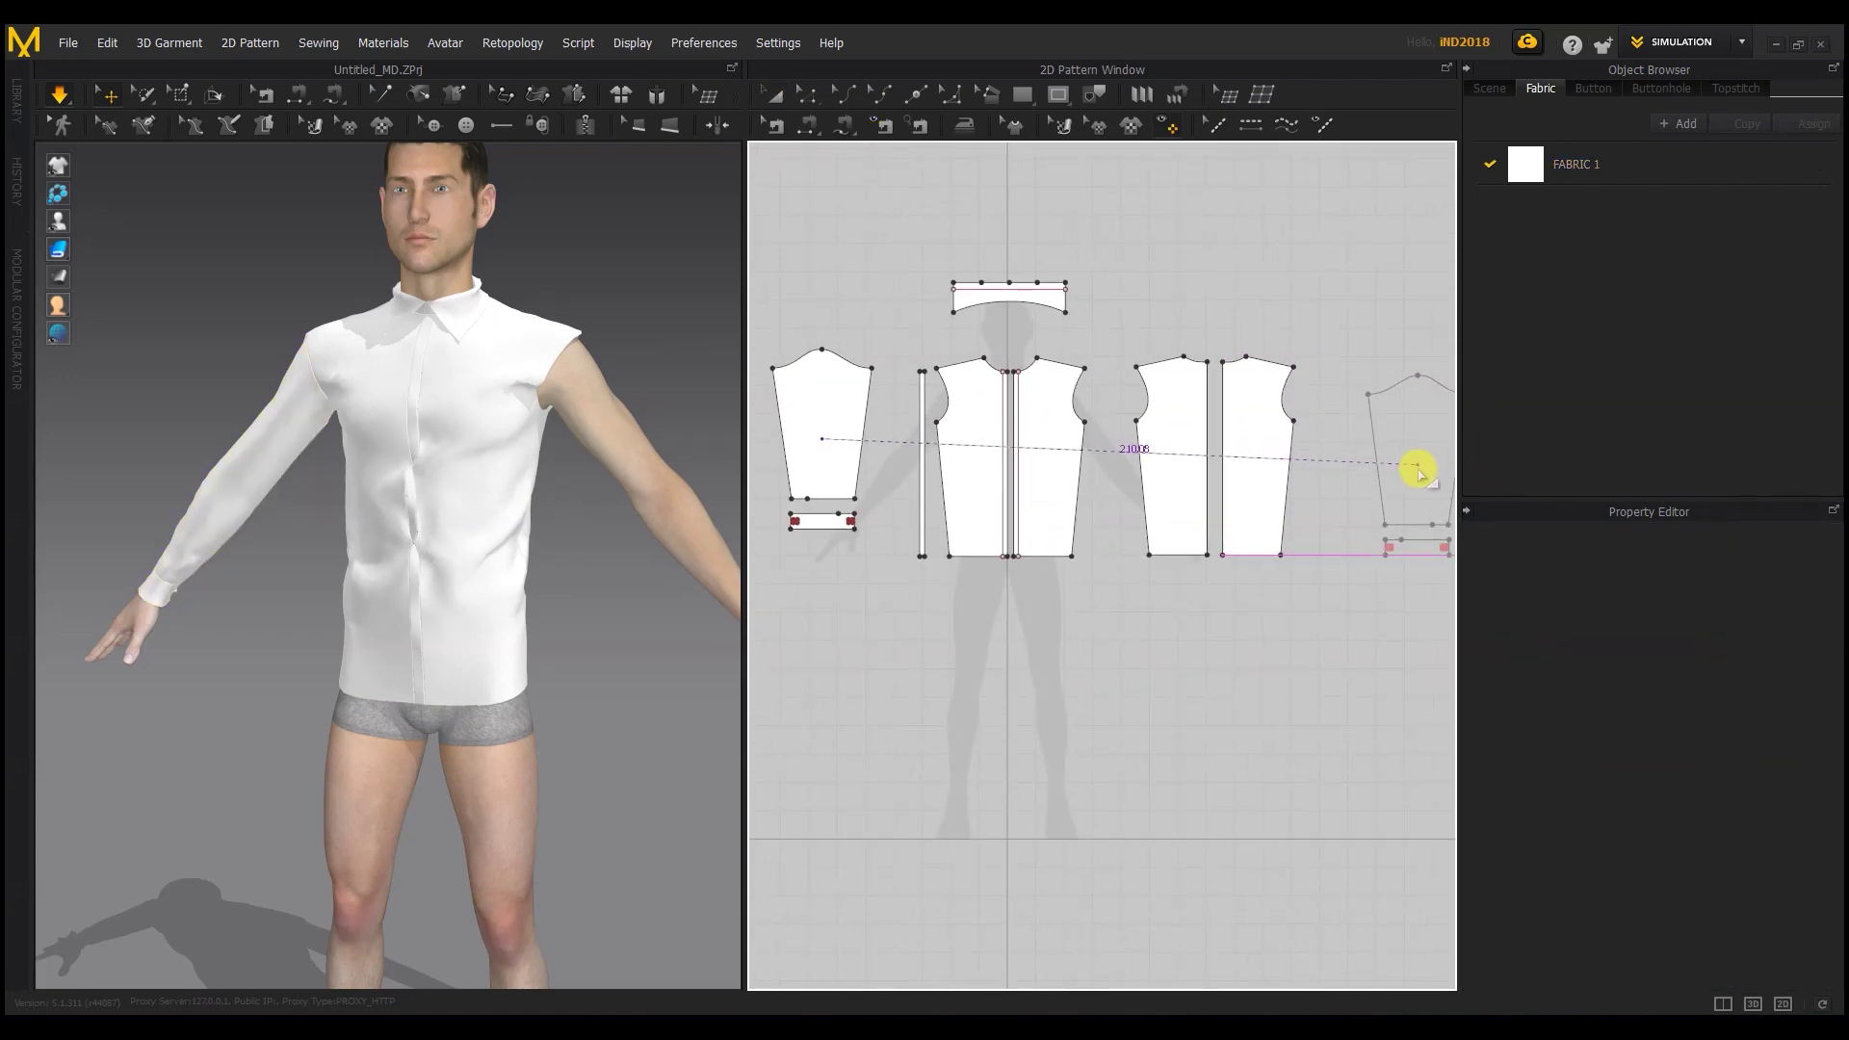
click(1417, 470)
Step: Move the mirrored sleeve and cuff in 3D onto the avatar's left arm
scroll(481, 442, down, 8)
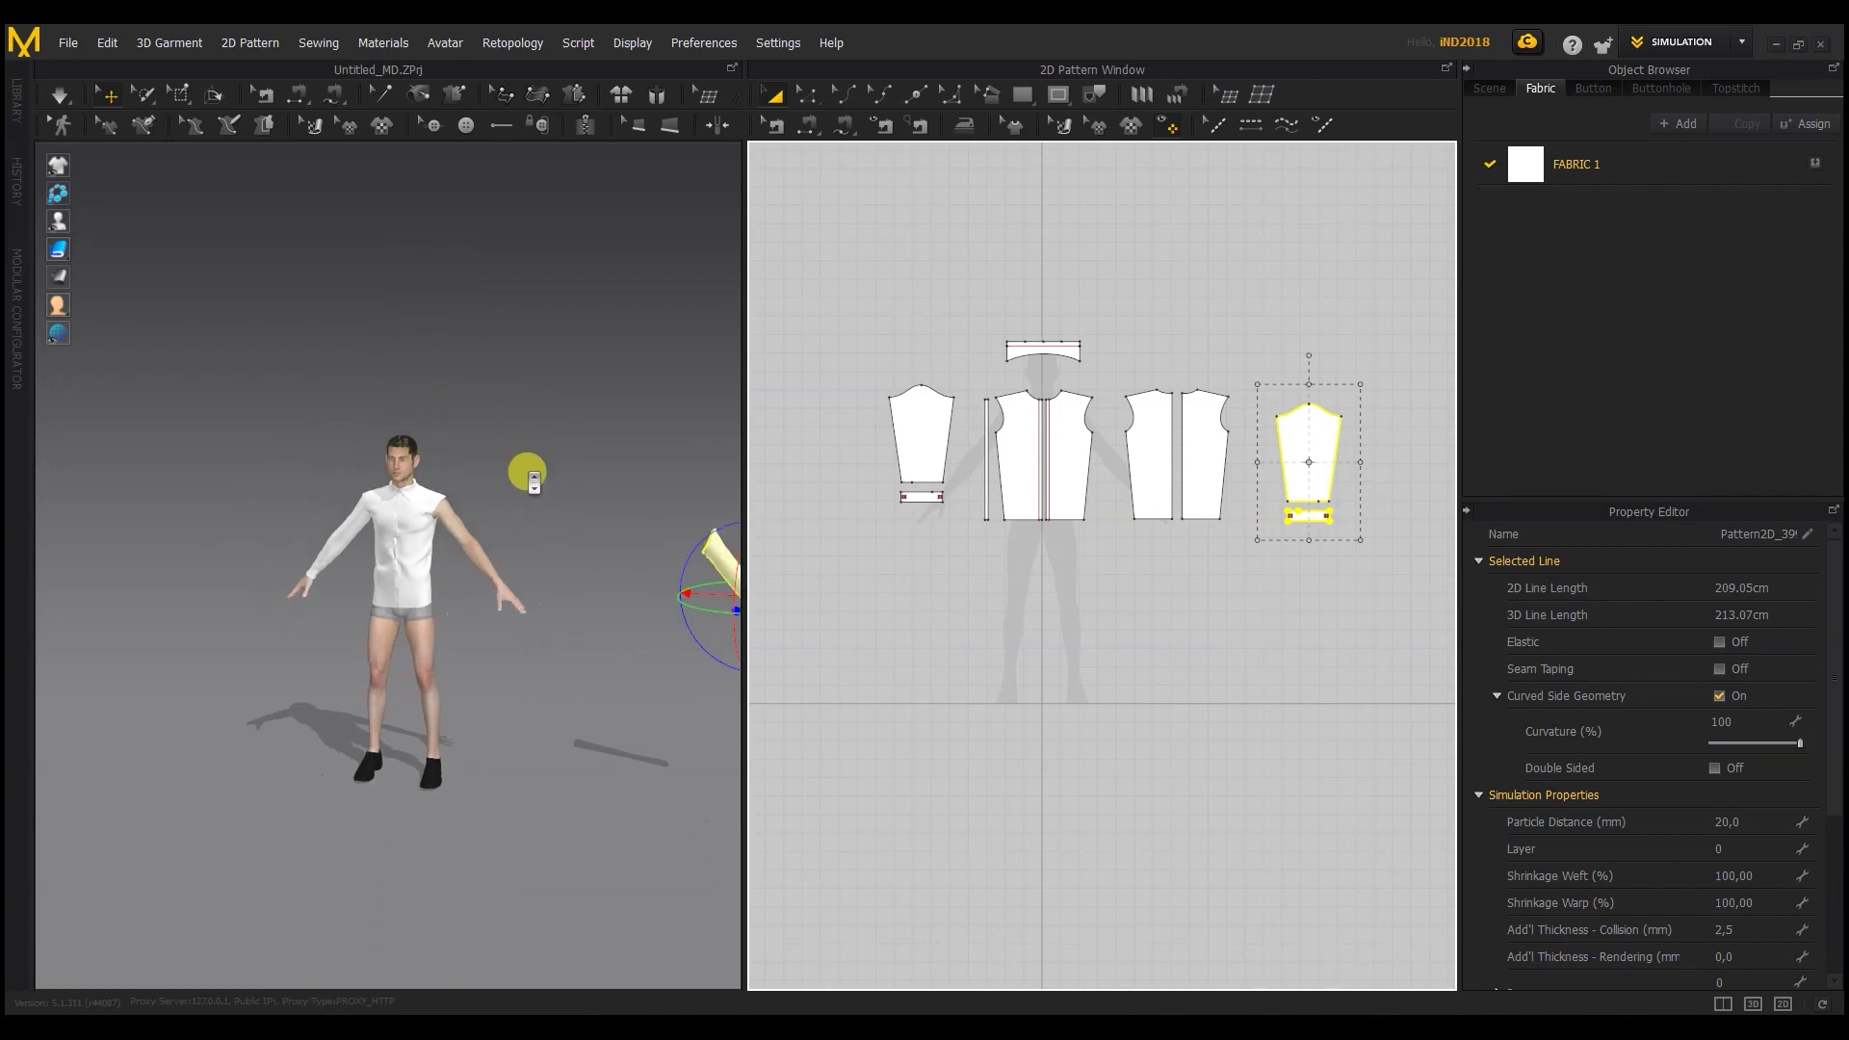
middle_drag(526, 475, 472, 390)
drag(670, 494, 401, 445)
scroll(394, 427, up, 6)
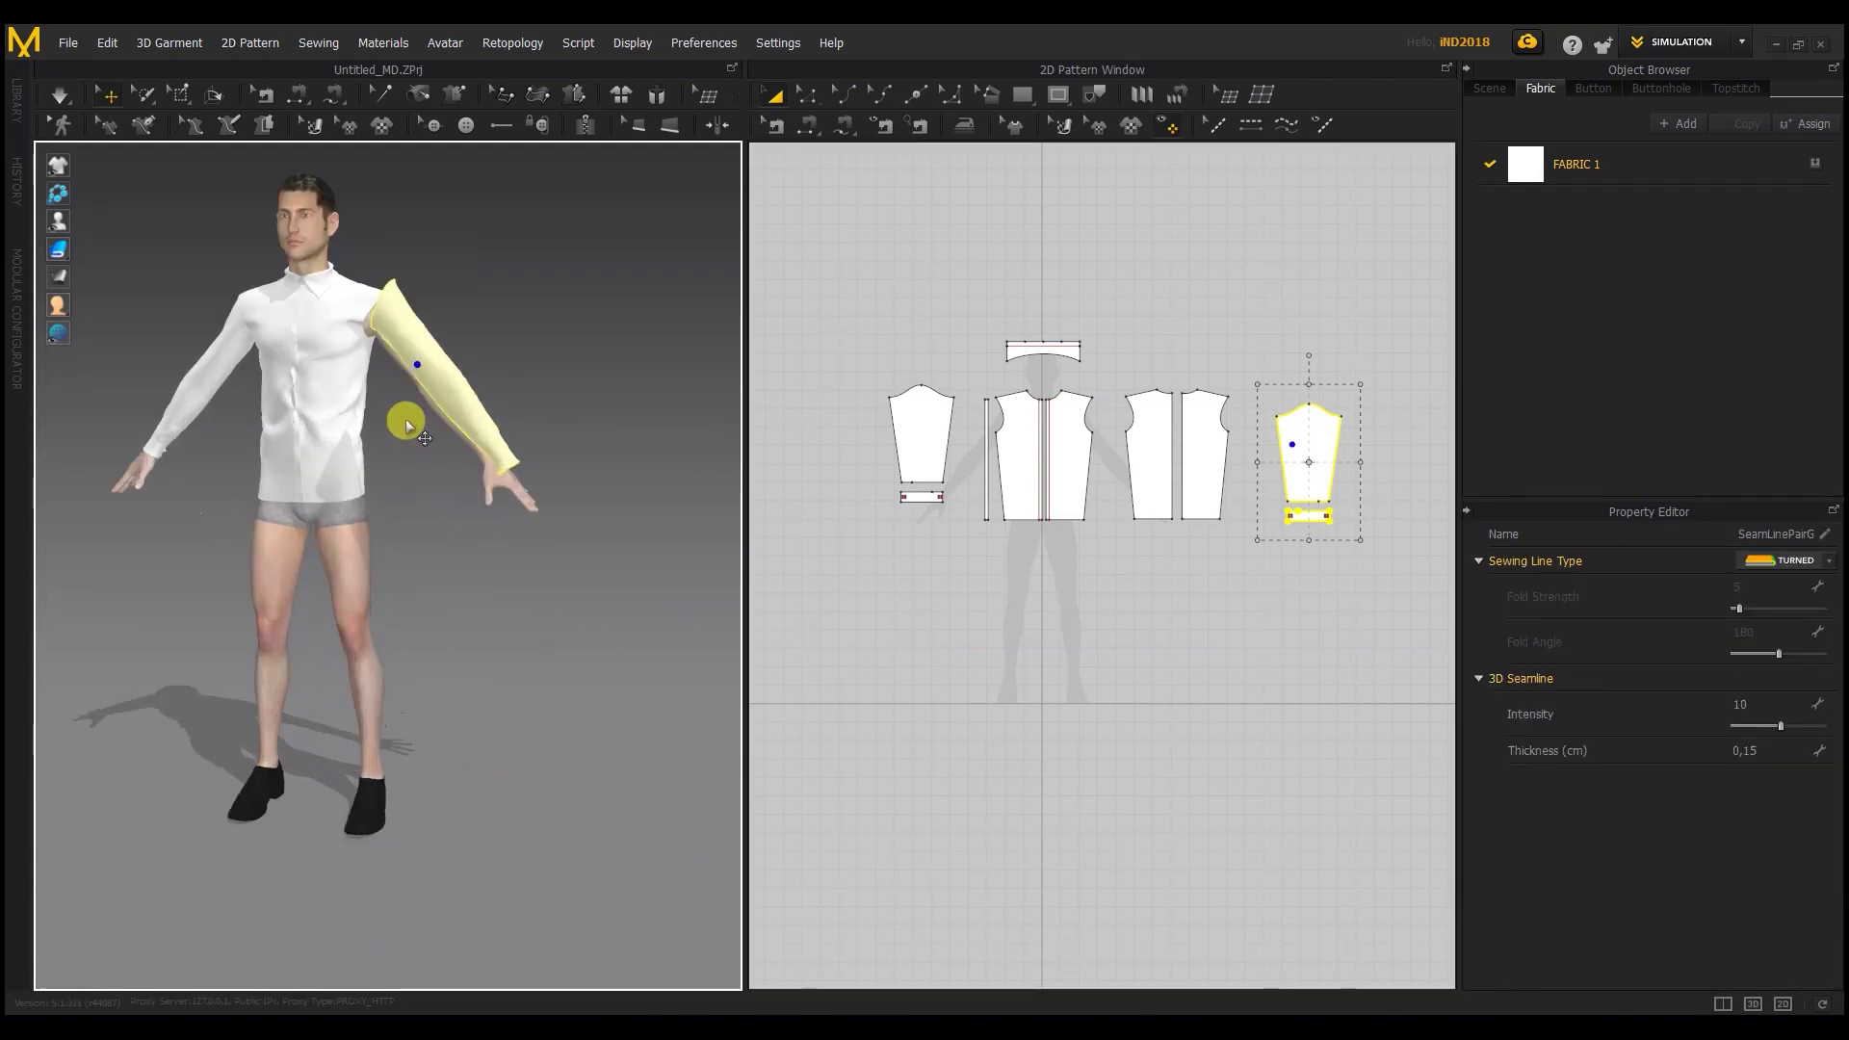
right_drag(580, 436, 507, 365)
middle_drag(507, 366, 131, 532)
drag(531, 416, 636, 424)
right_drag(636, 424, 708, 424)
drag(524, 409, 498, 425)
right_drag(587, 423, 484, 426)
scroll(484, 427, up, 4)
middle_drag(525, 390, 398, 501)
drag(423, 469, 529, 509)
key(ctrl+z)
click(466, 446)
key(ctrl+z)
Step: Sew the front armhole to the front half of the left sleeve cap using segment sewing
right_drag(358, 411, 757, 439)
right_drag(578, 512, 452, 576)
click(841, 127)
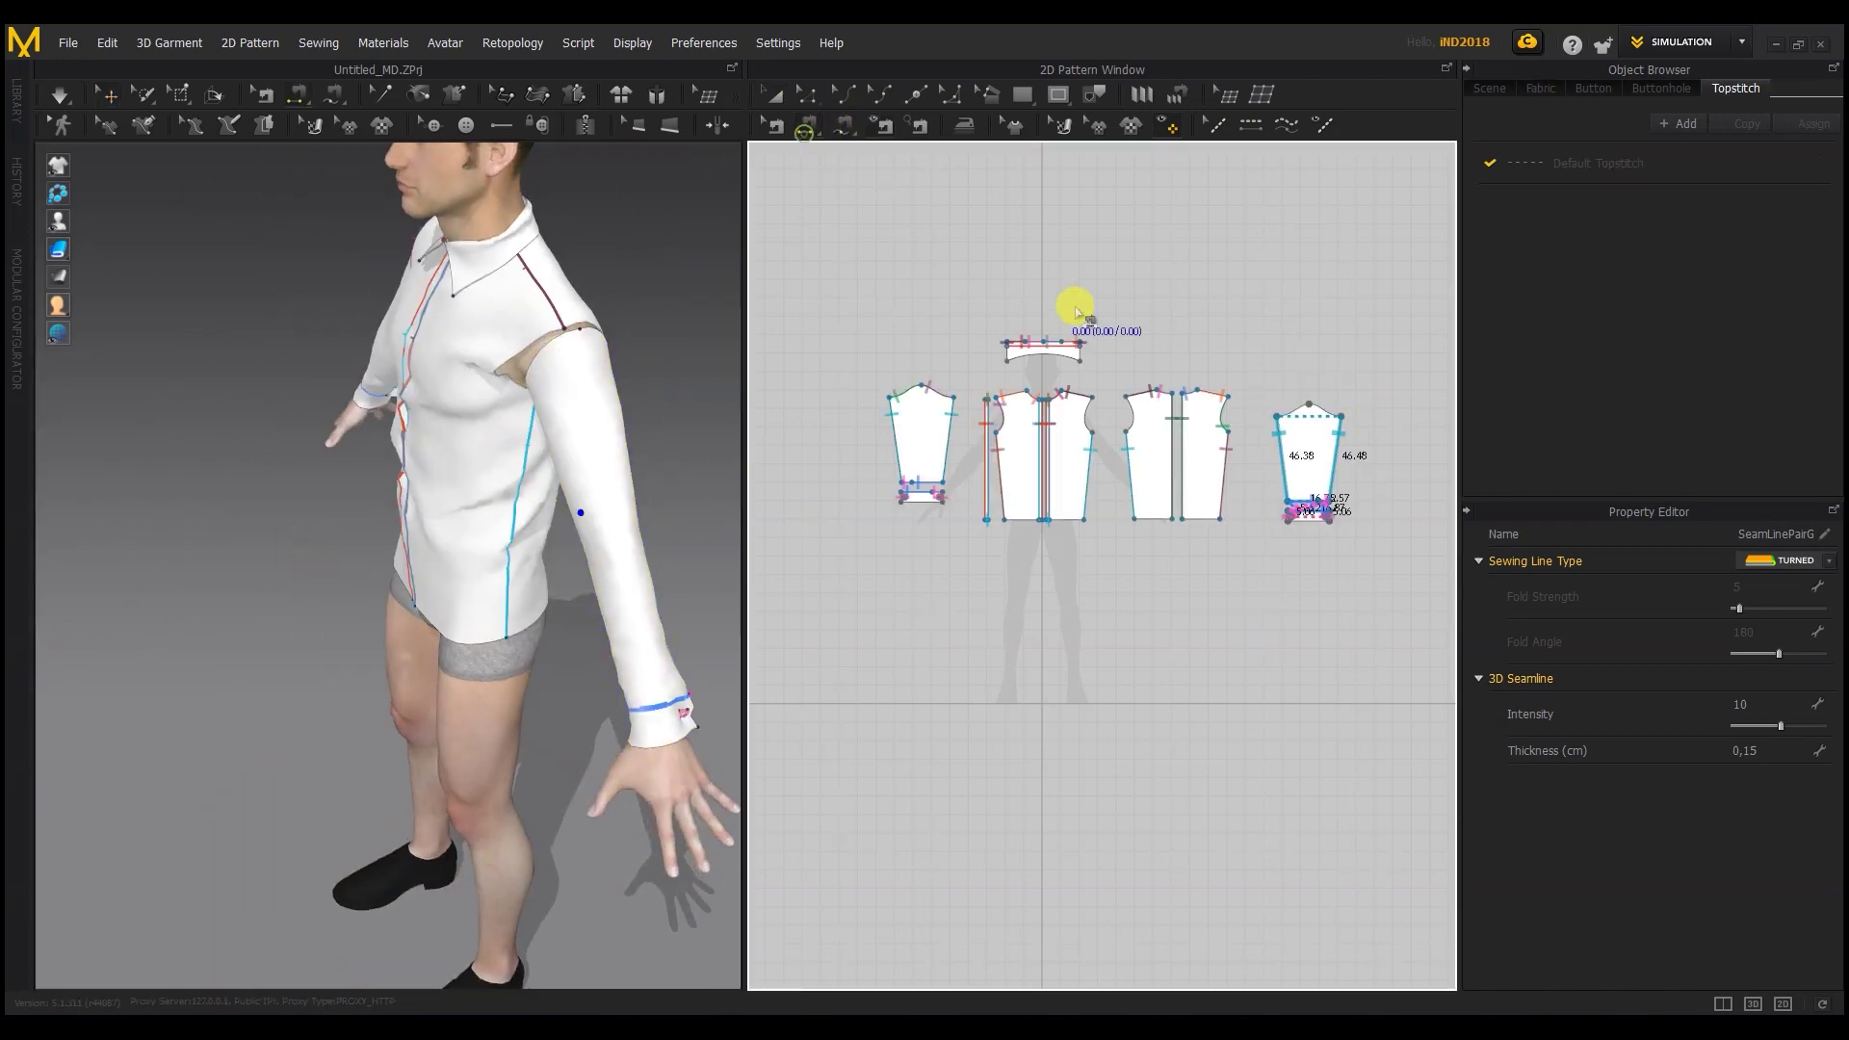
scroll(643, 322, up, 2)
click(566, 305)
click(581, 309)
middle_drag(583, 308, 430, 396)
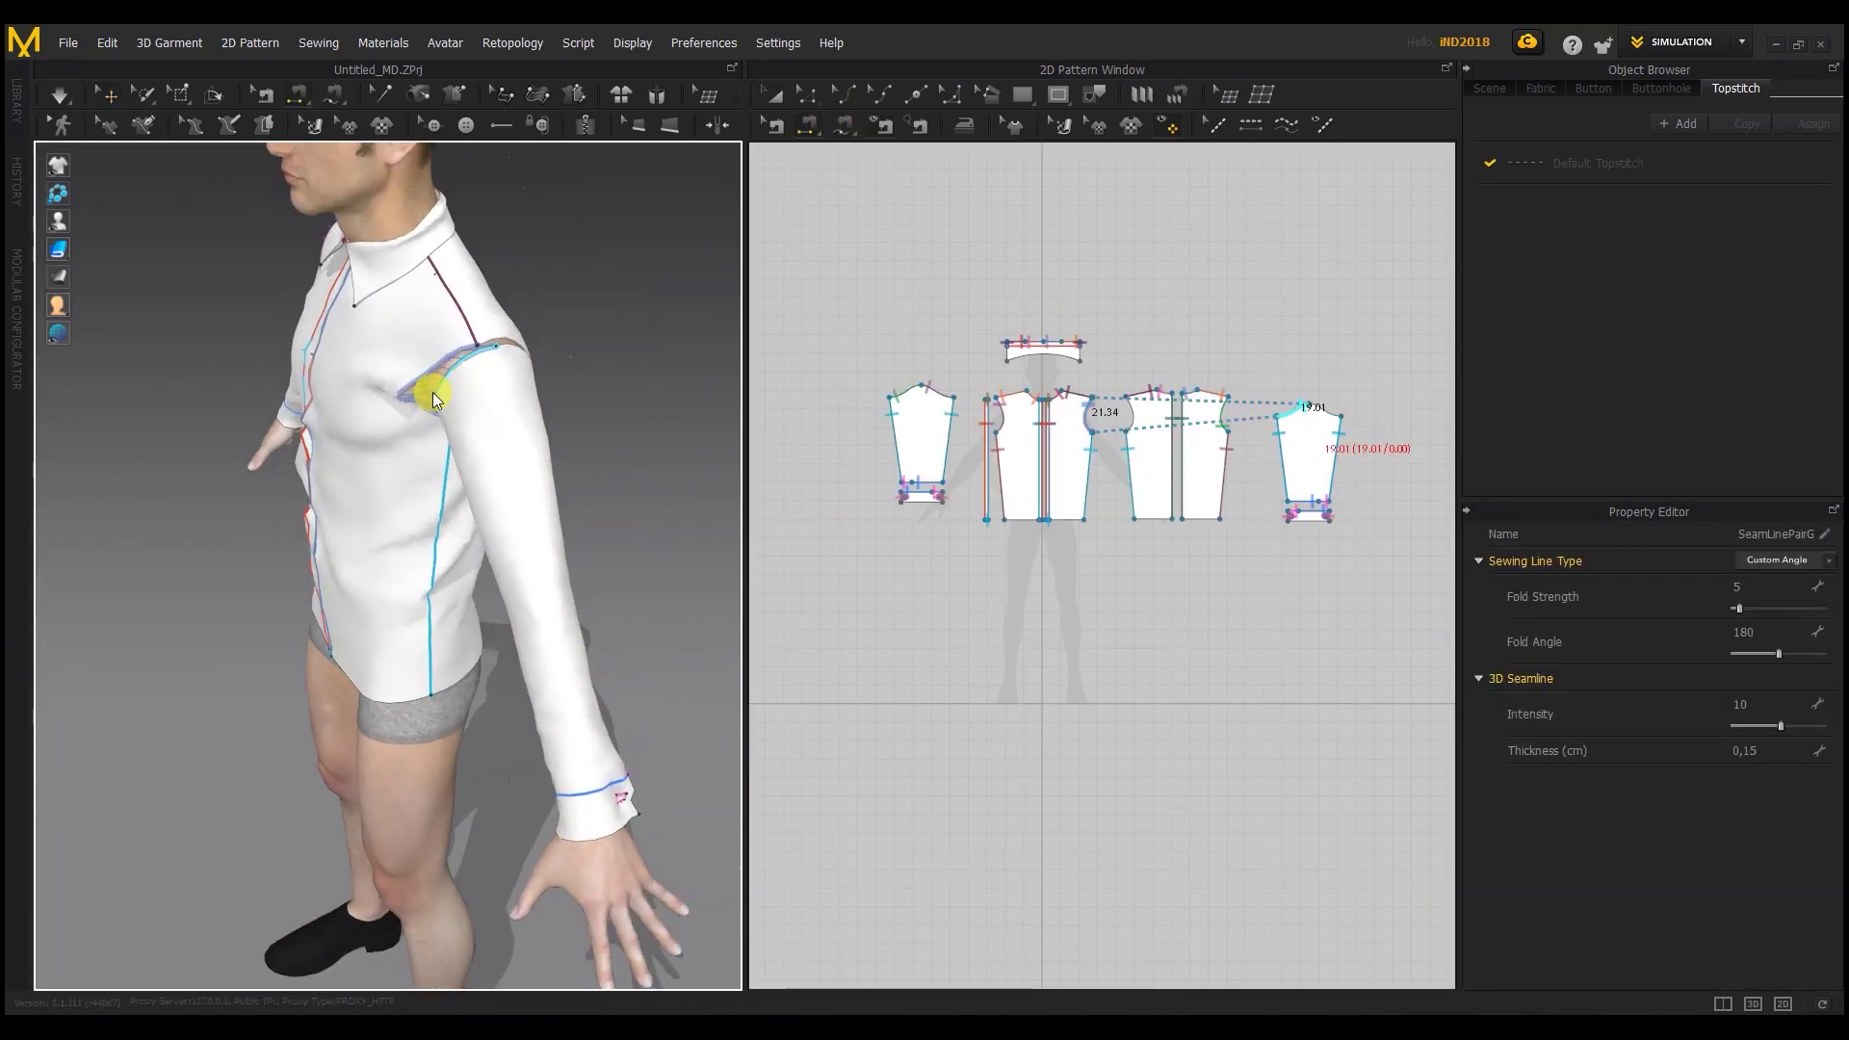
Step: Sew the back armhole to the back half of the left sleeve cap
right_drag(429, 396, 337, 400)
click(534, 378)
right_drag(532, 458, 312, 176)
click(453, 422)
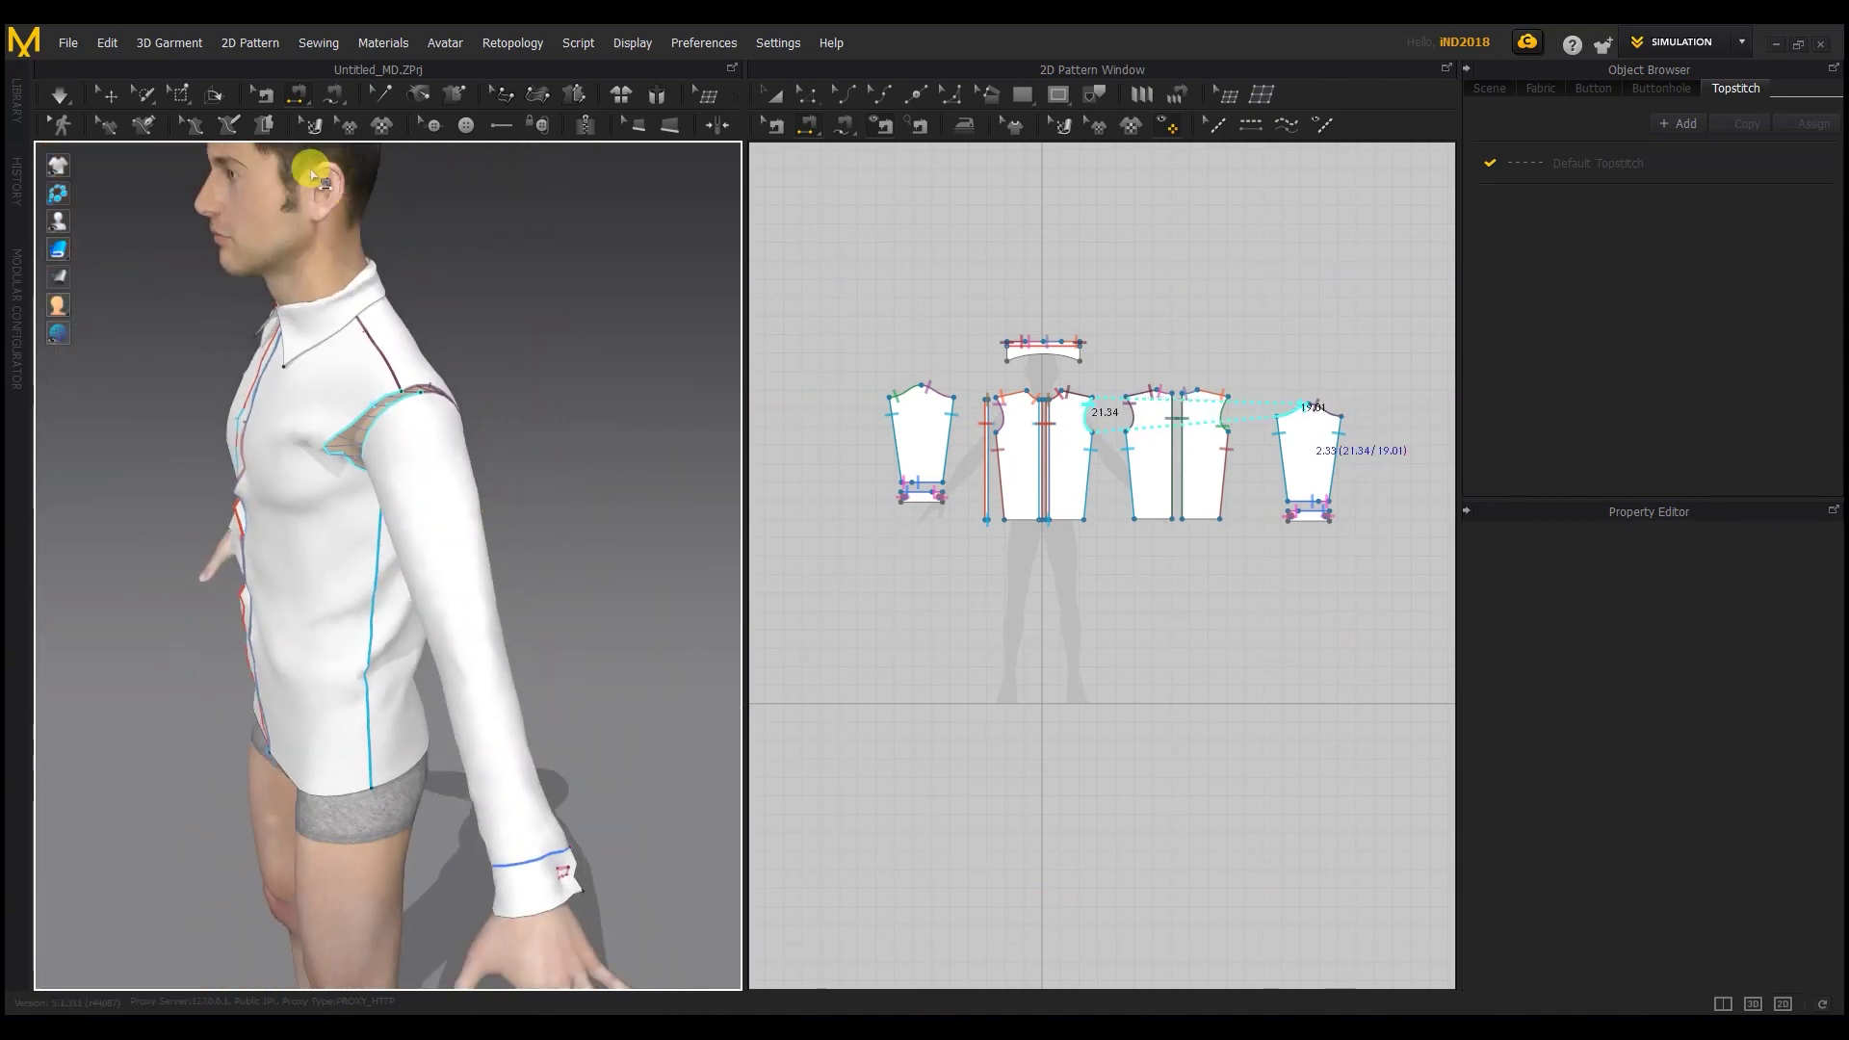
Step: Simulate the shirt to attach the left sleeve to the body
click(59, 93)
right_drag(425, 516, 532, 568)
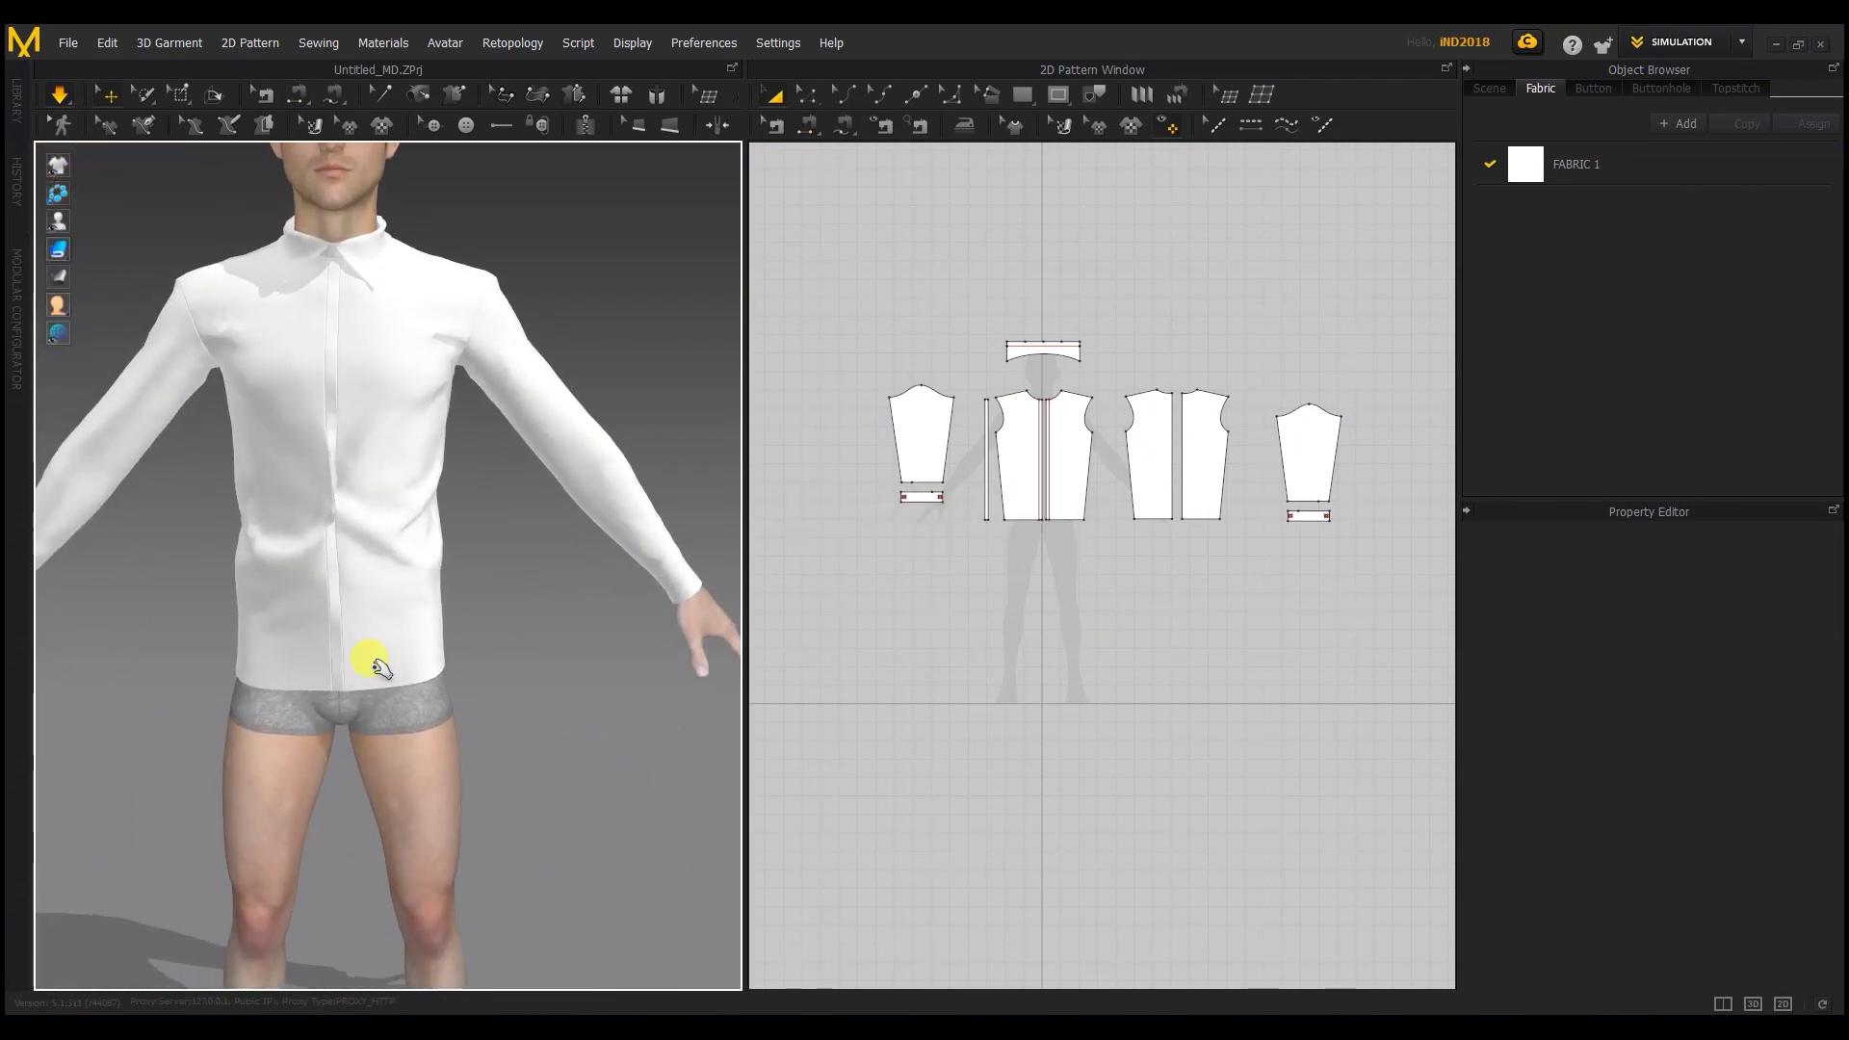
click(355, 598)
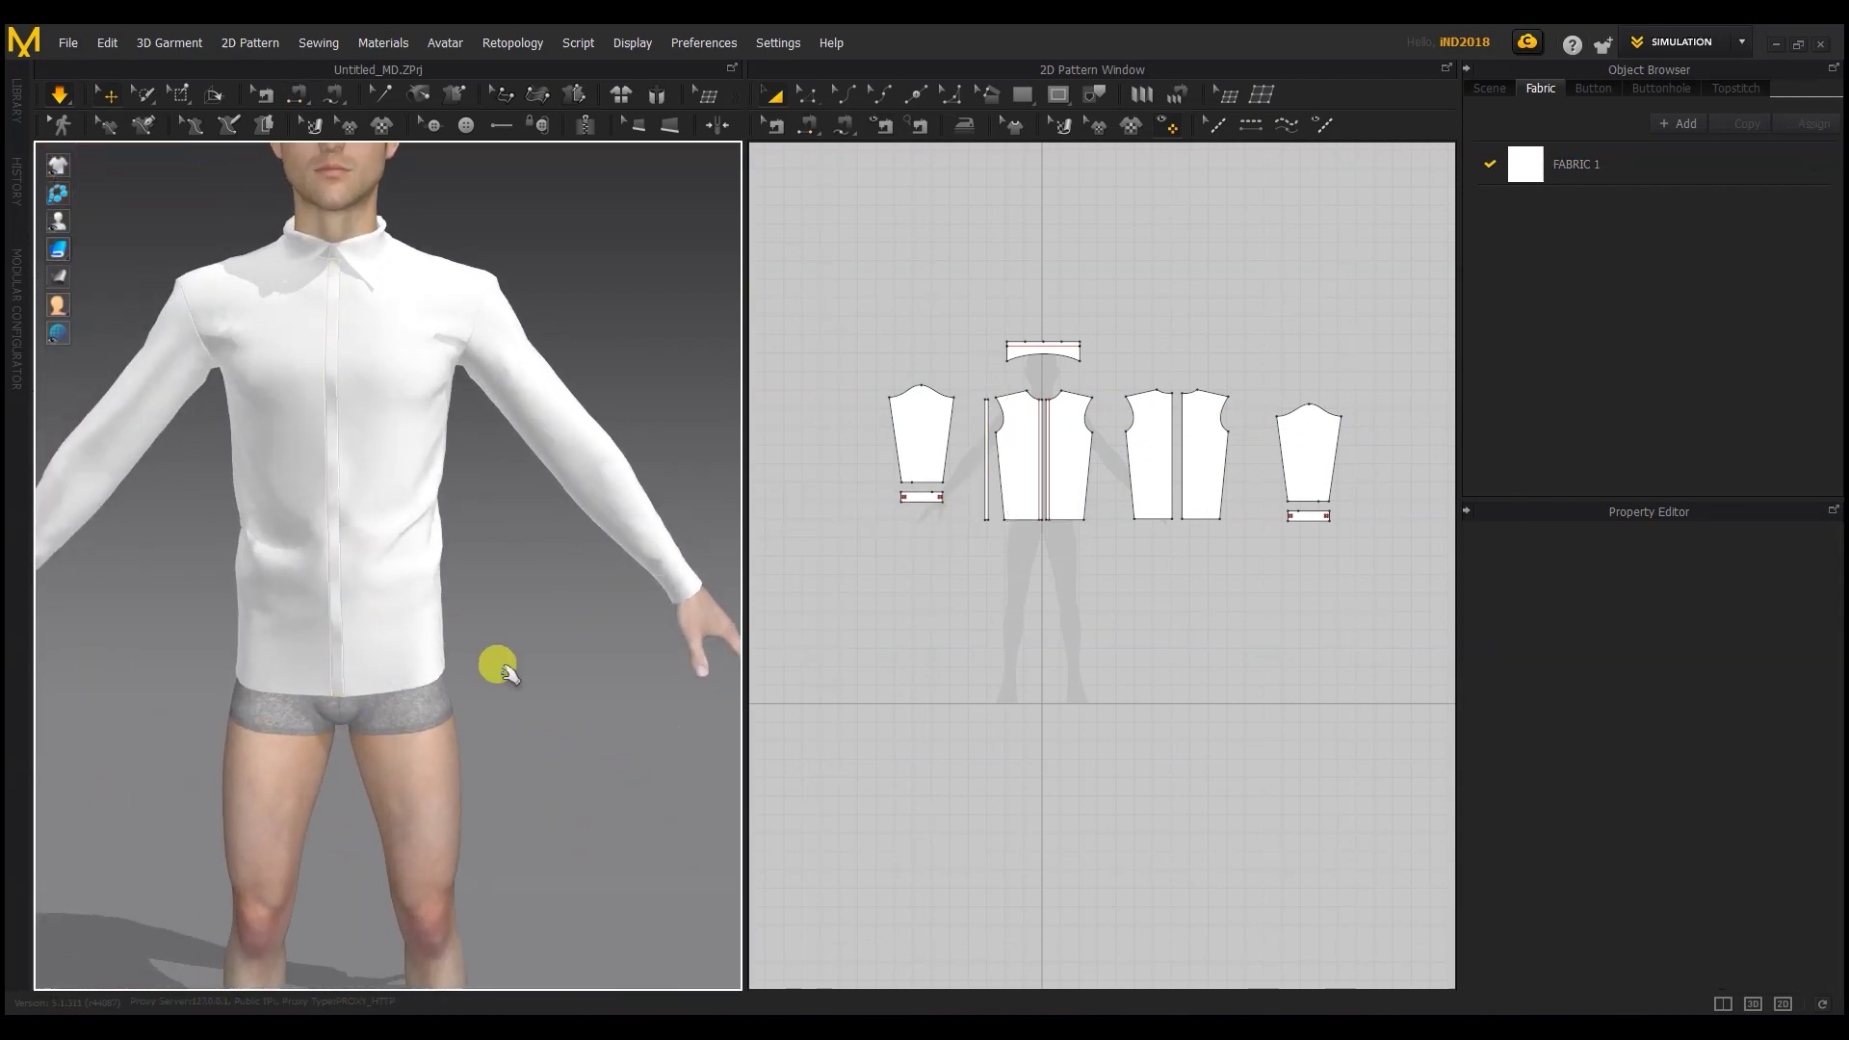
Step: Set the particle distance of all patterns to 10 mm and simulate the shirt
scroll(495, 660, down, 5)
click(886, 453)
key(ctrl+a)
click(1749, 819)
text(1)
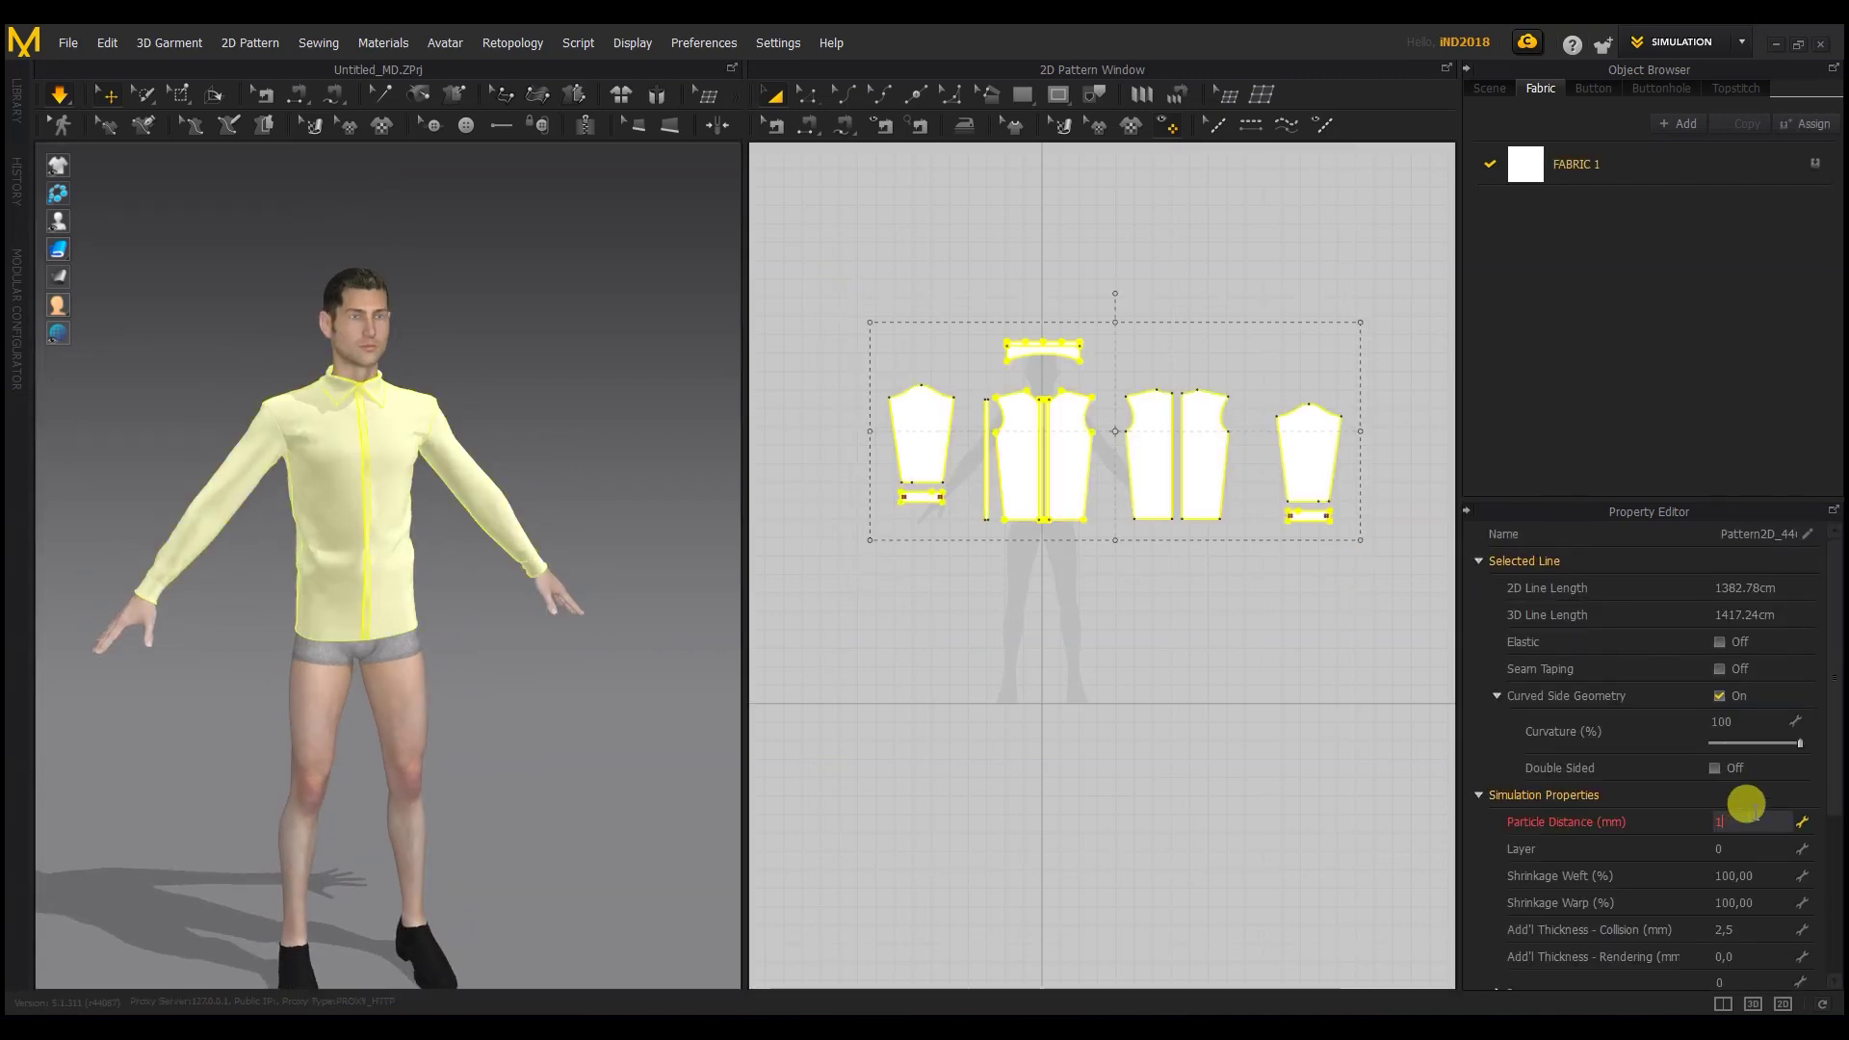
key(Return)
click(523, 704)
key(space)
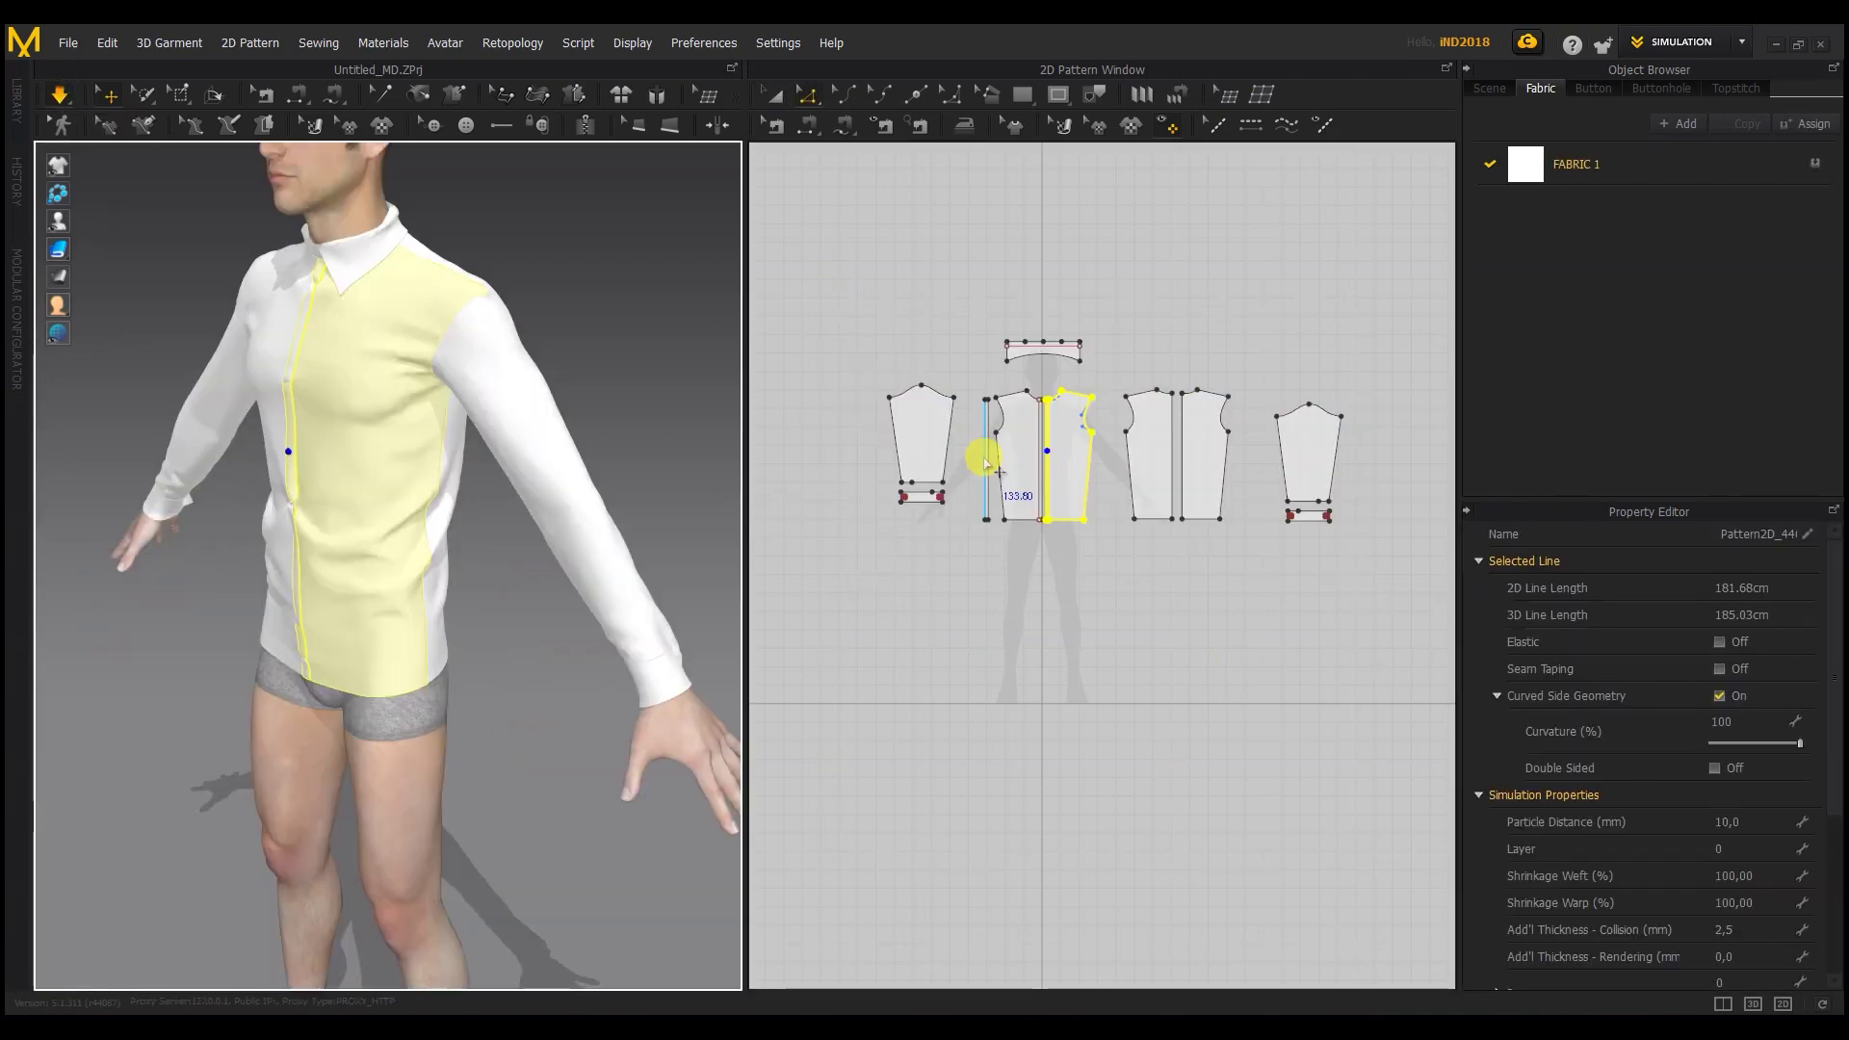
Step: Pull the narrow placket strip away from the shirt front in 3D and simulate it back into place
scroll(981, 467, down, 3)
scroll(978, 469, up, 6)
click(1049, 459)
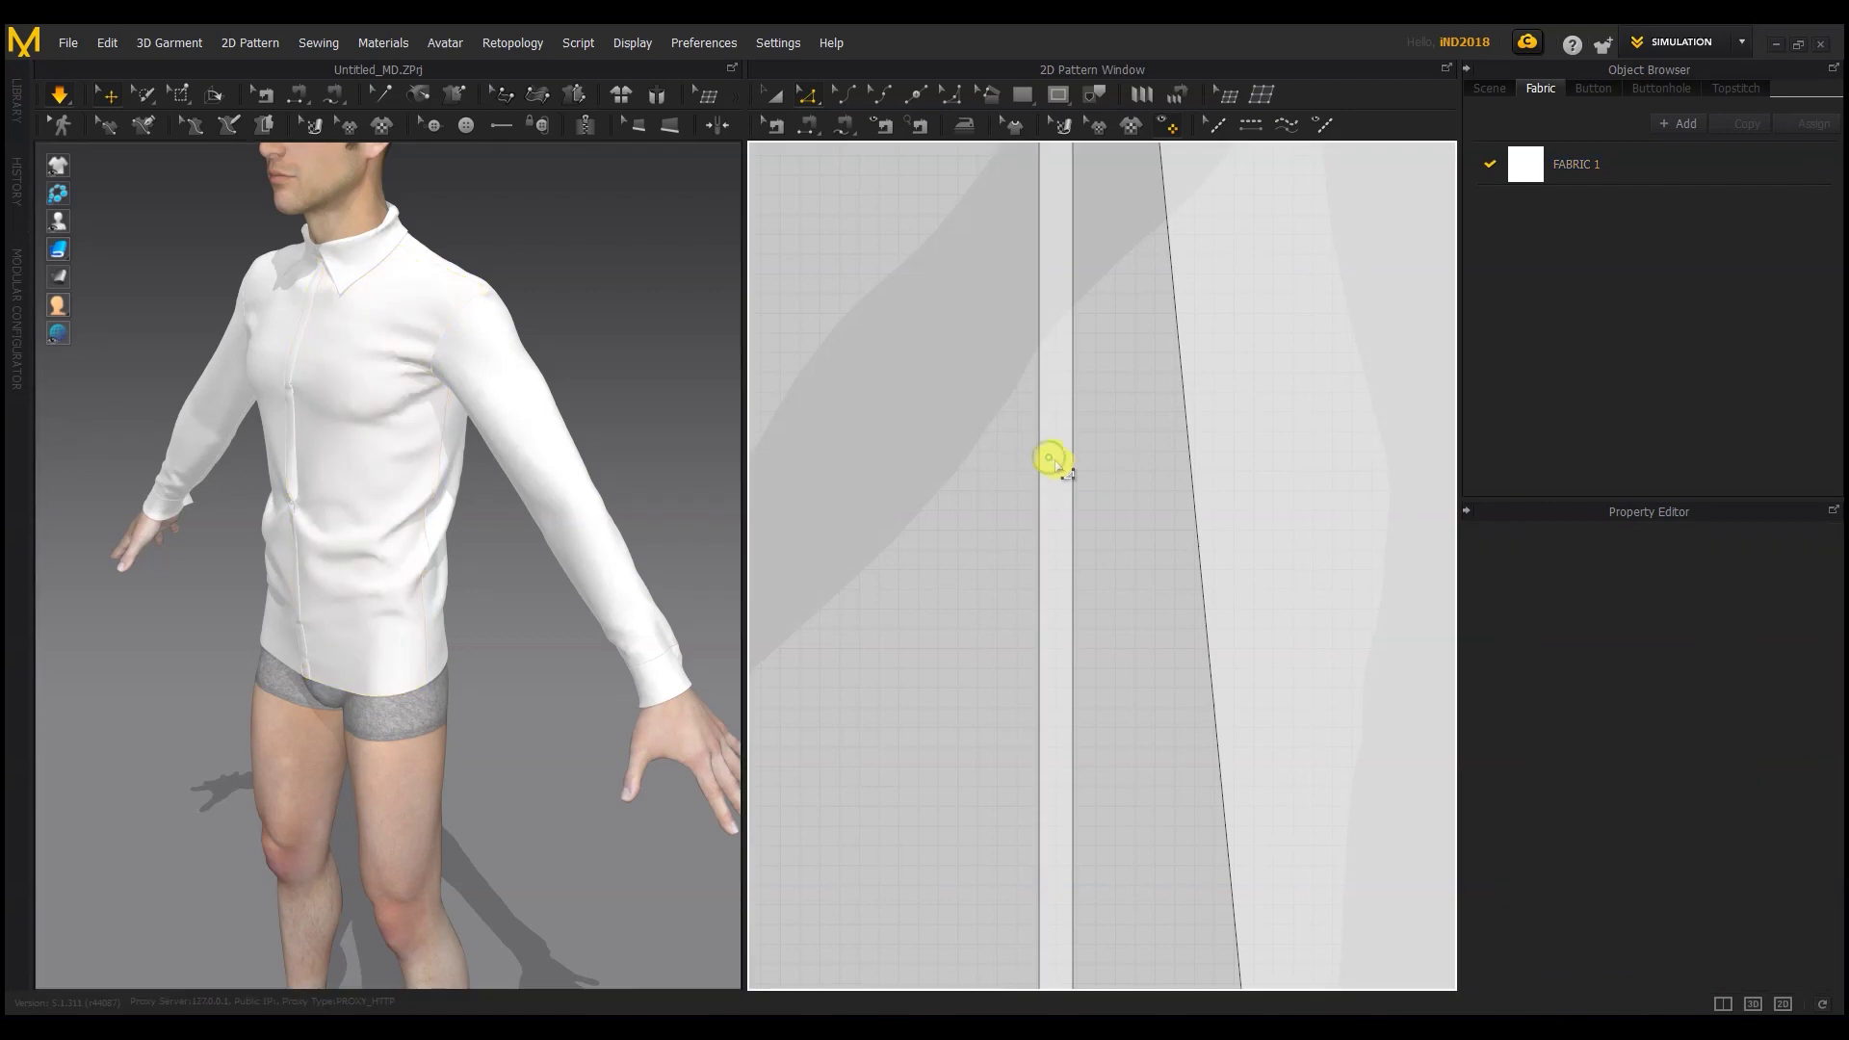
scroll(1058, 470, down, 3)
click(771, 93)
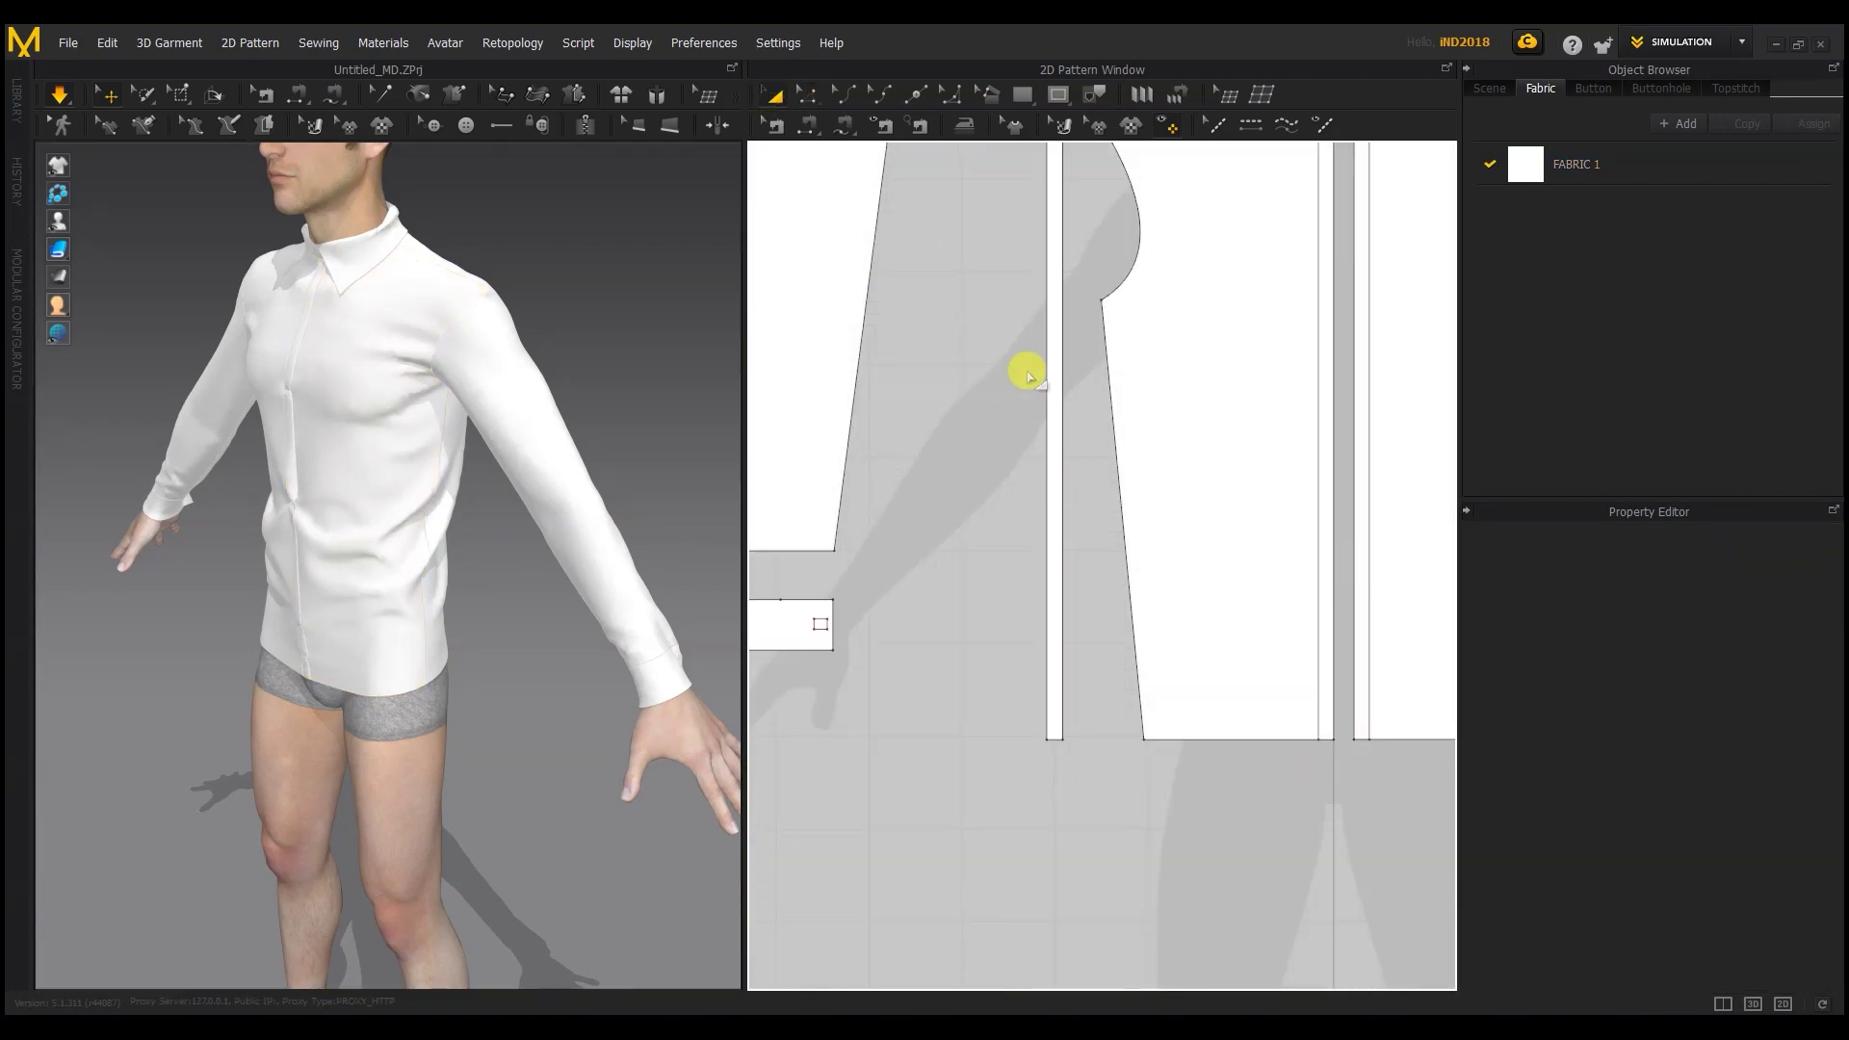
click(1055, 394)
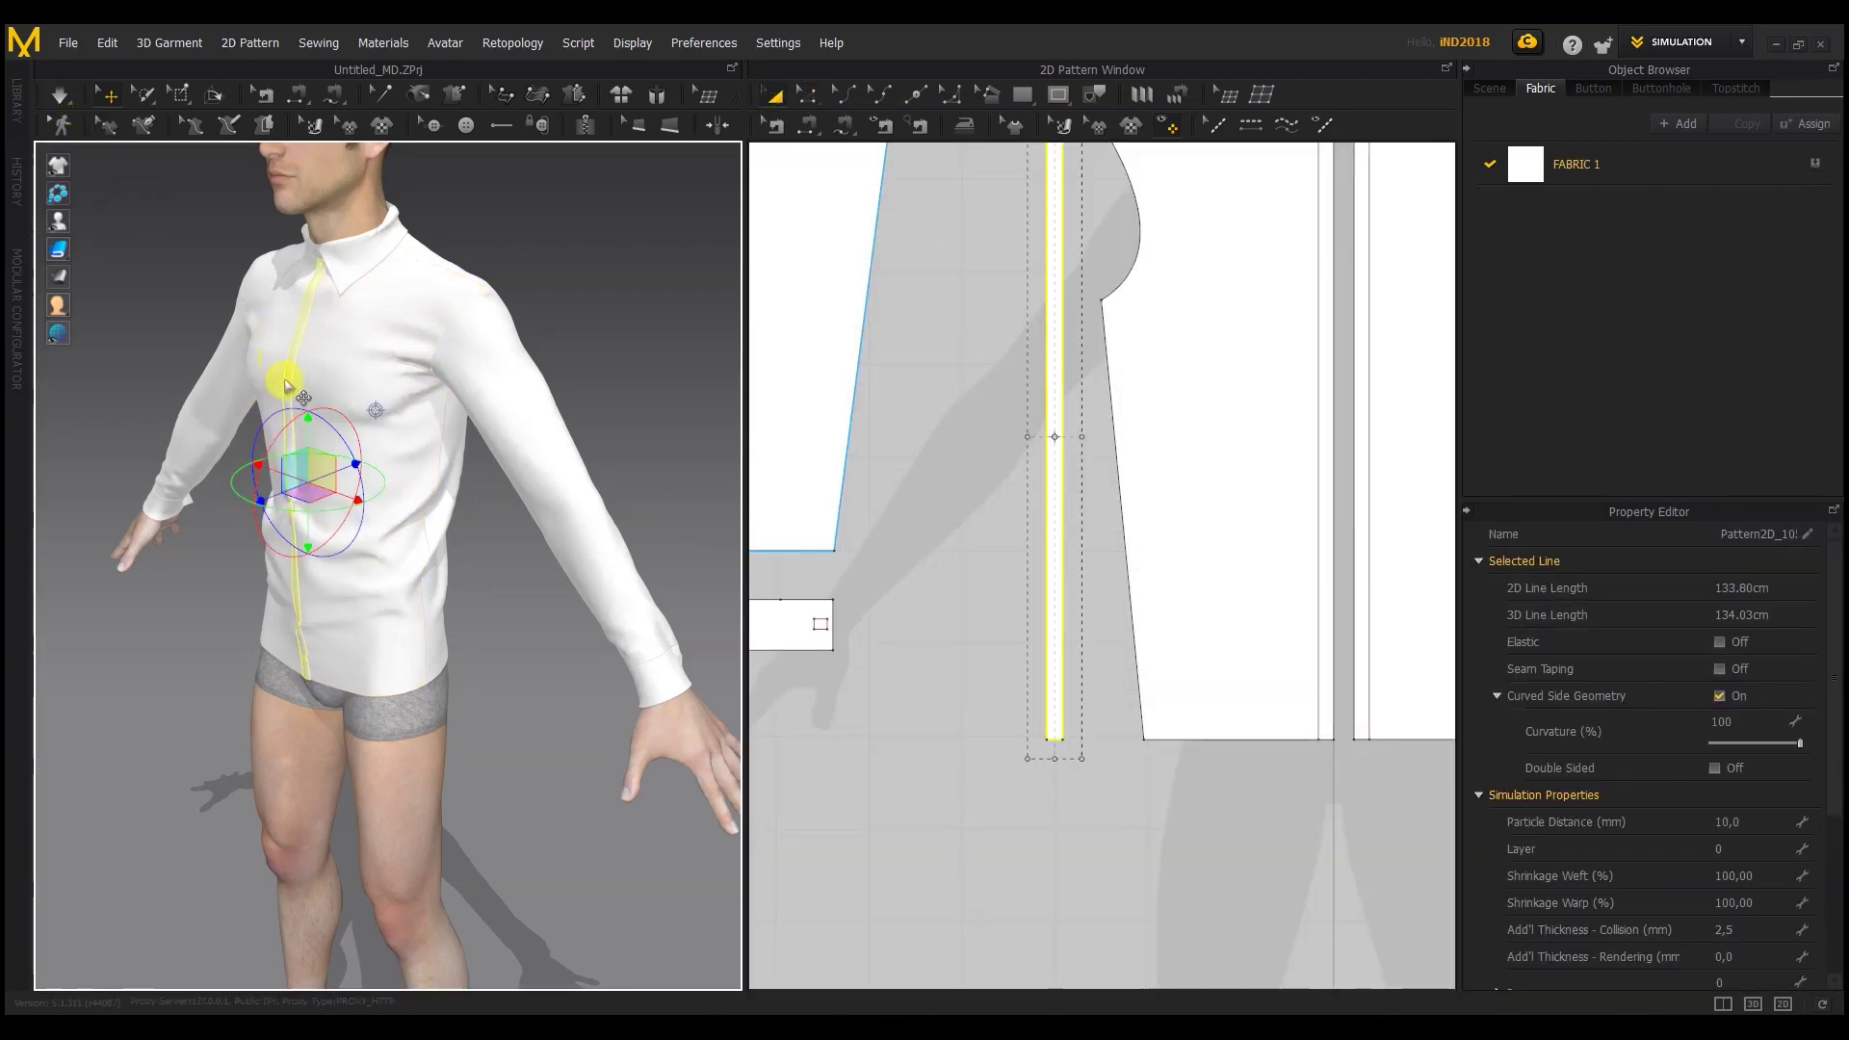
drag(343, 468, 307, 483)
click(58, 93)
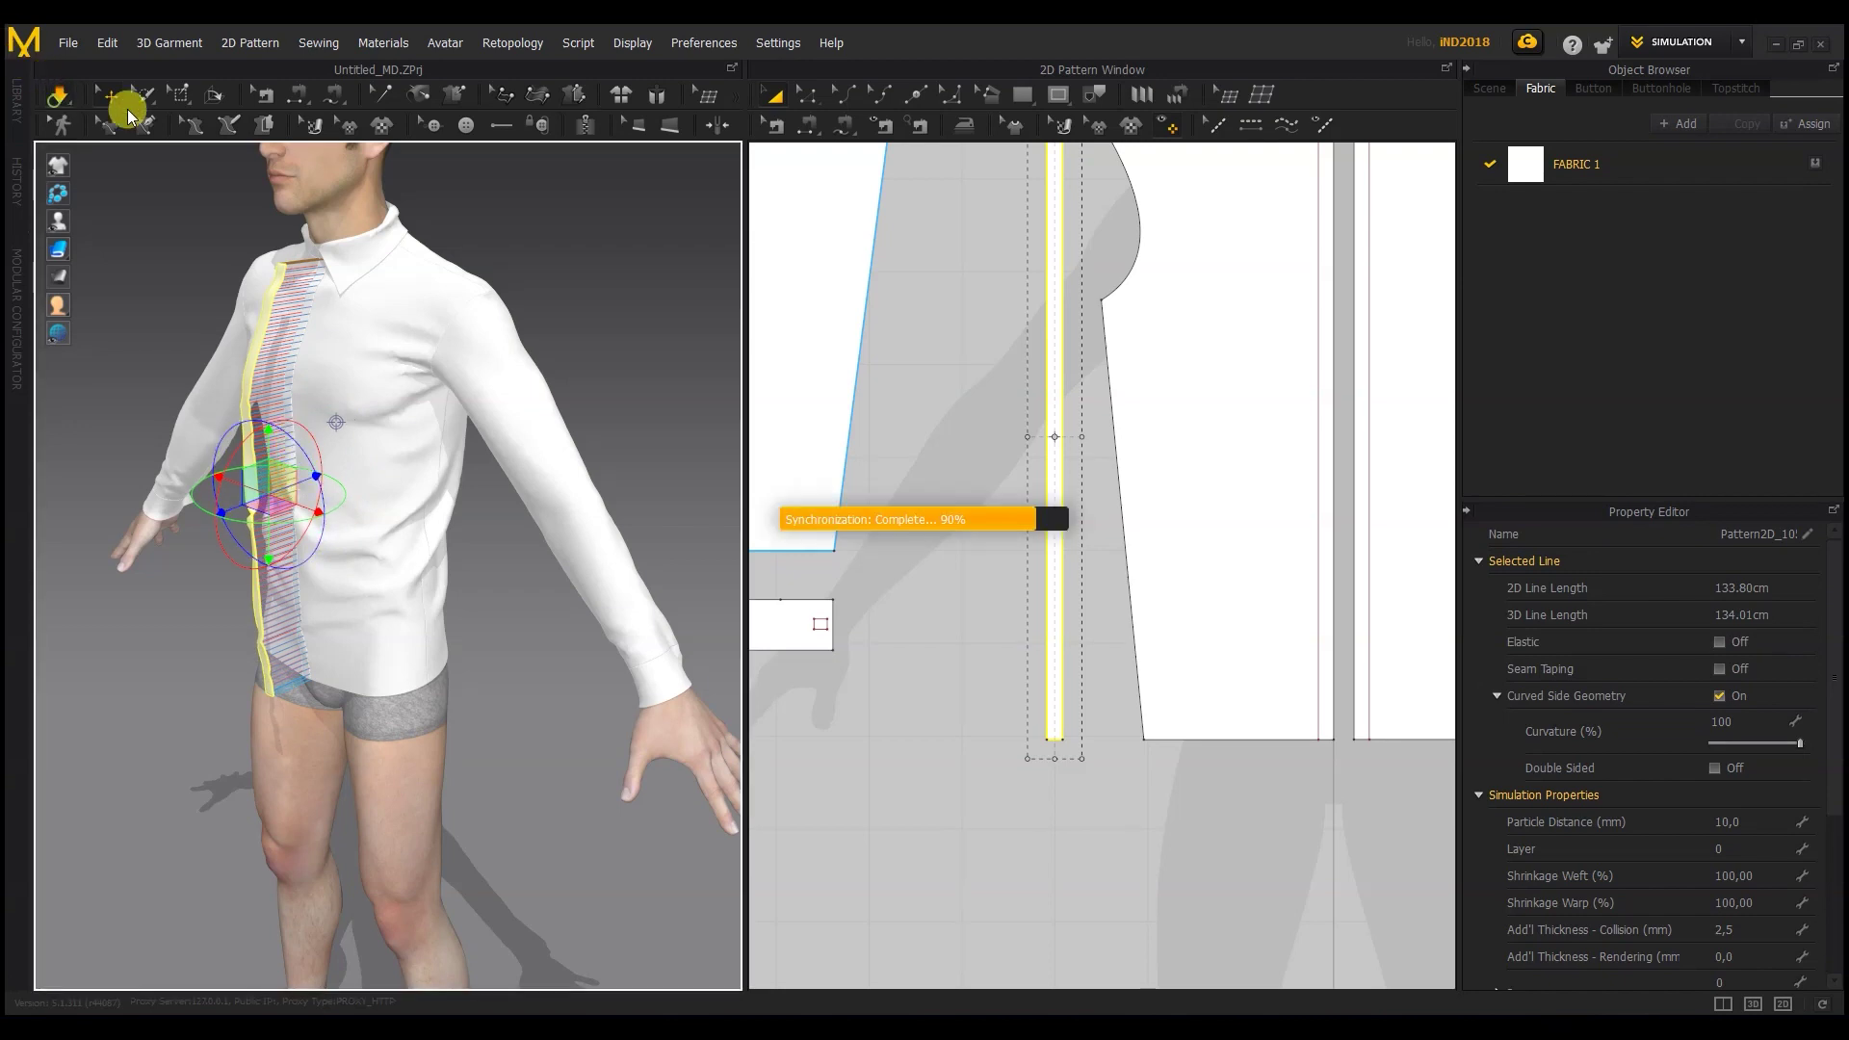
scroll(666, 354, up, 3)
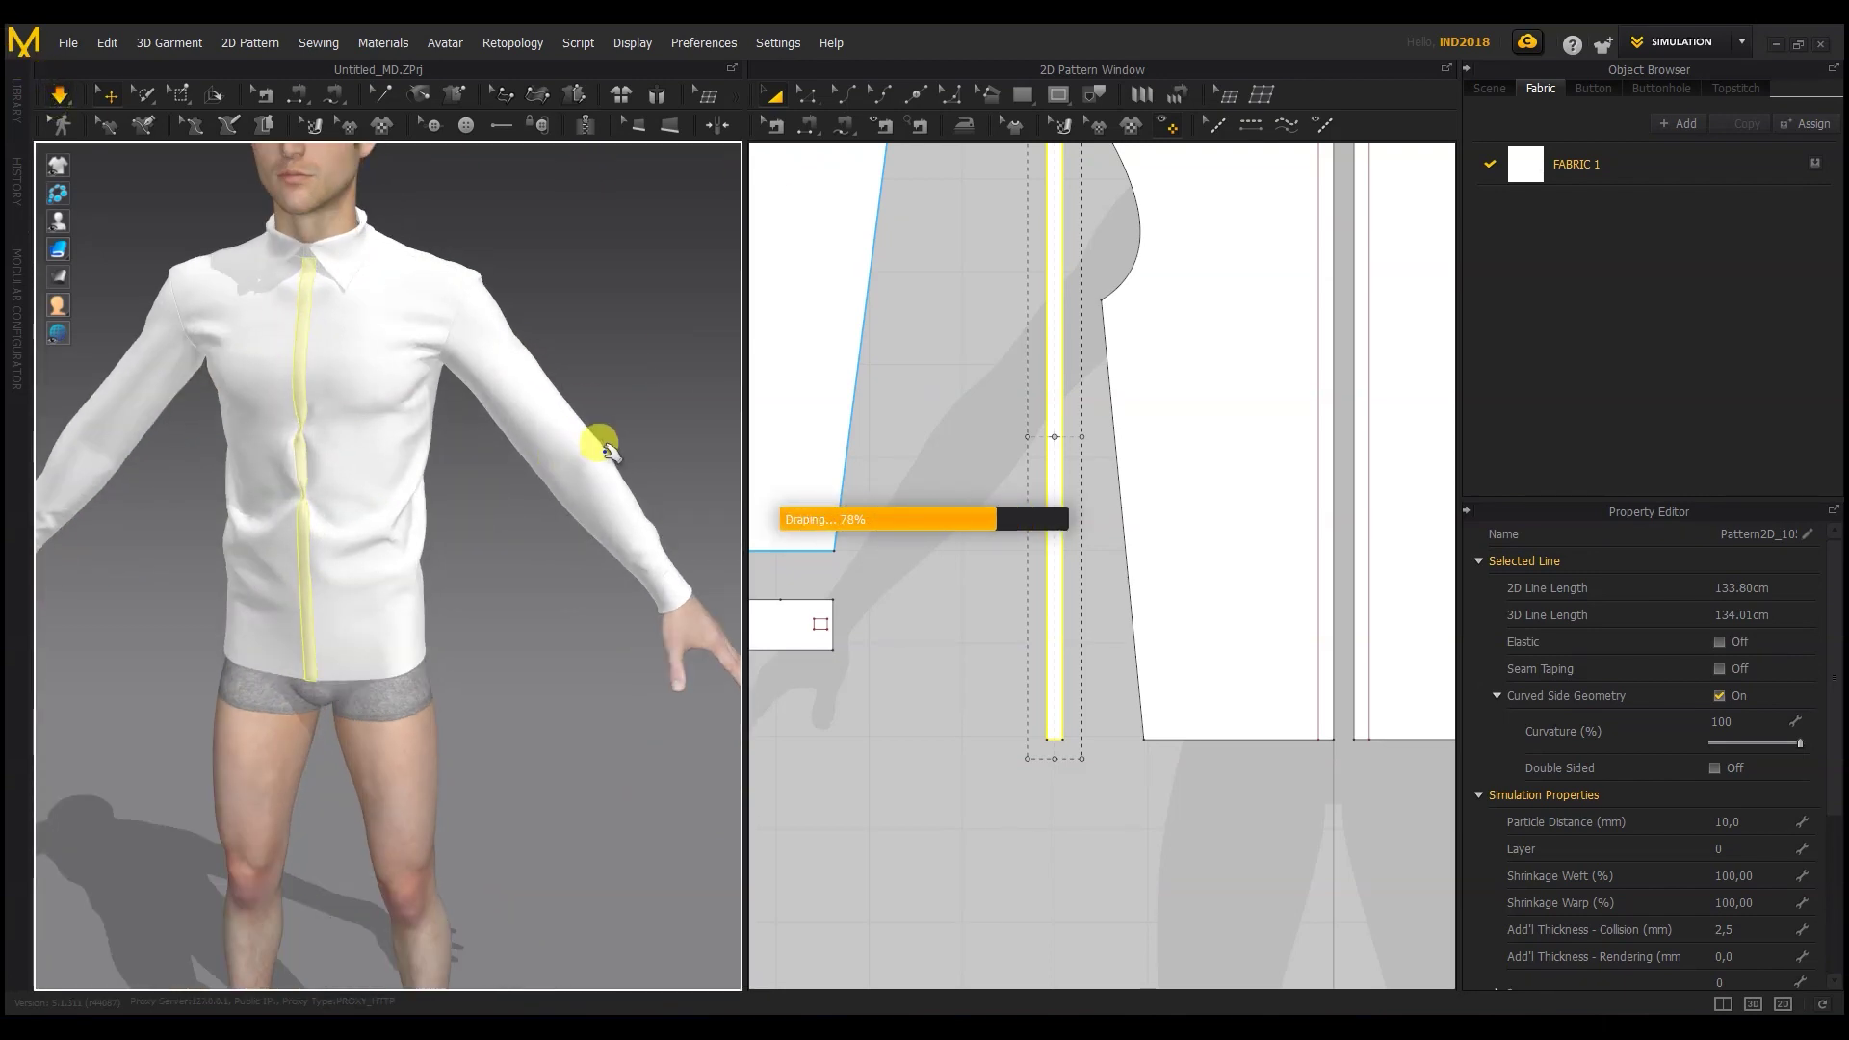
Step: Pull the right front panel's lower side corner outward during simulation and inspect the shirt's back
right_drag(410, 617, 330, 661)
click(333, 679)
drag(214, 671, 183, 708)
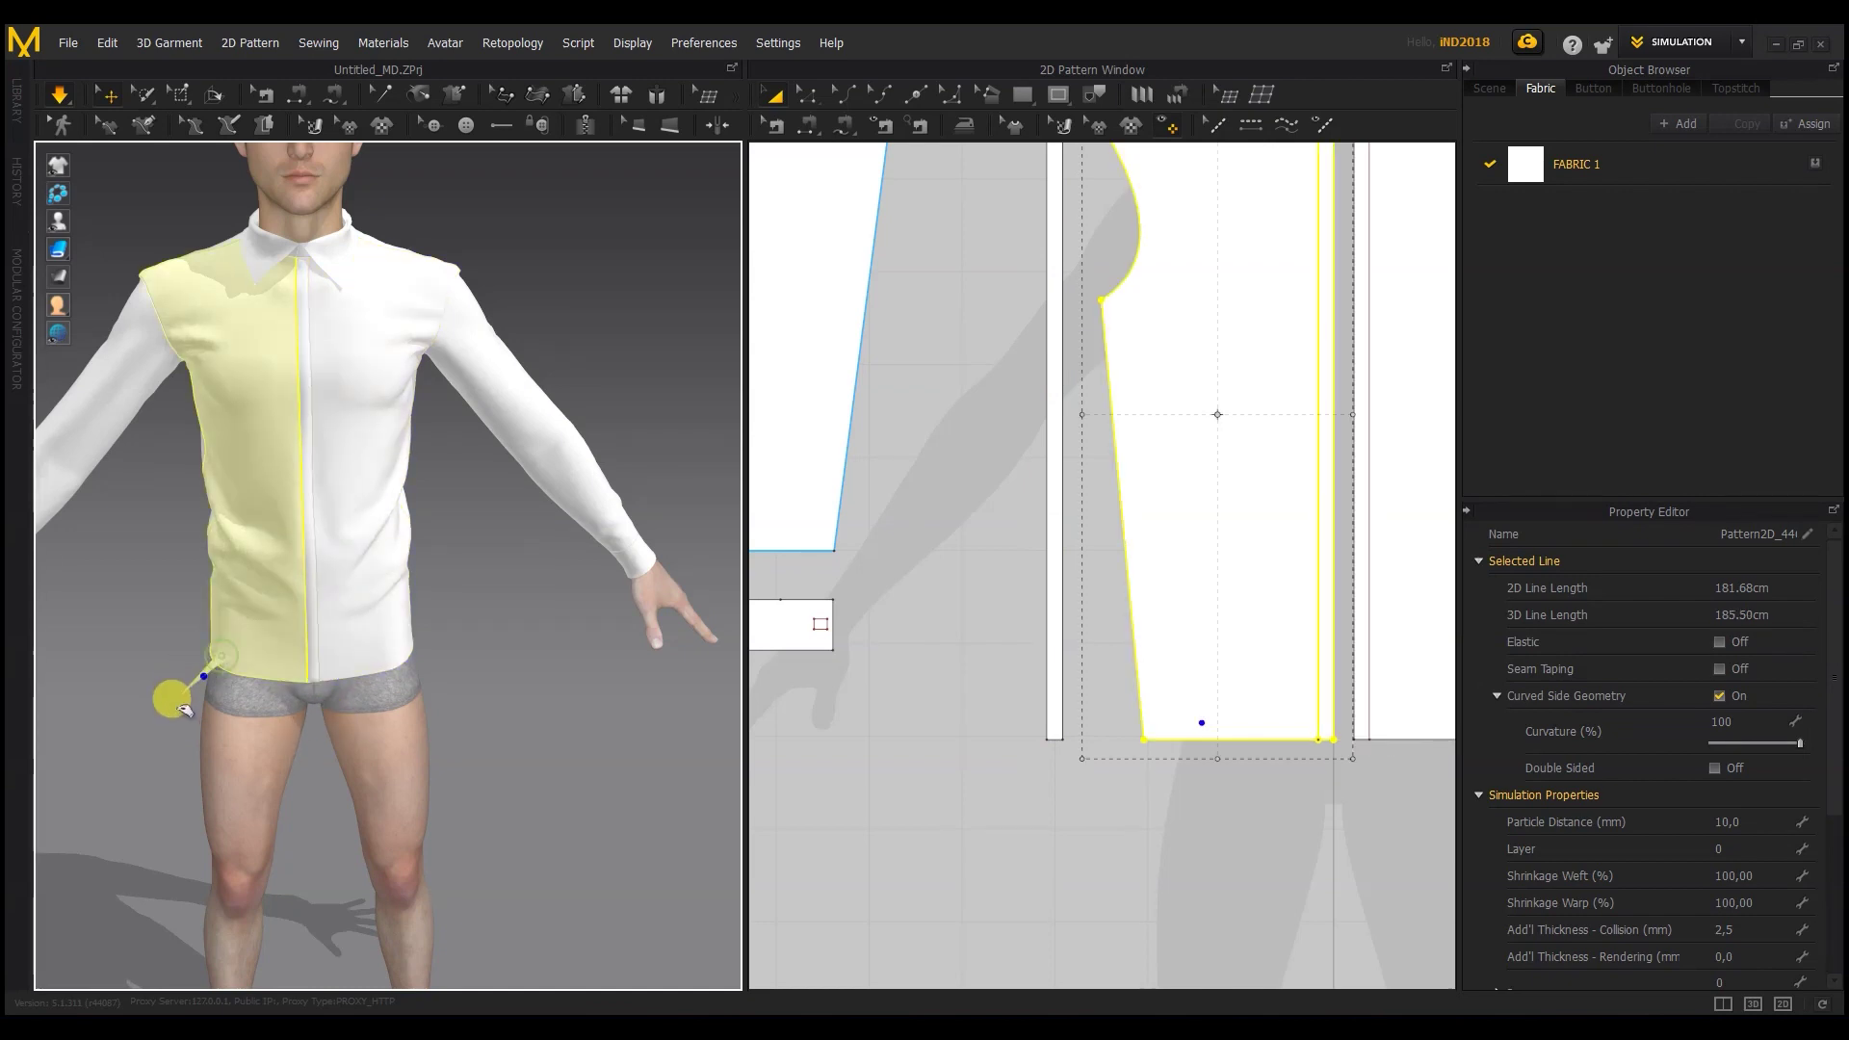
click(472, 683)
right_drag(471, 683, 135, 504)
scroll(412, 532, up, 3)
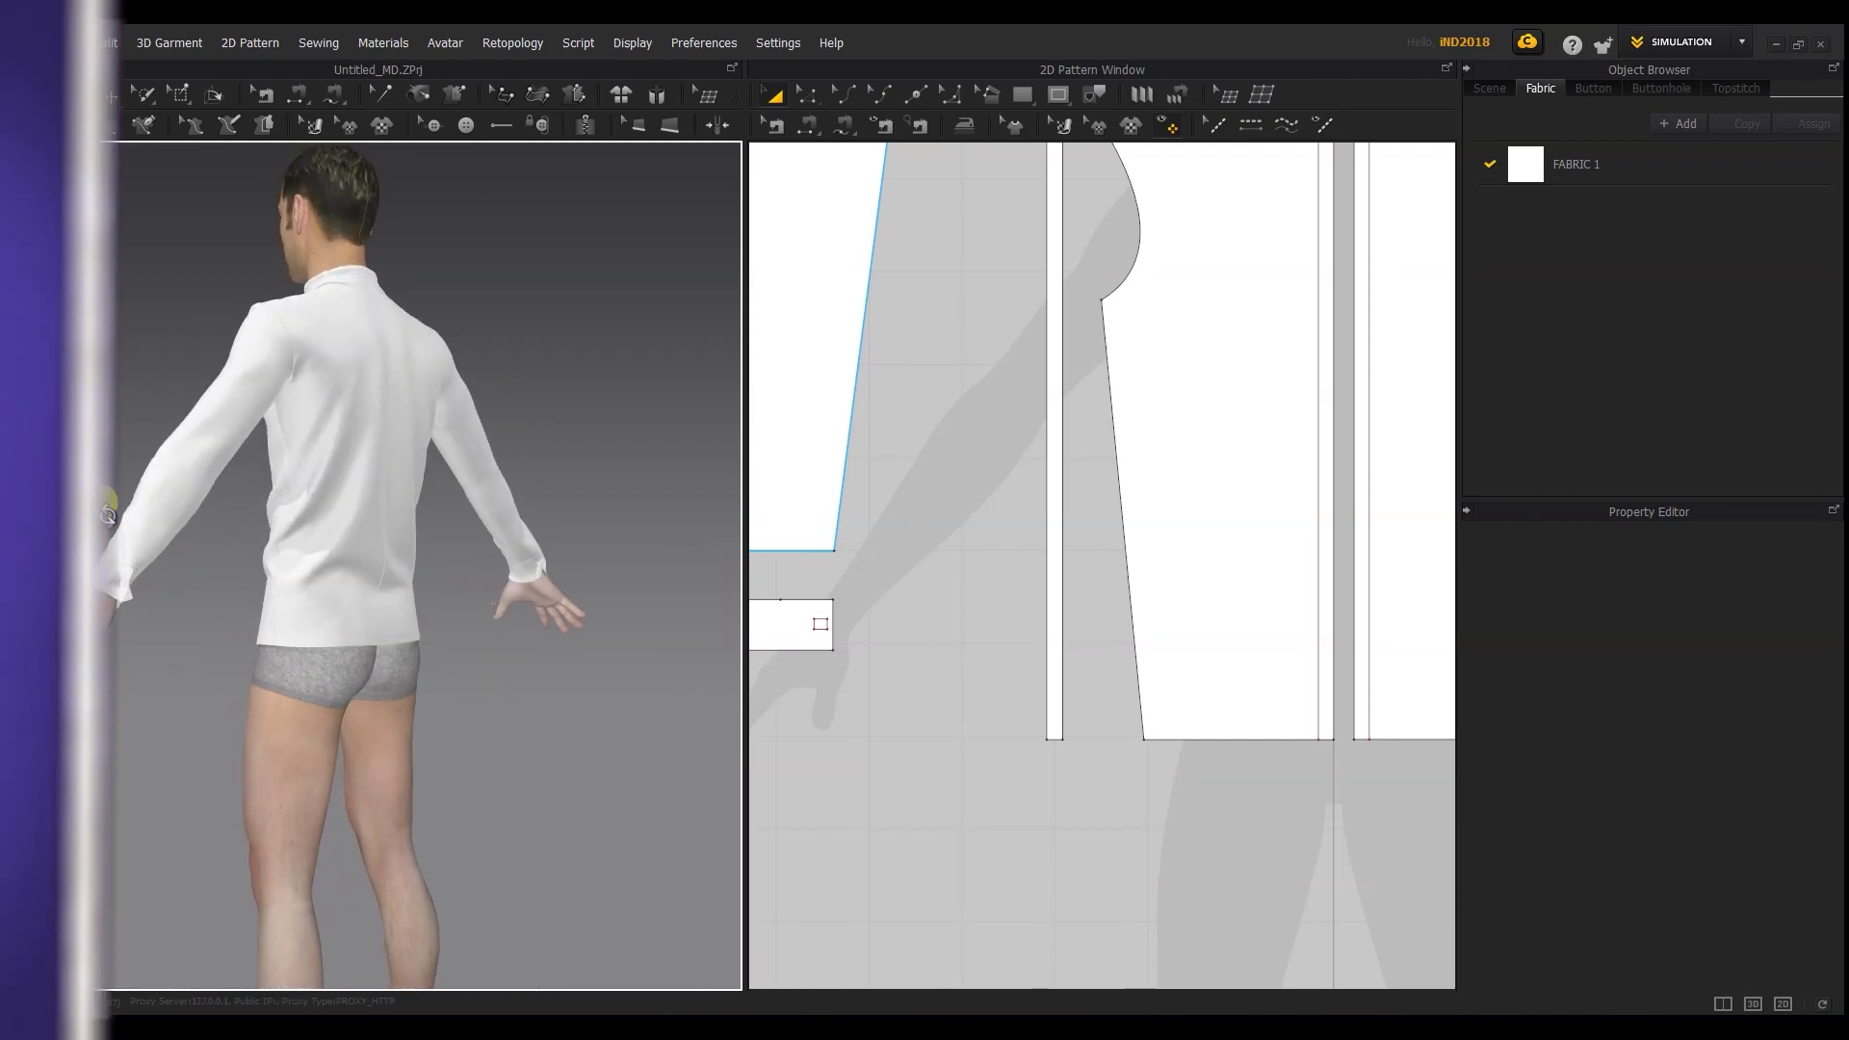